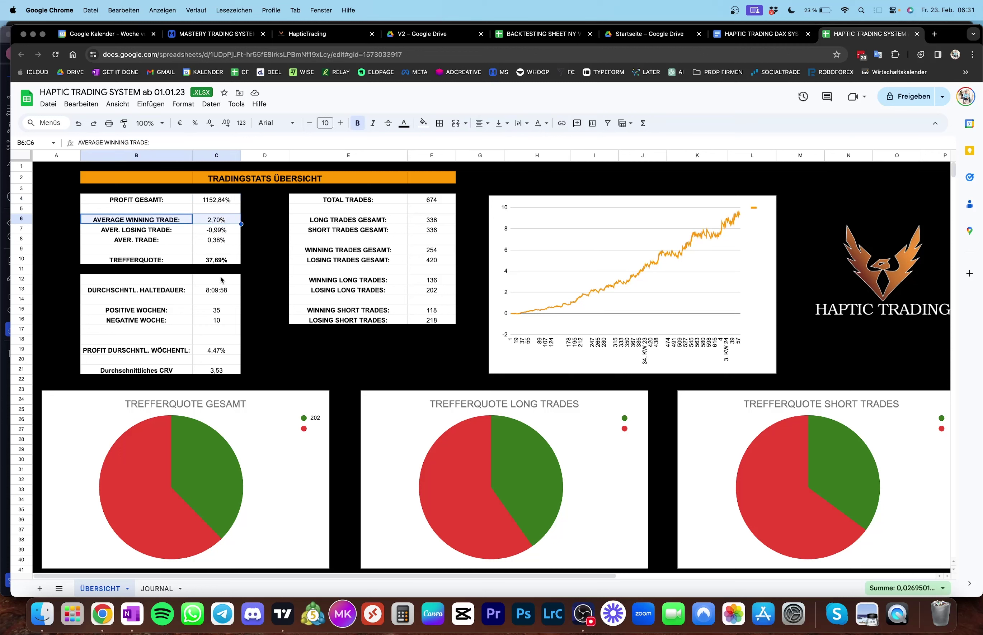
# Step: Check the average weekly profit formula in B19, then switch to the JOURNAL trade log sheet
pyautogui.click(222, 351)
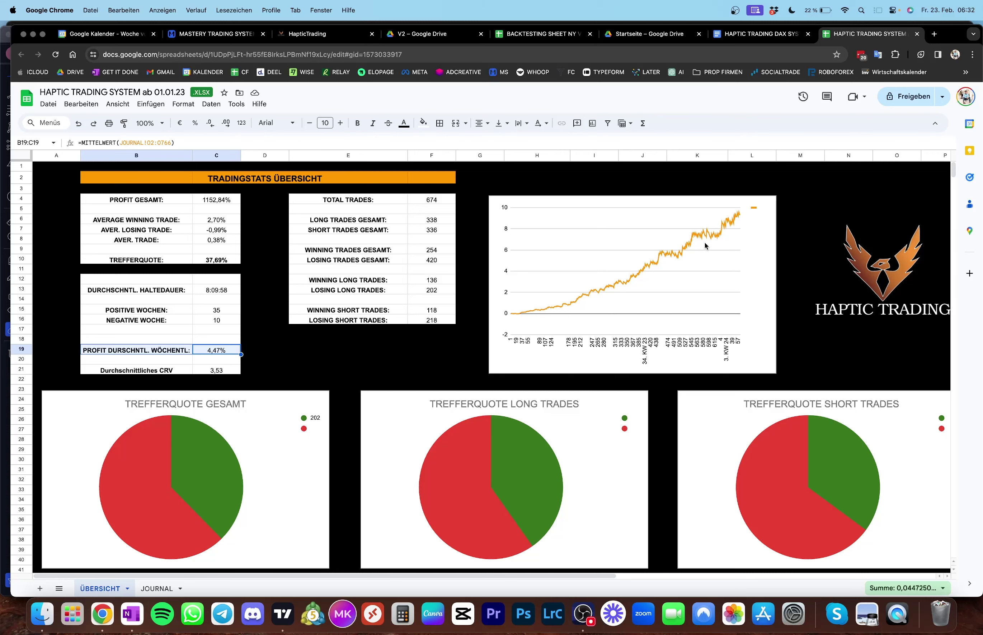
pyautogui.click(169, 589)
pyautogui.click(113, 588)
pyautogui.click(156, 589)
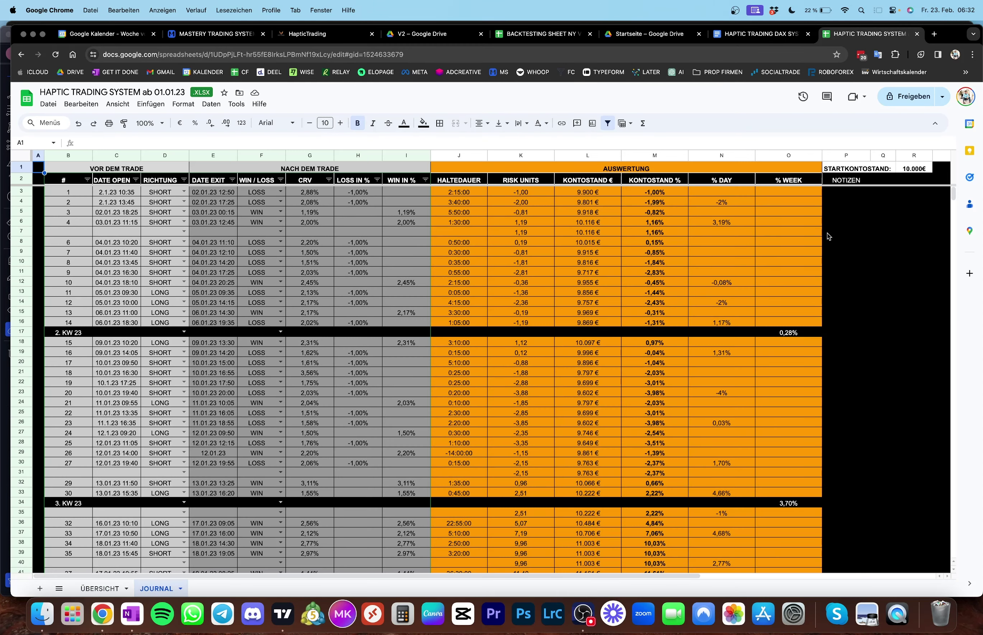
pyautogui.click(77, 333)
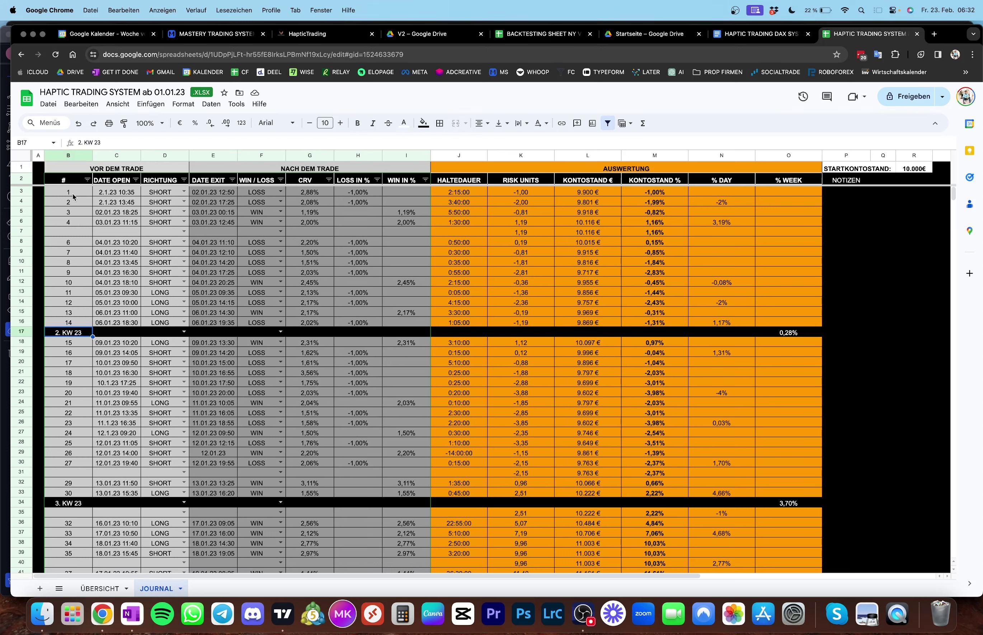
pyautogui.moveTo(72, 194); pyautogui.dragTo(166, 333)
pyautogui.click(71, 349)
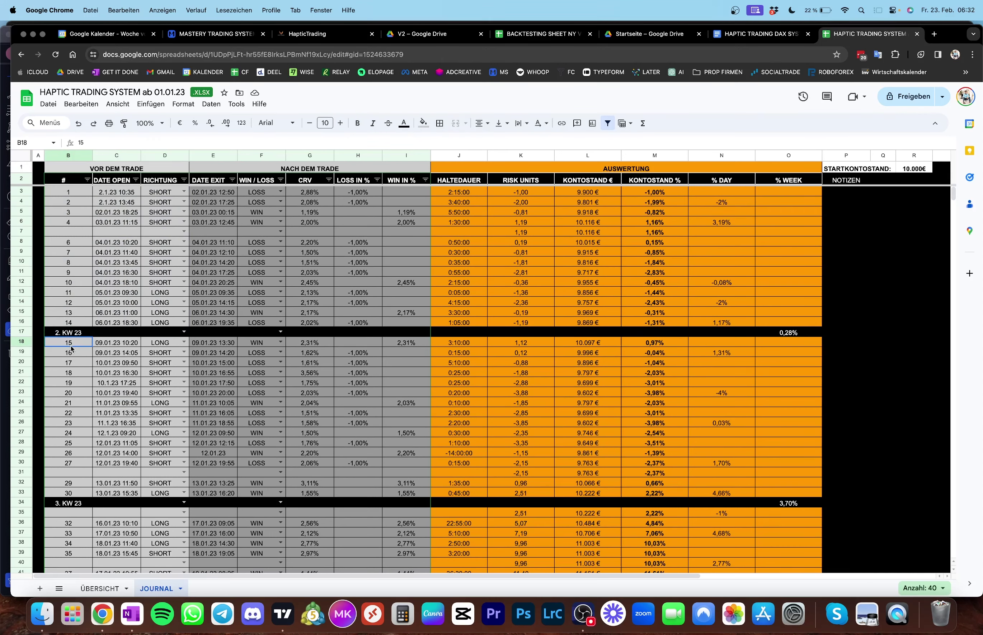
pyautogui.moveTo(70, 346); pyautogui.dragTo(258, 423)
pyautogui.moveTo(63, 333); pyautogui.dragTo(726, 482)
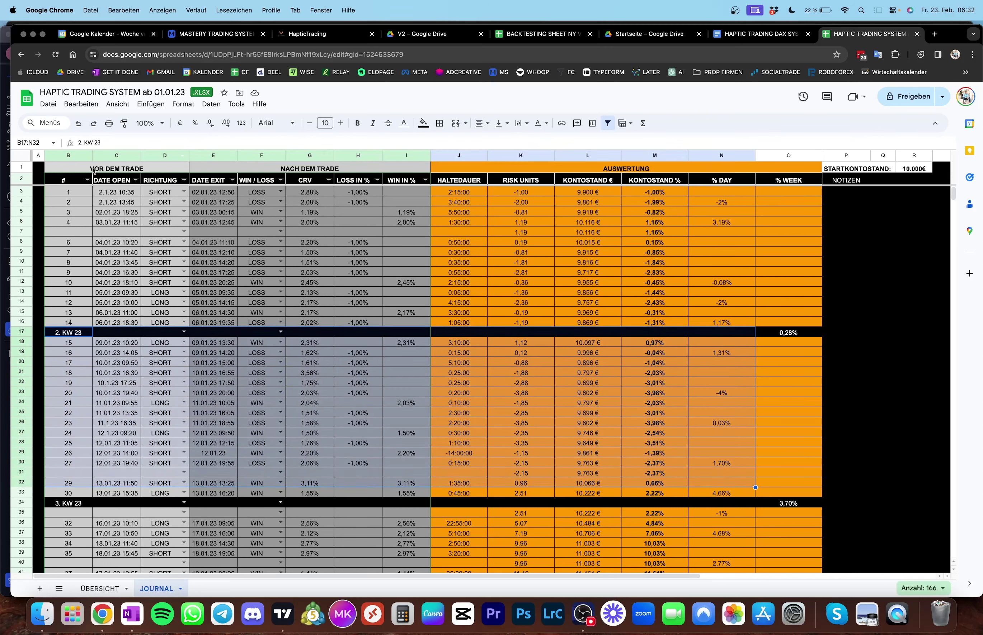
pyautogui.moveTo(94, 172); pyautogui.dragTo(337, 173)
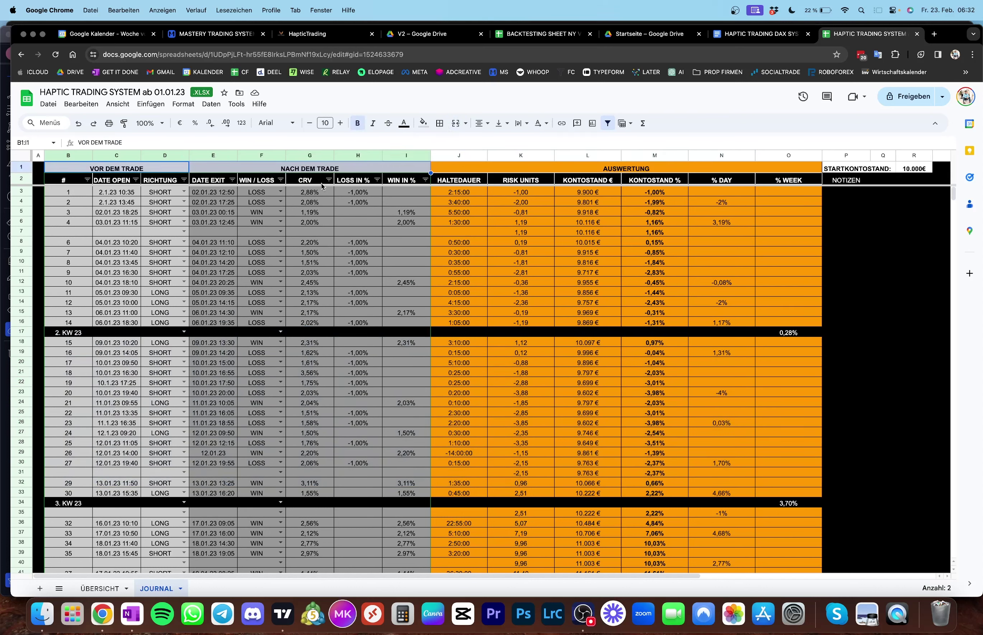
pyautogui.moveTo(77, 192); pyautogui.dragTo(84, 263)
pyautogui.moveTo(108, 202); pyautogui.dragTo(130, 263)
pyautogui.moveTo(166, 202); pyautogui.dragTo(174, 293)
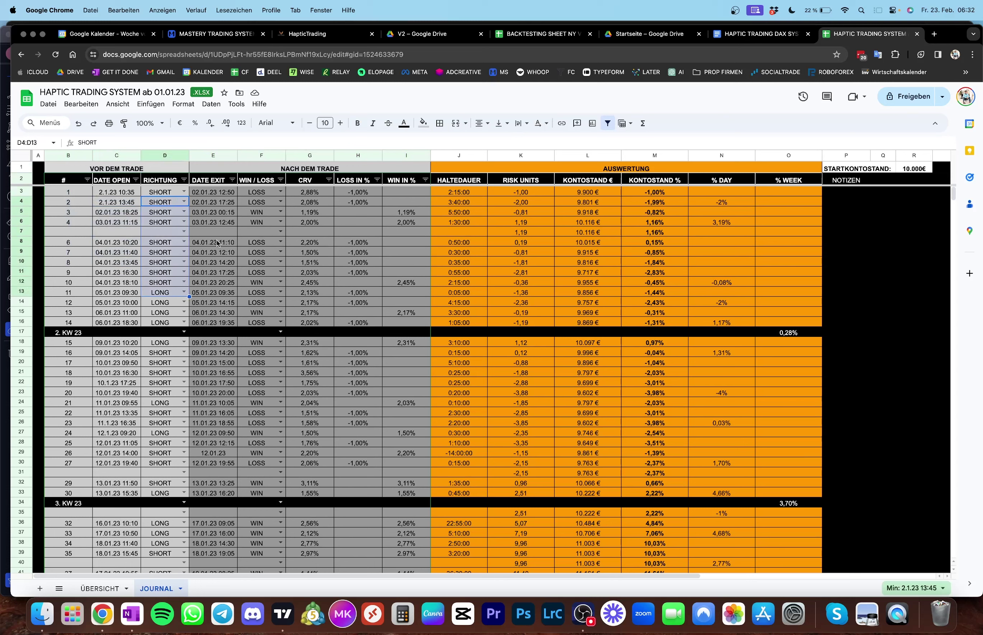
pyautogui.moveTo(211, 213); pyautogui.dragTo(225, 291)
pyautogui.moveTo(247, 213); pyautogui.dragTo(253, 274)
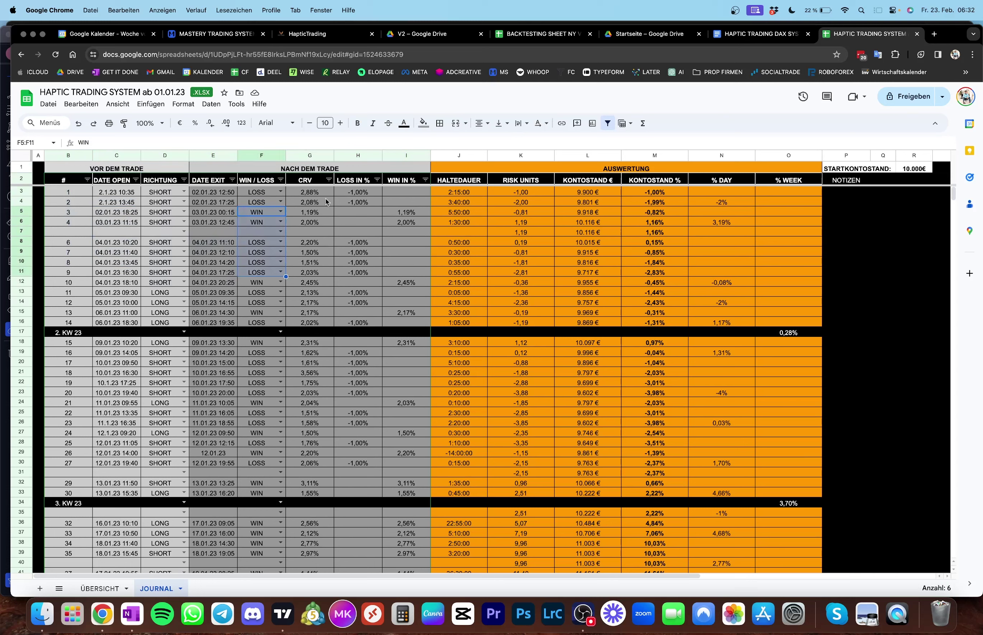
pyautogui.moveTo(325, 194); pyautogui.dragTo(326, 273)
pyautogui.moveTo(353, 206); pyautogui.dragTo(363, 305)
pyautogui.moveTo(405, 203); pyautogui.dragTo(409, 317)
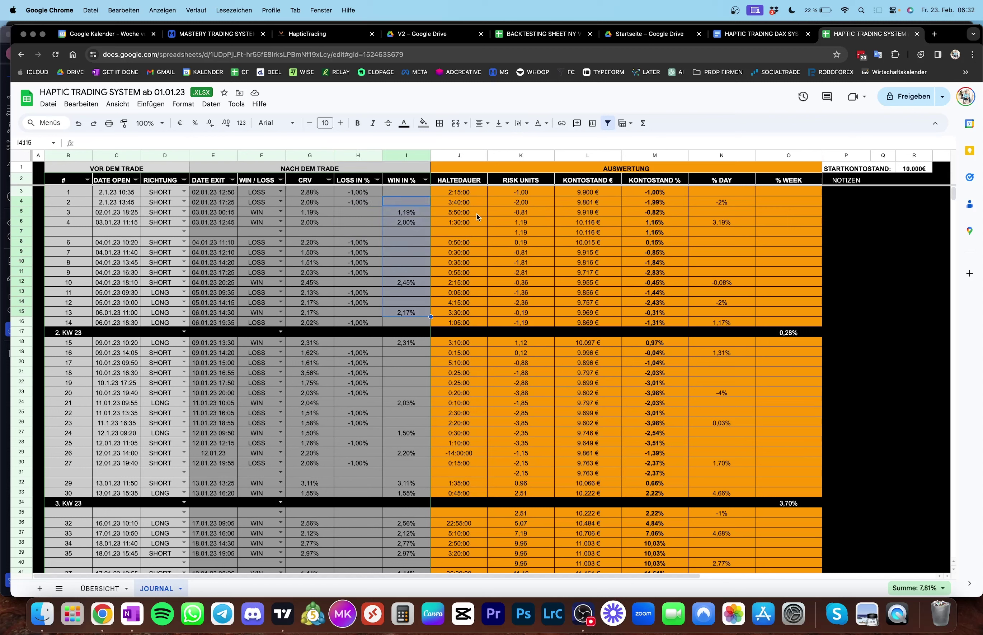
pyautogui.moveTo(464, 202); pyautogui.dragTo(789, 303)
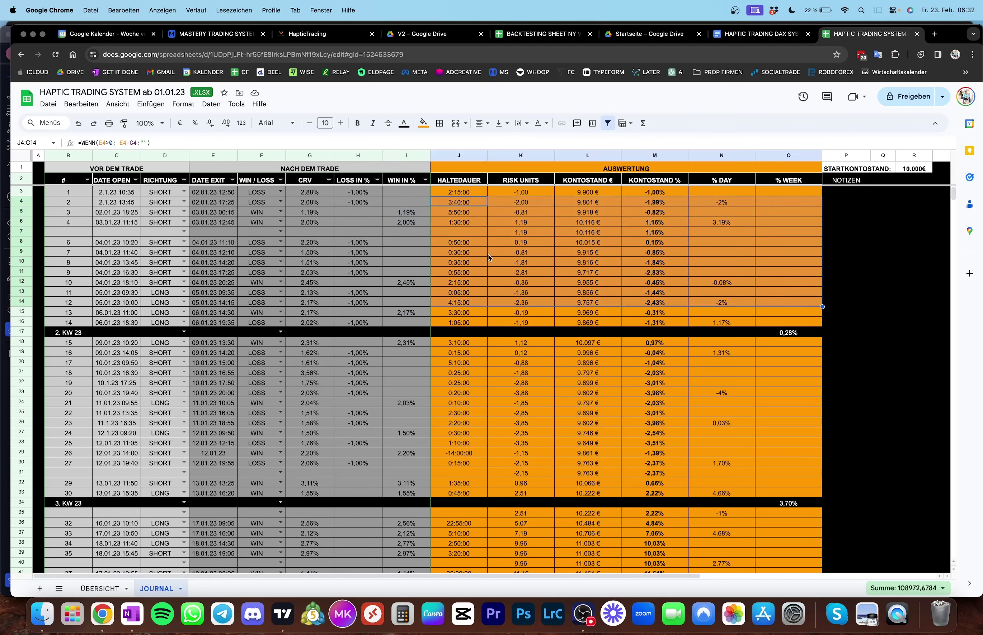
pyautogui.click(431, 217)
pyautogui.moveTo(520, 212); pyautogui.dragTo(521, 264)
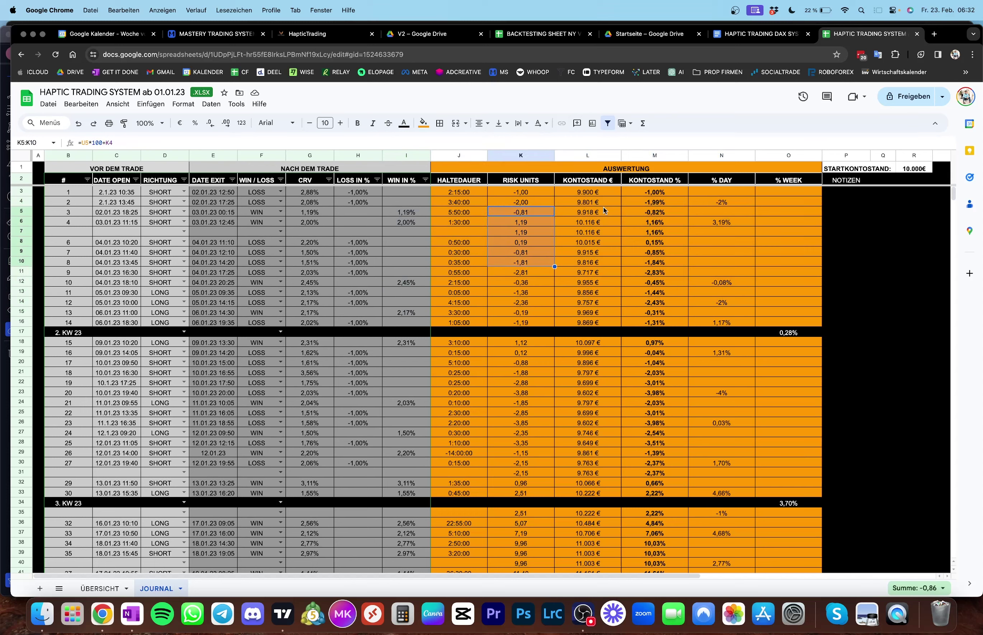
pyautogui.moveTo(603, 211); pyautogui.dragTo(612, 266)
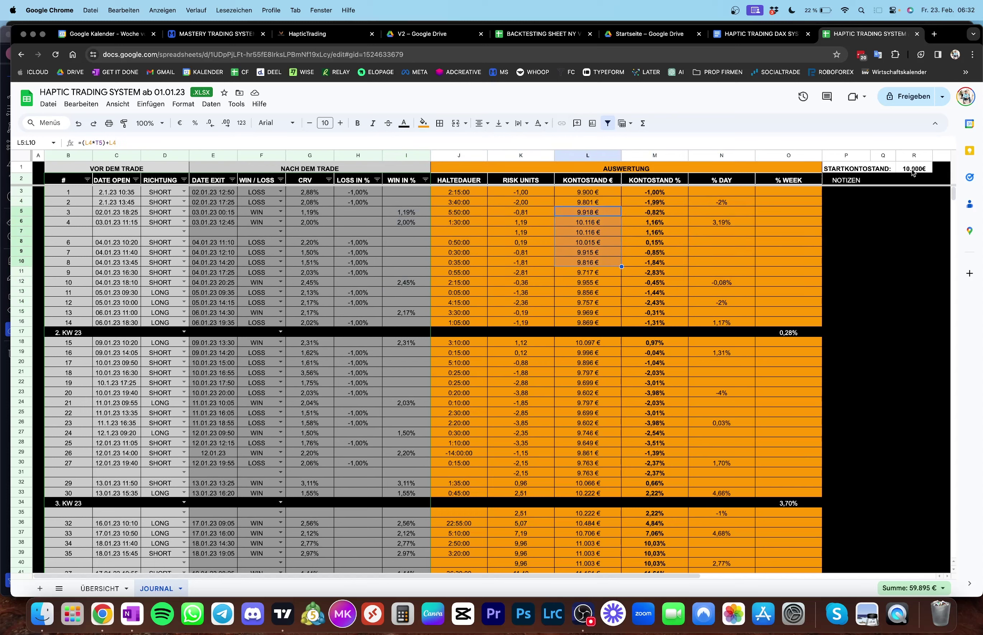
pyautogui.moveTo(914, 169)
pyautogui.mouseDown()
pyautogui.moveTo(850, 176)
pyautogui.moveTo(895, 171)
pyautogui.mouseUp()
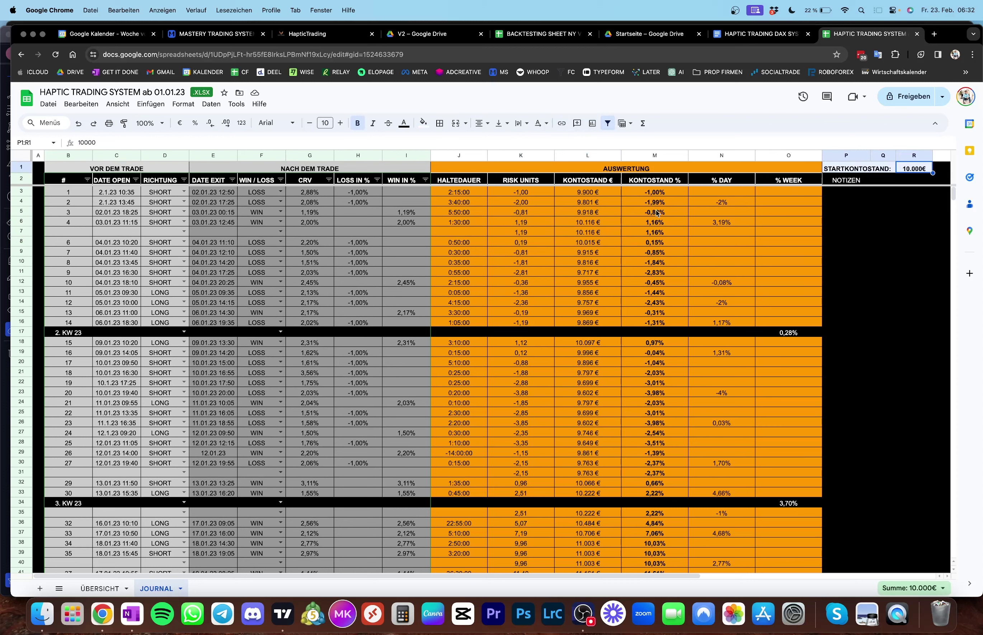
pyautogui.moveTo(658, 212); pyautogui.dragTo(670, 391)
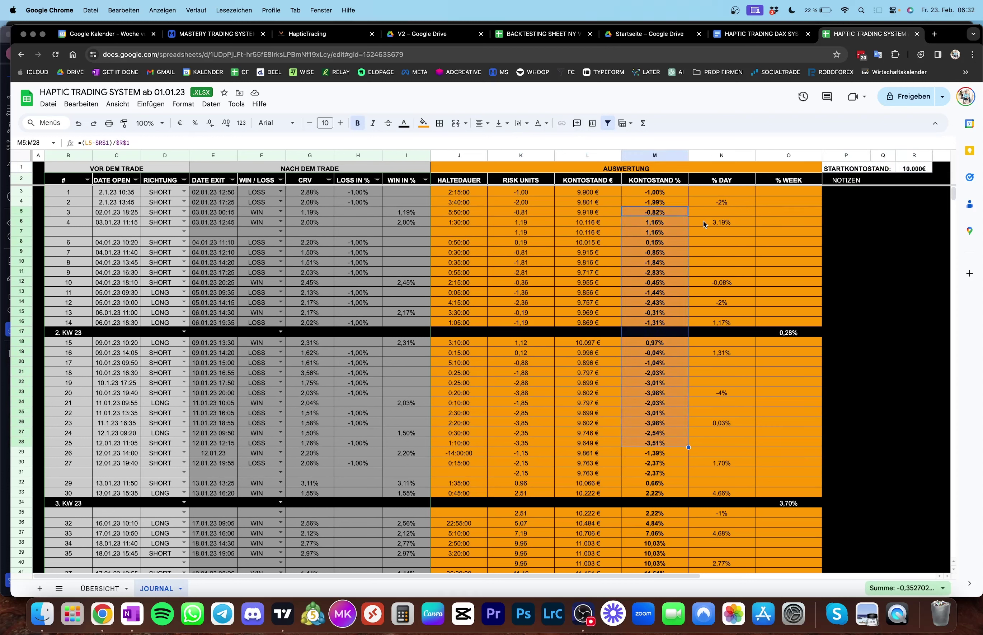
pyautogui.moveTo(704, 213); pyautogui.dragTo(733, 448)
pyautogui.click(717, 353)
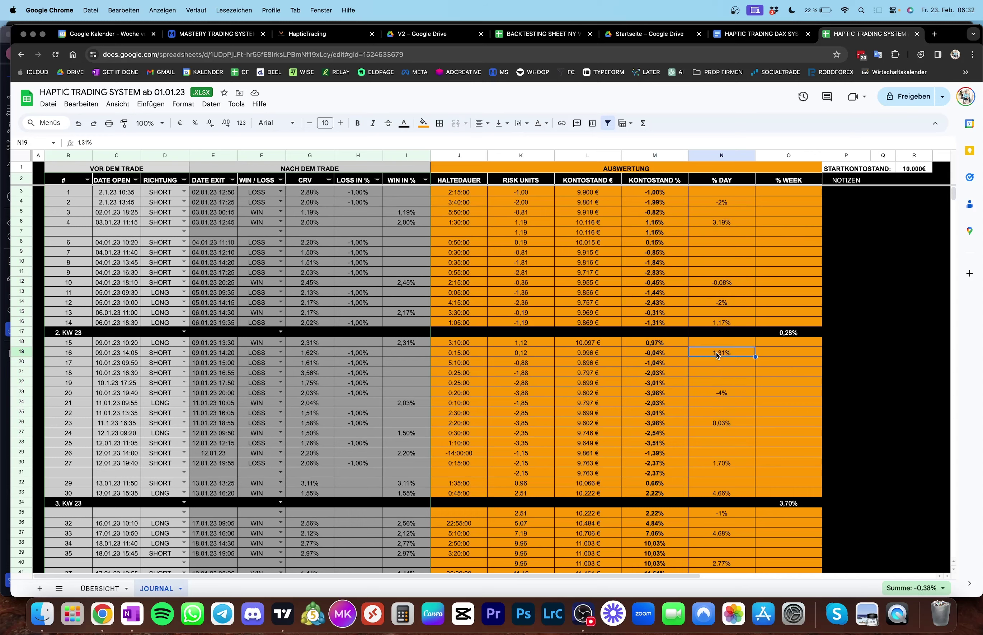
pyautogui.moveTo(718, 392); pyautogui.dragTo(363, 367)
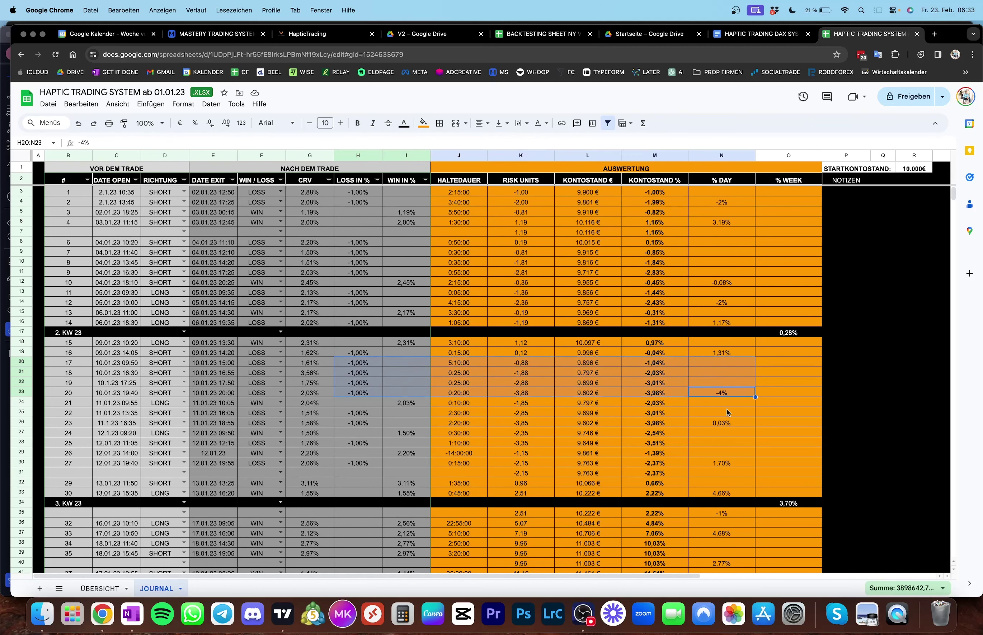
pyautogui.click(792, 441)
pyautogui.click(803, 506)
pyautogui.moveTo(803, 506); pyautogui.dragTo(186, 354)
# Step: Scroll down the trade log and inspect the account percentage and balance formulas for trade 627
pyautogui.scroll(-20, 218, 308)
pyautogui.scroll(-20, 217, 309)
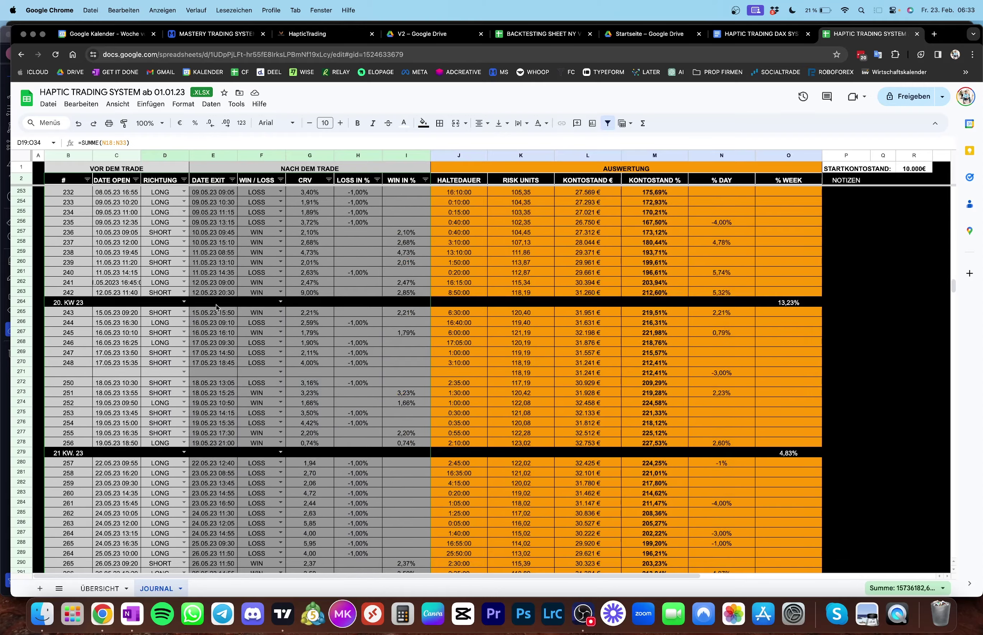
pyautogui.scroll(-20, 215, 310)
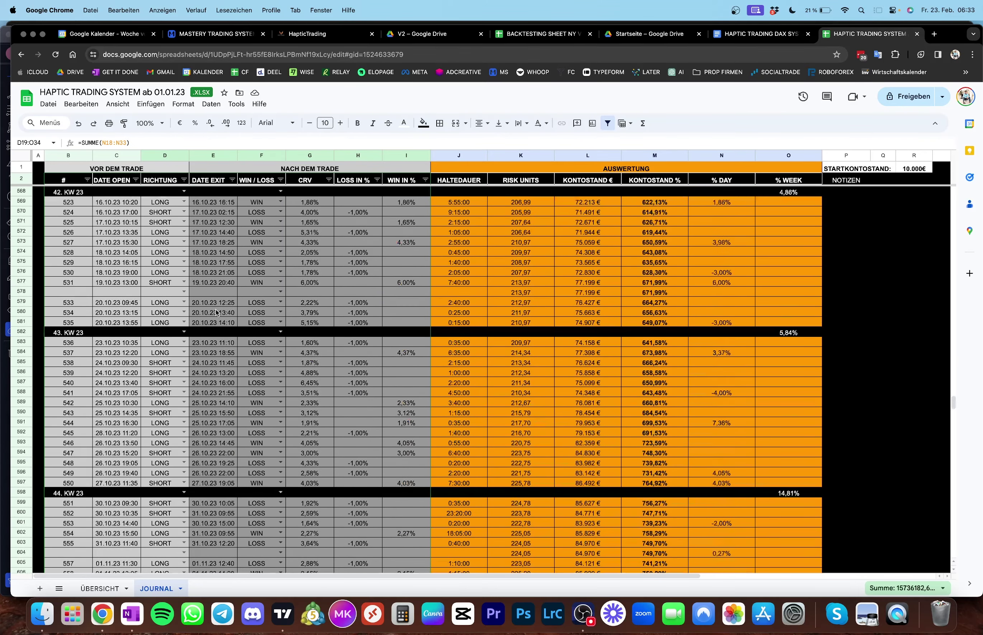
pyautogui.scroll(5, 215, 314)
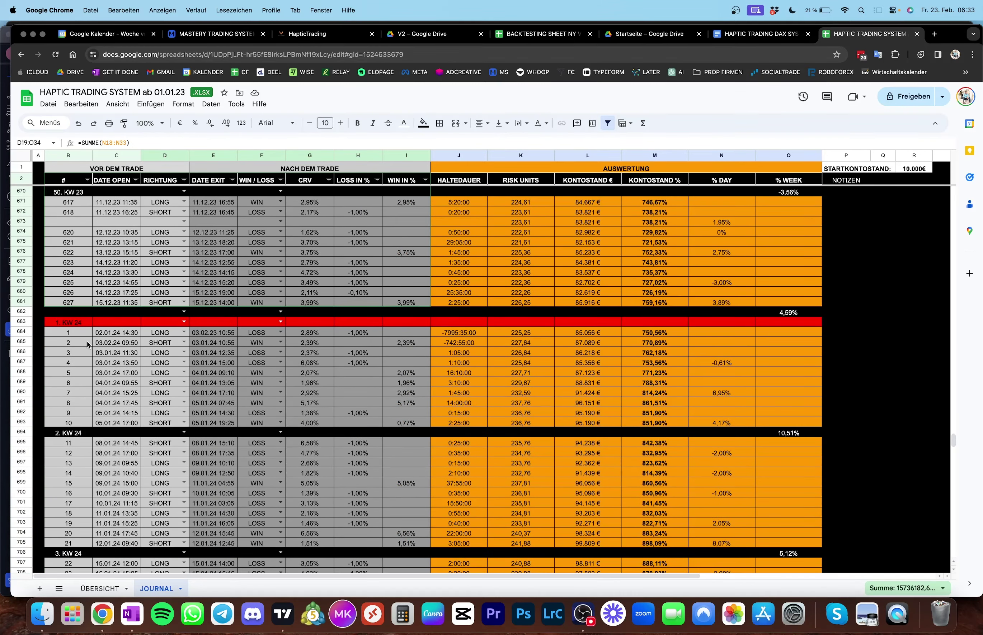
pyautogui.click(643, 305)
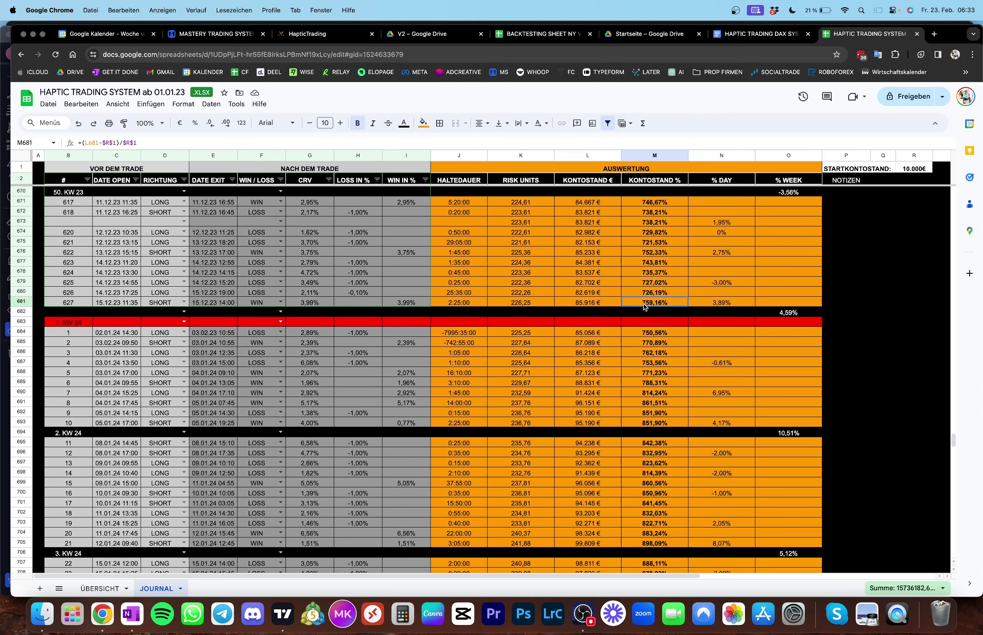
pyautogui.scroll(1, 620, 312)
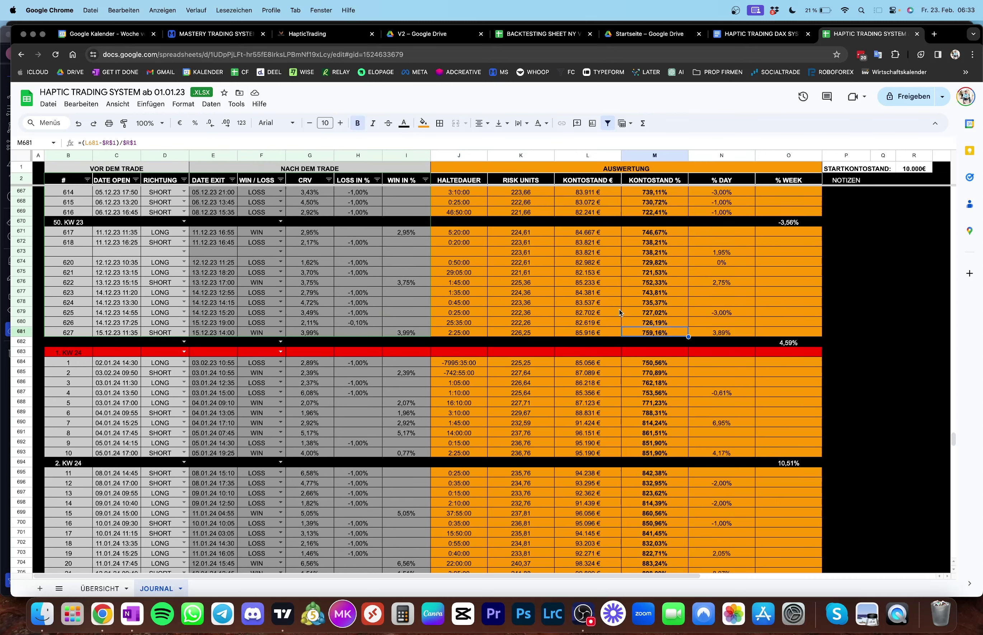
pyautogui.click(607, 329)
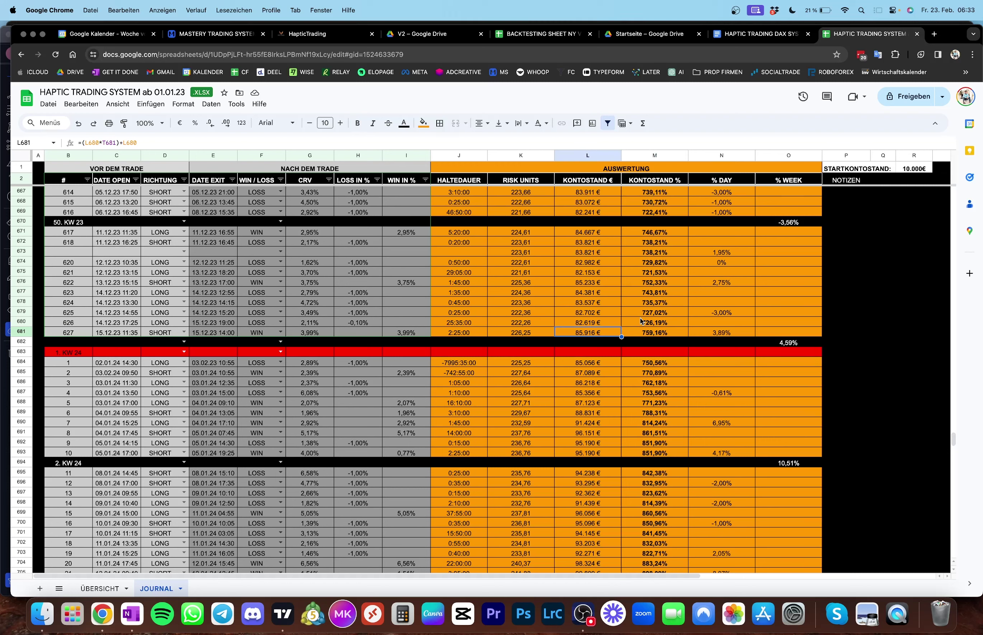
# Step: Highlight the 10.000€ starting balance and the first 2024 week, and check the 10,51% weekly totals
pyautogui.click(923, 178)
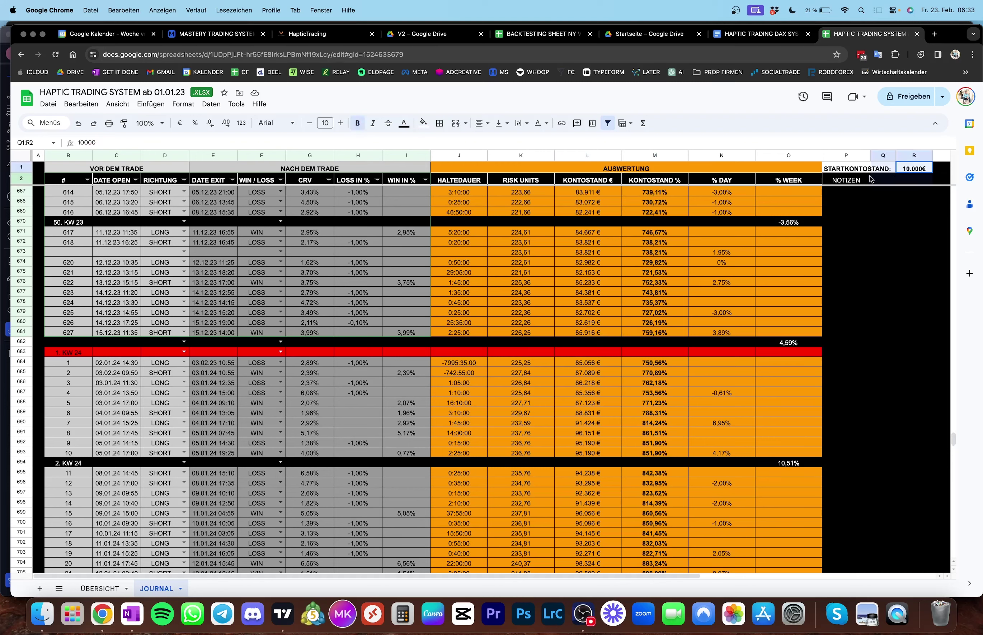
pyautogui.moveTo(871, 179); pyautogui.dragTo(866, 179)
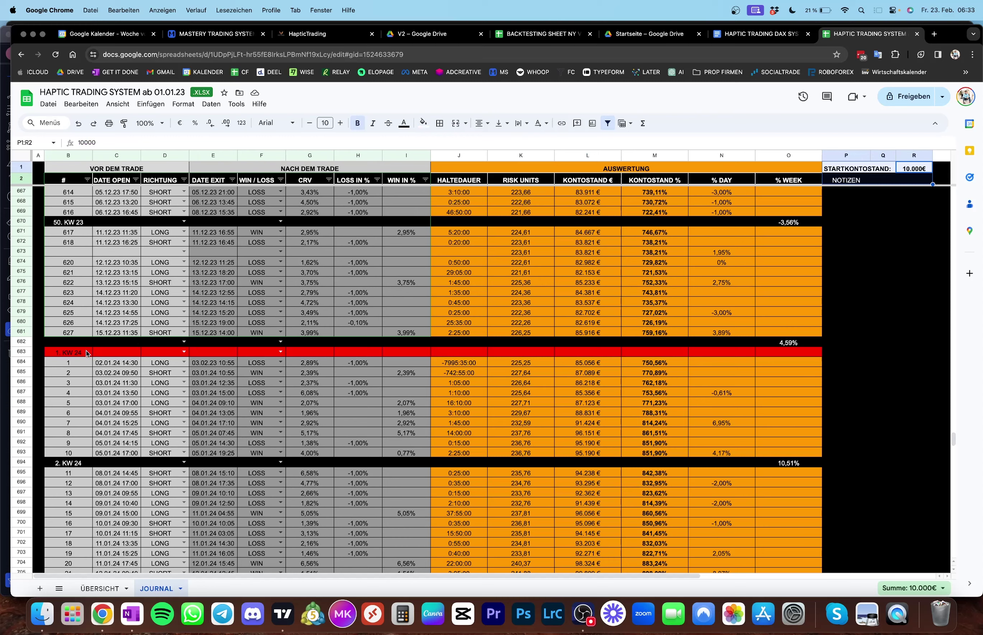
pyautogui.moveTo(87, 354); pyautogui.dragTo(786, 445)
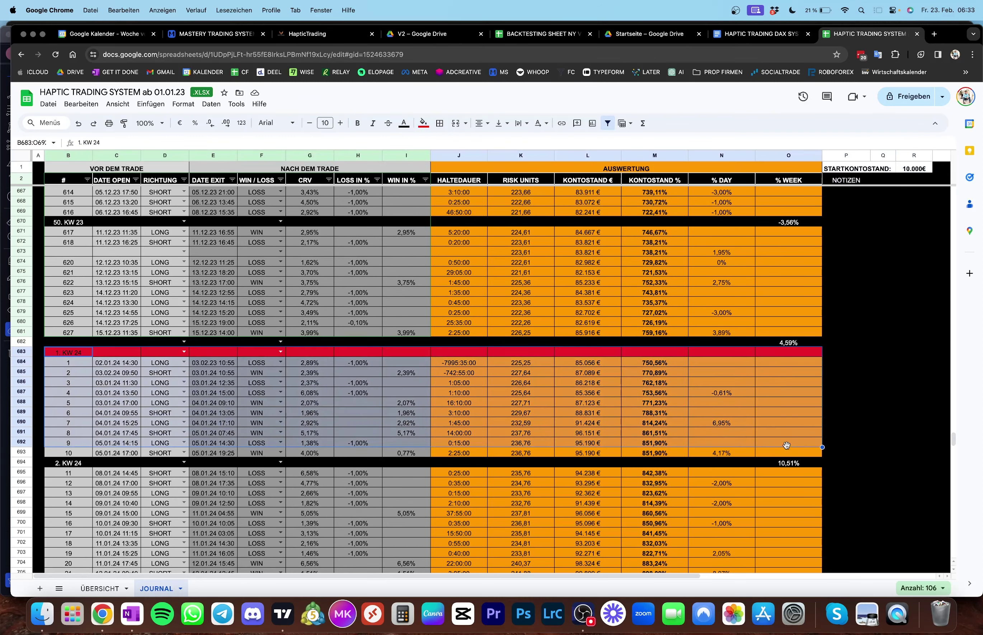
pyautogui.scroll(-3, 786, 446)
pyautogui.click(786, 395)
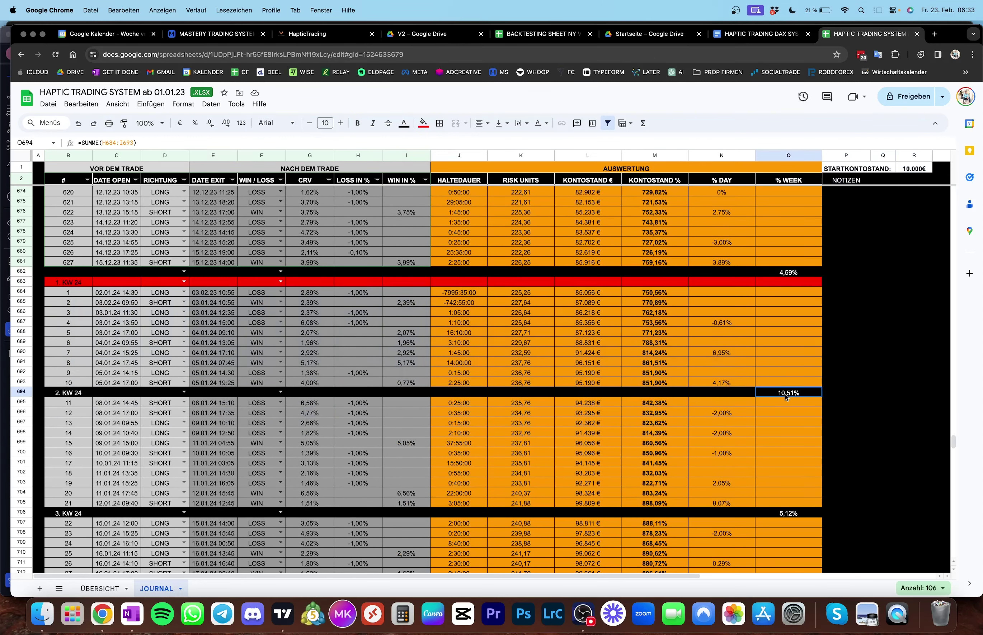
pyautogui.scroll(-2, 785, 405)
pyautogui.click(793, 472)
pyautogui.scroll(-20, 435, 333)
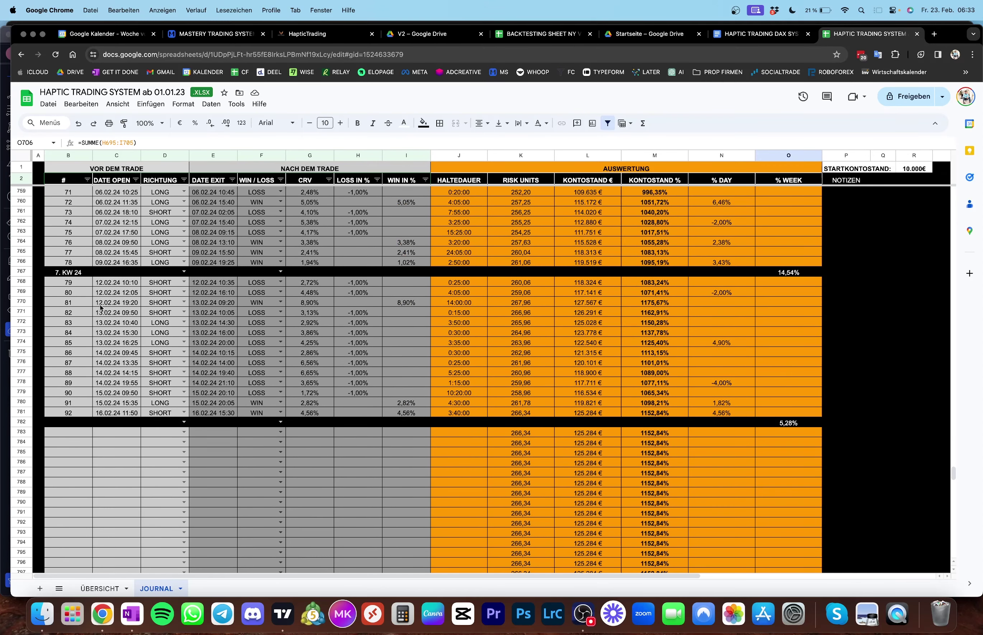
pyautogui.click(62, 274)
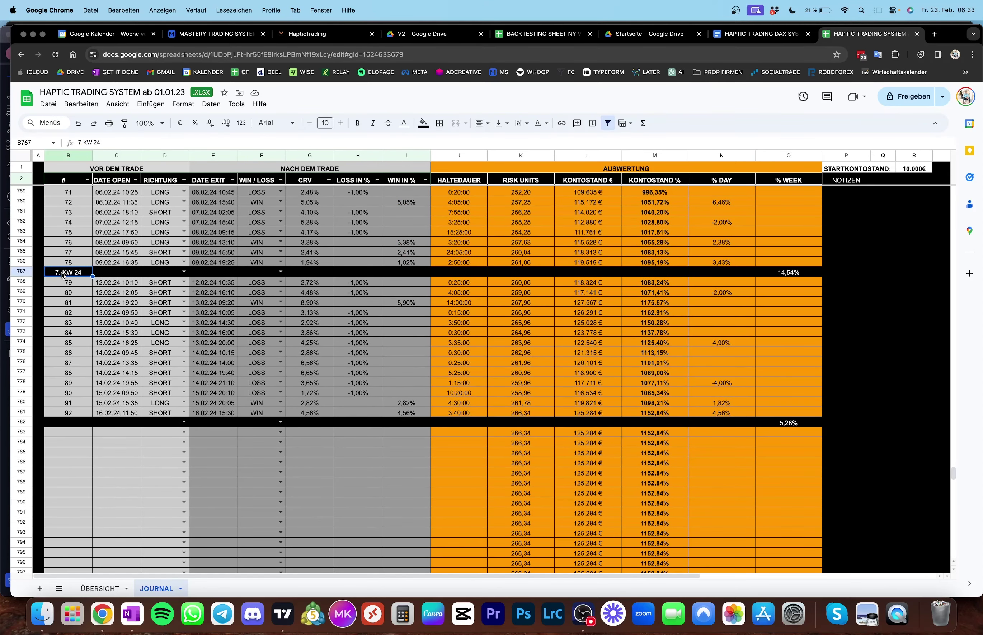
pyautogui.press('super+c')
pyautogui.click(62, 424)
pyautogui.press('super+v')
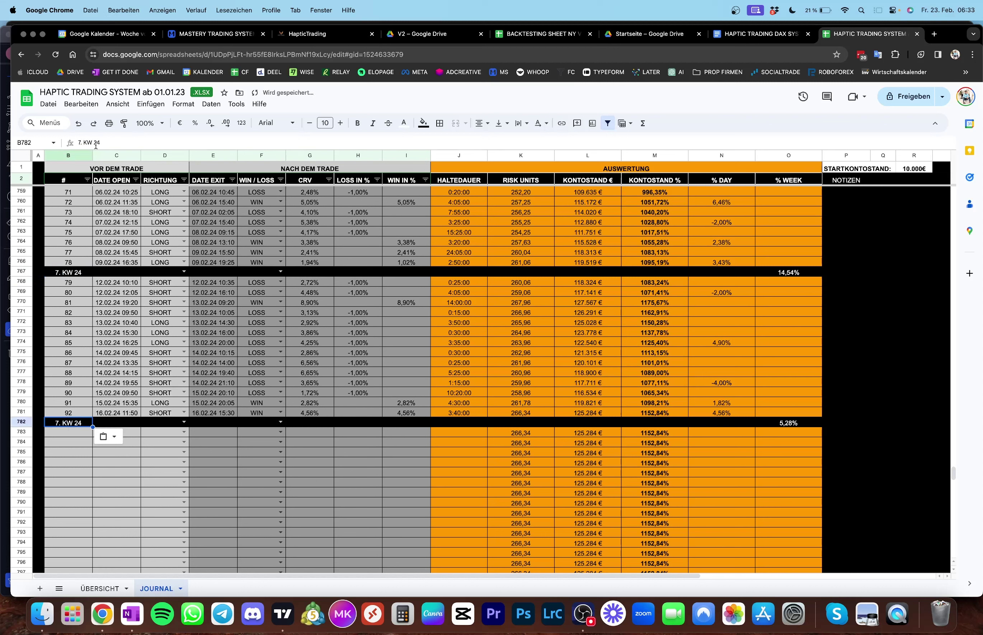
pyautogui.click(81, 145)
pyautogui.press('BackSpace')
pyautogui.write('8')
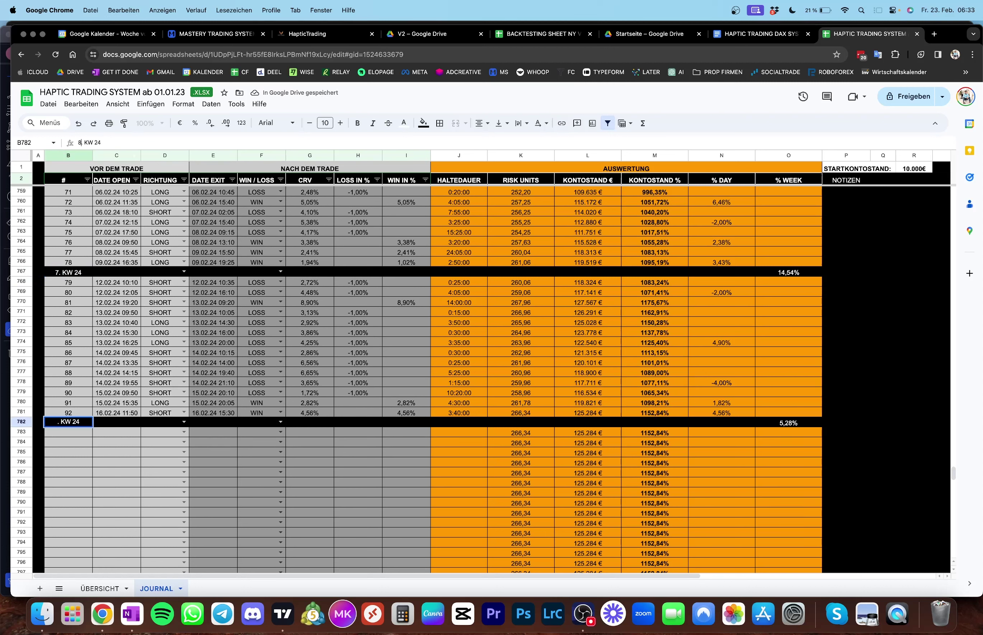
pyautogui.press('Return')
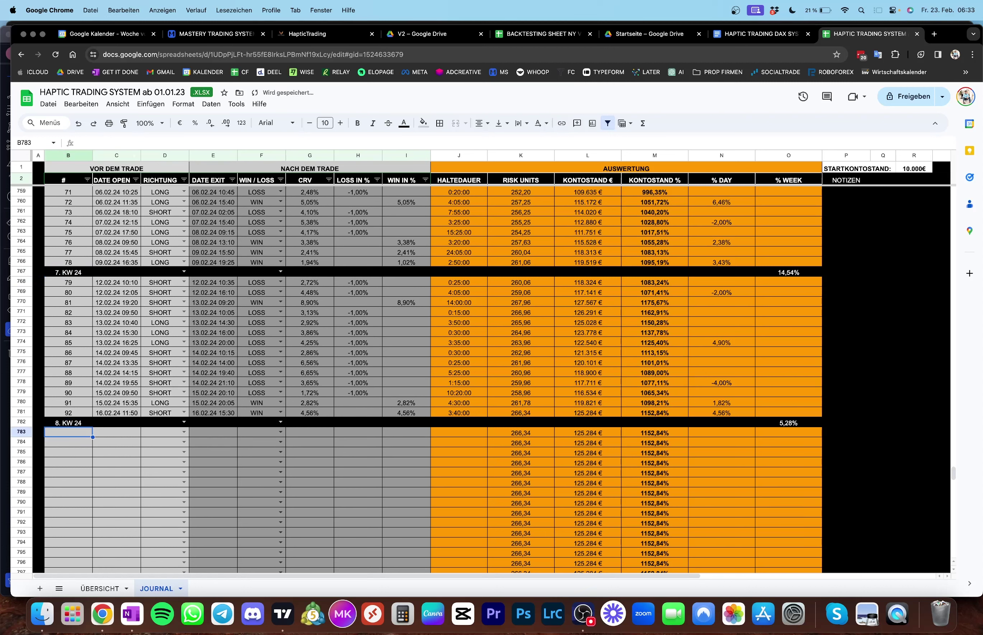
pyautogui.click(782, 276)
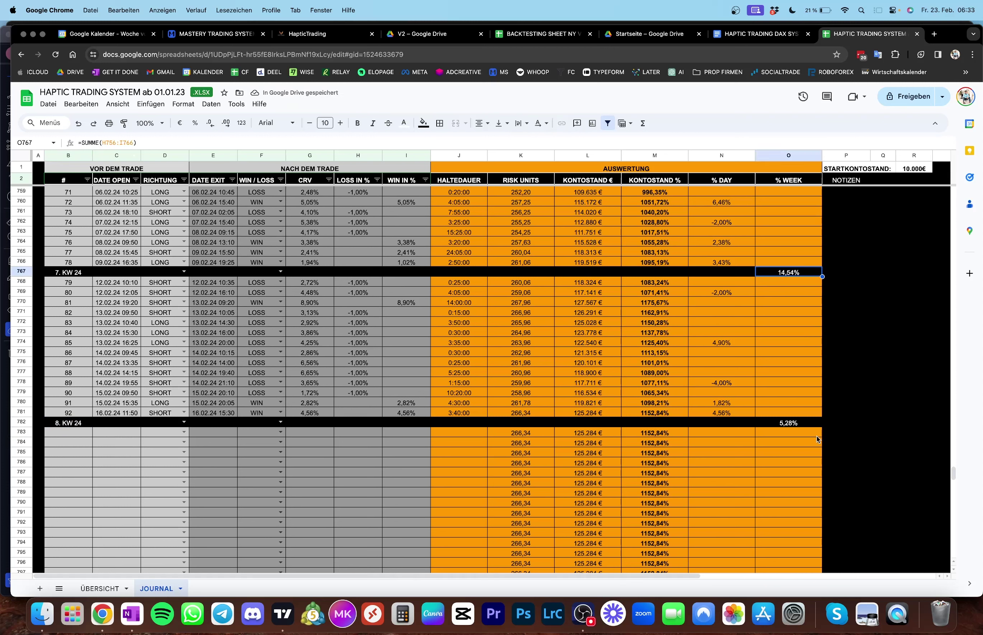
pyautogui.click(803, 424)
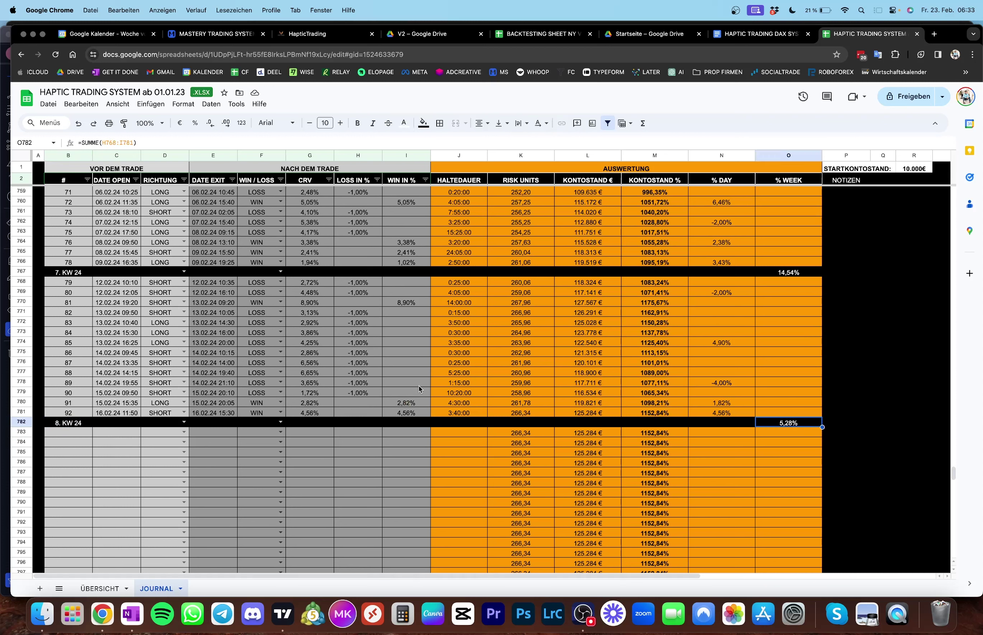
pyautogui.moveTo(368, 313); pyautogui.dragTo(374, 392)
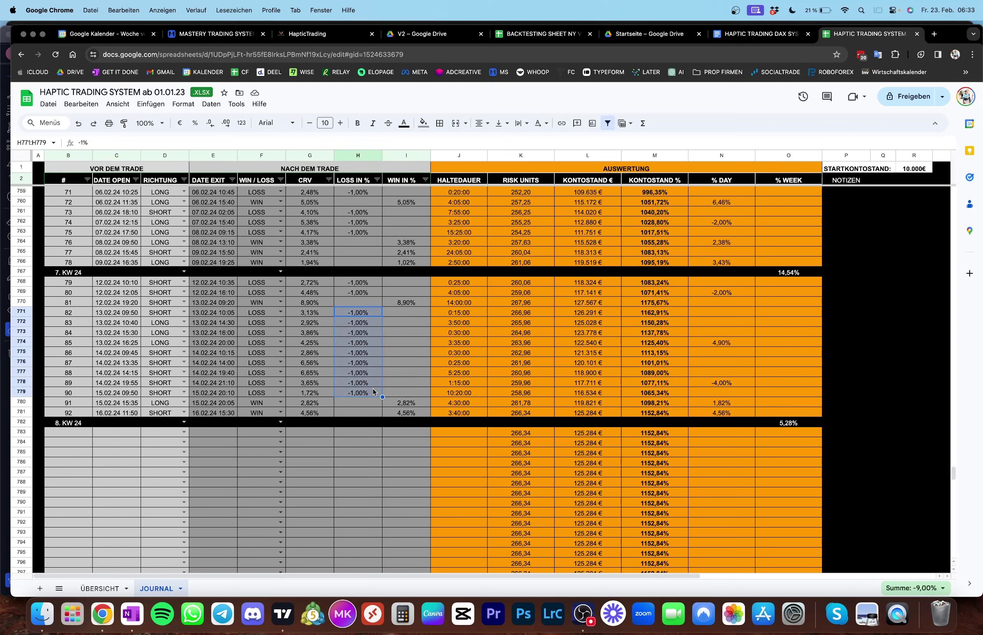
pyautogui.click(359, 401)
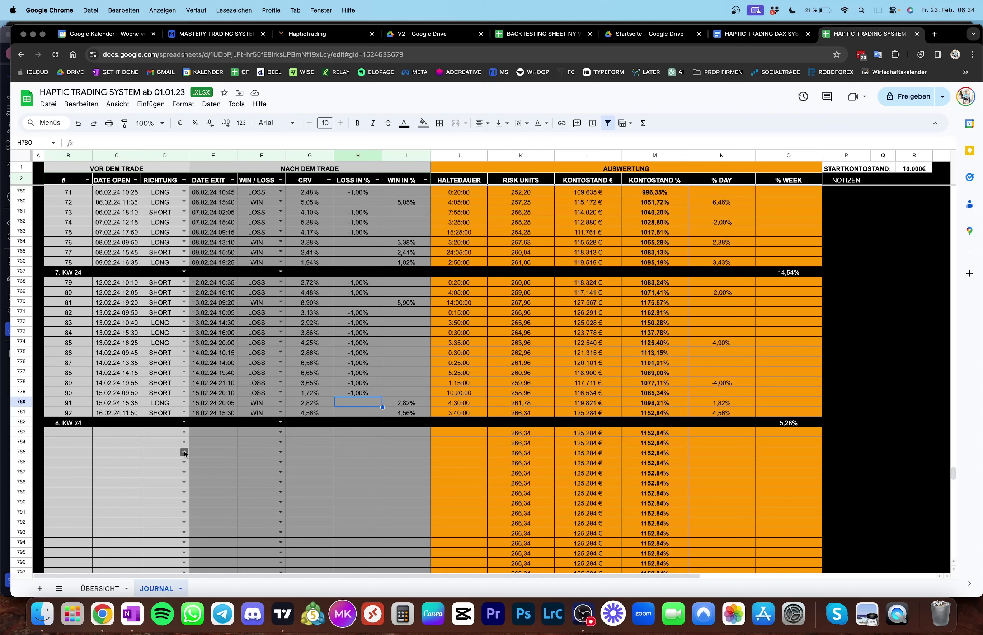
pyautogui.click(122, 434)
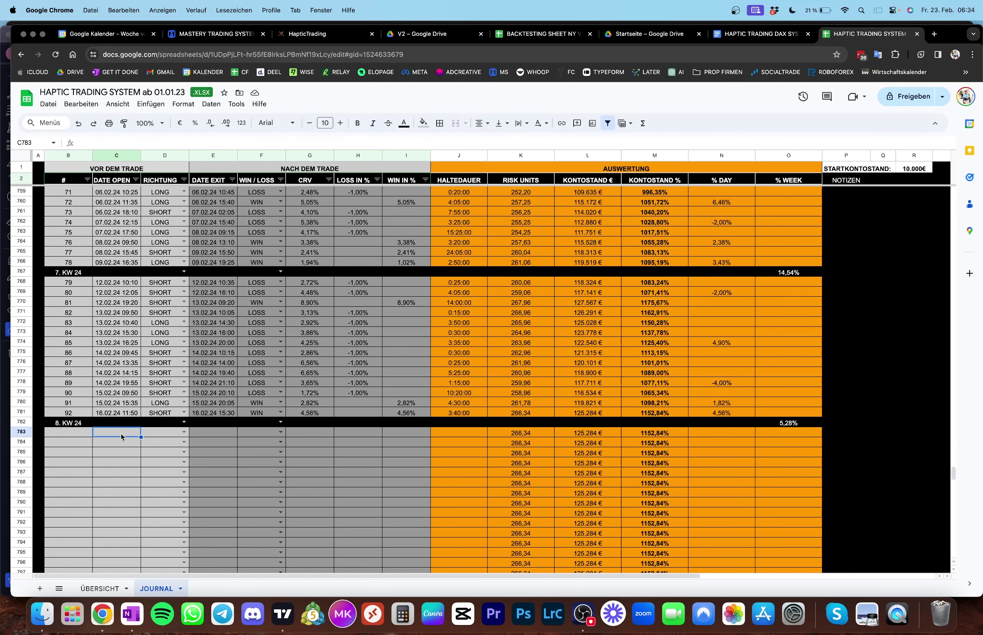
pyautogui.scroll(-3, 121, 434)
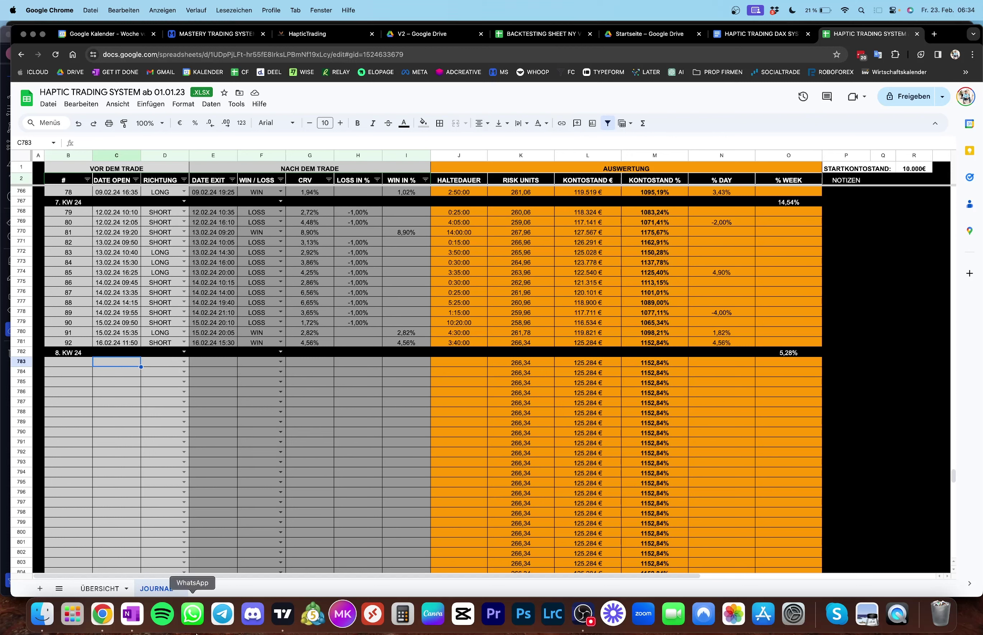
pyautogui.click(282, 614)
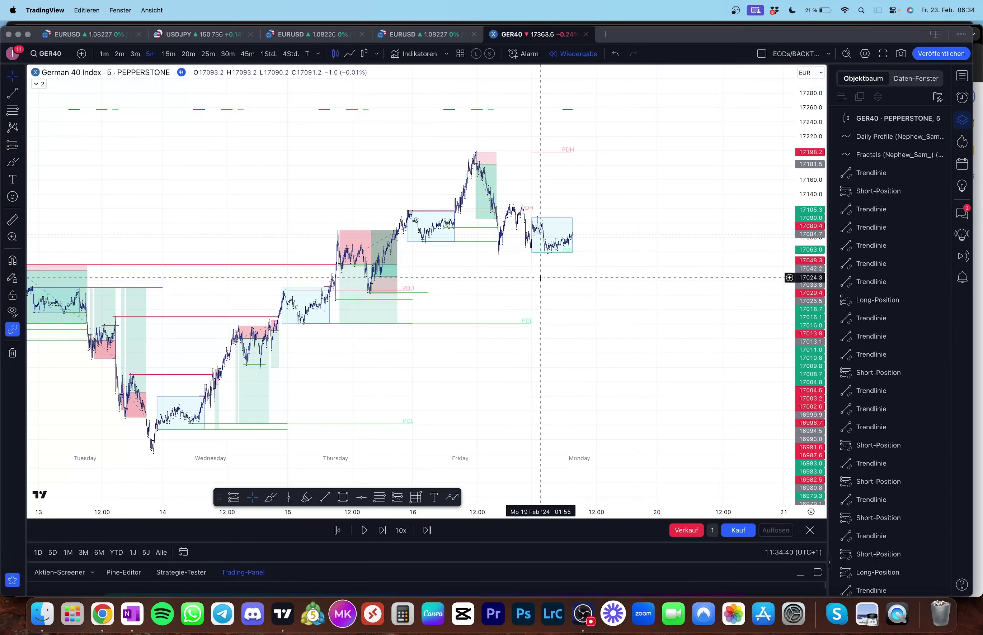
pyautogui.click(103, 619)
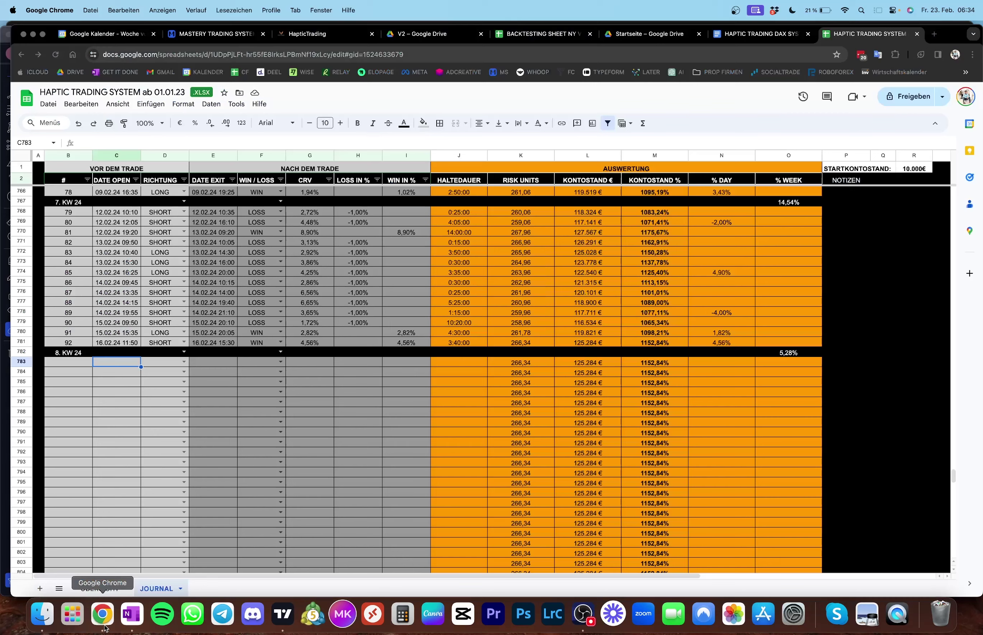
pyautogui.moveTo(117, 362); pyautogui.dragTo(296, 498)
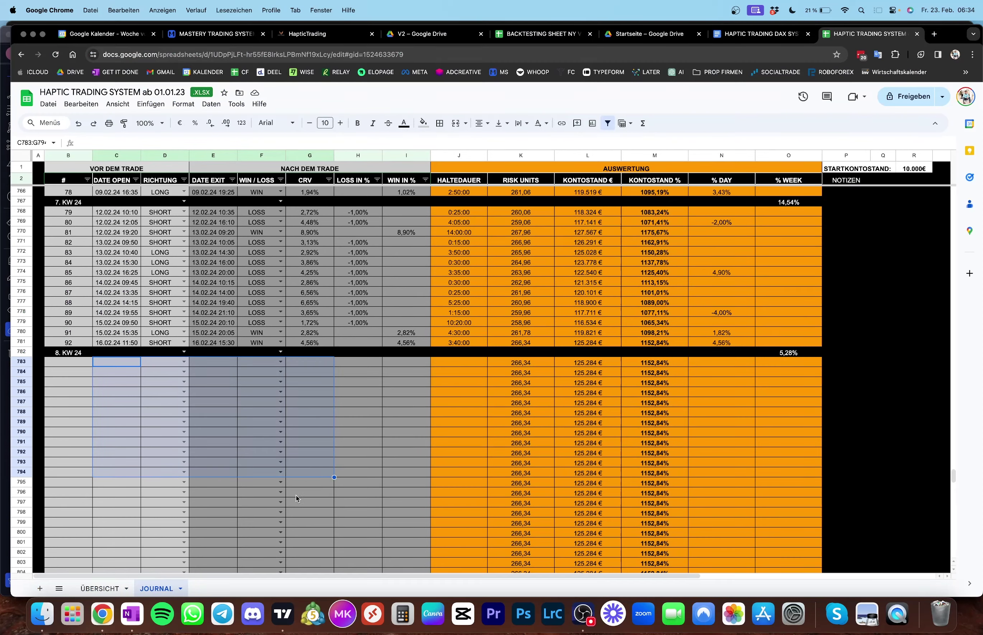
# Step: Back in TradingView, zoom in on the latest GER40 candles and stretch the price scale
pyautogui.click(283, 614)
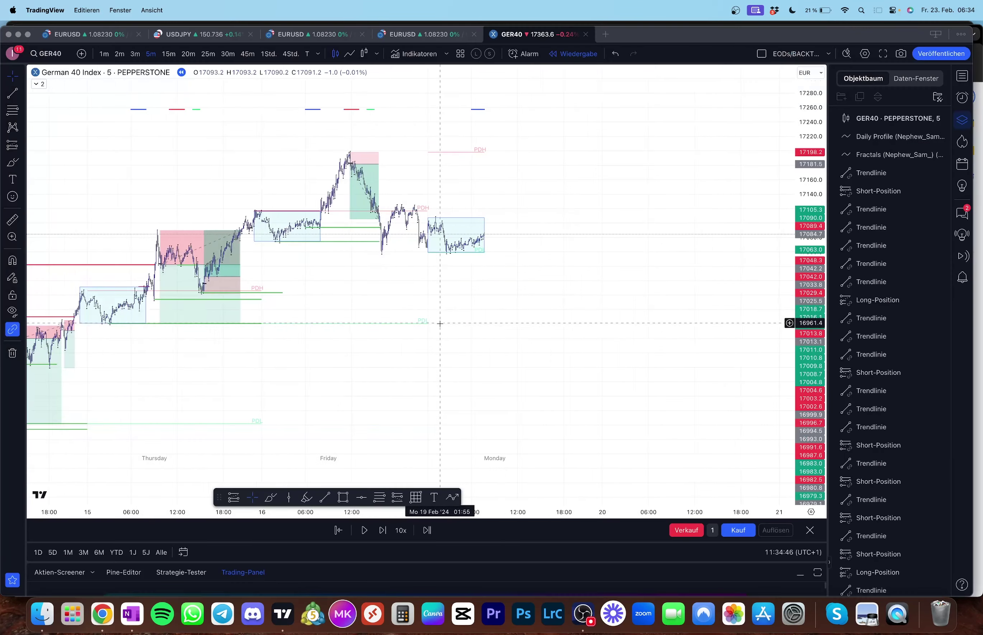
pyautogui.scroll(1, 440, 324)
pyautogui.moveTo(432, 304); pyautogui.dragTo(602, 359)
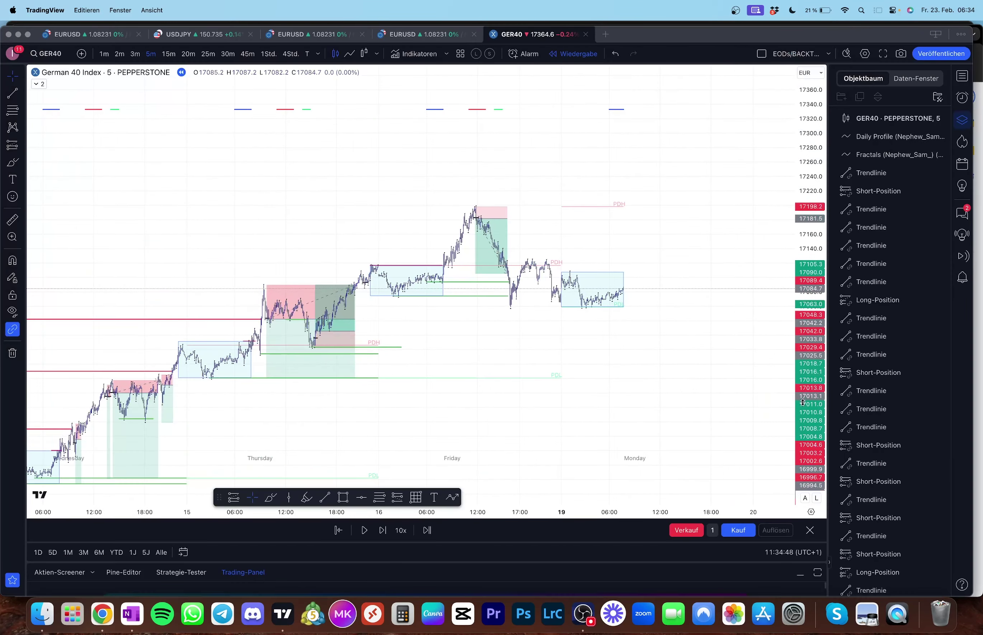
pyautogui.moveTo(802, 403); pyautogui.dragTo(800, 190)
pyautogui.scroll(5, 645, 280)
pyautogui.moveTo(543, 340); pyautogui.dragTo(549, 342)
pyautogui.moveTo(815, 359); pyautogui.dragTo(821, 206)
pyautogui.moveTo(621, 312); pyautogui.dragTo(630, 280)
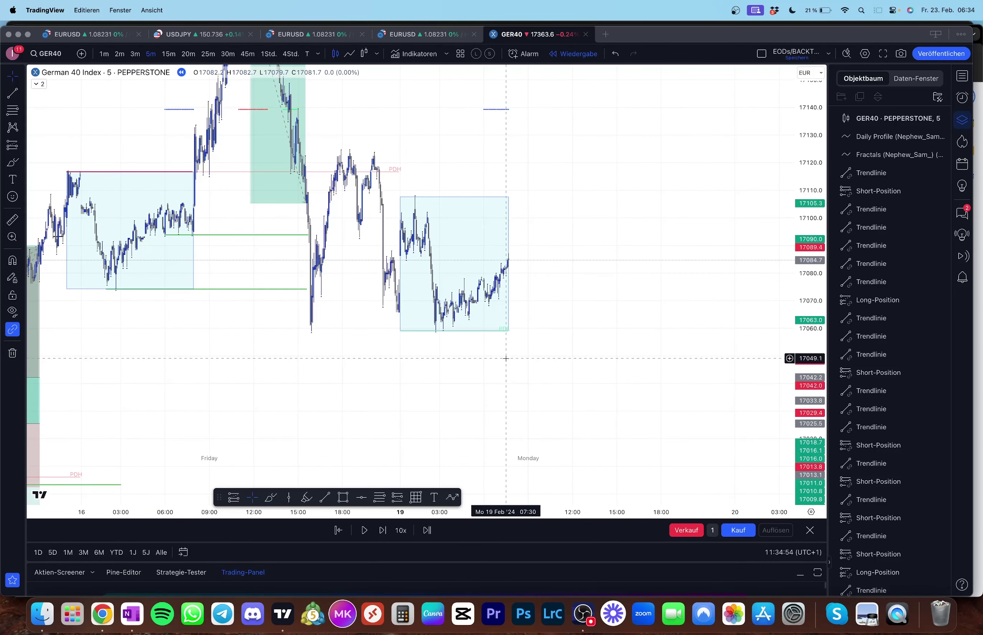
pyautogui.scroll(1, 505, 359)
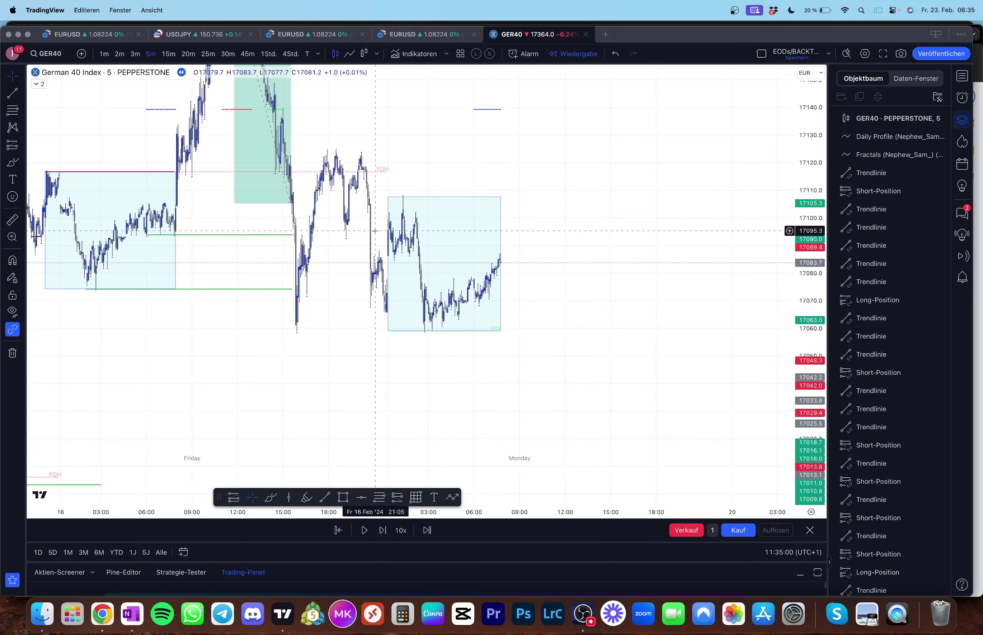
# Step: Switch the chart to the one-hour timeframe and pan to the latest bars
pyautogui.click(268, 54)
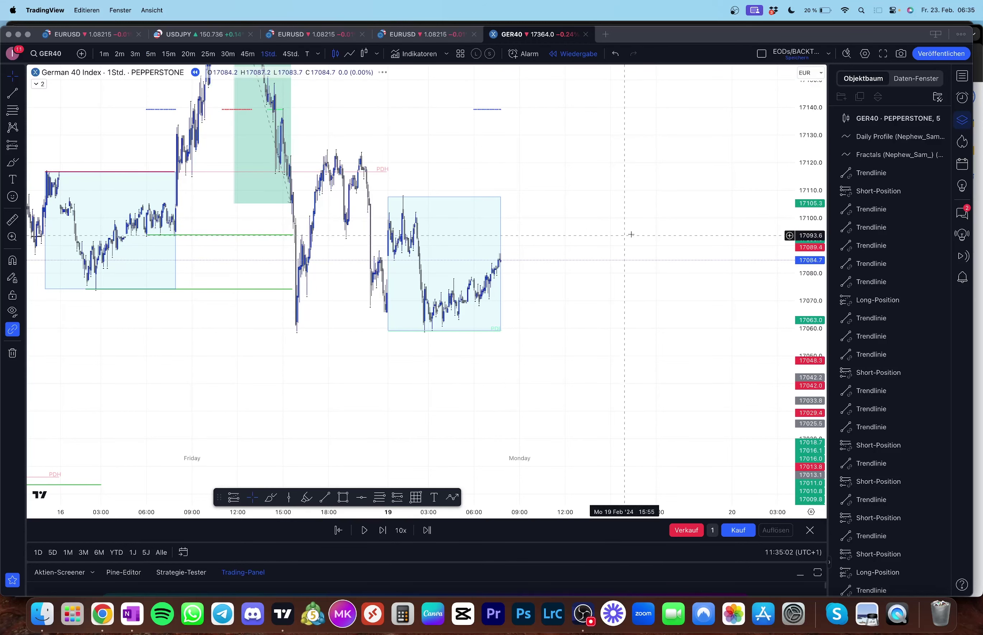
pyautogui.moveTo(810, 216); pyautogui.dragTo(809, 360)
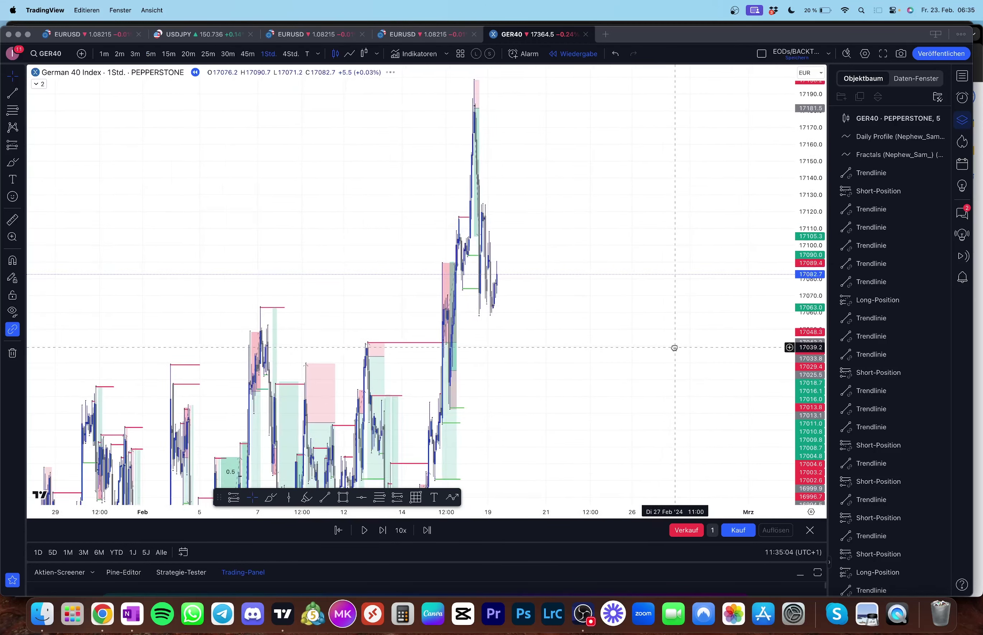
pyautogui.scroll(4, 500, 356)
pyautogui.moveTo(500, 356); pyautogui.dragTo(661, 318)
# Step: Glance at the HAPTIC TRADING DAX SYSTEM rules document, then return to TradingView
pyautogui.click(102, 614)
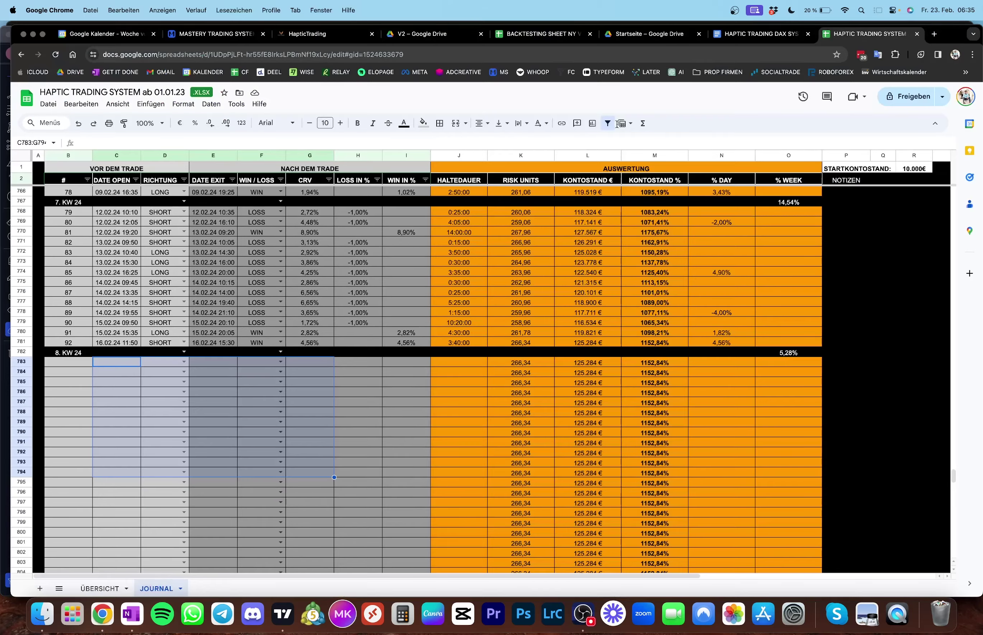
pyautogui.click(734, 36)
pyautogui.scroll(-5, 436, 296)
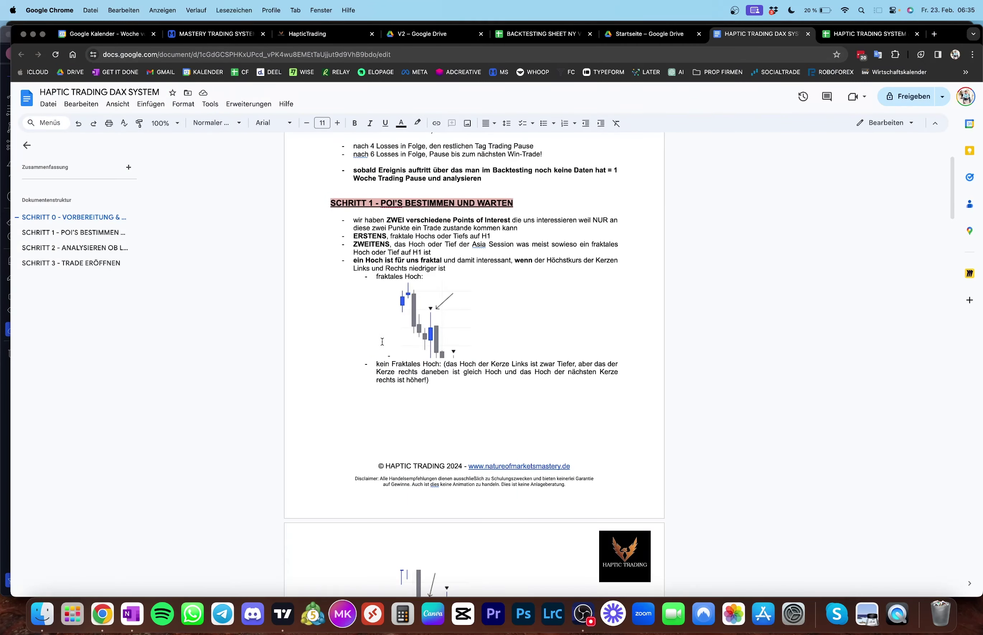
pyautogui.click(283, 614)
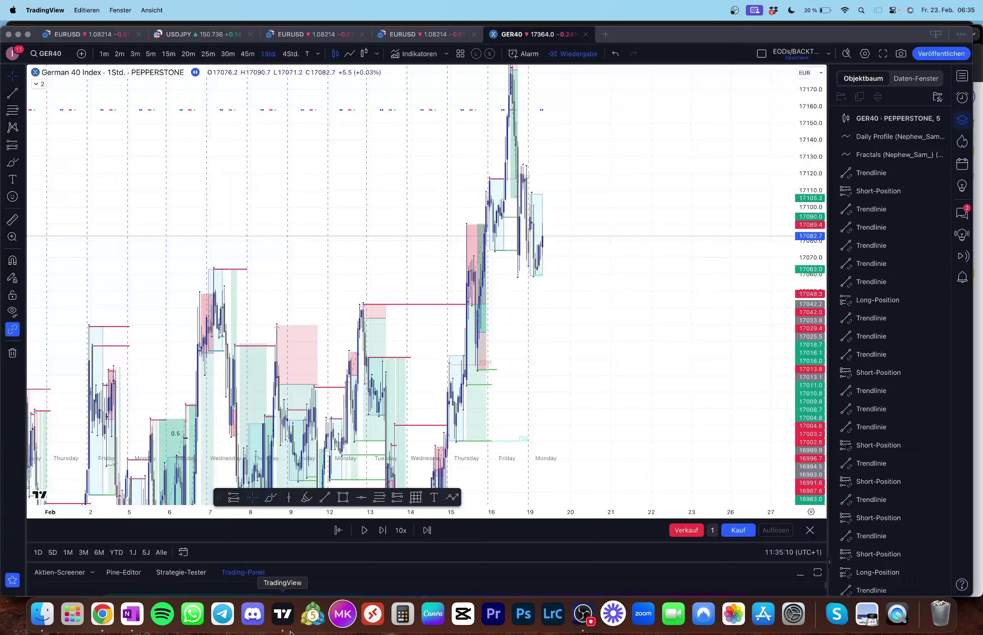
# Step: Draw a red horizontal level line at the recent high
pyautogui.moveTo(806, 273); pyautogui.dragTo(803, 427)
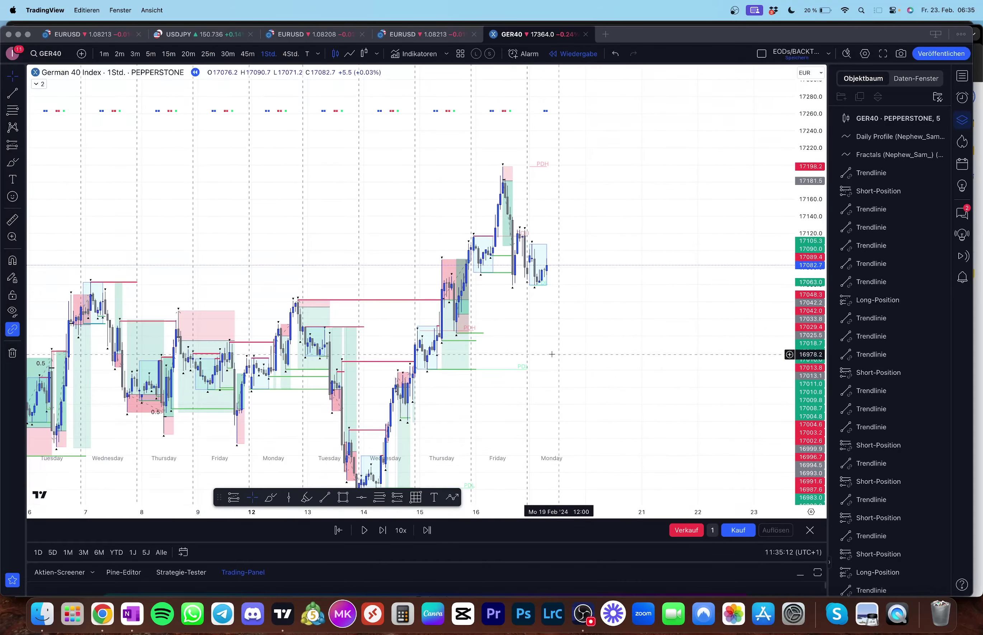
pyautogui.scroll(3, 553, 352)
pyautogui.moveTo(605, 364); pyautogui.dragTo(463, 343)
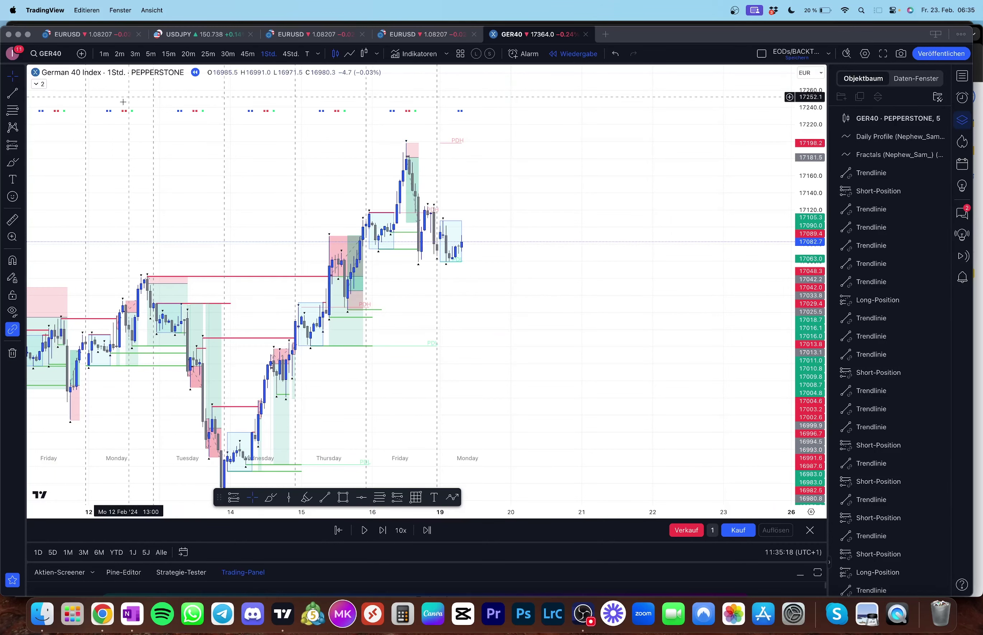
pyautogui.click(13, 93)
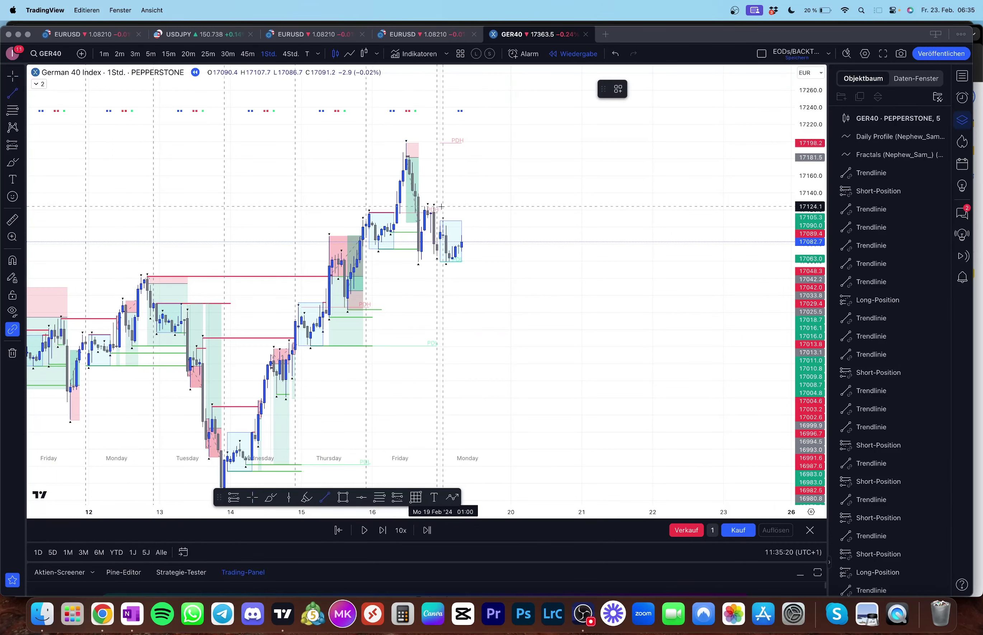
pyautogui.click(442, 206)
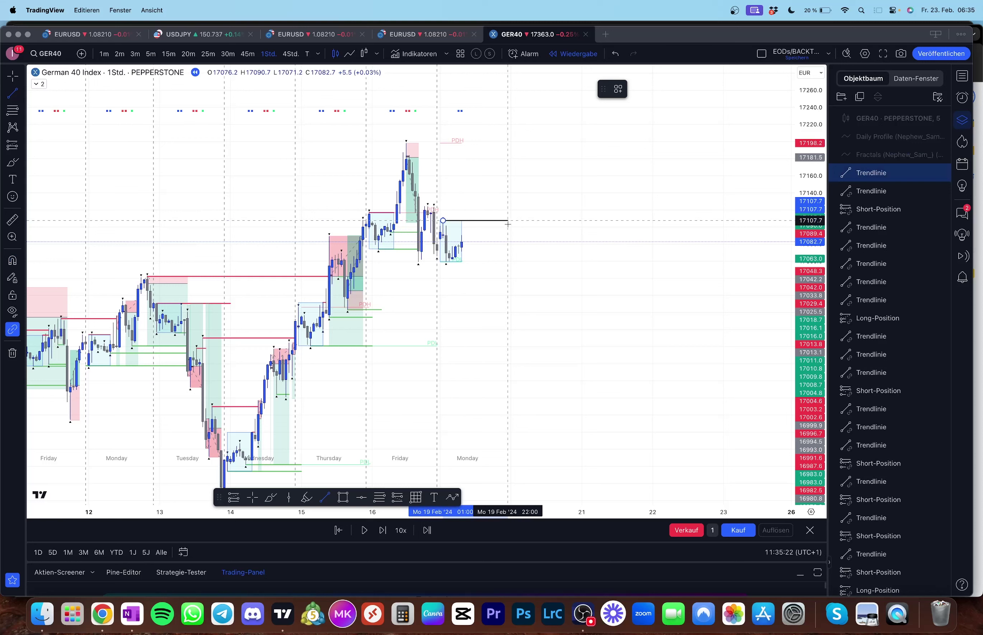
pyautogui.click(508, 223)
pyautogui.click(637, 89)
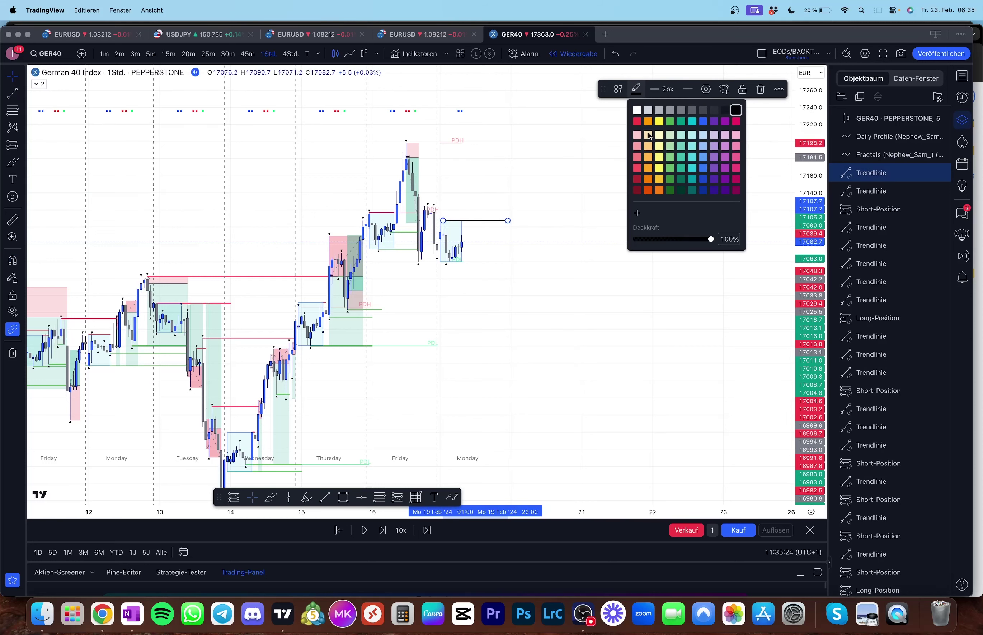
pyautogui.click(636, 168)
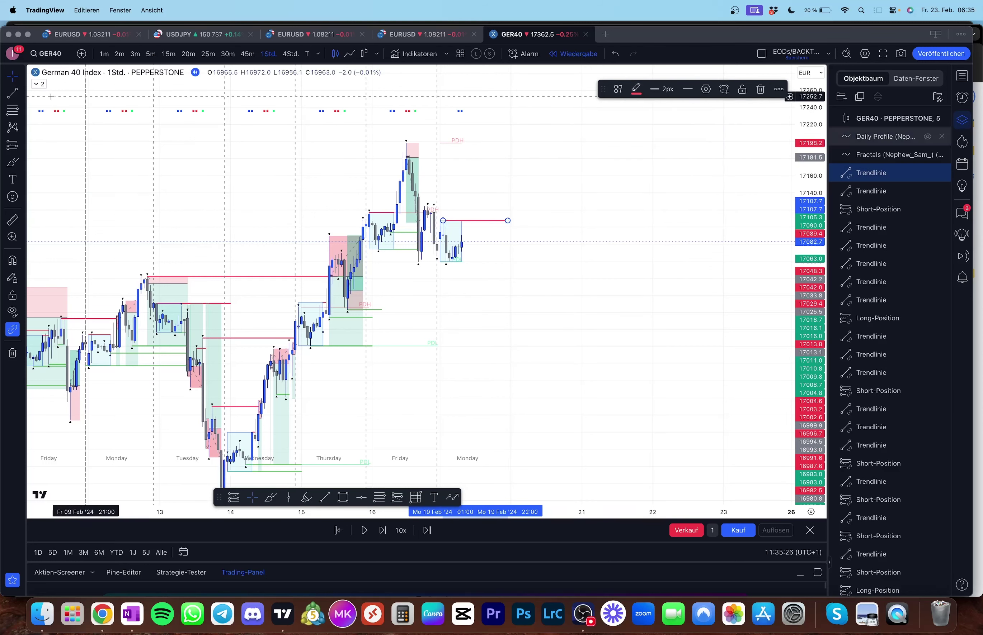
# Step: Draw a green horizontal level line at the recent low
pyautogui.click(12, 93)
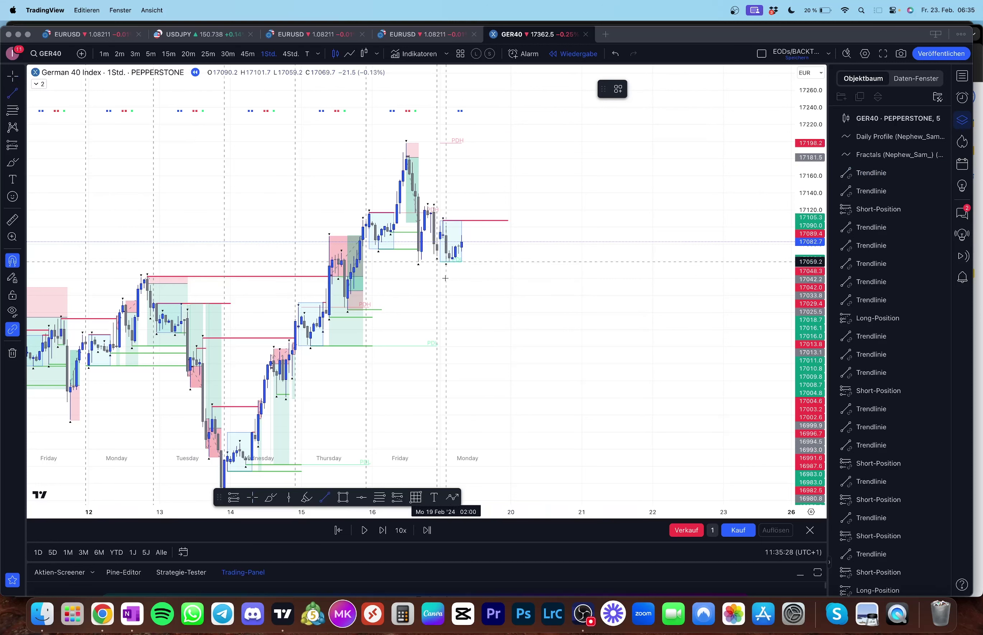
pyautogui.click(446, 263)
pyautogui.click(508, 263)
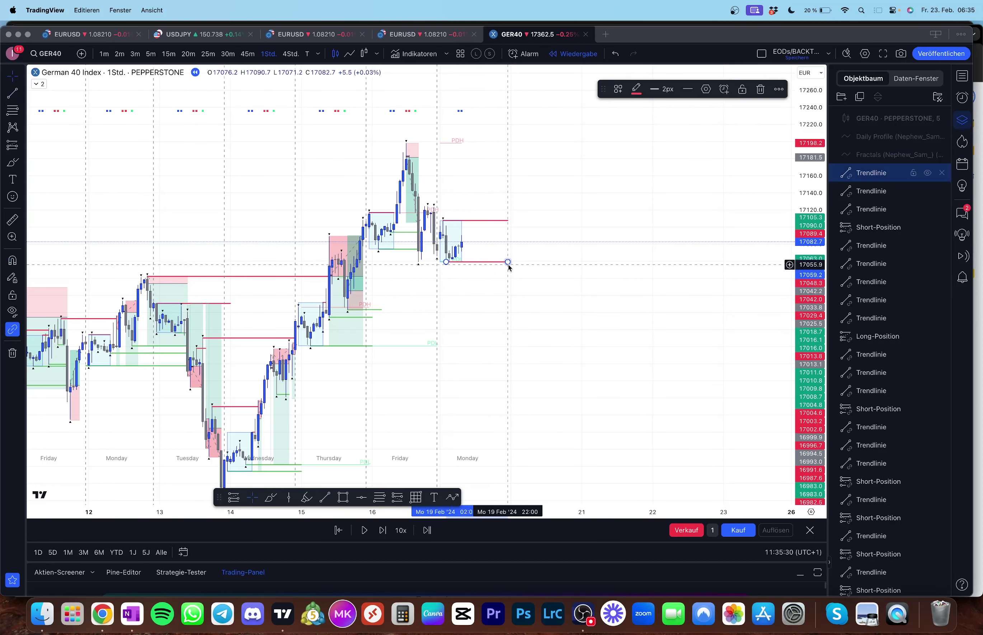
pyautogui.click(636, 89)
pyautogui.click(671, 169)
pyautogui.moveTo(581, 250); pyautogui.dragTo(590, 243)
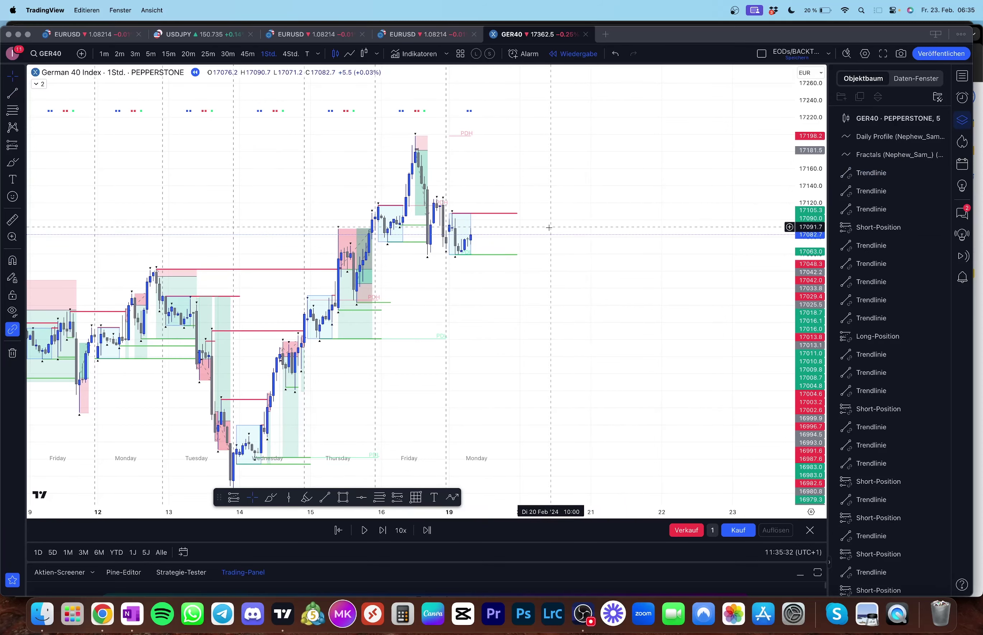
# Step: Add another red level line just above the first red one
pyautogui.click(13, 94)
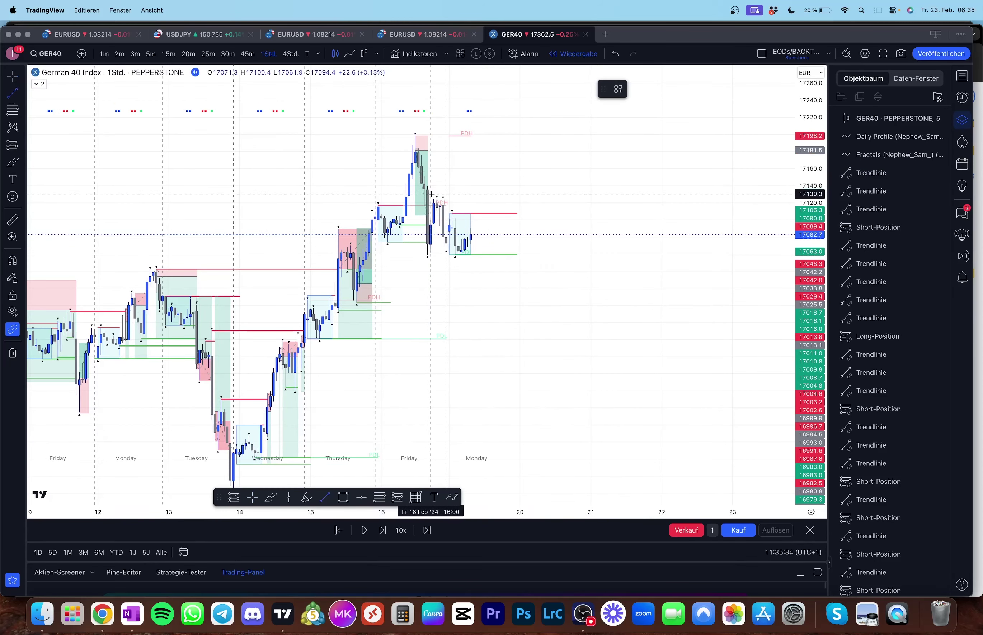
pyautogui.click(443, 200)
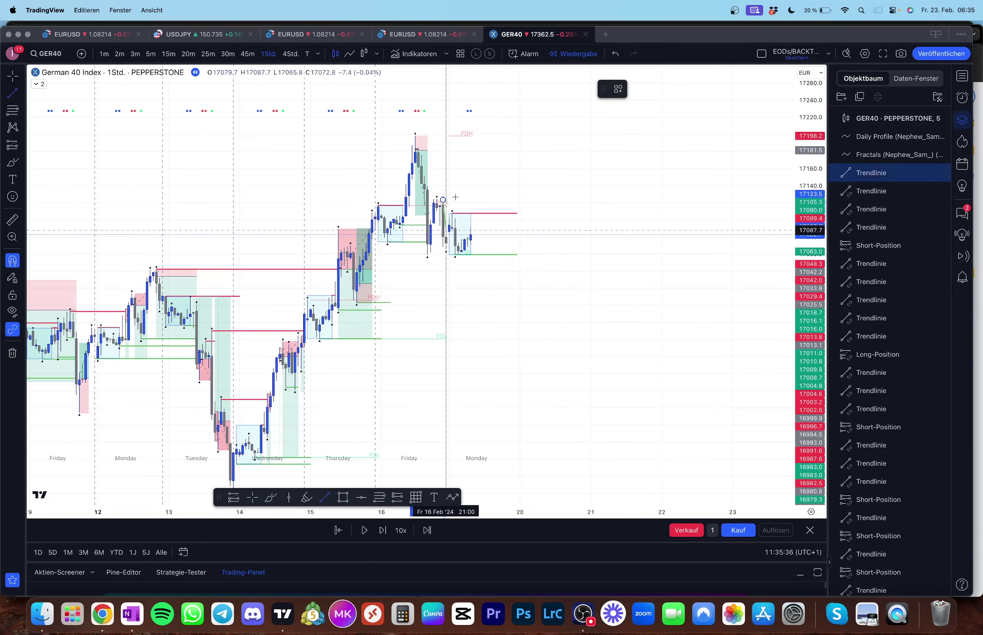
pyautogui.click(516, 209)
pyautogui.click(636, 89)
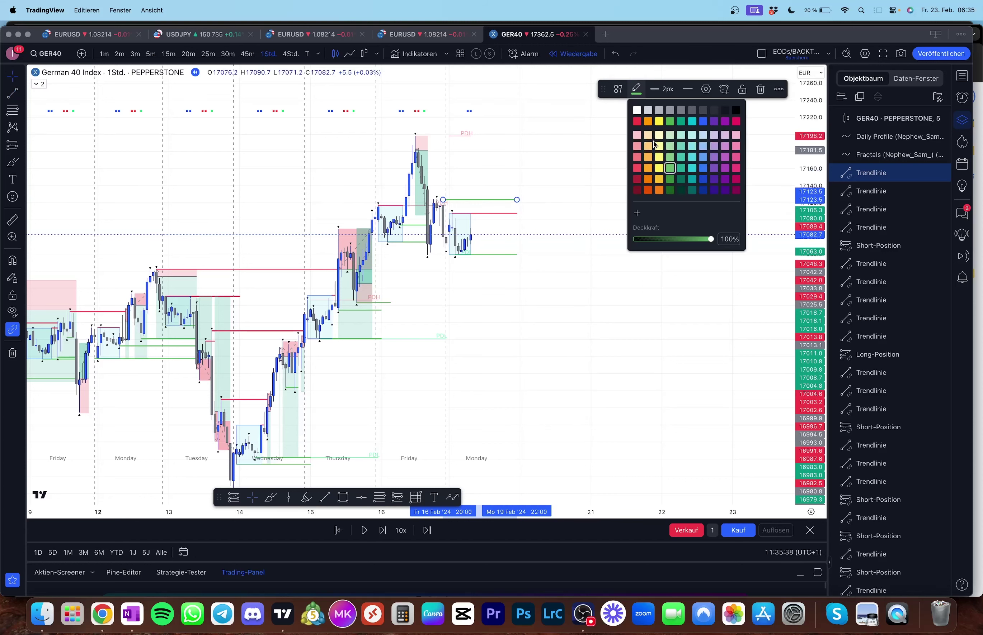
pyautogui.click(638, 170)
pyautogui.click(544, 236)
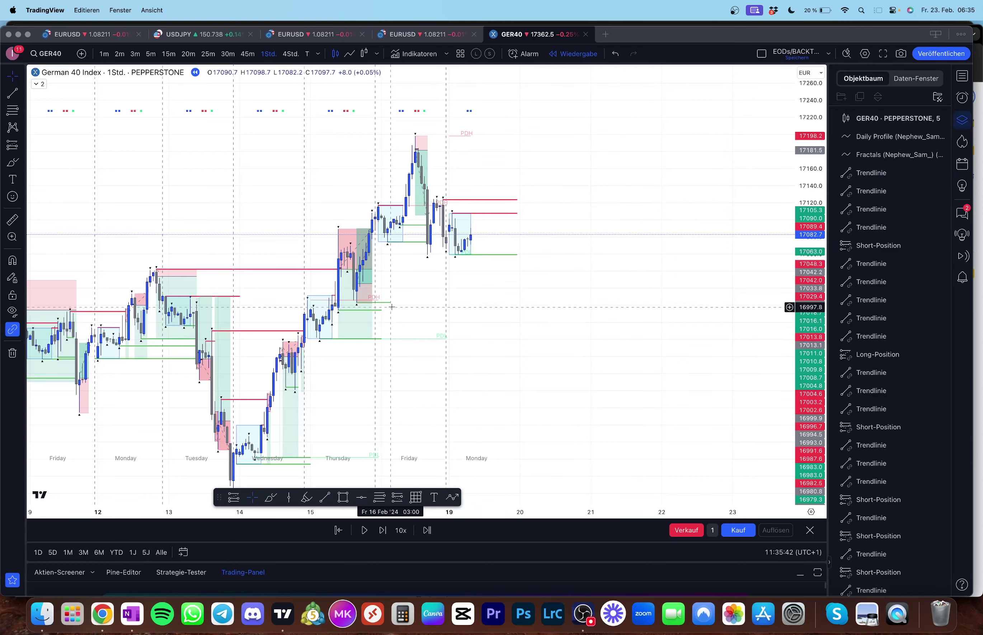
# Step: Stretch the green support line further right and switch the chart to 5-minute candles
pyautogui.moveTo(391, 307); pyautogui.dragTo(448, 305)
pyautogui.moveTo(517, 304); pyautogui.dragTo(516, 304)
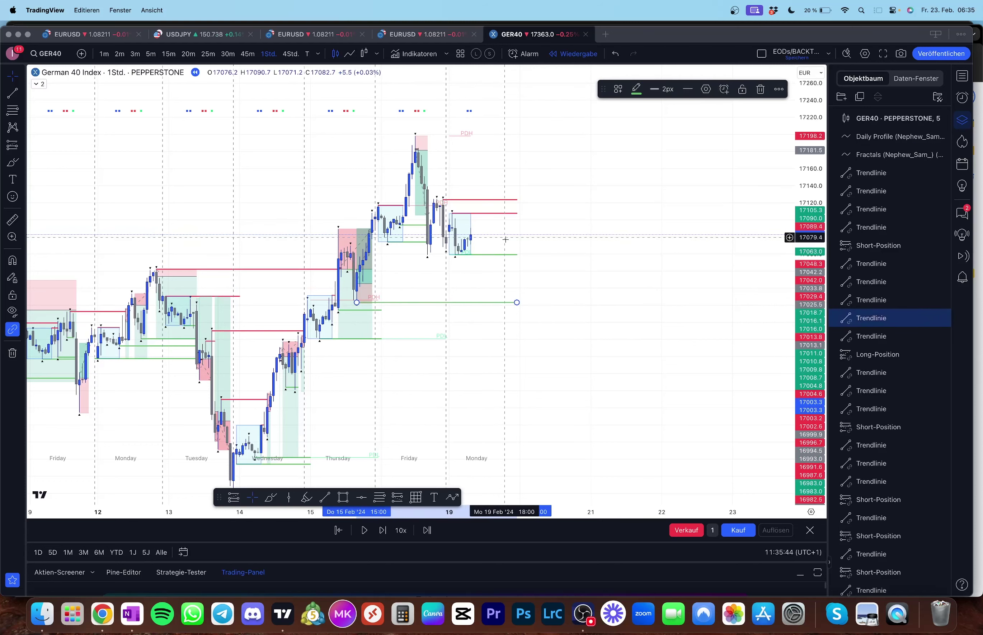
pyautogui.click(150, 54)
pyautogui.moveTo(810, 355); pyautogui.dragTo(810, 208)
# Step: Step the bar replay forward through Monday morning with Shift+Right
pyautogui.moveTo(547, 219); pyautogui.dragTo(571, 247)
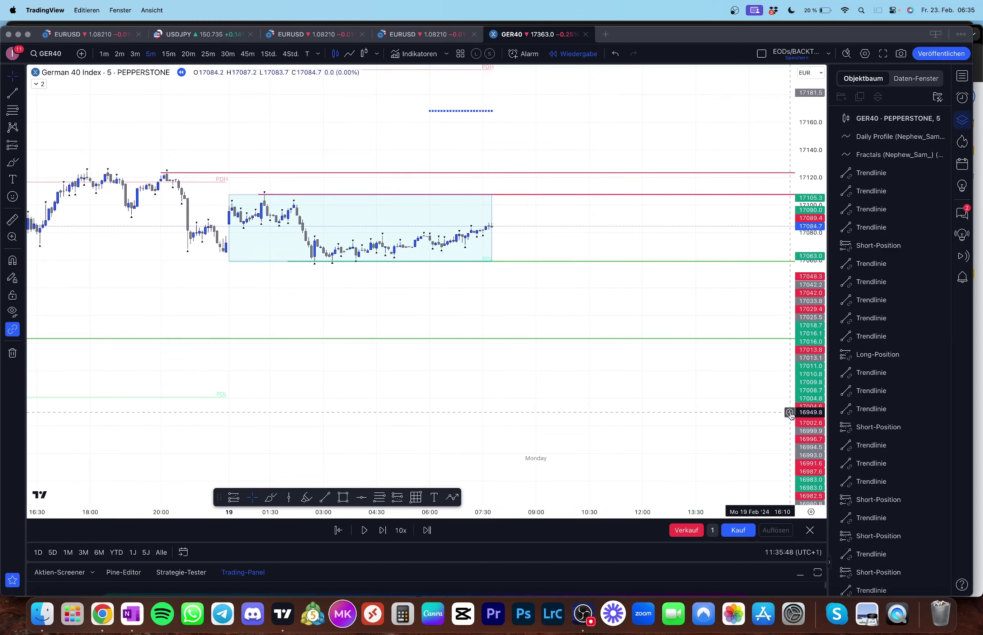
pyautogui.moveTo(790, 414); pyautogui.dragTo(764, 89)
pyautogui.moveTo(614, 209)
pyautogui.mouseDown()
pyautogui.moveTo(602, 260)
pyautogui.moveTo(566, 250)
pyautogui.mouseUp()
pyautogui.hotkey('shift', 'Right')
pyautogui.hotkey('shift', 'Right')
pyautogui.hotkey('shift', 'Right')
pyautogui.hotkey('shift', 'Right')
pyautogui.hotkey('shift', 'Right')
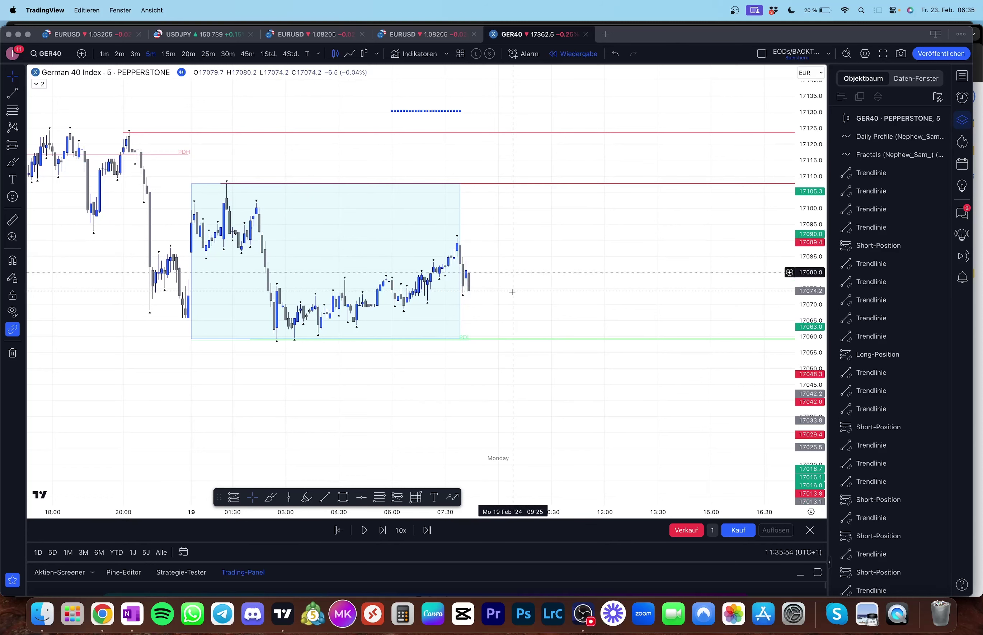
pyautogui.moveTo(516, 253); pyautogui.dragTo(506, 250)
pyautogui.hotkey('shift', 'Right')
pyautogui.hotkey('shift', 'Right')
pyautogui.hotkey('shift', 'Right')
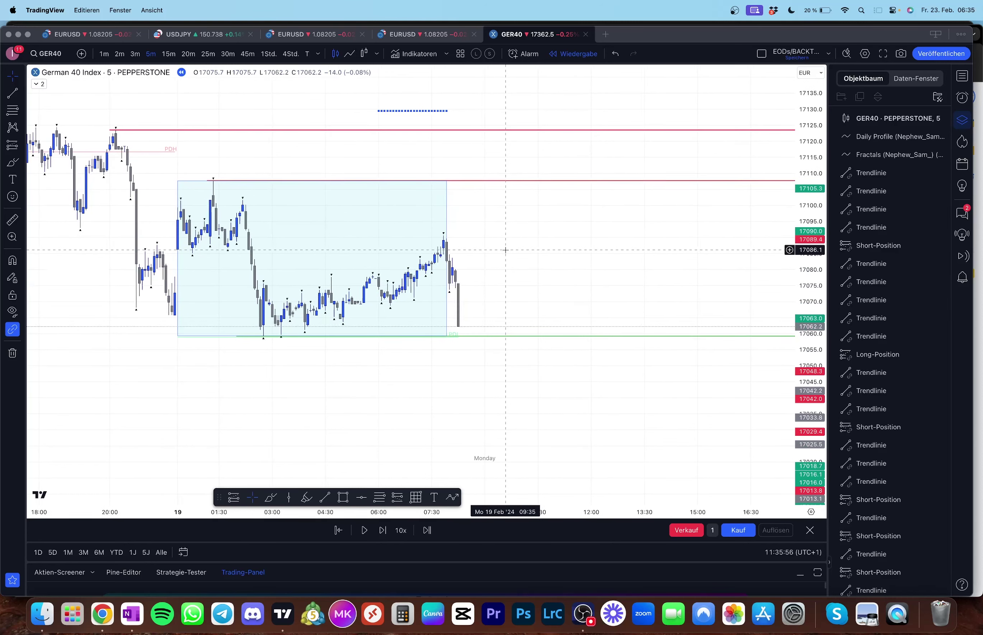
pyautogui.hotkey('shift', 'Right')
pyautogui.hotkey('shift', 'Right')
pyautogui.hotkey('shift', 'Right')
pyautogui.hotkey('shift', 'Right')
pyautogui.hotkey('shift', 'Right')
pyautogui.hotkey('shift', 'Right')
pyautogui.hotkey('shift', 'Right')
pyautogui.hotkey('shift', 'Right')
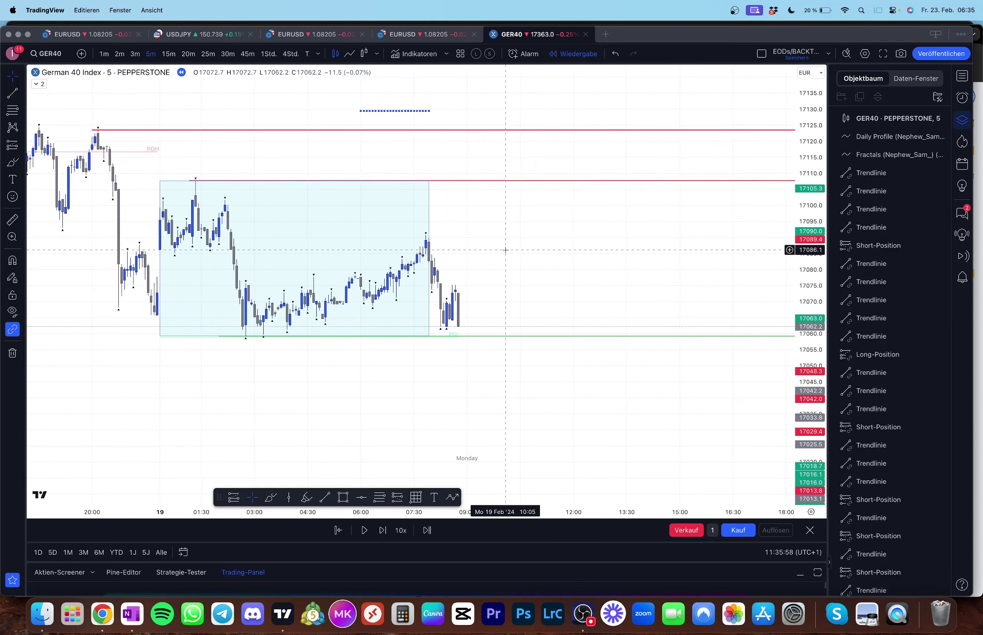
pyautogui.hotkey('shift', 'Right')
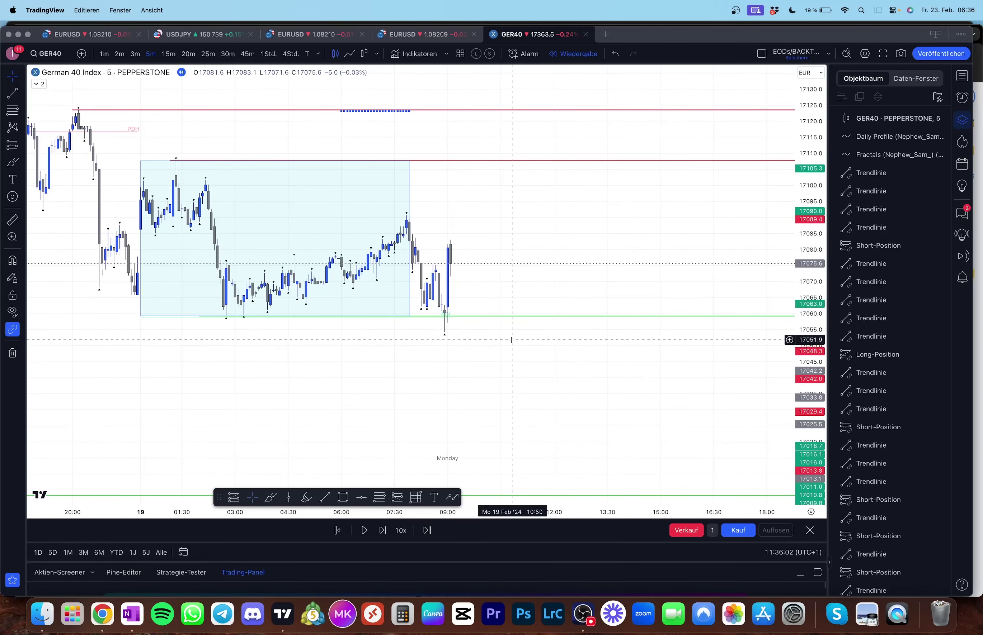
# Step: Shorten the green 17063 support line so it ends around 08:50
pyautogui.scroll(-3, 517, 345)
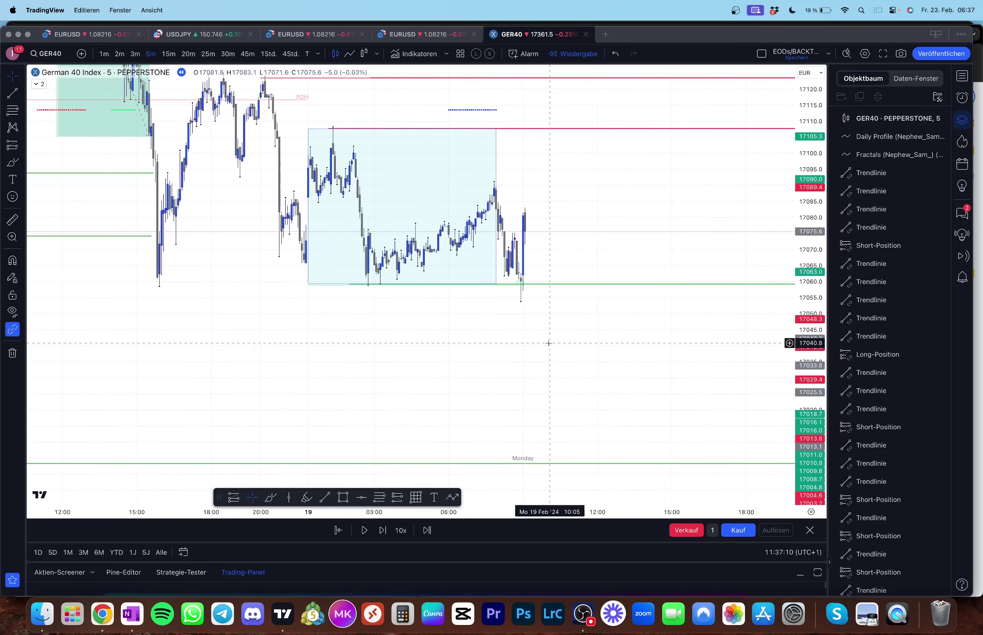
pyautogui.moveTo(541, 342); pyautogui.dragTo(525, 346)
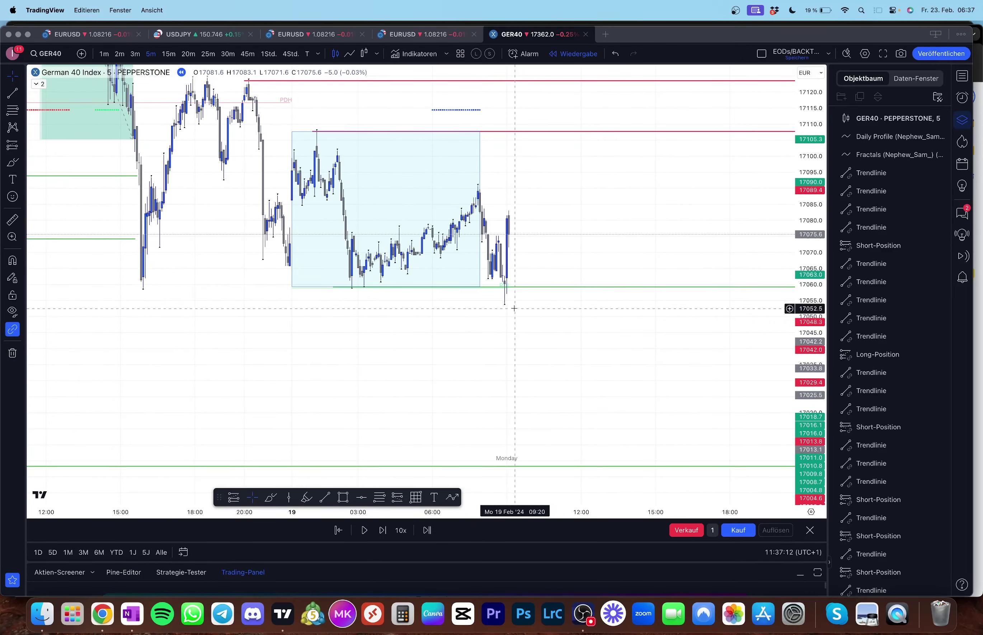
pyautogui.hscroll(2, 516, 309)
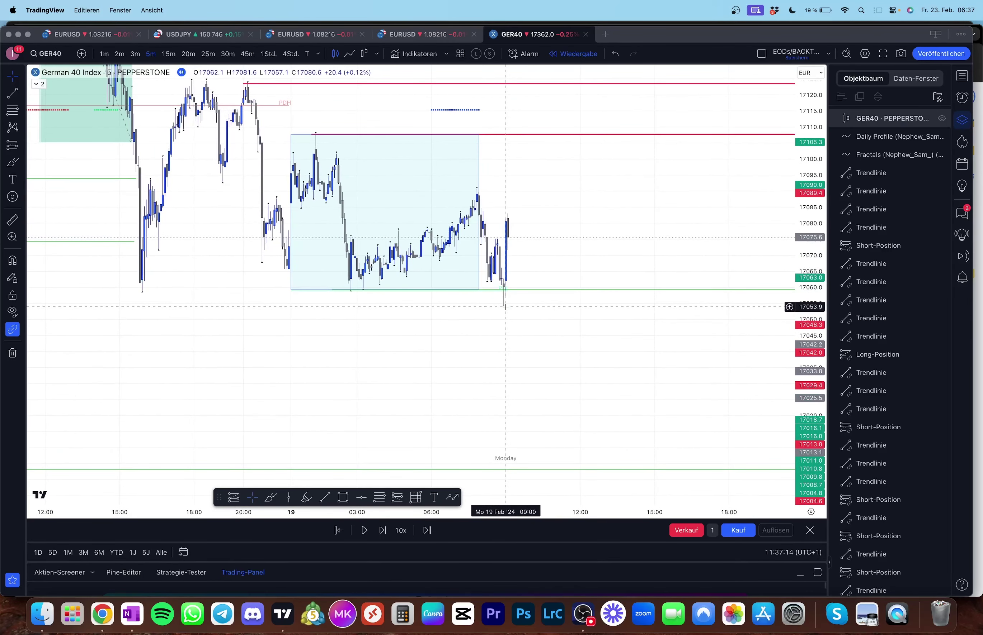
pyautogui.moveTo(547, 328); pyautogui.dragTo(512, 349)
pyautogui.moveTo(803, 306); pyautogui.dragTo(804, 379)
pyautogui.scroll(-1, 687, 355)
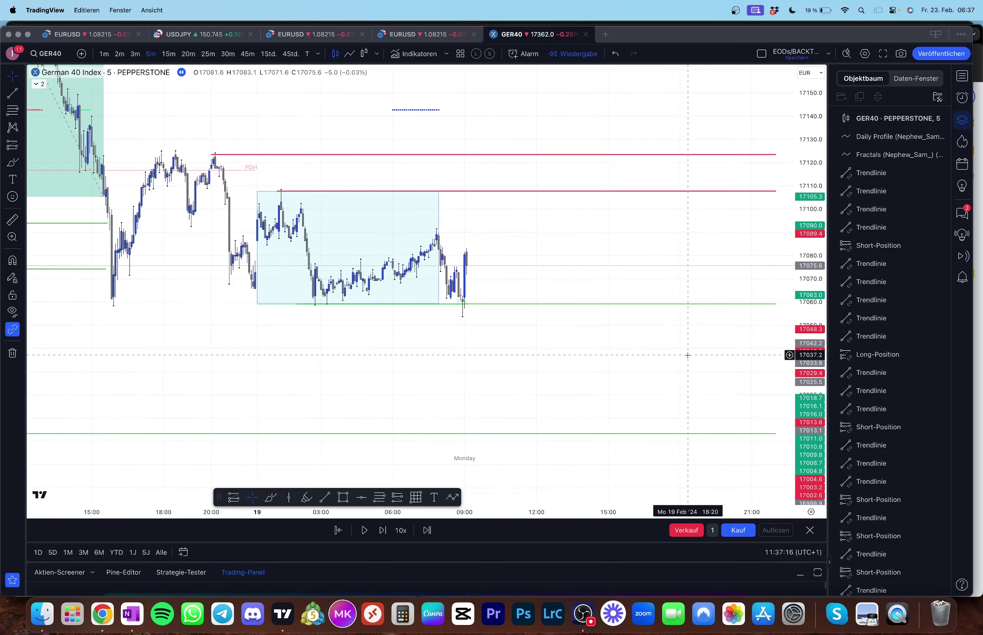
pyautogui.moveTo(775, 304); pyautogui.dragTo(460, 307)
pyautogui.click(535, 323)
pyautogui.hscroll(-3, 536, 323)
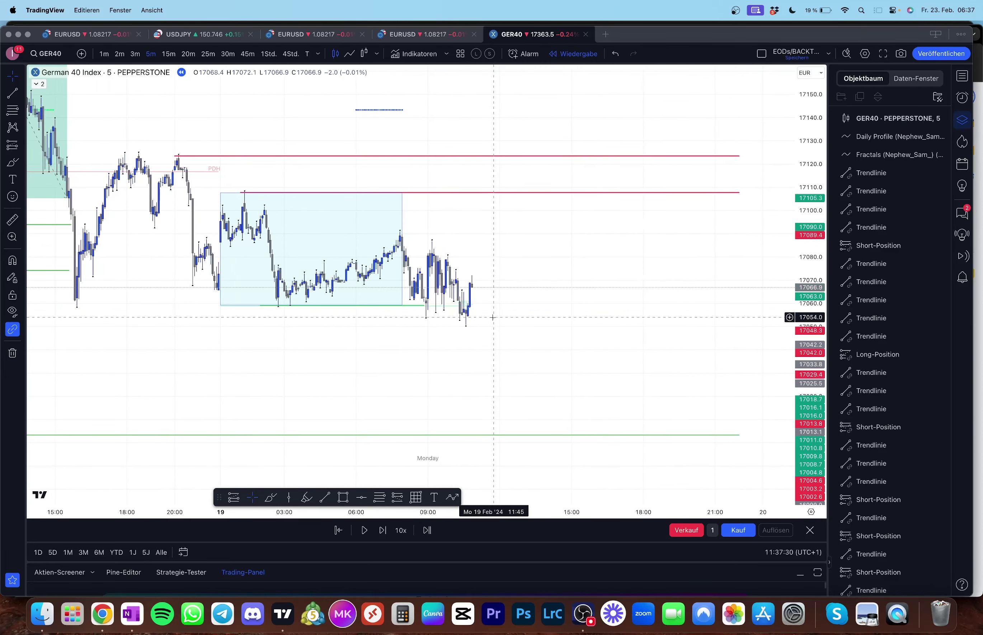
# Step: Draw a short black entry line at the latest candle
pyautogui.click(13, 95)
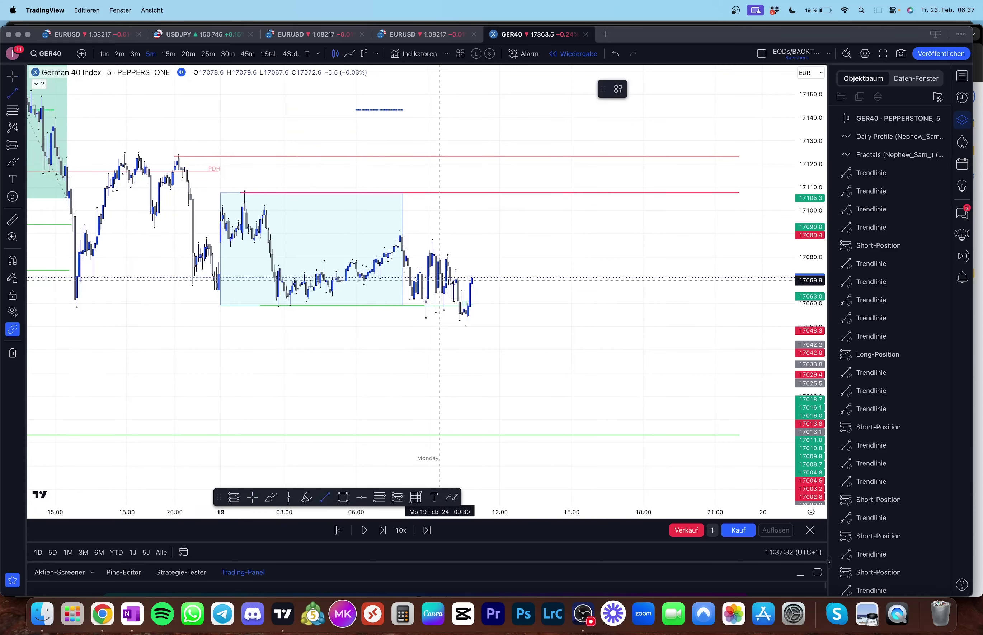
pyautogui.click(462, 292)
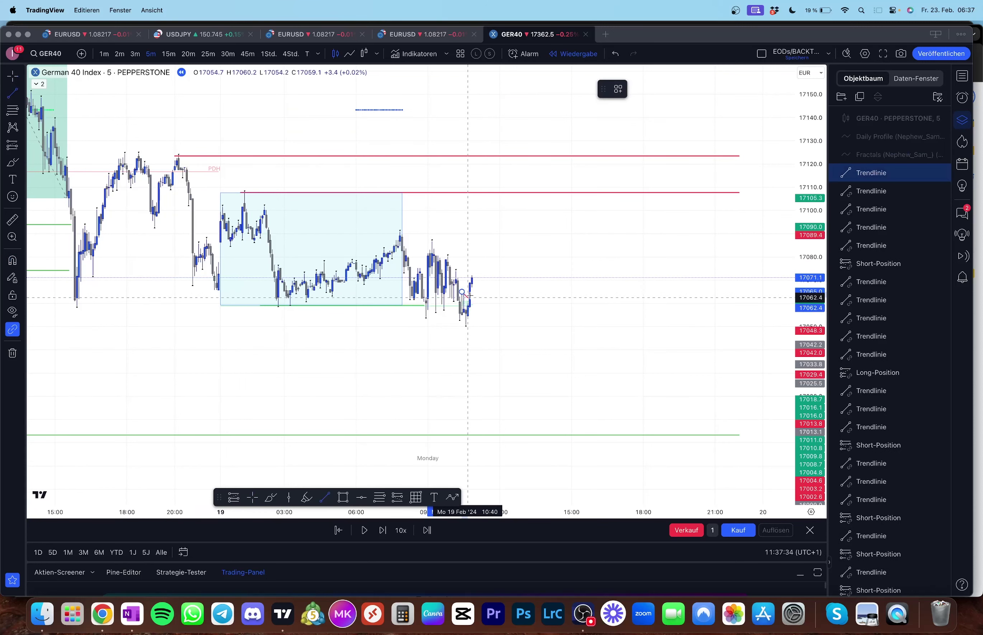
pyautogui.click(473, 292)
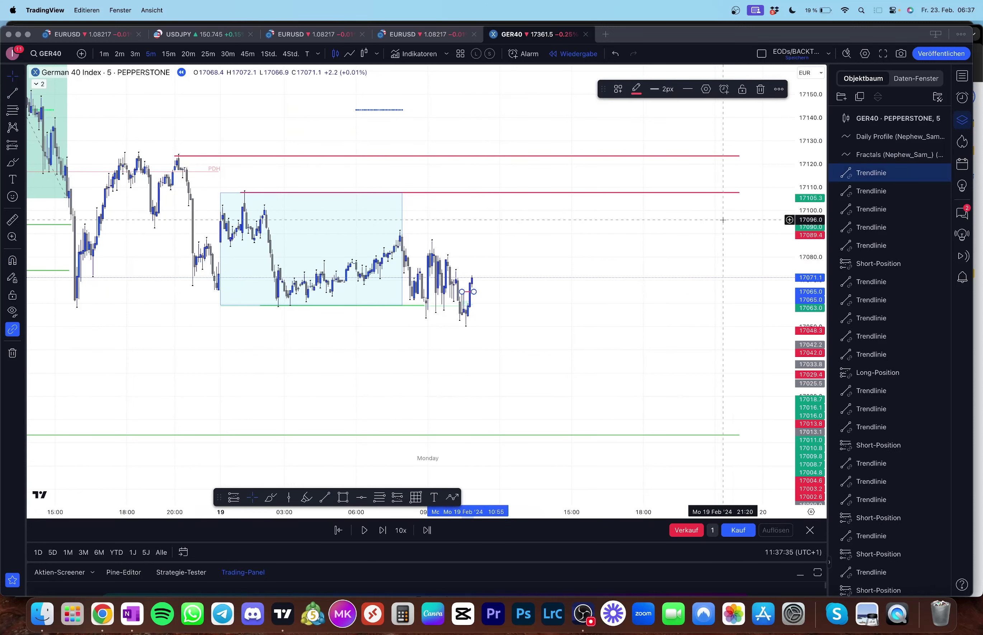
pyautogui.click(636, 89)
pyautogui.click(734, 111)
pyautogui.click(649, 246)
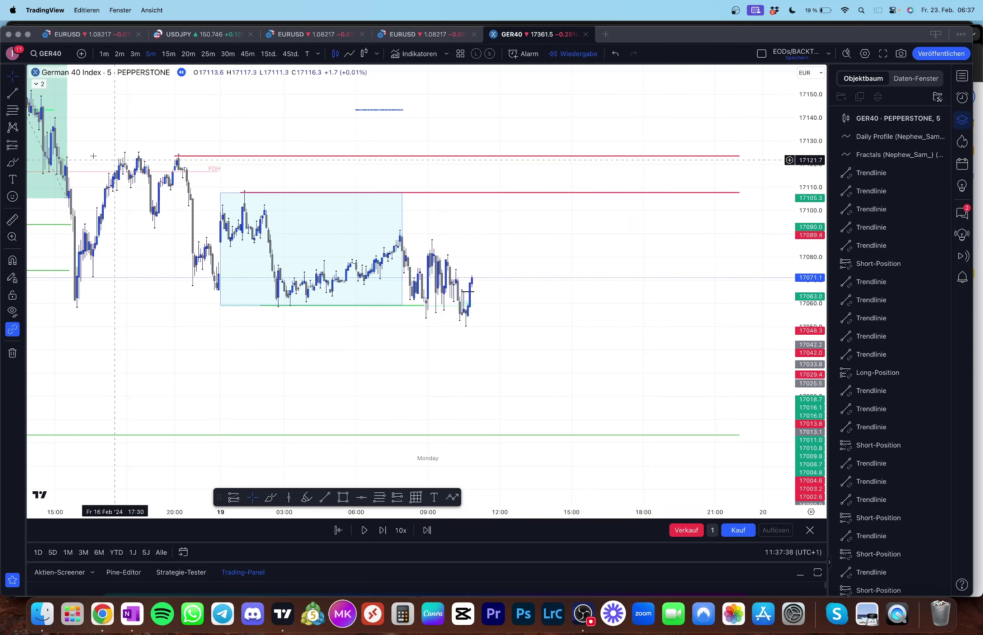
# Step: Place a long position near 17069 with stop about 17050 and target about 17105
pyautogui.click(13, 145)
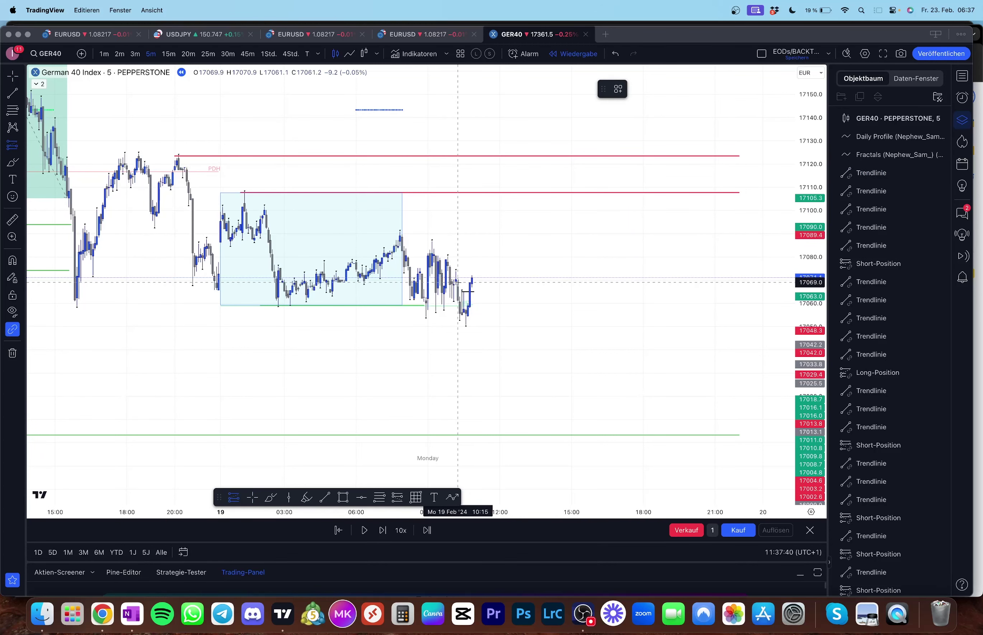
pyautogui.click(469, 283)
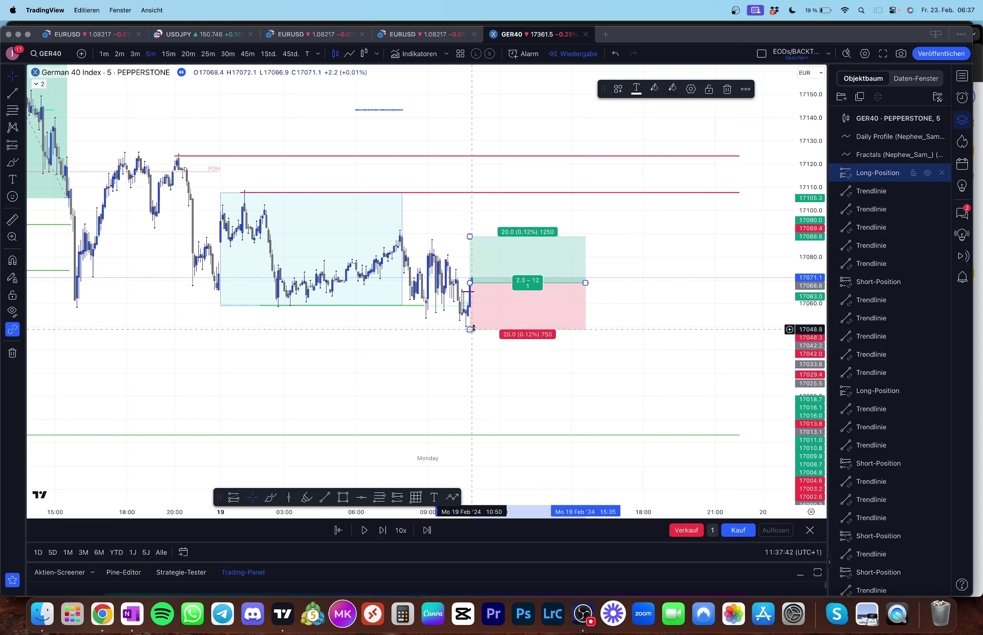
pyautogui.moveTo(472, 329); pyautogui.dragTo(448, 314)
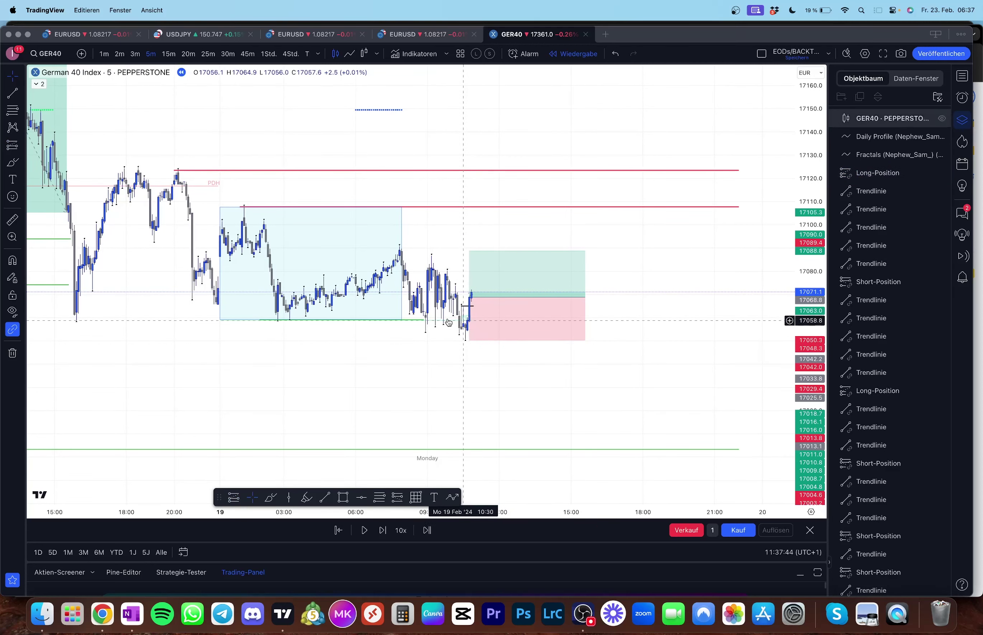
pyautogui.click(470, 268)
pyautogui.moveTo(469, 250); pyautogui.dragTo(478, 211)
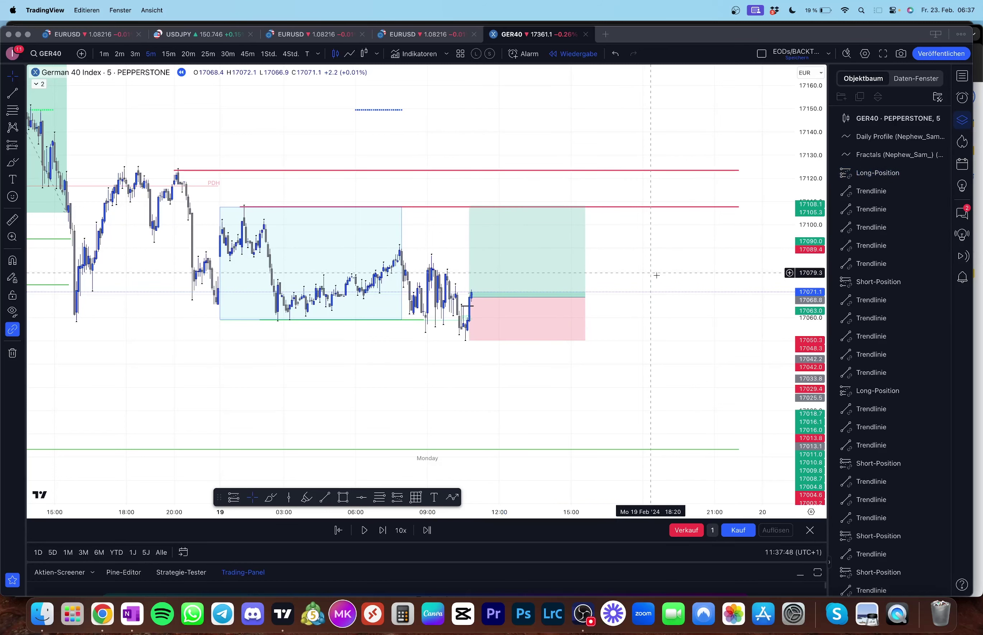
# Step: Advance the replay five bars and narrow the long position to a few bars
pyautogui.moveTo(704, 340); pyautogui.dragTo(698, 332)
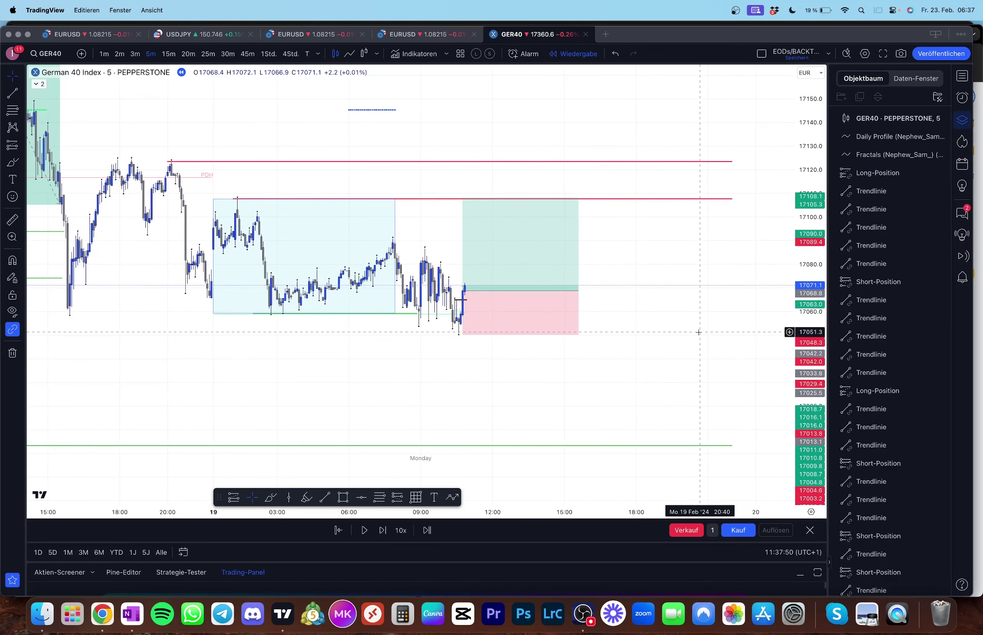
pyautogui.hotkey('shift', 'Right')
pyautogui.hotkey('shift', 'Right')
pyautogui.hotkey('shift', 'Right')
pyautogui.hotkey('shift', 'Right')
pyautogui.hotkey('shift', 'Right')
pyautogui.hotkey('shift', 'Right')
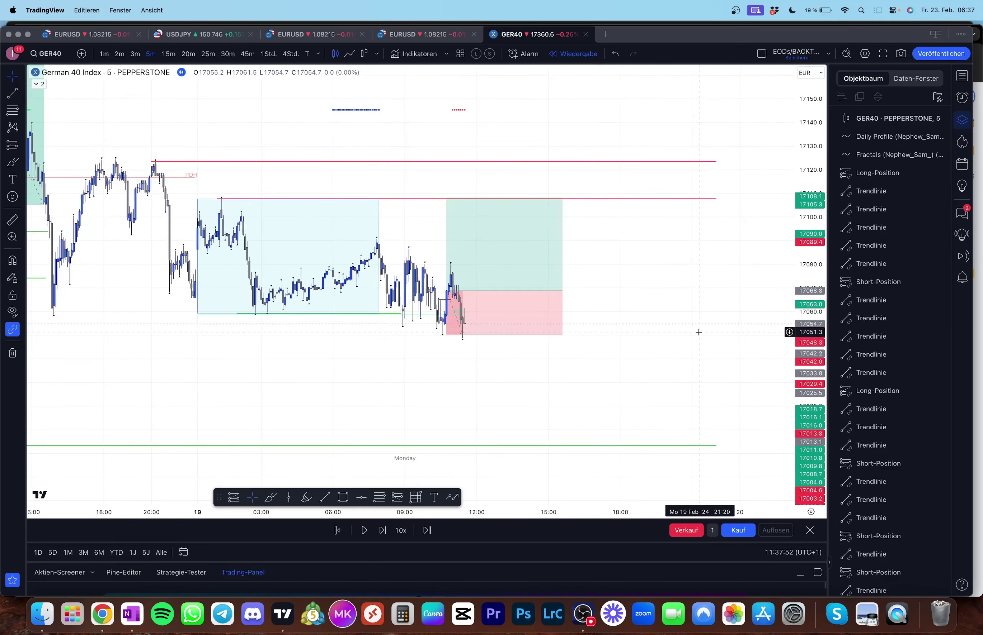
pyautogui.click(562, 290)
pyautogui.moveTo(562, 291); pyautogui.dragTo(462, 291)
pyautogui.moveTo(520, 312); pyautogui.dragTo(513, 297)
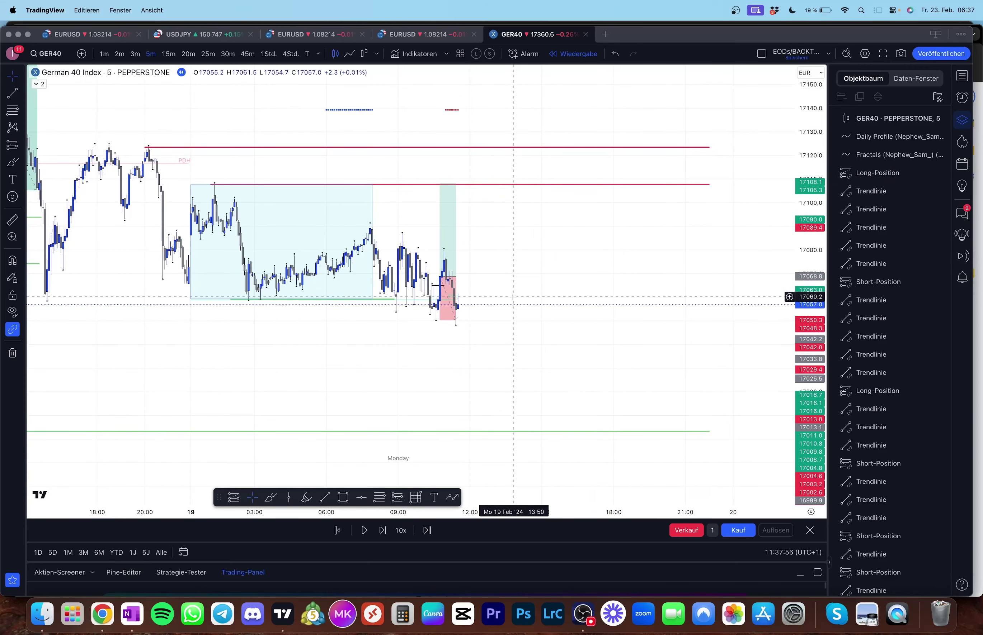
# Step: Step the replay to about 14:25 Monday as price dips below entry and recovers to 17067
pyautogui.hotkey('shift', 'Right')
pyautogui.hotkey('shift', 'Right')
pyautogui.hotkey('shift', 'Right')
pyautogui.hotkey('shift', 'Right')
pyautogui.hotkey('shift', 'Right')
pyautogui.hotkey('shift', 'Right')
pyautogui.hotkey('shift', 'Right')
pyautogui.hotkey('shift', 'Right')
pyautogui.hotkey('shift', 'Right')
pyautogui.hotkey('shift', 'Right')
pyautogui.hotkey('shift', 'Right')
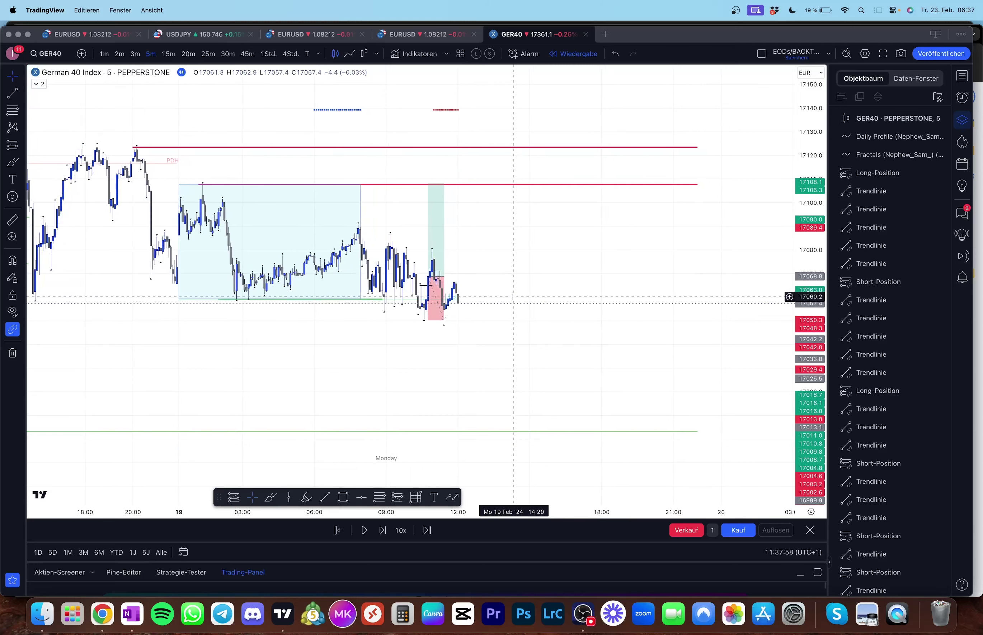
pyautogui.hotkey('shift', 'Right')
pyautogui.hotkey('shift', 'Right')
pyautogui.hotkey('shift', 'Right')
pyautogui.hotkey('shift', 'Right')
pyautogui.hotkey('shift', 'Right')
pyautogui.hotkey('shift', 'Right')
pyautogui.hotkey('shift', 'Right')
pyautogui.hotkey('shift', 'Right')
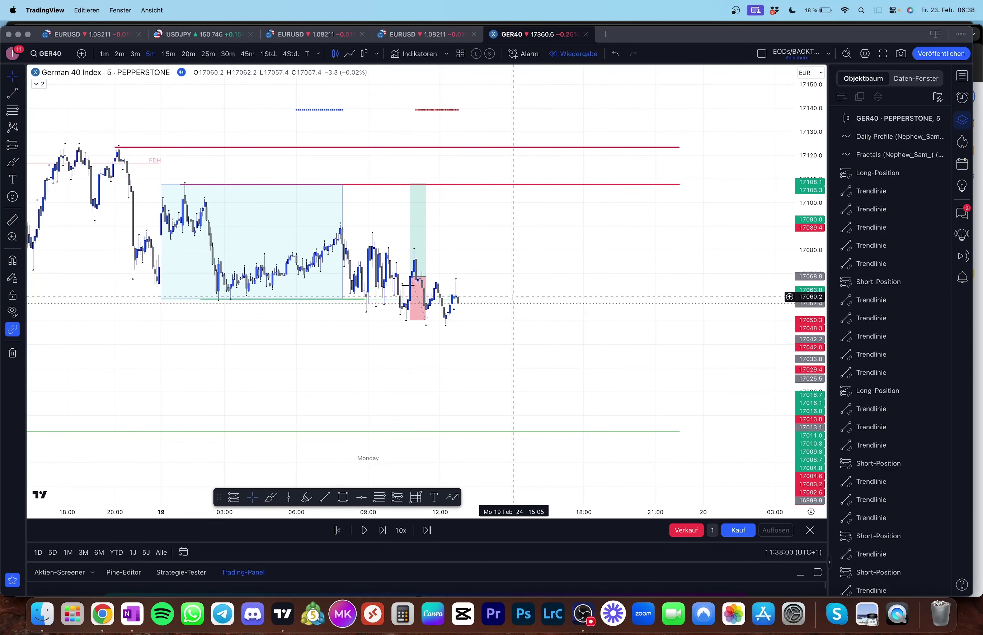
pyautogui.hotkey('shift', 'Right')
pyautogui.hotkey('shift', 'Right')
pyautogui.hotkey('shift', 'Right')
pyautogui.hotkey('shift', 'Right')
pyautogui.hotkey('shift', 'Right')
pyautogui.hotkey('shift', 'Right')
pyautogui.hotkey('shift', 'Right')
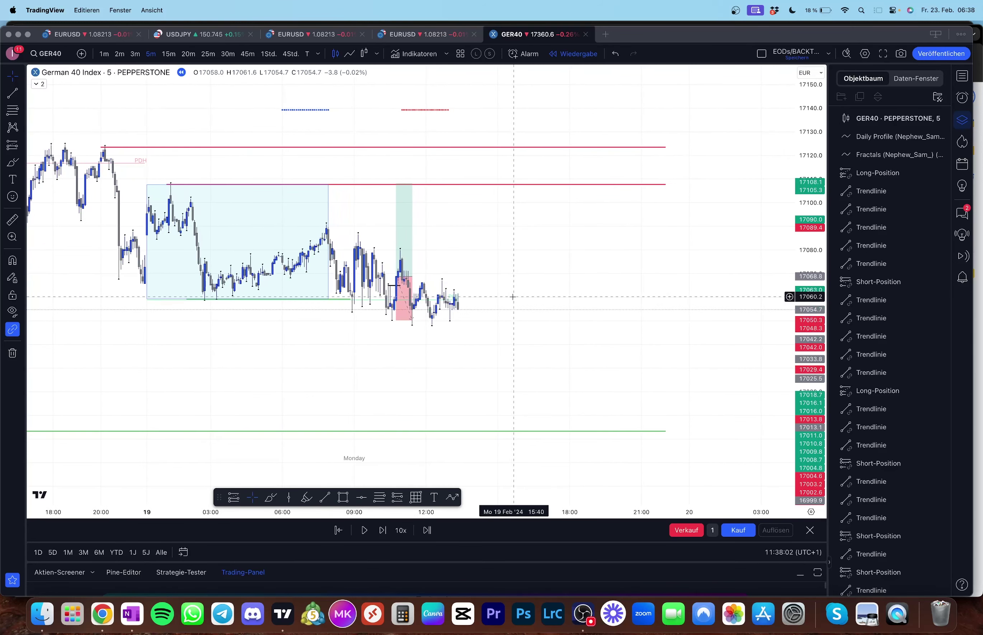
pyautogui.hotkey('shift', 'Right')
pyautogui.hotkey('shift', 'Right')
pyautogui.hotkey('shift', 'Right')
pyautogui.hotkey('shift', 'Right')
pyautogui.hotkey('shift', 'Right')
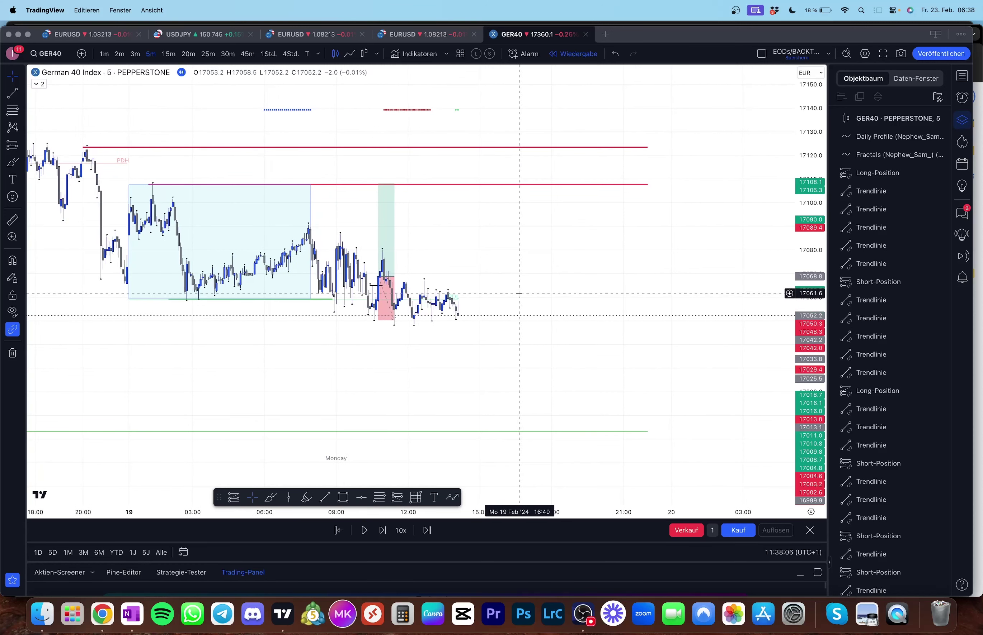
pyautogui.hotkey('shift', 'Right')
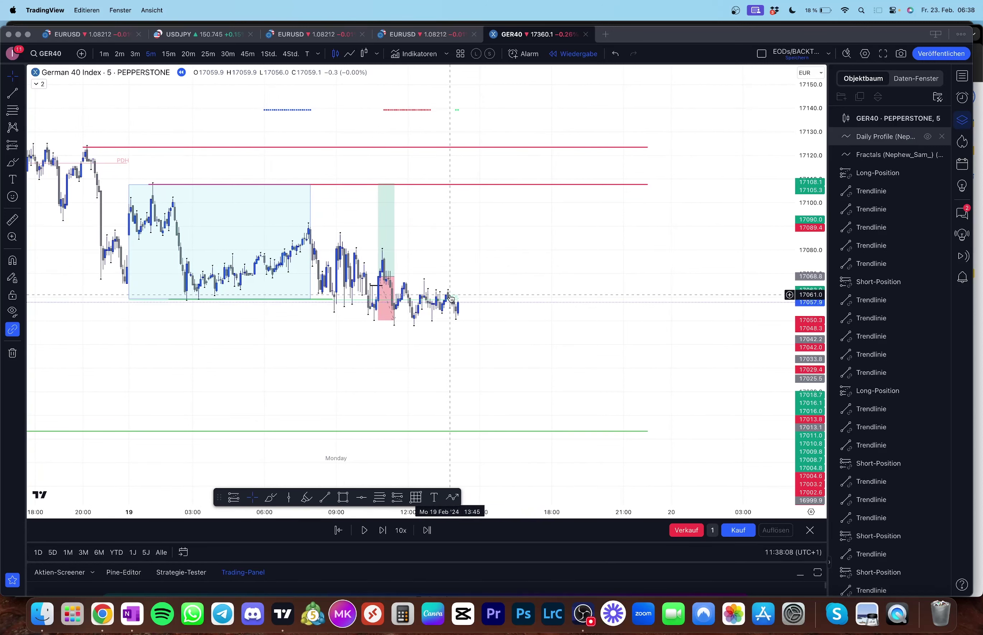
pyautogui.hotkey('shift', 'Right')
pyautogui.hotkey('shift', 'Right')
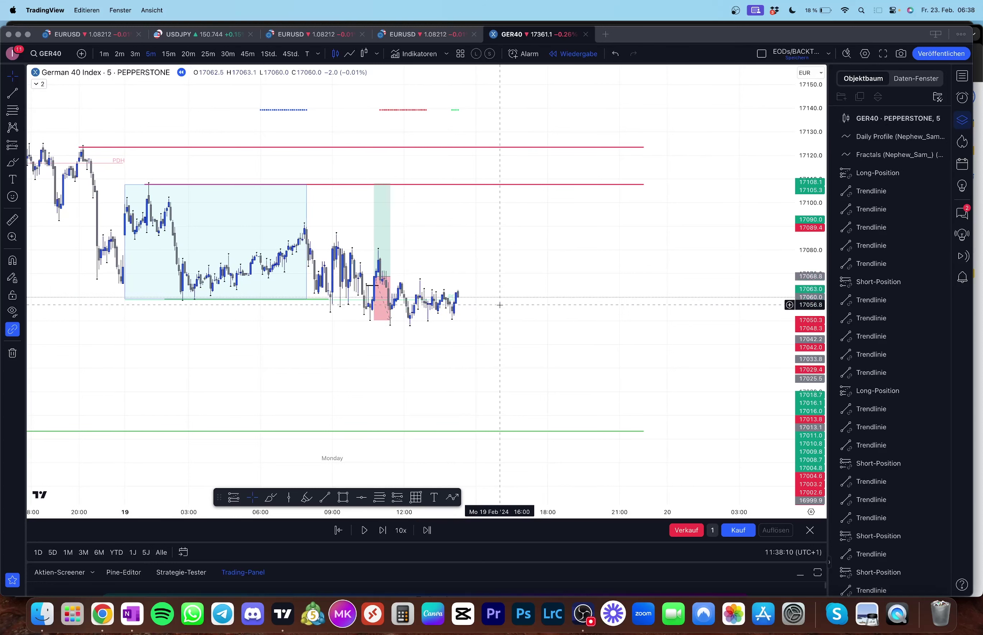
pyautogui.hotkey('shift', 'Right')
pyautogui.hotkey('shift', 'Right')
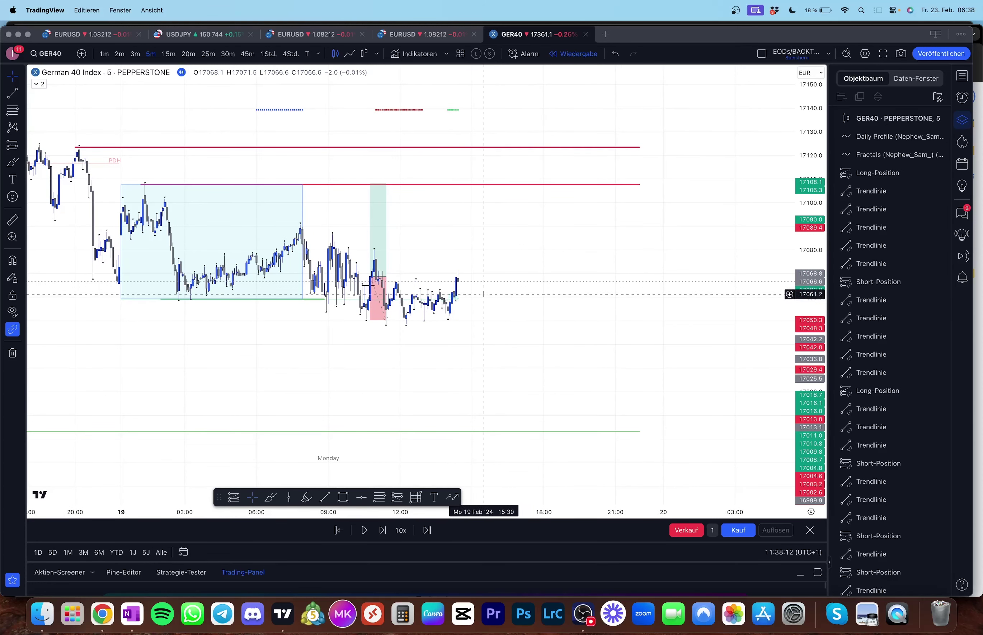
# Step: Draw a short horizontal line at the latest swing
pyautogui.click(11, 97)
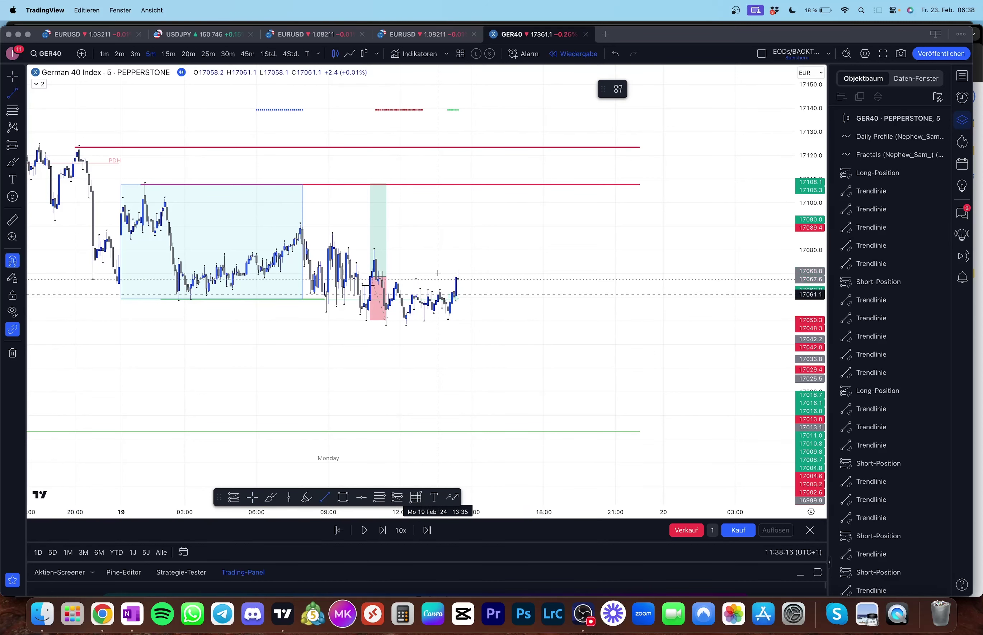
pyautogui.click(440, 292)
pyautogui.click(453, 291)
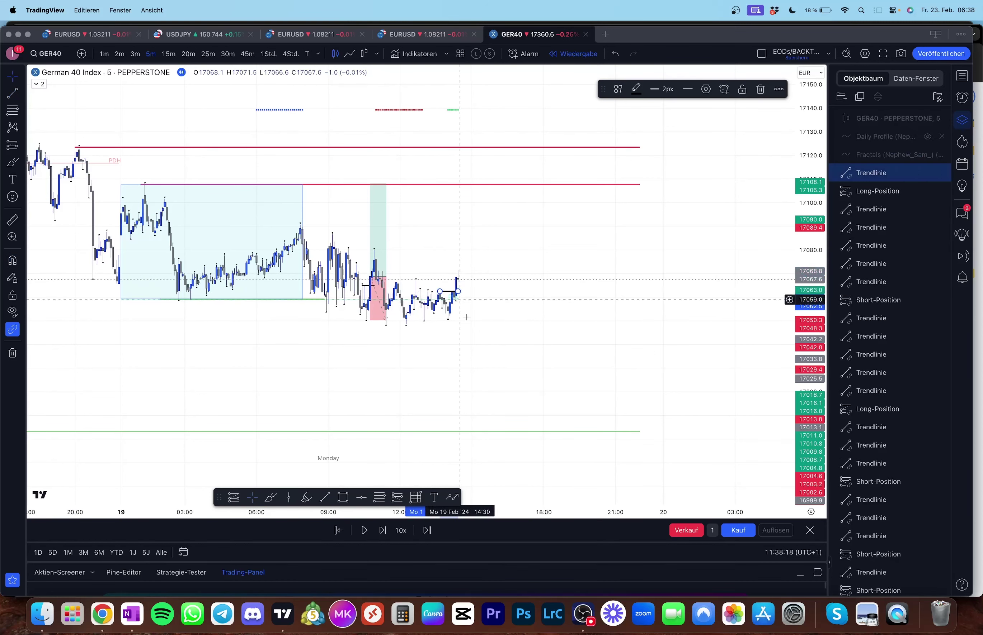
pyautogui.press('Escape')
# Step: Place a second long position at 14:20: entry near 17068, stop 17048.1, target 17107
pyautogui.click(13, 145)
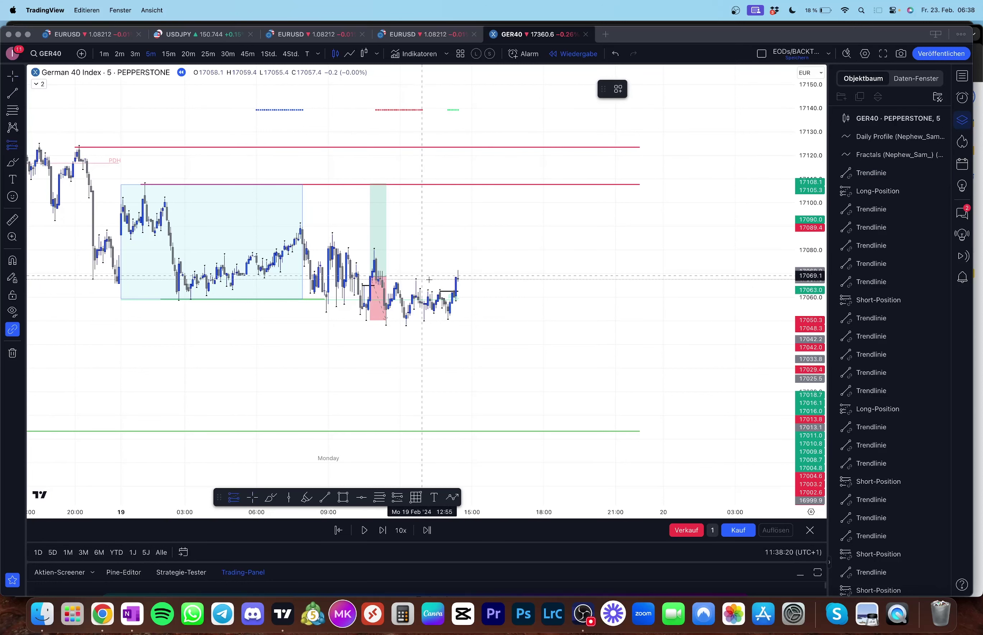
pyautogui.click(455, 277)
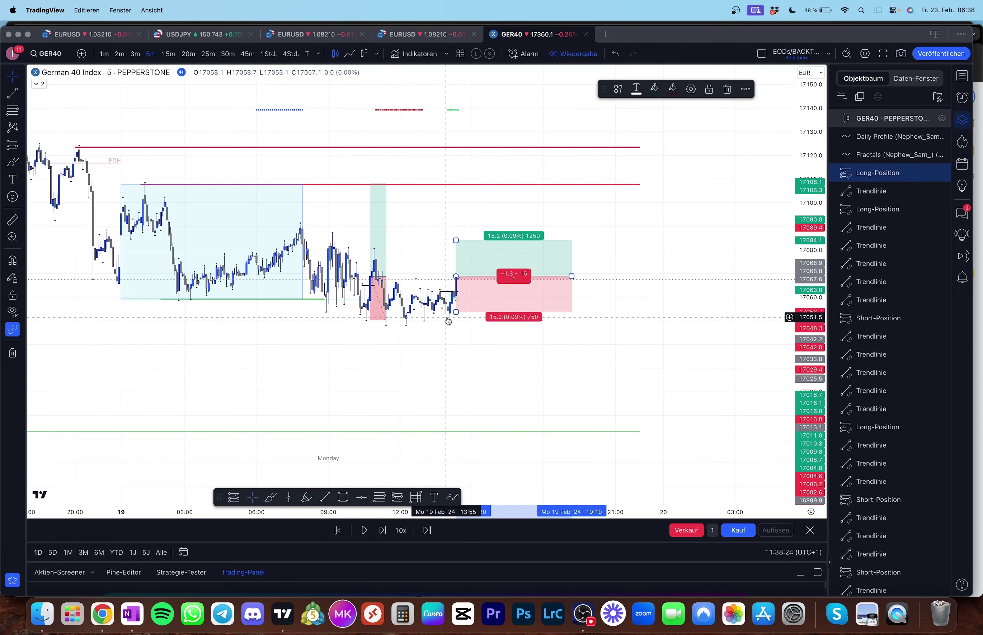
pyautogui.moveTo(456, 312); pyautogui.dragTo(458, 326)
pyautogui.moveTo(442, 260); pyautogui.dragTo(463, 197)
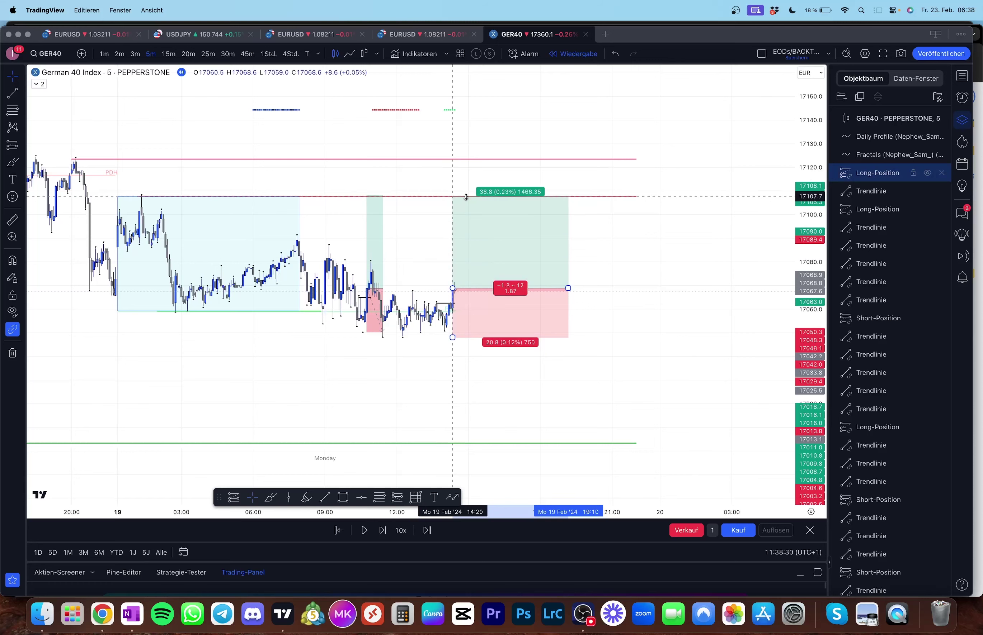
pyautogui.click(393, 257)
pyautogui.scroll(-3, 412, 274)
pyautogui.click(560, 259)
pyautogui.click(660, 271)
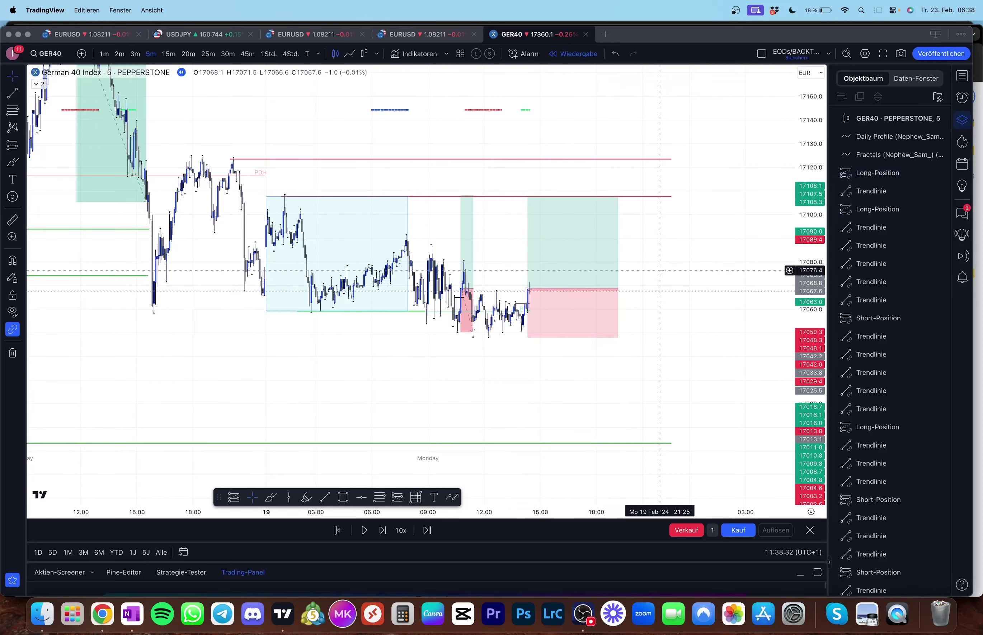
# Step: Replay bar by bar through Monday evening to Tuesday 20 Feb's open near 17054
pyautogui.hscroll(3, 665, 268)
pyautogui.hotkey('shift', 'Right')
pyautogui.hotkey('shift', 'Right')
pyautogui.hotkey('shift', 'Right')
pyautogui.hotkey('shift', 'Right')
pyautogui.hotkey('shift', 'Right')
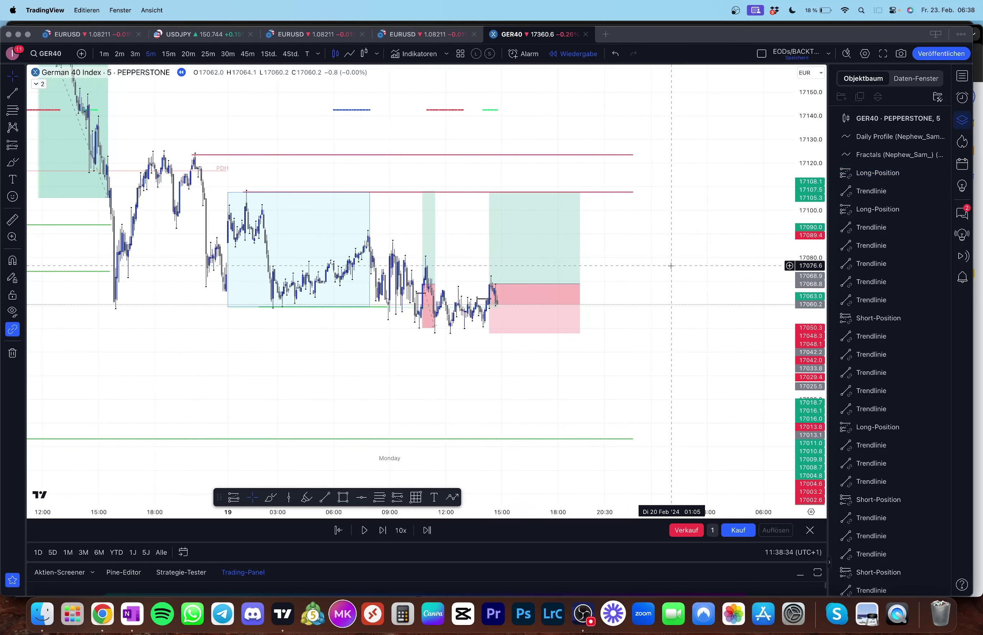
pyautogui.hotkey('shift', 'Right')
pyautogui.hotkey('shift', 'Right')
pyautogui.hotkey('shift', 'Right')
pyautogui.hotkey('shift', 'Right')
pyautogui.hotkey('shift', 'Right')
pyautogui.hotkey('shift', 'Right')
pyautogui.hotkey('shift', 'Right')
pyautogui.hotkey('shift', 'Right')
pyautogui.hotkey('shift', 'Right')
pyautogui.hotkey('shift', 'Right')
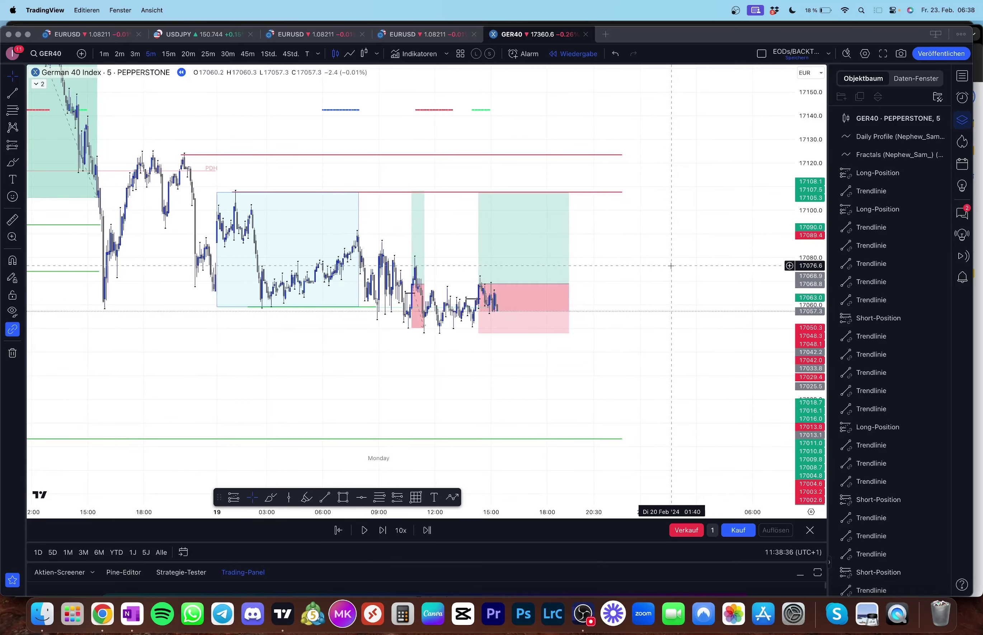
pyautogui.hotkey('shift', 'Right')
pyautogui.hotkey('shift', 'Right')
pyautogui.hotkey('shift', 'Right')
pyautogui.hotkey('shift', 'Right')
pyautogui.hotkey('shift', 'Right')
pyautogui.hotkey('shift', 'Right')
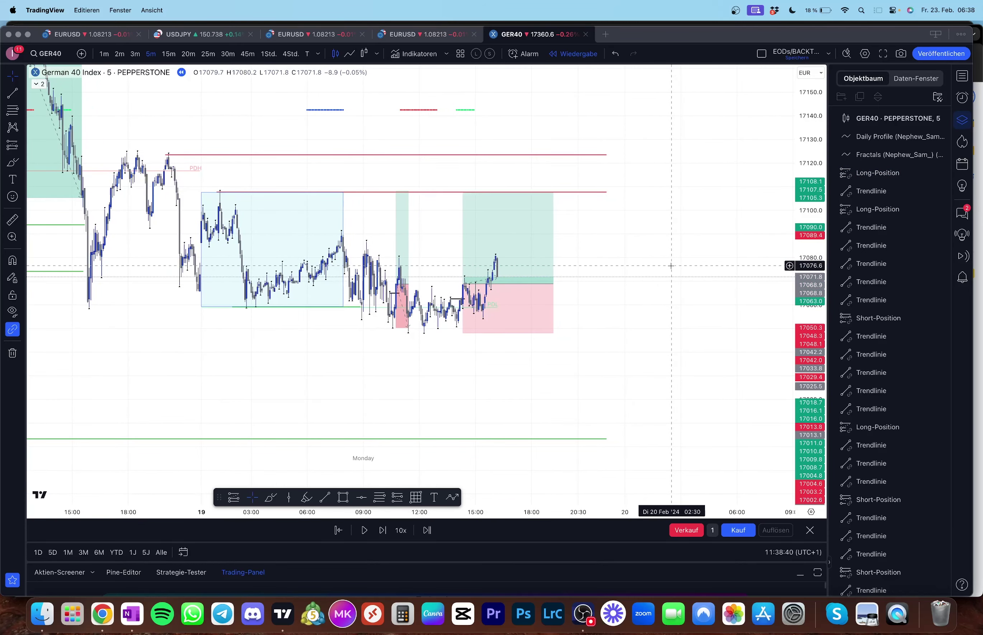
pyautogui.hotkey('shift', 'Right')
pyautogui.hotkey('shift', 'Right')
pyautogui.hotkey('shift', 'Right')
pyautogui.hotkey('shift', 'Right')
pyautogui.hotkey('shift', 'Right')
pyautogui.hotkey('shift', 'Right')
pyautogui.hotkey('shift', 'Right')
pyautogui.hotkey('shift', 'Right')
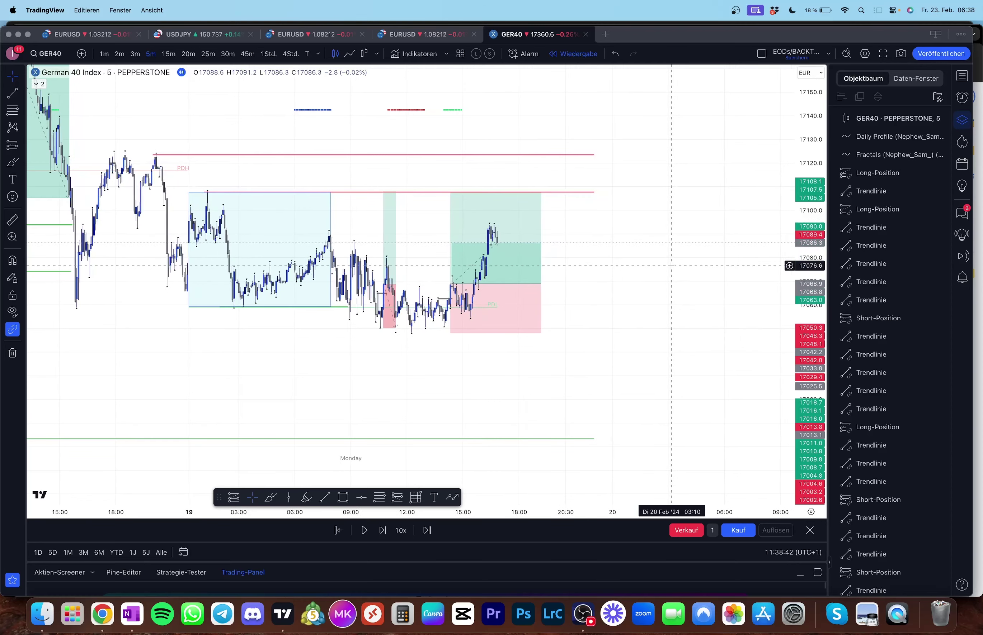
pyautogui.hotkey('shift', 'Right')
pyautogui.hotkey('shift', 'Right')
pyautogui.hotkey('shift', 'Right')
pyautogui.hotkey('shift', 'Right')
pyautogui.hotkey('shift', 'Right')
pyautogui.hotkey('shift', 'Right')
pyautogui.hotkey('shift', 'Right')
pyautogui.hotkey('shift', 'Right')
pyautogui.hotkey('shift', 'Right')
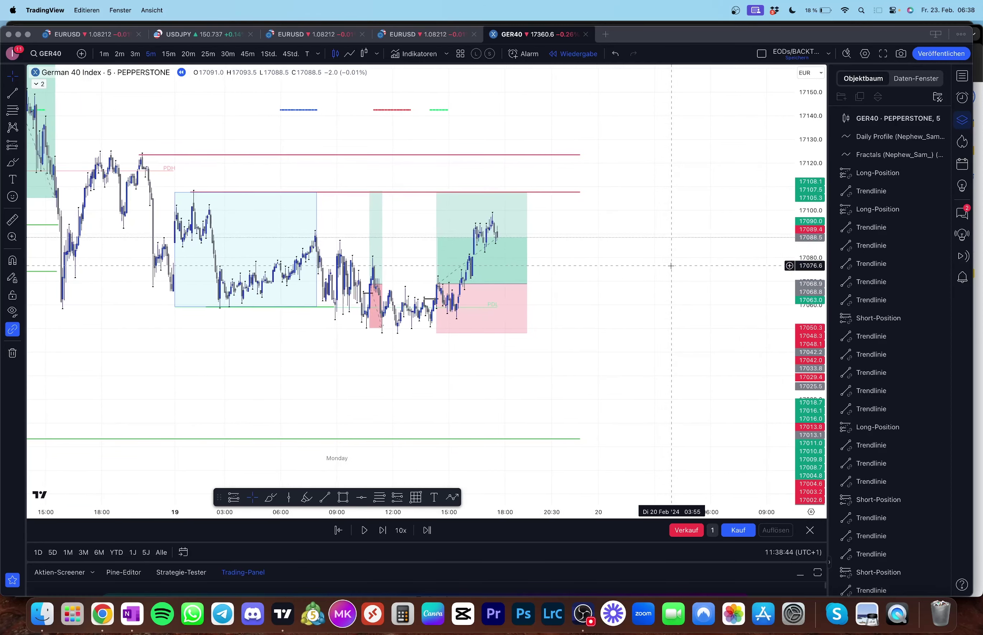
pyautogui.hotkey('shift', 'Right')
pyautogui.hotkey('shift', 'Right')
pyautogui.hotkey('shift', 'Right')
pyautogui.hotkey('shift', 'Right')
pyautogui.hotkey('shift', 'Right')
pyautogui.hotkey('shift', 'Right')
pyautogui.hotkey('shift', 'Right')
pyautogui.hotkey('shift', 'Right')
pyautogui.hotkey('shift', 'Right')
pyautogui.hotkey('shift', 'Right')
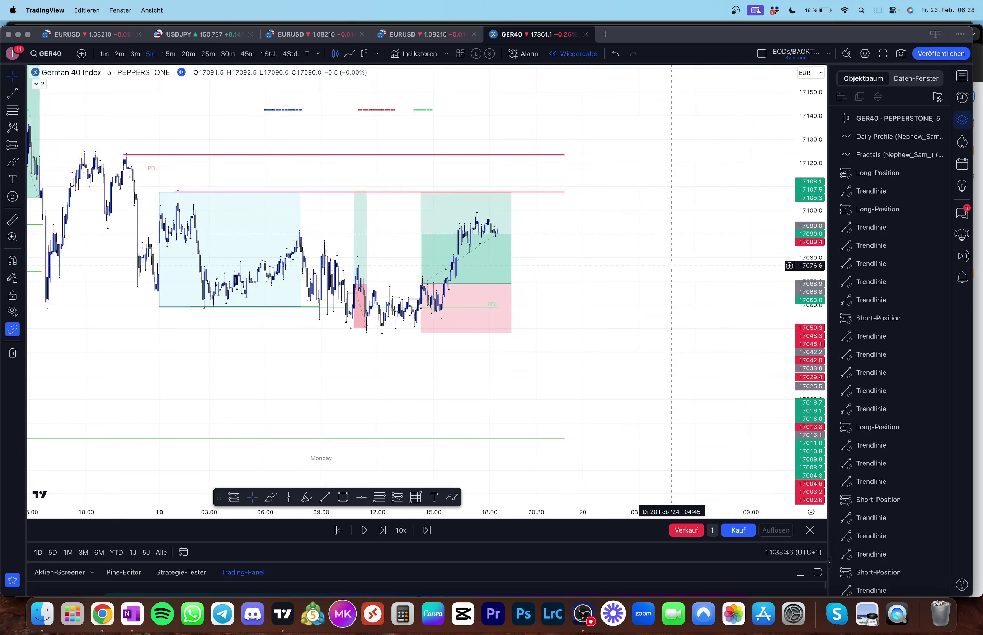
pyautogui.hotkey('shift', 'Right')
pyautogui.hotkey('shift', 'Right')
pyautogui.hotkey('shift', 'Right')
pyautogui.hotkey('shift', 'Right')
pyautogui.hotkey('shift', 'Right')
pyautogui.hotkey('shift', 'Right')
pyautogui.hotkey('shift', 'Right')
pyautogui.hotkey('shift', 'Right')
pyautogui.hotkey('shift', 'Right')
pyautogui.hotkey('shift', 'Right')
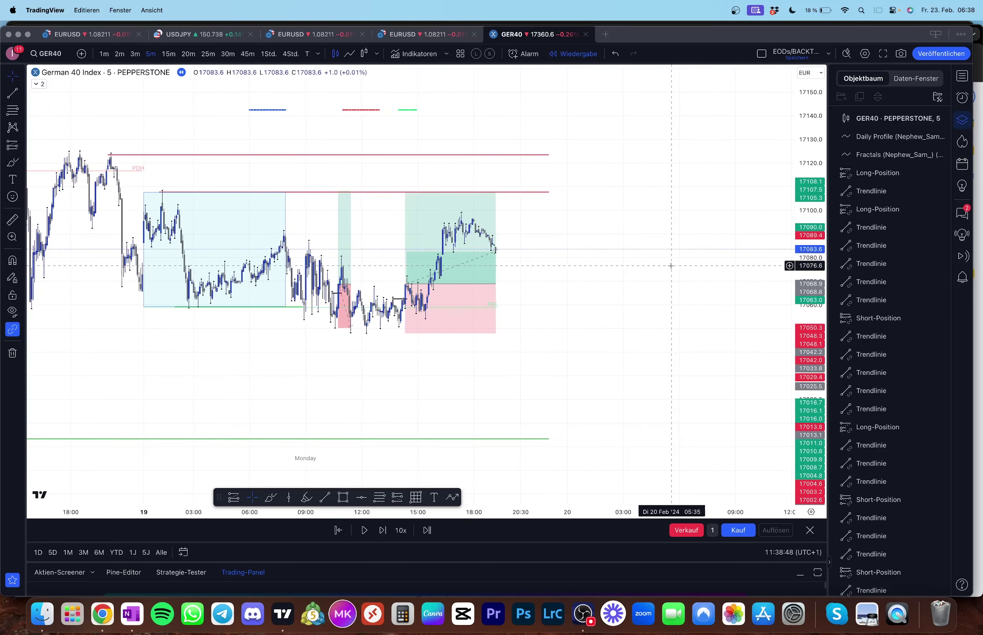
pyautogui.hotkey('shift', 'Right')
pyautogui.hotkey('shift', 'Right')
pyautogui.hotkey('shift', 'Right')
pyautogui.hotkey('shift', 'Right')
pyautogui.hotkey('shift', 'Right')
pyautogui.hotkey('shift', 'Right')
pyautogui.hotkey('shift', 'Right')
pyautogui.hotkey('shift', 'Right')
pyautogui.hotkey('shift', 'Right')
pyautogui.hotkey('shift', 'Right')
pyautogui.hotkey('shift', 'Right')
pyautogui.hotkey('shift', 'Right')
pyautogui.hotkey('shift', 'Right')
pyautogui.hotkey('shift', 'Right')
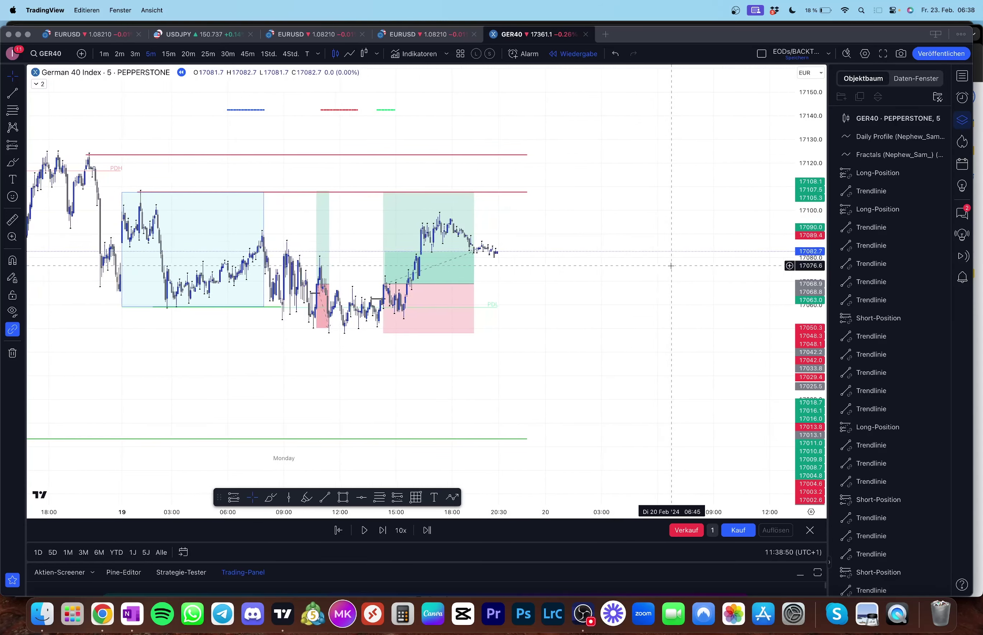
pyautogui.hotkey('shift', 'Right')
pyautogui.hotkey('shift', 'Right')
pyautogui.hotkey('shift', 'Right')
pyautogui.hotkey('shift', 'Right')
pyautogui.hotkey('shift', 'Right')
pyautogui.hotkey('shift', 'Right')
pyautogui.hotkey('shift', 'Right')
pyautogui.hotkey('shift', 'Right')
pyautogui.hotkey('shift', 'Right')
pyautogui.hotkey('shift', 'Right')
pyautogui.hotkey('shift', 'Right')
pyautogui.hotkey('shift', 'Right')
pyautogui.hotkey('shift', 'Right')
pyautogui.hotkey('shift', 'Right')
pyautogui.hotkey('shift', 'Right')
pyautogui.hotkey('shift', 'Right')
pyautogui.hotkey('shift', 'Right')
pyautogui.hotkey('shift', 'Right')
pyautogui.hotkey('shift', 'Right')
pyautogui.hotkey('shift', 'Right')
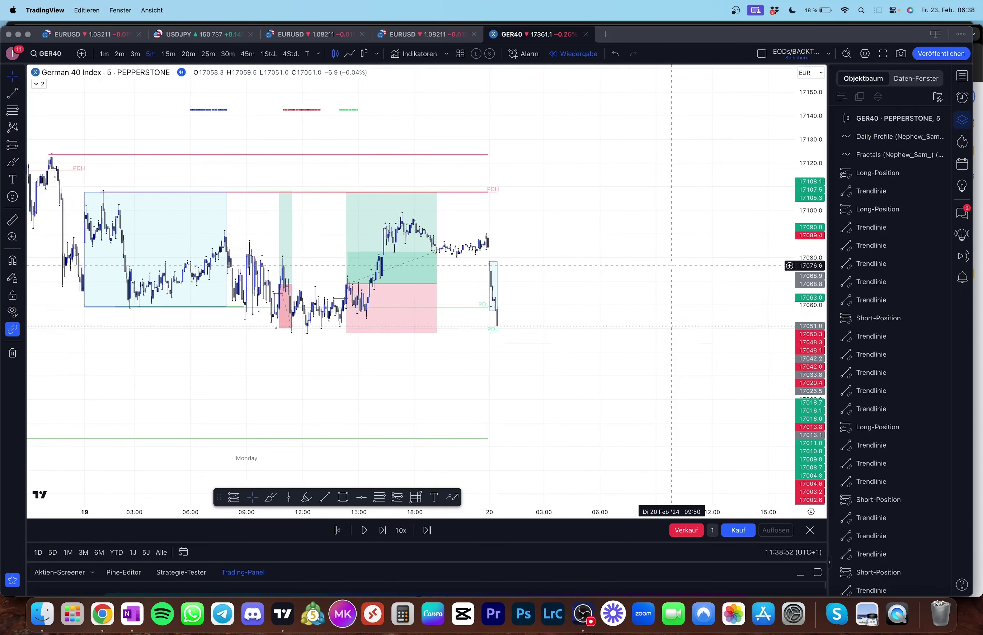
pyautogui.hotkey('shift', 'Right')
pyautogui.hotkey('shift', 'Right')
pyautogui.hotkey('shift', 'Right')
pyautogui.hotkey('shift', 'Right')
pyautogui.hotkey('shift', 'Right')
pyautogui.hscroll(-5, 567, 317)
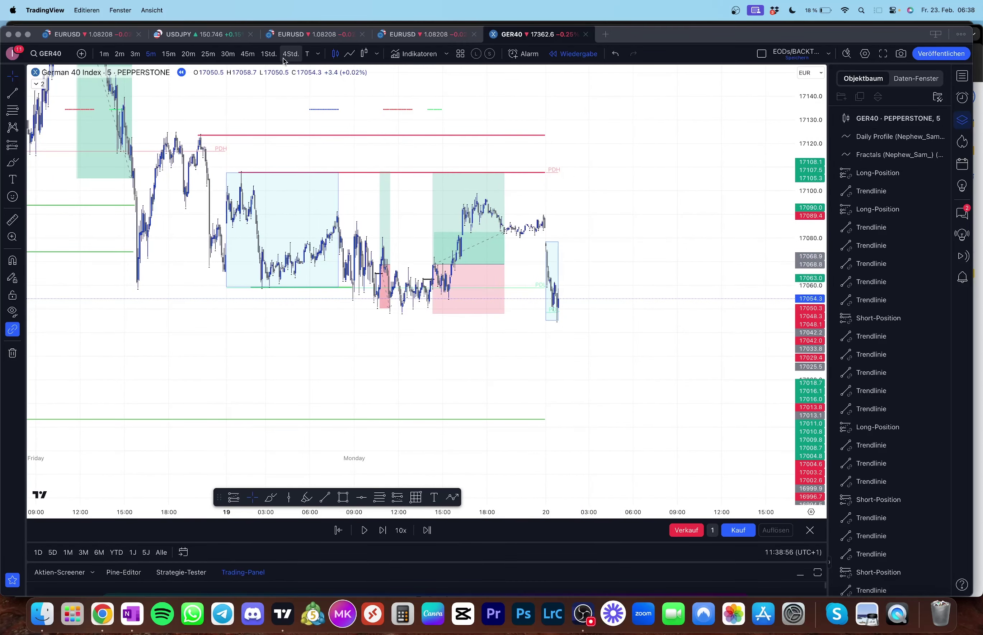
# Step: Switch to hourly candles and center the recent days
pyautogui.click(270, 57)
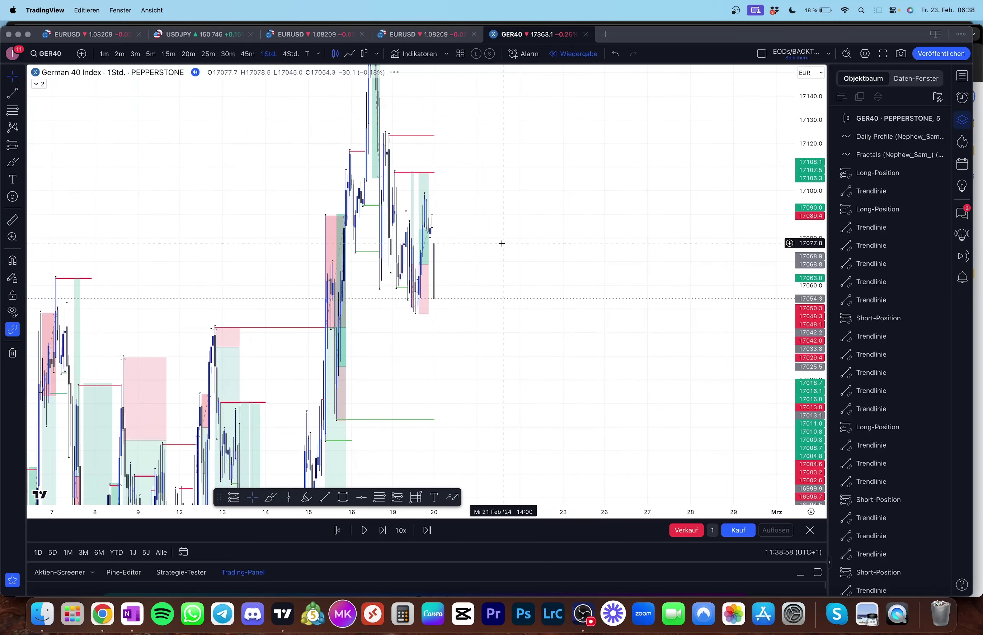
pyautogui.moveTo(499, 219); pyautogui.dragTo(588, 228)
pyautogui.scroll(3, 588, 228)
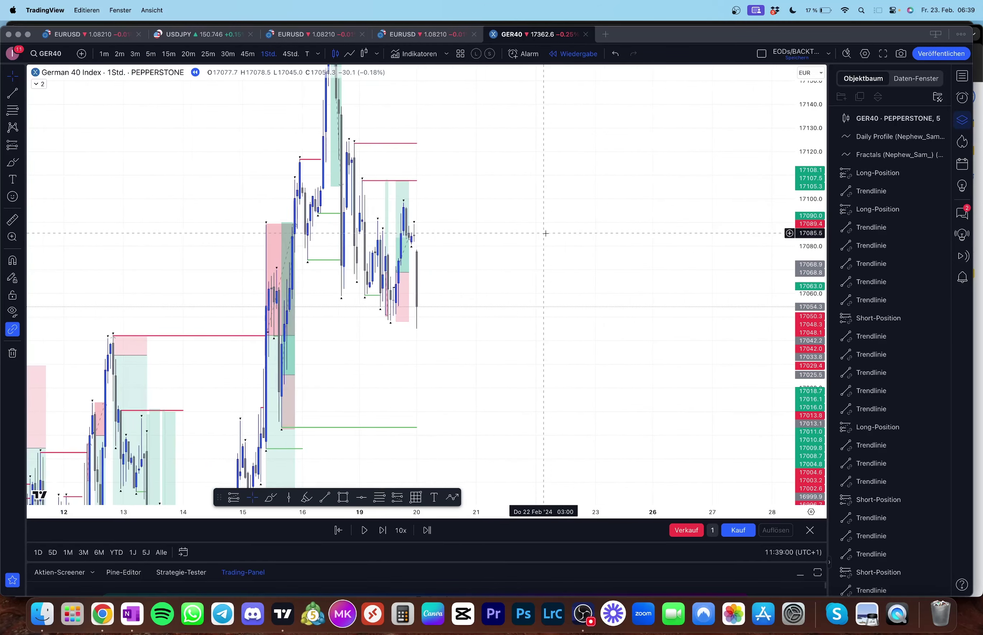
pyautogui.moveTo(496, 232); pyautogui.dragTo(676, 238)
pyautogui.scroll(3, 676, 238)
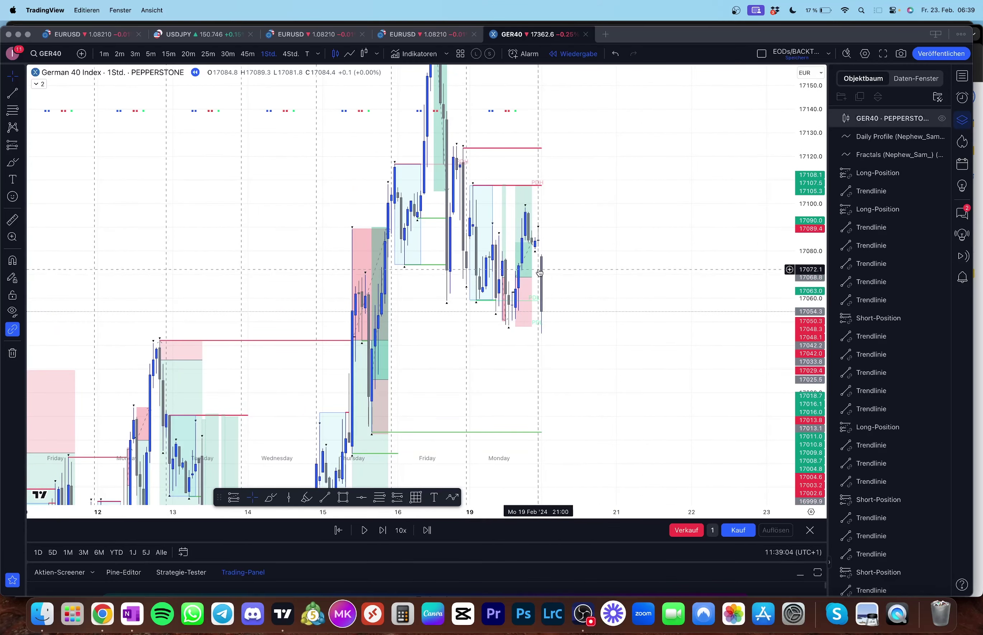
# Step: Draw a red horizontal line at Monday afternoon's high near 17090
pyautogui.click(13, 94)
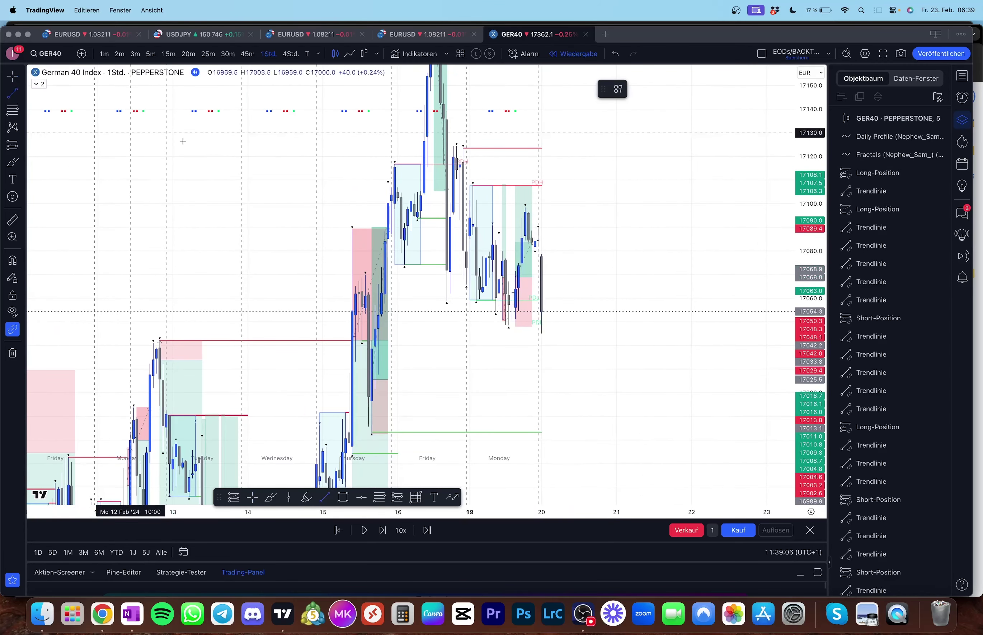
pyautogui.click(499, 235)
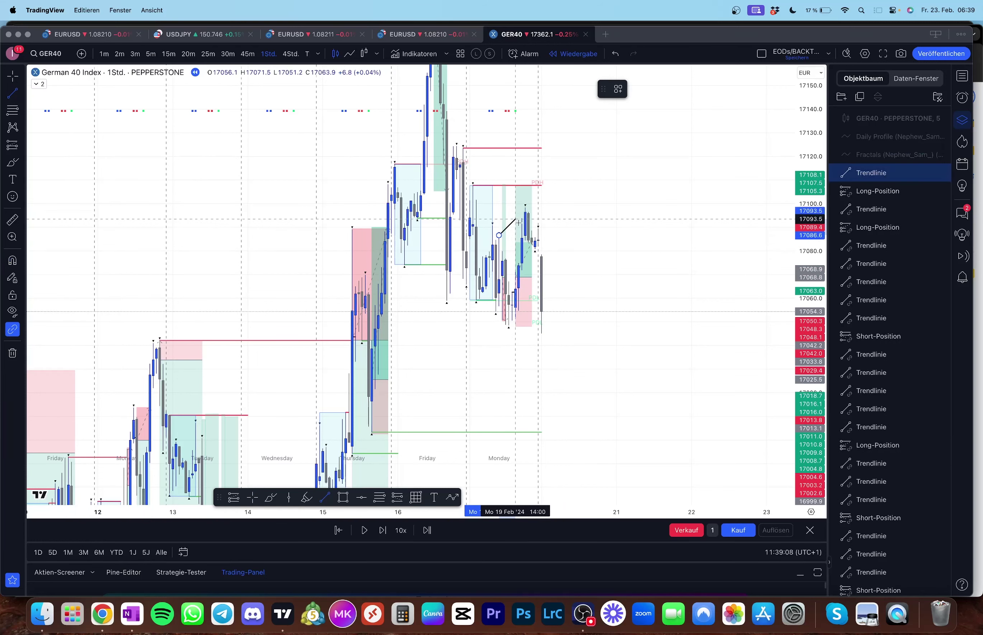
pyautogui.click(522, 235)
pyautogui.click(636, 90)
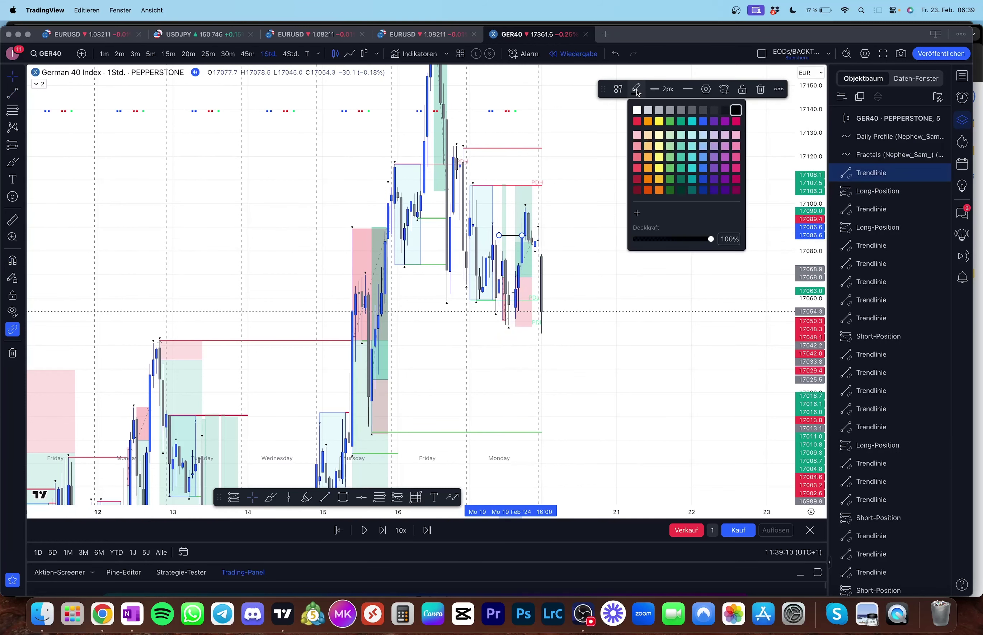
pyautogui.click(634, 168)
pyautogui.click(603, 203)
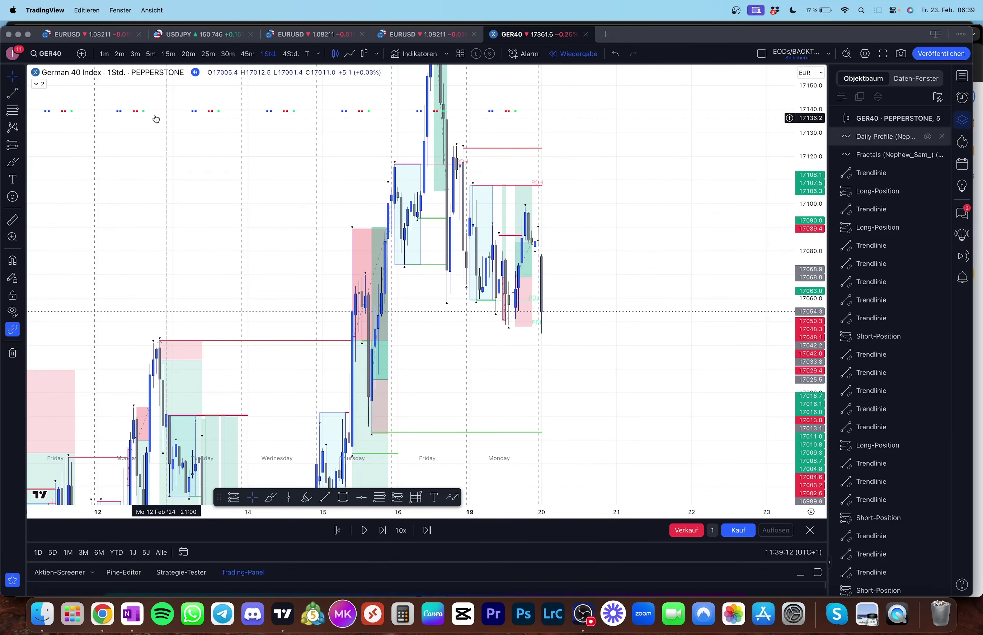
# Step: Draw a second line at a nearby high, then return to 5-minute candles
pyautogui.click(9, 93)
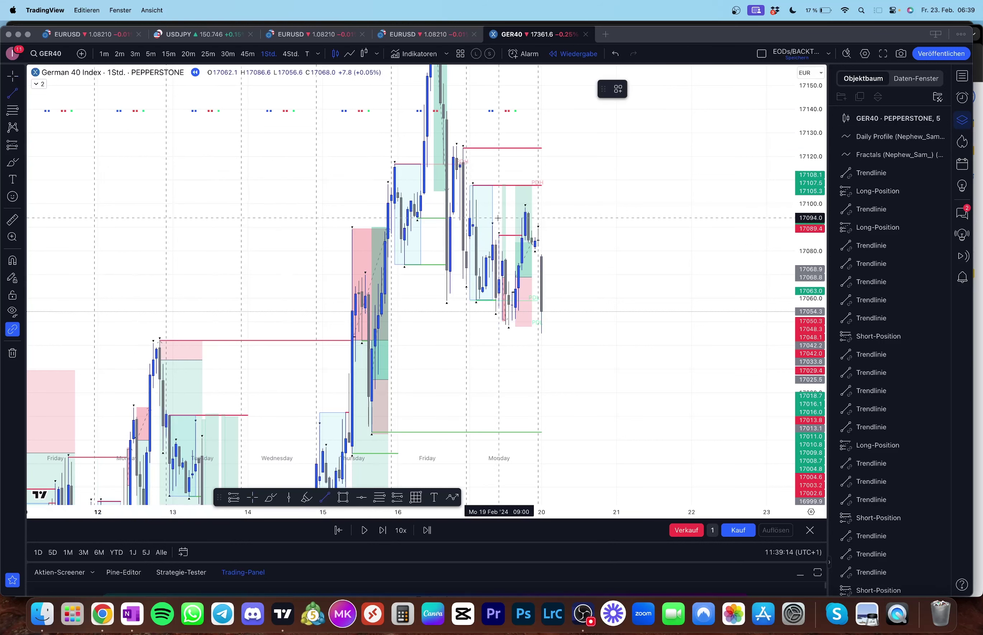
pyautogui.click(492, 225)
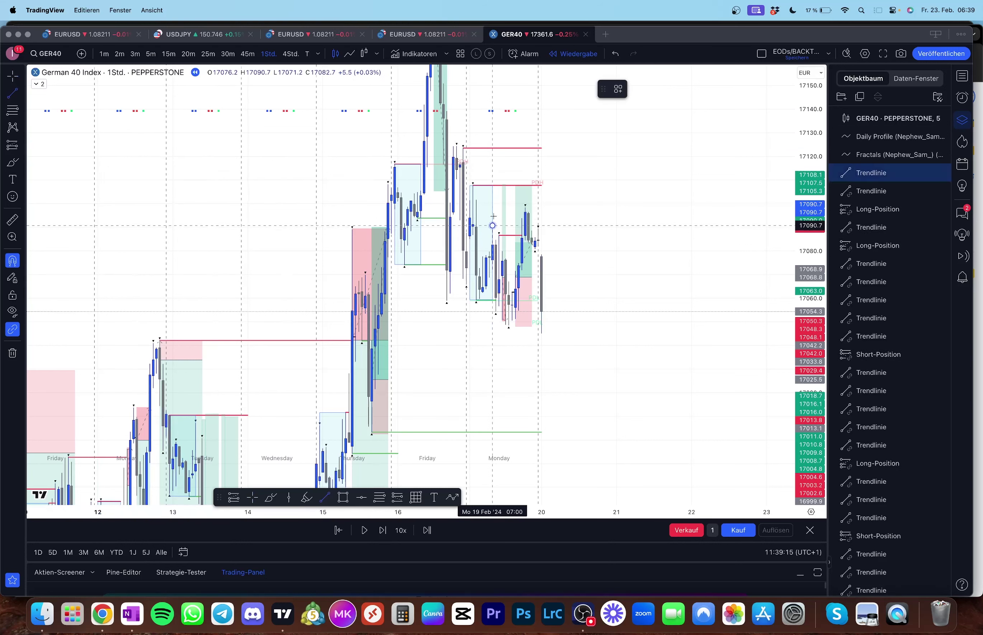
pyautogui.click(525, 225)
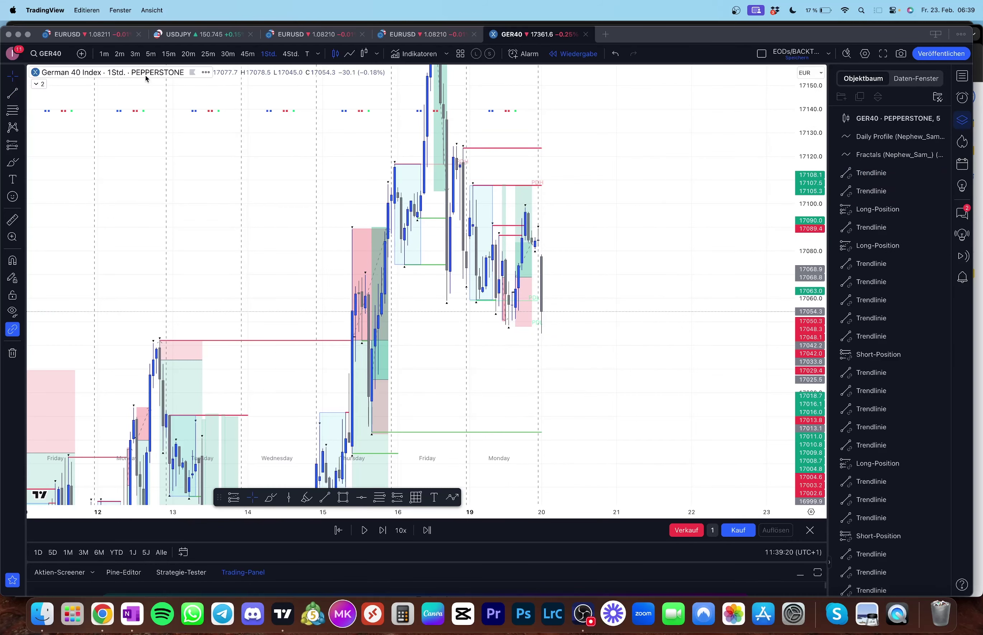
pyautogui.click(150, 54)
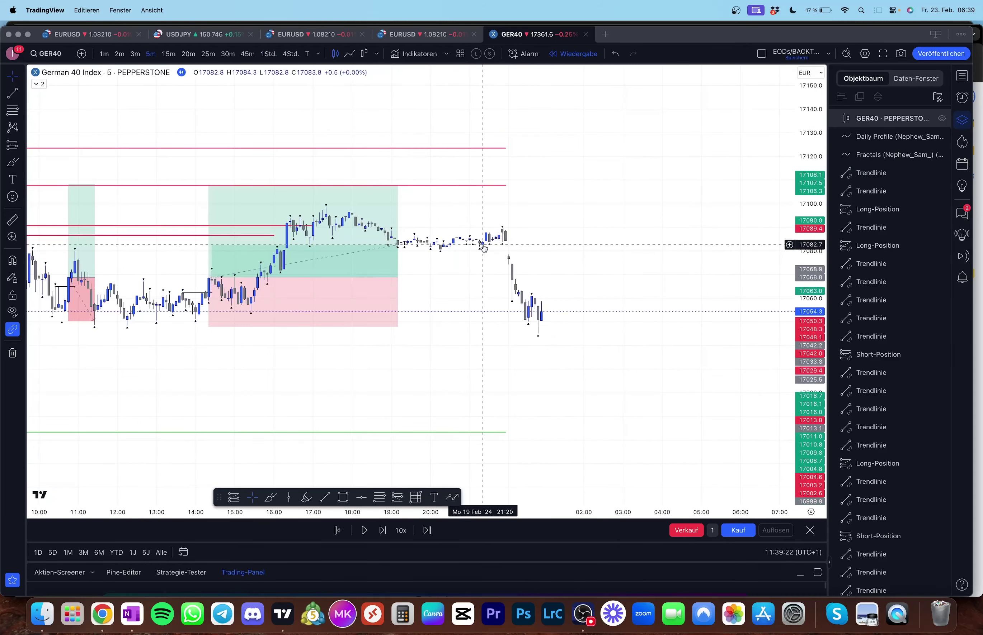
pyautogui.hscroll(-5, 549, 262)
pyautogui.click(491, 243)
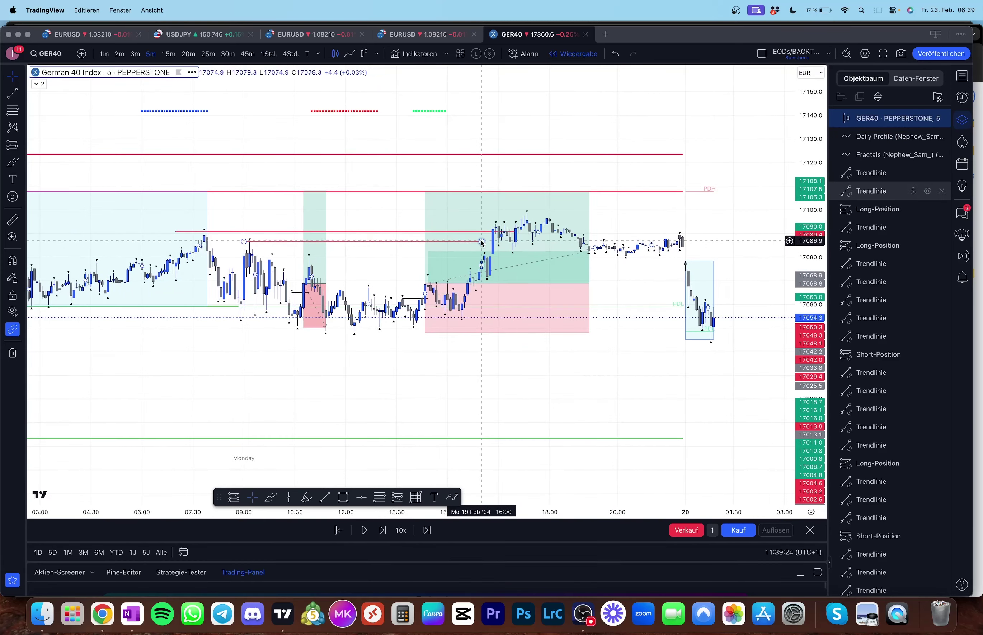
pyautogui.moveTo(492, 244); pyautogui.dragTo(493, 244)
pyautogui.click(501, 270)
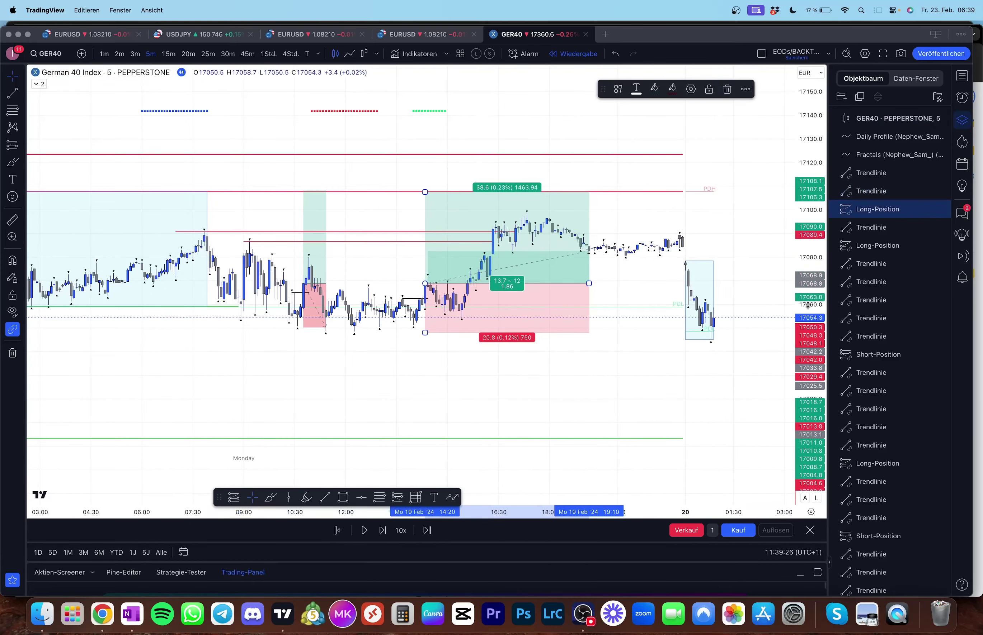
pyautogui.moveTo(808, 306); pyautogui.dragTo(808, 230)
pyautogui.click(666, 216)
pyautogui.hscroll(-2, 620, 225)
pyautogui.click(581, 233)
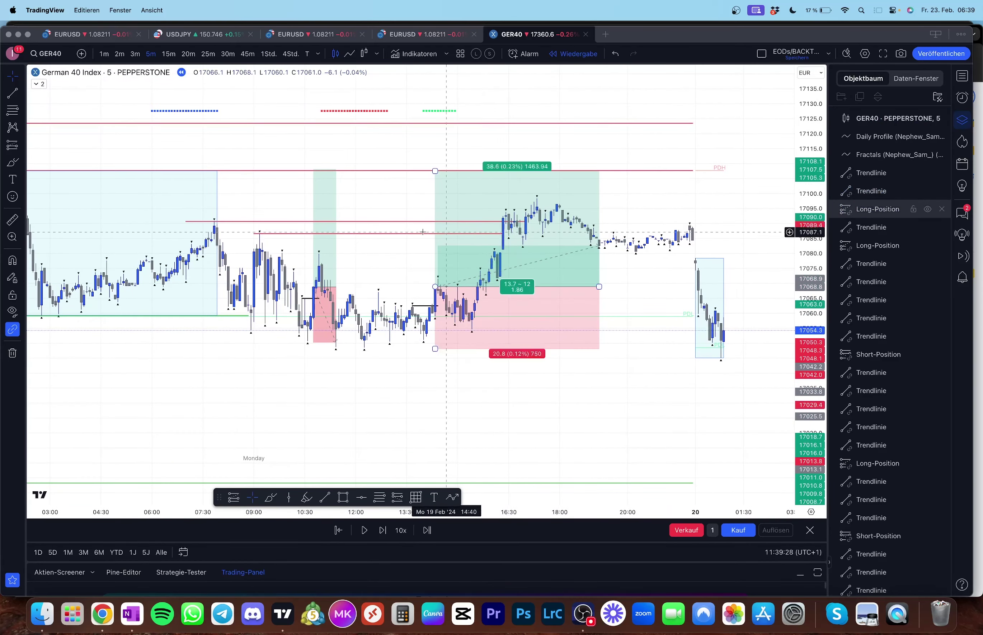
pyautogui.moveTo(436, 172); pyautogui.dragTo(437, 221)
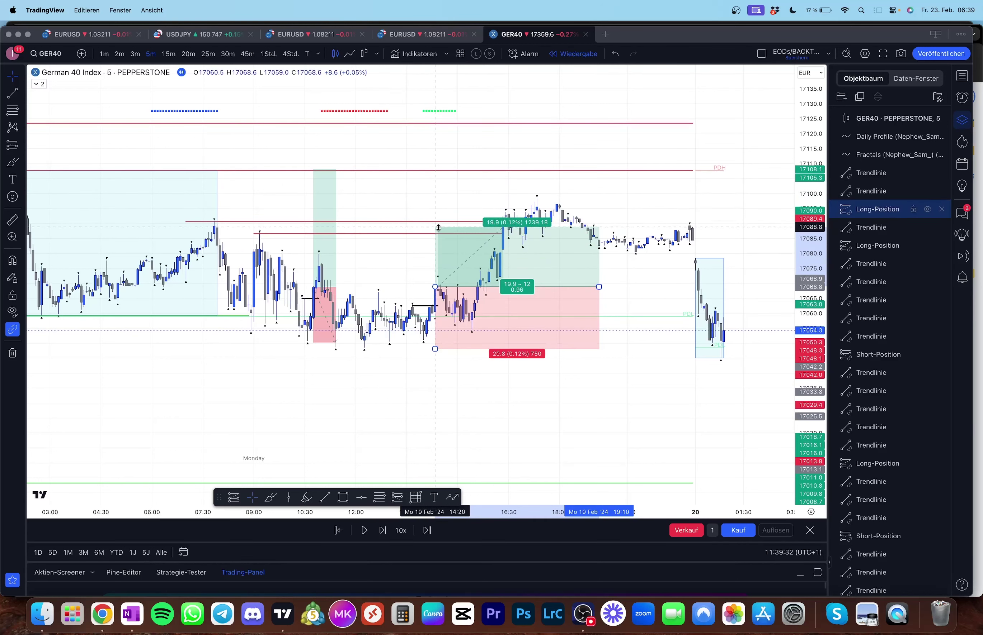
pyautogui.moveTo(412, 201); pyautogui.dragTo(412, 198)
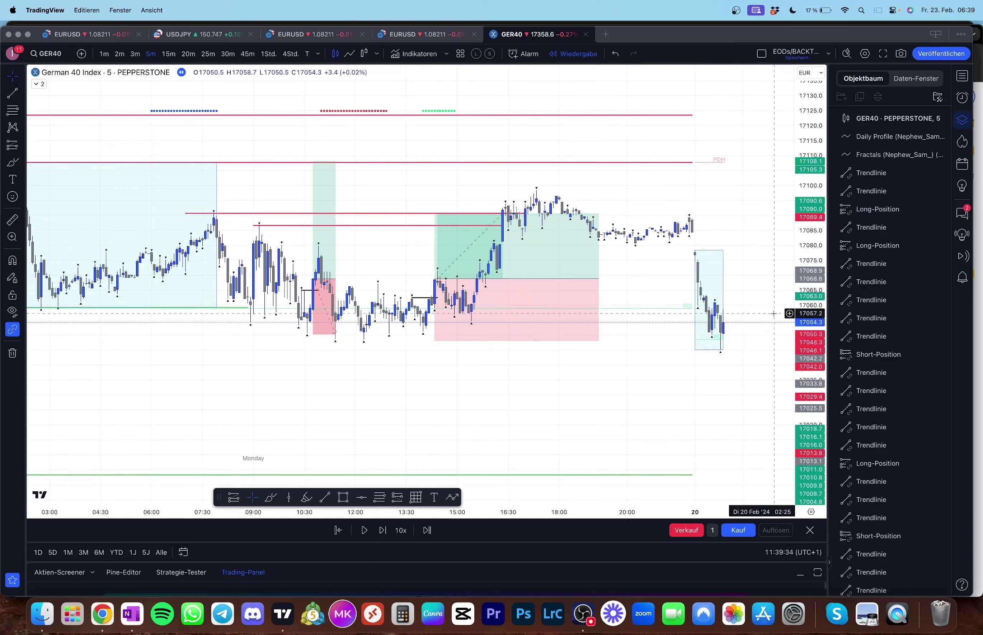
pyautogui.moveTo(809, 315); pyautogui.dragTo(809, 189)
pyautogui.moveTo(627, 202); pyautogui.dragTo(634, 192)
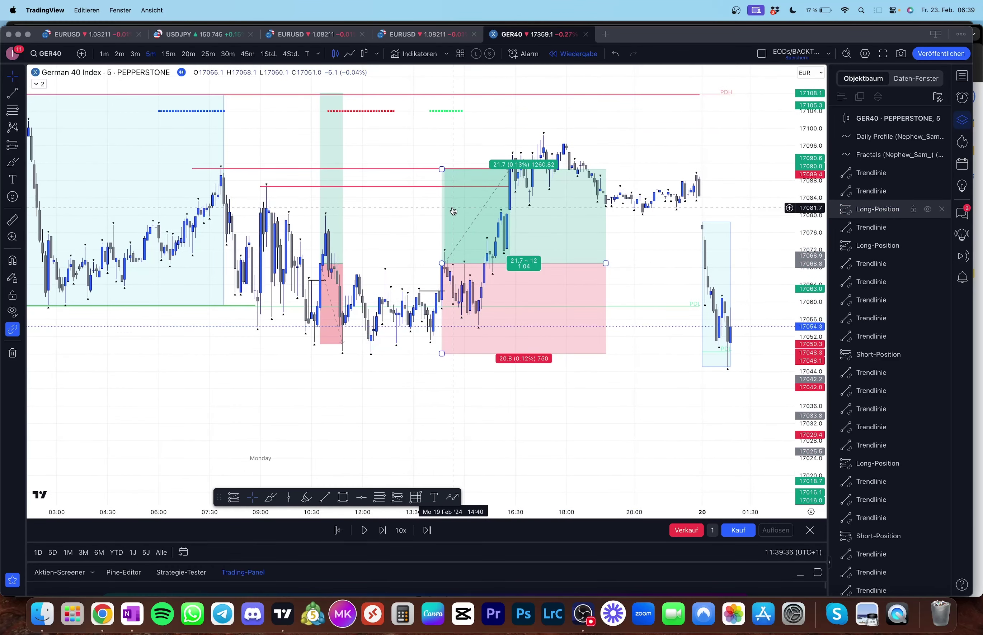
pyautogui.click(450, 183)
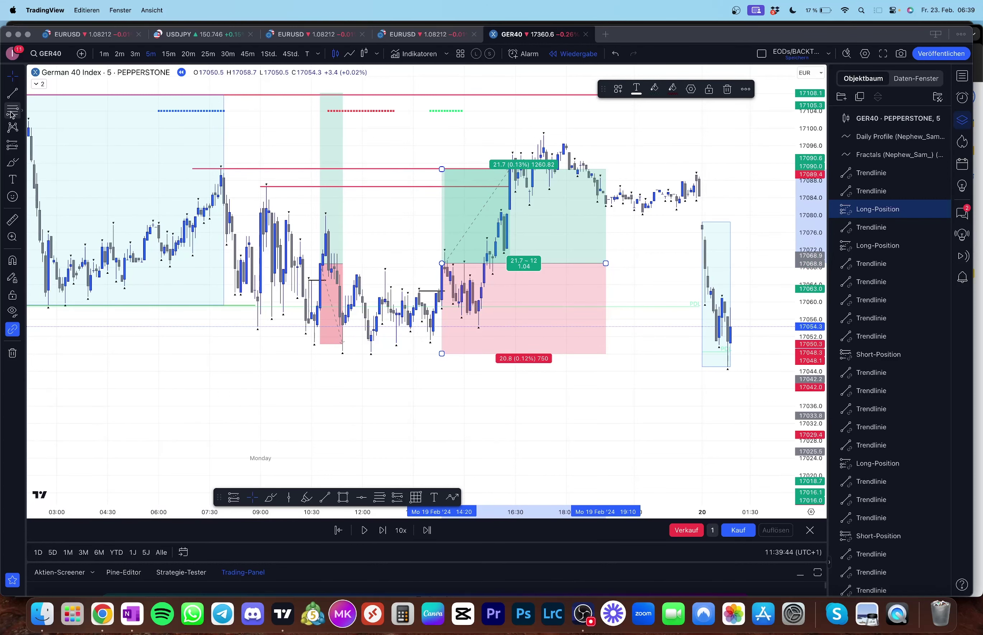
pyautogui.press('Escape')
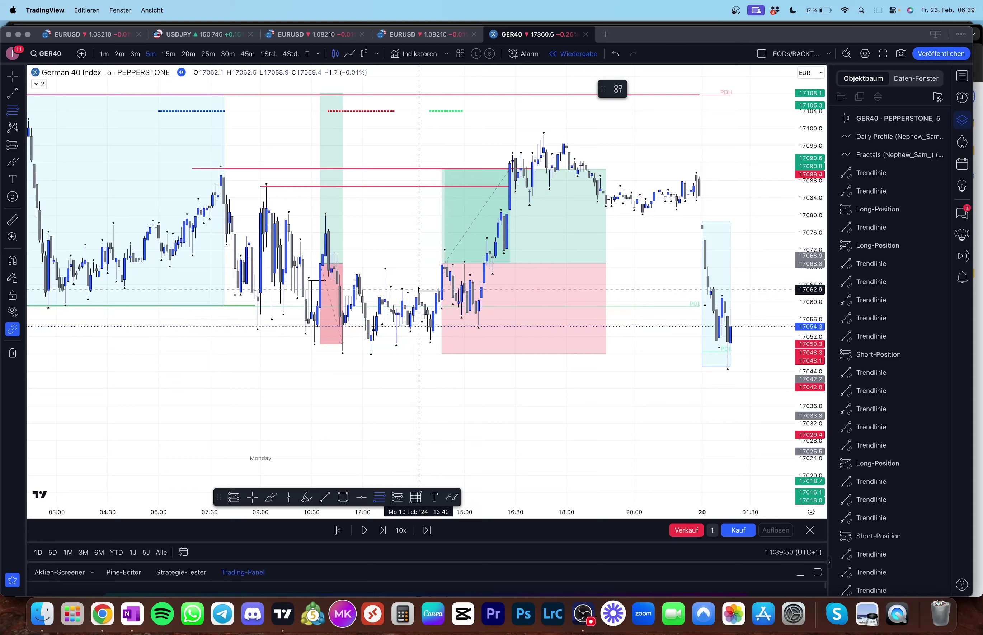
# Step: Lower the 14:20 long's entry to the Fib 0.5 level near 17059.8 (2.63 reward-to-risk), then delete the Fib
pyautogui.click(382, 353)
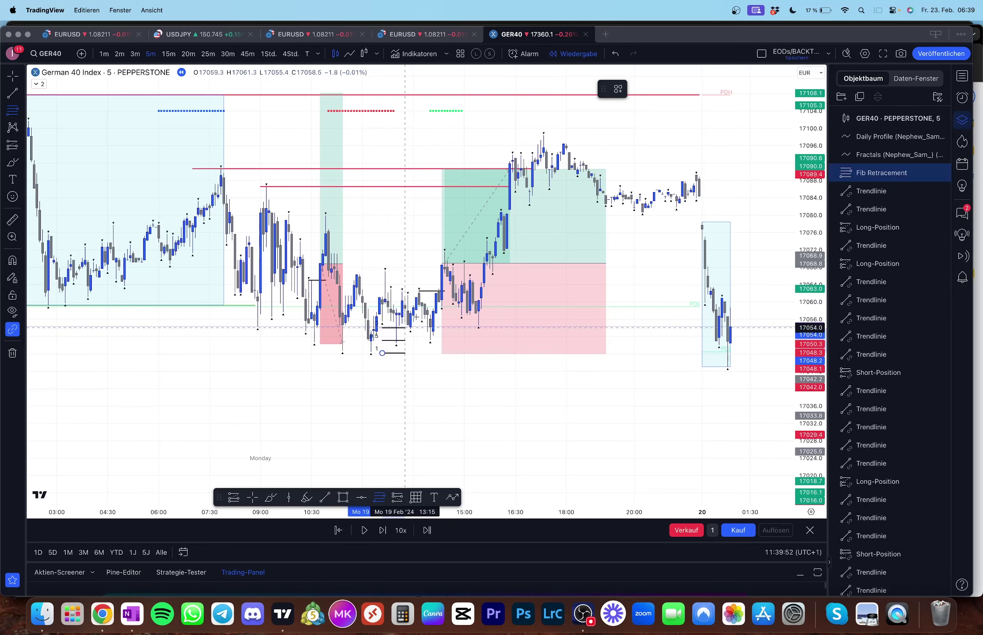
pyautogui.click(455, 251)
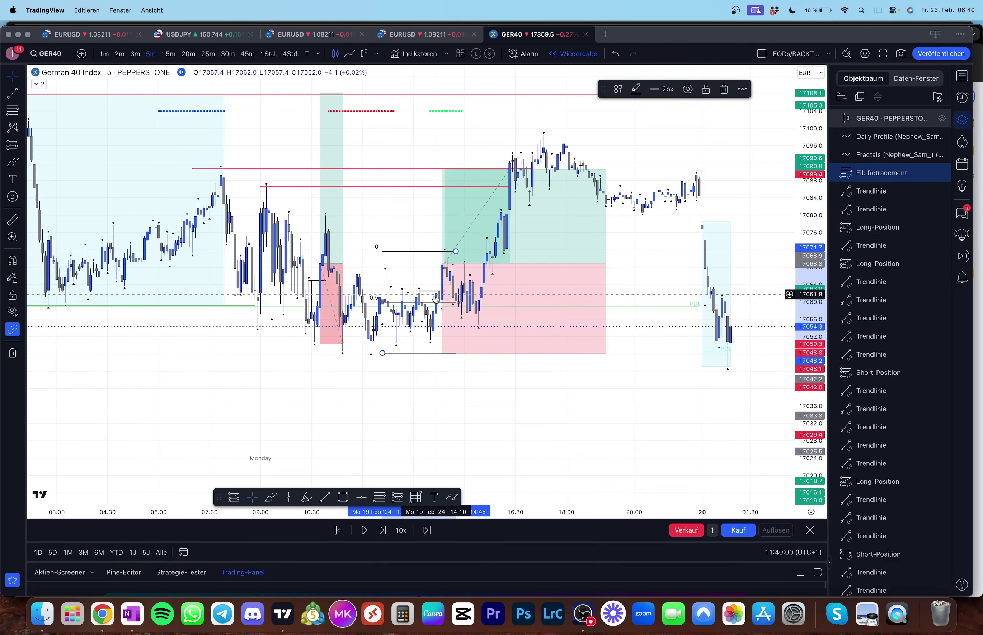
pyautogui.click(443, 265)
pyautogui.moveTo(445, 267); pyautogui.dragTo(451, 304)
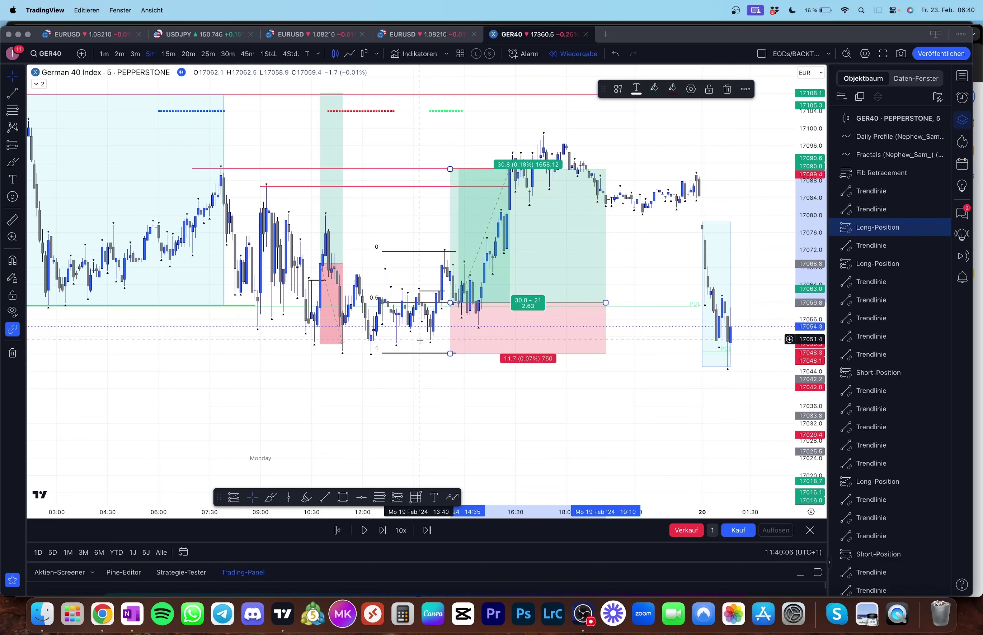
pyautogui.click(421, 354)
pyautogui.press('Delete')
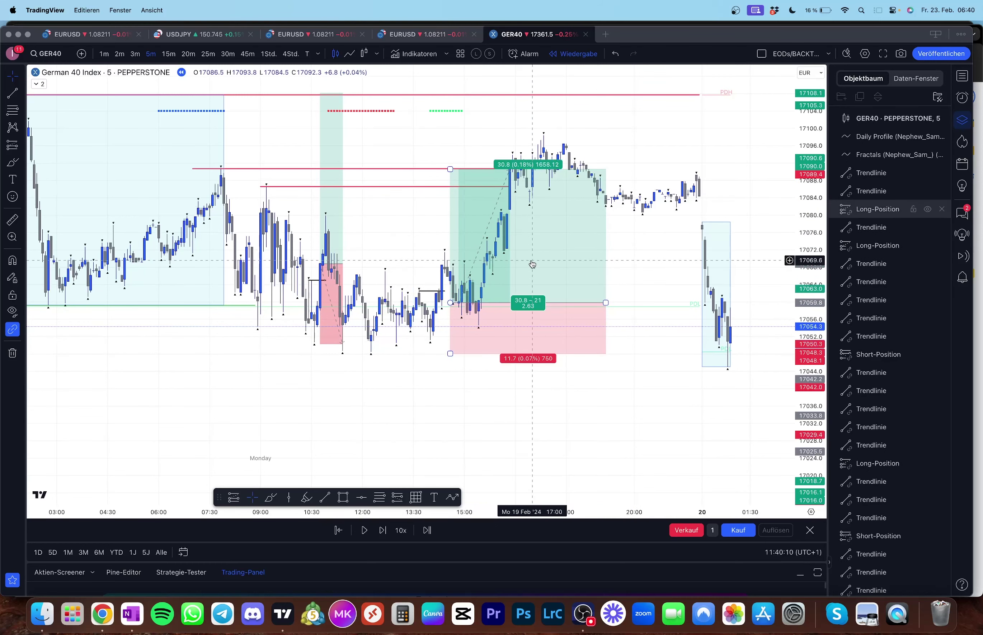
pyautogui.scroll(-2, 554, 260)
# Step: Shorten the long position box to end at the candle where price reaches 17090.6
pyautogui.moveTo(681, 259); pyautogui.dragTo(657, 284)
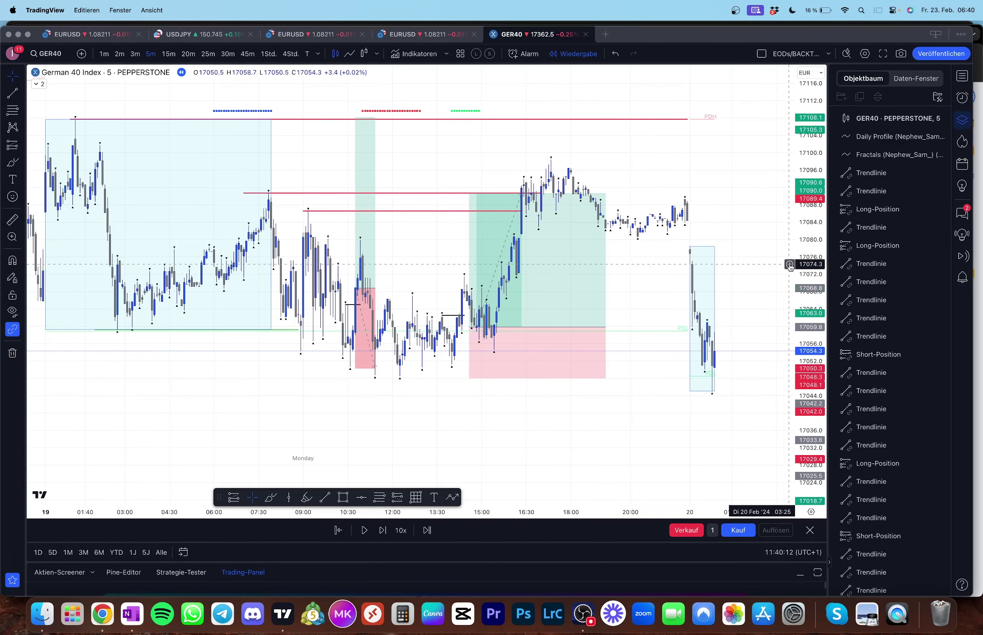
pyautogui.moveTo(816, 246); pyautogui.dragTo(816, 255)
pyautogui.moveTo(721, 271); pyautogui.dragTo(689, 272)
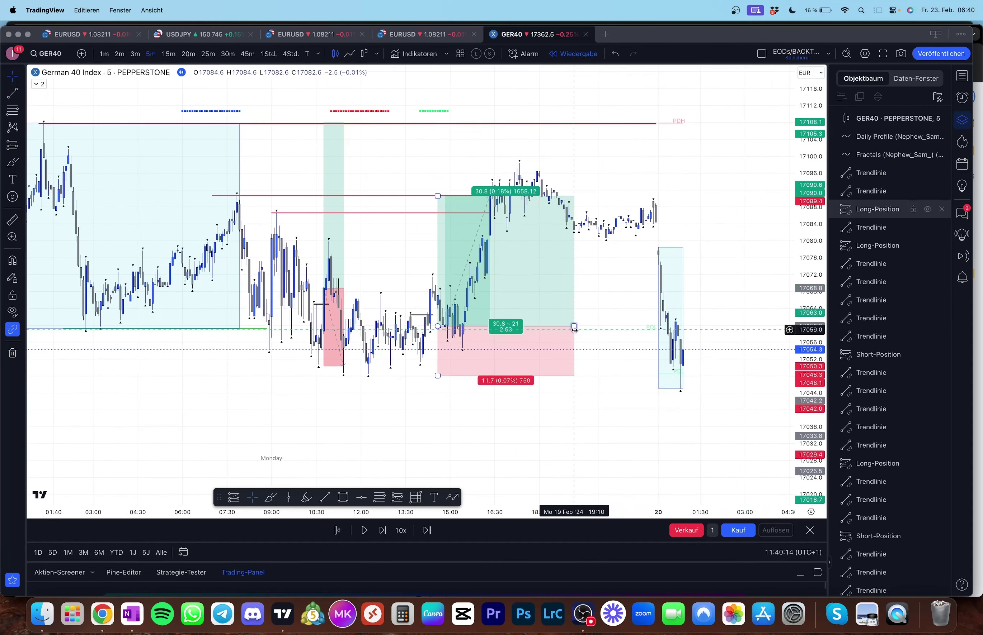
pyautogui.moveTo(572, 326); pyautogui.dragTo(491, 327)
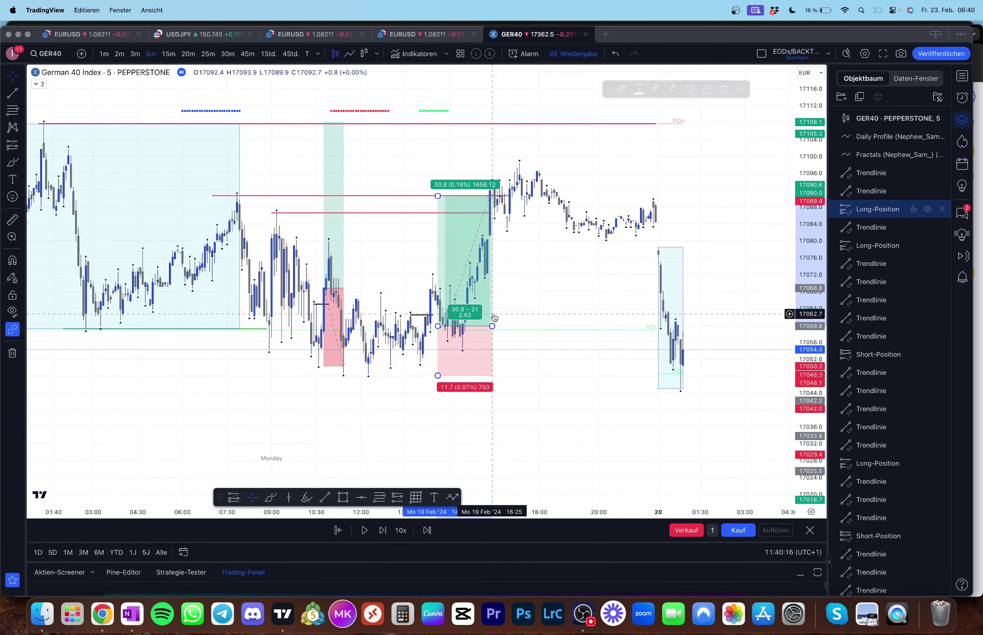
pyautogui.moveTo(519, 281); pyautogui.dragTo(562, 275)
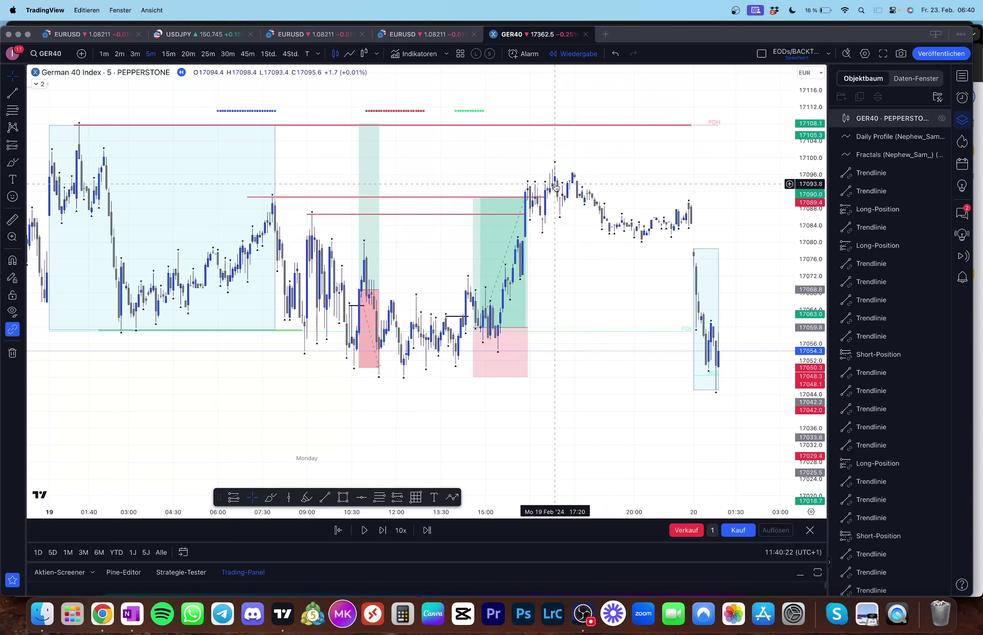
pyautogui.moveTo(554, 182); pyautogui.dragTo(490, 194)
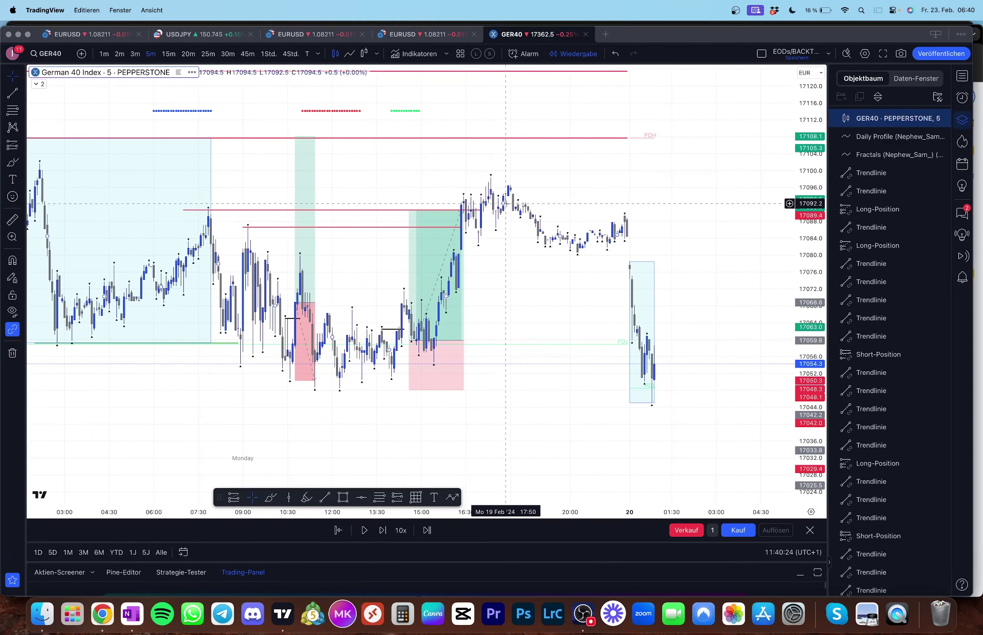
# Step: Check the long position against the rally to its target around 16:30
pyautogui.click(438, 254)
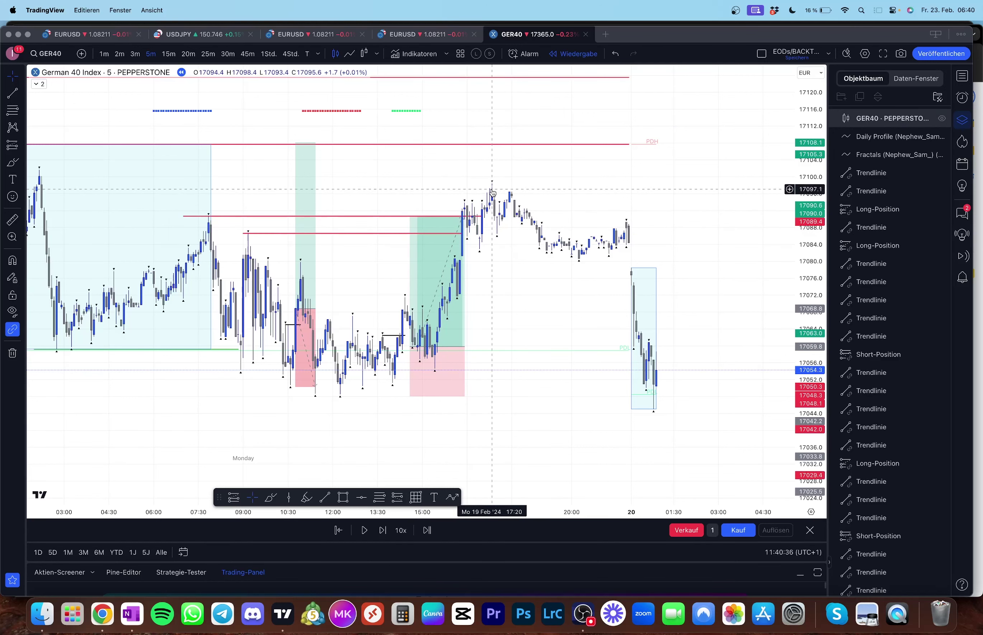
pyautogui.moveTo(521, 214); pyautogui.dragTo(537, 224)
pyautogui.click(476, 255)
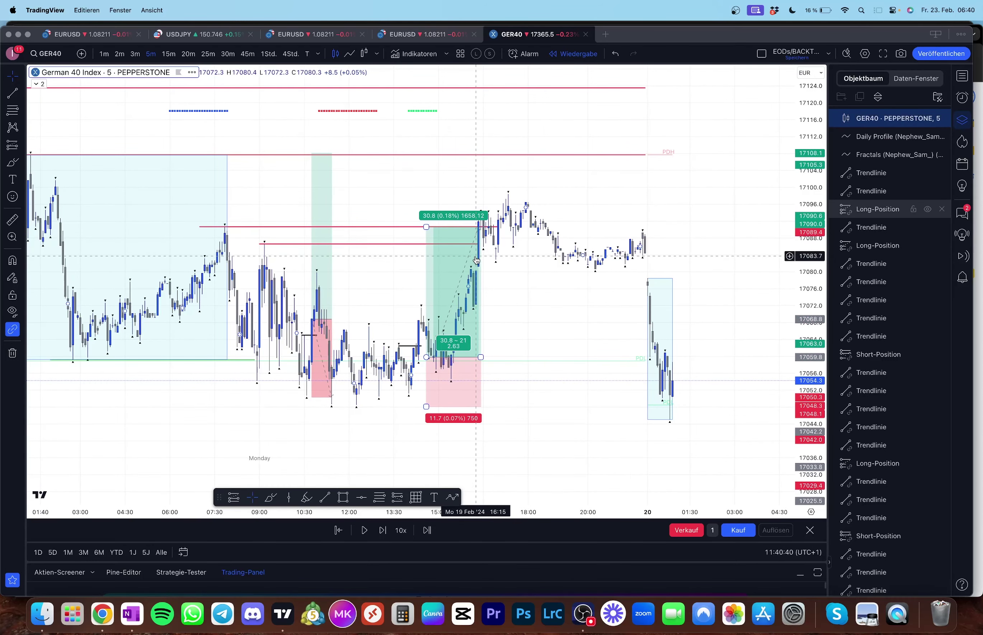
pyautogui.click(479, 264)
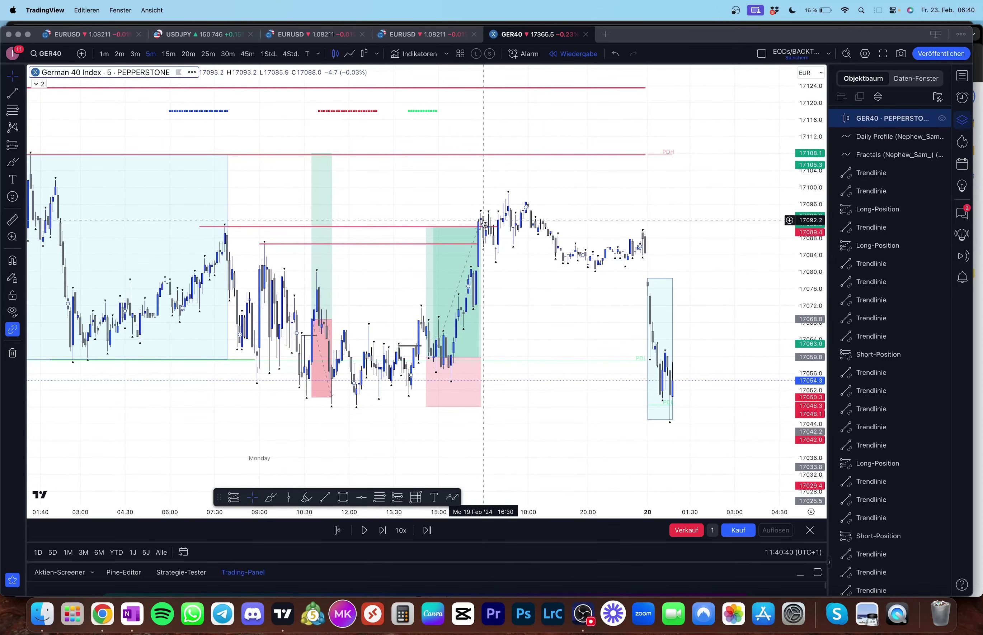
pyautogui.click(481, 260)
pyautogui.click(480, 226)
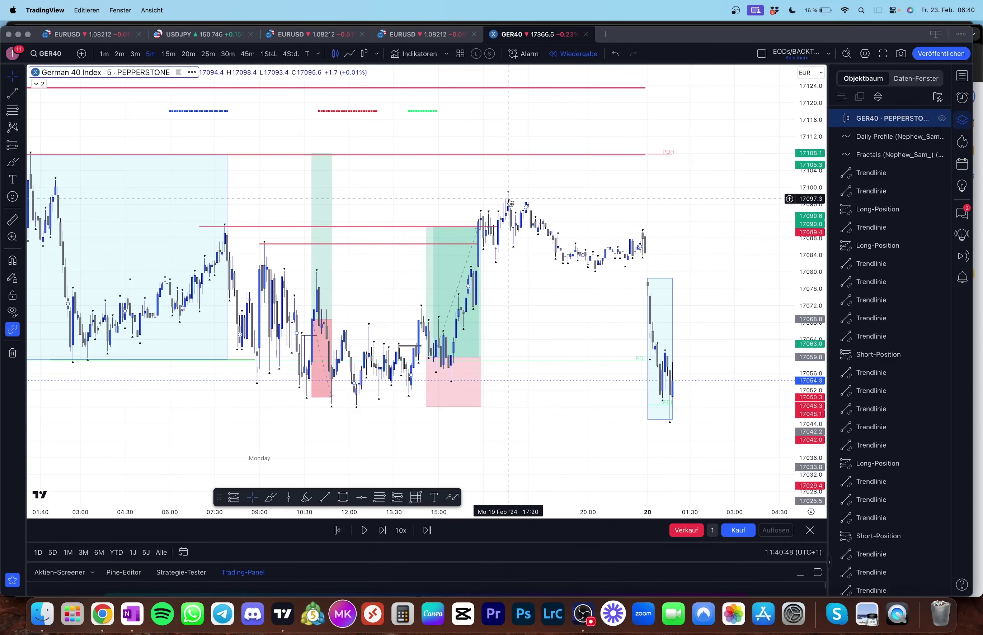
pyautogui.hotkey('alt', 't')
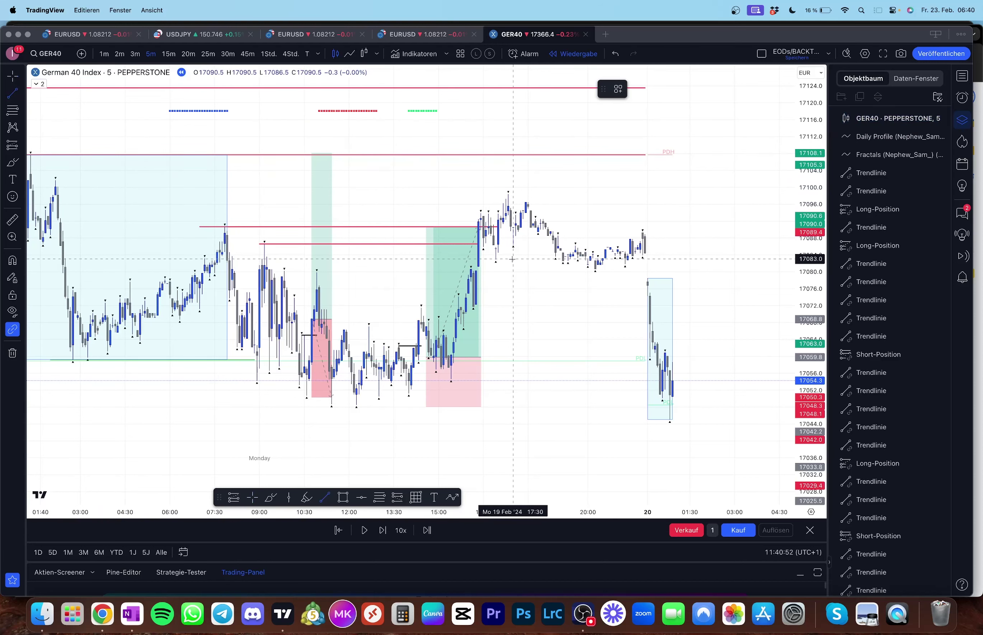
# Step: Draw a black horizontal line at the peak near 17086
pyautogui.click(513, 244)
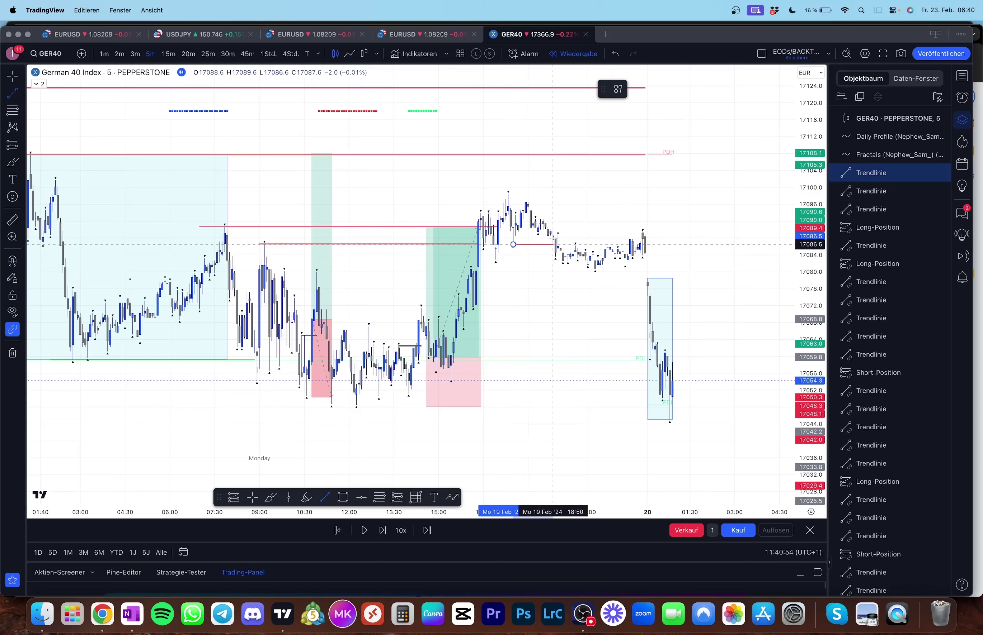
pyautogui.click(556, 245)
pyautogui.click(636, 88)
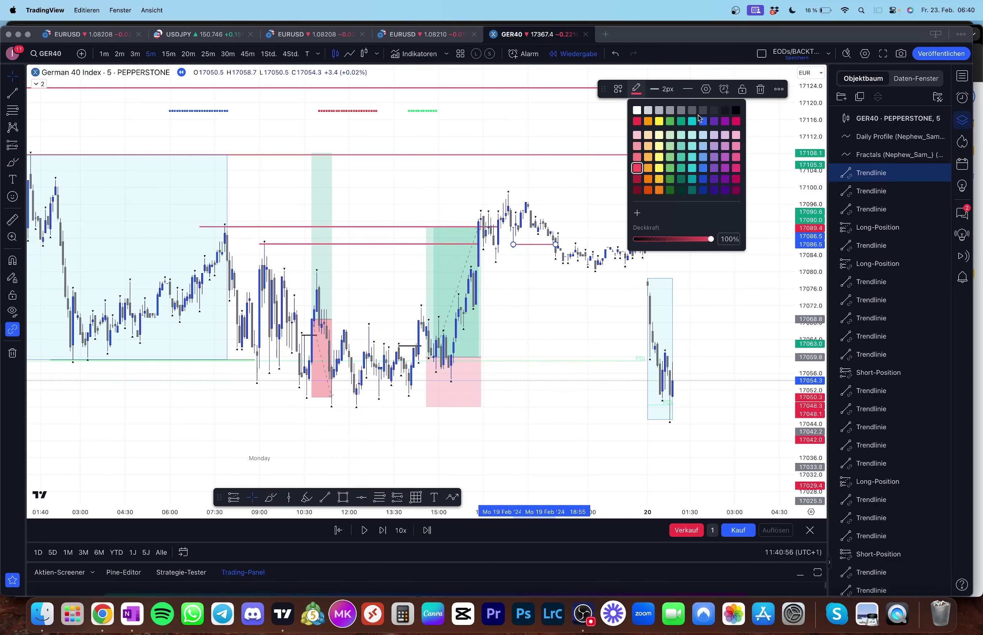
pyautogui.click(736, 110)
pyautogui.press('Escape')
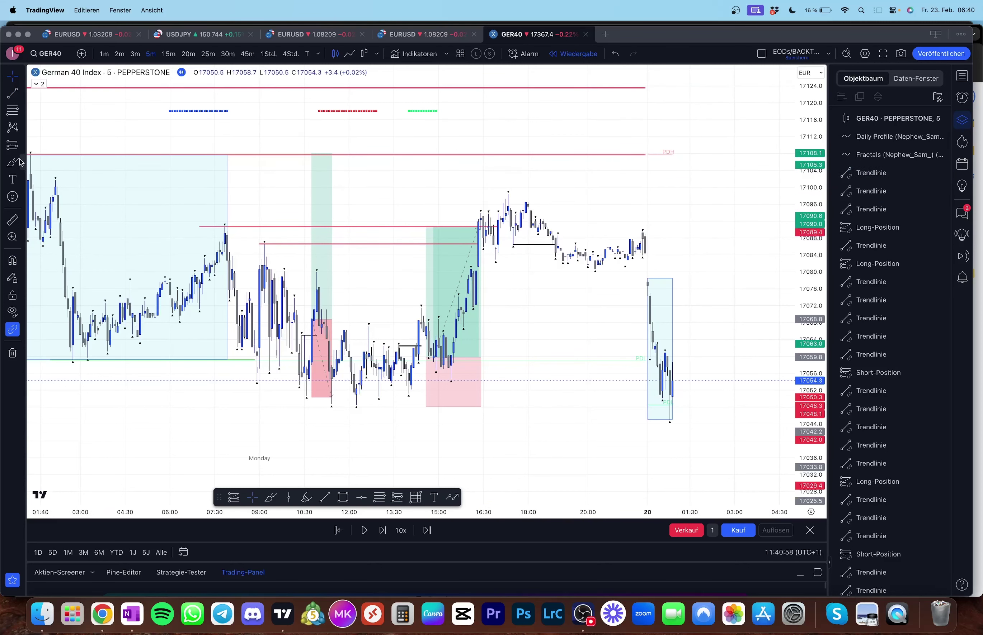
# Step: Place a short position at the black line with stop near 17098.4 and target 17072.1
pyautogui.click(23, 146)
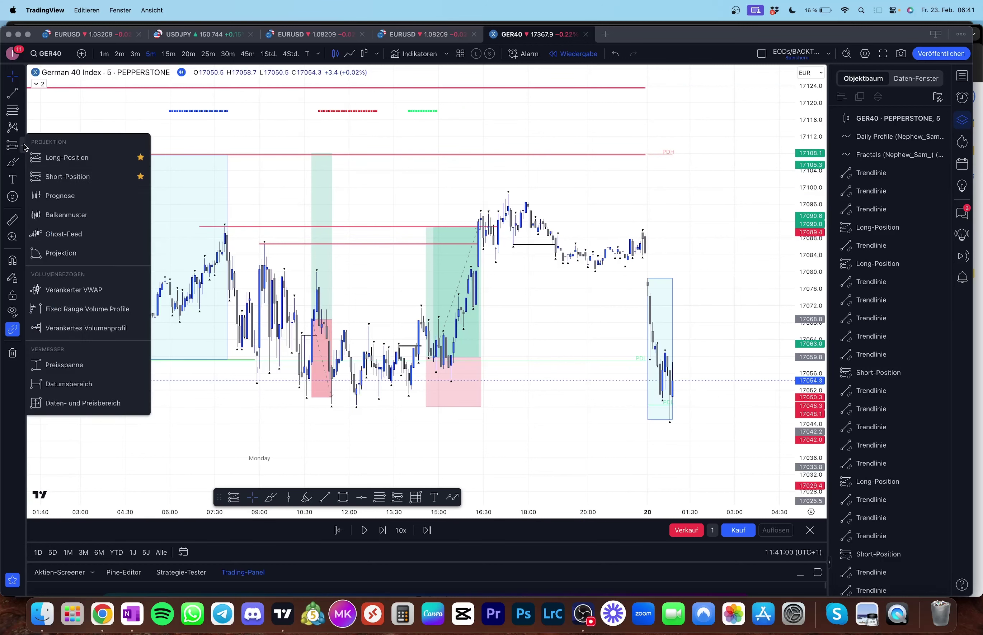
pyautogui.click(54, 176)
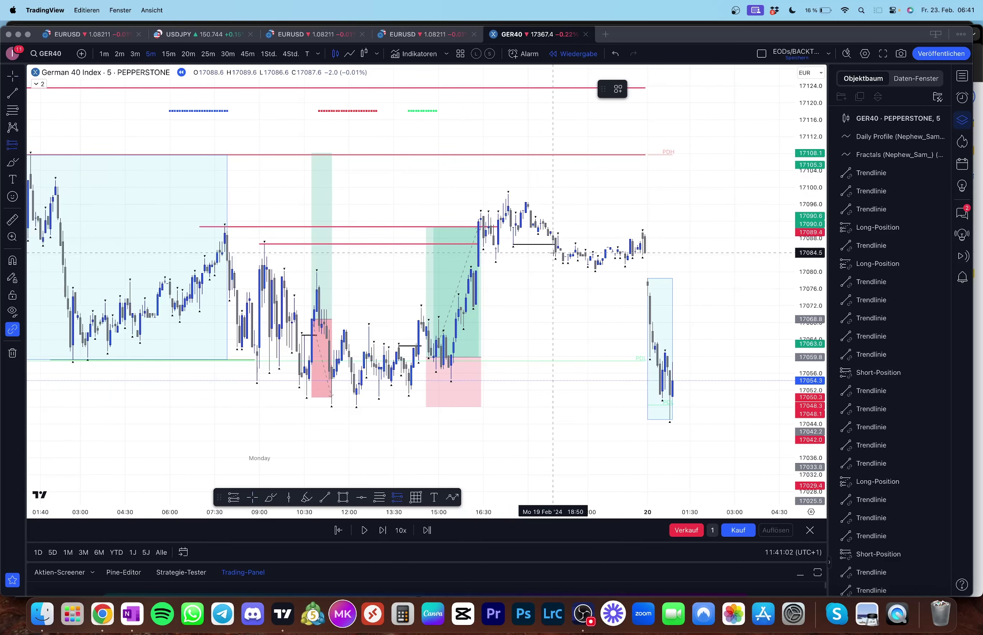
pyautogui.click(554, 252)
pyautogui.moveTo(557, 214); pyautogui.dragTo(533, 230)
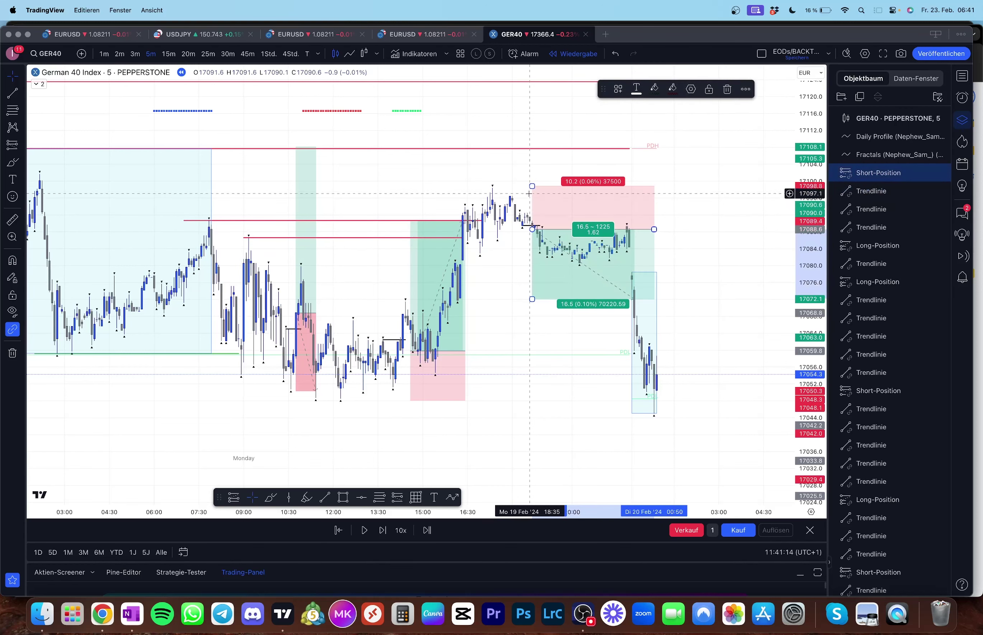
pyautogui.moveTo(532, 187); pyautogui.dragTo(533, 189)
pyautogui.moveTo(483, 216); pyautogui.dragTo(476, 211)
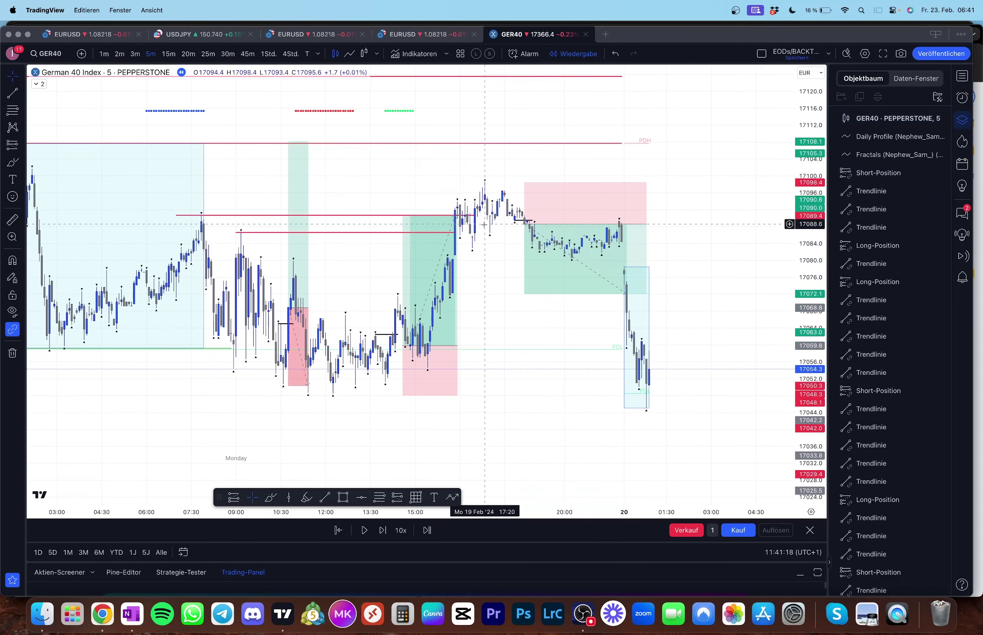
pyautogui.moveTo(500, 279); pyautogui.dragTo(480, 264)
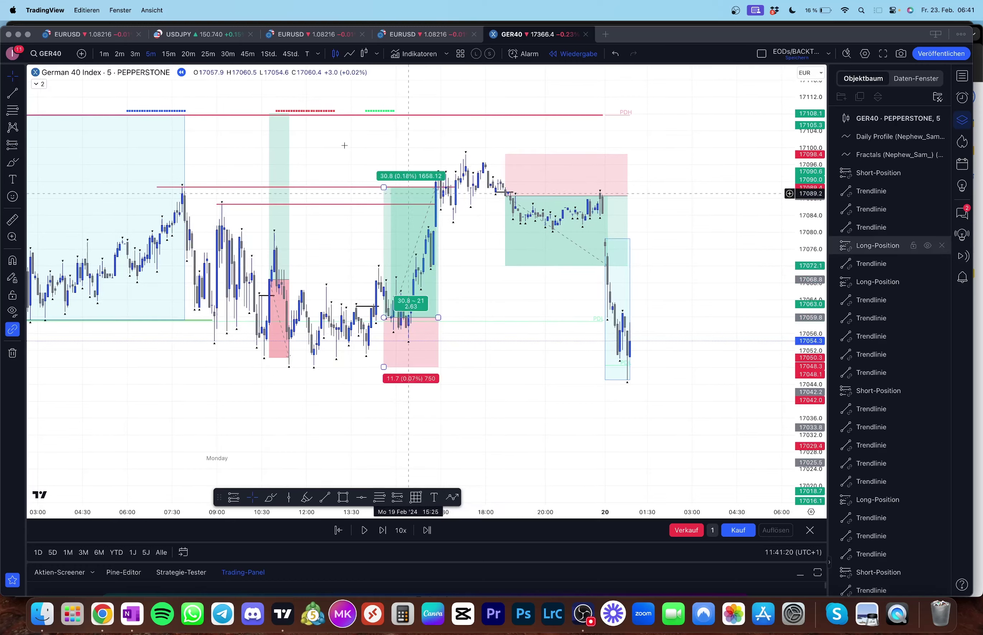
# Step: On 1-hour candles, mark Monday's low near 17048 with a green line, then return to 5-minute candles
pyautogui.click(275, 56)
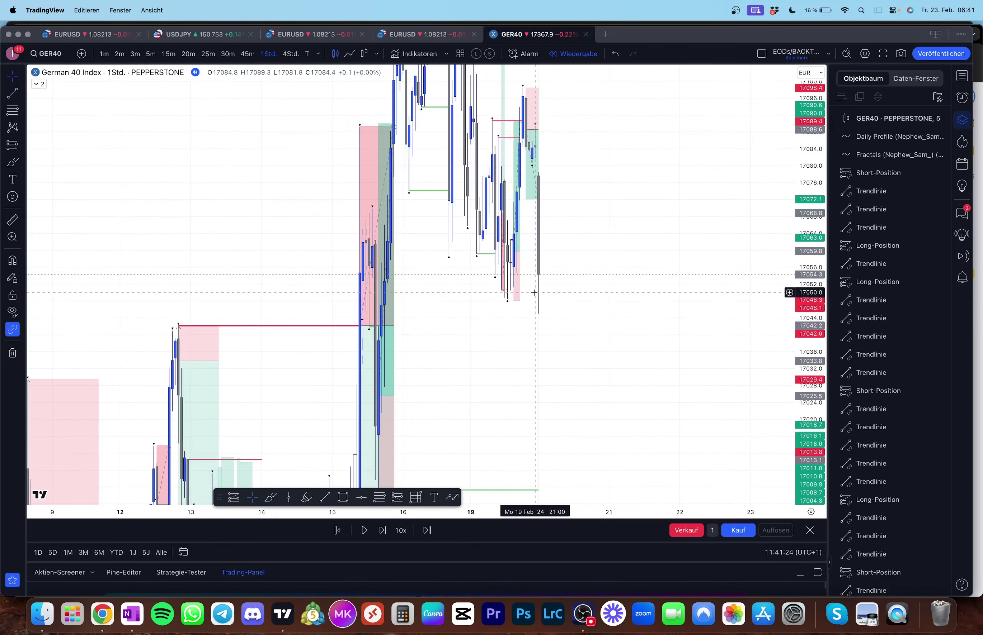
pyautogui.click(13, 93)
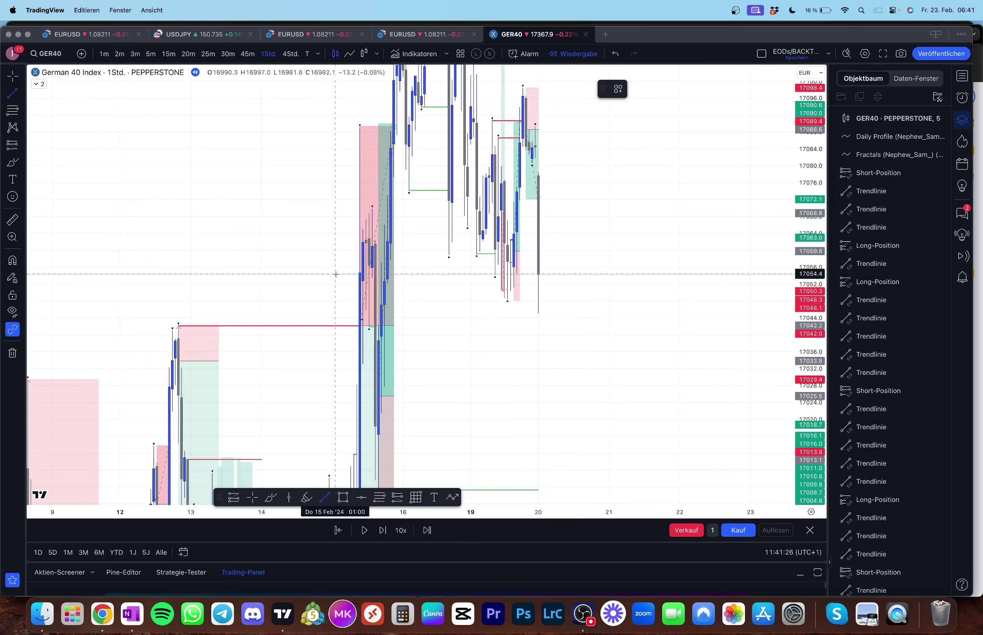
pyautogui.click(507, 319)
pyautogui.click(538, 300)
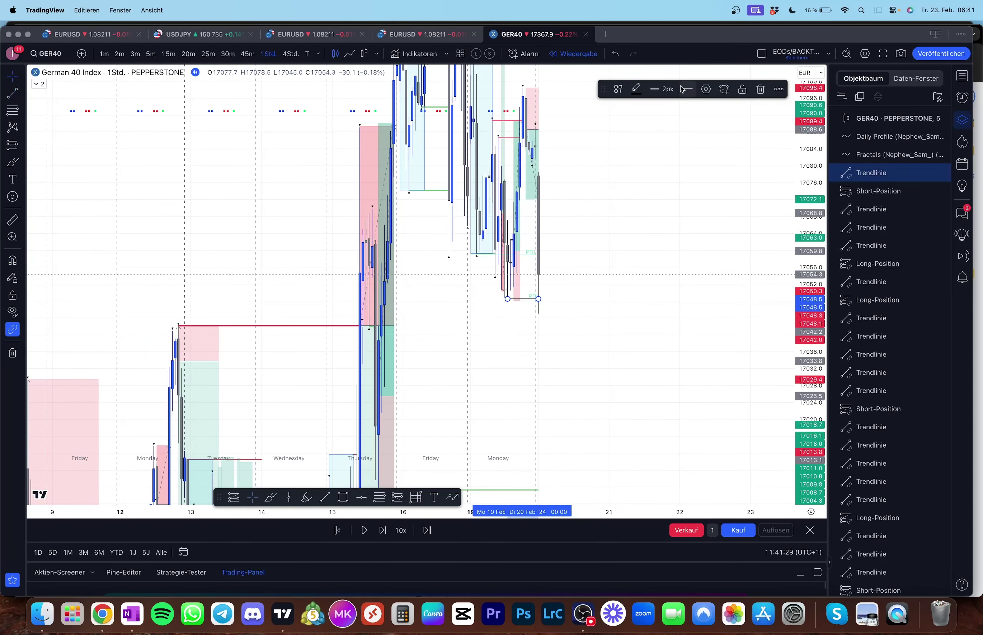
pyautogui.click(635, 90)
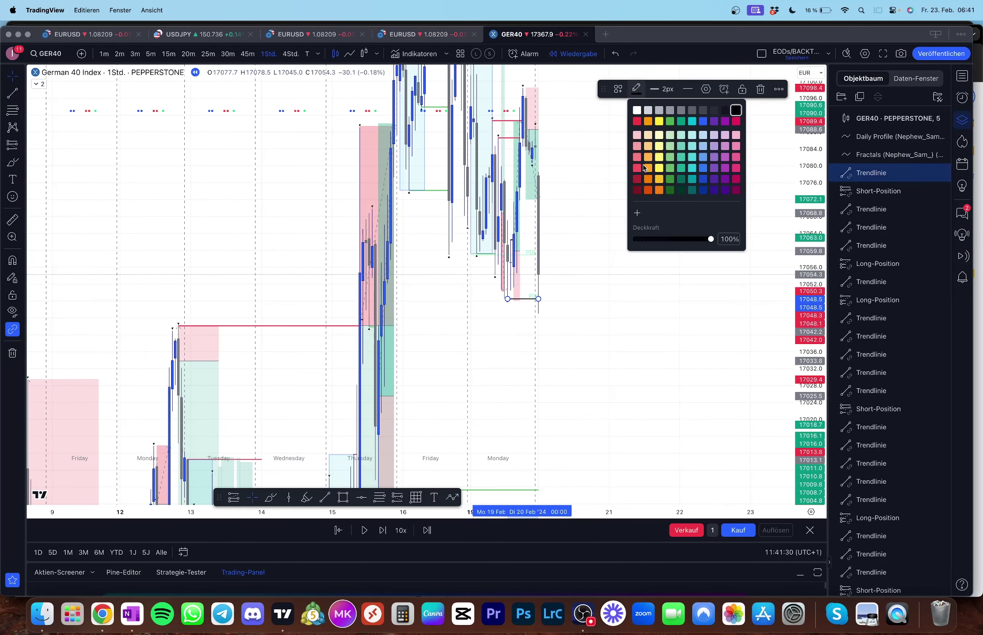
pyautogui.click(670, 169)
pyautogui.click(647, 190)
pyautogui.click(151, 54)
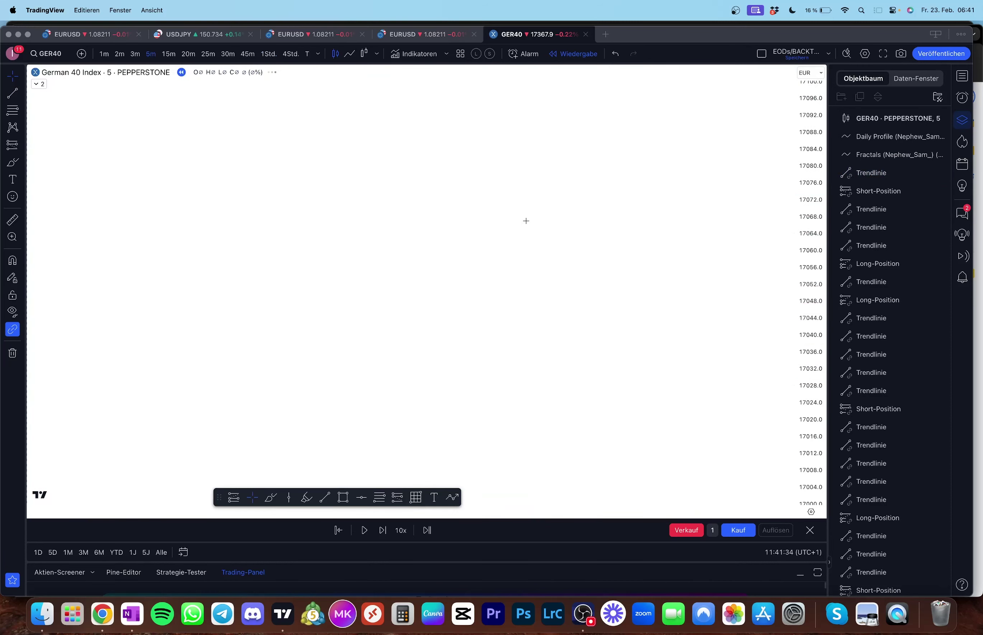
pyautogui.scroll(-3, 363, 289)
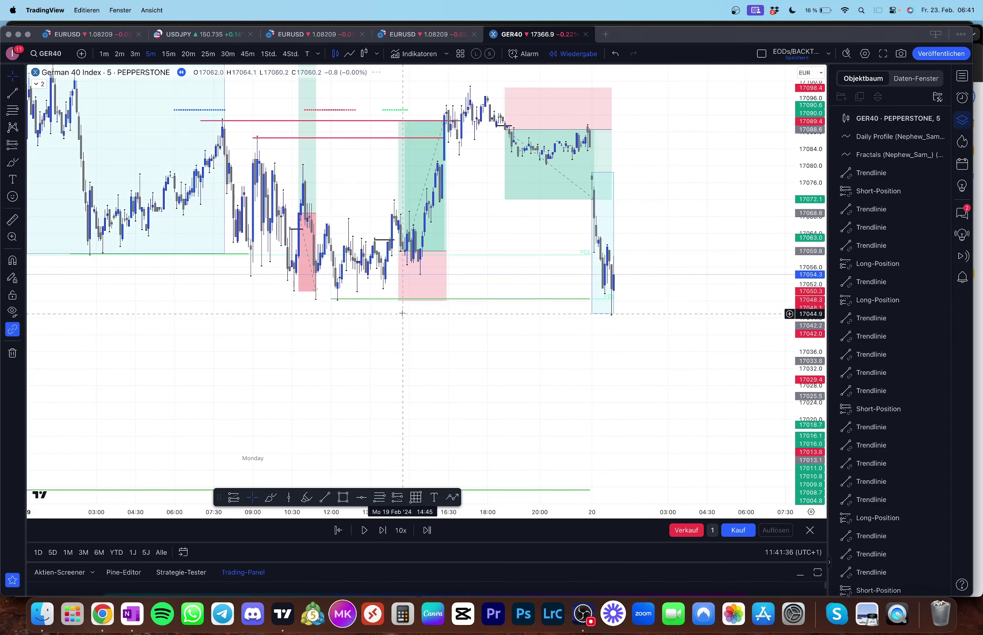
pyautogui.scroll(-3, 507, 326)
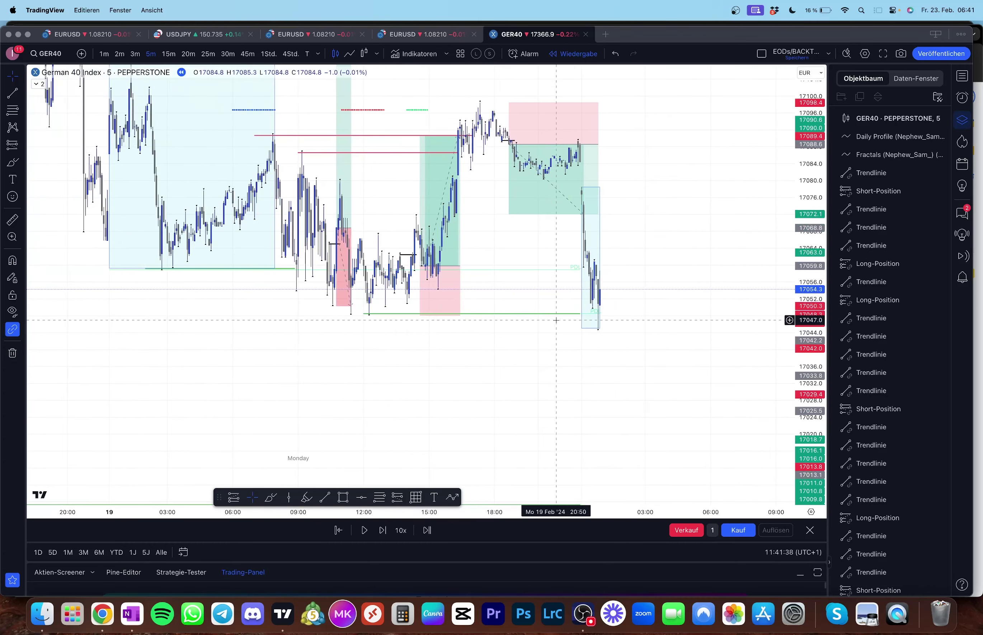
# Step: Extend the green 17048 level right and lower the short's target to about 17048 (4.13 reward-to-risk)
pyautogui.moveTo(581, 315); pyautogui.dragTo(598, 315)
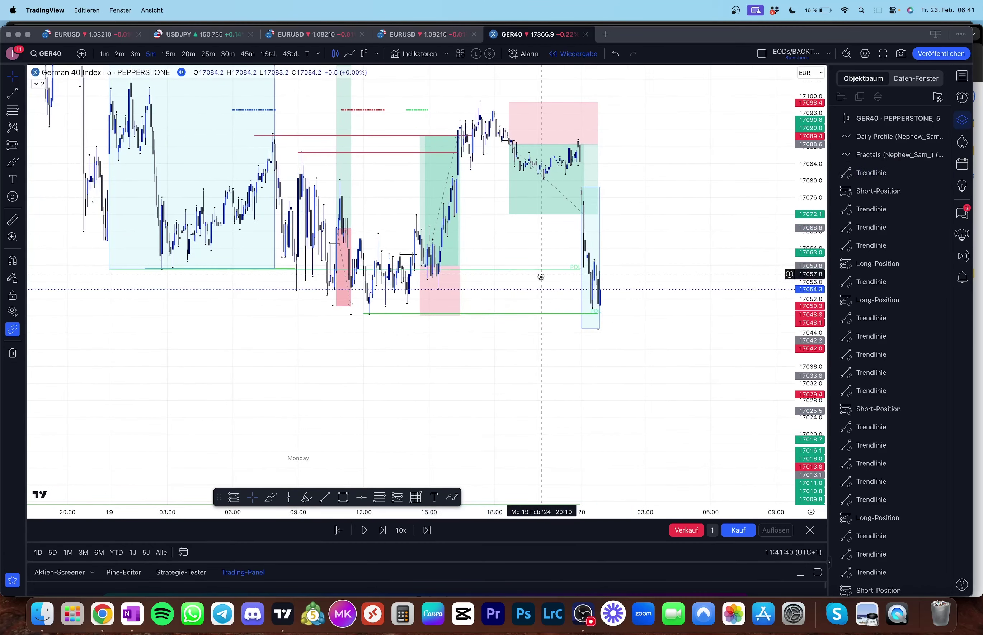
pyautogui.moveTo(541, 277); pyautogui.dragTo(523, 323)
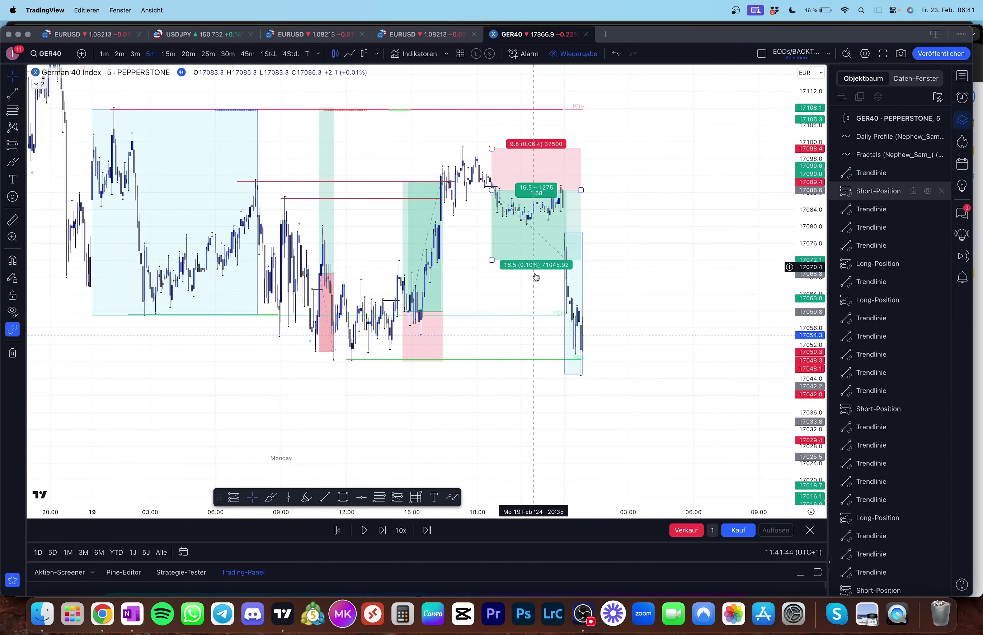
pyautogui.click(516, 260)
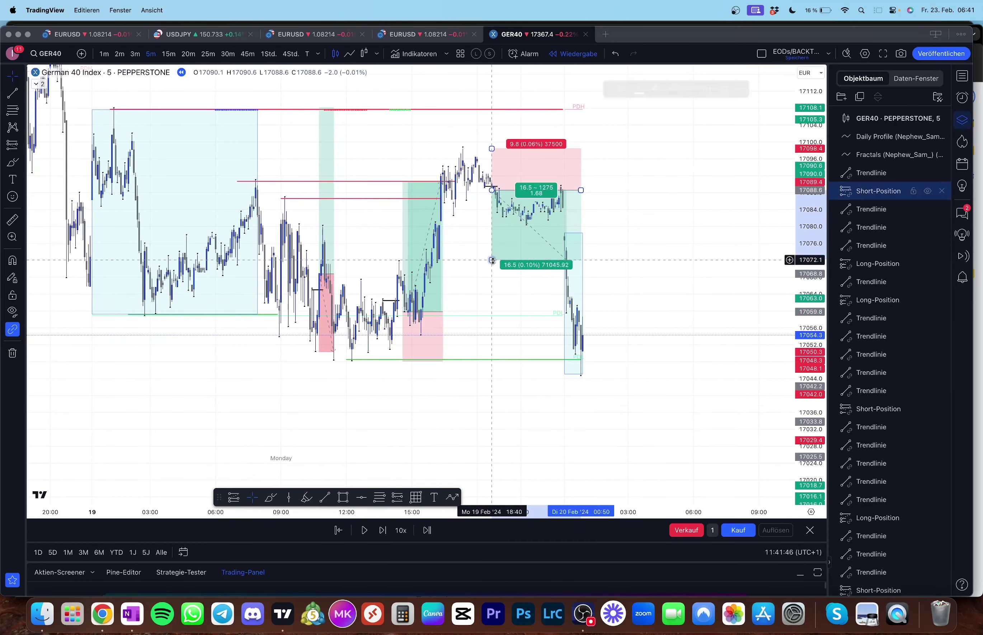
pyautogui.moveTo(516, 260); pyautogui.dragTo(517, 364)
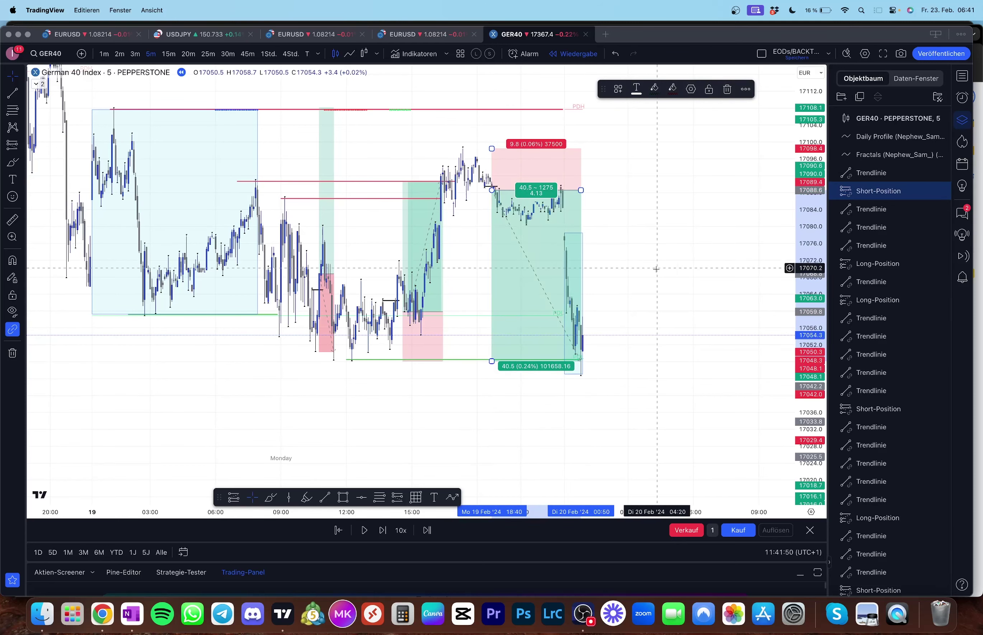
# Step: Review the long and short positions, then switch the chart to 1-hour candles
pyautogui.hscroll(3, 660, 289)
pyautogui.click(399, 285)
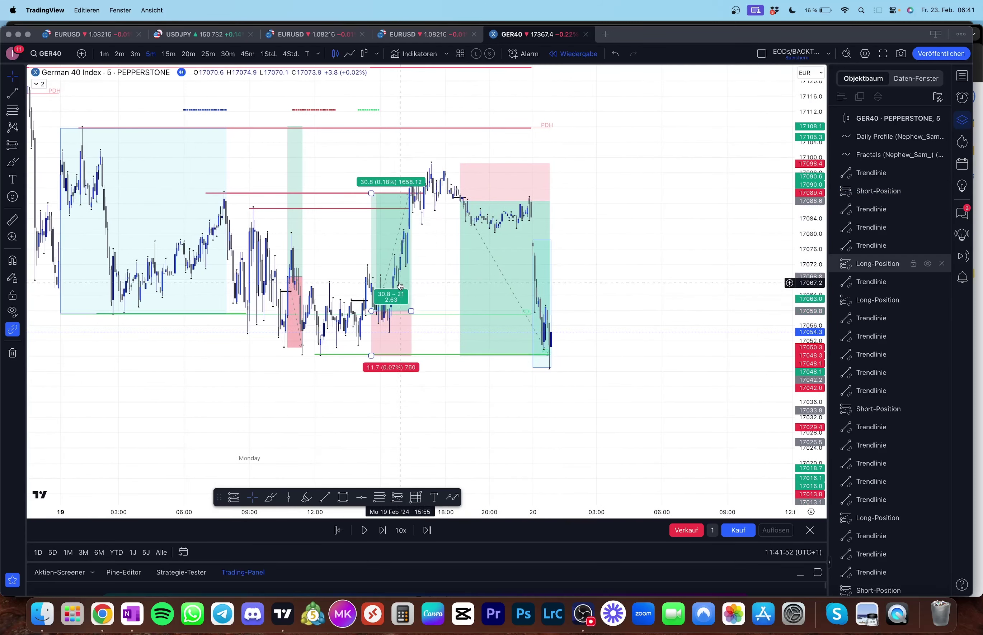
pyautogui.click(483, 263)
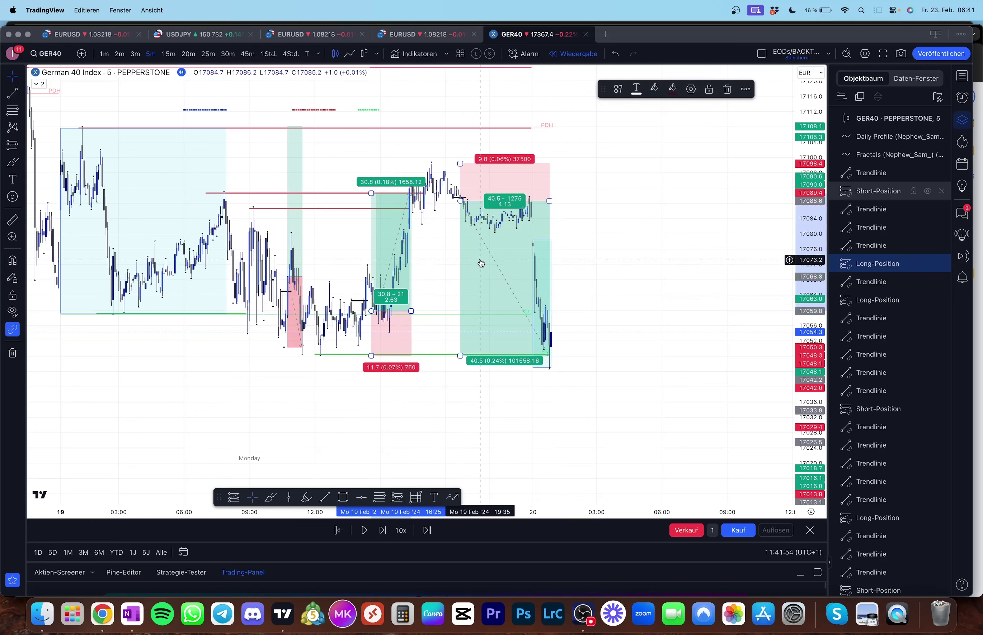
pyautogui.click(293, 264)
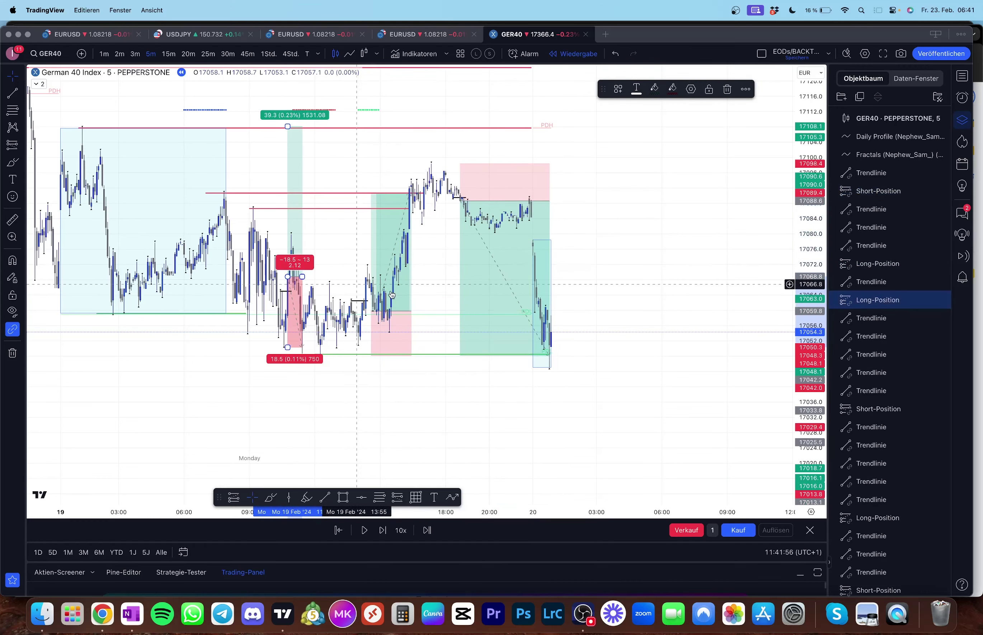
pyautogui.moveTo(822, 274); pyautogui.dragTo(822, 337)
pyautogui.moveTo(654, 349); pyautogui.dragTo(617, 373)
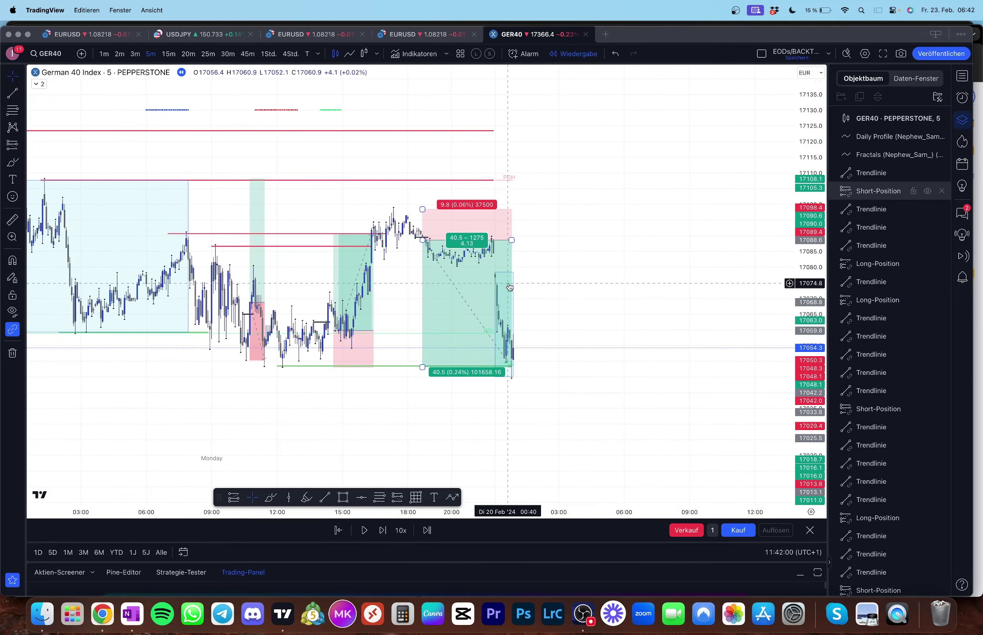
pyautogui.click(267, 53)
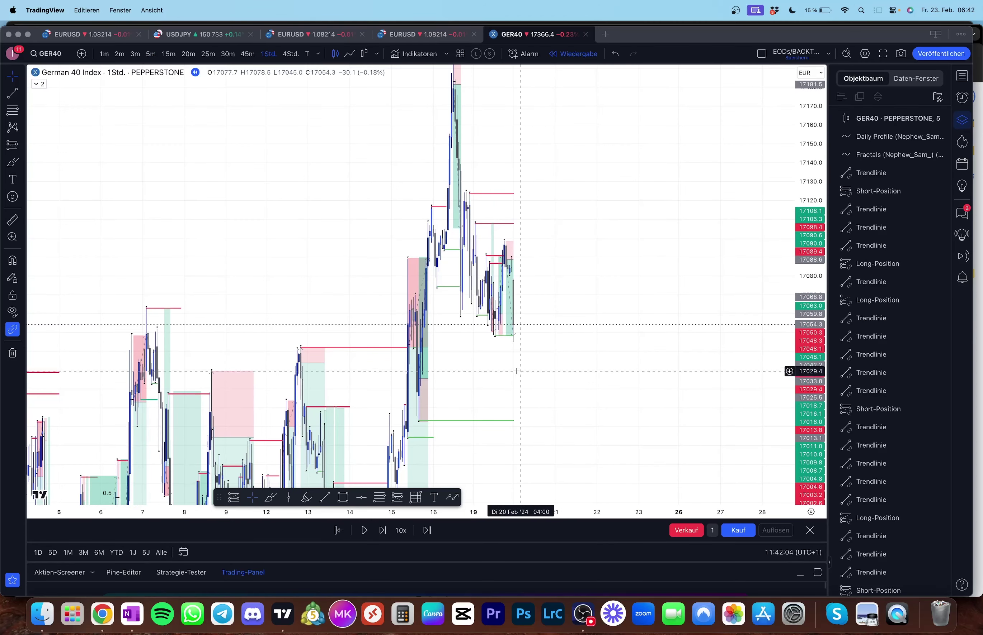
# Step: Advance the replay four hourly bars and extend the lower green level to the right
pyautogui.hotkey('shift', 'Right')
pyautogui.hotkey('shift', 'Right')
pyautogui.hotkey('shift', 'Right')
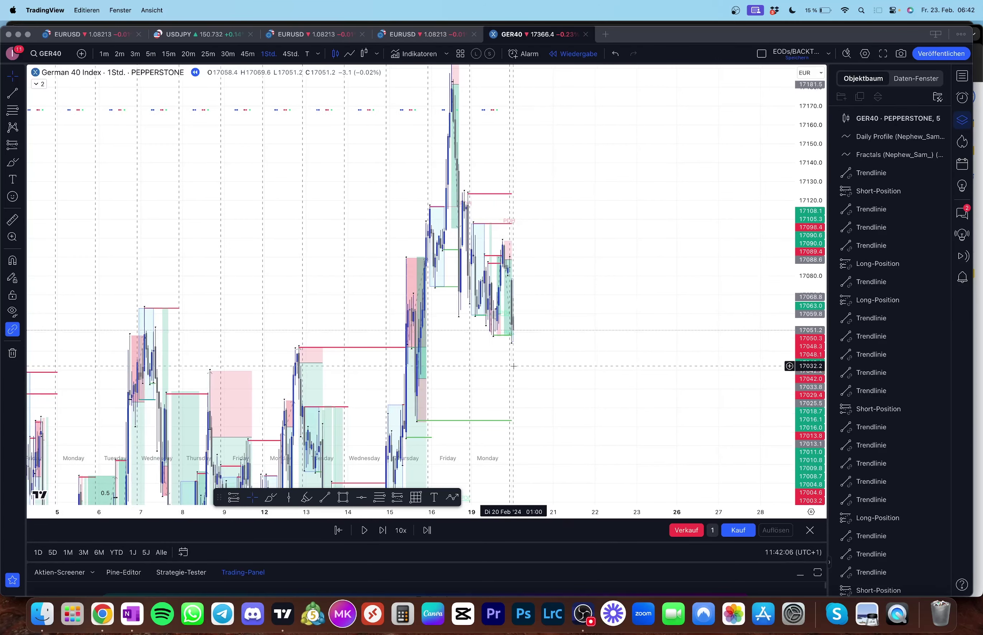
pyautogui.hotkey('shift', 'Right')
pyautogui.hotkey('shift', 'Right')
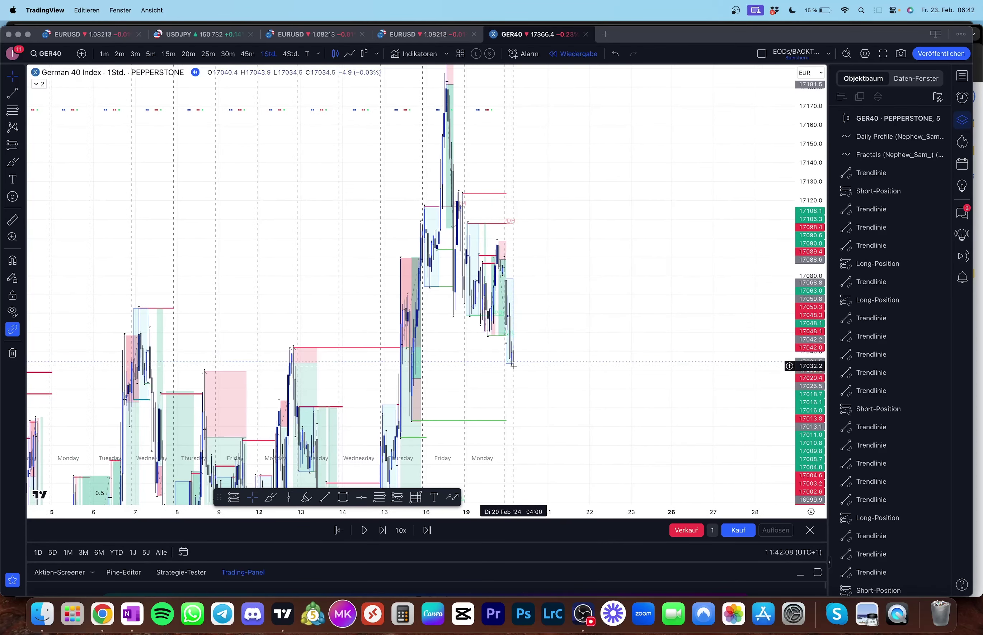
pyautogui.hotkey('shift', 'Right')
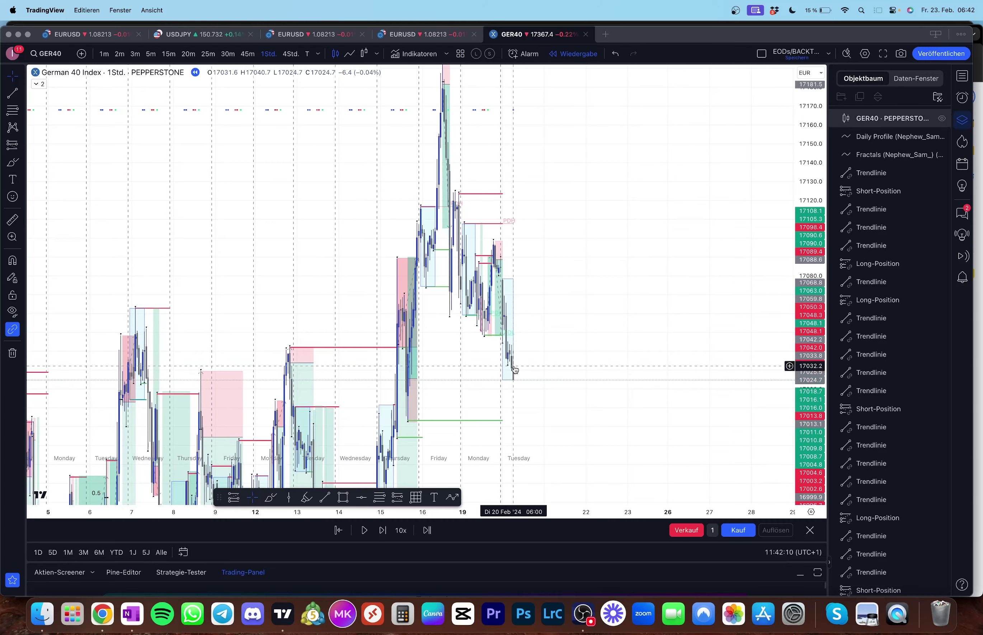
pyautogui.hotkey('shift', 'Right')
pyautogui.scroll(2, 481, 378)
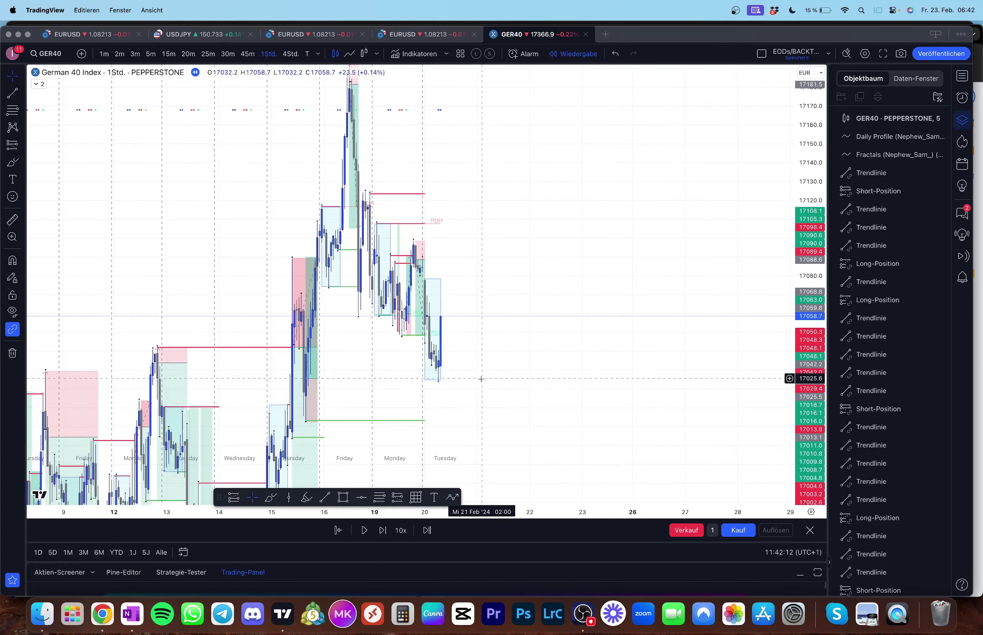
pyautogui.moveTo(481, 379); pyautogui.dragTo(497, 315)
pyautogui.moveTo(440, 357); pyautogui.dragTo(486, 357)
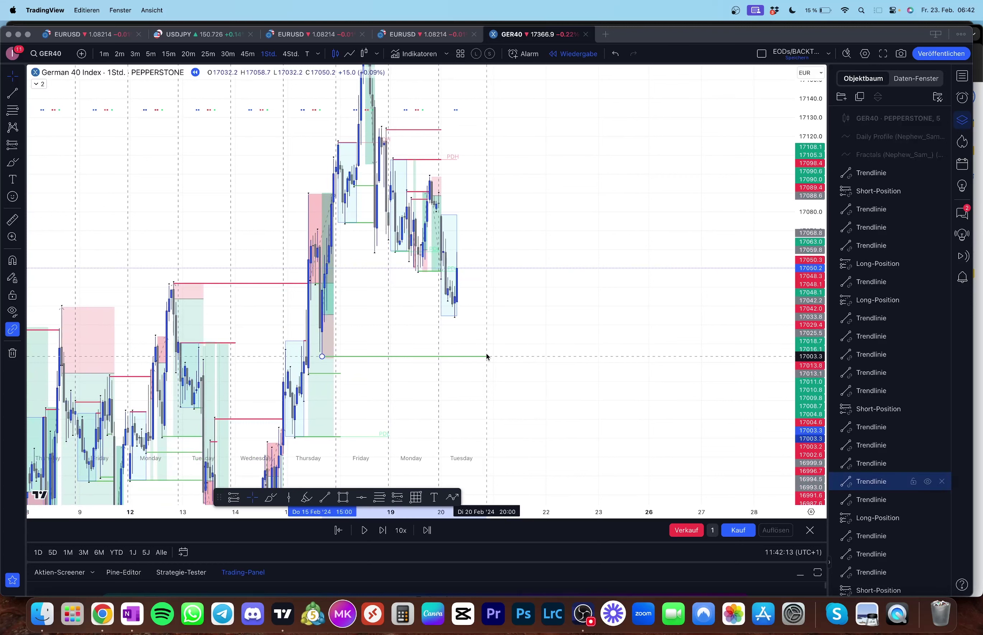
pyautogui.click(486, 356)
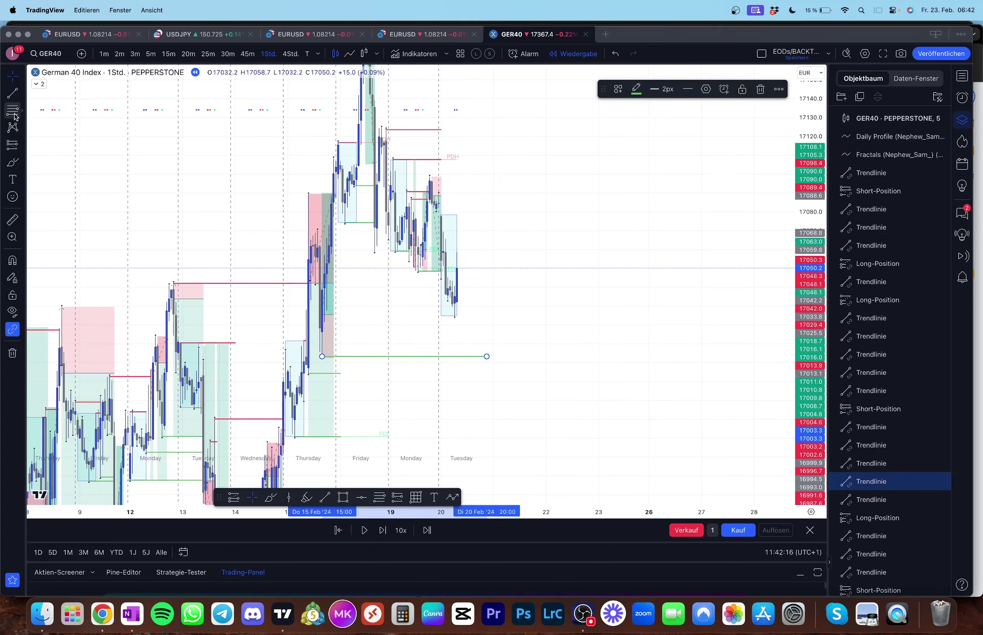
# Step: Draw a new horizontal green level at the latest lows near 17034
pyautogui.click(13, 94)
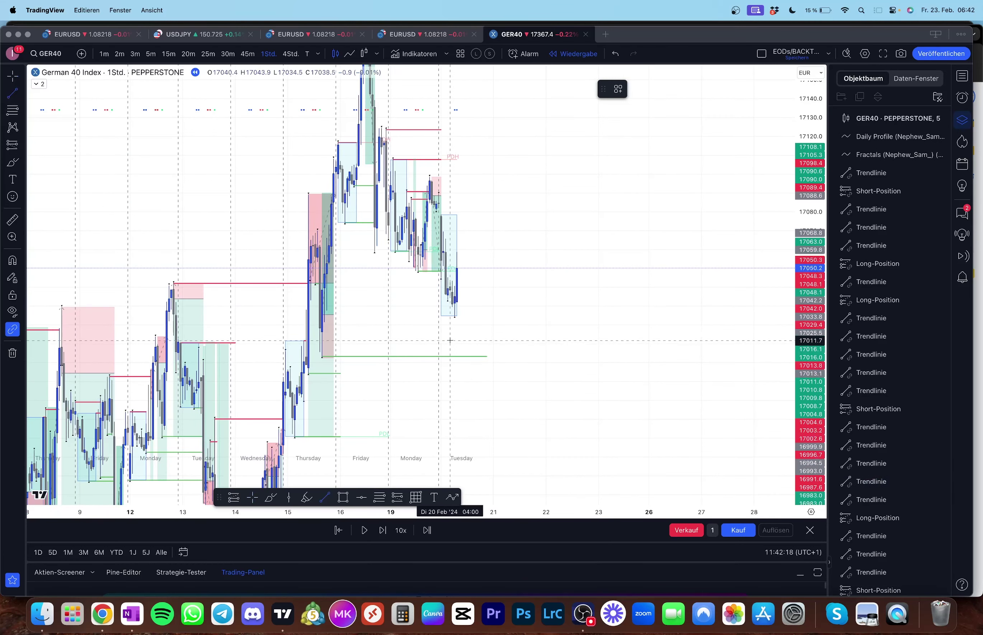
pyautogui.moveTo(456, 340); pyautogui.dragTo(511, 323)
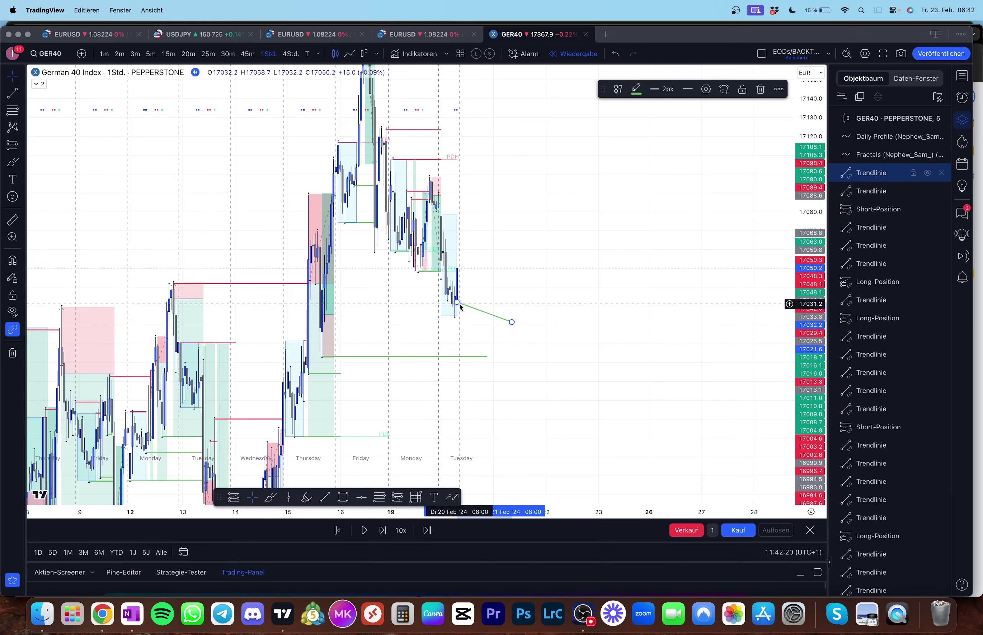
pyautogui.moveTo(456, 302); pyautogui.dragTo(454, 316)
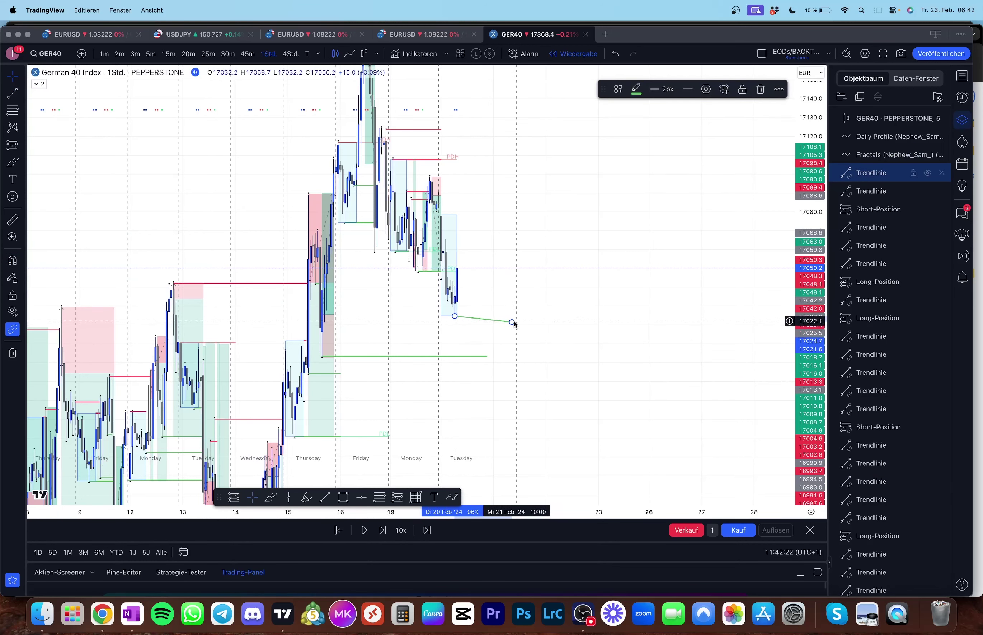
pyautogui.moveTo(514, 322); pyautogui.dragTo(494, 356)
pyautogui.click(516, 334)
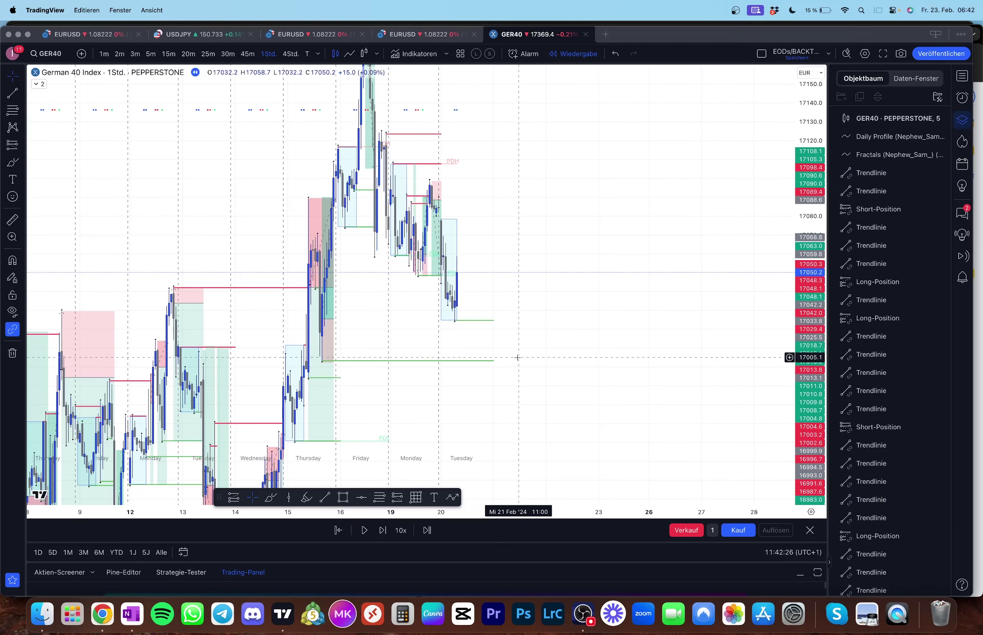
# Step: Draw red levels at about 17078 and 17089, then return to 5-minute candles
pyautogui.hotkey('alt', 't')
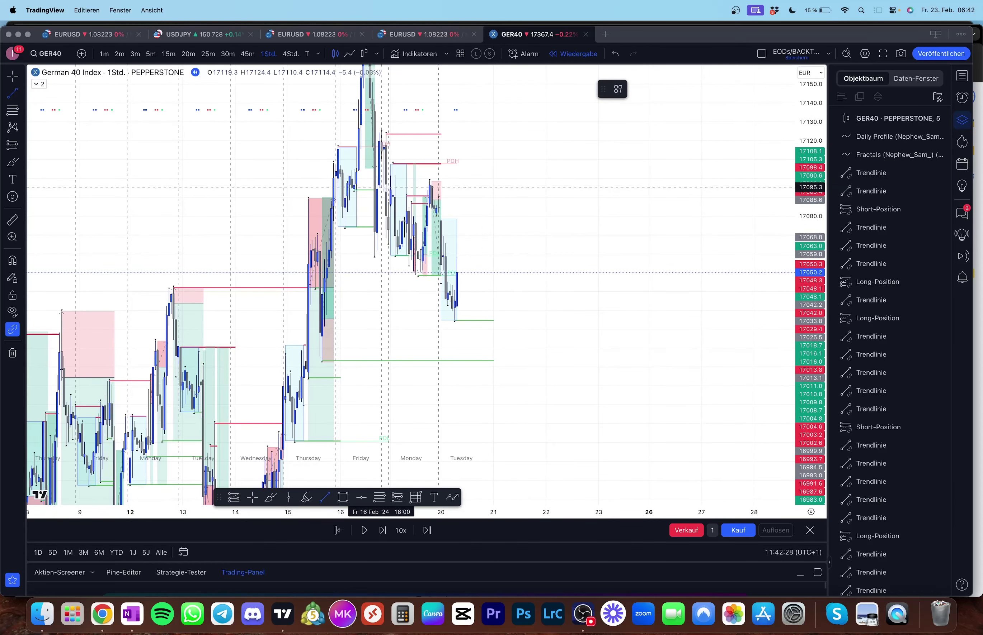
pyautogui.click(441, 218)
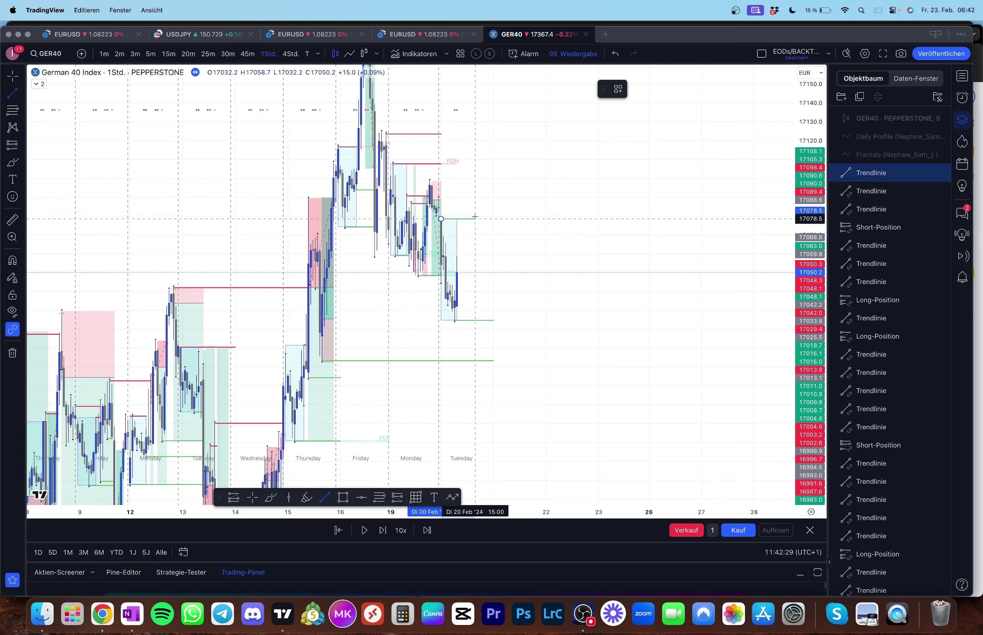
pyautogui.click(495, 219)
pyautogui.click(636, 89)
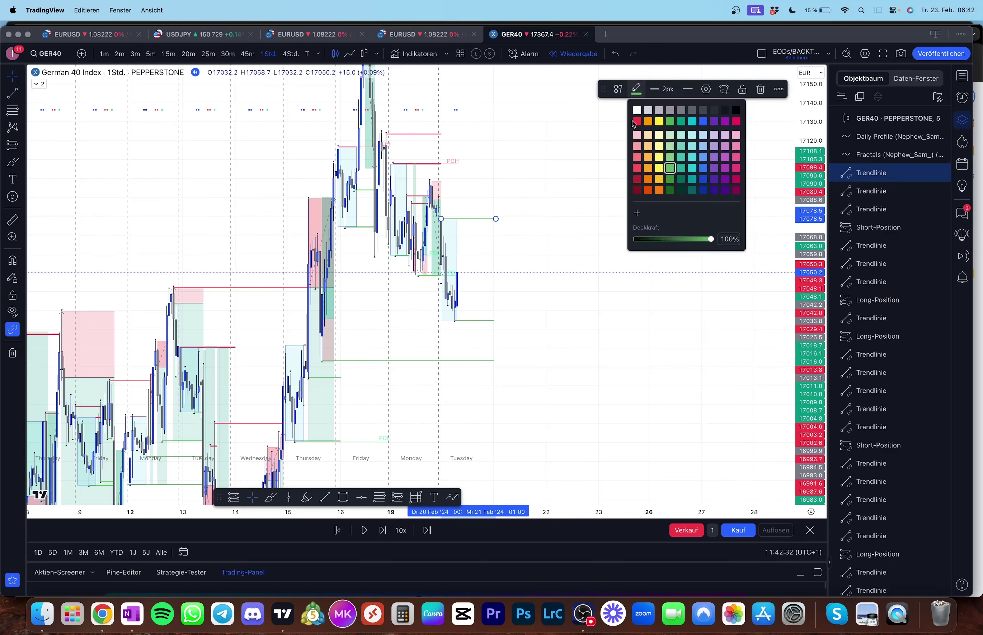
pyautogui.click(637, 168)
pyautogui.hotkey('alt', 't')
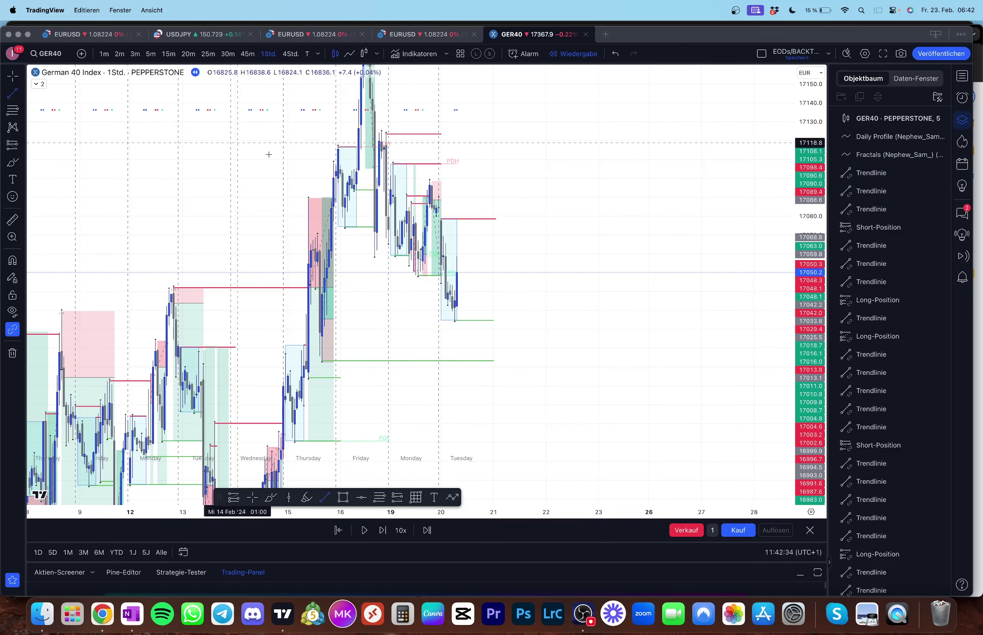
pyautogui.click(439, 198)
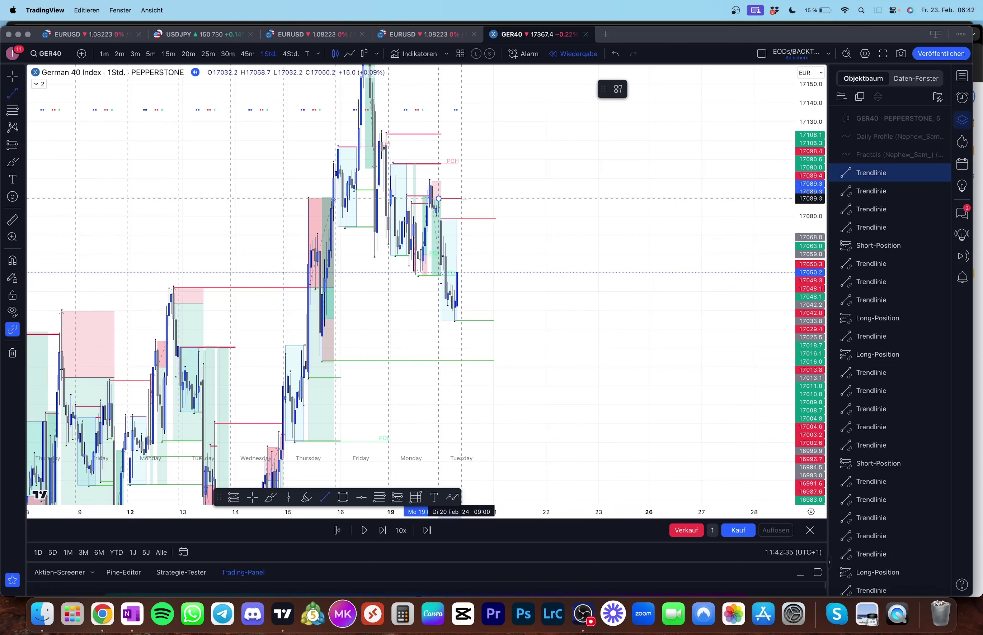
pyautogui.click(495, 201)
pyautogui.click(199, 79)
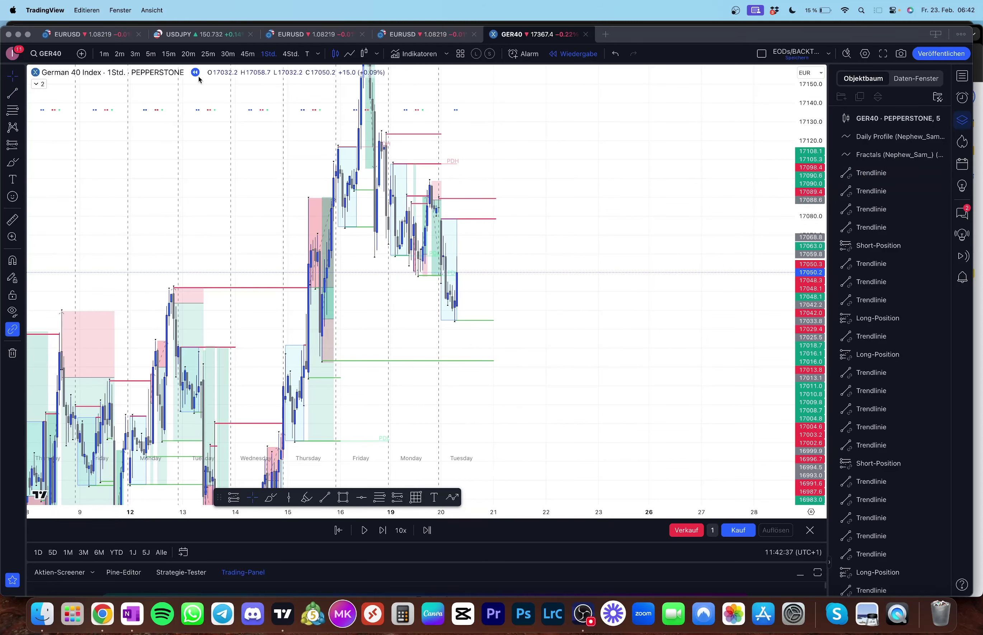
pyautogui.click(154, 54)
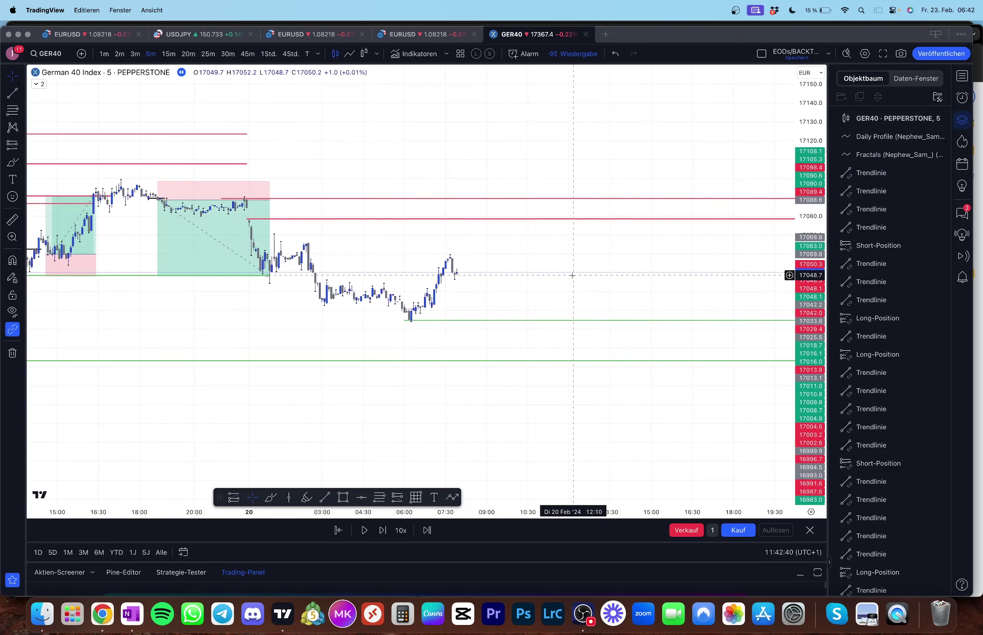
# Step: Advance the replay three more steps to show the latest candles
pyautogui.scroll(-5, 572, 275)
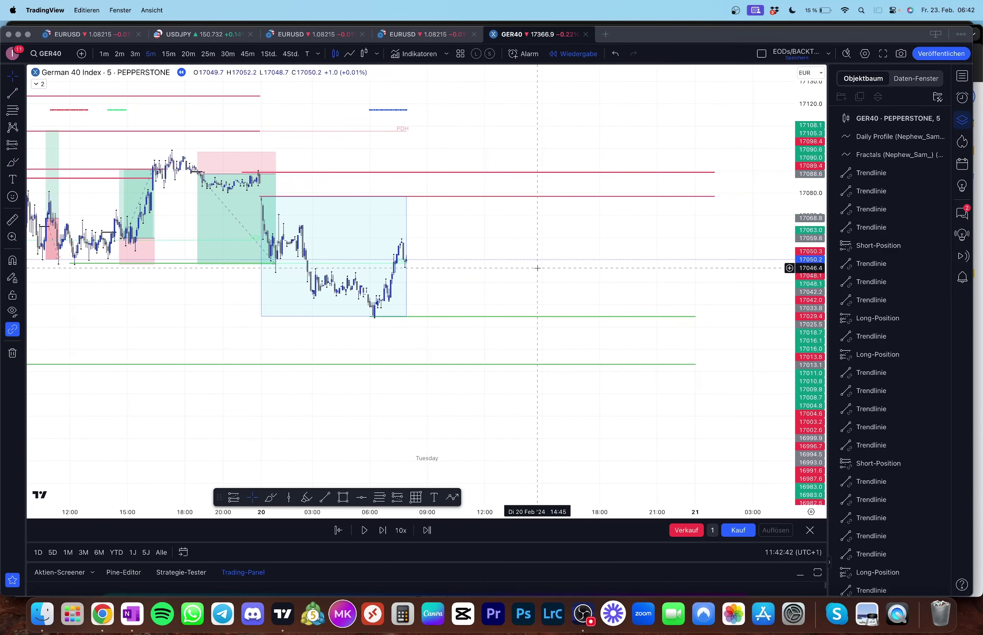
pyautogui.moveTo(544, 269); pyautogui.dragTo(569, 282)
pyautogui.hotkey('shift', 'Right')
pyautogui.hotkey('shift', 'Right')
pyautogui.hotkey('shift', 'Right')
pyautogui.hotkey('shift', 'Right')
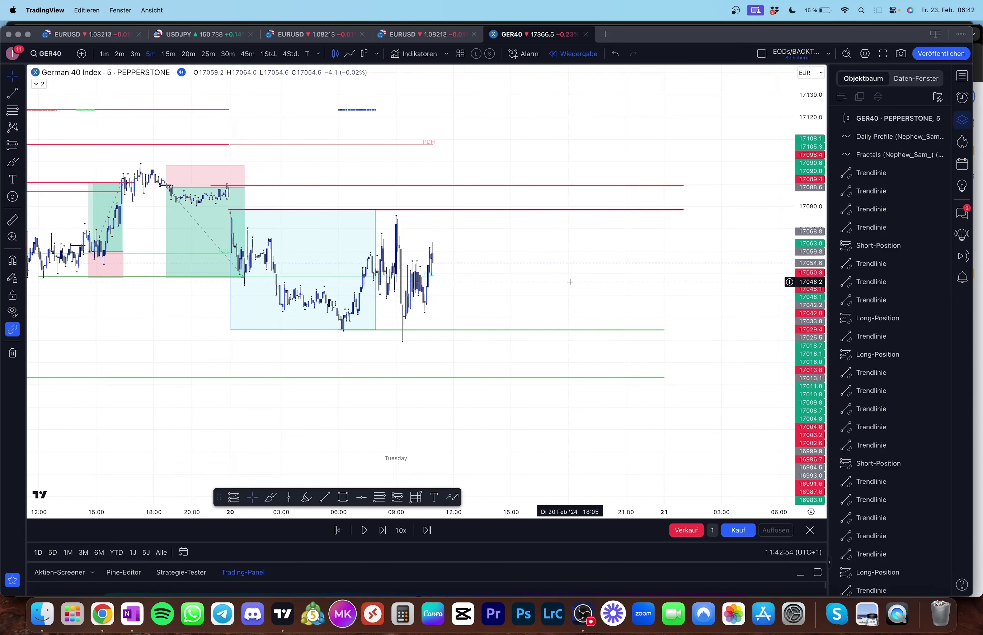
pyautogui.hotkey('shift', 'Right')
pyautogui.hotkey('shift', 'Right')
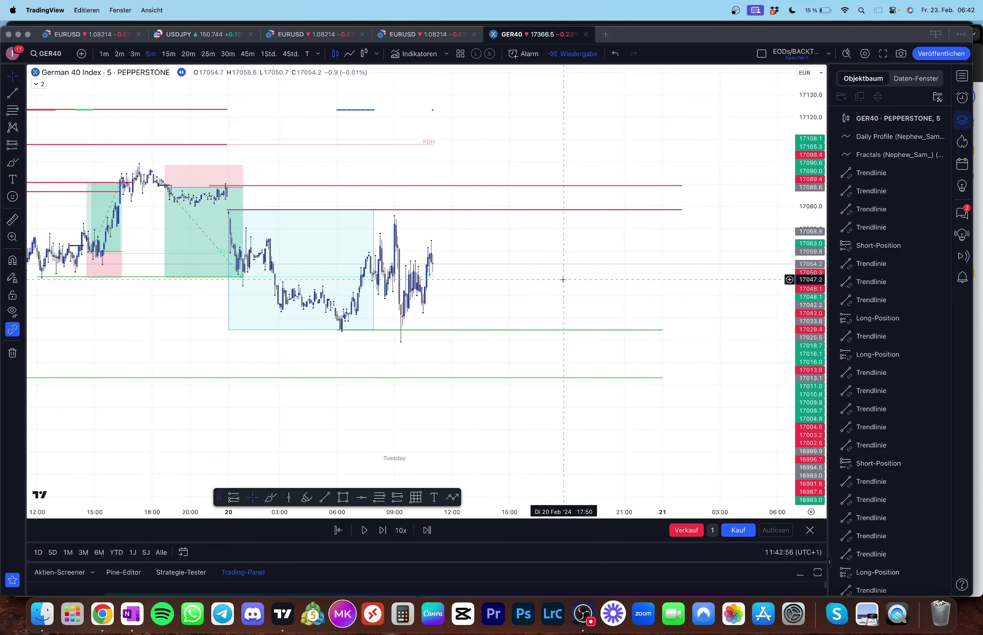
pyautogui.hotkey('shift', 'Right')
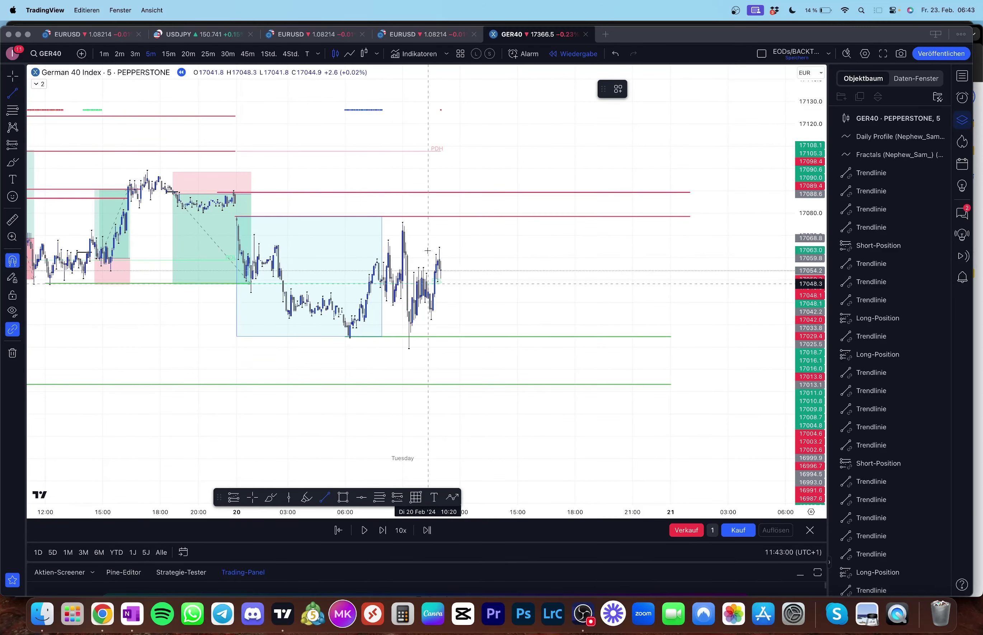
# Step: Draw a short black trendline beside the latest candles
pyautogui.moveTo(426, 275); pyautogui.dragTo(439, 275)
pyautogui.click(636, 90)
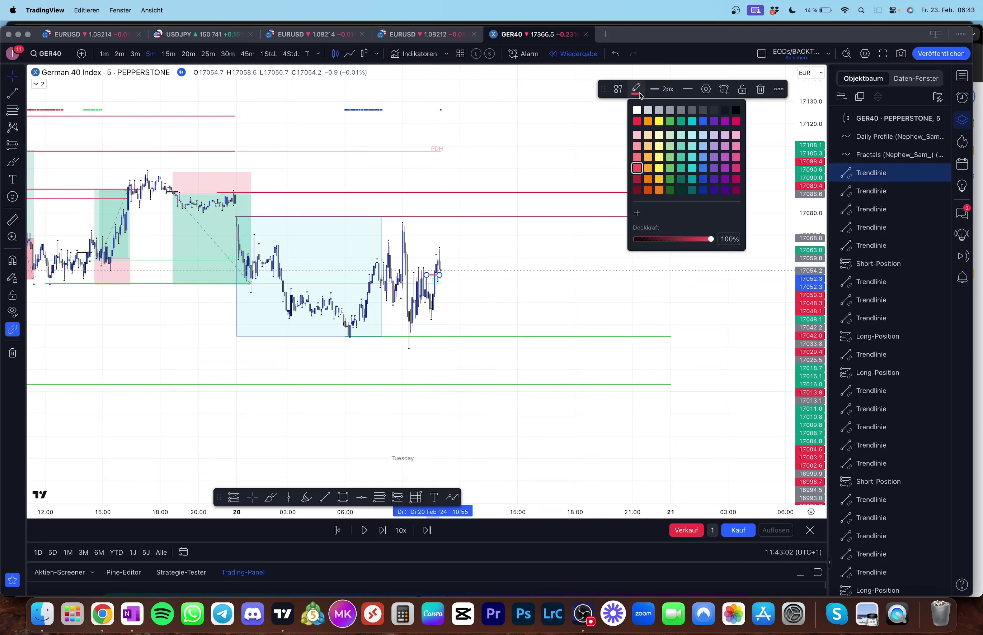
pyautogui.click(725, 110)
pyautogui.click(623, 221)
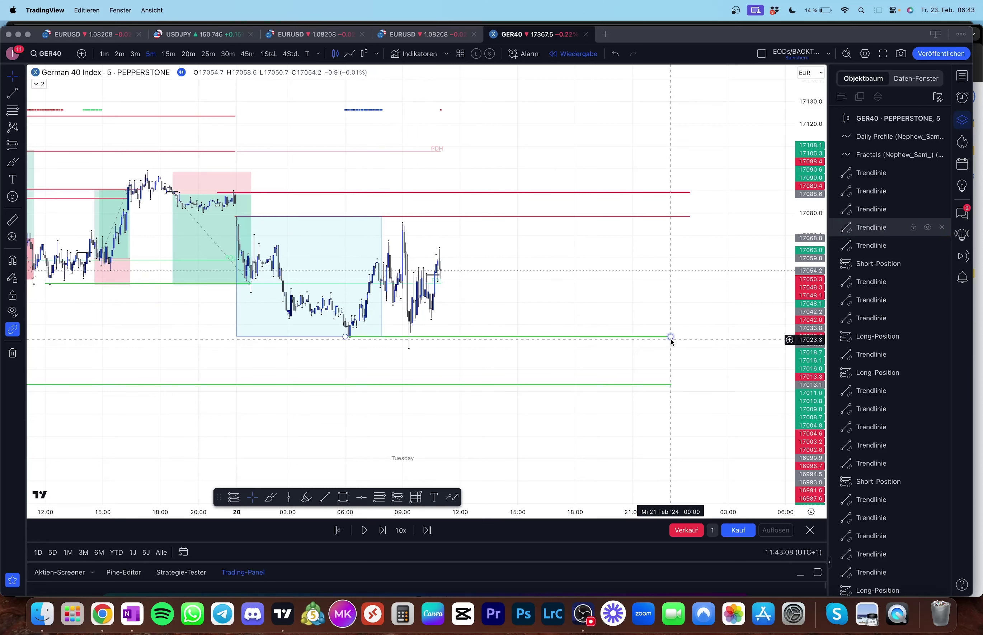
# Step: Shorten the green 17034 level to end around 09:40 Tuesday, where price dips below it
pyautogui.moveTo(670, 337); pyautogui.dragTo(410, 337)
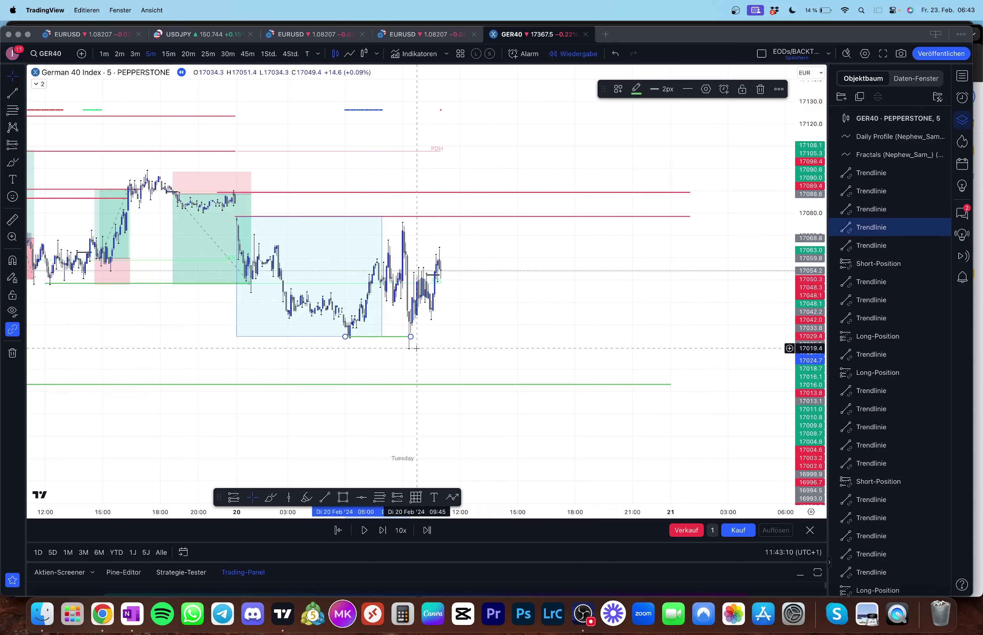
pyautogui.click(416, 349)
pyautogui.scroll(3, 258, 299)
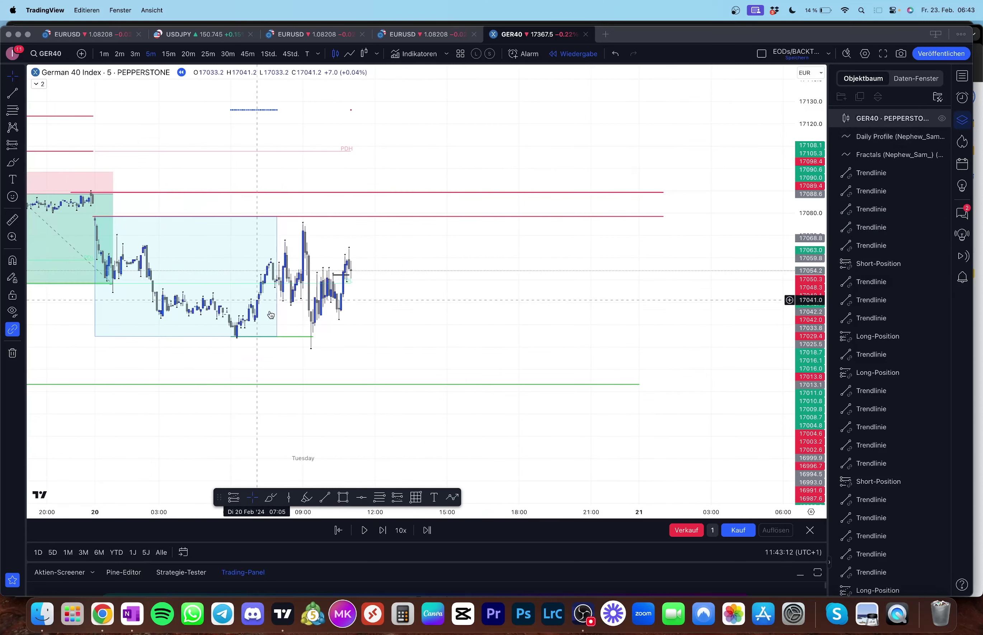
pyautogui.hscroll(-4, 270, 315)
pyautogui.hscroll(-1, 373, 263)
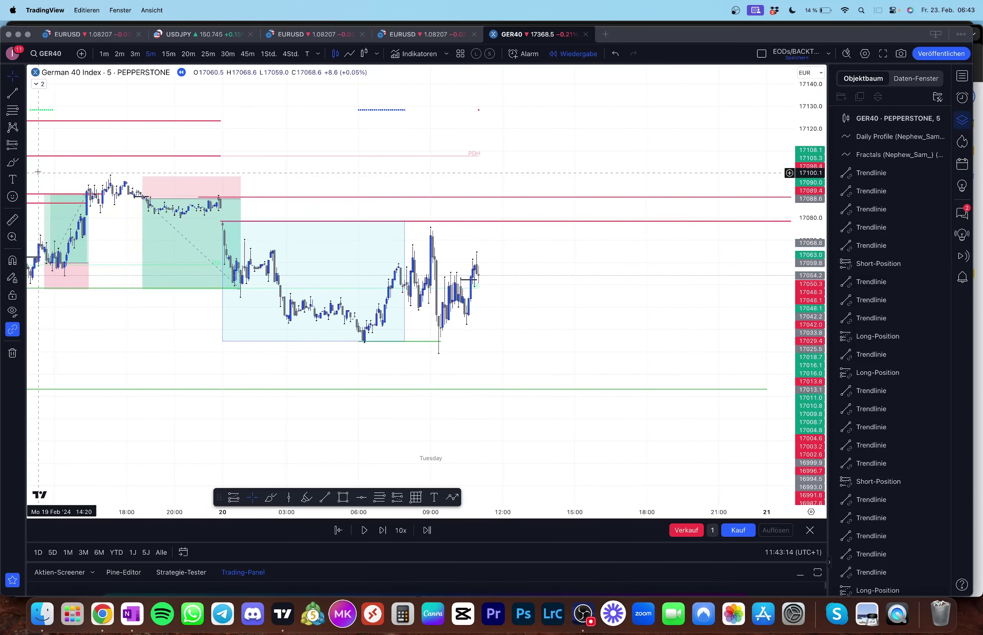
pyautogui.click(22, 149)
pyautogui.click(58, 157)
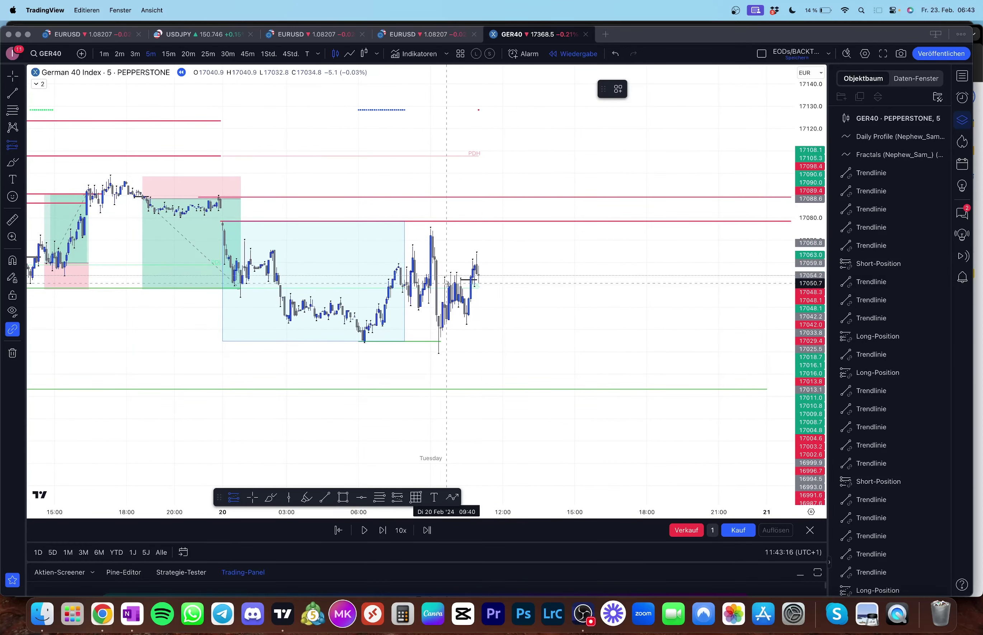
# Step: Place a long position at the latest candle with a lower stop and a target near 17088
pyautogui.click(471, 275)
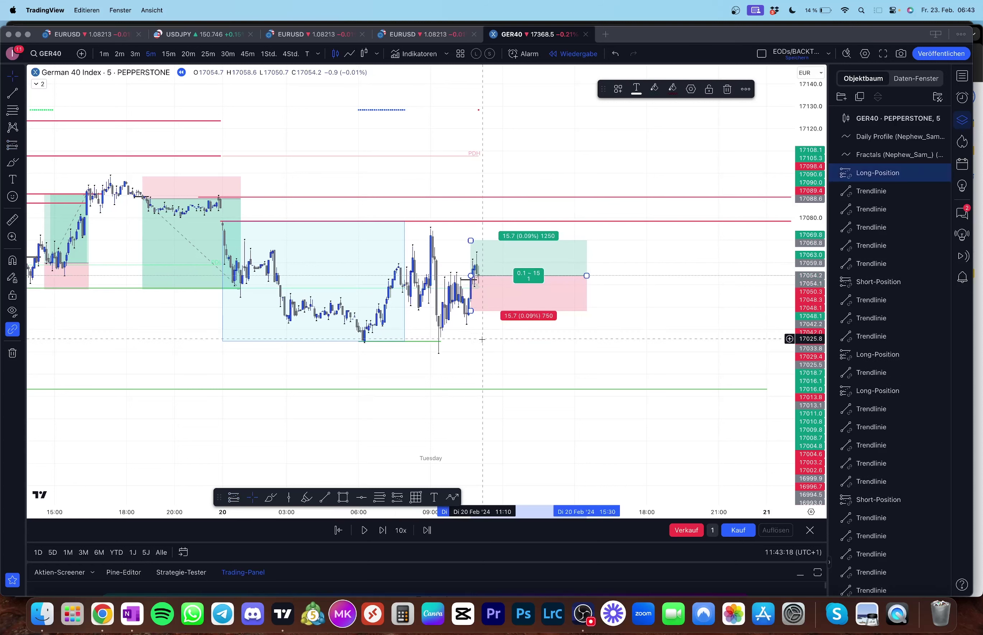
pyautogui.moveTo(471, 312); pyautogui.dragTo(470, 354)
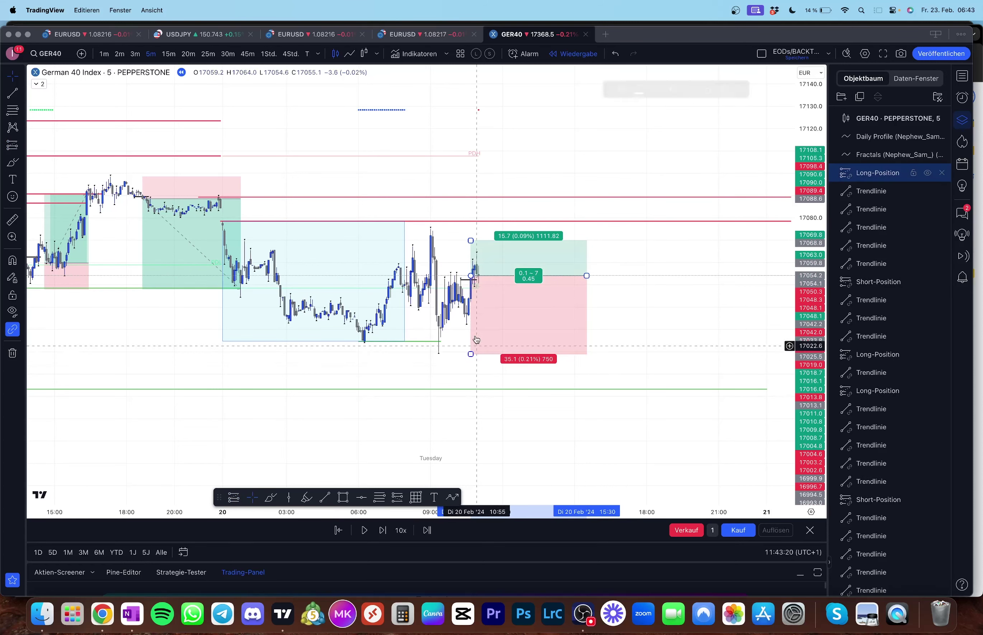
pyautogui.moveTo(470, 240); pyautogui.dragTo(470, 197)
pyautogui.click(657, 239)
pyautogui.scroll(-3, 658, 255)
pyautogui.moveTo(657, 260); pyautogui.dragTo(543, 266)
# Step: Draw a 0/0.5/1 Fib retracement and lower the long's entry to the 0.5 level at 17042.8
pyautogui.click(12, 111)
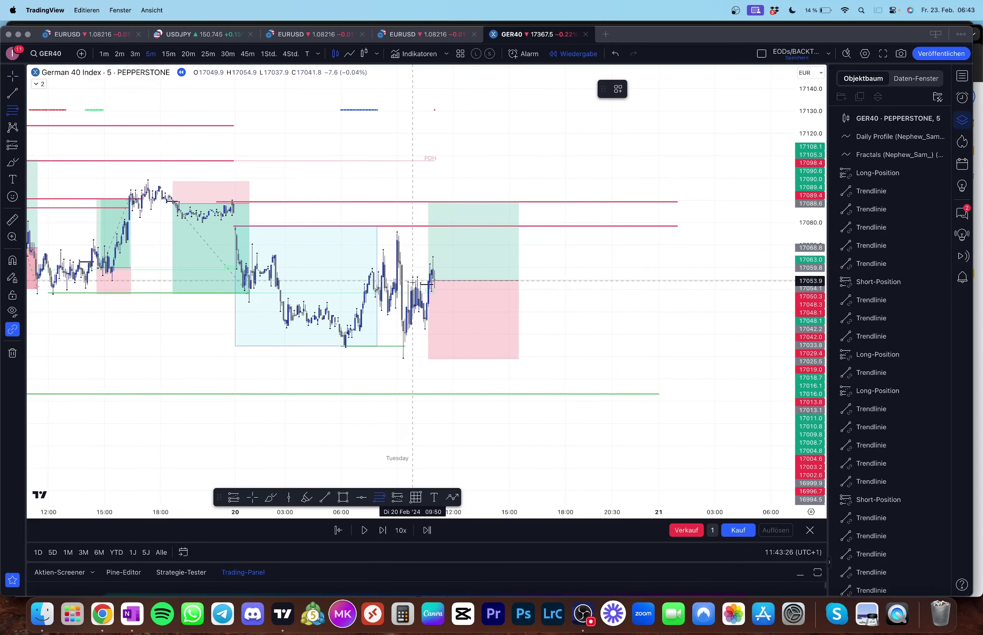
pyautogui.click(397, 356)
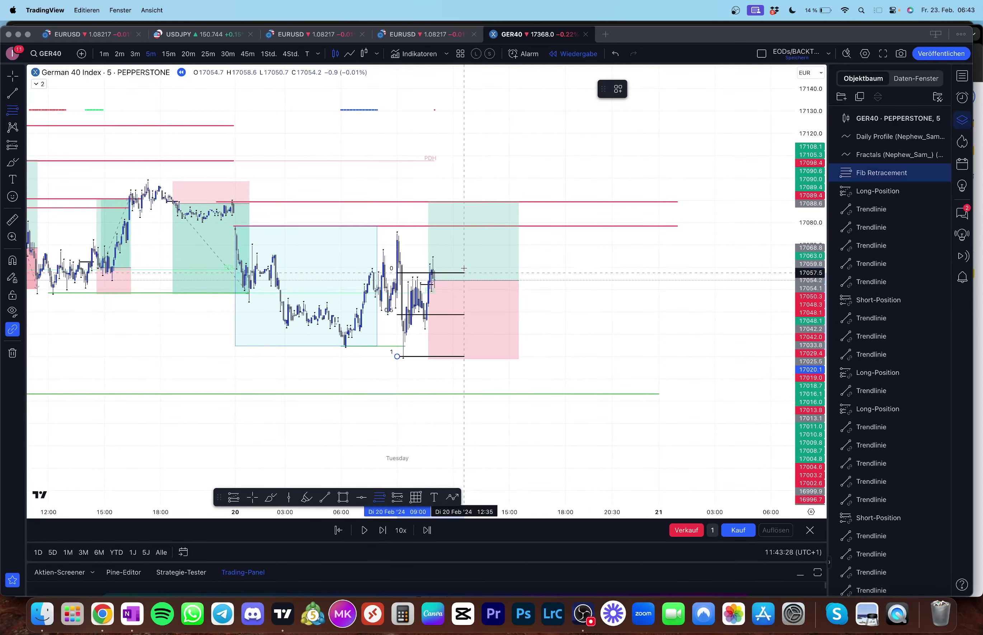
pyautogui.click(464, 258)
pyautogui.doubleClick(429, 279)
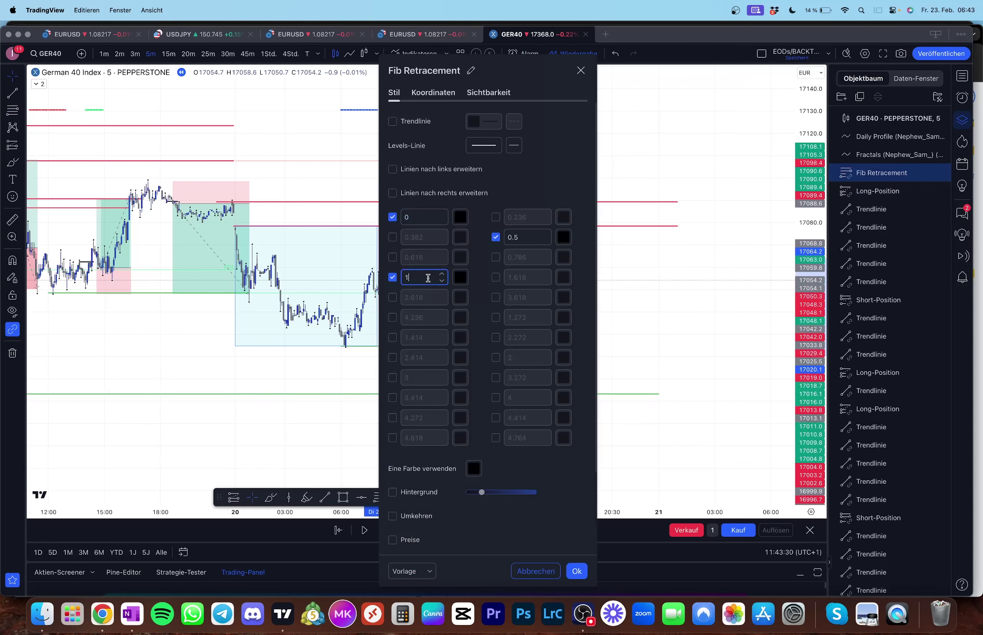
pyautogui.press('Escape')
pyautogui.click(429, 285)
pyautogui.moveTo(432, 280); pyautogui.dragTo(429, 308)
pyautogui.click(362, 316)
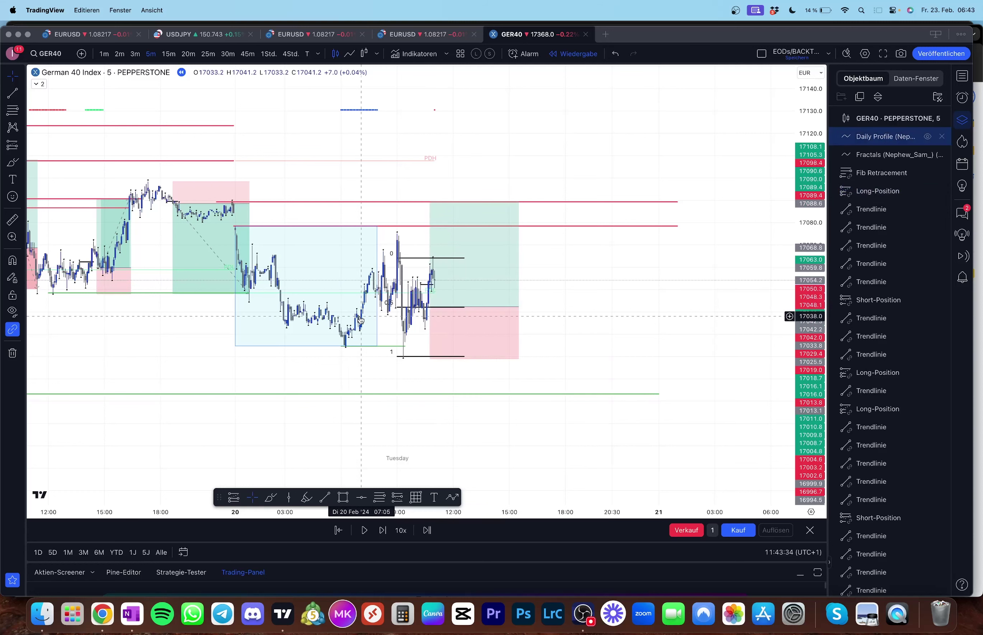
# Step: Step the replay forward five times through the 20 Feb morning and view it on 1-hour candles
pyautogui.hotkey('shift', 'Right')
pyautogui.hotkey('shift', 'Right')
pyautogui.hotkey('shift', 'Right')
pyautogui.hotkey('shift', 'Right')
pyautogui.hotkey('shift', 'Right')
pyautogui.hotkey('shift', 'Right')
pyautogui.hotkey('shift', 'Right')
pyautogui.hotkey('shift', 'Right')
pyautogui.hotkey('shift', 'Right')
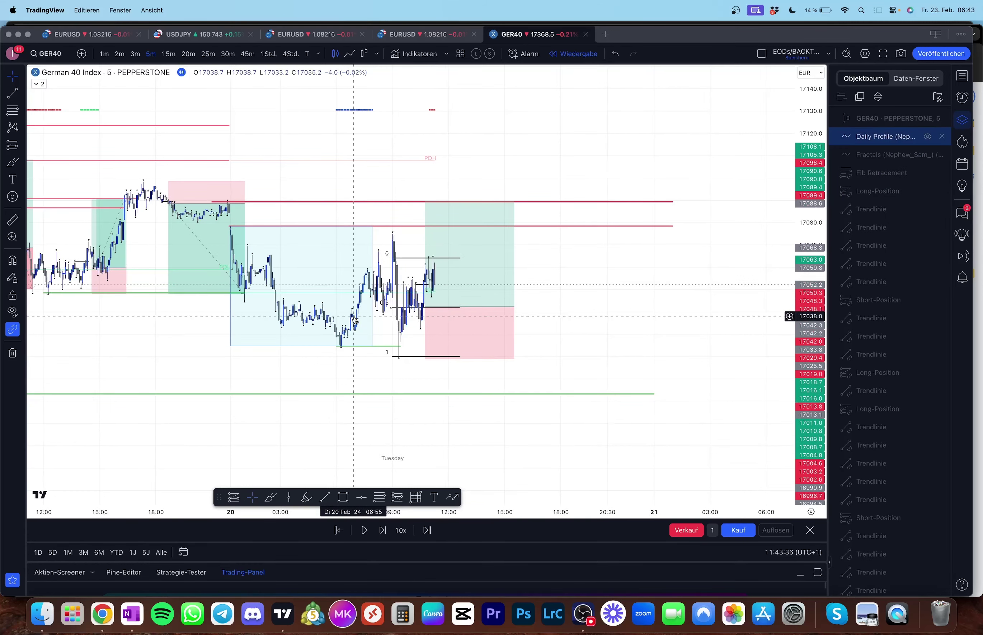
pyautogui.hotkey('shift', 'Right')
pyautogui.hotkey('shift', 'Right')
pyautogui.hotkey('shift', 'Right')
pyautogui.hotkey('shift', 'Right')
pyautogui.hotkey('shift', 'Right')
pyautogui.hotkey('shift', 'Right')
pyautogui.hotkey('shift', 'Right')
pyautogui.hotkey('shift', 'Right')
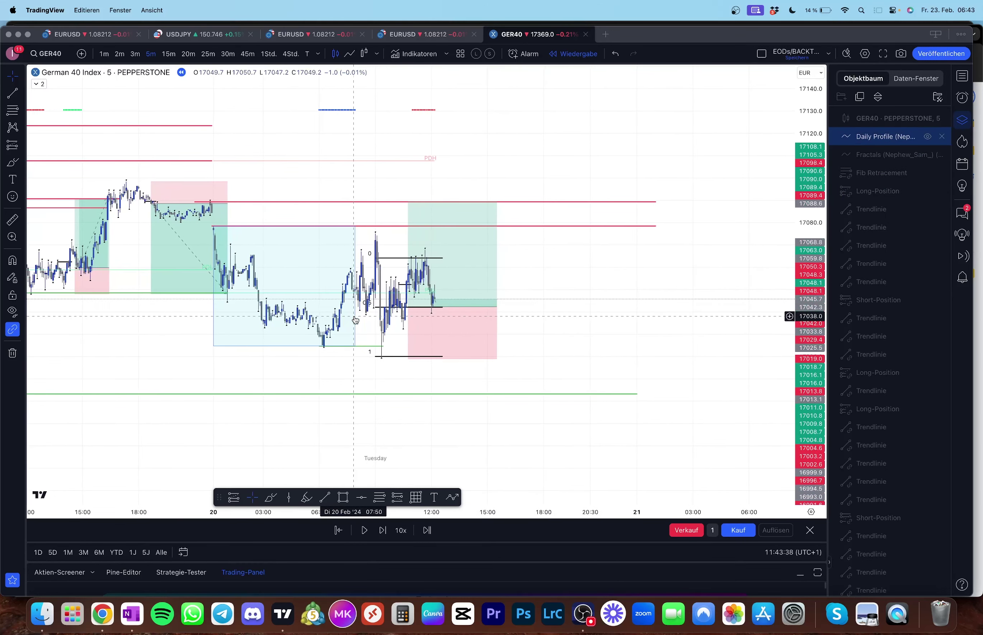
pyautogui.hotkey('shift', 'Right')
pyautogui.hotkey('shift', 'Right')
pyautogui.hotkey('shift', 'Right')
pyautogui.hotkey('shift', 'Right')
pyautogui.hotkey('shift', 'Right')
pyautogui.hotkey('shift', 'Right')
pyautogui.hotkey('shift', 'Right')
pyautogui.hotkey('shift', 'Right')
pyautogui.hotkey('shift', 'Right')
pyautogui.hotkey('shift', 'Right')
pyautogui.hotkey('shift', 'Right')
pyautogui.hotkey('shift', 'Right')
pyautogui.hotkey('shift', 'Right')
pyautogui.hotkey('shift', 'Right')
pyautogui.hotkey('shift', 'Right')
pyautogui.hotkey('shift', 'Right')
pyautogui.hotkey('shift', 'Right')
pyautogui.hotkey('shift', 'Right')
pyautogui.hotkey('shift', 'Right')
pyautogui.hotkey('shift', 'Right')
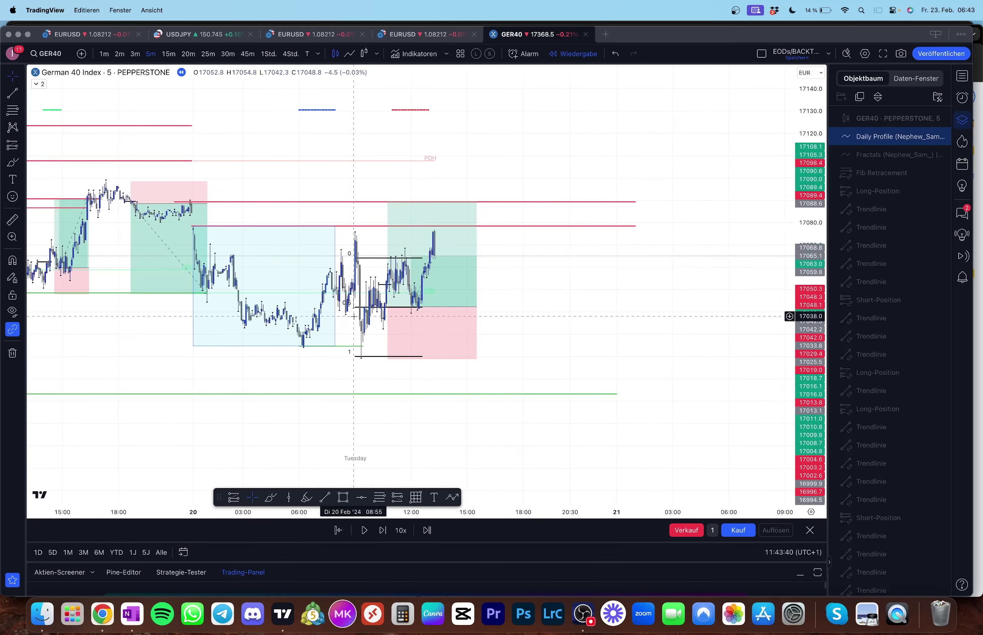
pyautogui.hotkey('shift', 'Right')
pyautogui.hotkey('shift', 'Right')
pyautogui.hotkey('shift', 'Right')
pyautogui.hotkey('shift', 'Right')
pyautogui.hotkey('shift', 'Right')
pyautogui.hotkey('shift', 'Right')
pyautogui.hotkey('shift', 'Right')
pyautogui.hotkey('shift', 'Right')
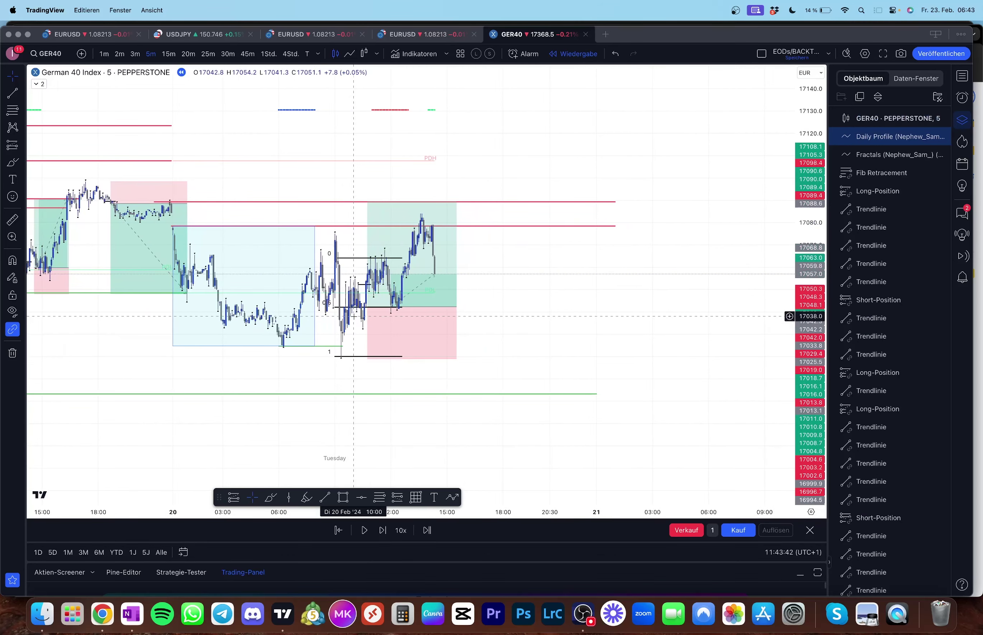
pyautogui.hotkey('shift', 'Right')
pyautogui.hotkey('shift', 'Right')
pyautogui.hotkey('shift', 'Right')
pyautogui.hotkey('shift', 'Right')
pyautogui.hotkey('shift', 'Right')
pyautogui.hotkey('shift', 'Right')
pyautogui.hotkey('shift', 'Right')
pyautogui.hotkey('shift', 'Right')
pyautogui.hotkey('shift', 'Right')
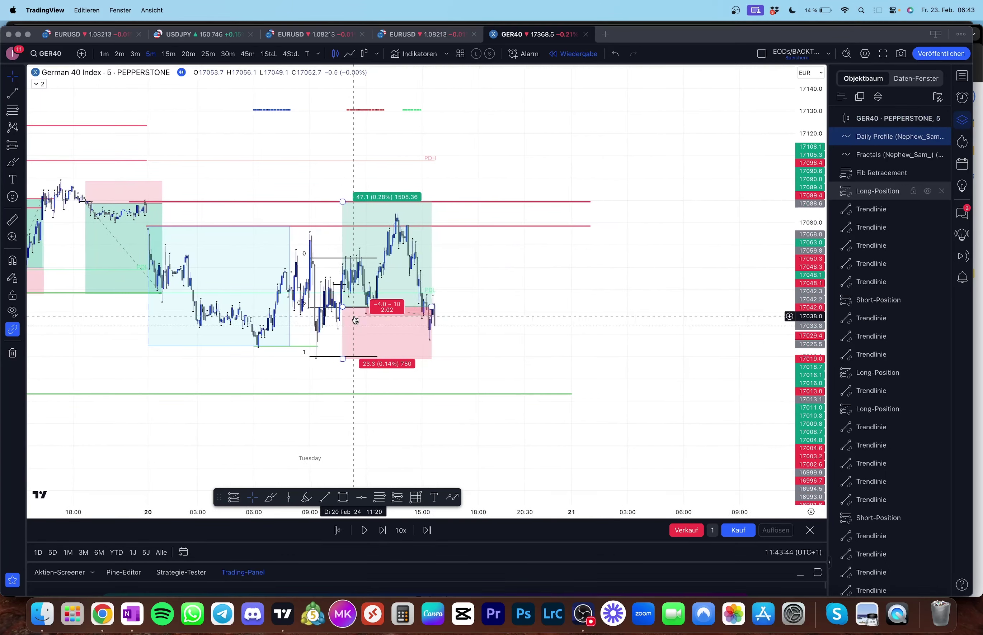
pyautogui.click(269, 54)
pyautogui.moveTo(472, 275); pyautogui.dragTo(605, 261)
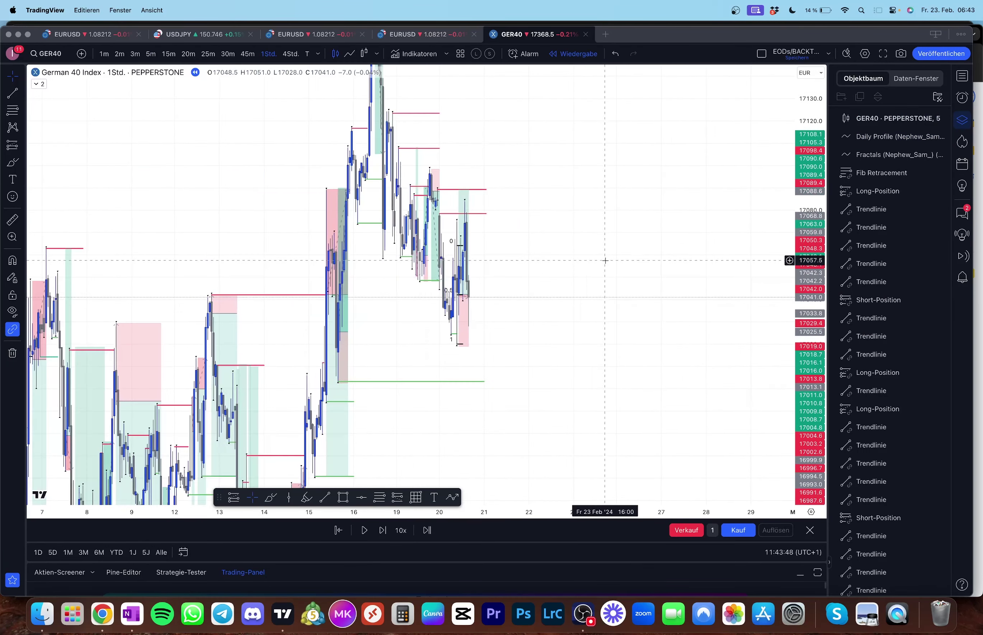
pyautogui.scroll(5, 569, 257)
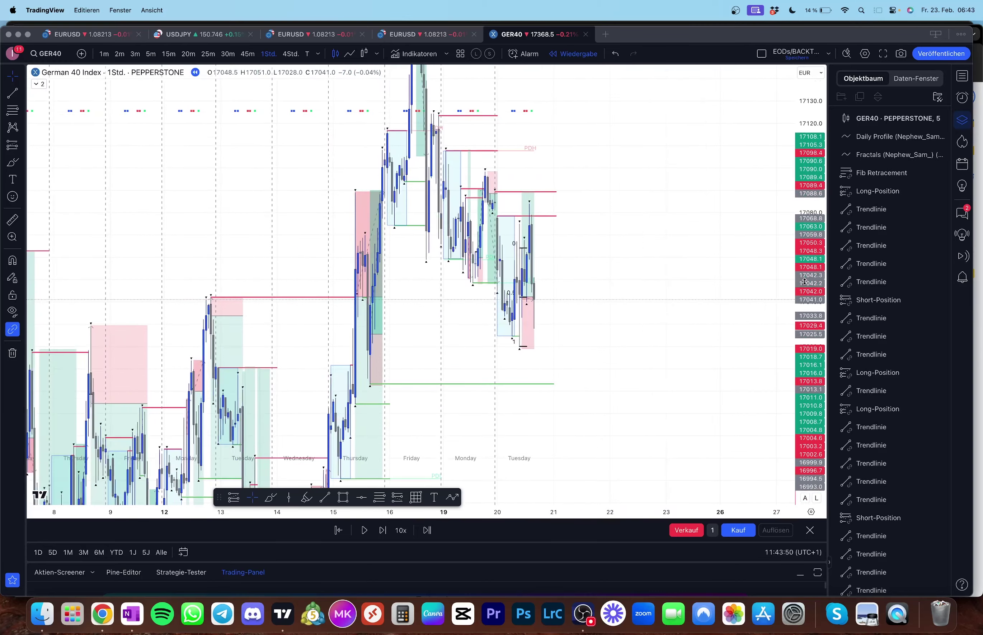
pyautogui.moveTo(548, 283); pyautogui.dragTo(640, 282)
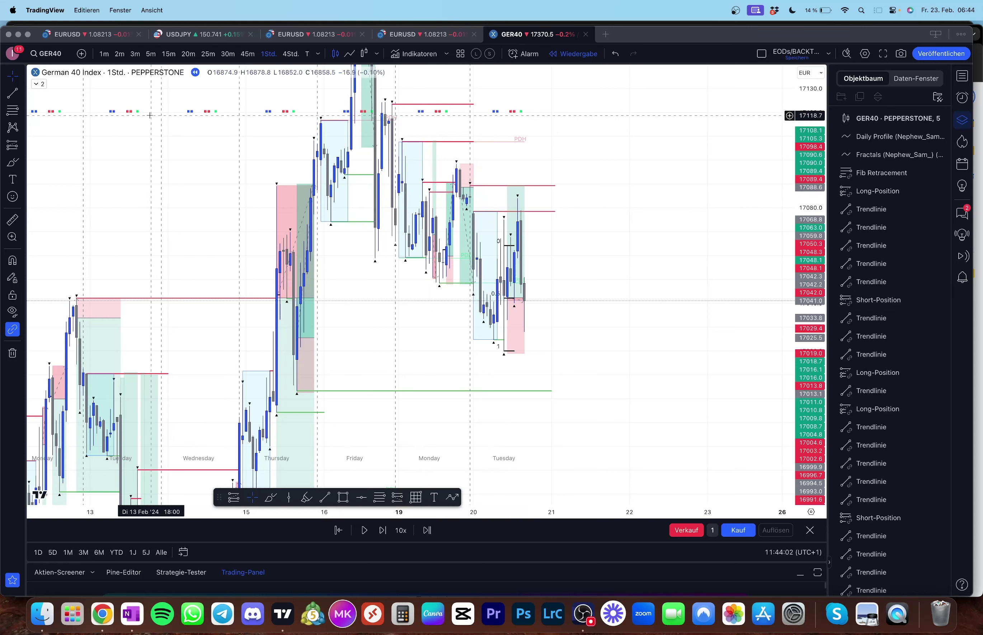
# Step: Draw two short trendlines marking the latest highs
pyautogui.moveTo(400, 370); pyautogui.dragTo(321, 337)
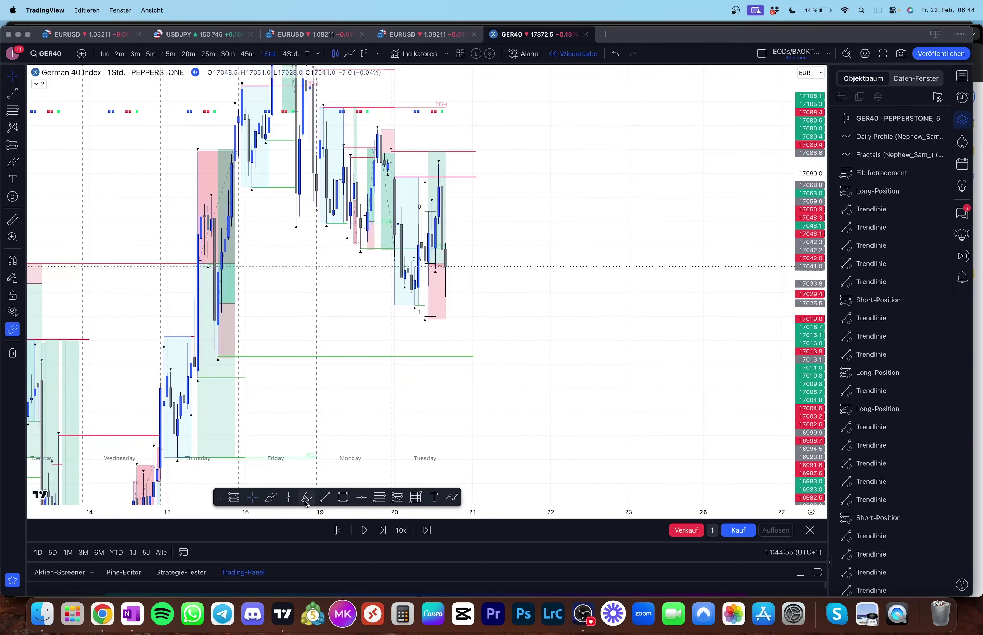
pyautogui.click(324, 498)
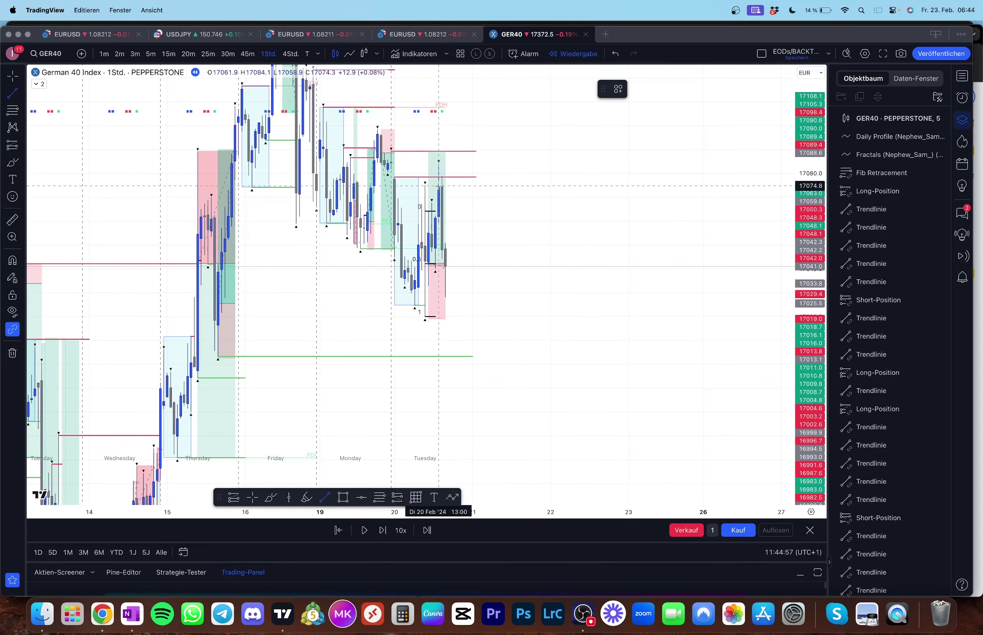
pyautogui.moveTo(431, 202); pyautogui.dragTo(442, 202)
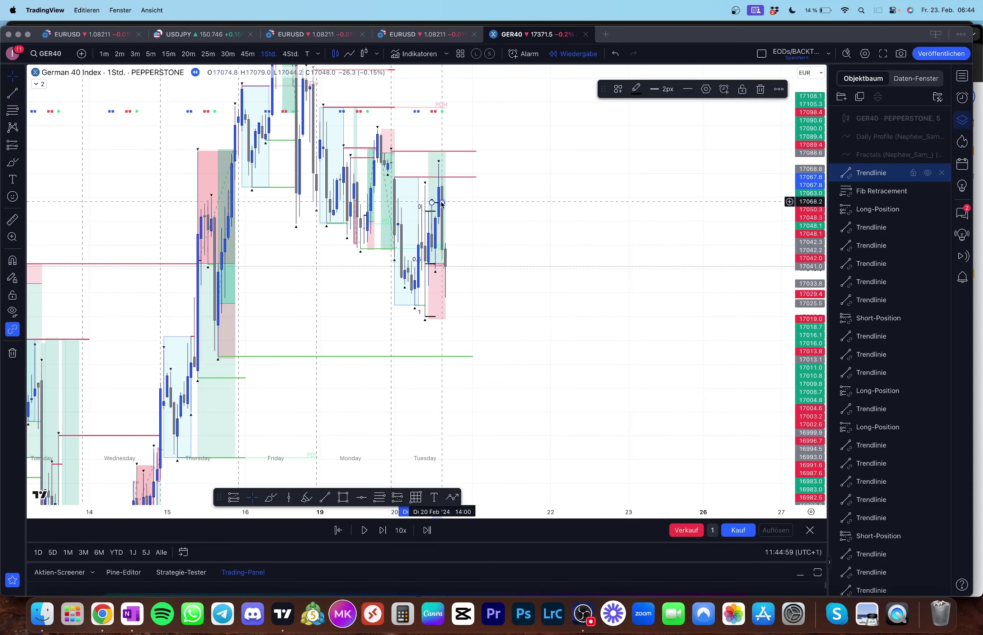
pyautogui.click(635, 89)
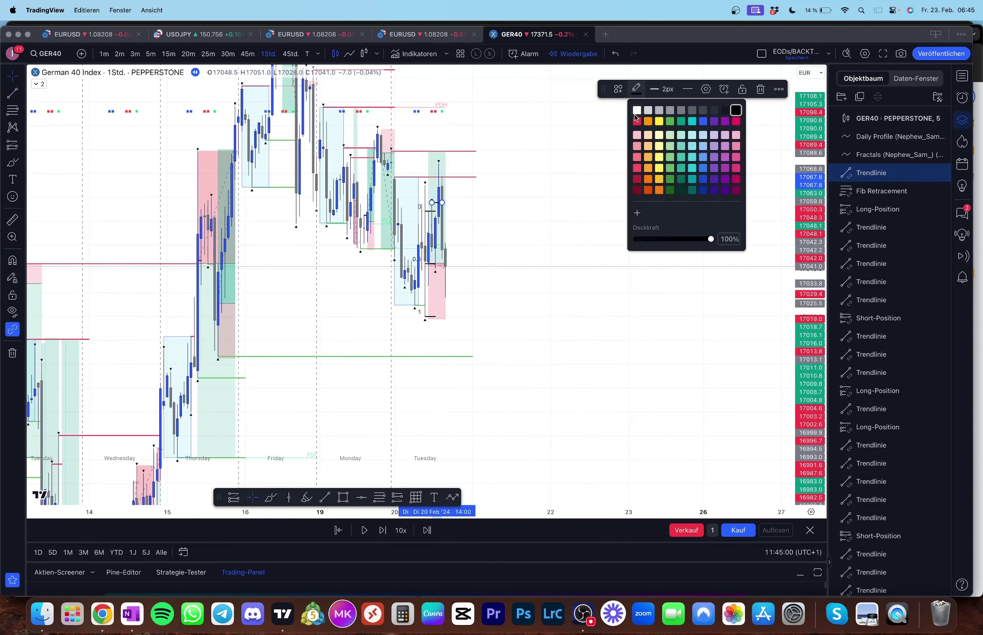
pyautogui.click(630, 180)
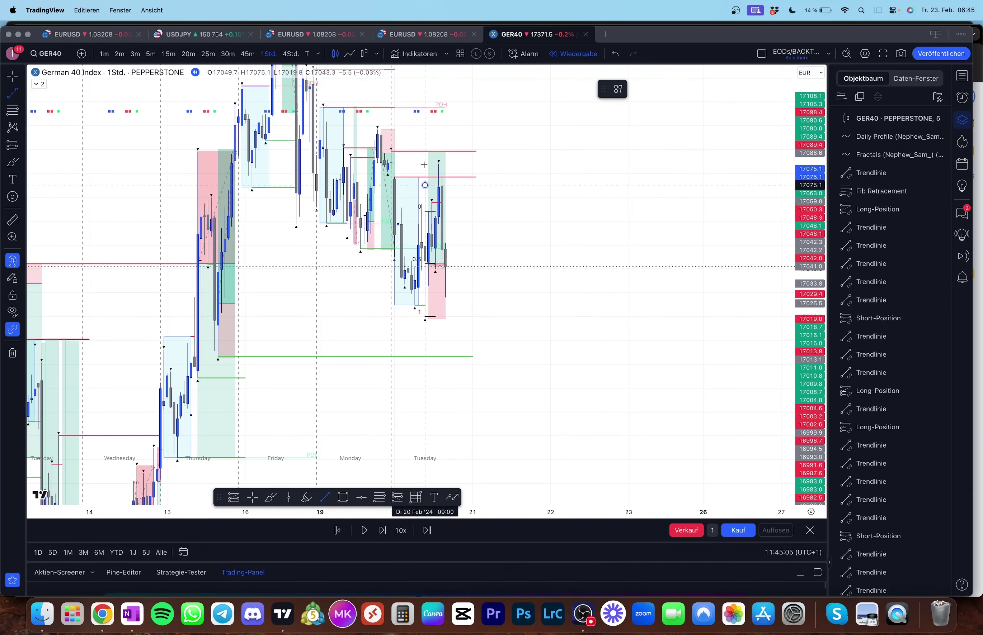
pyautogui.click(424, 184)
pyautogui.keyDown('shift'); pyautogui.click(440, 188); pyautogui.keyUp('shift')
pyautogui.moveTo(498, 214); pyautogui.dragTo(499, 247)
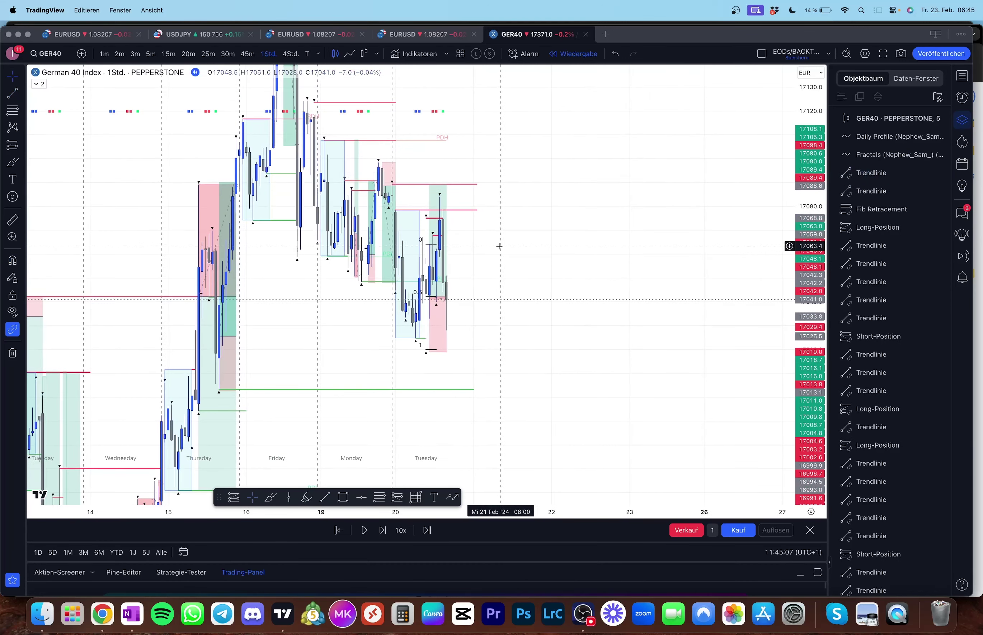
pyautogui.scroll(5, 500, 251)
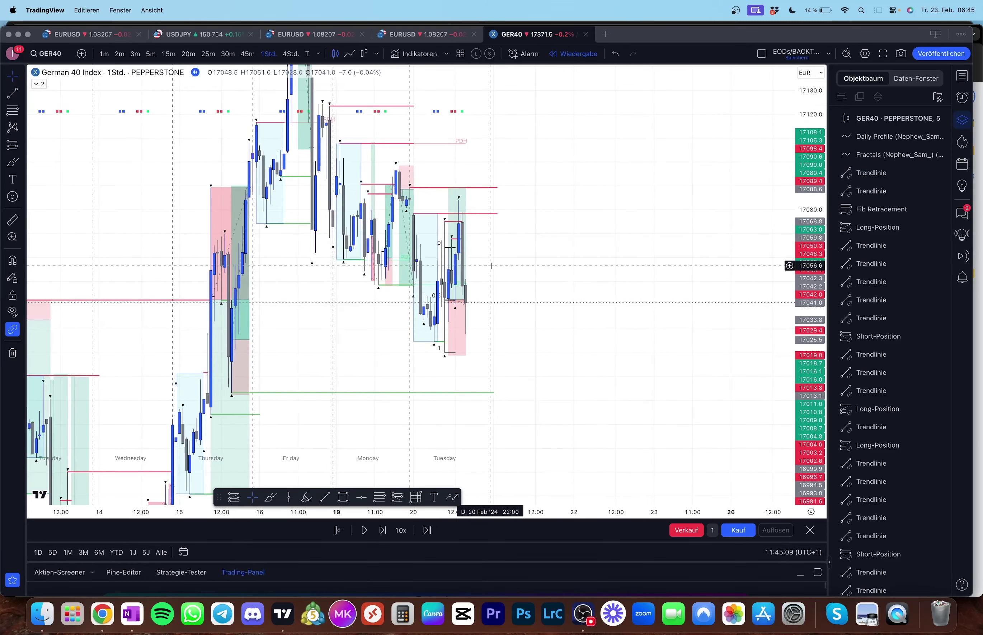
# Step: Extend the long position one bar right, shorten the red level, and switch to 5-minute bars
pyautogui.click(466, 287)
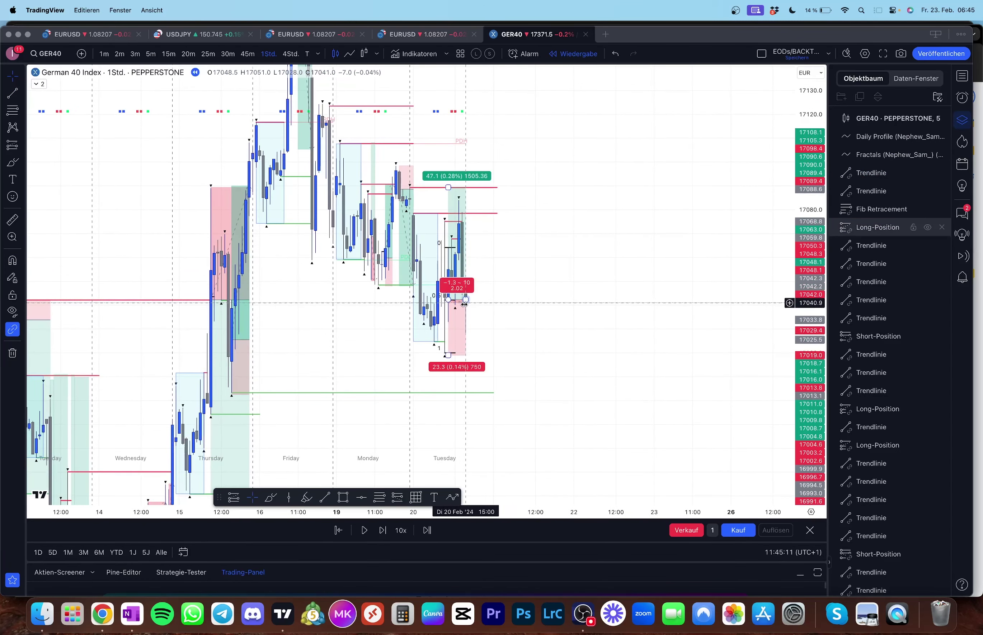
pyautogui.press('super+z')
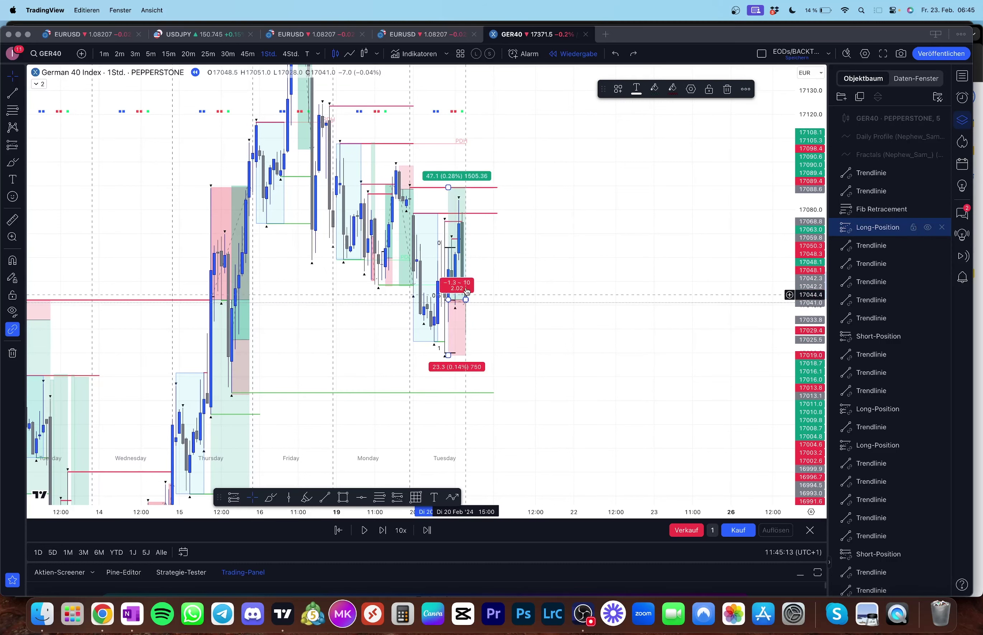
pyautogui.moveTo(466, 301); pyautogui.dragTo(491, 322)
pyautogui.click(482, 308)
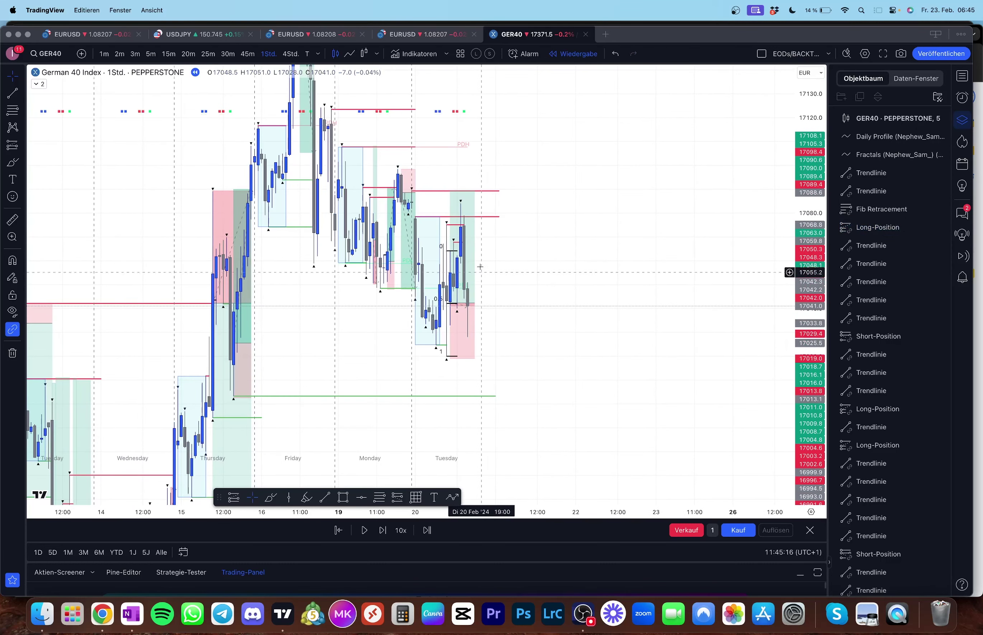
pyautogui.click(491, 217)
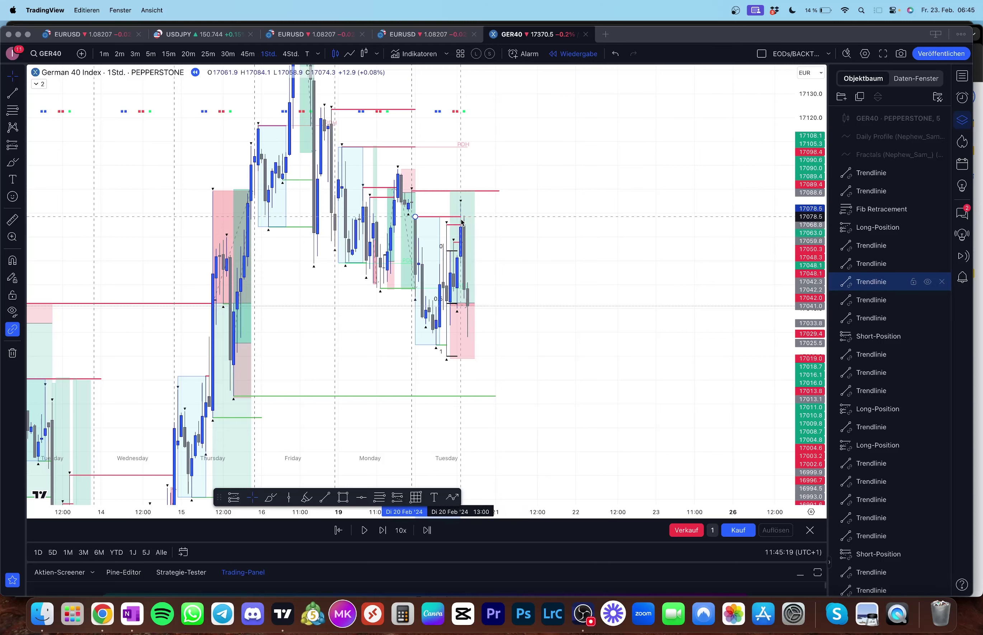
pyautogui.moveTo(462, 219); pyautogui.dragTo(461, 217)
pyautogui.click(151, 54)
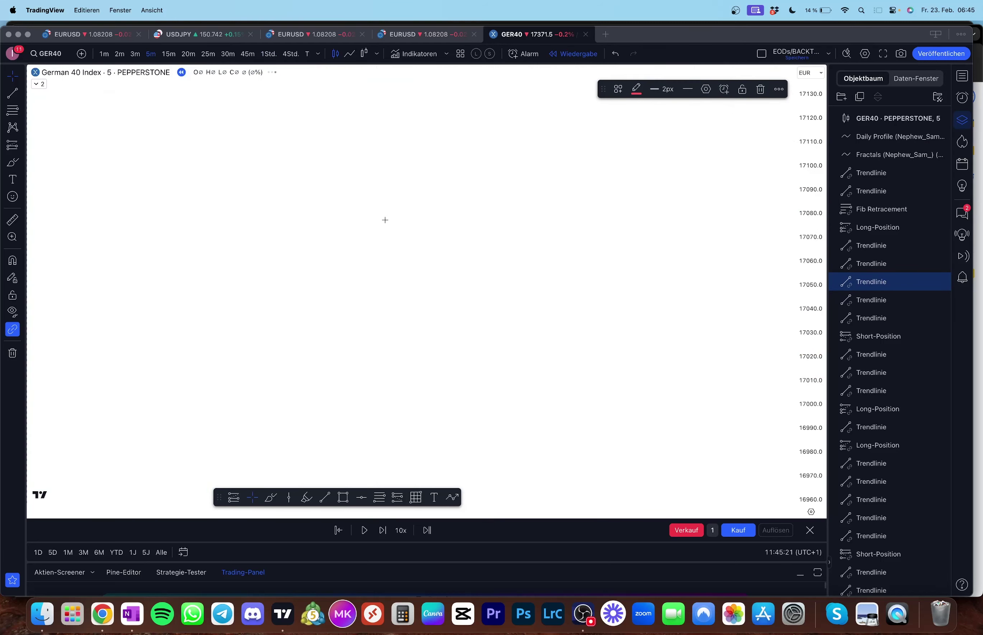
# Step: Shorten the red level lines by pulling their right endpoints left on the GER40 chart
pyautogui.click(487, 227)
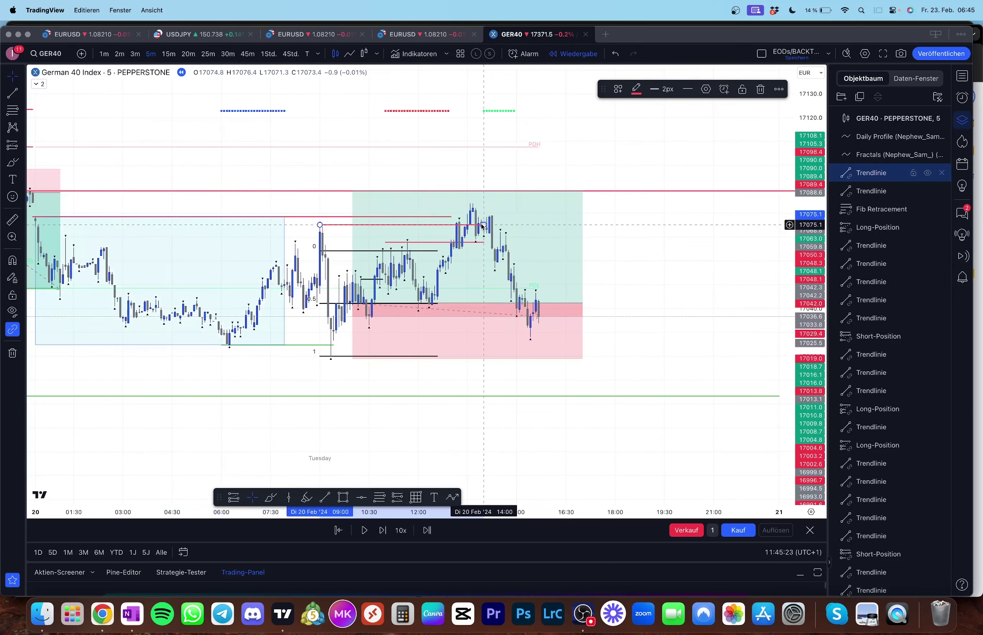
pyautogui.moveTo(484, 225); pyautogui.dragTo(451, 227)
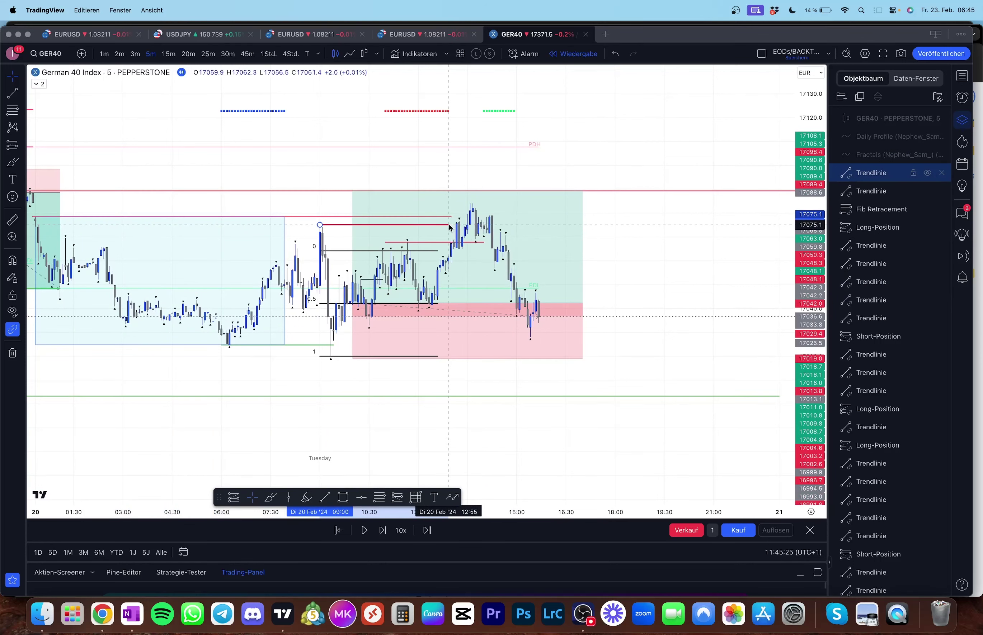
pyautogui.click(459, 243)
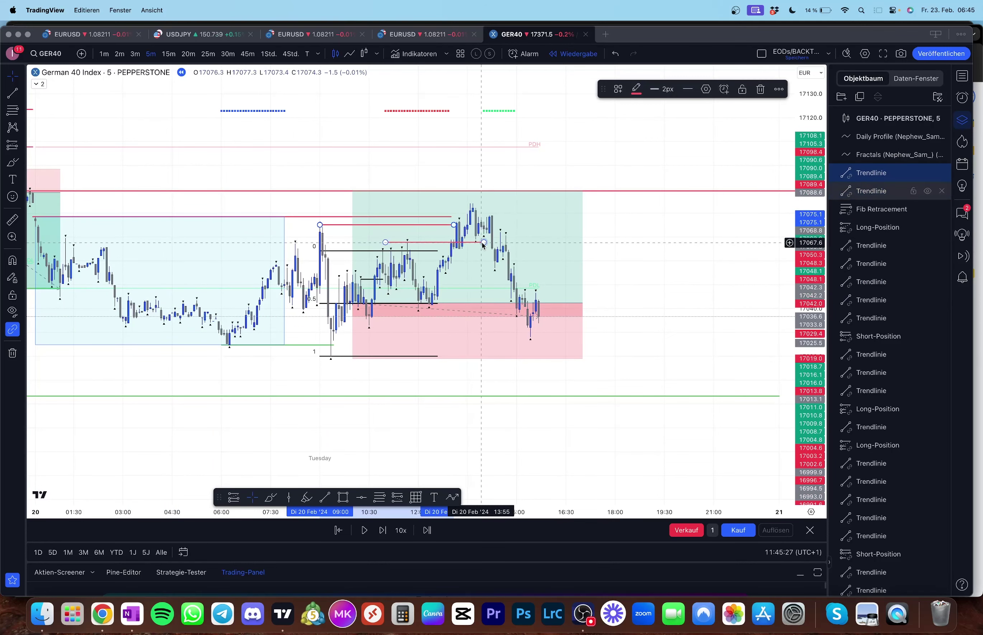
pyautogui.click(448, 217)
pyautogui.moveTo(470, 219); pyautogui.dragTo(470, 218)
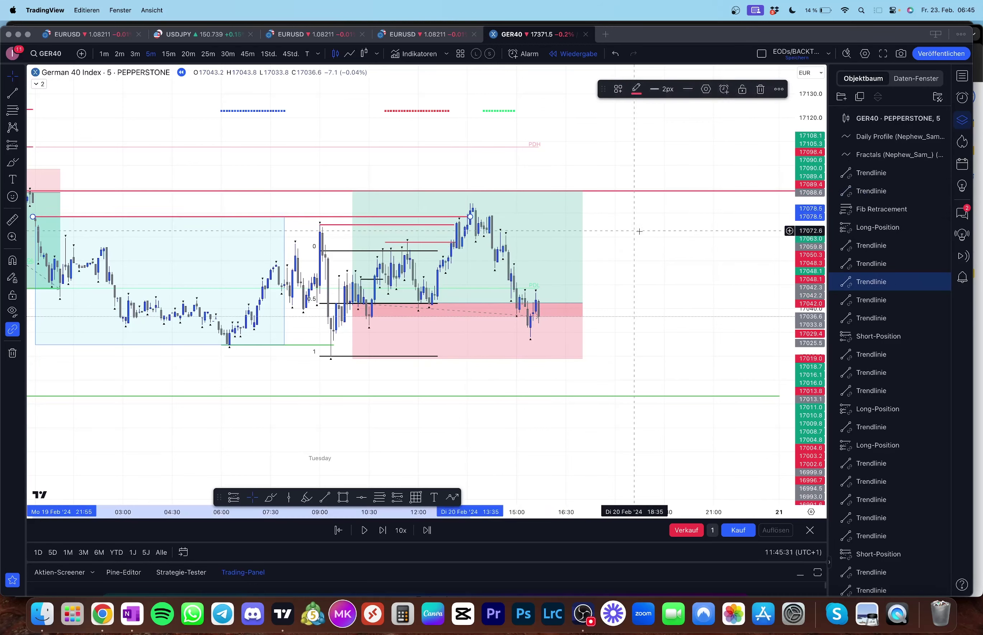
pyautogui.click(642, 231)
# Step: Reposition the chart view and review the long position
pyautogui.moveTo(800, 293); pyautogui.dragTo(798, 189)
pyautogui.moveTo(708, 214); pyautogui.dragTo(734, 225)
pyautogui.scroll(1, 419, 289)
pyautogui.click(419, 289)
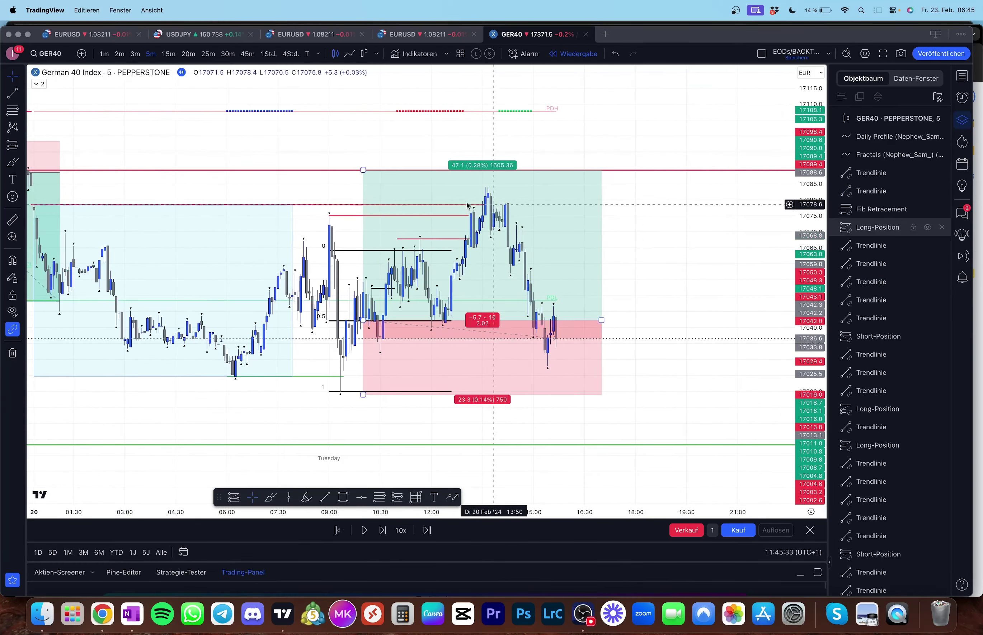
pyautogui.click(360, 309)
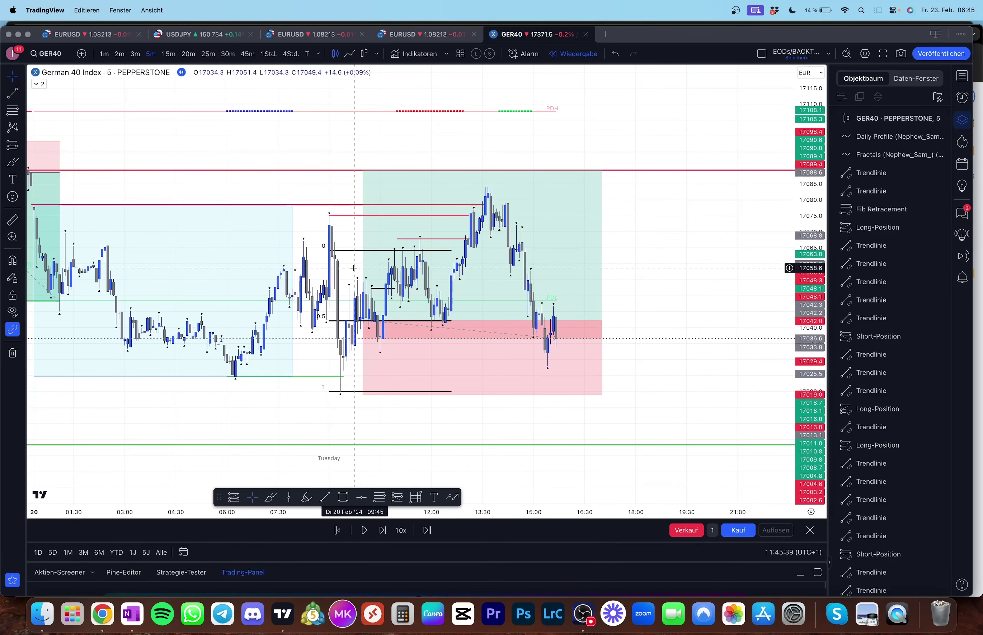
pyautogui.click(366, 270)
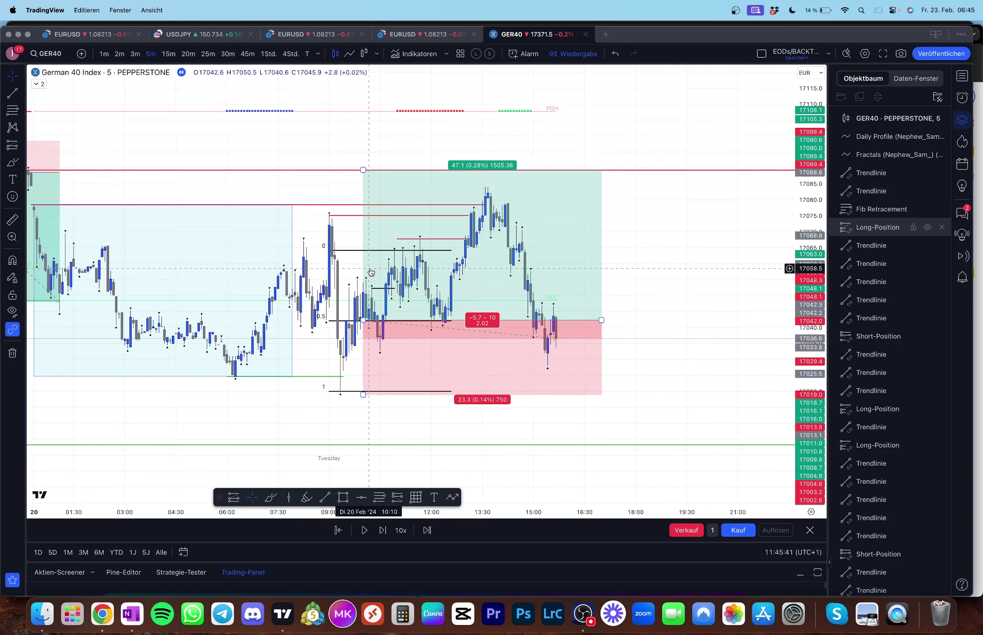
pyautogui.click(213, 74)
# Step: Check the hourly bars, return to 5-minute bars, and begin picking a replay start bar
pyautogui.click(267, 55)
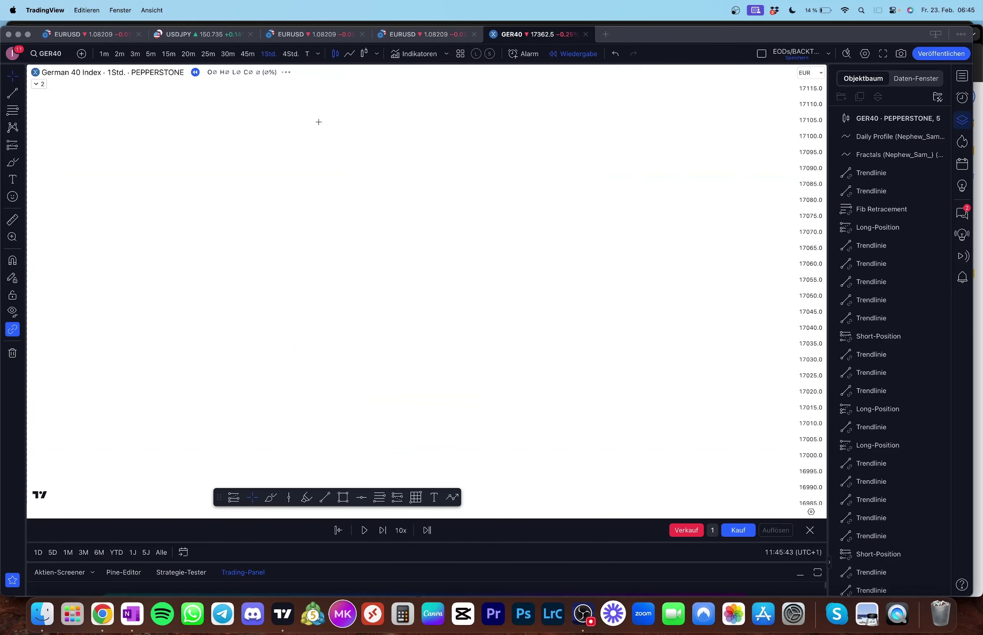
pyautogui.scroll(1, 400, 241)
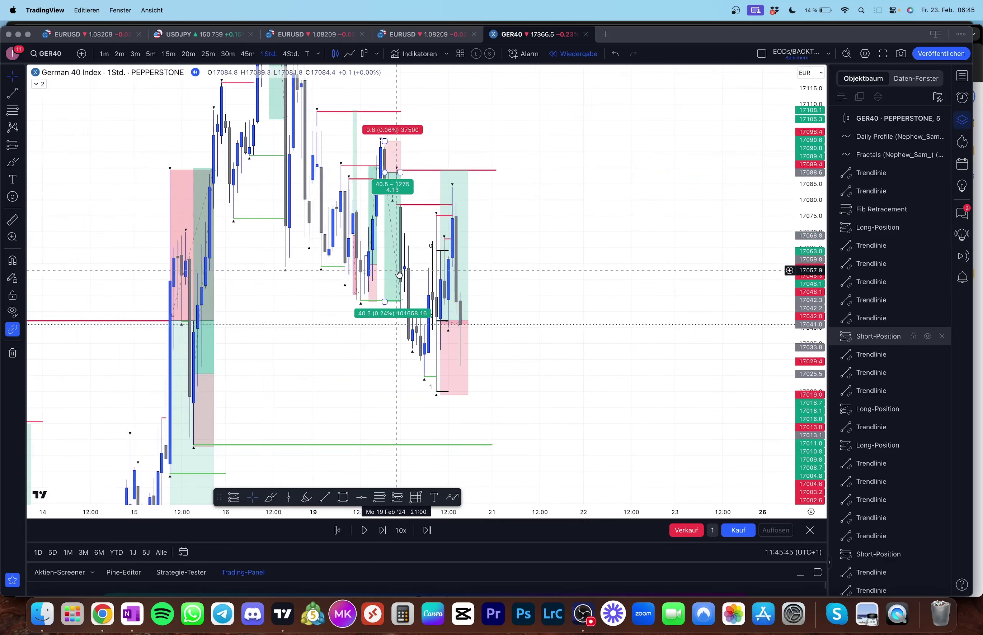
pyautogui.click(151, 55)
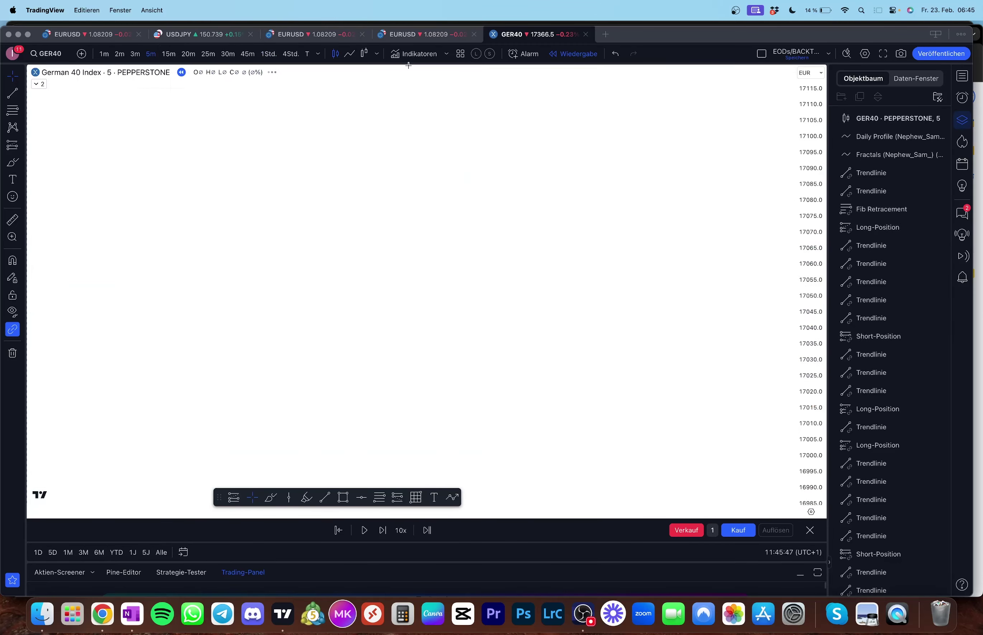
pyautogui.click(338, 531)
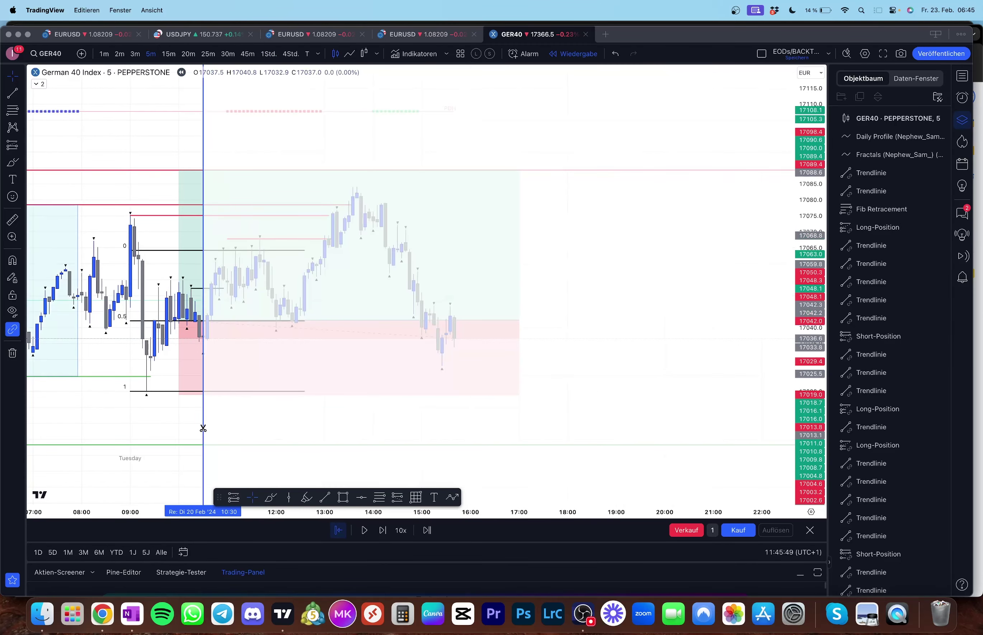
# Step: Restart the replay from the 10:05 bar on 20 Feb and advance three bars
pyautogui.click(182, 420)
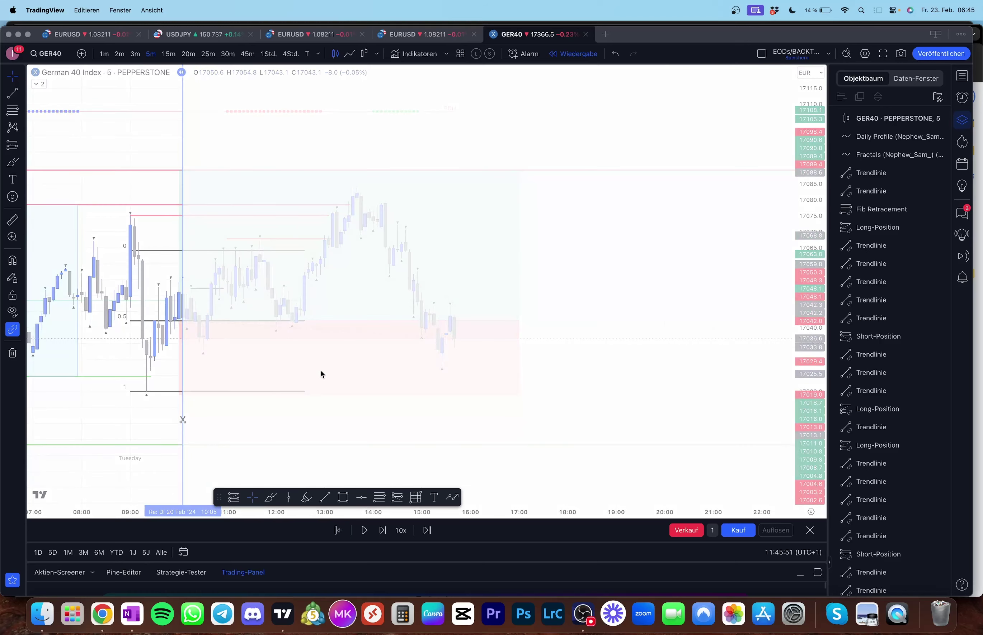
pyautogui.moveTo(641, 426); pyautogui.dragTo(566, 418)
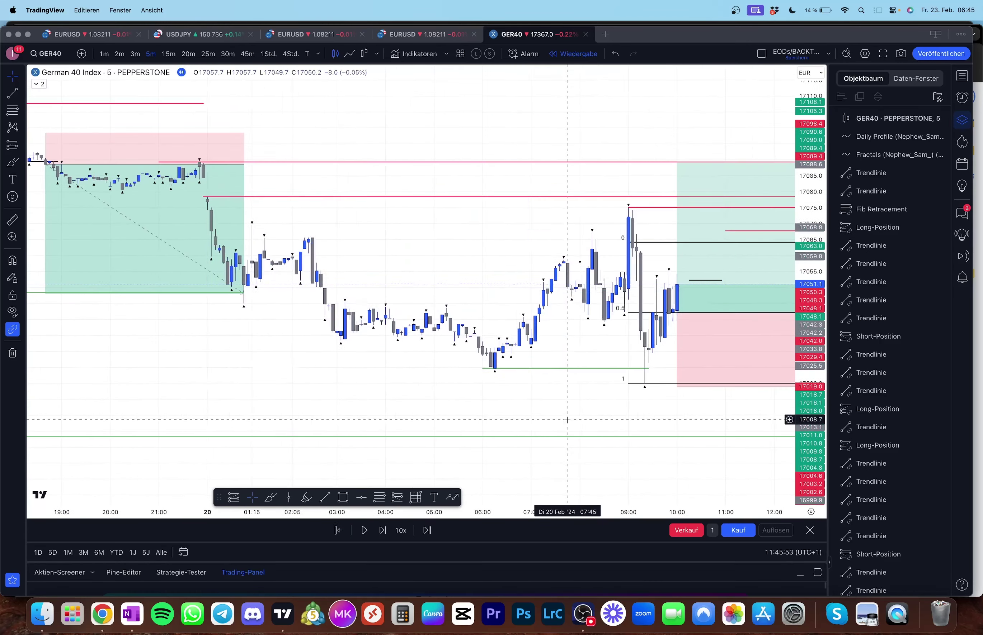
pyautogui.scroll(-3, 566, 418)
pyautogui.moveTo(636, 412); pyautogui.dragTo(417, 412)
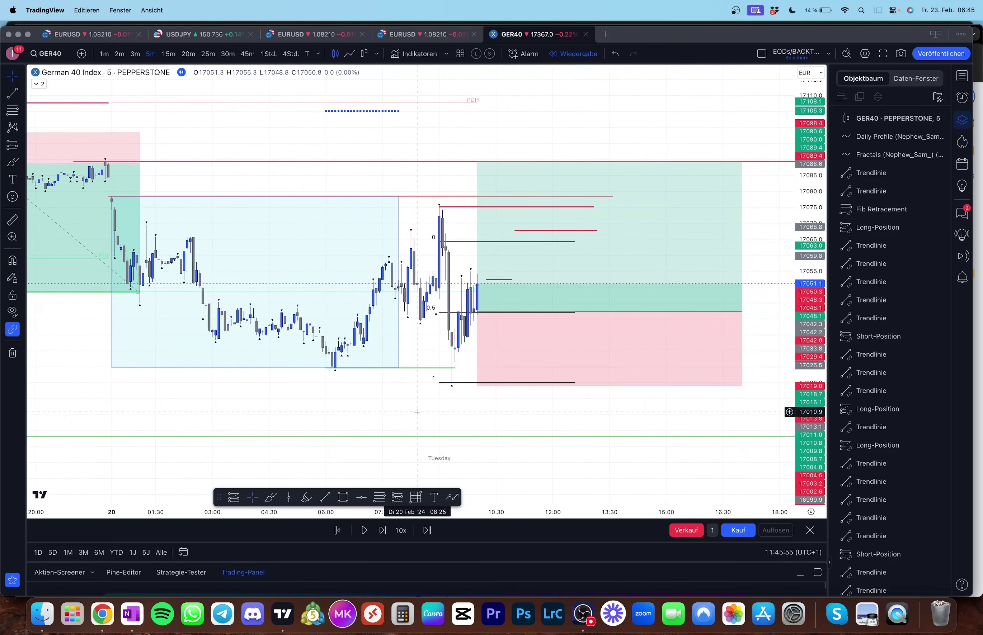
pyautogui.hotkey('shift', 'Right')
pyautogui.hotkey('shift', 'Right')
pyautogui.hotkey('shift', 'Right')
# Step: Nudge the long position three bars later and back again
pyautogui.click(516, 386)
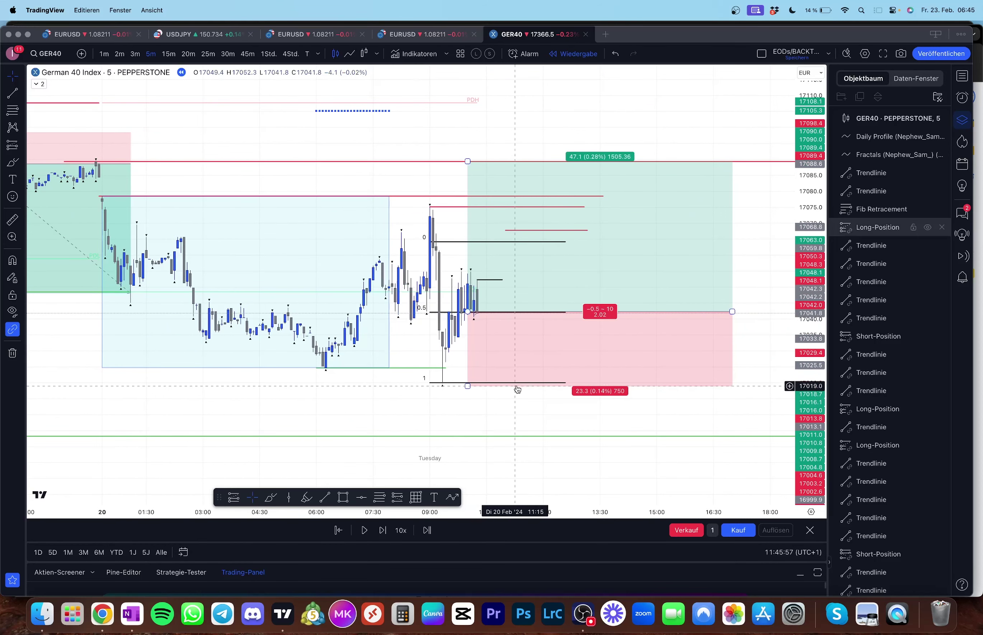
pyautogui.moveTo(529, 362); pyautogui.dragTo(532, 362)
pyautogui.press('Right')
pyautogui.press('Right')
pyautogui.press('Right')
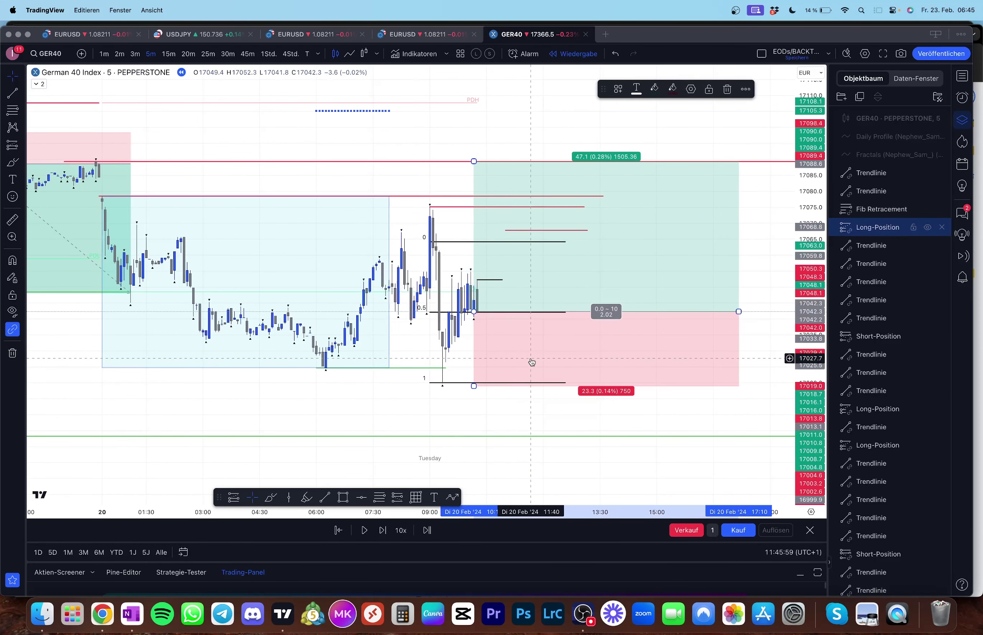
pyautogui.press('Left')
pyautogui.press('Left')
pyautogui.press('Left')
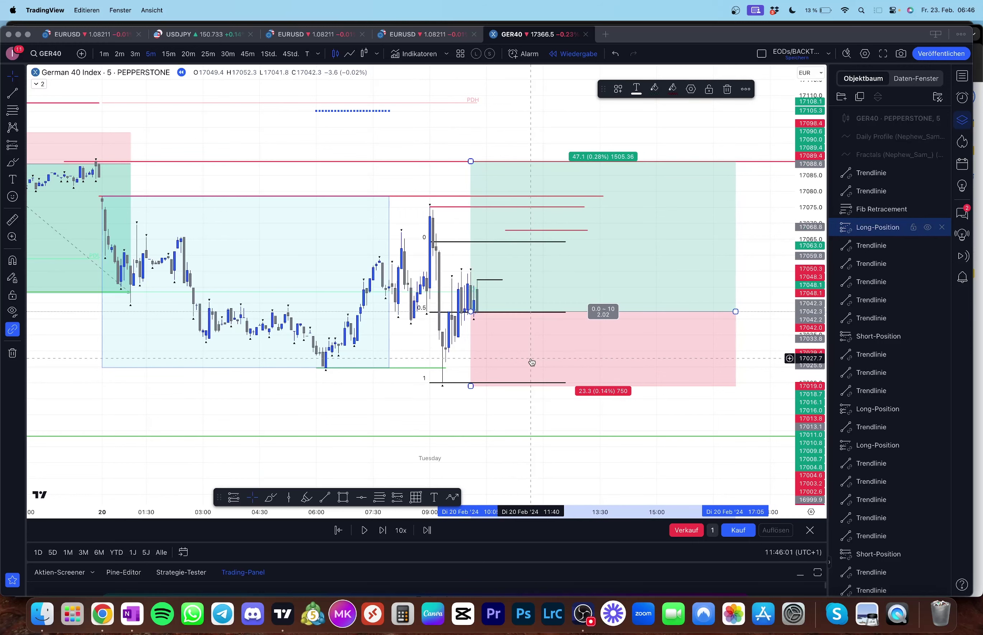
pyautogui.click(418, 291)
pyautogui.moveTo(418, 291); pyautogui.dragTo(374, 291)
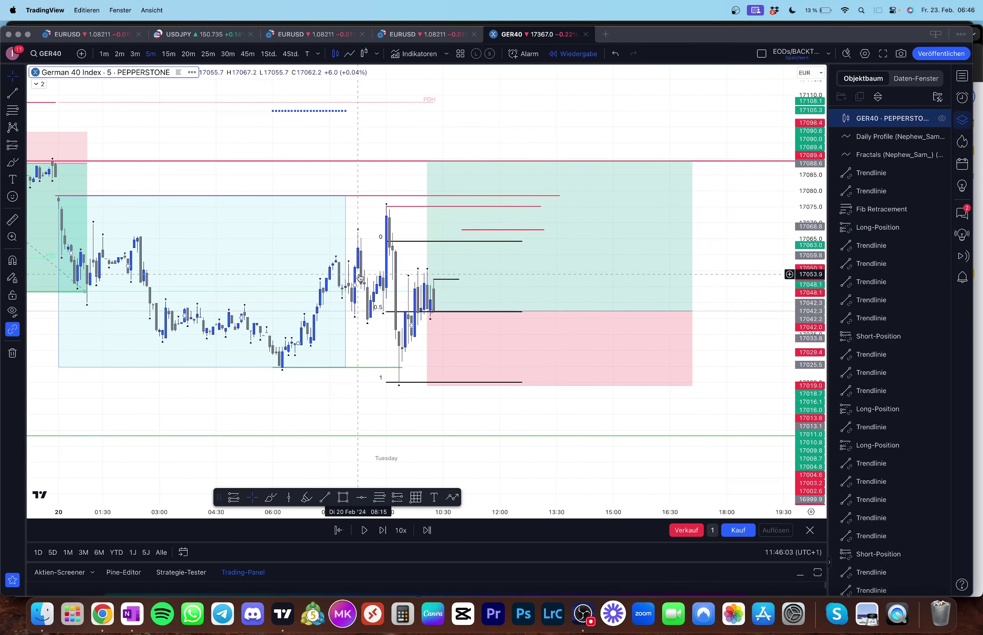
# Step: Compare the hourly chart, return to 5-minute bars, and start lowering the long's take-profit
pyautogui.click(269, 57)
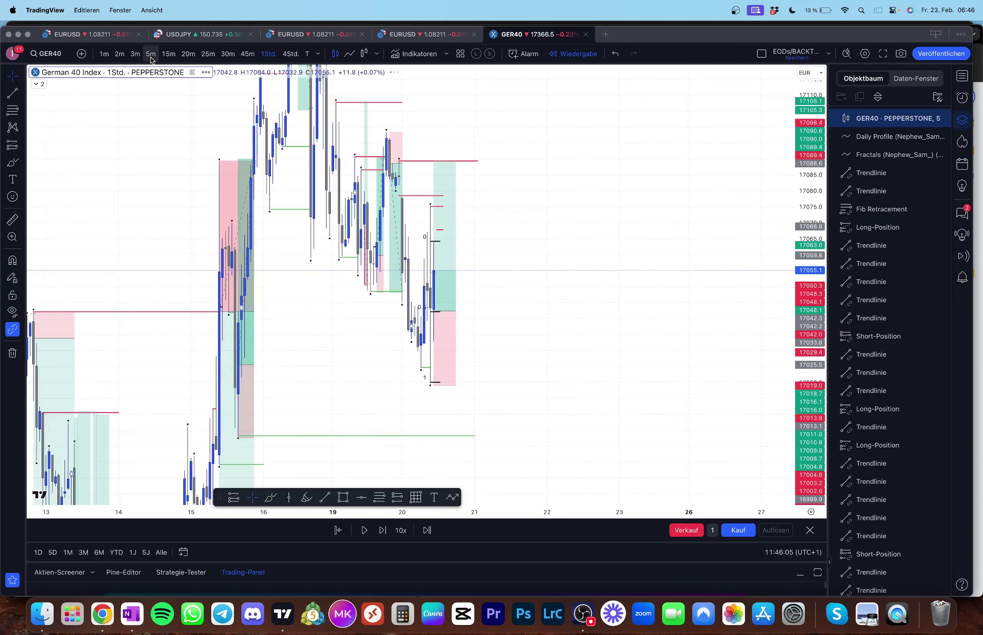
pyautogui.click(150, 54)
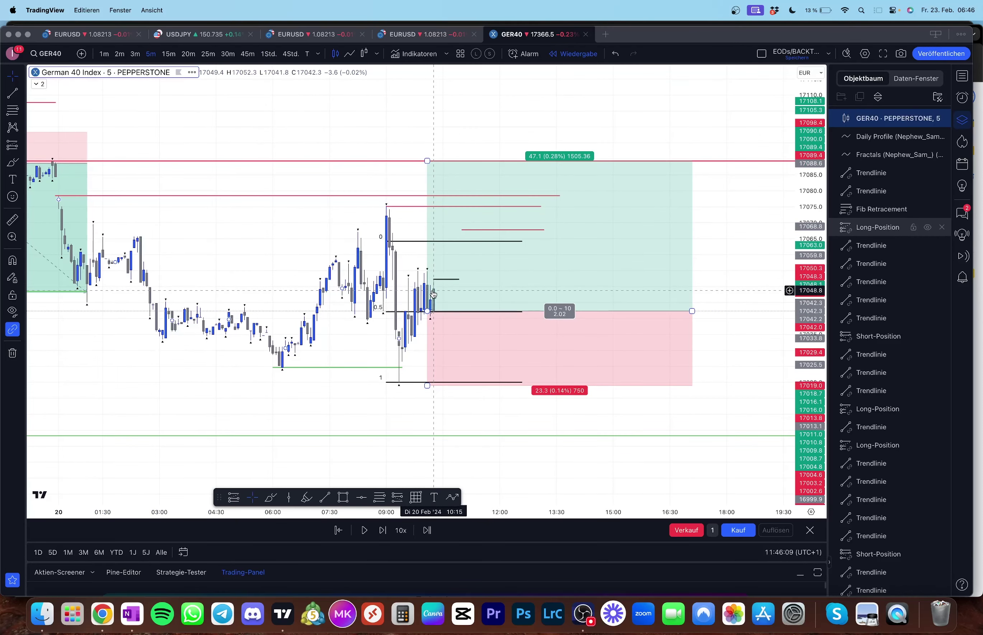
pyautogui.click(391, 271)
pyautogui.scroll(2, 390, 255)
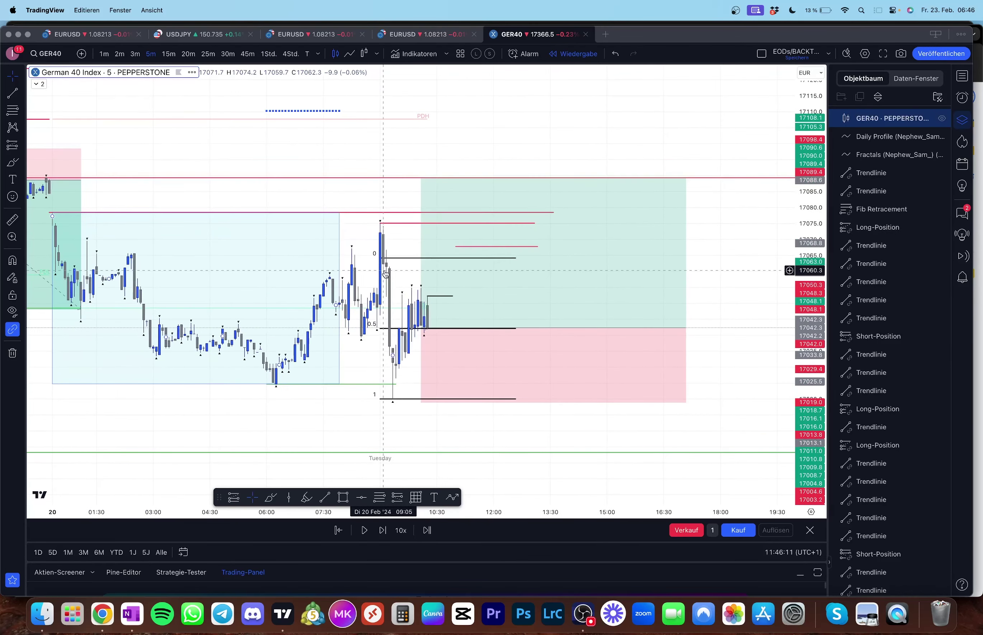
pyautogui.click(428, 219)
pyautogui.moveTo(421, 178)
pyautogui.mouseDown()
pyautogui.moveTo(422, 221)
pyautogui.moveTo(424, 180)
pyautogui.mouseUp()
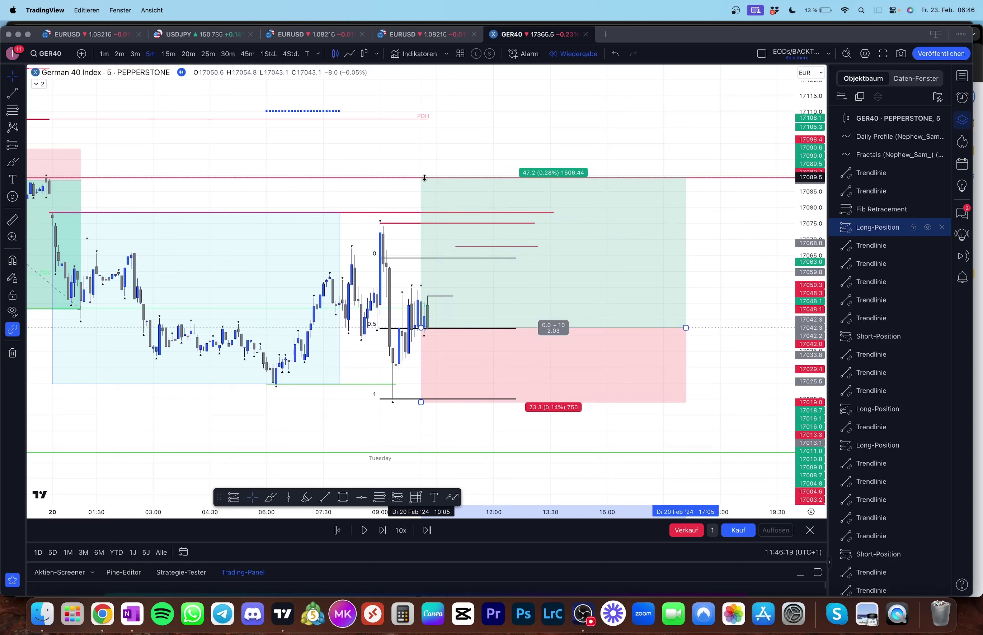
# Step: Lower the long's take-profit to about 17078.6, 36.3 points above entry (1.56 reward-to-risk)
pyautogui.moveTo(425, 181); pyautogui.dragTo(423, 212)
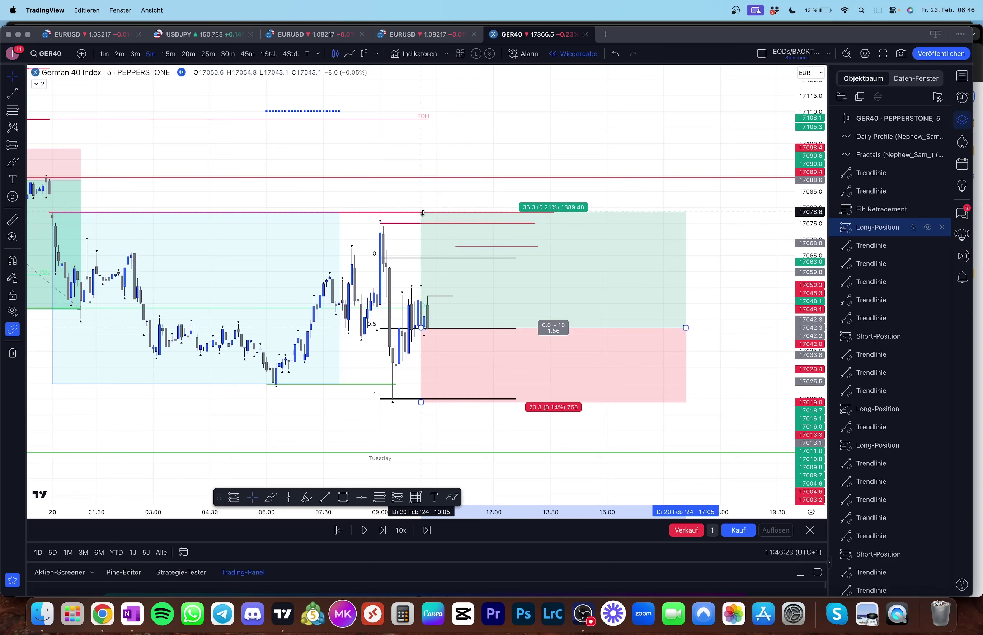
pyautogui.scroll(-5, 450, 345)
pyautogui.scroll(1, 458, 339)
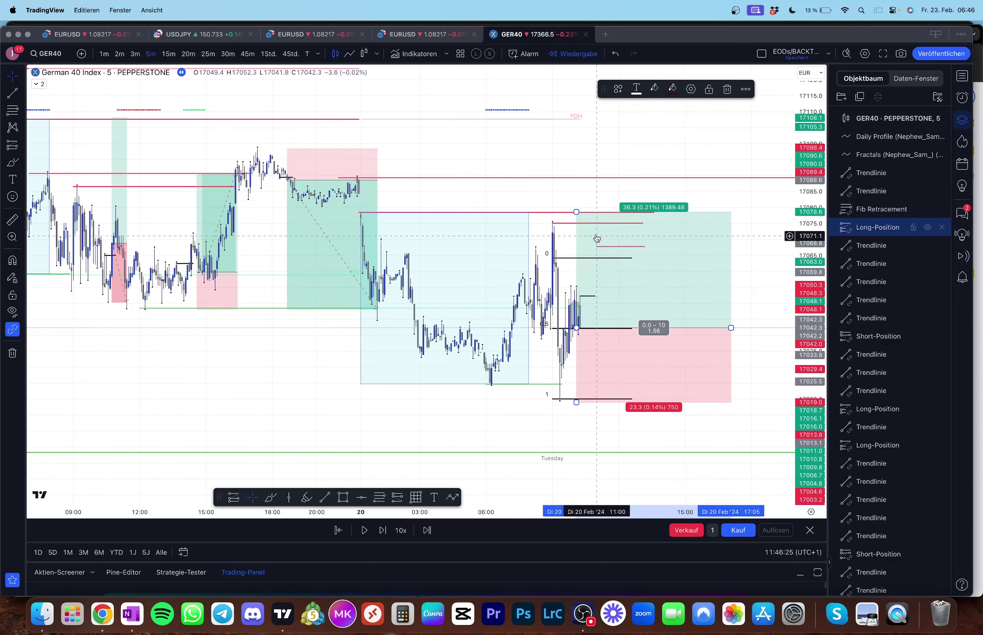
pyautogui.moveTo(475, 315); pyautogui.dragTo(343, 315)
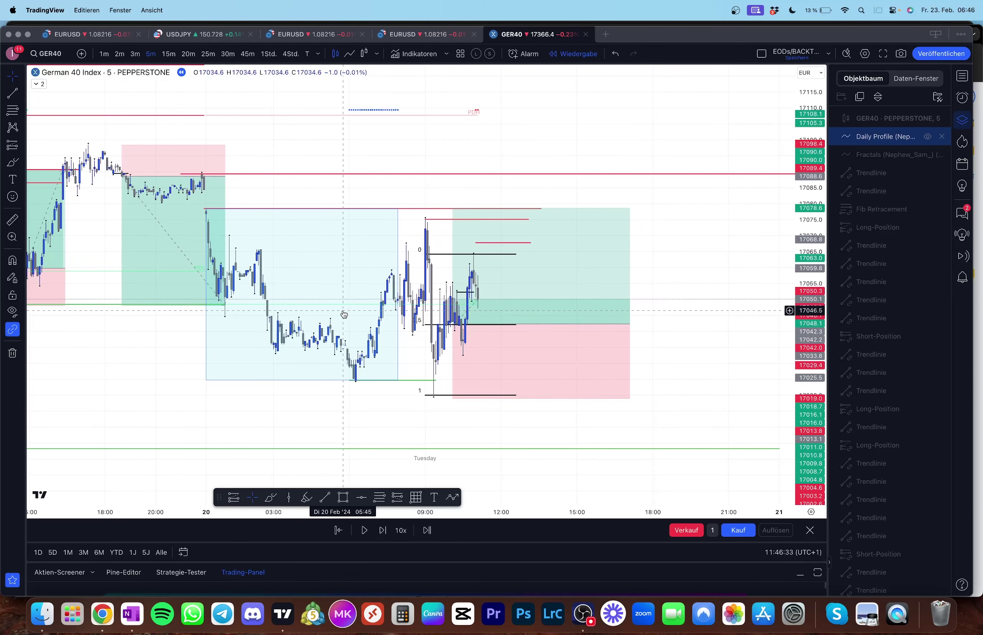
# Step: Shift the long position one bar later in time
pyautogui.click(504, 287)
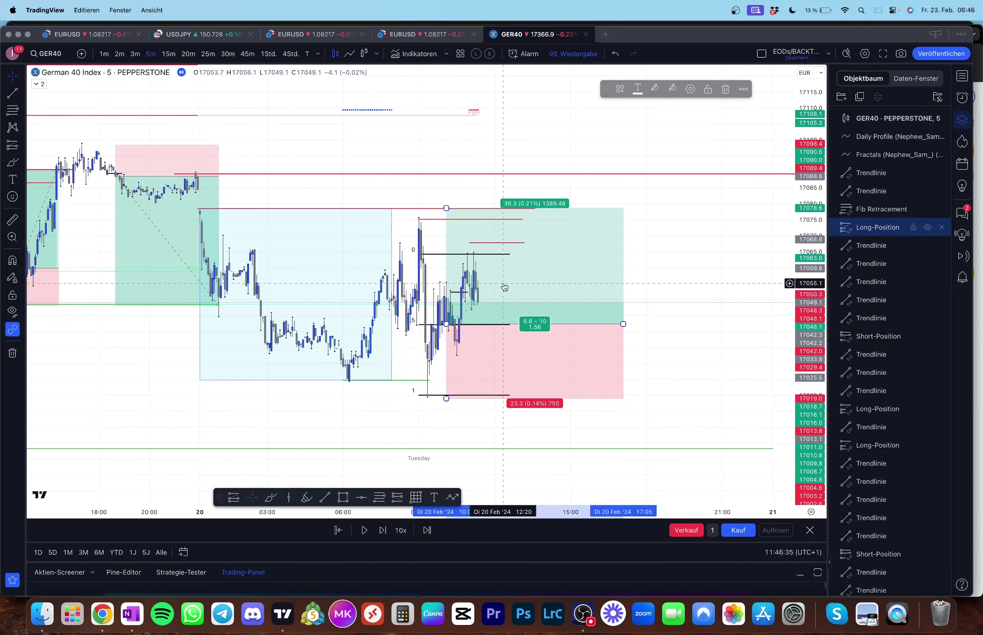
pyautogui.press('Right')
pyautogui.press('Right')
pyautogui.press('Right')
pyautogui.press('Right')
pyautogui.press('Right')
pyautogui.press('Right')
pyautogui.press('Right')
pyautogui.press('Right')
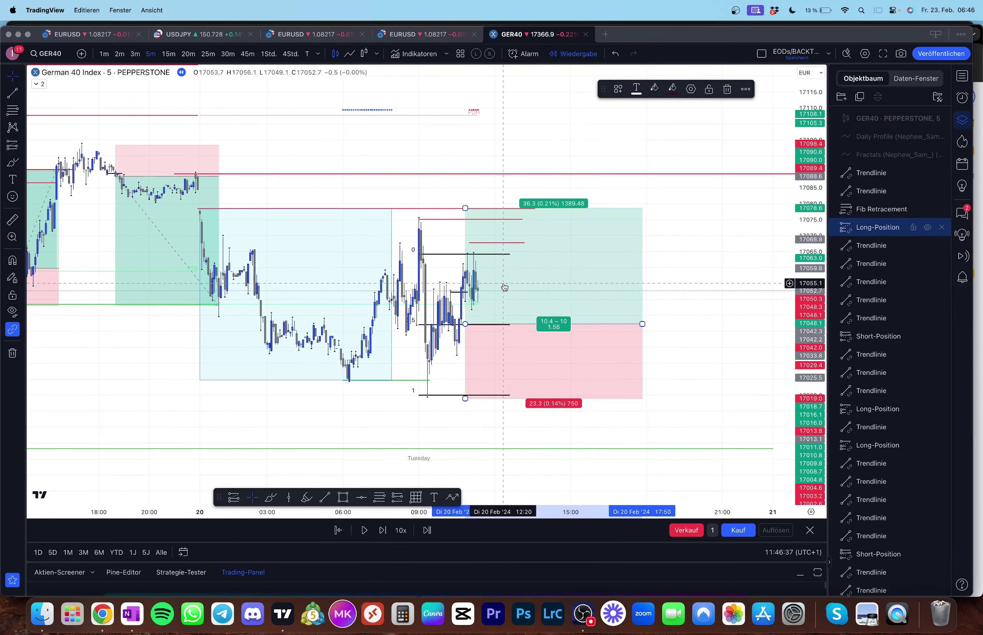
pyautogui.click(383, 295)
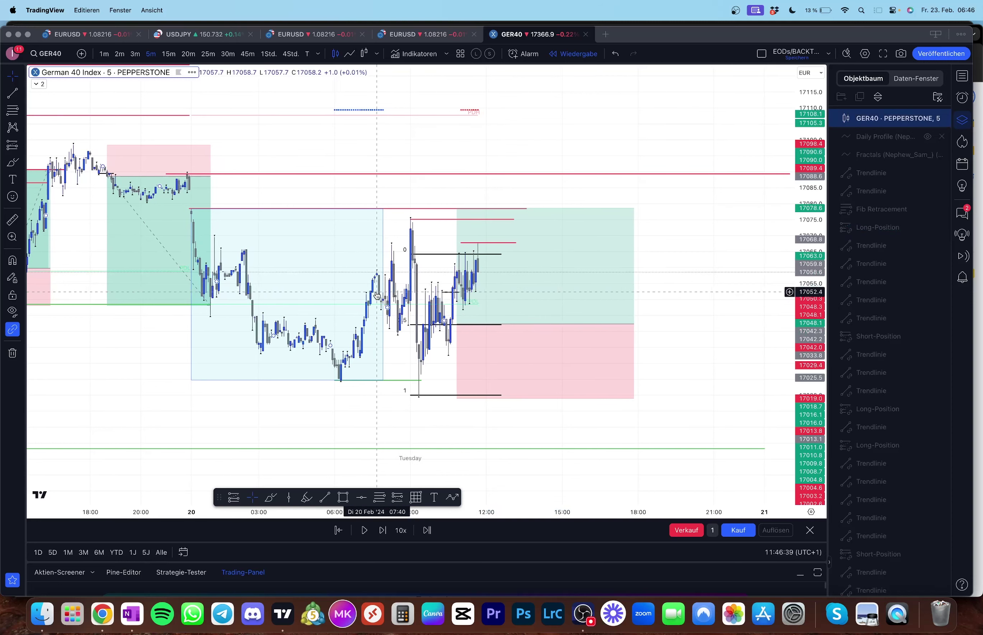
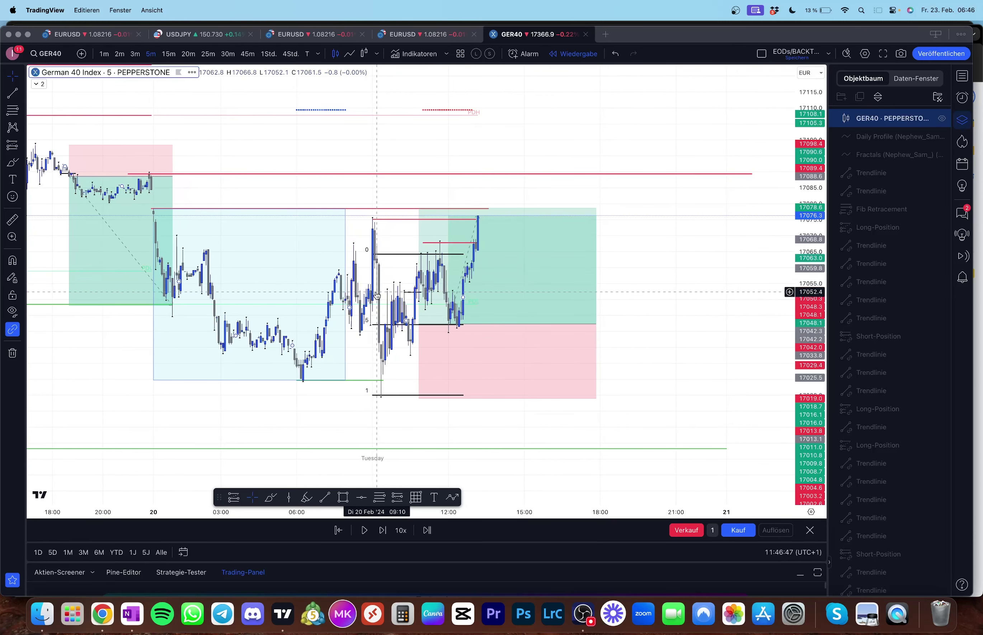
# Step: Step the replay forward and narrow the long-position box to end at the spike
pyautogui.click(402, 219)
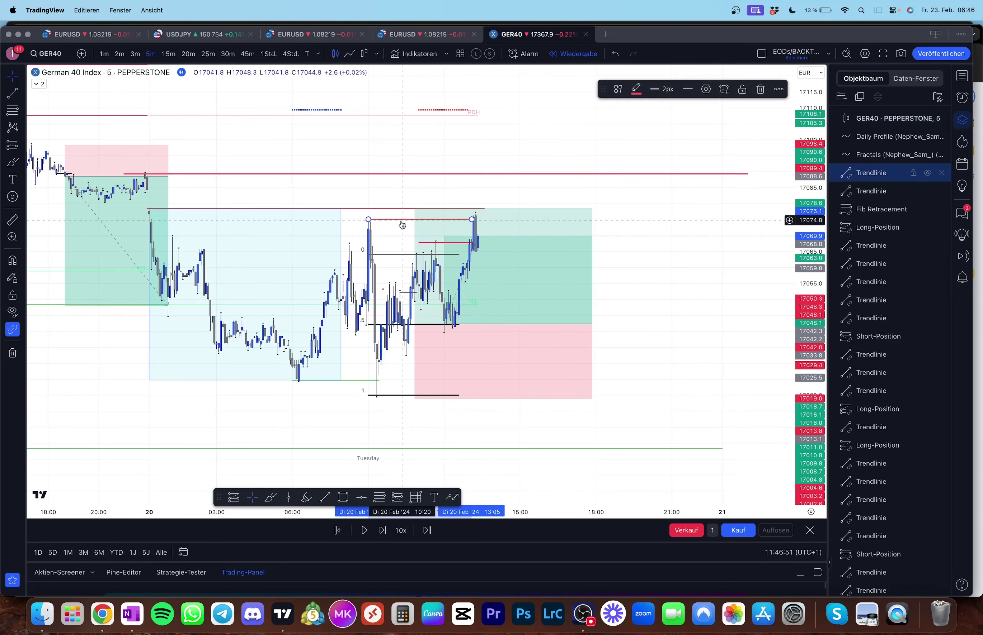
pyautogui.click(404, 230)
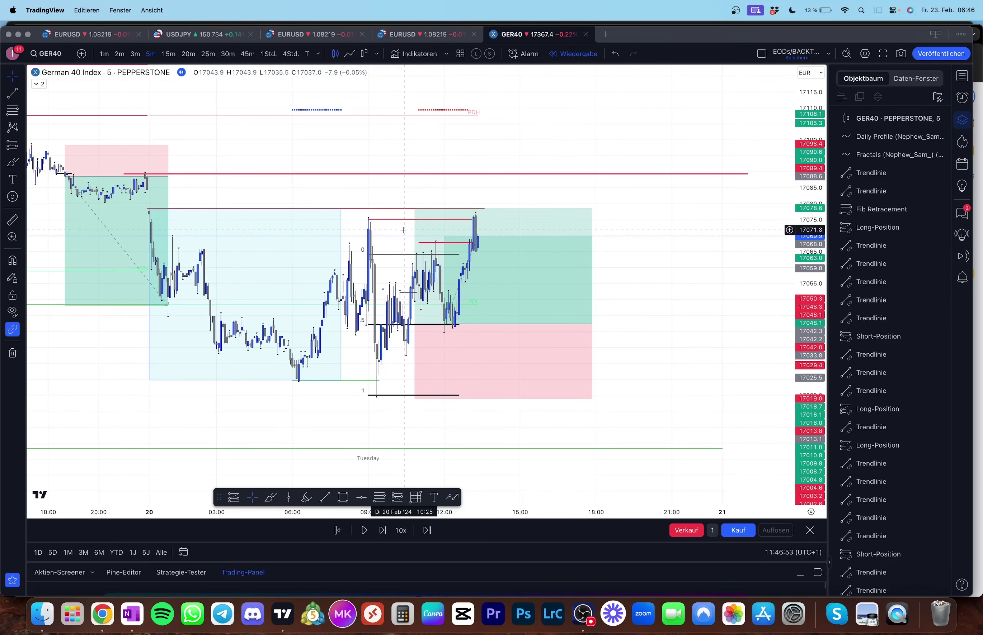
pyautogui.hotkey('shift', 'Right')
pyautogui.hotkey('shift', 'Right')
pyautogui.hotkey('shift', 'Right')
pyautogui.hotkey('shift', 'Right')
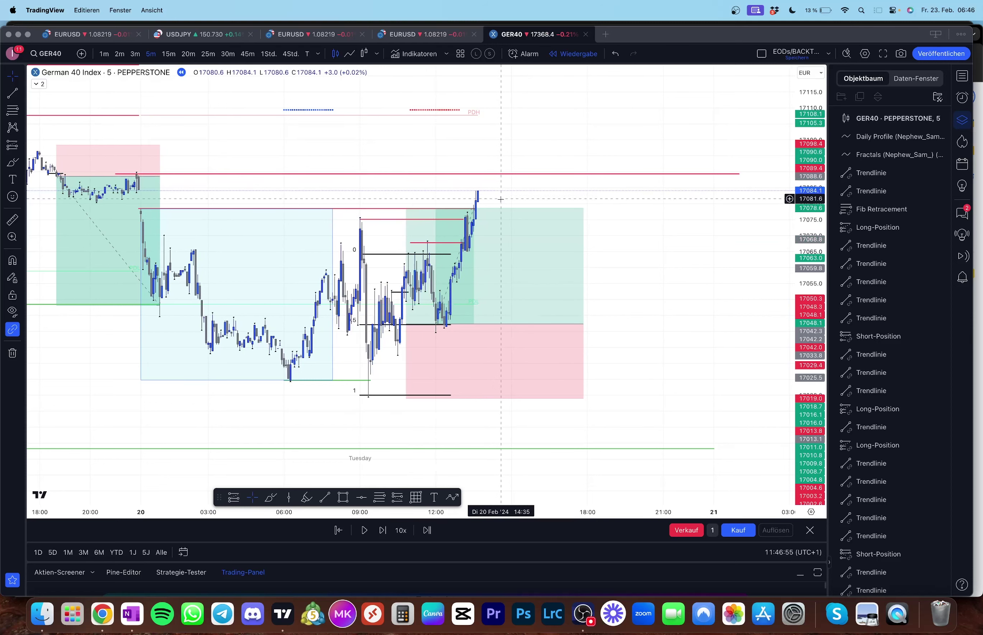
pyautogui.click(498, 222)
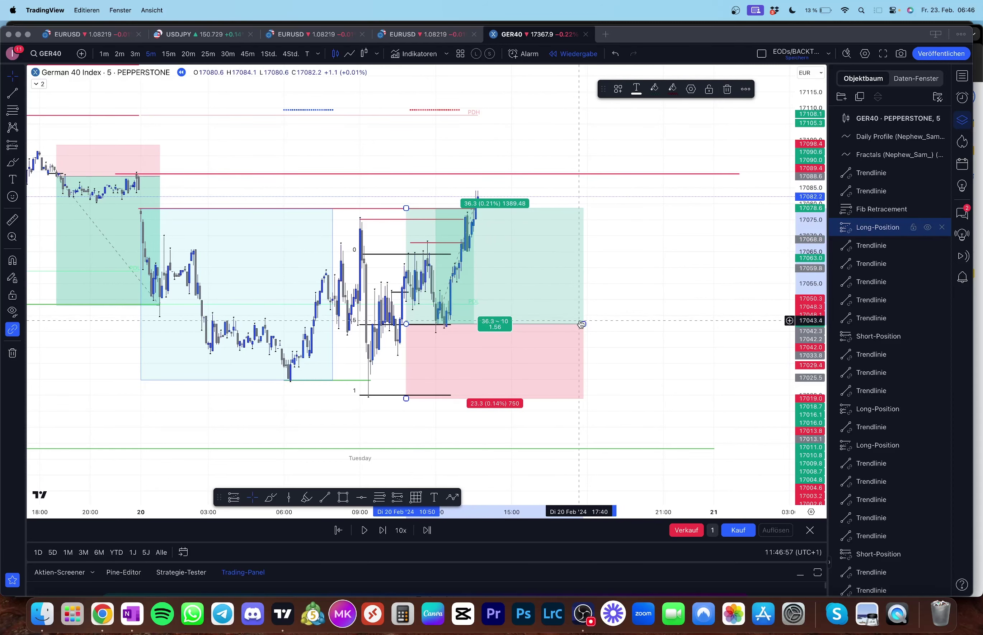
pyautogui.moveTo(581, 325); pyautogui.dragTo(475, 325)
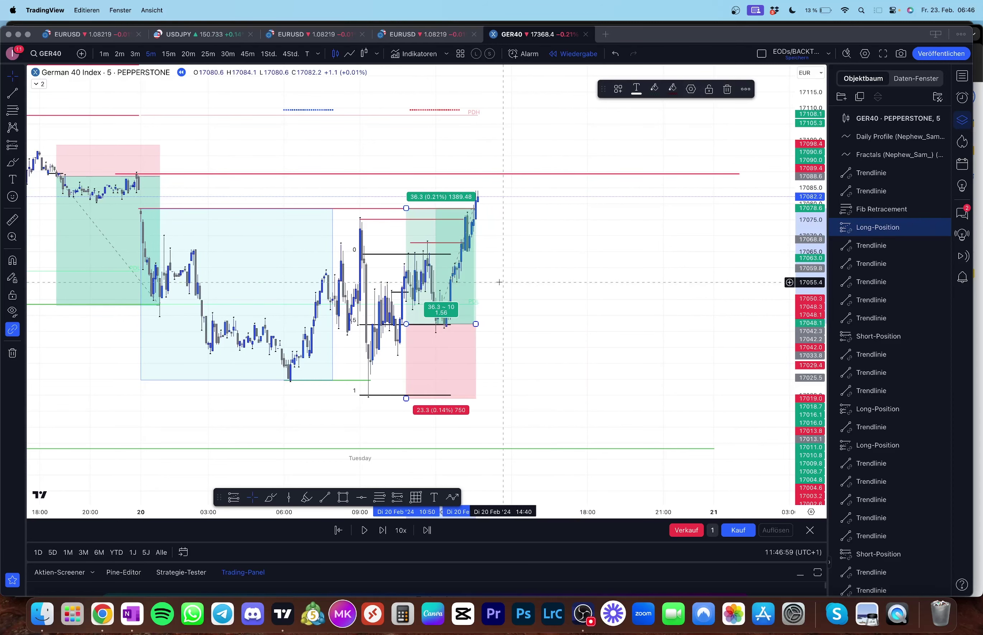
pyautogui.click(512, 279)
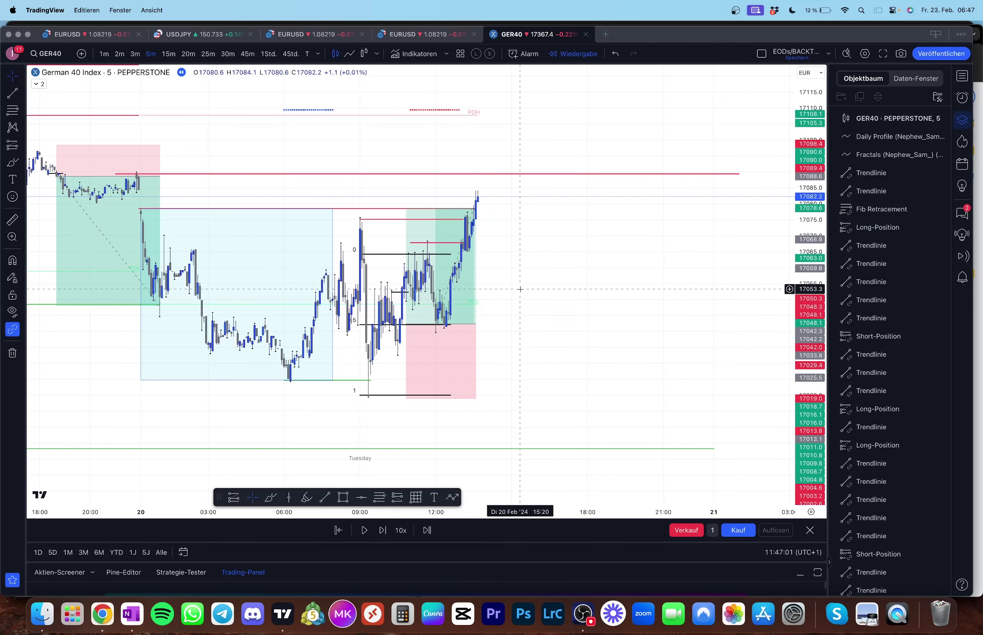
# Step: Advance the replay further as price reaches the long's target, then pulls back toward 17055
pyautogui.moveTo(520, 289); pyautogui.dragTo(540, 283)
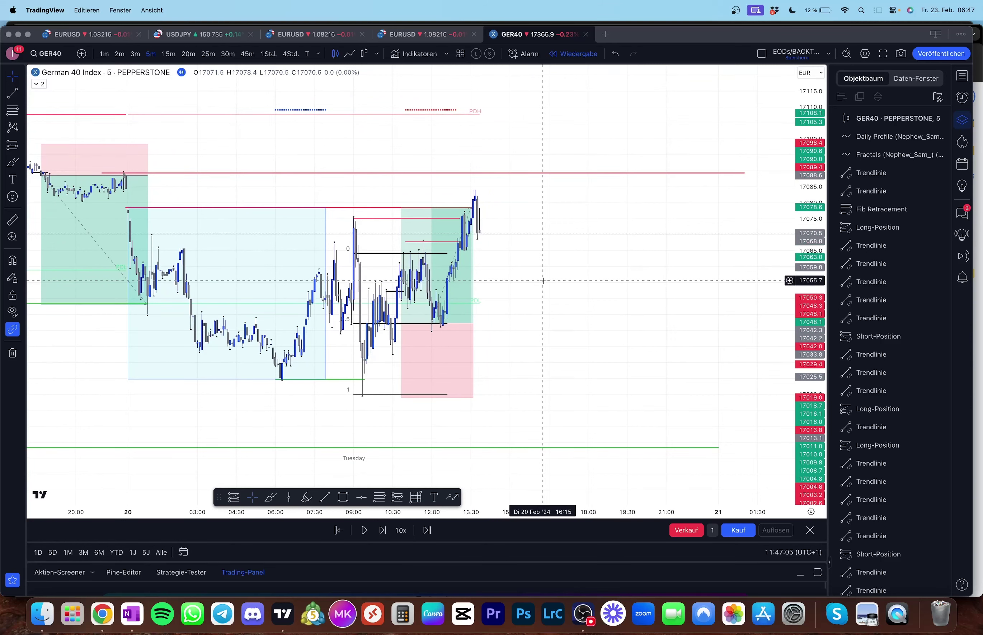
pyautogui.hotkey('shift', 'Right')
pyautogui.hotkey('shift', 'Right')
pyautogui.hotkey('shift', 'Right')
pyautogui.hotkey('shift', 'Right')
pyautogui.hotkey('shift', 'Right')
pyautogui.hotkey('shift', 'Right')
pyautogui.hotkey('shift', 'Right')
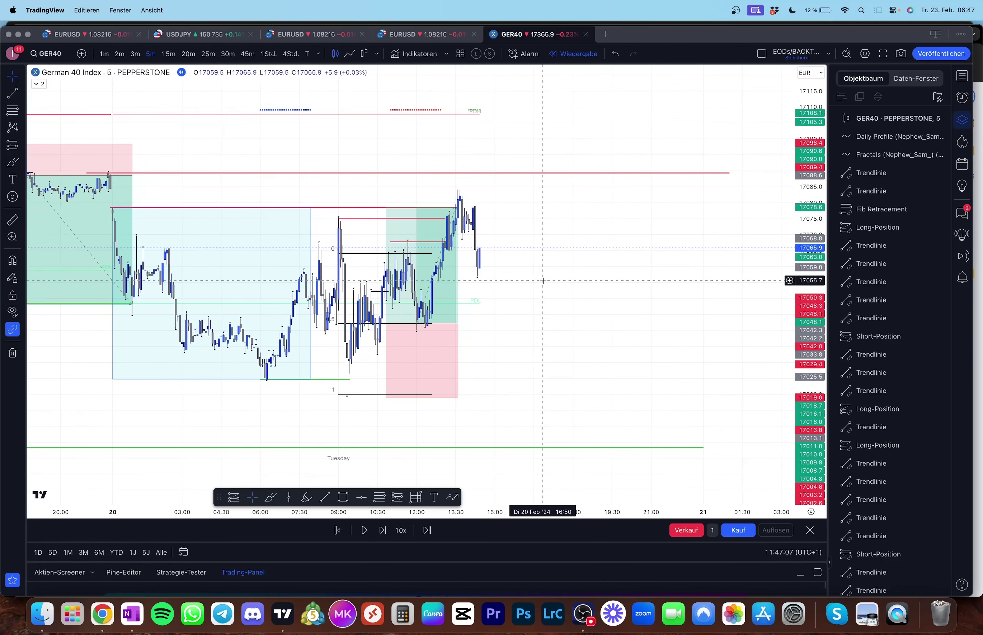
pyautogui.click(444, 252)
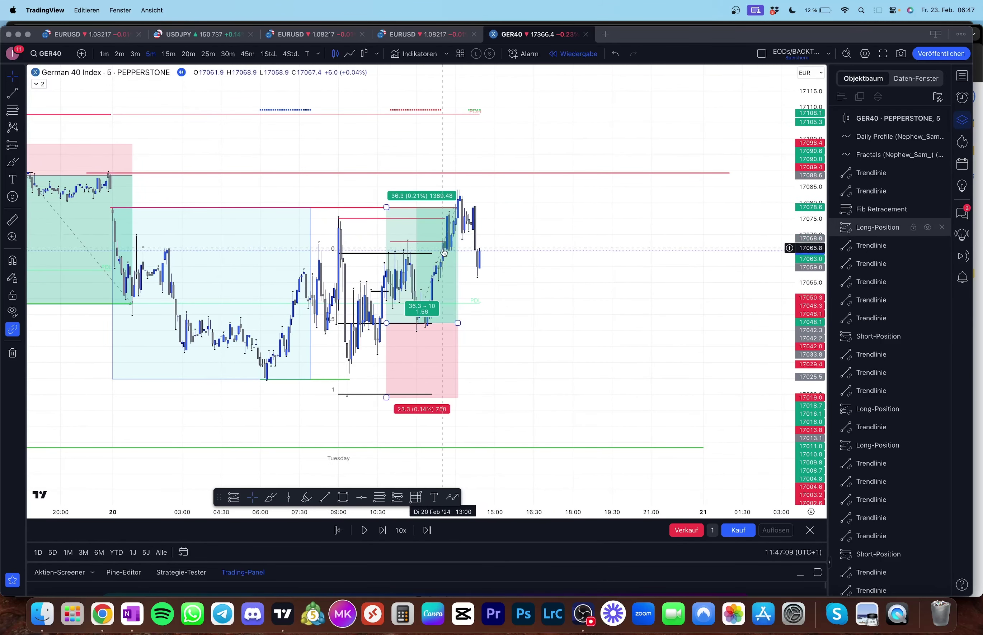
pyautogui.click(444, 220)
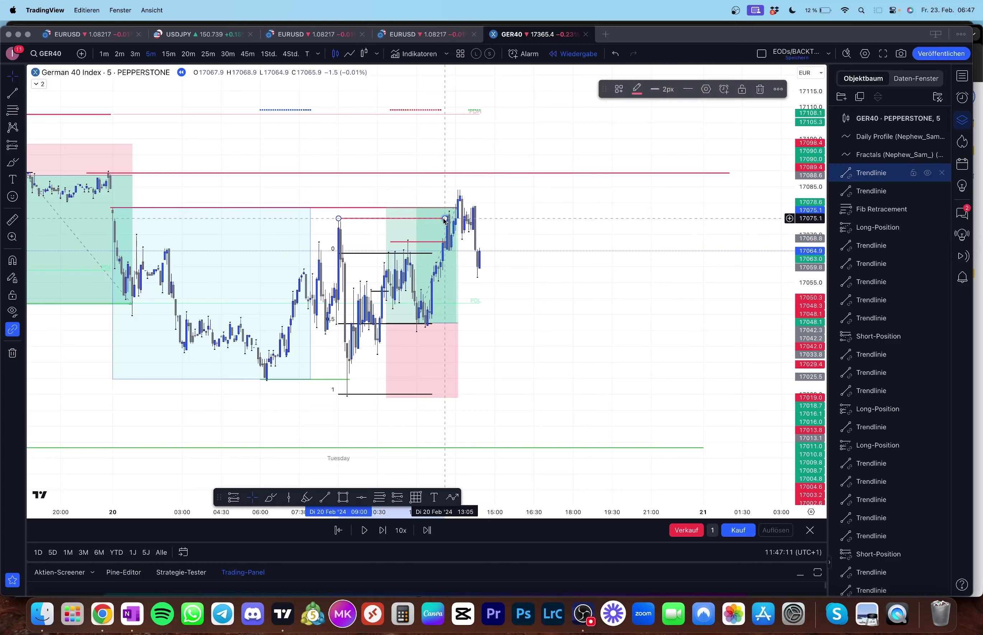
pyautogui.click(441, 241)
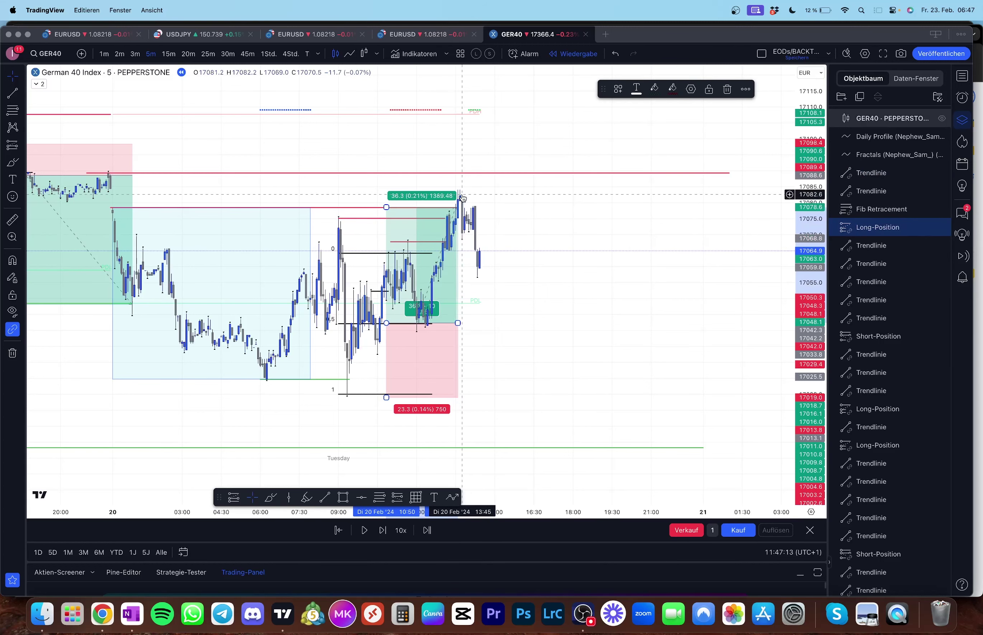
pyautogui.hotkey('alt', 't')
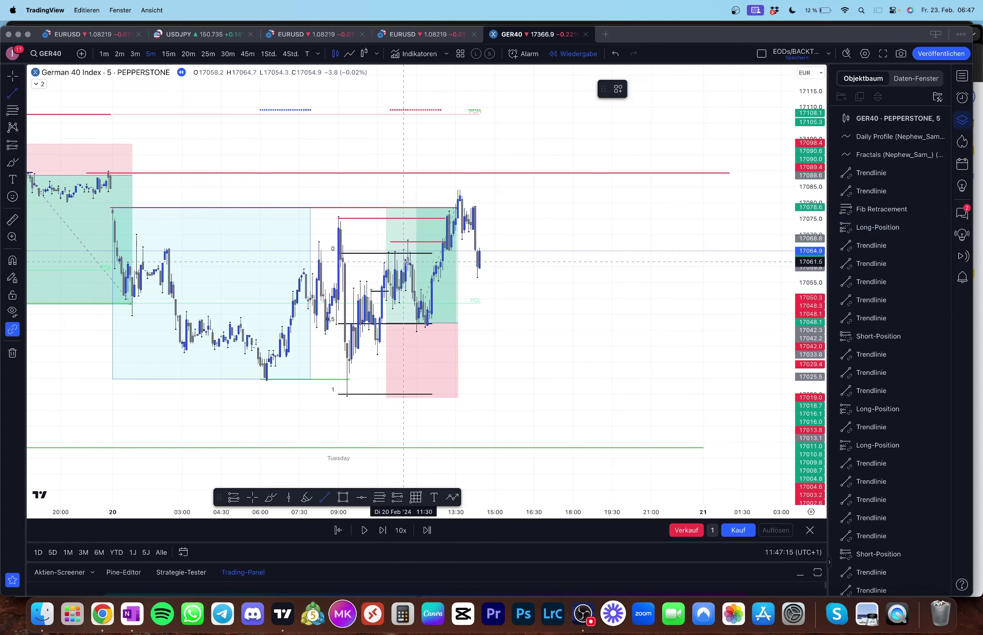
# Step: Mark the spike top with a short recoloured trendline
pyautogui.moveTo(469, 231); pyautogui.dragTo(477, 238)
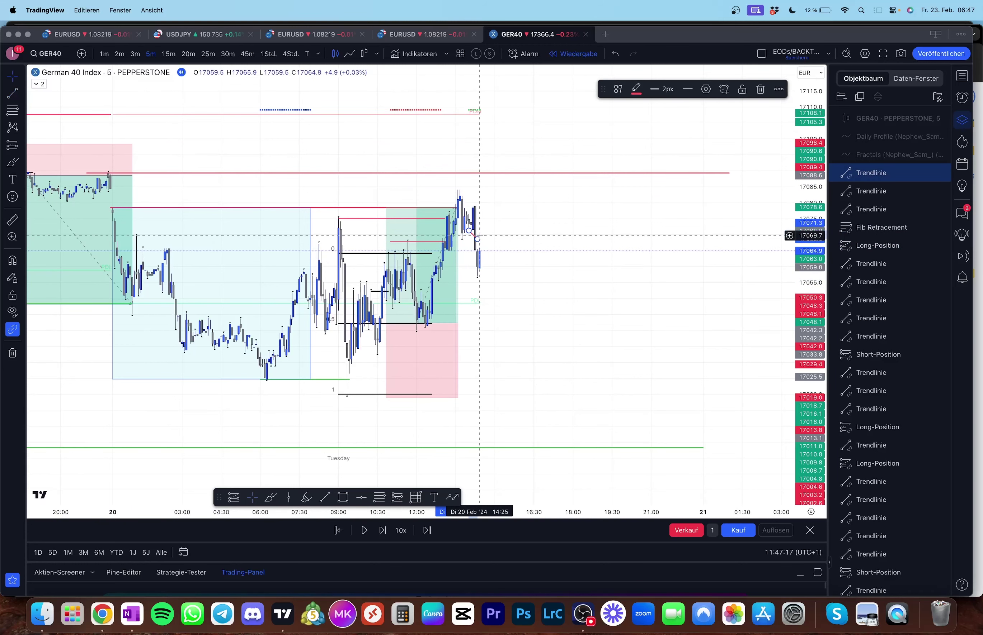
pyautogui.click(636, 89)
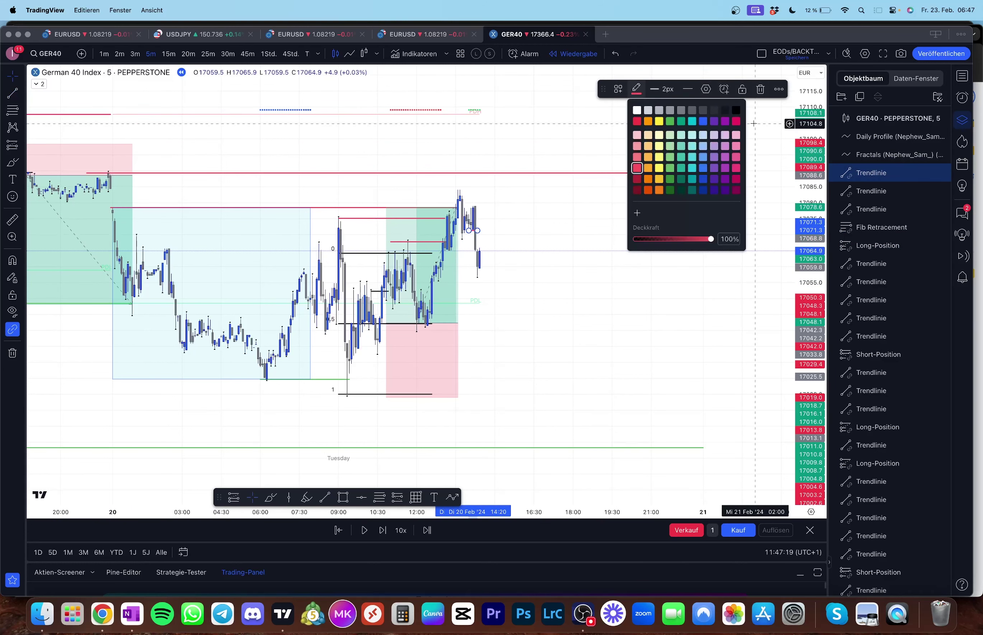
pyautogui.click(730, 103)
pyautogui.click(708, 146)
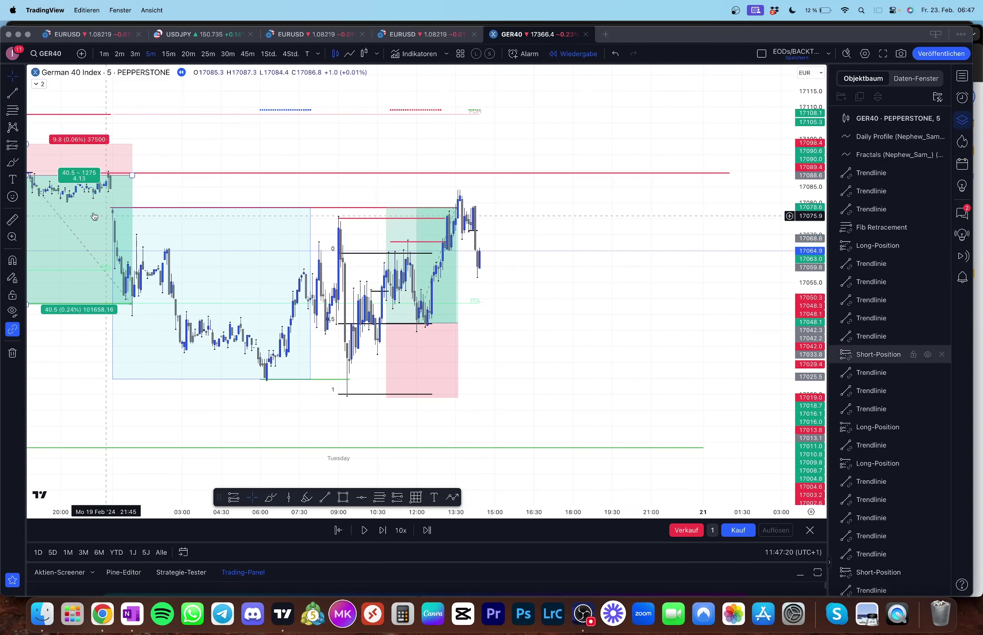
# Step: Place a short position below the spike, stop about 19 points above, target 46.1 below
pyautogui.click(13, 147)
pyautogui.click(66, 158)
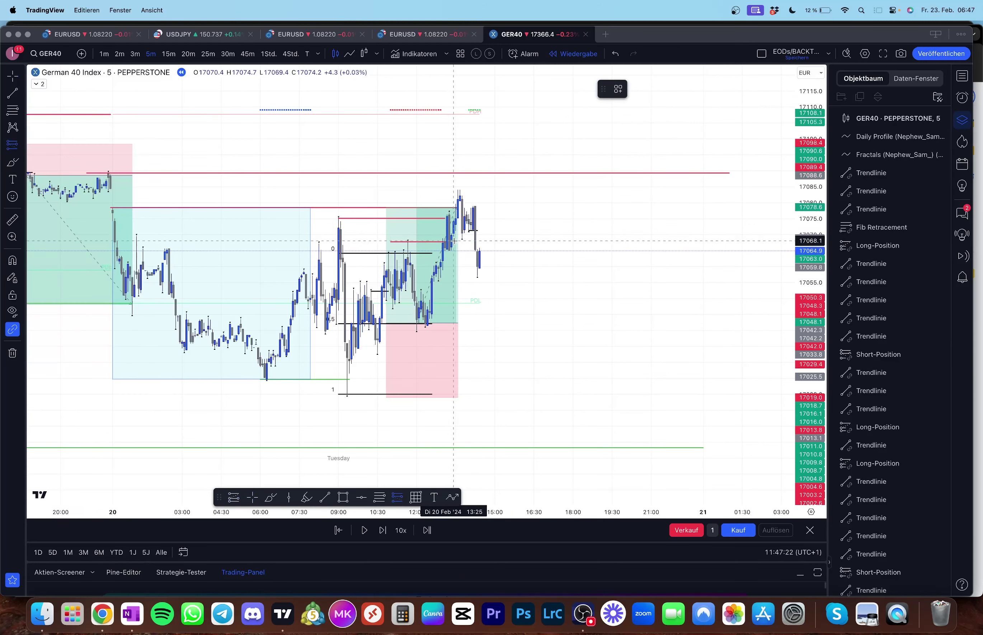
pyautogui.click(472, 249)
pyautogui.moveTo(475, 200); pyautogui.dragTo(434, 128)
pyautogui.moveTo(453, 227); pyautogui.dragTo(473, 329)
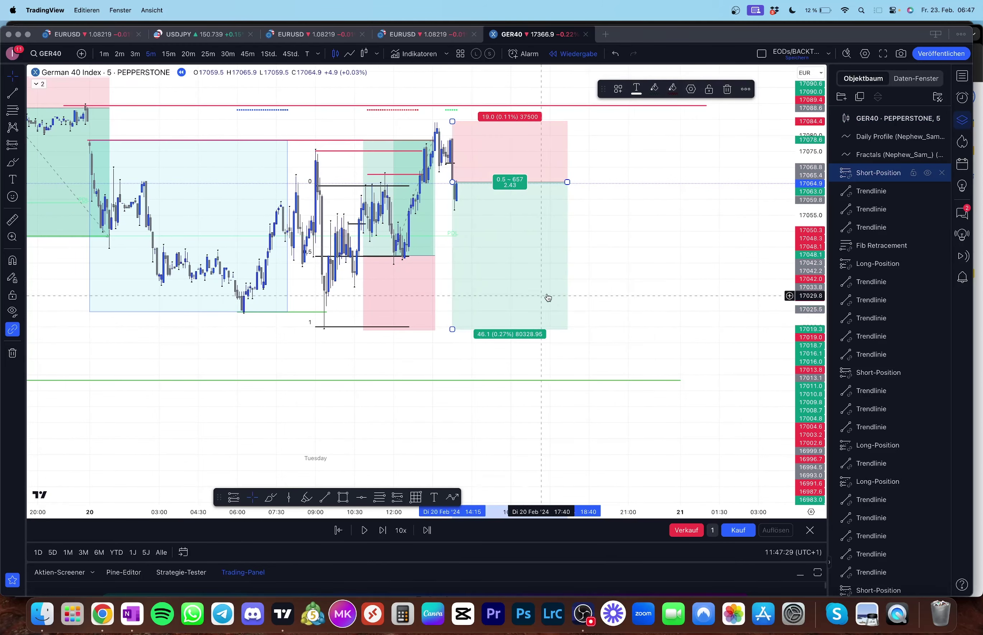
# Step: On the hourly chart, draw green horizontal levels near 17040 and 17018, then return to 5-minute
pyautogui.scroll(-2, 236, 94)
pyautogui.click(270, 53)
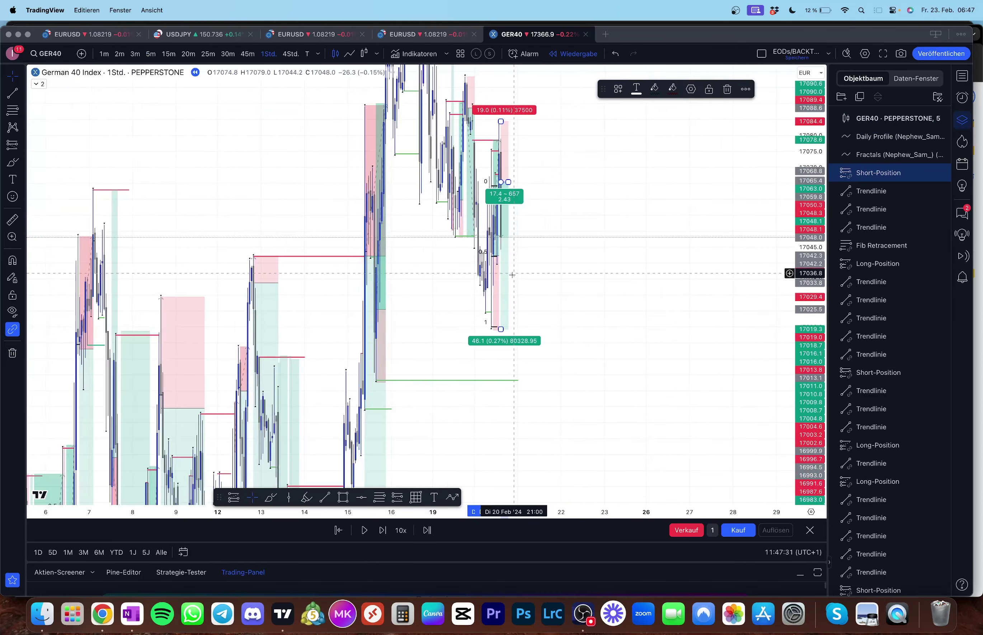
pyautogui.hotkey('alt', 't')
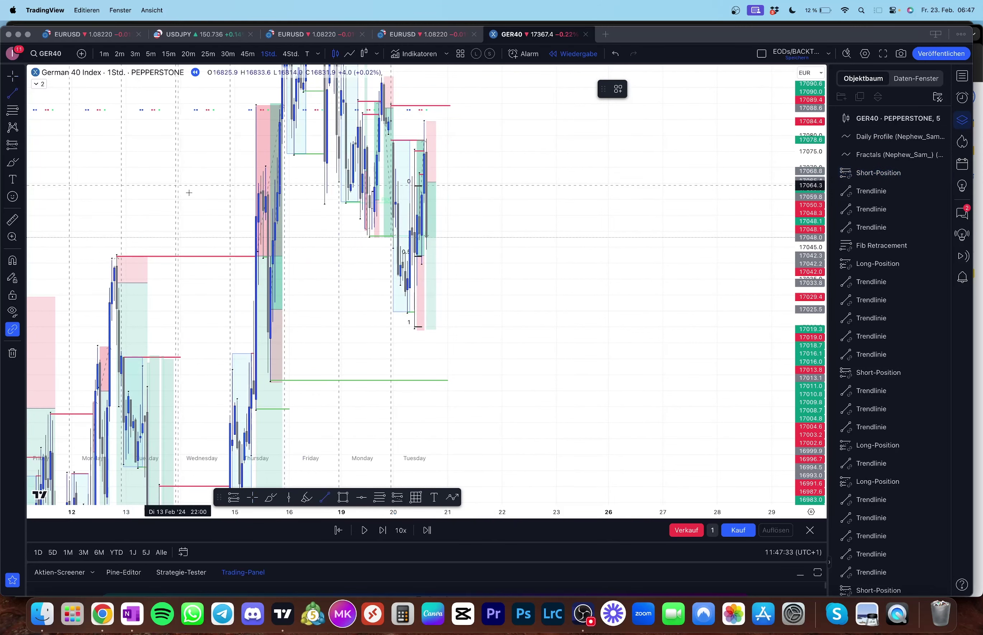
pyautogui.click(421, 263)
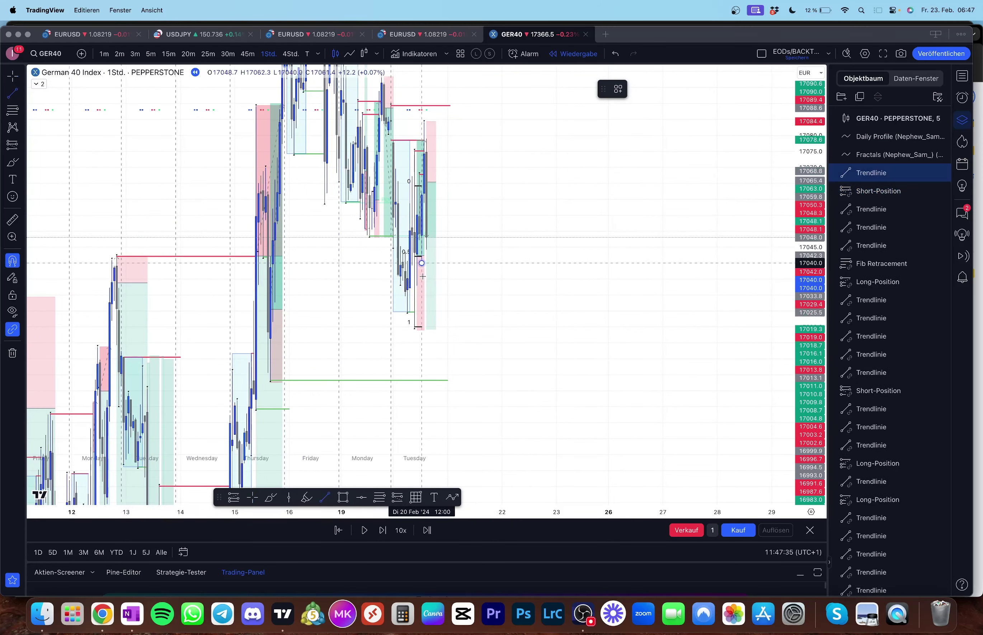
pyautogui.click(447, 263)
pyautogui.click(636, 90)
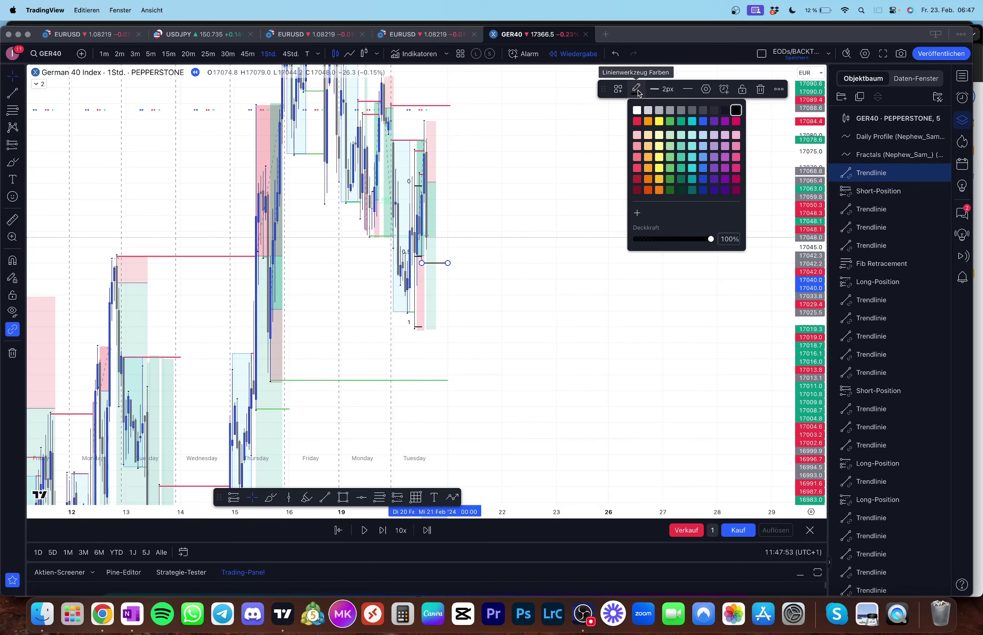
pyautogui.click(670, 157)
pyautogui.click(641, 180)
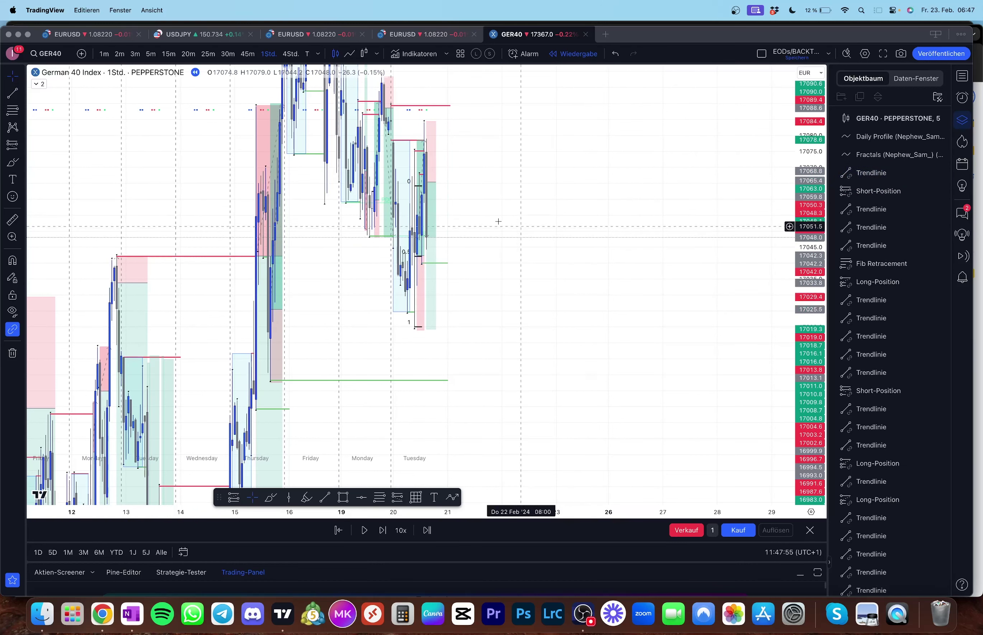
pyautogui.click(10, 95)
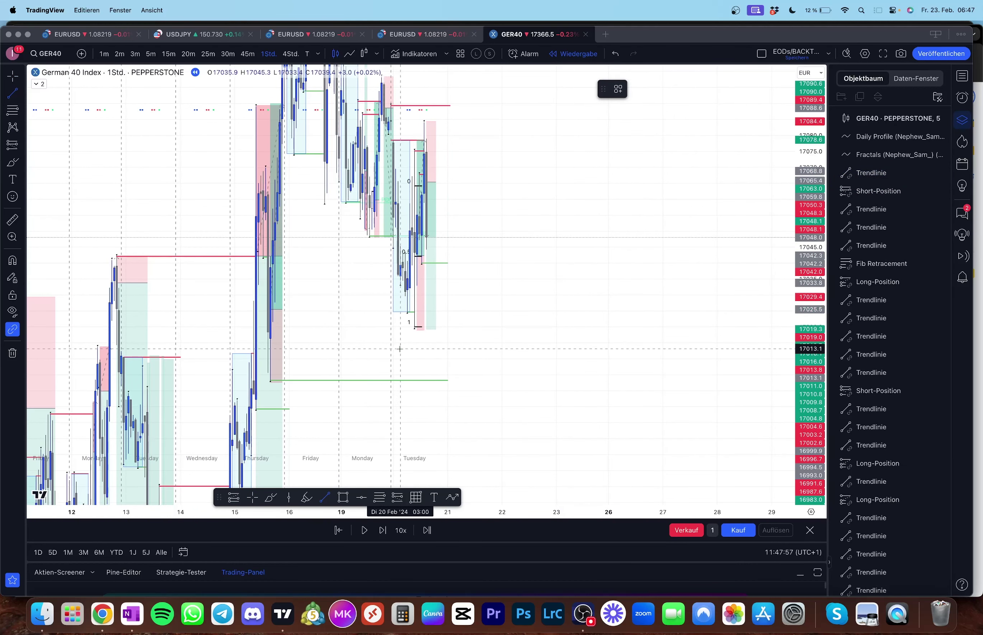
pyautogui.click(414, 327)
pyautogui.click(447, 328)
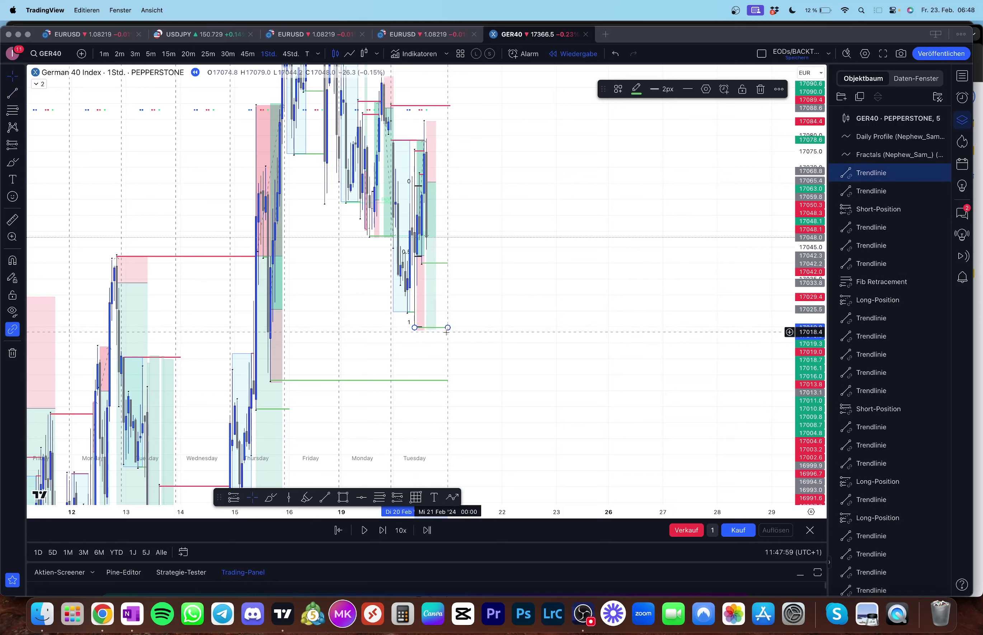
pyautogui.click(151, 54)
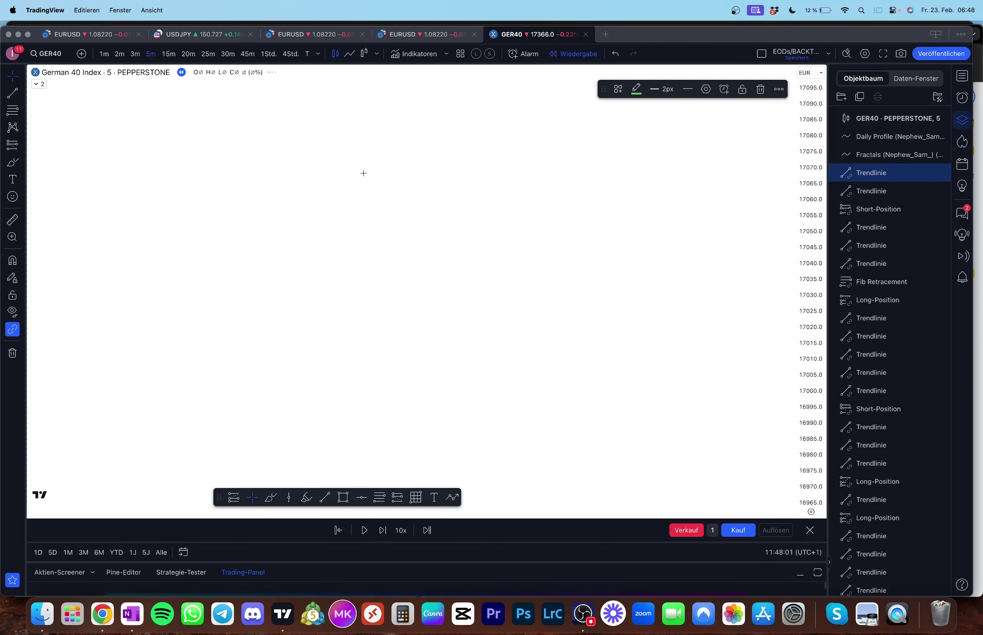
# Step: Reframe the chart and raise the short position's profit target closer to entry
pyautogui.scroll(-3, 573, 217)
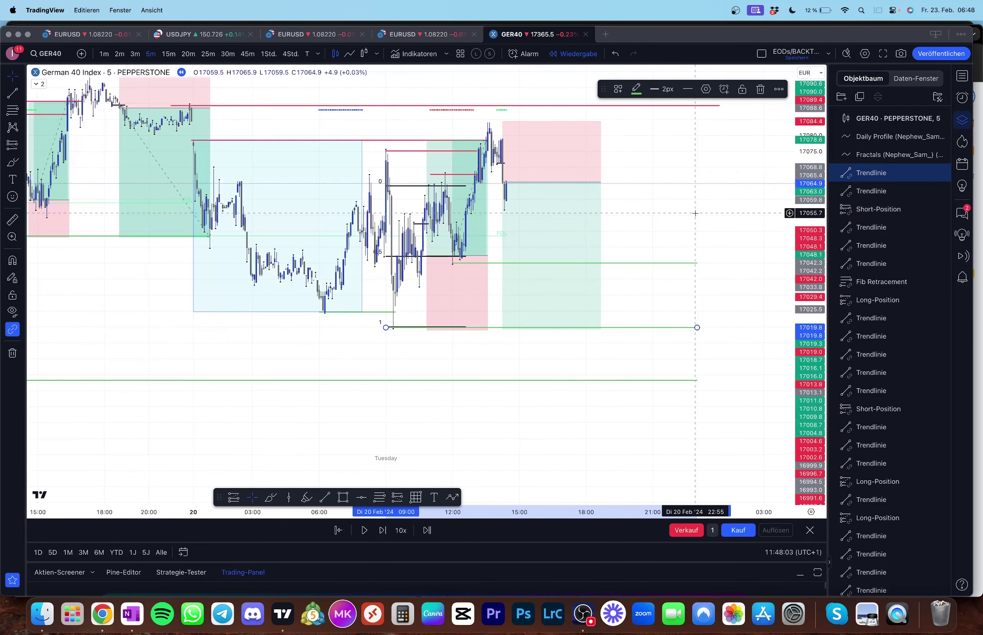
pyautogui.moveTo(703, 216); pyautogui.dragTo(648, 253)
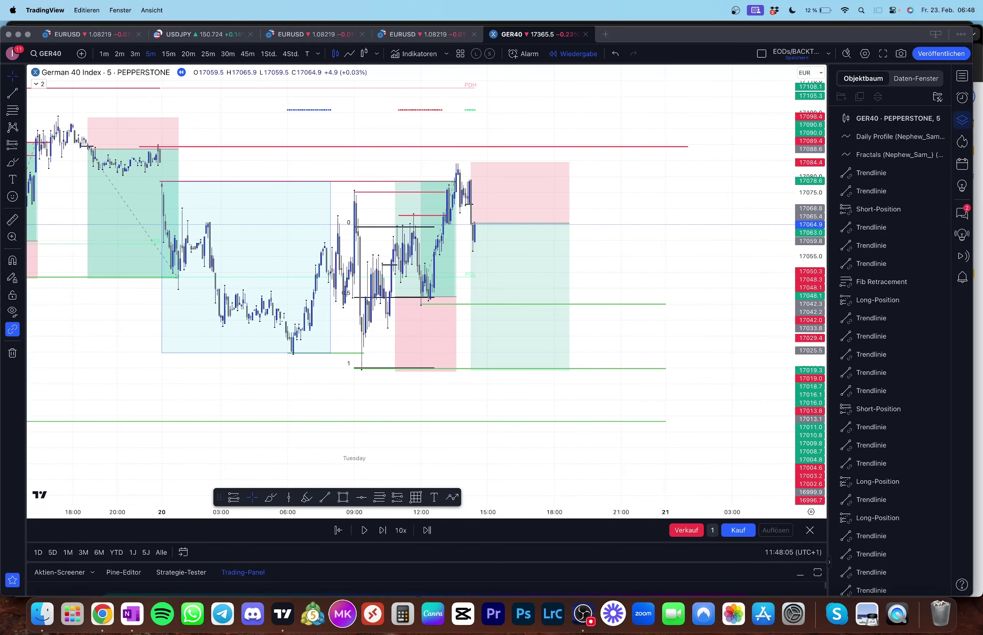
pyautogui.scroll(-2, 165, 418)
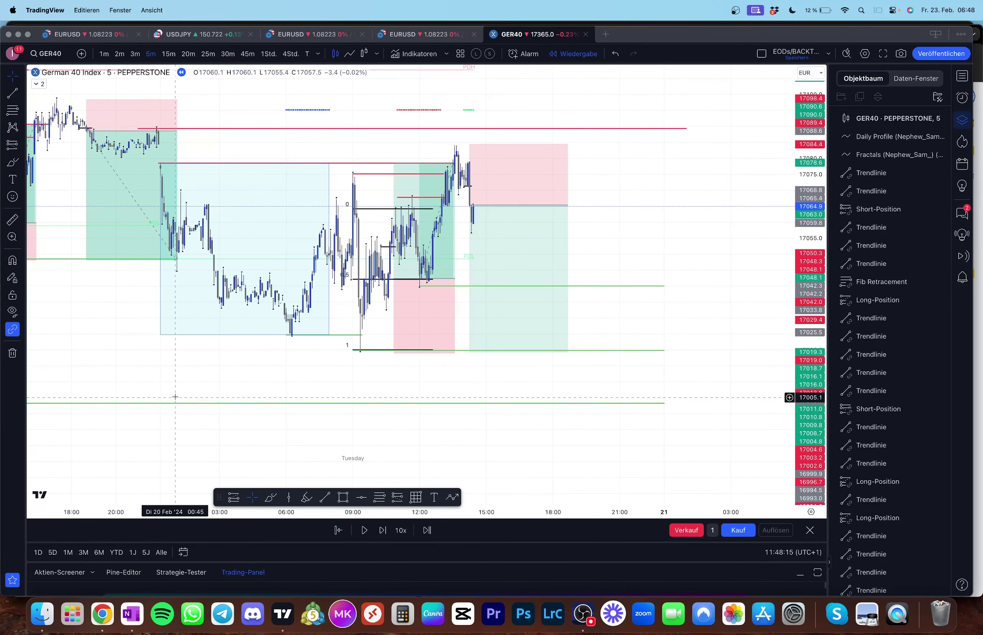
pyautogui.hscroll(2, 175, 397)
pyautogui.click(421, 335)
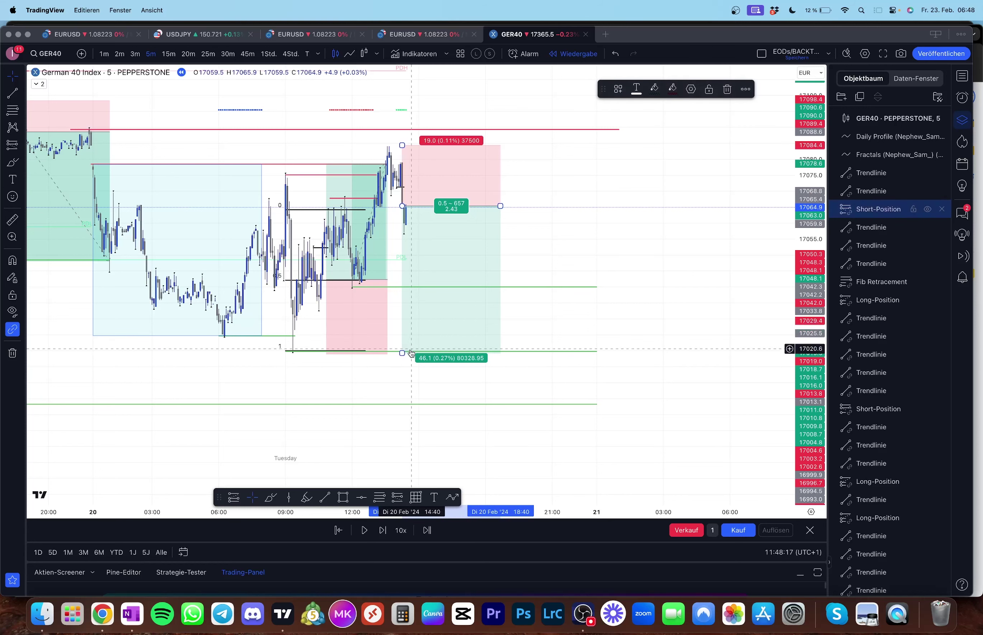
pyautogui.moveTo(403, 353); pyautogui.dragTo(403, 290)
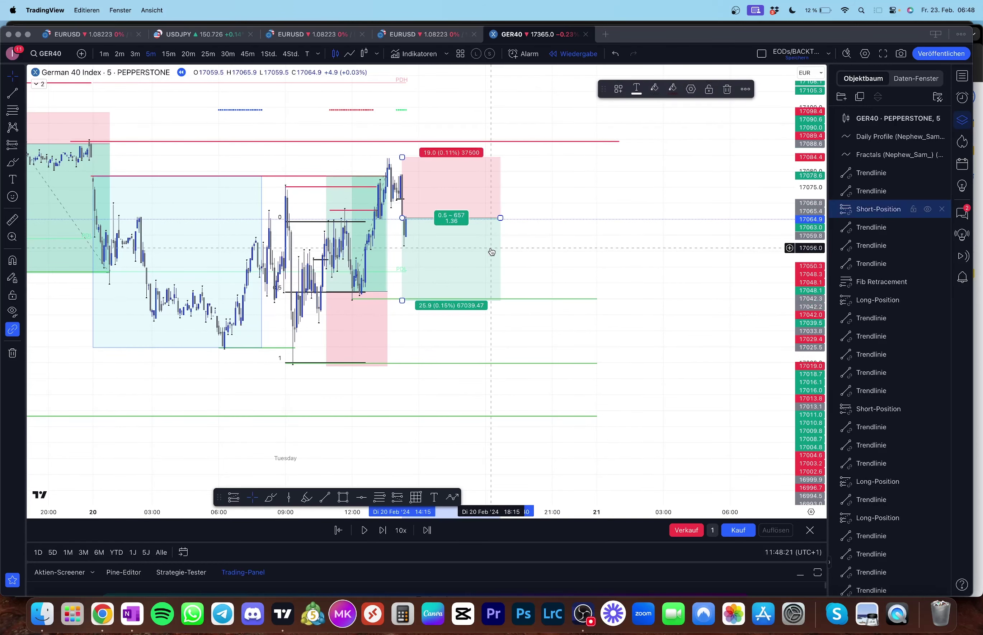
pyautogui.click(550, 220)
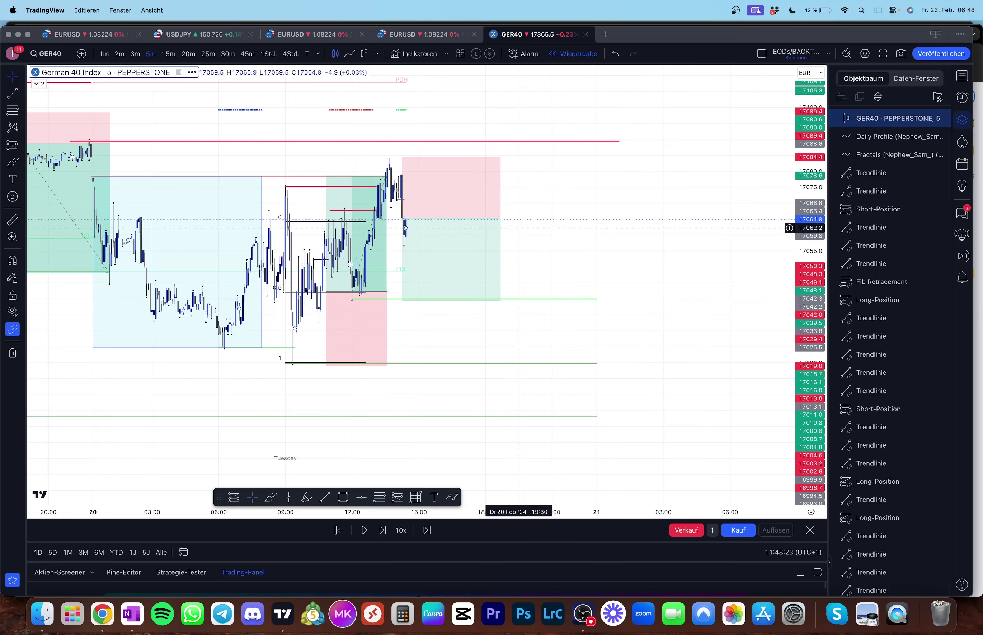
# Step: Step the replay forward as price dips to about 17029, then bounces toward 17058
pyautogui.hscroll(-5, 574, 186)
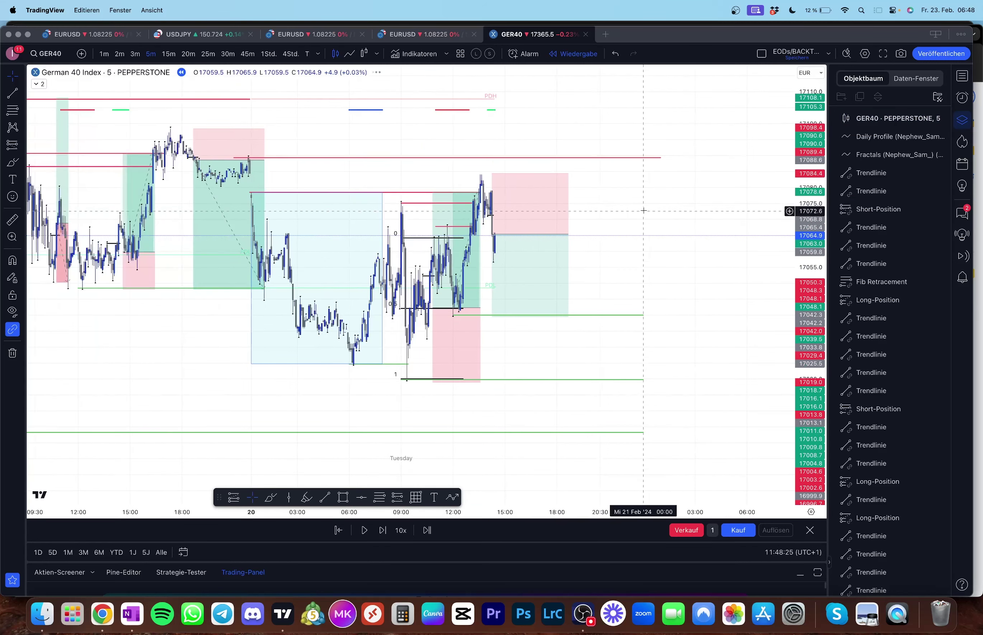
pyautogui.hotkey('shift', 'Right')
pyautogui.hotkey('shift', 'Right')
pyautogui.hotkey('shift', 'Right')
pyautogui.hotkey('shift', 'Right')
pyautogui.hotkey('shift', 'Right')
pyautogui.hotkey('shift', 'Right')
pyautogui.hotkey('shift', 'Right')
pyautogui.hotkey('shift', 'Right')
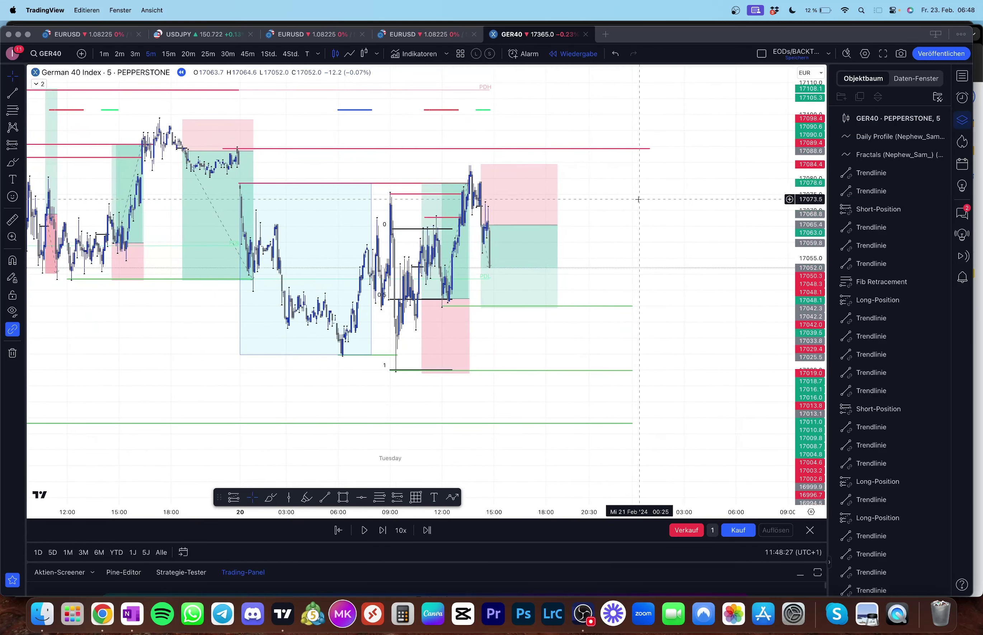
pyautogui.hotkey('shift', 'Right')
pyautogui.hotkey('shift', 'Right')
pyautogui.hotkey('shift', 'Right')
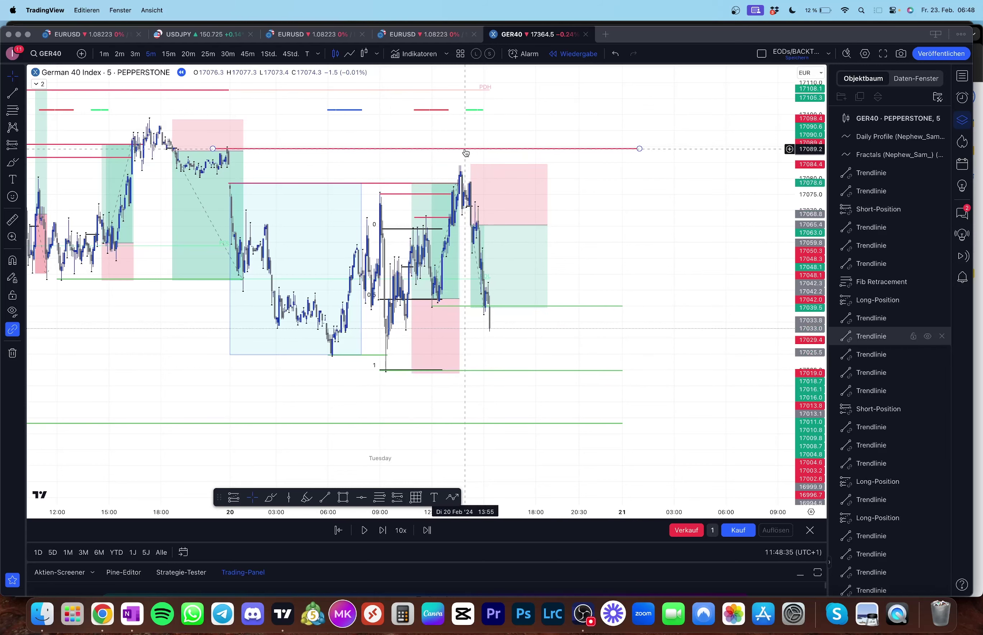
pyautogui.moveTo(200, 347); pyautogui.dragTo(383, 362)
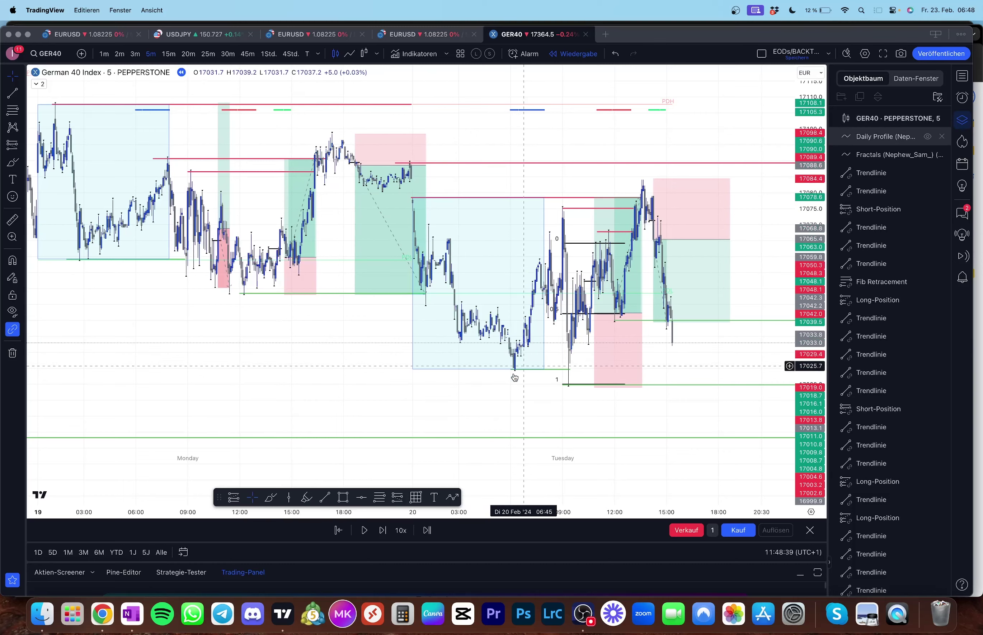
pyautogui.moveTo(409, 444); pyautogui.dragTo(251, 408)
pyautogui.scroll(1, 339, 436)
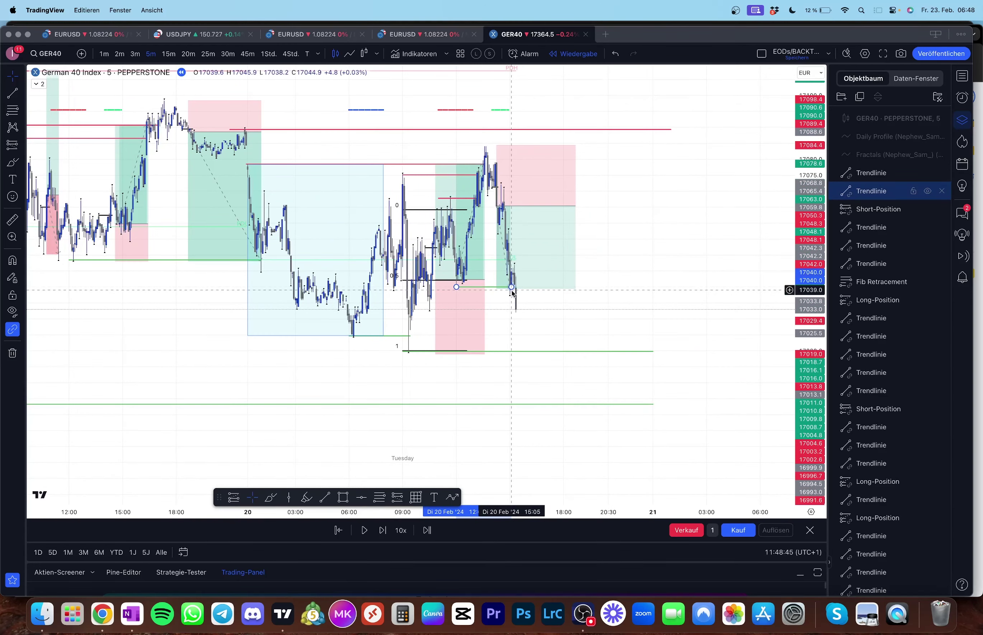
pyautogui.hscroll(4, 512, 293)
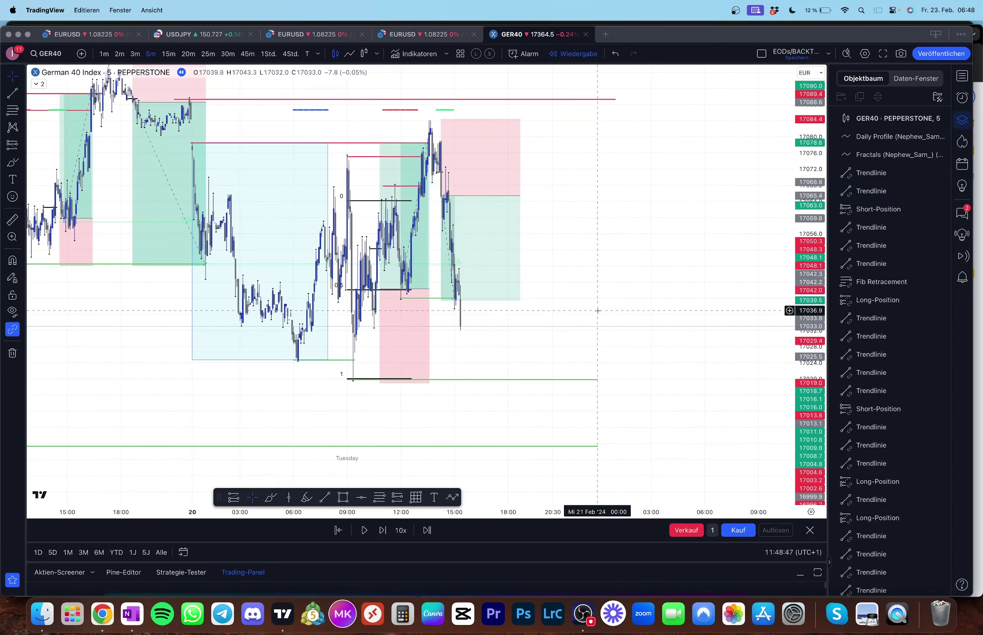
pyautogui.moveTo(597, 311); pyautogui.dragTo(620, 329)
pyautogui.hotkey('shift', 'Right')
pyautogui.hotkey('shift', 'Right')
pyautogui.hotkey('shift', 'Right')
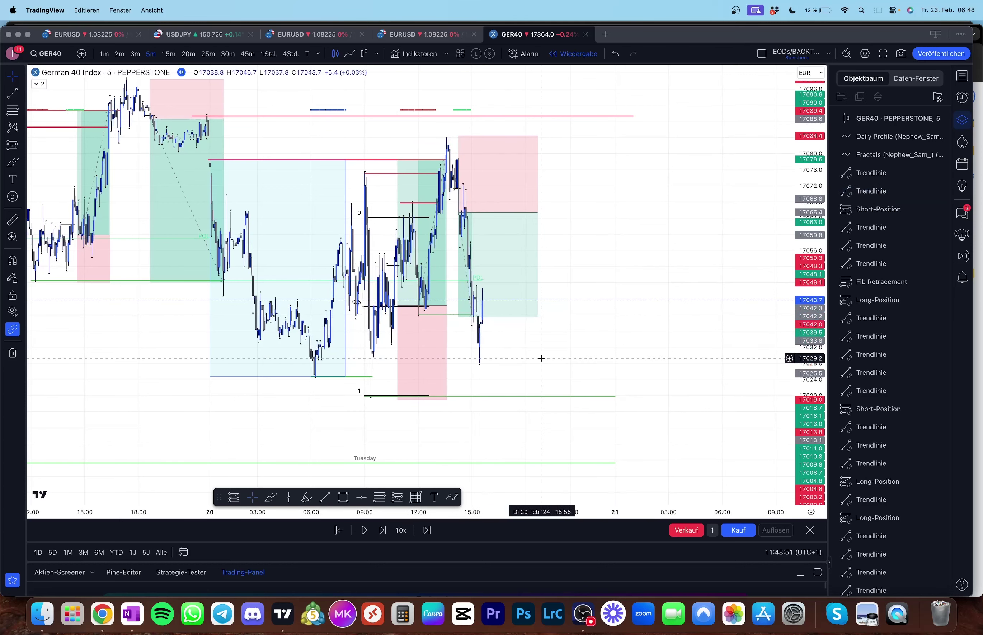
pyautogui.hotkey('shift', 'Right')
pyautogui.hotkey('shift', 'Right')
pyautogui.hotkey('shift', 'Right')
pyautogui.hotkey('shift', 'Right')
pyautogui.hotkey('shift', 'Right')
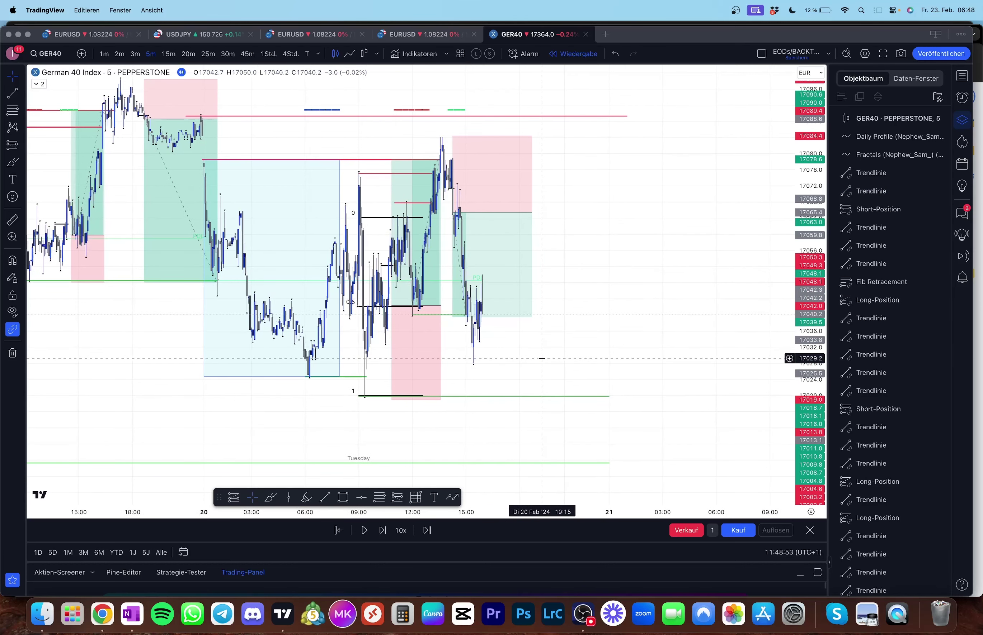
pyautogui.hotkey('shift', 'Right')
pyautogui.hotkey('shift', 'Right')
pyautogui.hotkey('shift', 'Right')
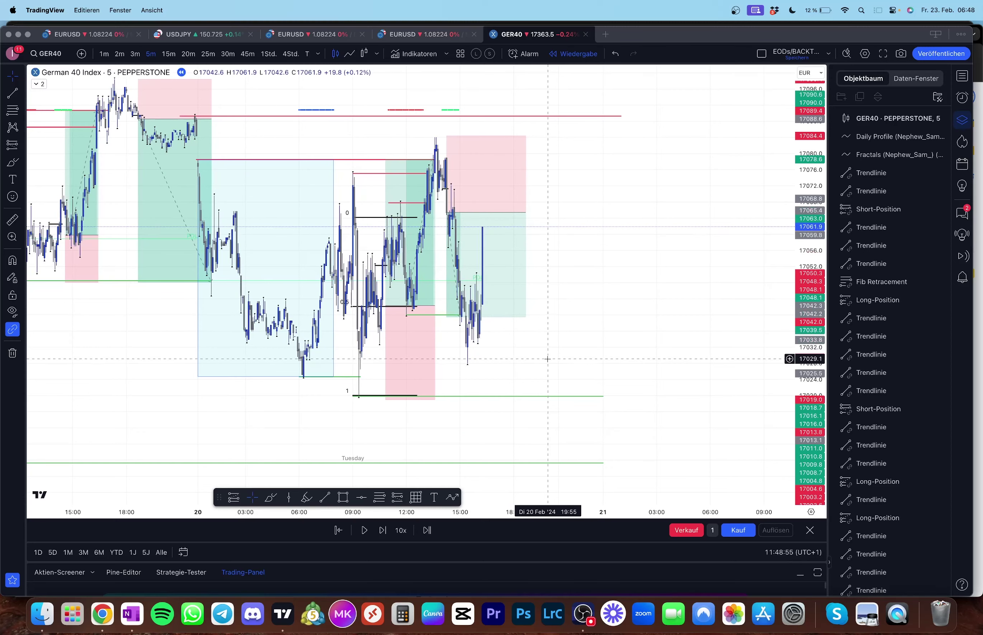
pyautogui.hotkey('shift', 'Right')
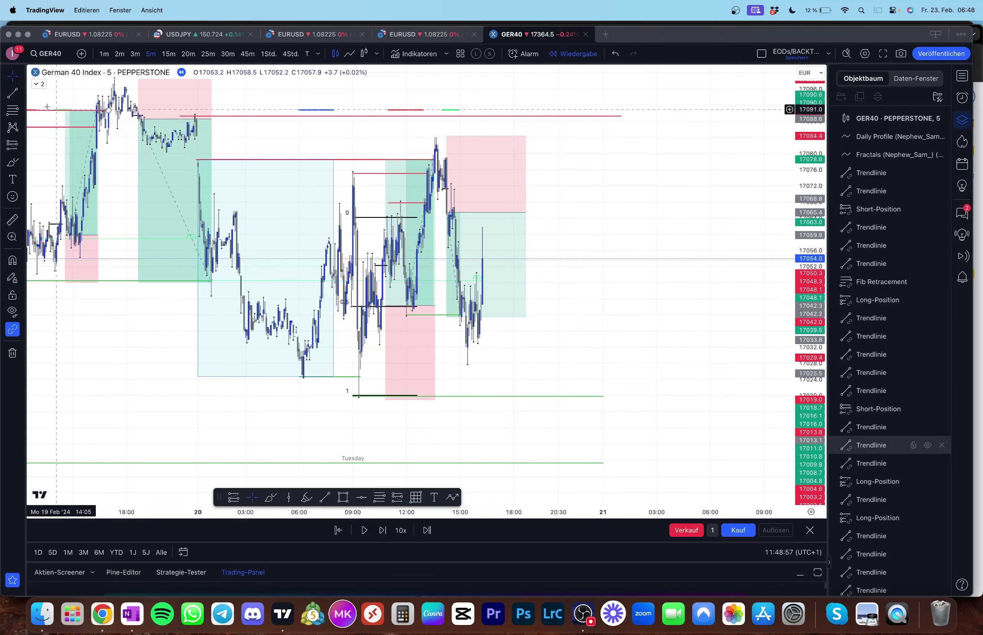
# Step: Draw a short black horizontal line marking the latest lows
pyautogui.hotkey('alt', 't')
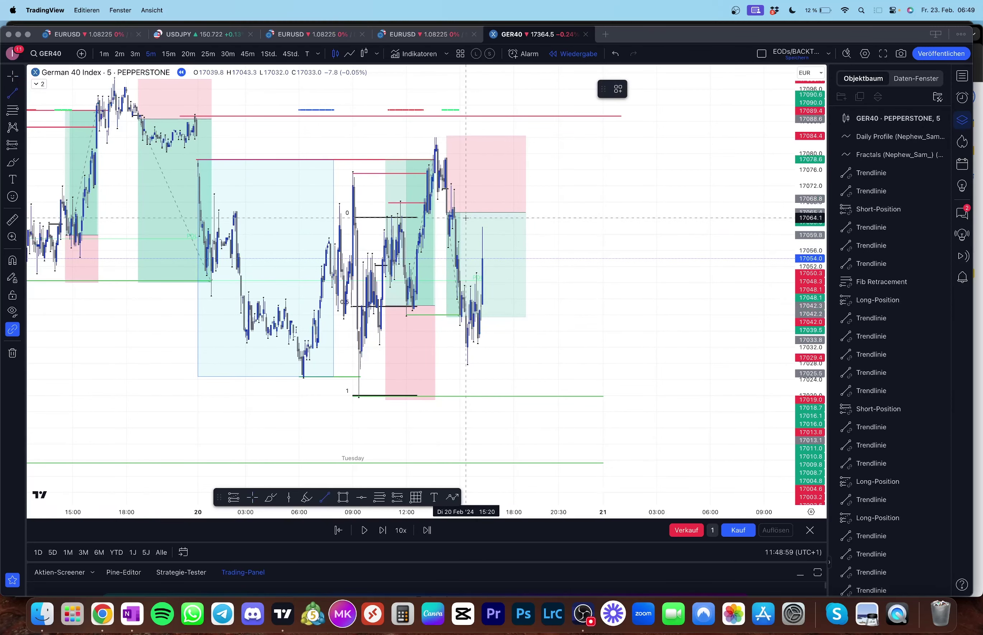
pyautogui.moveTo(466, 288); pyautogui.dragTo(487, 260)
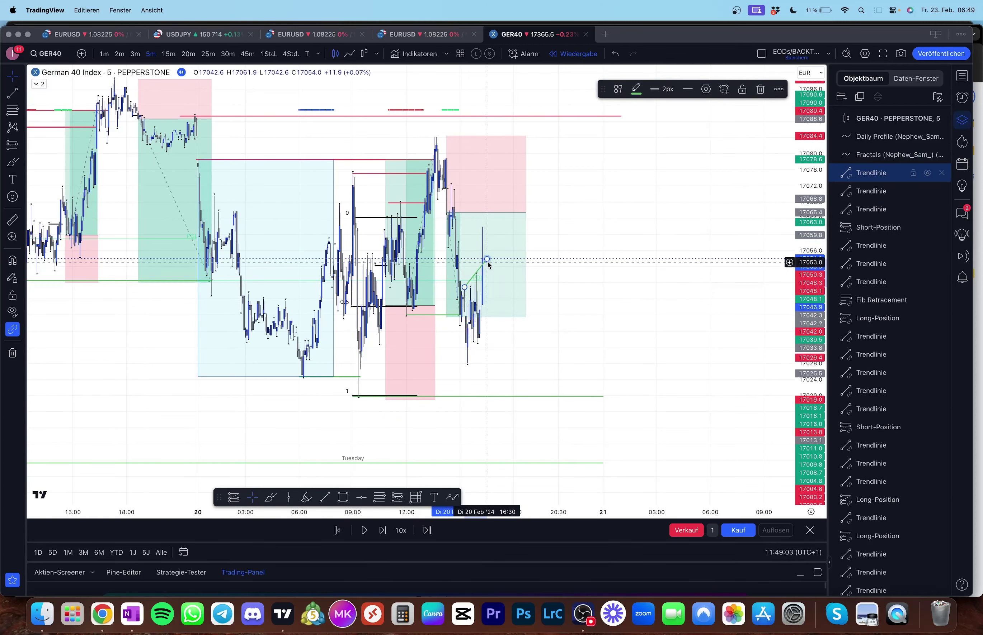
pyautogui.moveTo(486, 259); pyautogui.dragTo(484, 286)
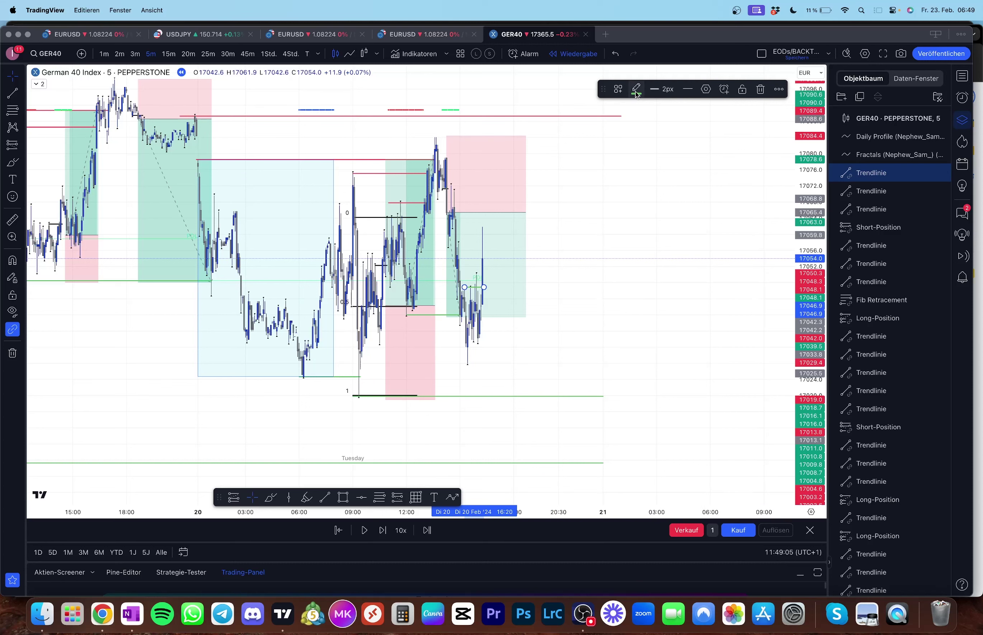
pyautogui.click(636, 93)
pyautogui.click(733, 111)
pyautogui.click(732, 164)
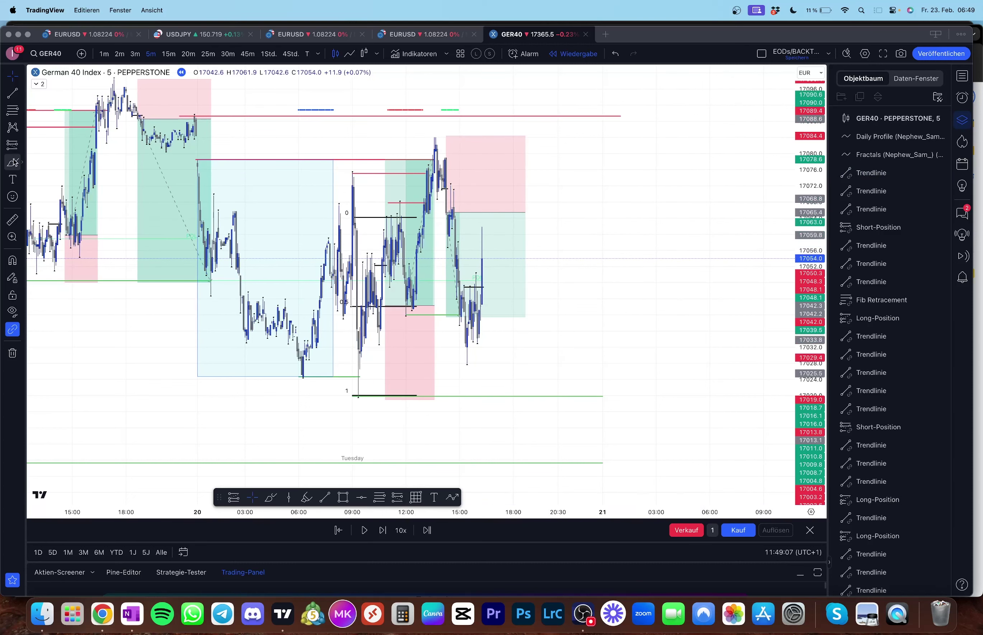
# Step: Place a long position entry at 17054.0 and narrow the existing short's time span
pyautogui.click(22, 148)
pyautogui.click(55, 154)
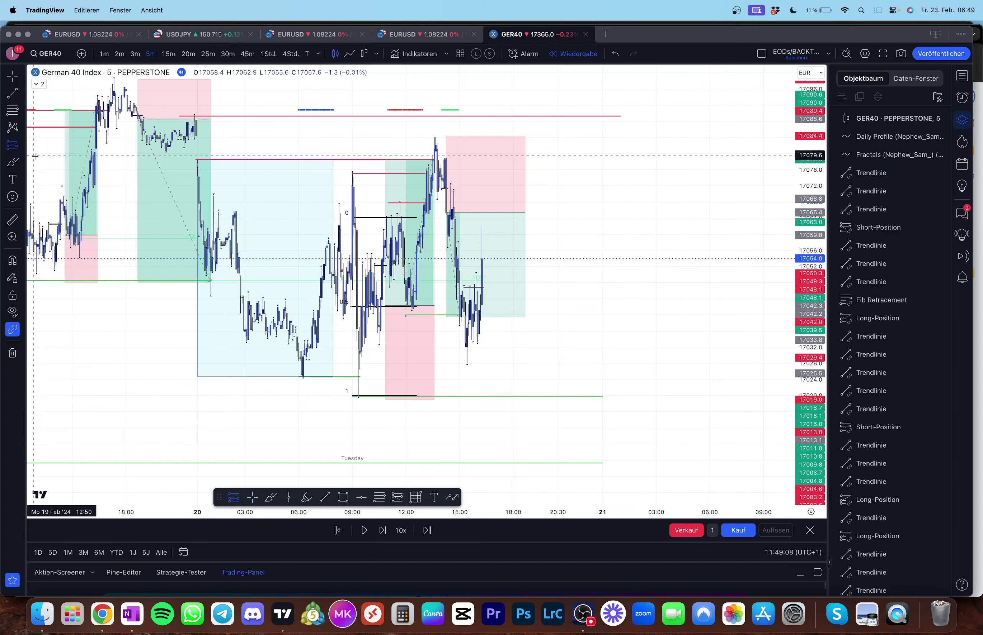
pyautogui.click(482, 258)
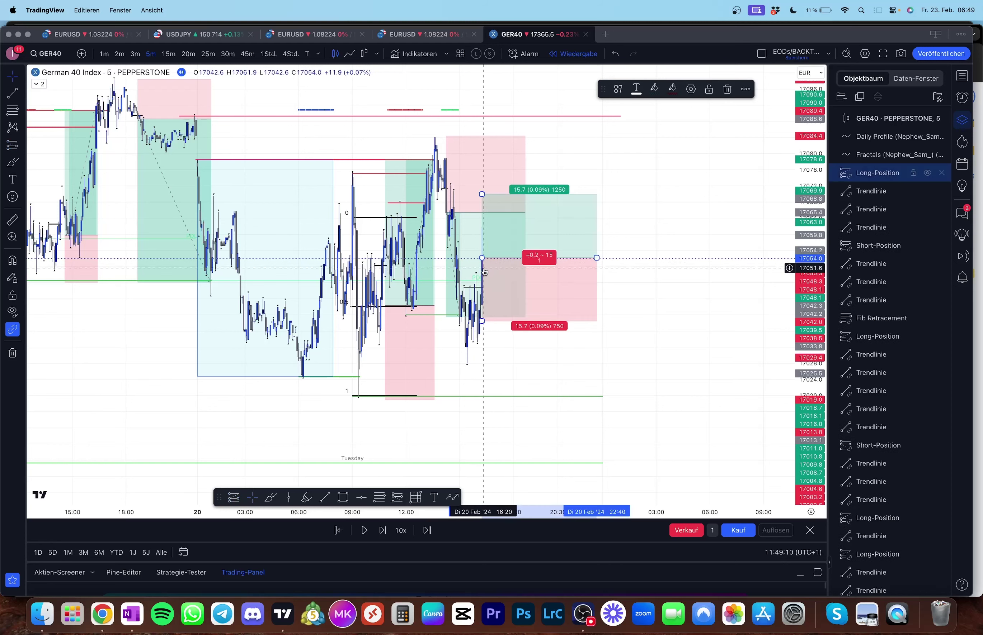
pyautogui.click(523, 211)
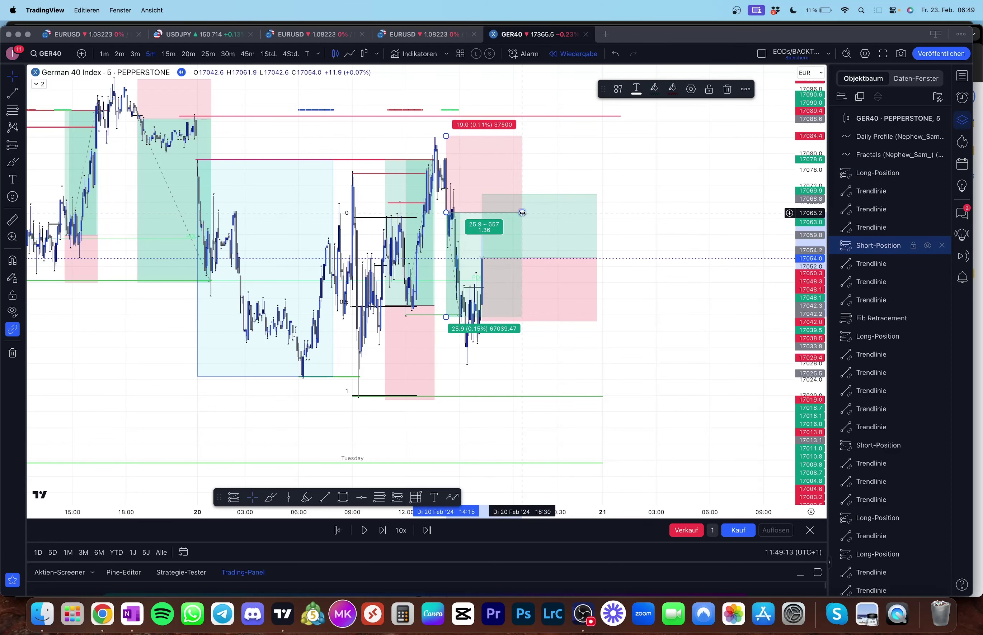
pyautogui.moveTo(522, 213); pyautogui.dragTo(462, 213)
# Step: Set the long's stop 26.9 points below and target 29.8 points above, then view hourly
pyautogui.click(487, 249)
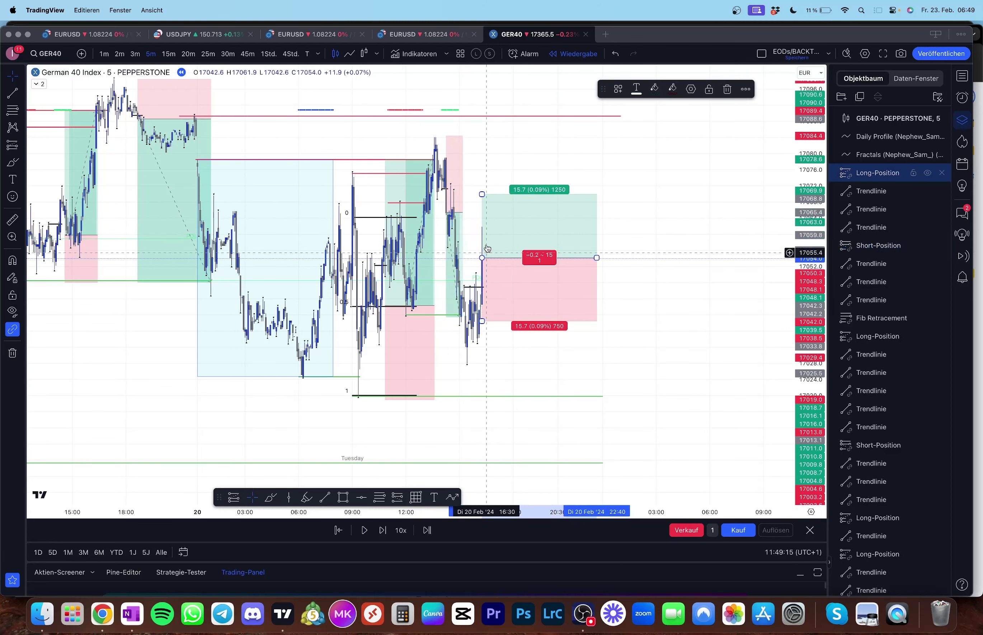
pyautogui.moveTo(482, 321); pyautogui.dragTo(489, 367)
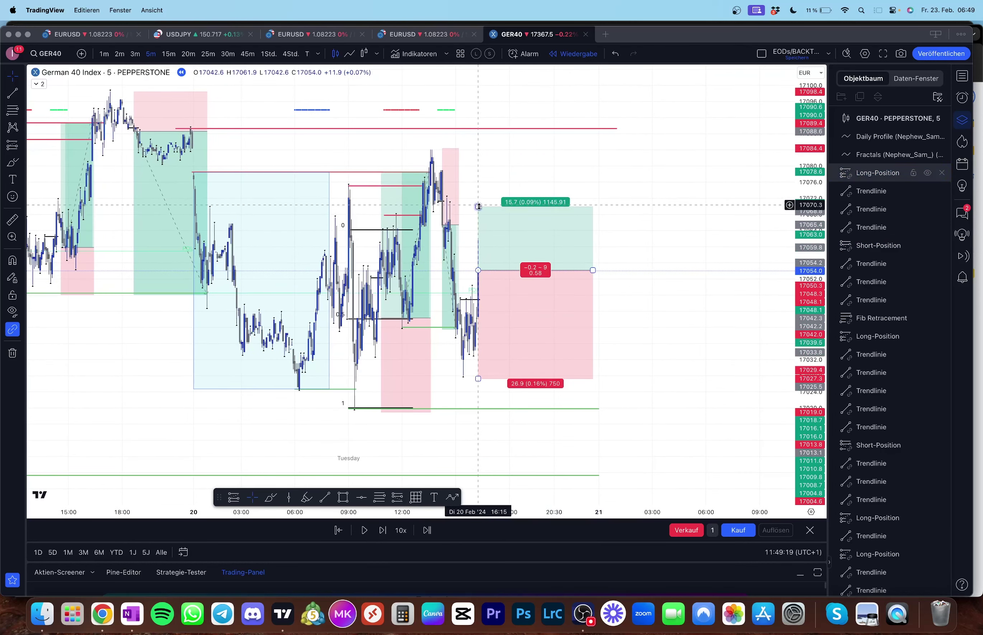
pyautogui.moveTo(477, 205); pyautogui.dragTo(492, 128)
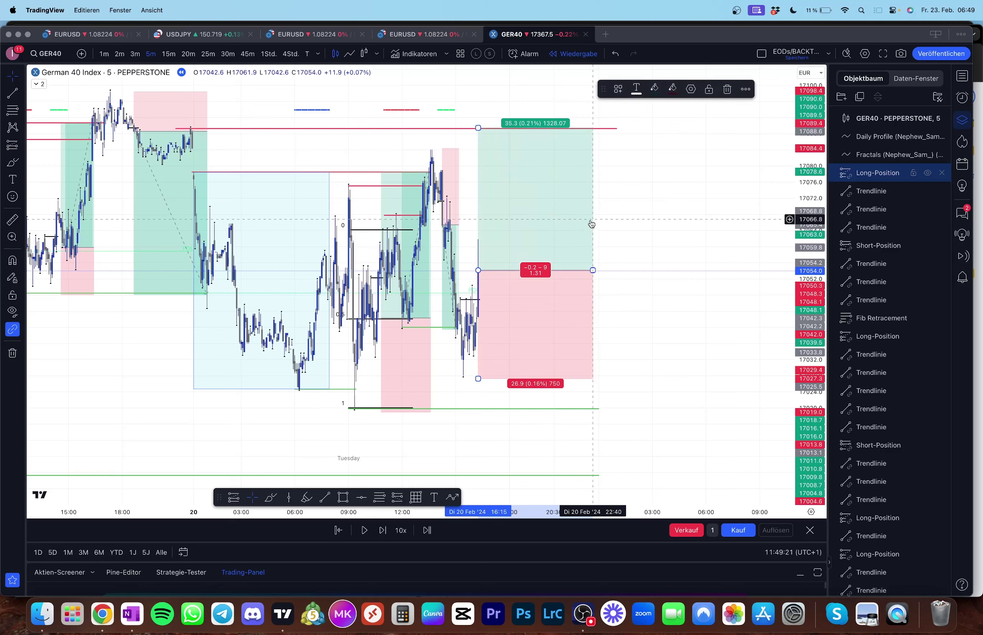
pyautogui.click(608, 277)
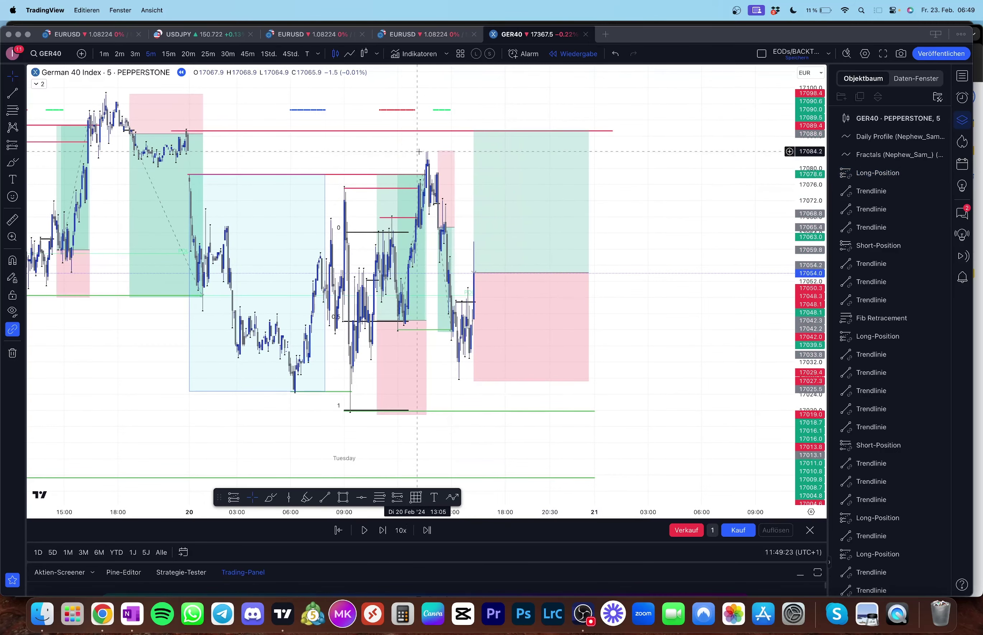
pyautogui.moveTo(474, 131); pyautogui.dragTo(474, 152)
pyautogui.click(268, 54)
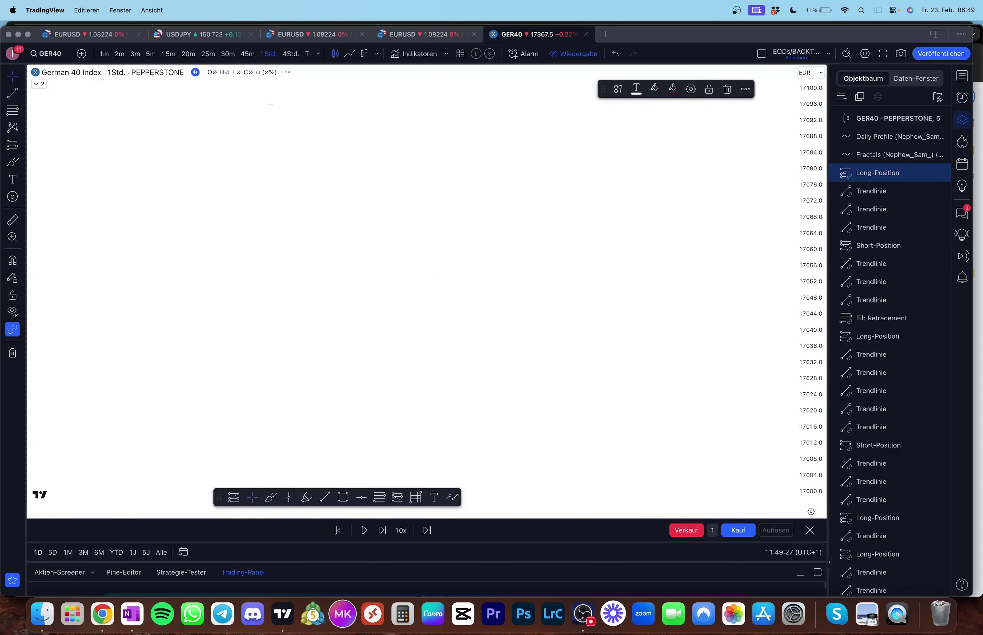
# Step: On the hourly chart, draw a red trendline at the 17084 level, then return to 5-minute
pyautogui.hotkey('alt', 't')
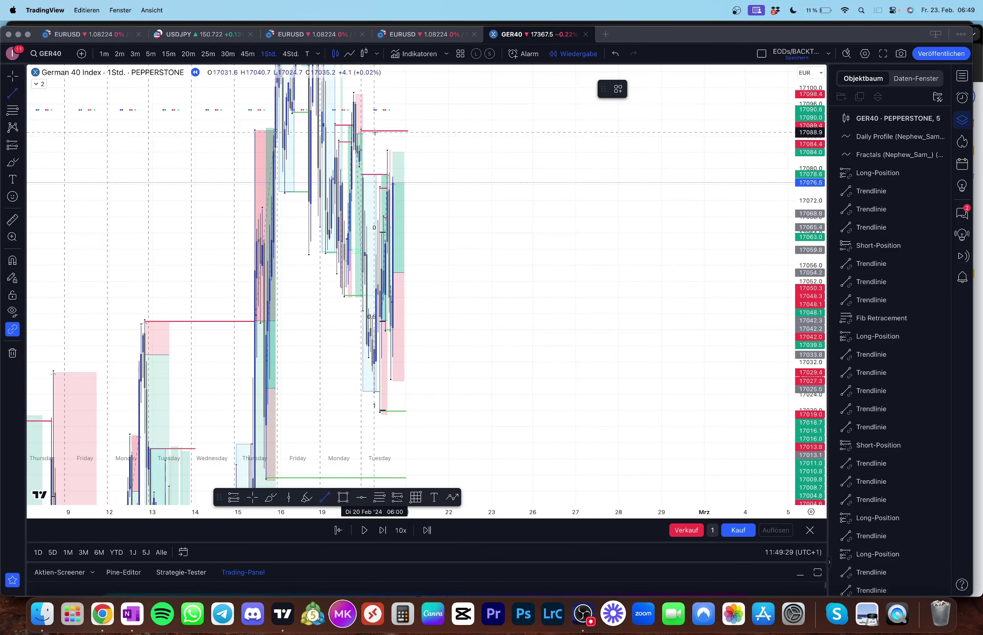
pyautogui.press('super')
pyautogui.click(387, 134)
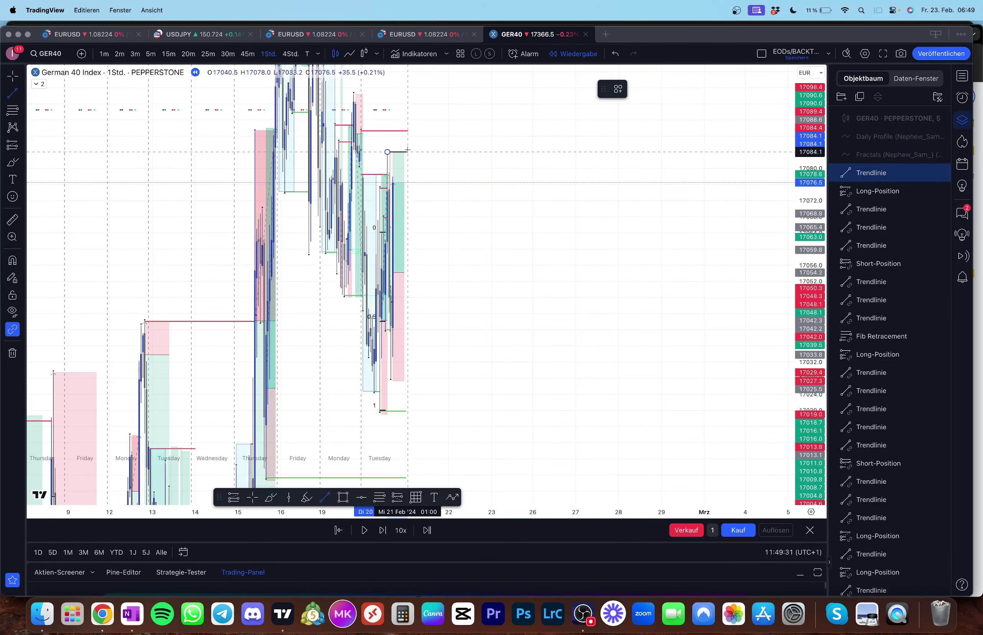
pyautogui.click(406, 151)
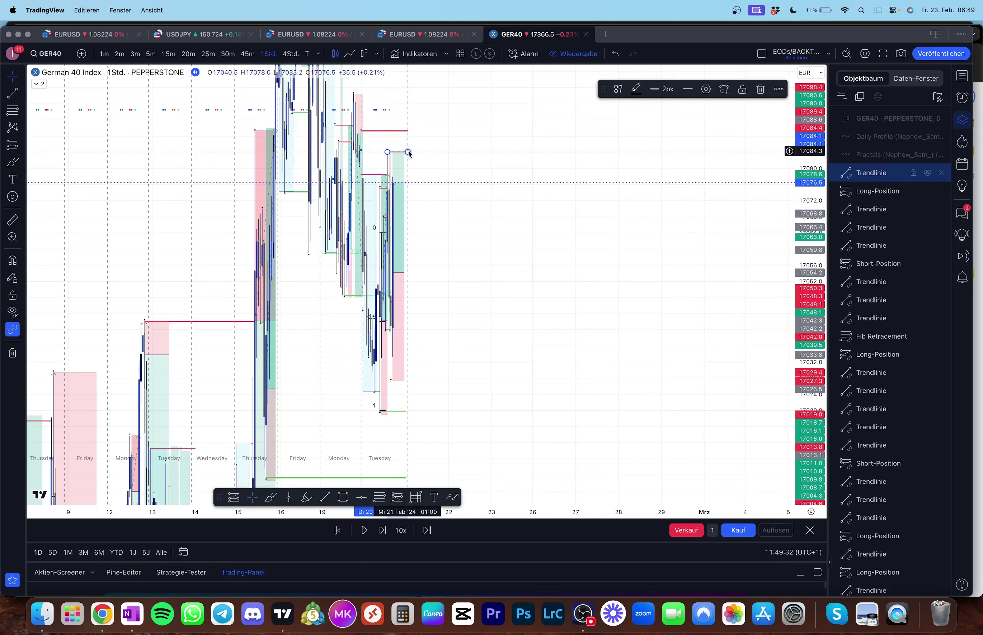
pyautogui.click(641, 92)
pyautogui.click(638, 170)
pyautogui.click(621, 196)
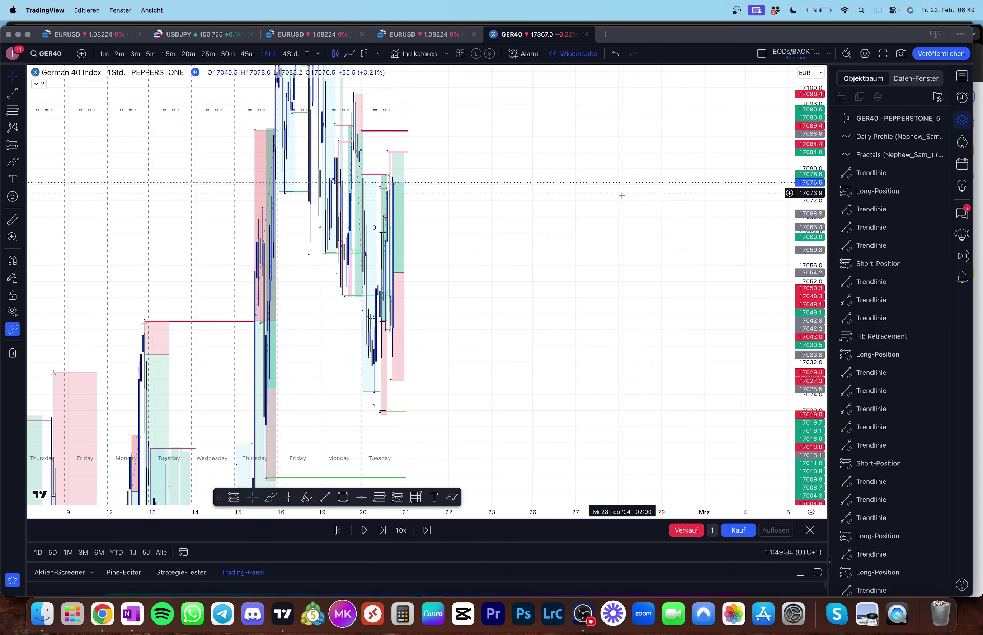
pyautogui.click(151, 54)
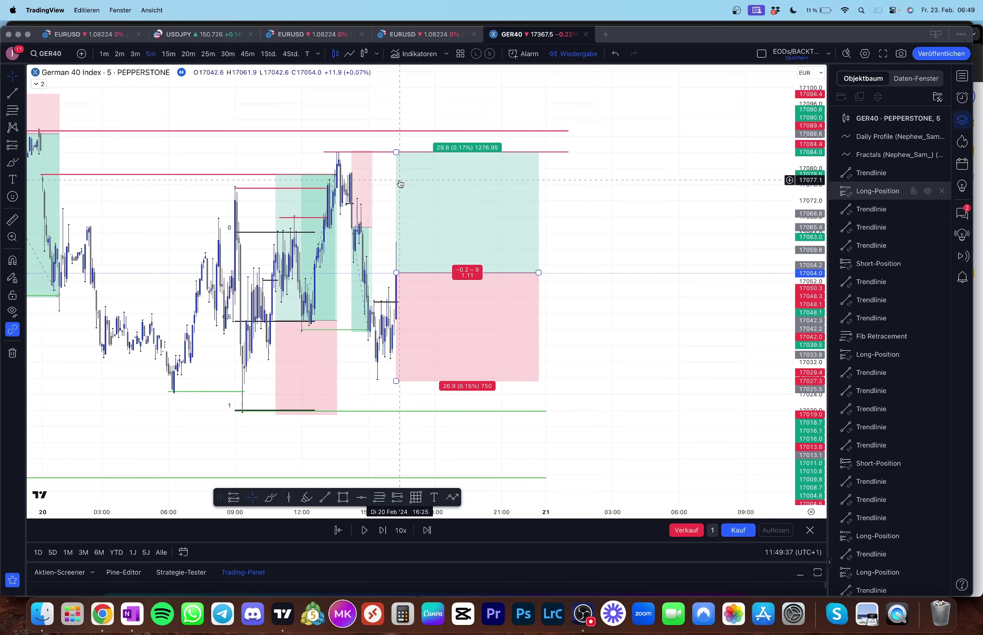
# Step: Draw a Fib retracement across the latest swing
pyautogui.click(396, 186)
pyautogui.scroll(-1, 553, 260)
pyautogui.click(606, 265)
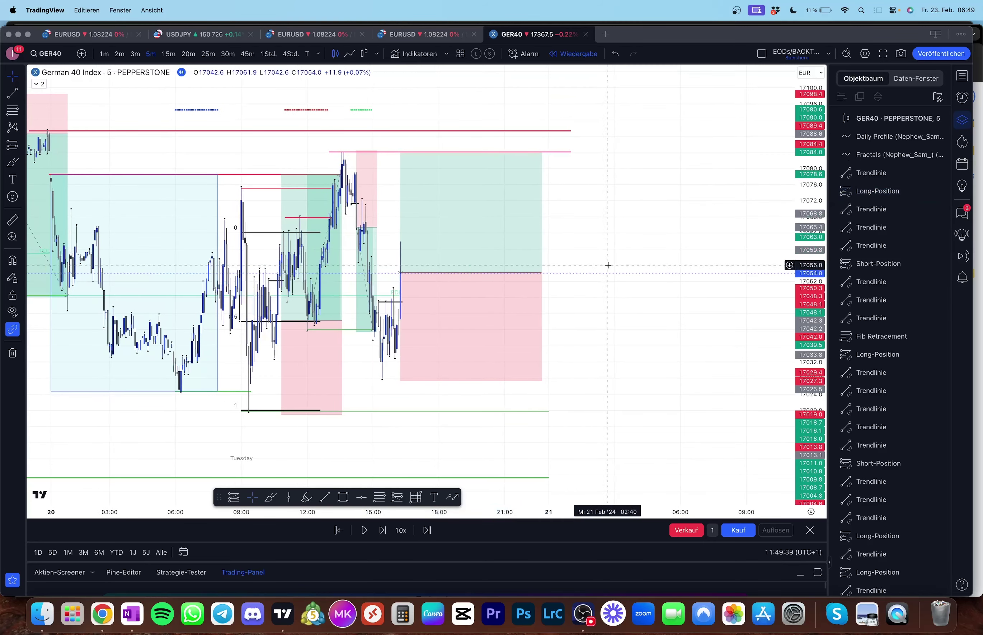
pyautogui.scroll(-2, 623, 267)
pyautogui.moveTo(649, 259); pyautogui.dragTo(636, 255)
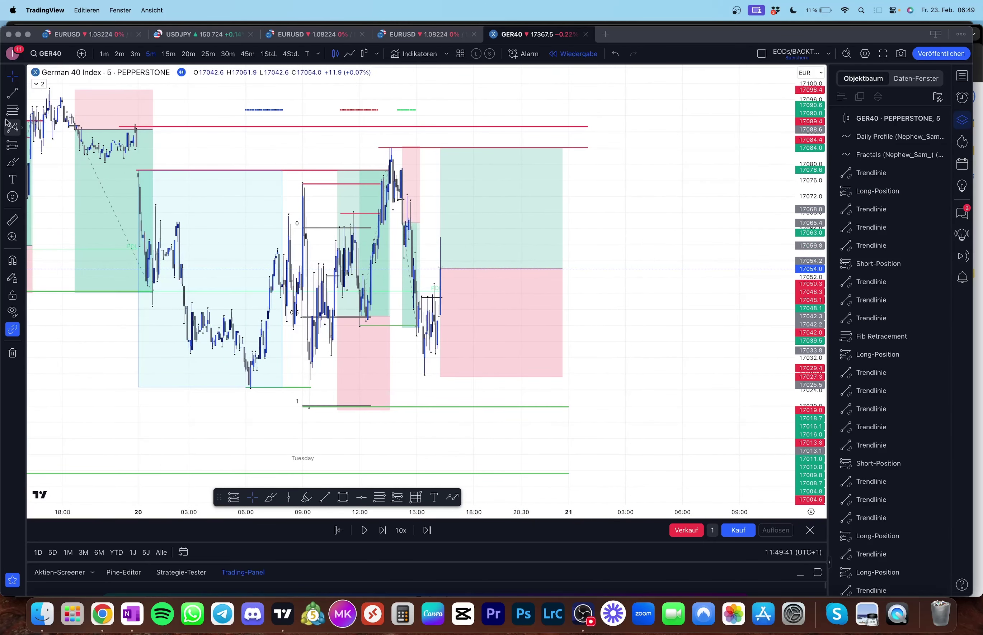
pyautogui.click(12, 111)
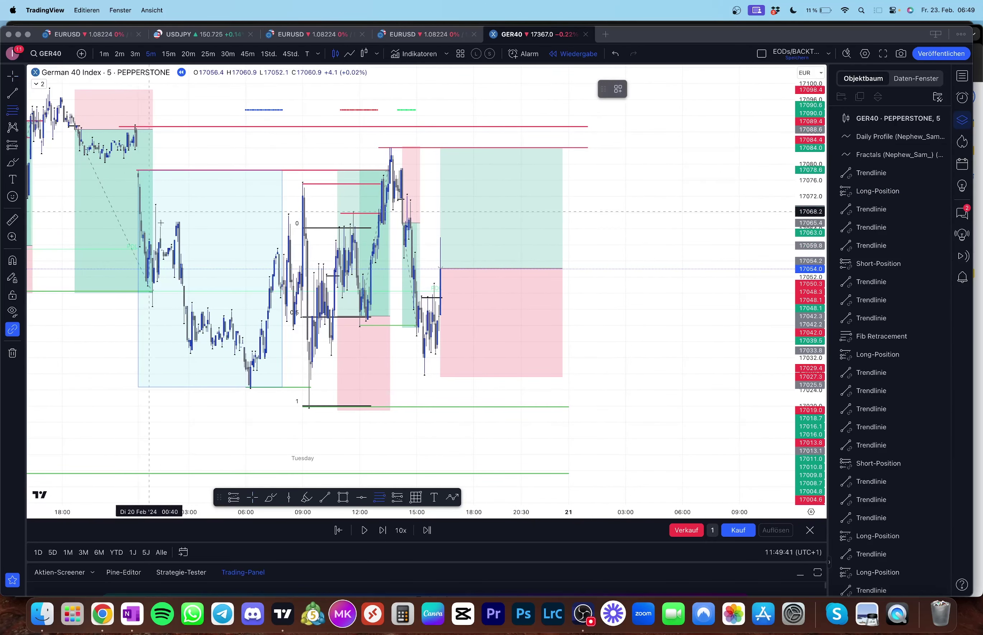
pyautogui.click(421, 375)
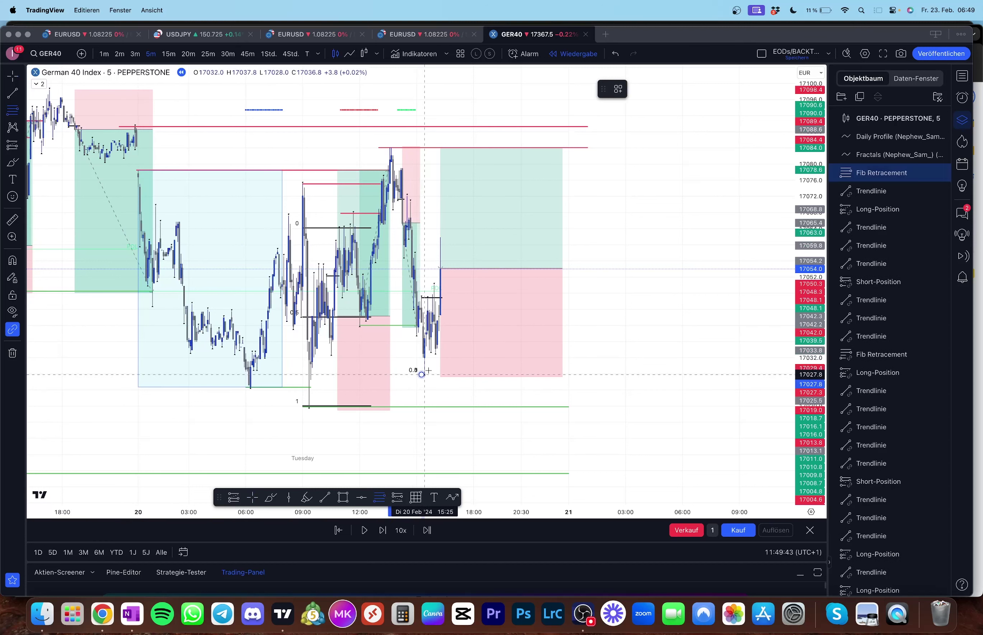
pyautogui.click(467, 238)
# Step: Lower the long entry to about 17045 (target 39.0, stop 17.7) and delete the Fib retracement
pyautogui.click(440, 269)
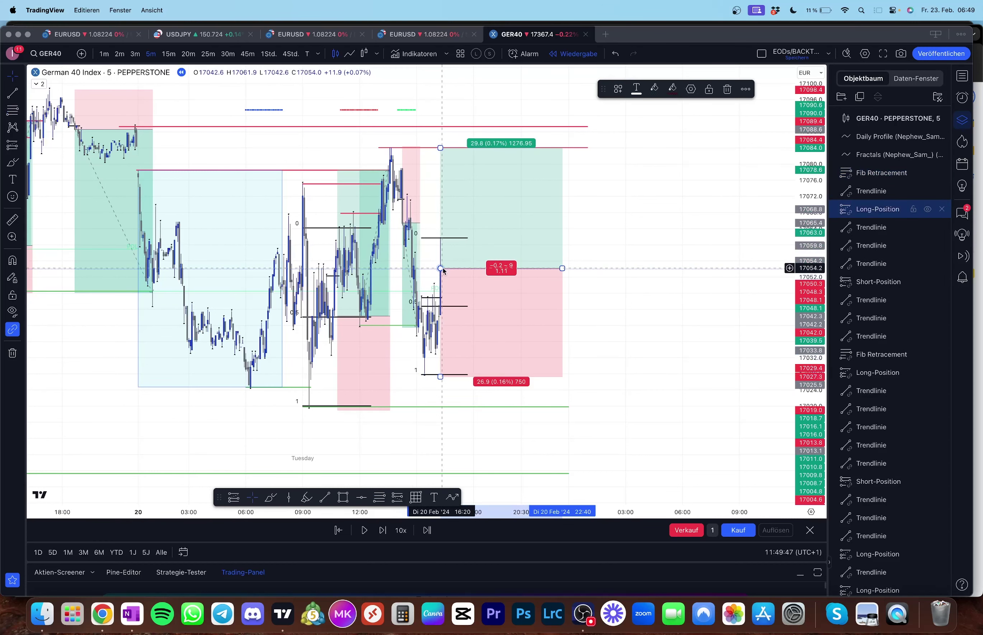
pyautogui.moveTo(441, 268); pyautogui.dragTo(443, 308)
pyautogui.click(436, 239)
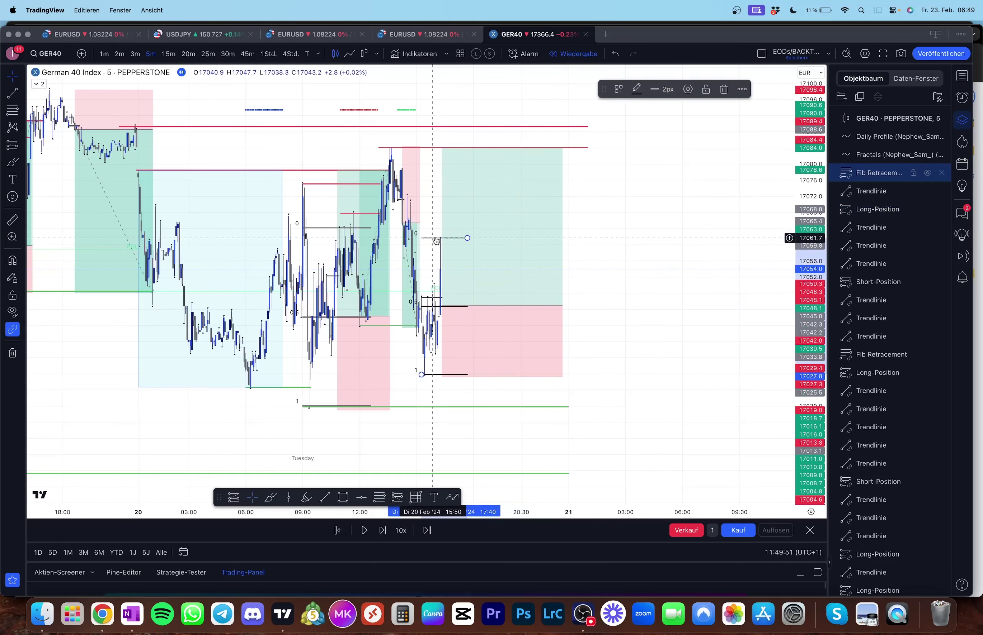
pyautogui.click(723, 89)
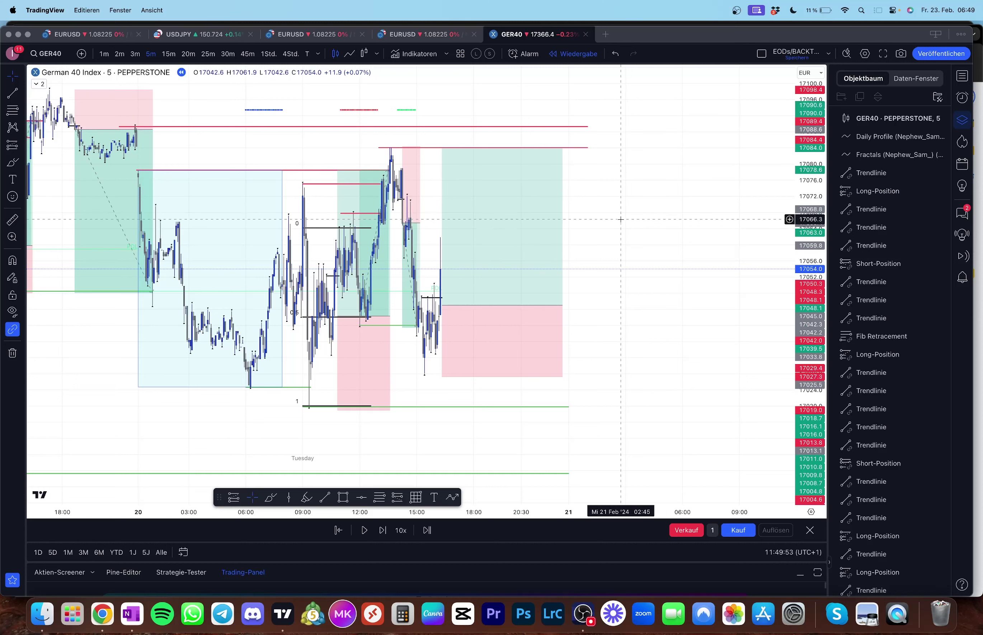
# Step: Step the replay forward several bars past the long's target near 17084
pyautogui.hotkey('shift', 'Right')
pyautogui.hotkey('shift', 'Right')
pyautogui.hotkey('shift', 'Right')
pyautogui.hotkey('shift', 'Right')
pyautogui.hotkey('shift', 'Right')
pyautogui.hotkey('shift', 'Right')
pyautogui.hotkey('shift', 'Right')
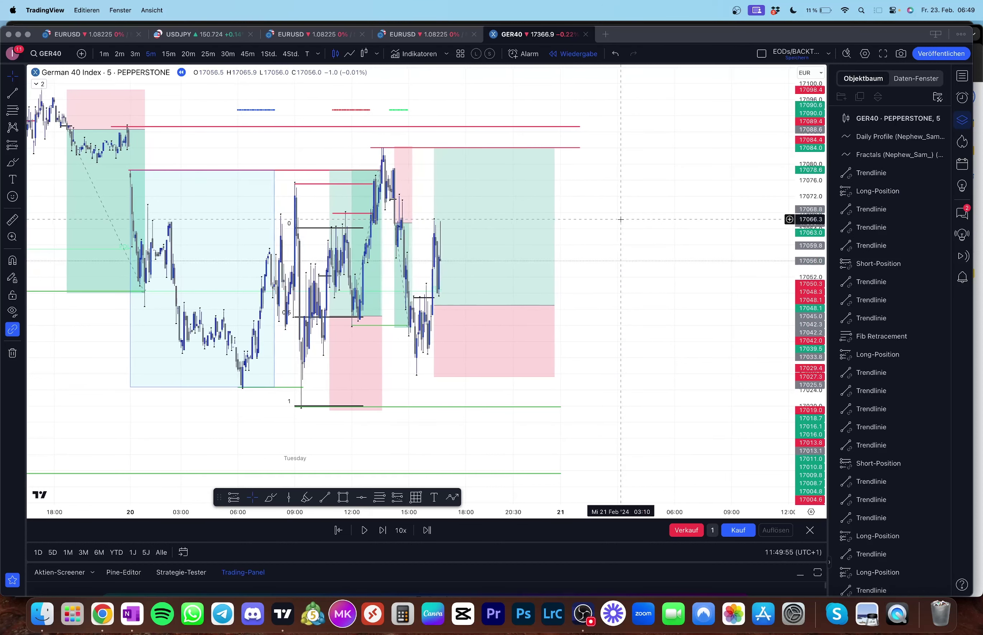
pyautogui.hotkey('shift', 'Right')
pyautogui.hotkey('shift', 'Right')
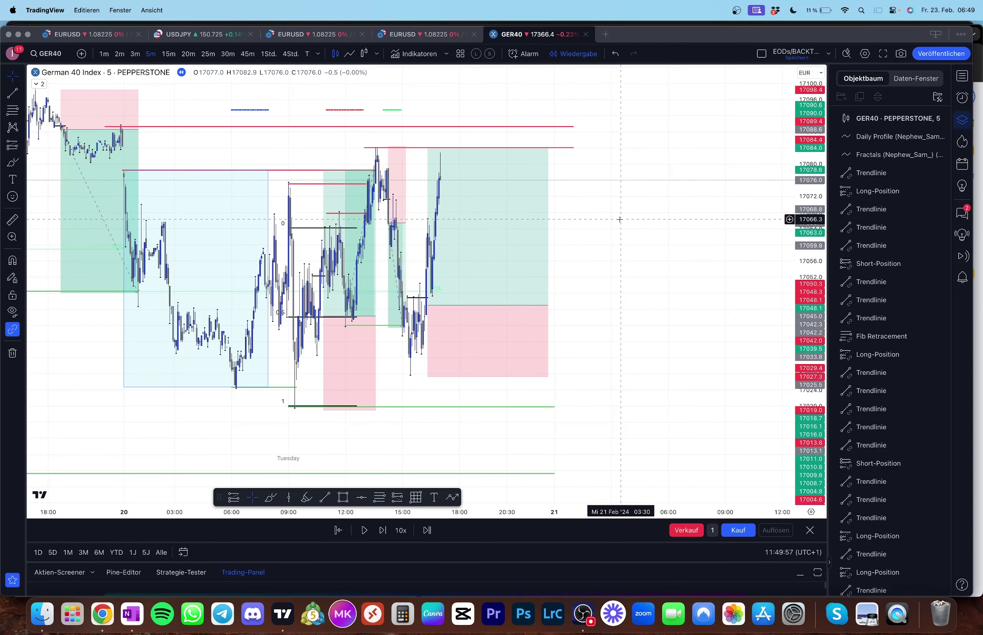
pyautogui.hotkey('shift', 'Right')
pyautogui.hotkey('shift', 'Right')
pyautogui.click(526, 273)
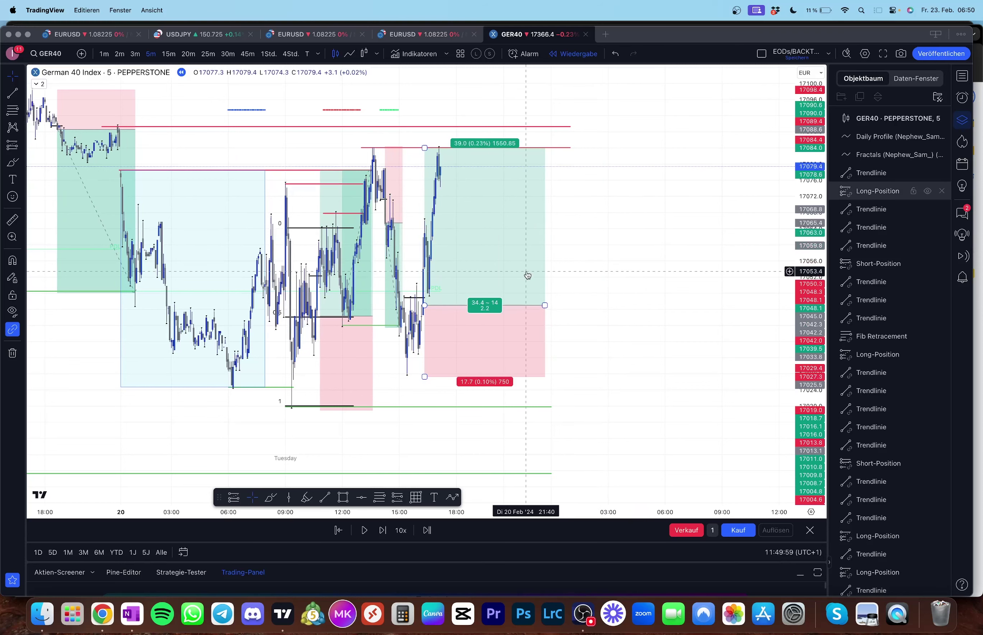
pyautogui.hotkey('shift', 'Right')
pyautogui.hotkey('shift', 'Right')
pyautogui.hotkey('shift', 'Right')
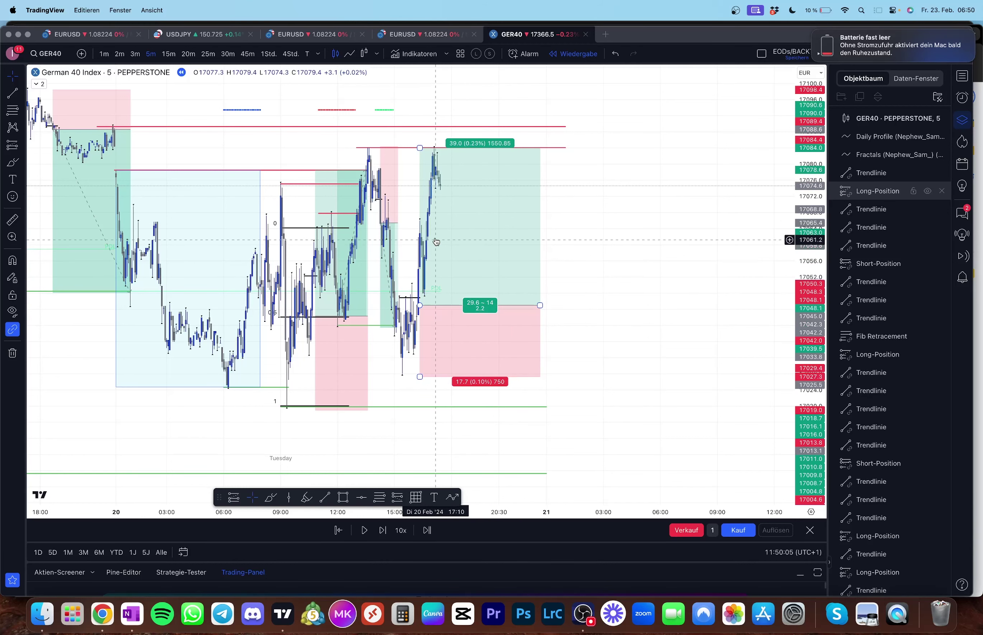
pyautogui.click(408, 282)
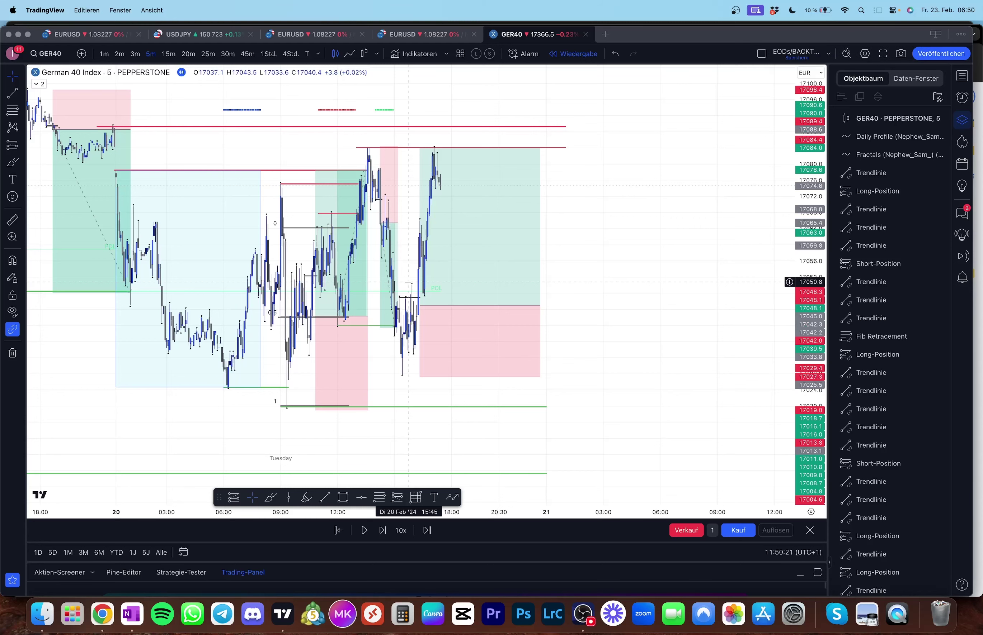
# Step: Shorten the long box, replay into early 21 Feb as price slides to 17046, then view hourly
pyautogui.click(530, 221)
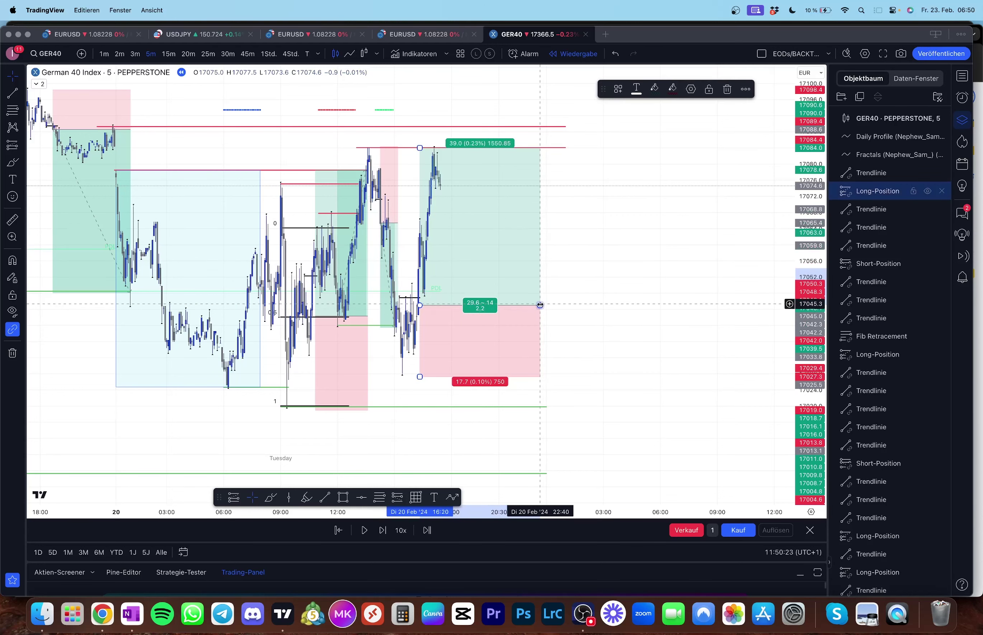
pyautogui.moveTo(540, 305); pyautogui.dragTo(453, 304)
pyautogui.click(542, 281)
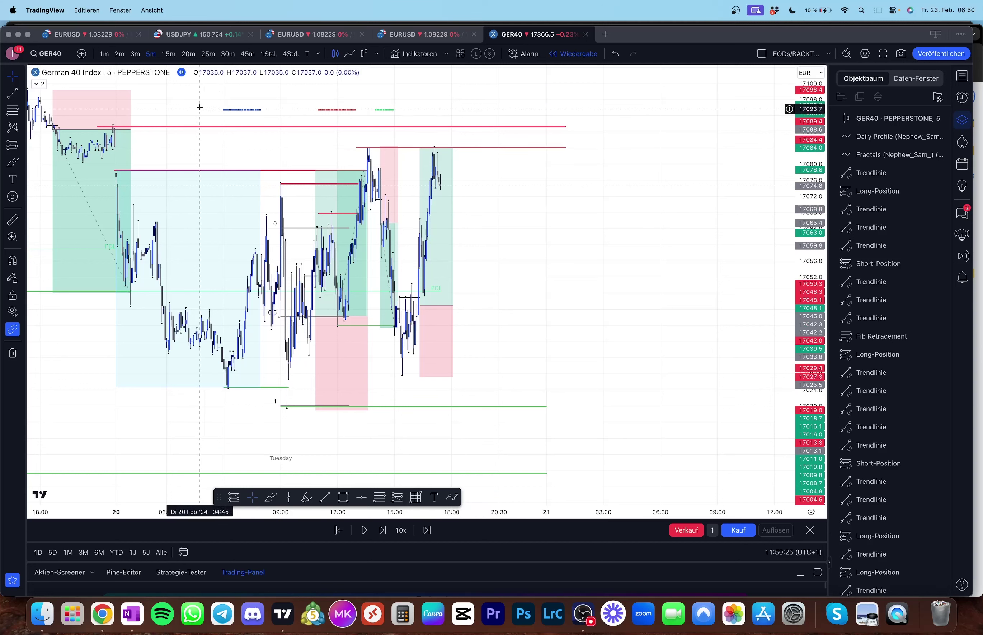
pyautogui.hotkey('shift', 'Right')
pyautogui.hotkey('shift', 'Right')
pyautogui.hotkey('shift', 'Right')
pyautogui.hotkey('shift', 'Right')
pyautogui.hotkey('shift', 'Right')
pyautogui.hotkey('shift', 'Right')
pyautogui.hotkey('shift', 'Right')
pyautogui.hotkey('shift', 'Right')
pyautogui.hotkey('shift', 'Right')
pyautogui.hotkey('shift', 'Right')
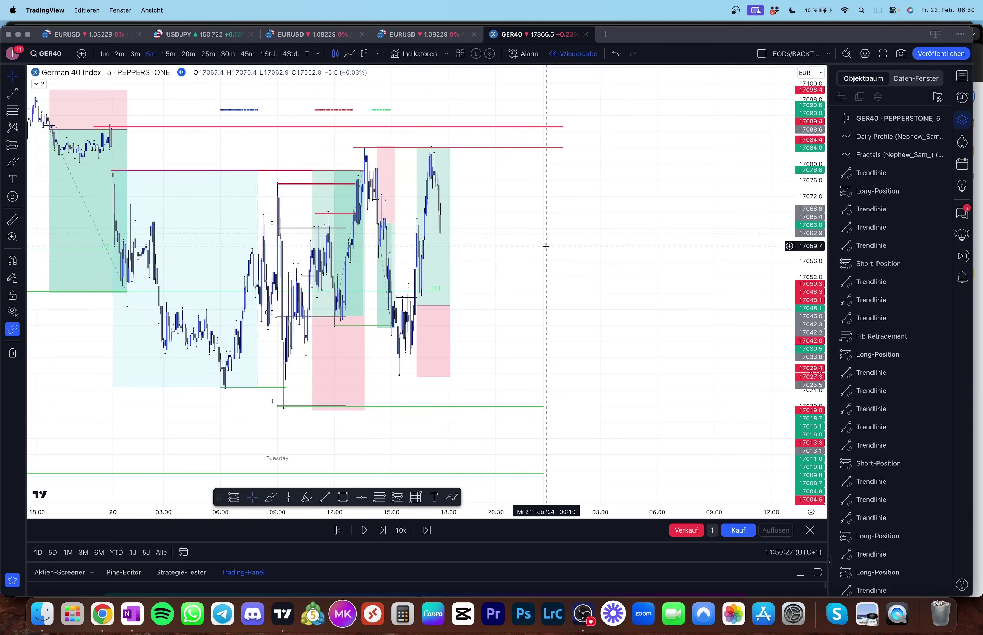
pyautogui.hotkey('shift', 'Right')
pyautogui.hotkey('shift', 'Right')
pyautogui.hotkey('shift', 'Right')
pyautogui.hotkey('shift', 'Right')
pyautogui.hotkey('shift', 'Right')
pyautogui.hotkey('shift', 'Right')
pyautogui.hotkey('shift', 'Right')
pyautogui.hotkey('shift', 'Right')
pyautogui.hotkey('shift', 'Right')
pyautogui.hotkey('shift', 'Right')
pyautogui.hotkey('shift', 'Right')
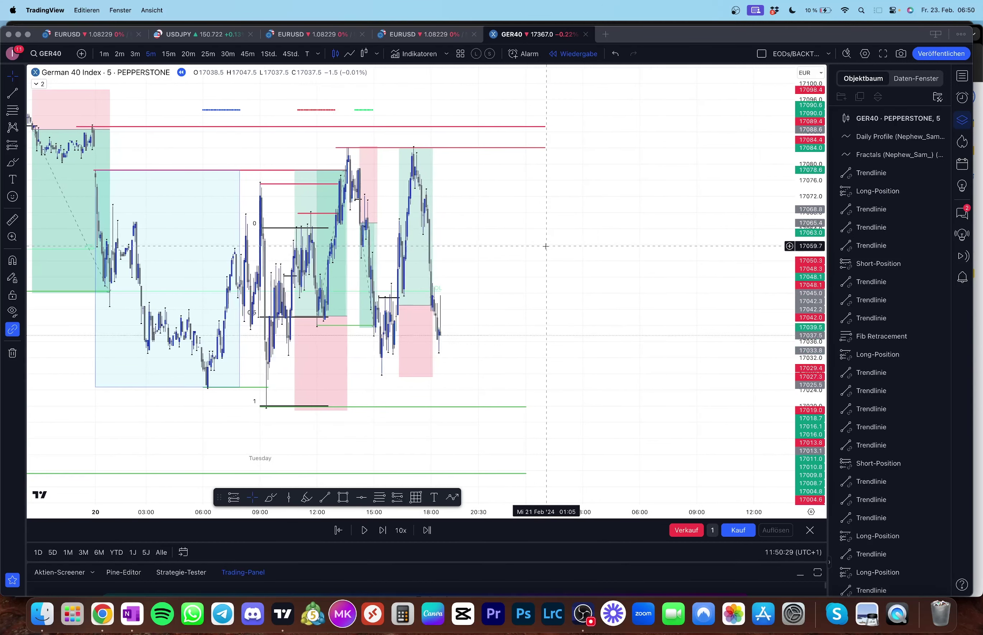
pyautogui.hotkey('shift', 'Right')
pyautogui.hotkey('shift', 'Right')
pyautogui.hotkey('shift', 'Right')
pyautogui.hotkey('shift', 'Right')
pyautogui.hotkey('shift', 'Right')
pyautogui.hotkey('shift', 'Right')
pyautogui.hotkey('shift', 'Right')
pyautogui.hotkey('shift', 'Right')
pyautogui.hotkey('shift', 'Right')
pyautogui.hotkey('shift', 'Right')
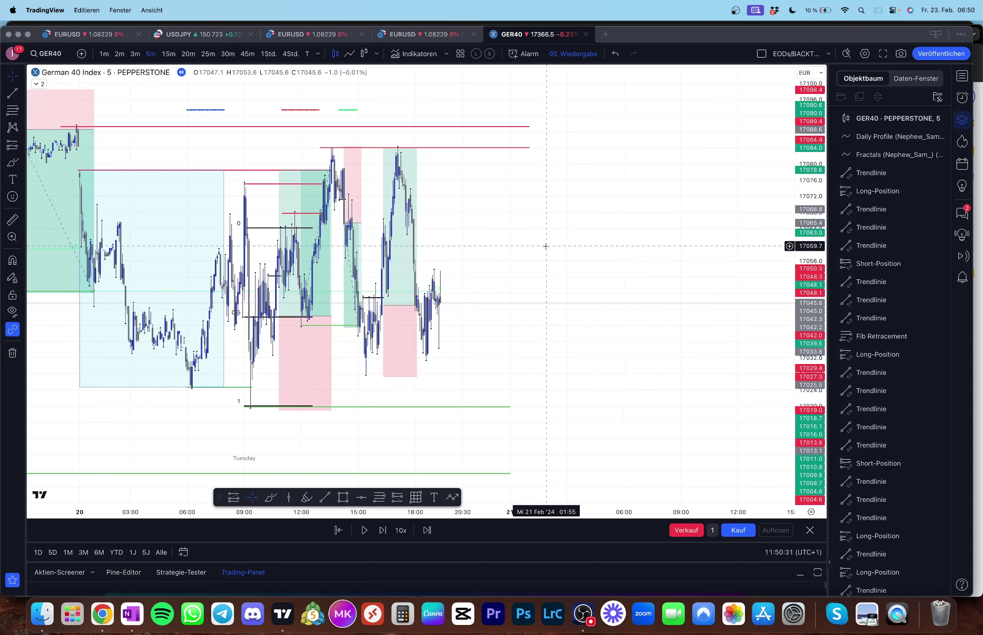
pyautogui.hotkey('shift', 'Right')
pyautogui.hotkey('shift', 'Right')
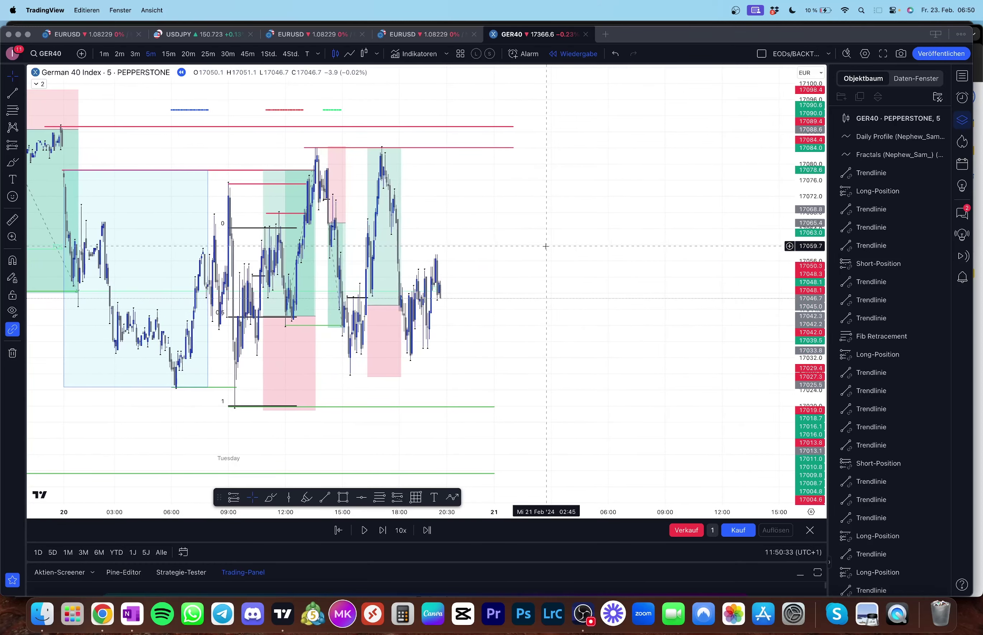
pyautogui.click(269, 54)
pyautogui.scroll(5, 505, 303)
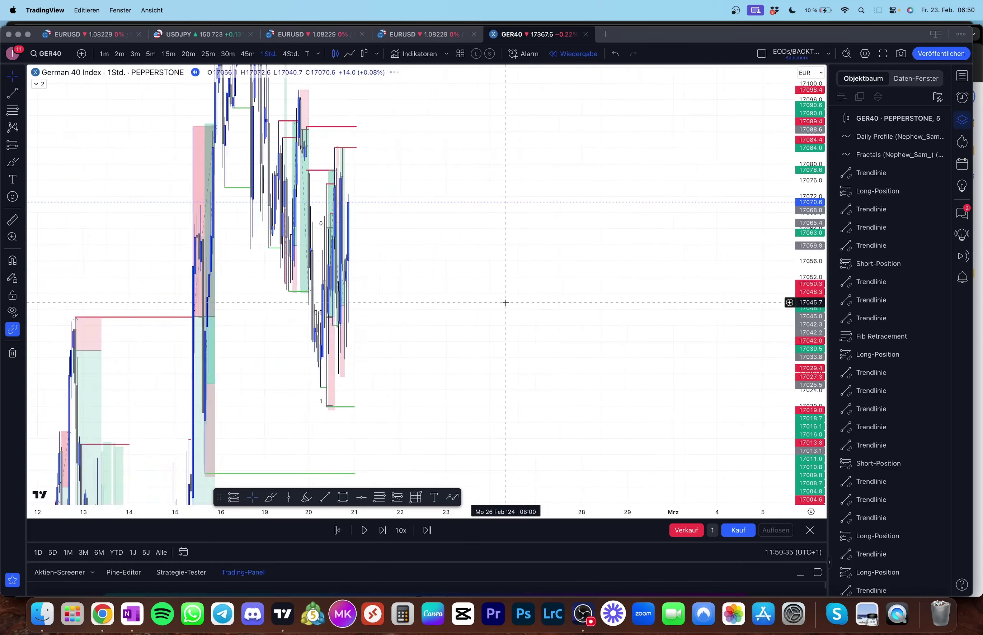
# Step: Advance the hourly replay to 21 Feb 07:00, where a bullish candle spikes to about 17105
pyautogui.moveTo(351, 294); pyautogui.dragTo(524, 292)
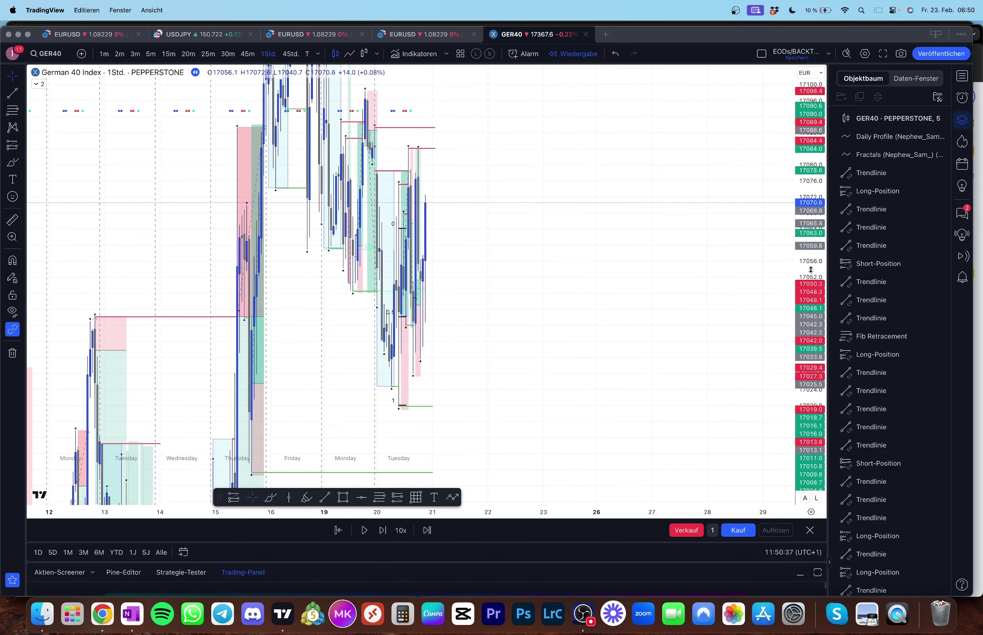
pyautogui.scroll(5, 744, 293)
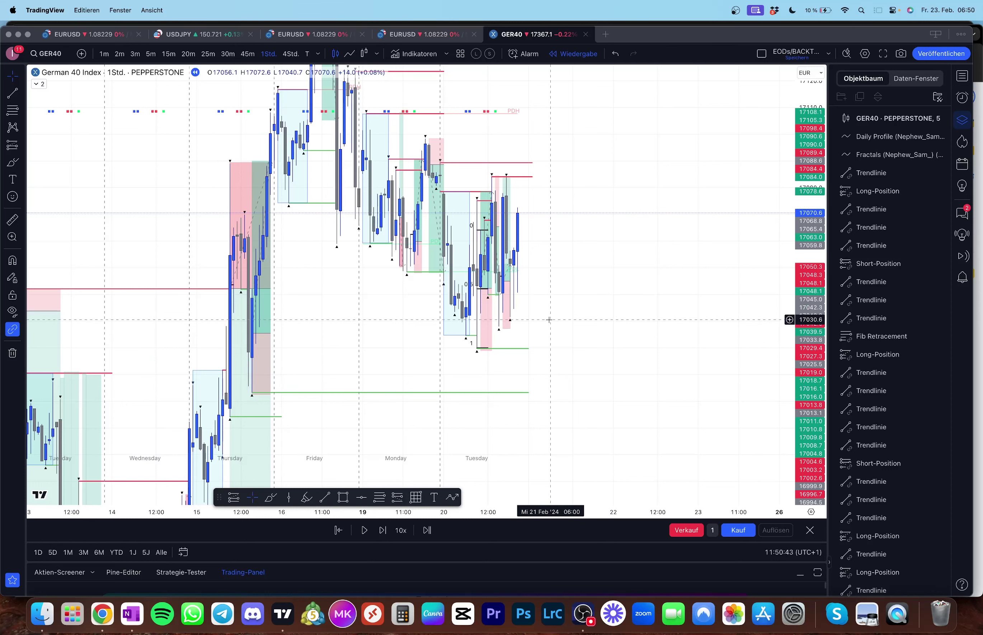
pyautogui.hotkey('shift', 'Right')
pyautogui.hotkey('shift', 'Right')
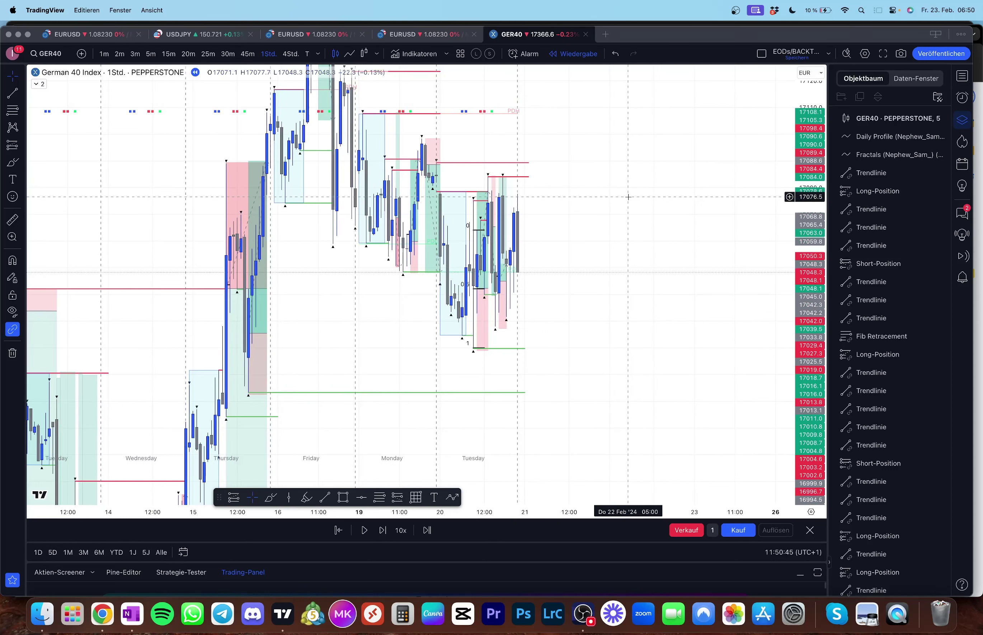
pyautogui.hotkey('shift', 'Right')
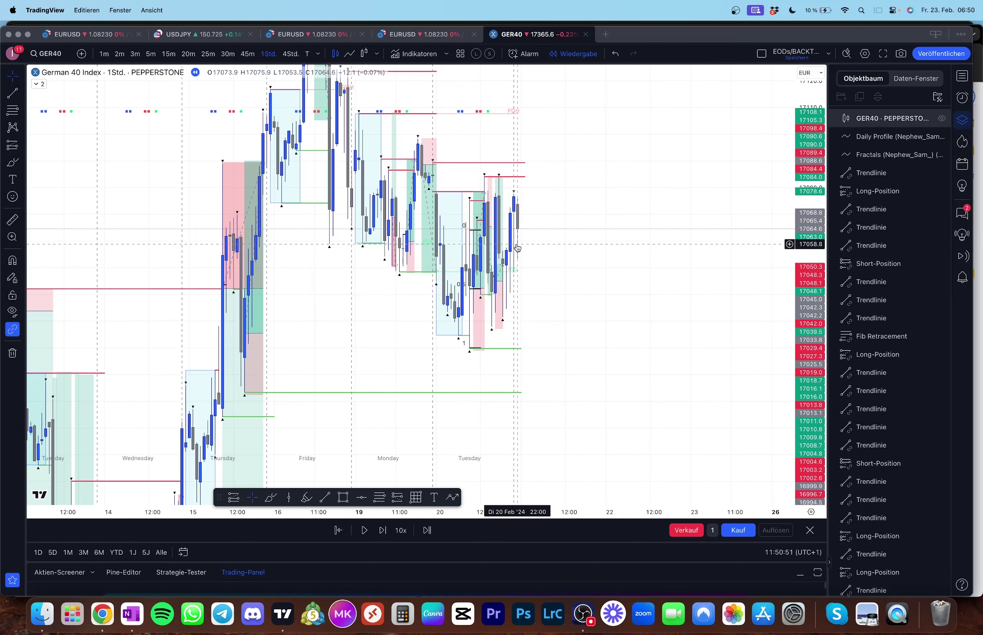
pyautogui.hotkey('shift', 'Right')
pyautogui.hotkey('shift', 'Right')
pyautogui.hotkey('shift', 'Right')
pyautogui.hotkey('shift', 'Right')
pyautogui.hotkey('shift', 'Right')
pyautogui.hotkey('shift', 'Right')
pyautogui.hotkey('shift', 'Right')
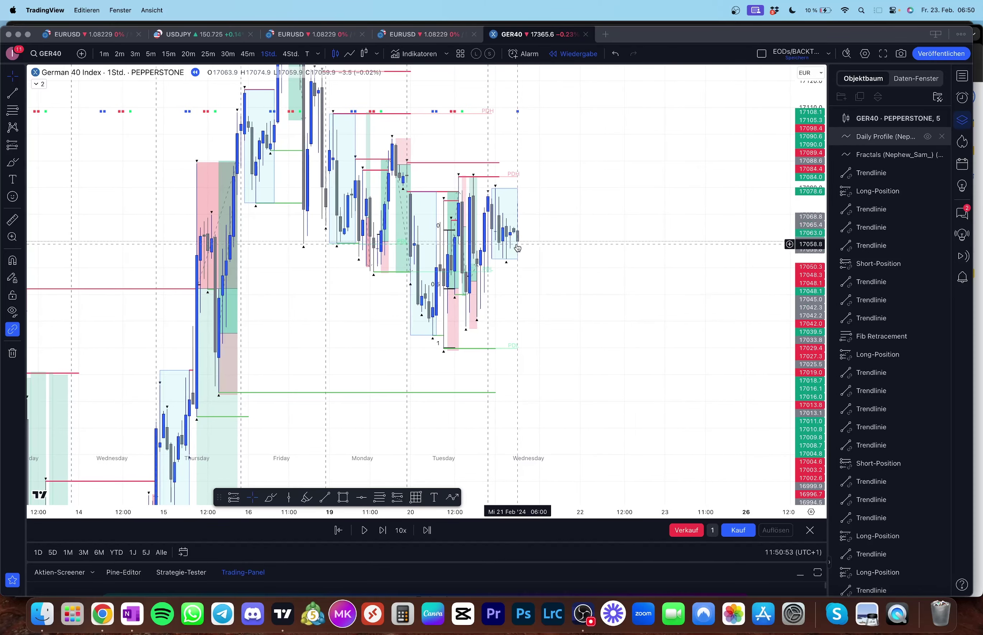
pyautogui.hotkey('shift', 'Right')
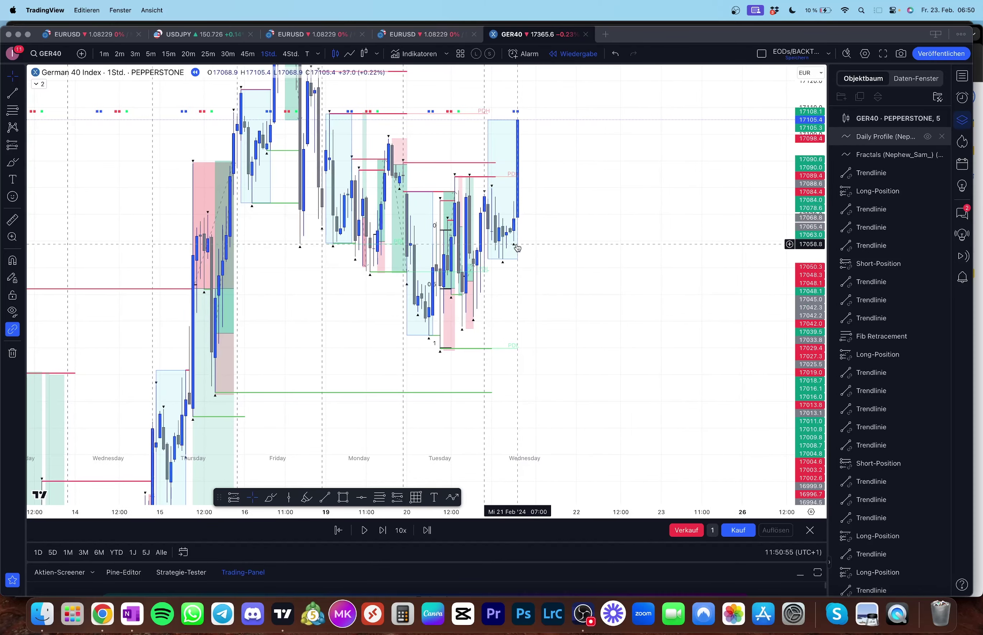
pyautogui.hotkey('shift', 'Right')
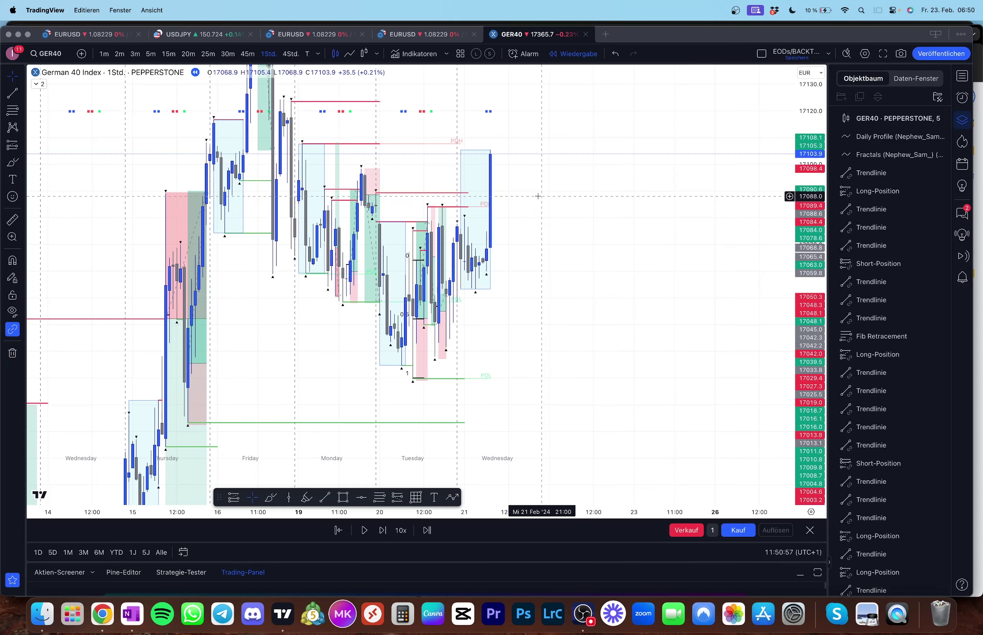
pyautogui.moveTo(519, 191); pyautogui.dragTo(499, 198)
pyautogui.click(422, 229)
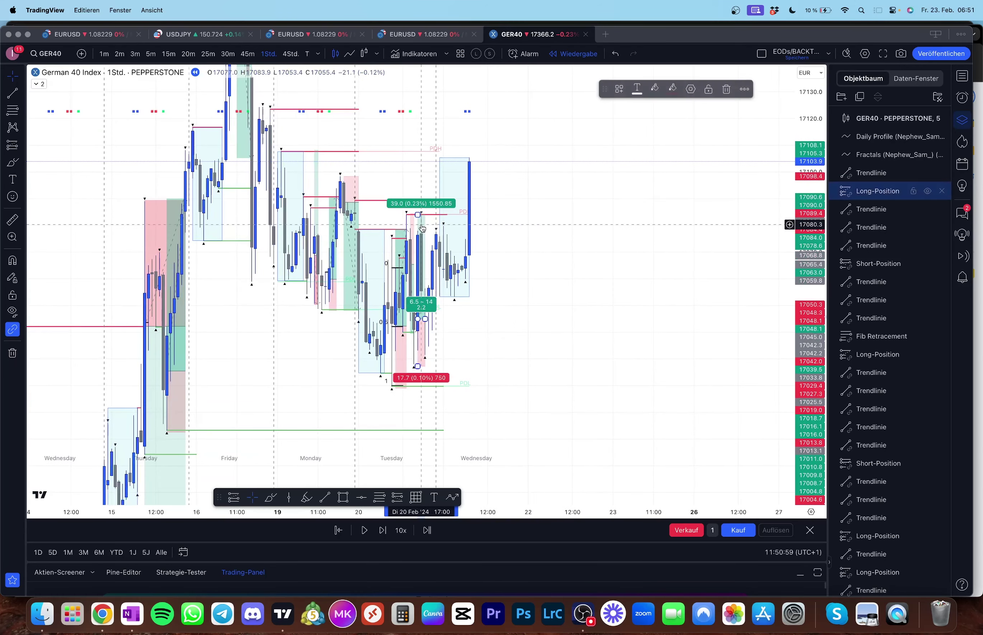
pyautogui.click(535, 222)
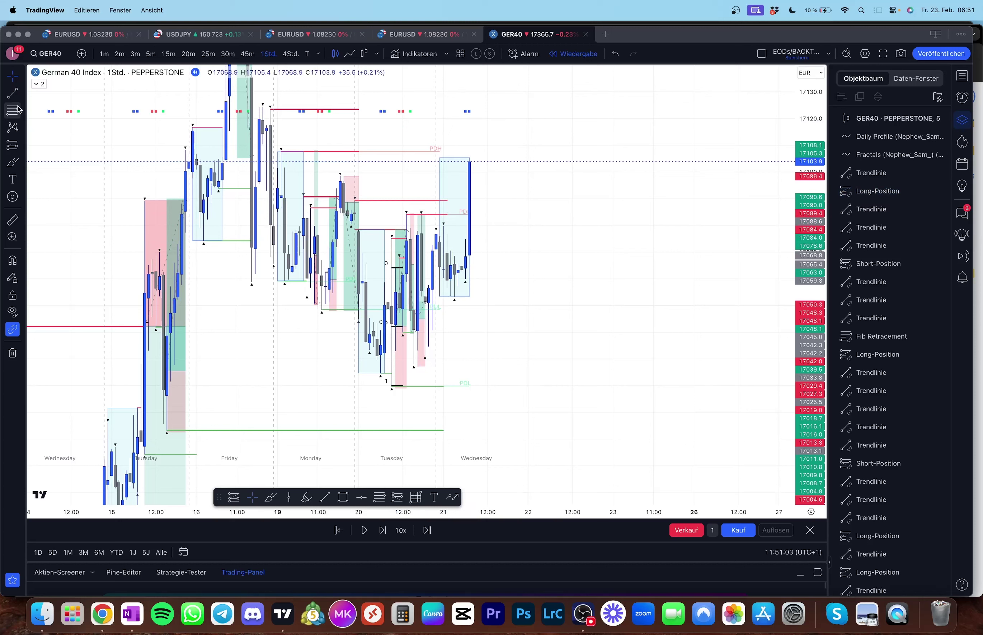
pyautogui.click(12, 93)
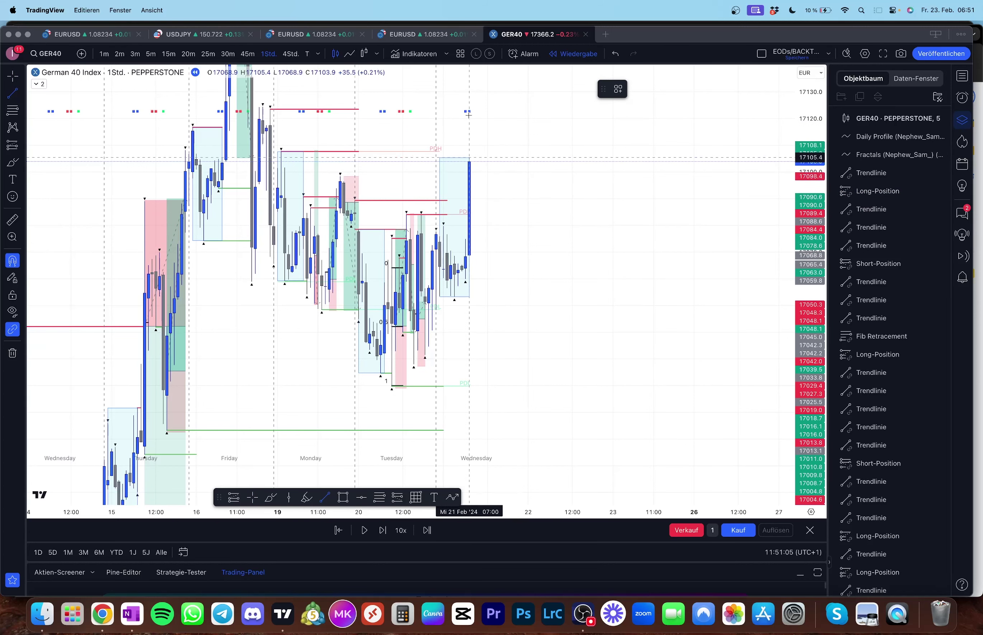
pyautogui.click(469, 158)
pyautogui.click(519, 158)
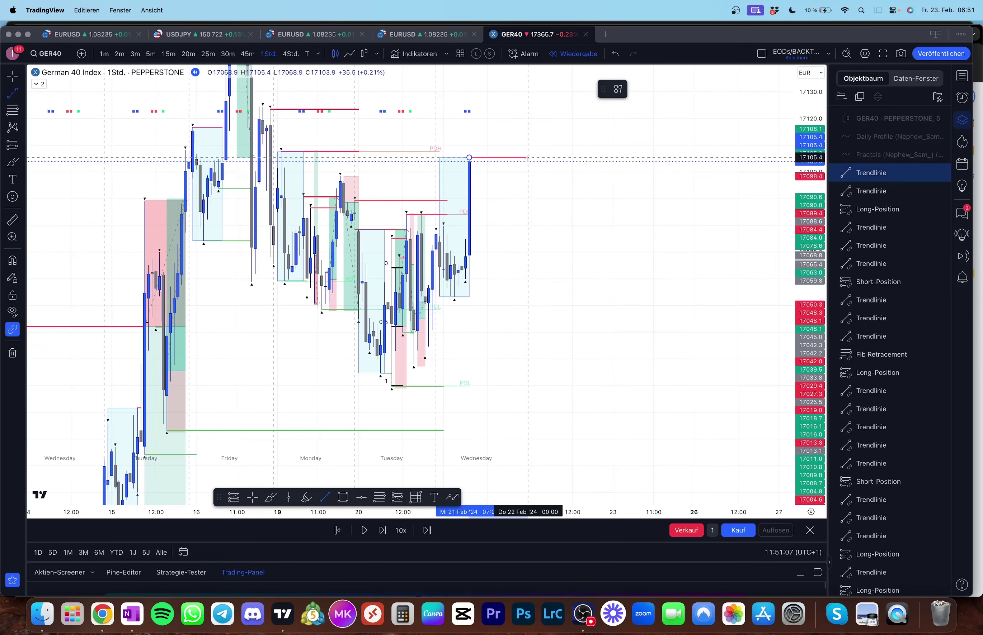
pyautogui.click(527, 159)
pyautogui.moveTo(358, 152); pyautogui.dragTo(527, 170)
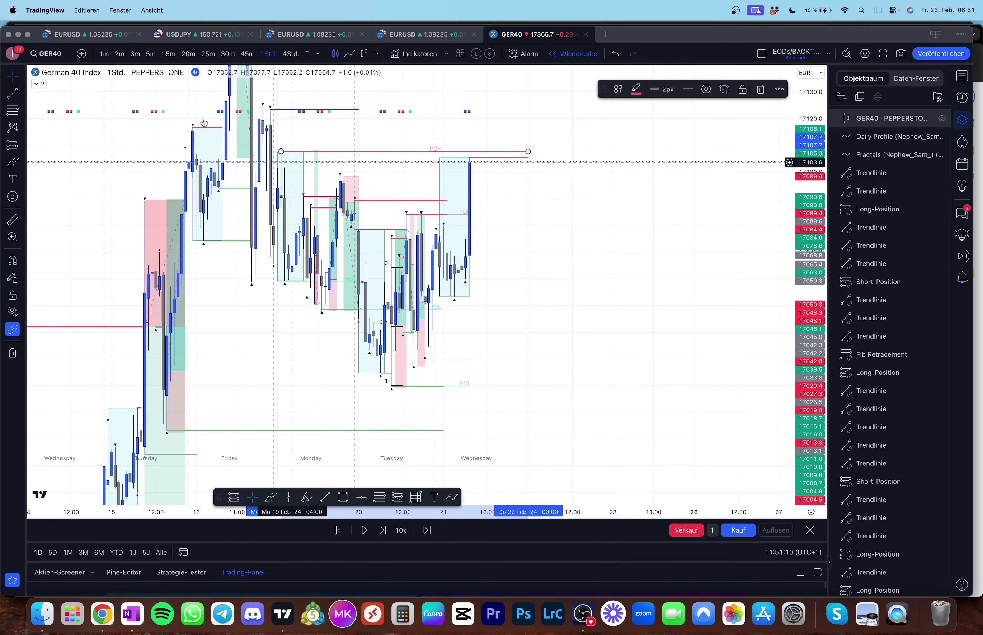
pyautogui.click(8, 94)
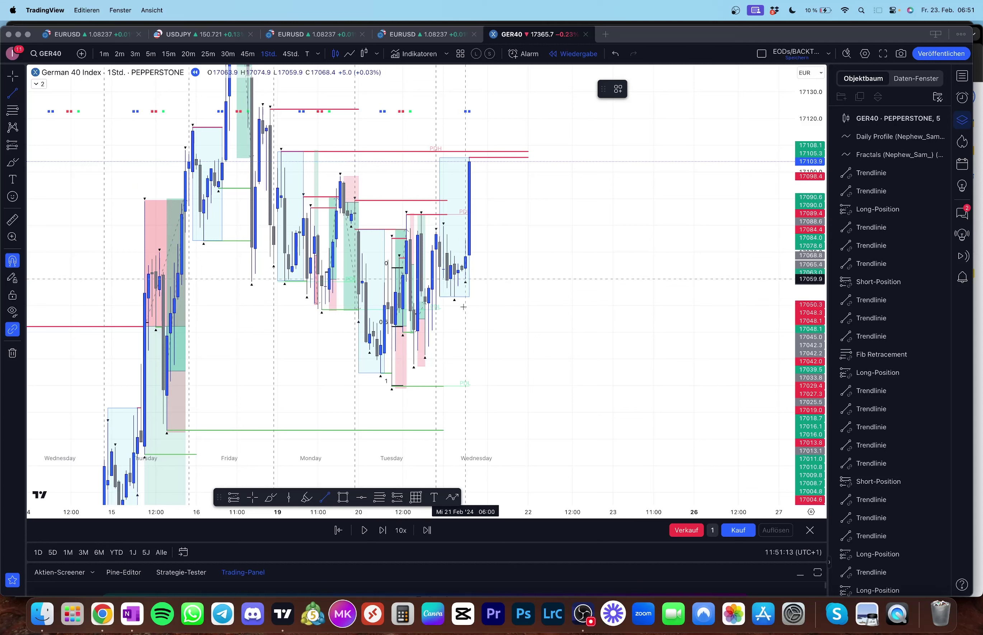
pyautogui.click(465, 279)
pyautogui.click(527, 278)
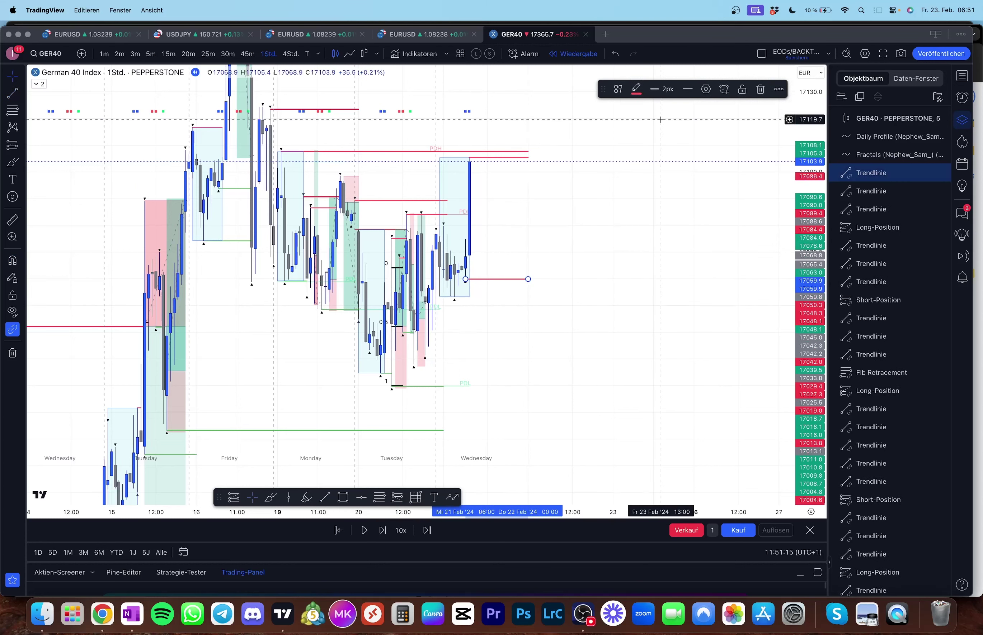
pyautogui.click(636, 88)
pyautogui.click(670, 169)
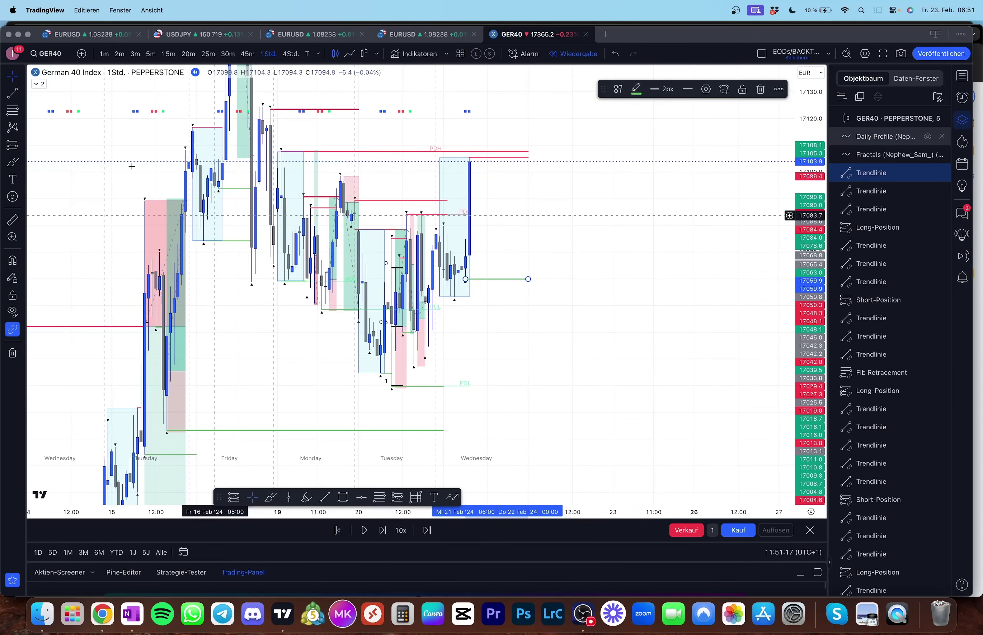
pyautogui.click(10, 97)
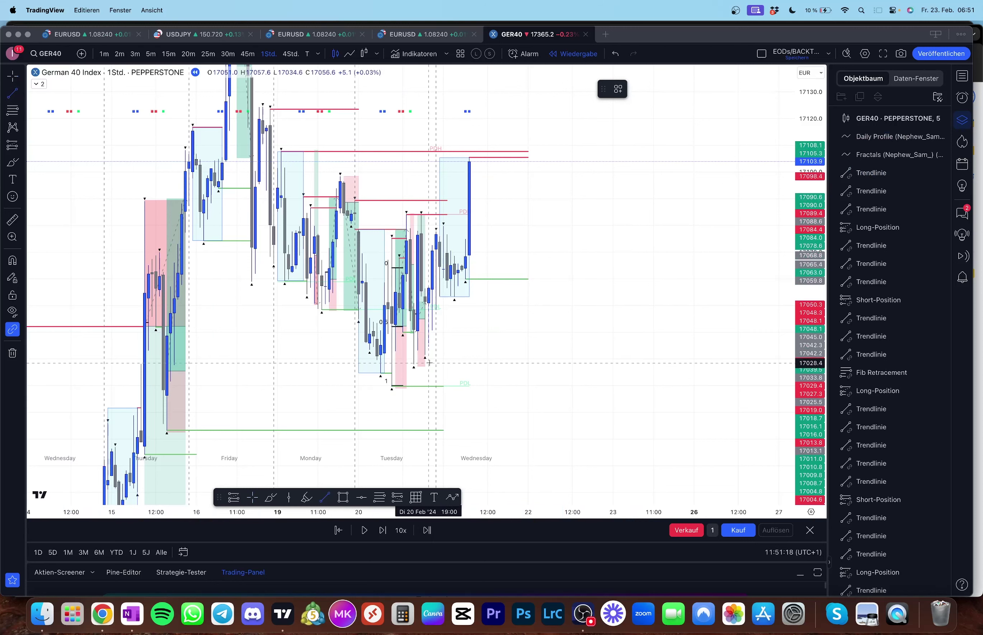
pyautogui.click(452, 343)
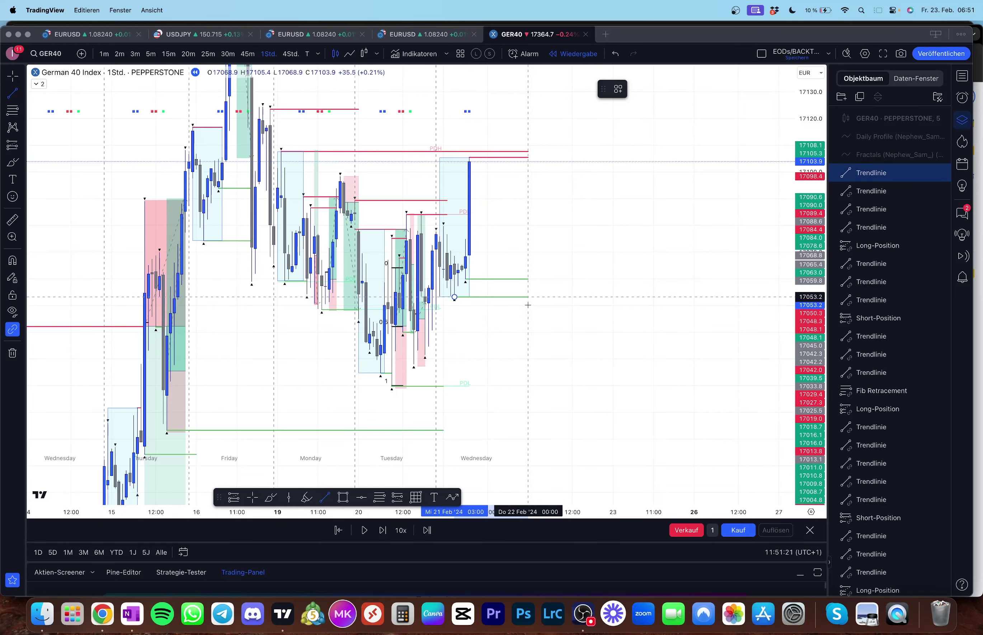
pyautogui.press('Escape')
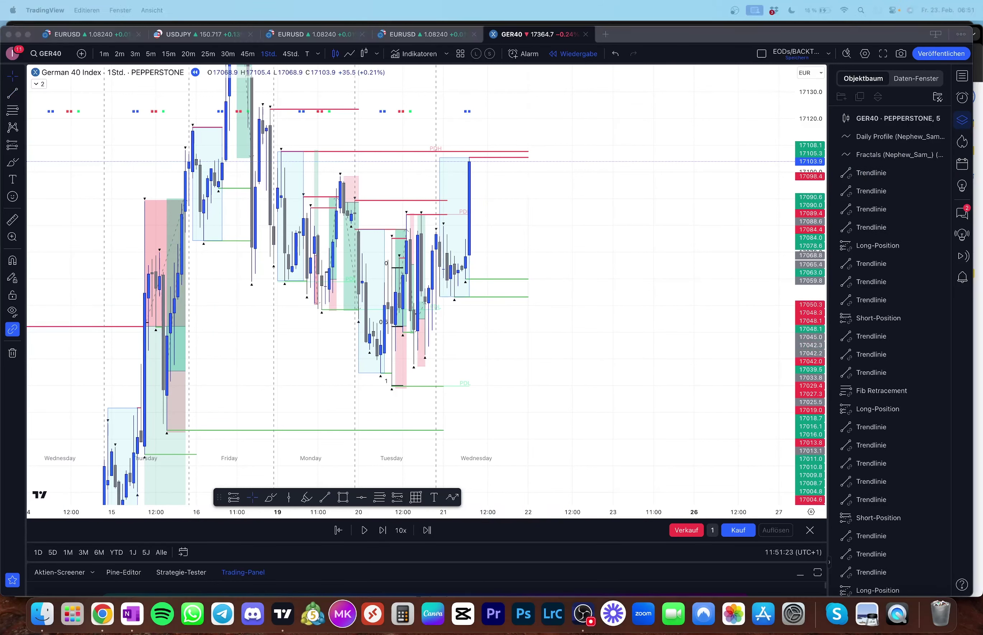
pyautogui.moveTo(546, 291); pyautogui.dragTo(519, 252)
# Step: Switch to 5-minute candles and bring the latest bars into view
pyautogui.press('5')
pyautogui.press('Return')
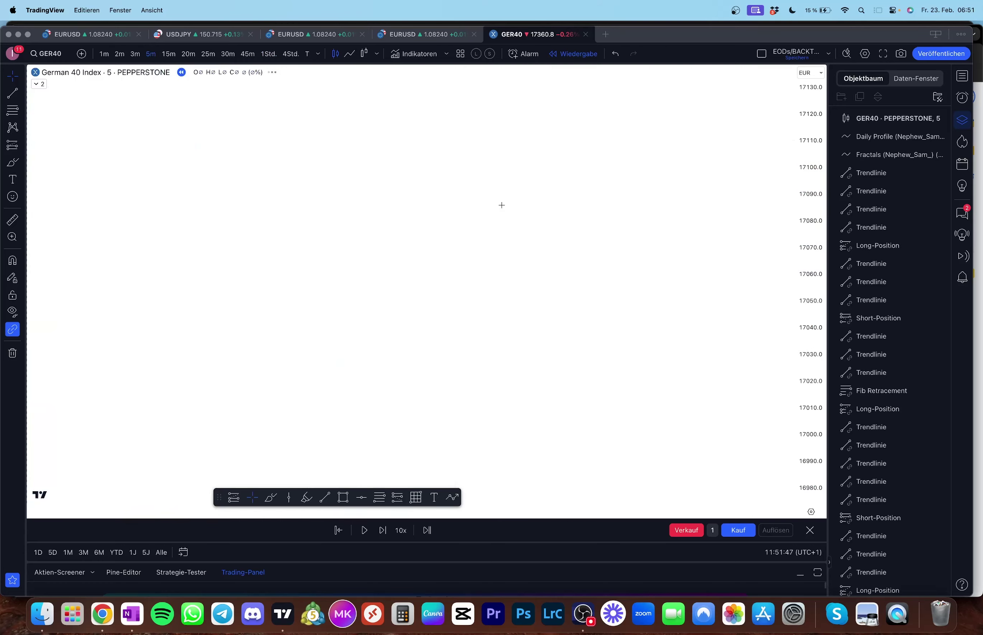
pyautogui.scroll(-6, 582, 228)
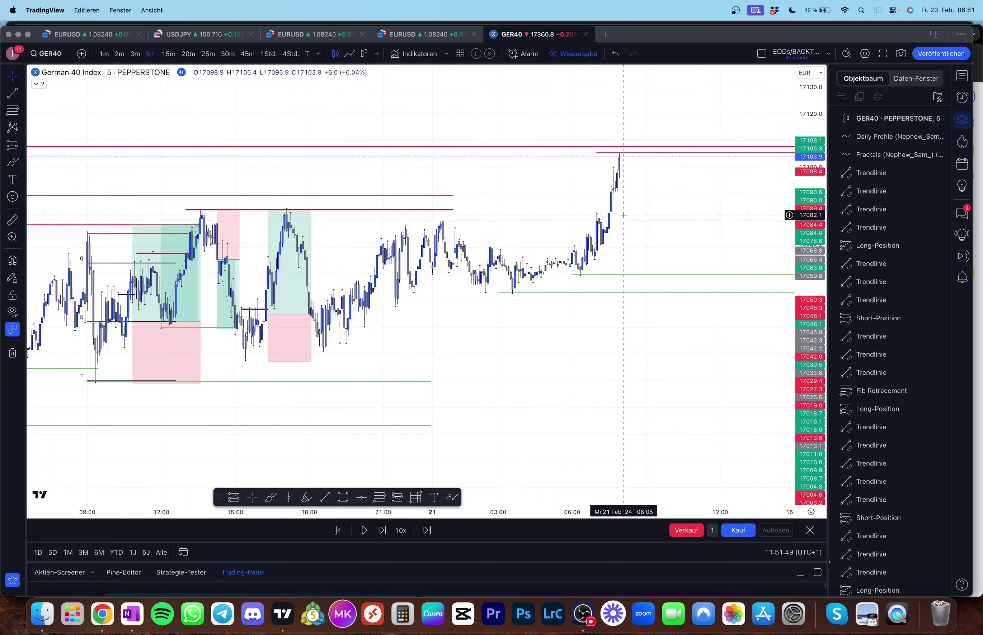
pyautogui.moveTo(624, 215); pyautogui.dragTo(519, 228)
pyautogui.scroll(-3, 564, 224)
pyautogui.click(564, 224)
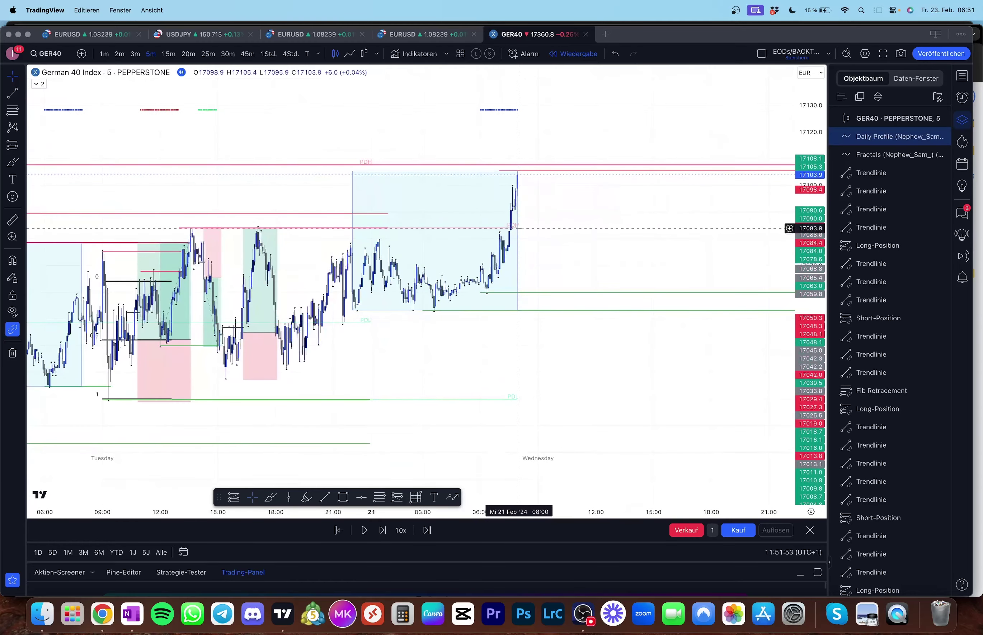
# Step: Pan back to inspect Tuesday's long position, then return to Wednesday's rally near 17105
pyautogui.scroll(-2, 423, 242)
pyautogui.moveTo(444, 256); pyautogui.dragTo(660, 165)
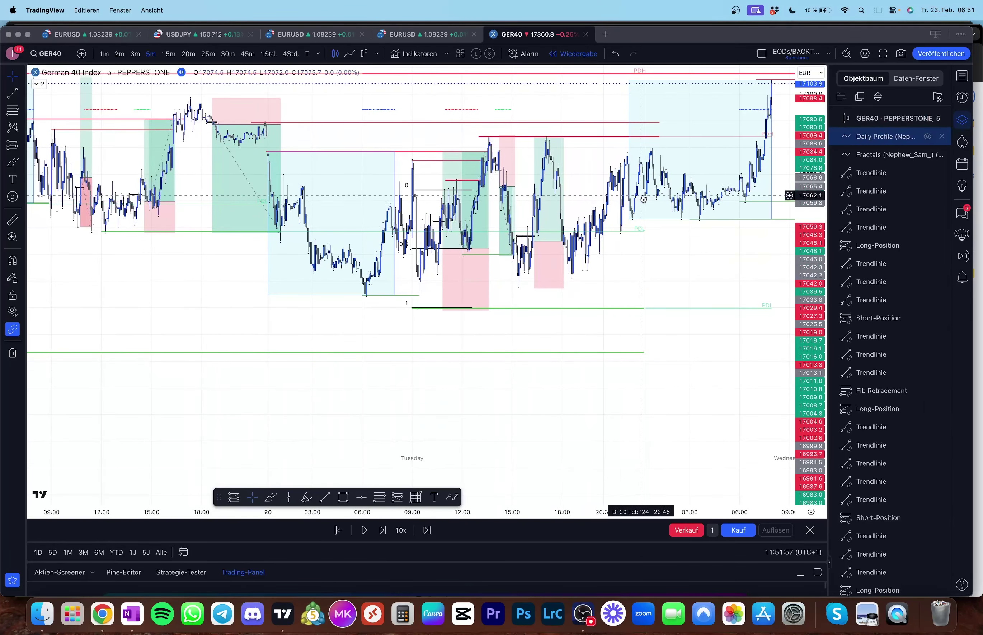
pyautogui.moveTo(645, 192); pyautogui.dragTo(581, 209)
pyautogui.click(483, 222)
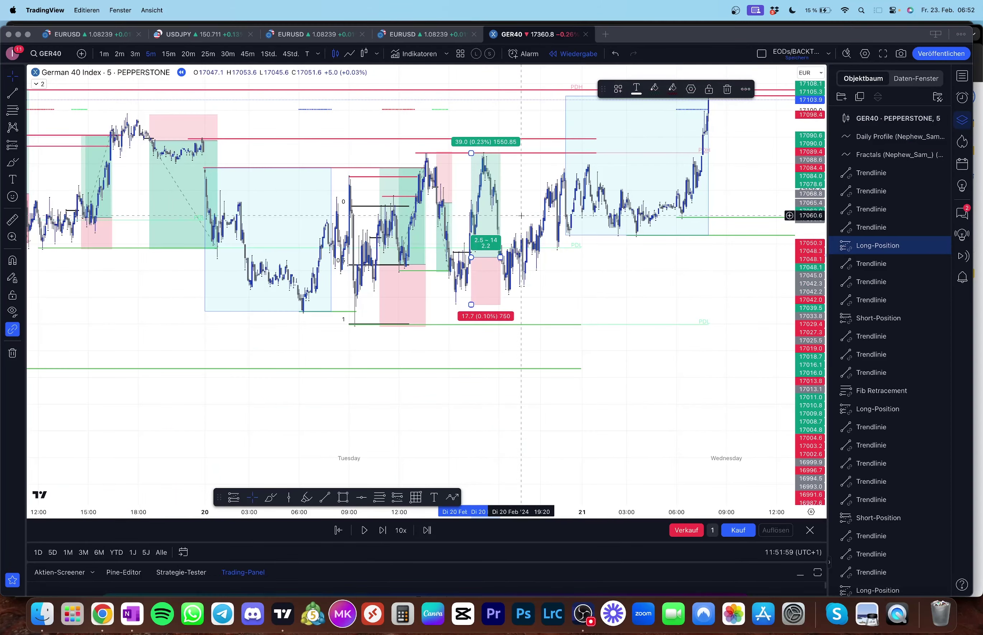
pyautogui.moveTo(665, 173); pyautogui.dragTo(497, 239)
pyautogui.moveTo(338, 331); pyautogui.dragTo(489, 334)
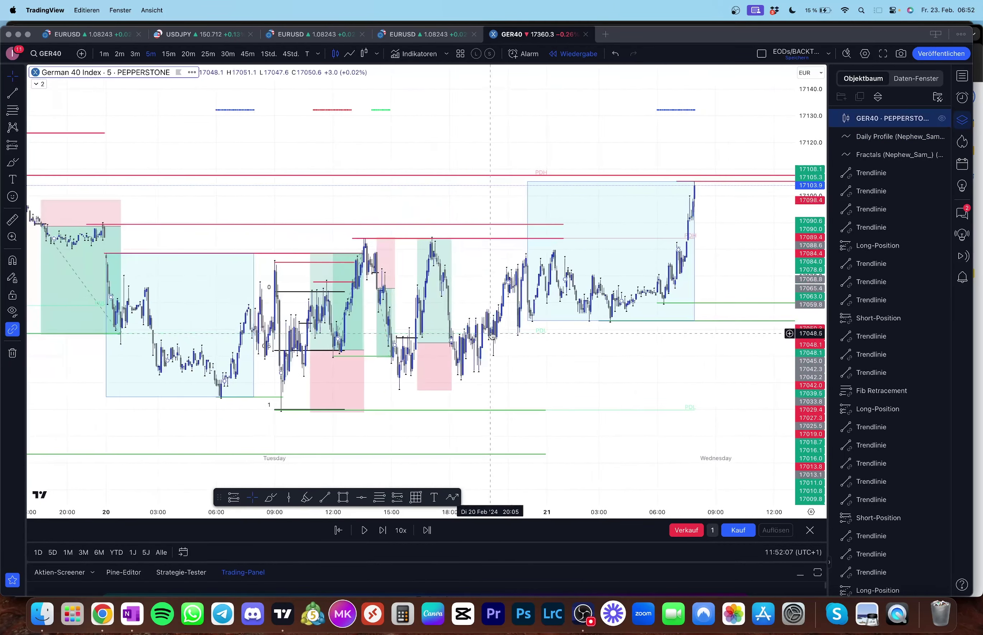
# Step: Resize the Tuesday long position's time span (37.3 target, 19.4 stop, 1.92 risk-reward)
pyautogui.scroll(1, 446, 291)
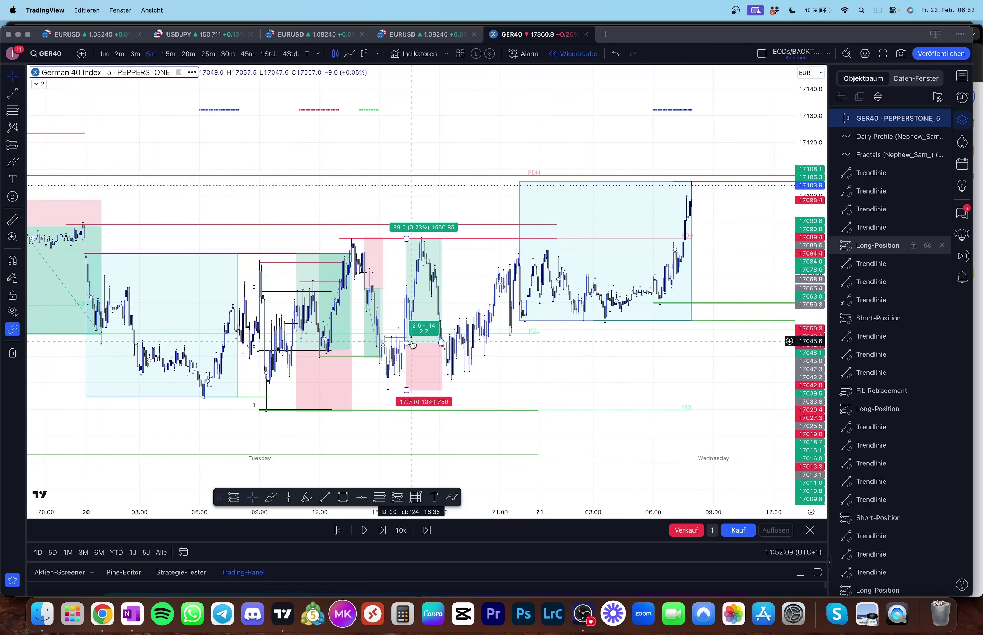
pyautogui.moveTo(413, 345); pyautogui.dragTo(483, 342)
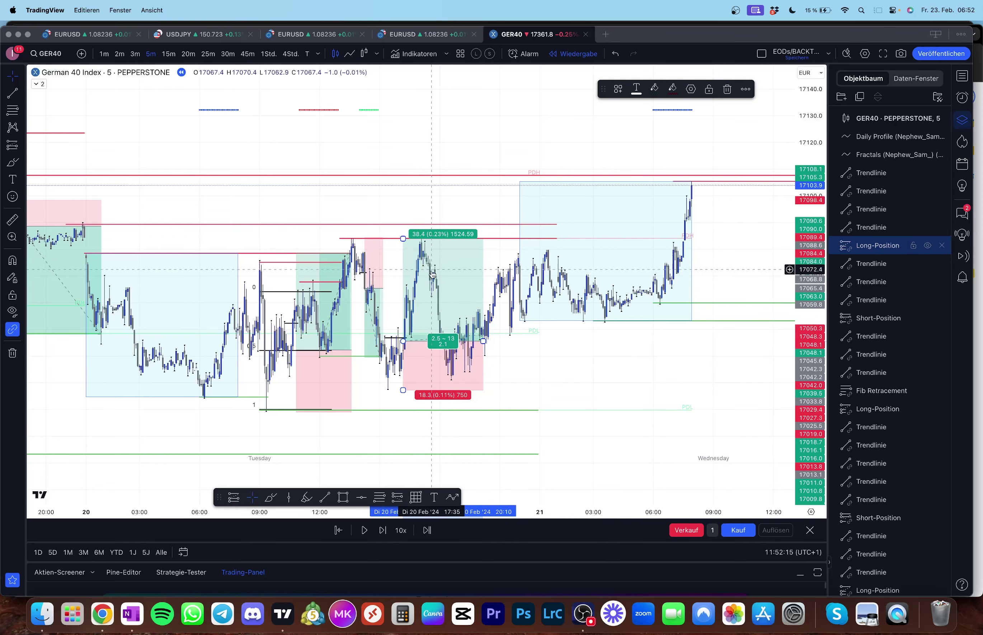
pyautogui.moveTo(483, 341); pyautogui.dragTo(503, 341)
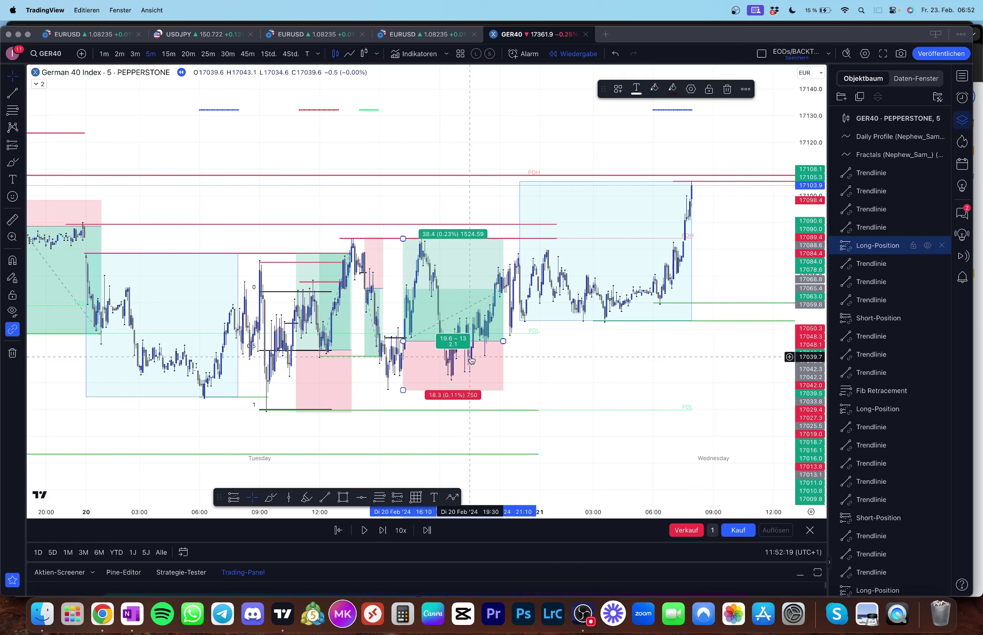
pyautogui.moveTo(502, 341)
pyautogui.mouseDown()
pyautogui.moveTo(683, 330)
pyautogui.moveTo(407, 339)
pyautogui.mouseUp()
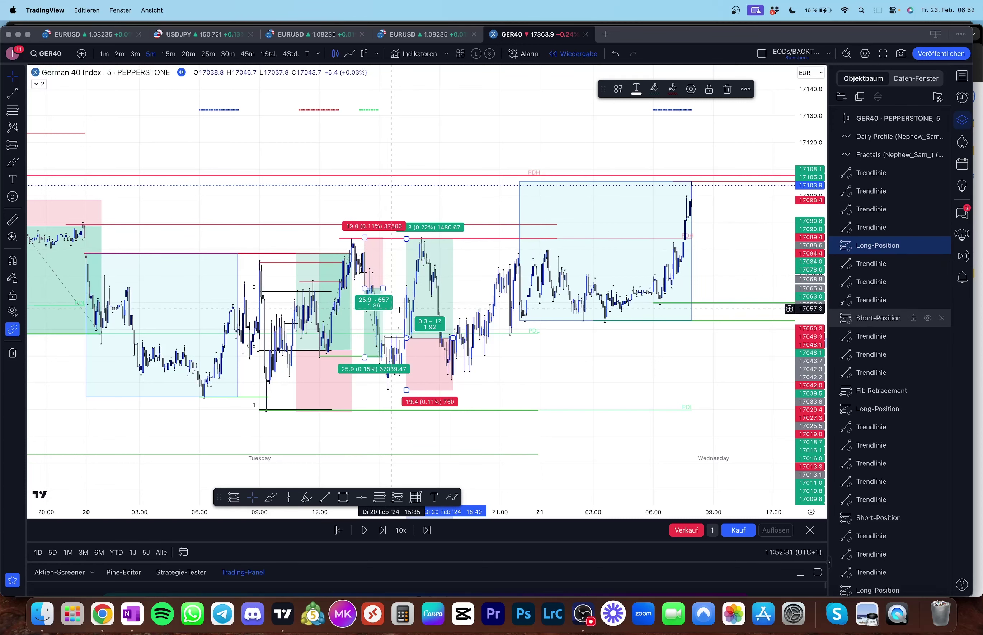
pyautogui.moveTo(453, 337); pyautogui.dragTo(433, 339)
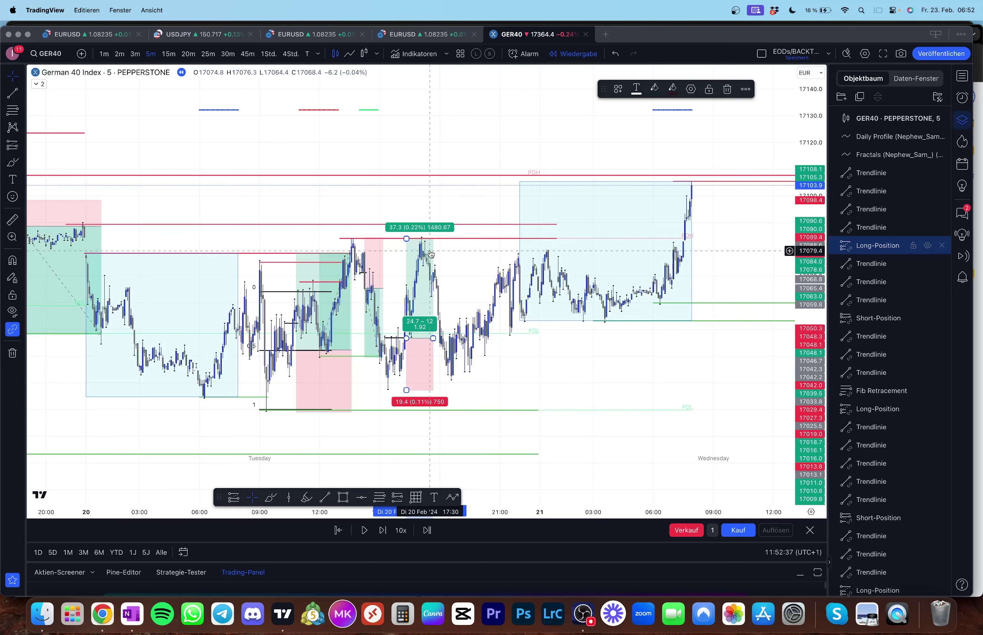
# Step: Pan back to Wednesday morning near 17104 and stretch the price scale
pyautogui.moveTo(446, 259); pyautogui.dragTo(401, 264)
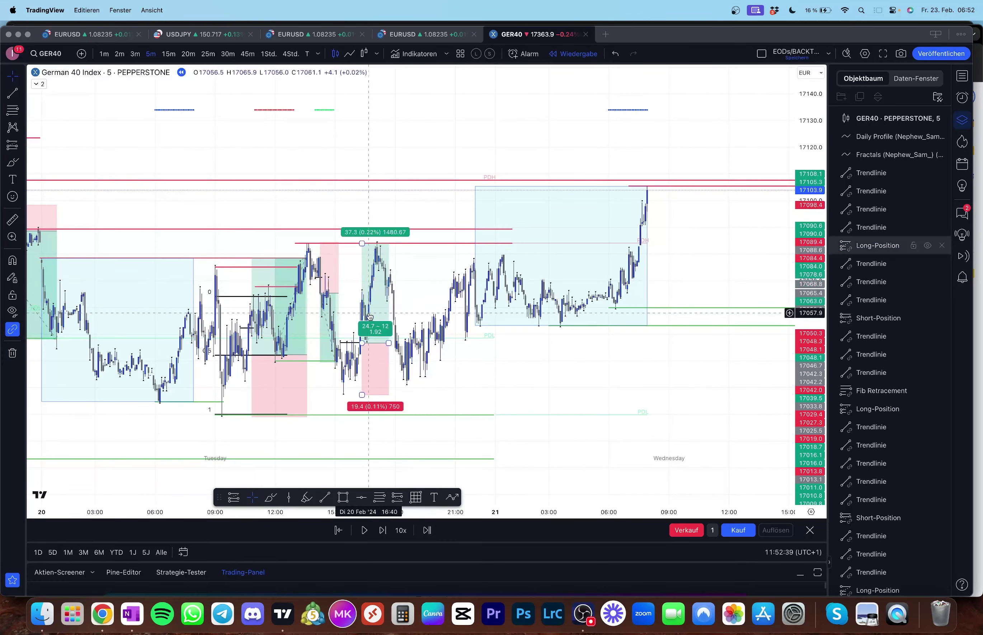
pyautogui.click(377, 272)
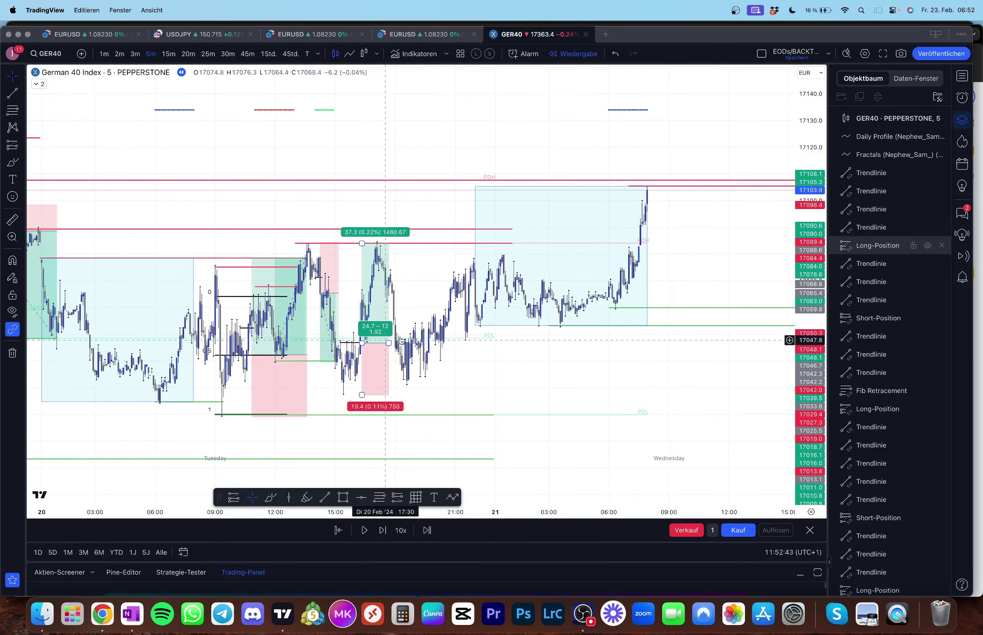
pyautogui.moveTo(487, 332); pyautogui.dragTo(445, 336)
pyautogui.moveTo(574, 264); pyautogui.dragTo(512, 312)
pyautogui.moveTo(809, 297); pyautogui.dragTo(809, 219)
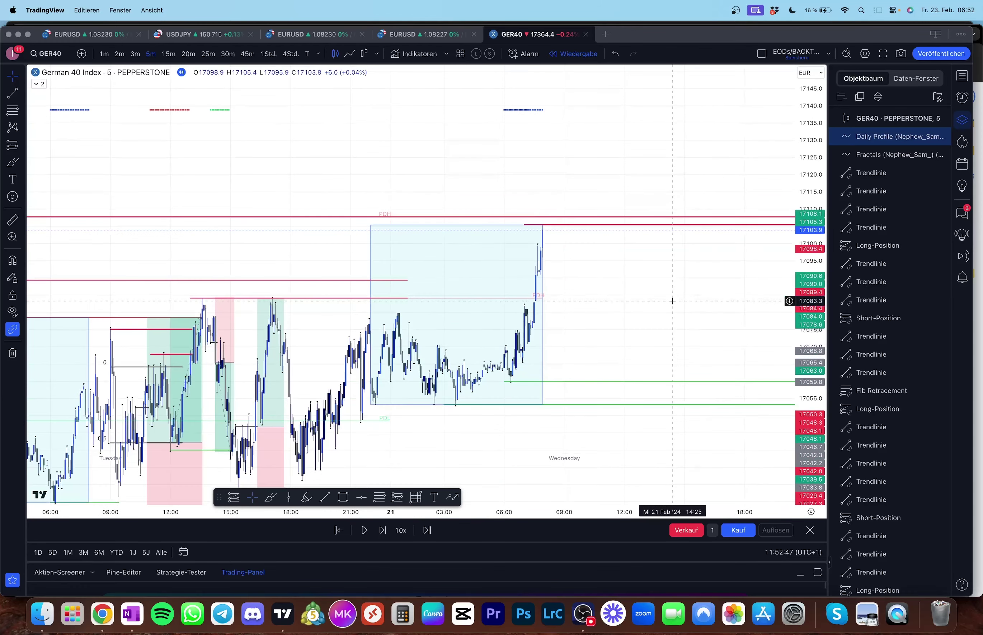
# Step: Advance the replay through Wednesday's spike above the prior-day high
pyautogui.scroll(2, 528, 285)
pyautogui.moveTo(615, 324); pyautogui.dragTo(568, 271)
pyautogui.hscroll(1, 314, 305)
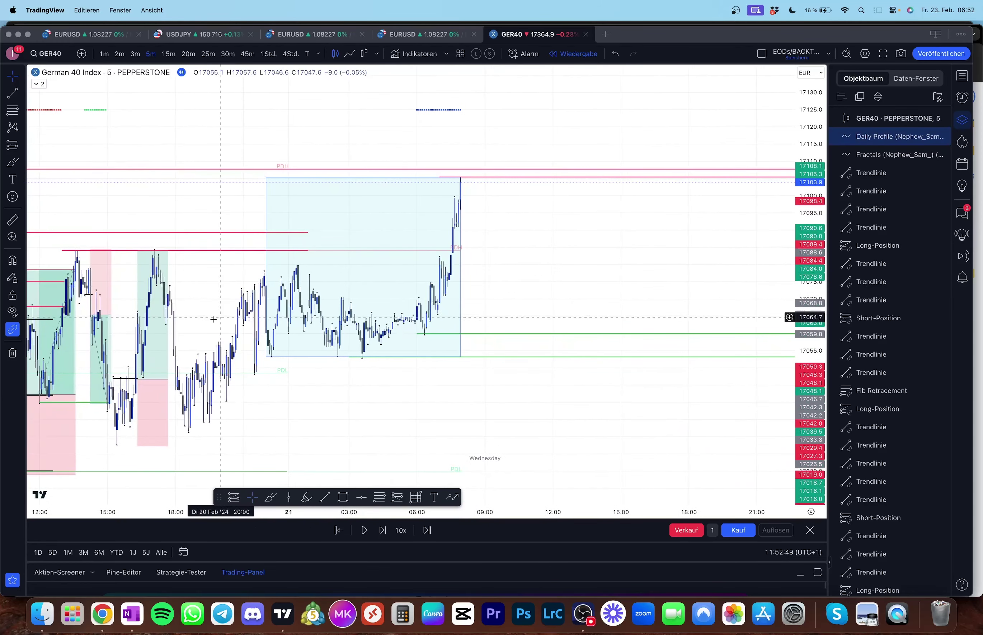
pyautogui.click(164, 333)
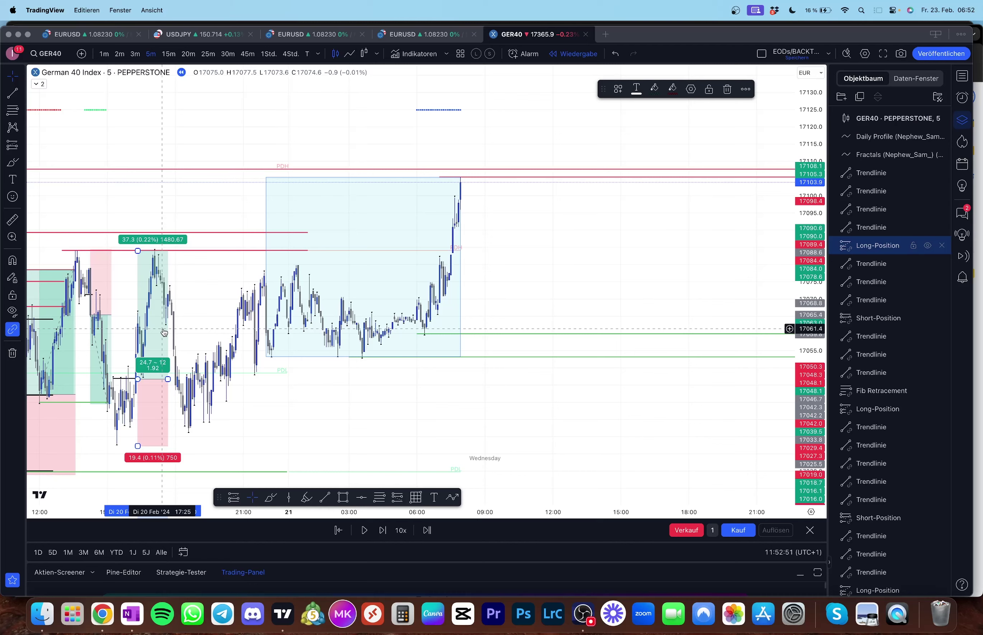
pyautogui.moveTo(411, 281); pyautogui.dragTo(410, 292)
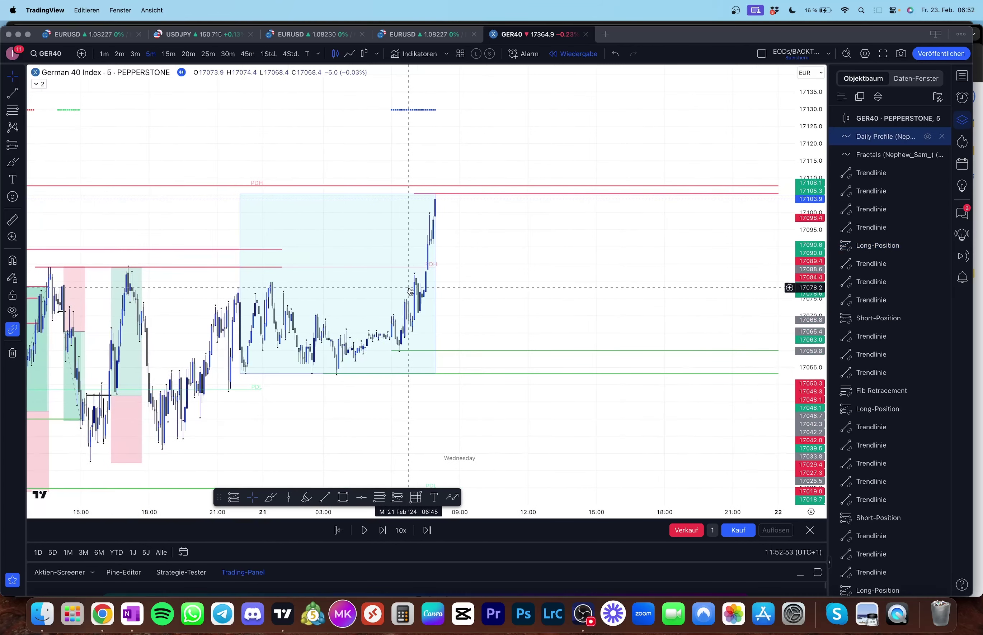
pyautogui.hotkey('shift', 'Right')
pyautogui.hotkey('shift', 'Right')
pyautogui.hotkey('shift', 'Right')
pyautogui.hotkey('shift', 'Right')
pyautogui.hotkey('shift', 'Right')
pyautogui.hotkey('shift', 'Right')
pyautogui.hotkey('shift', 'Right')
pyautogui.hotkey('shift', 'Right')
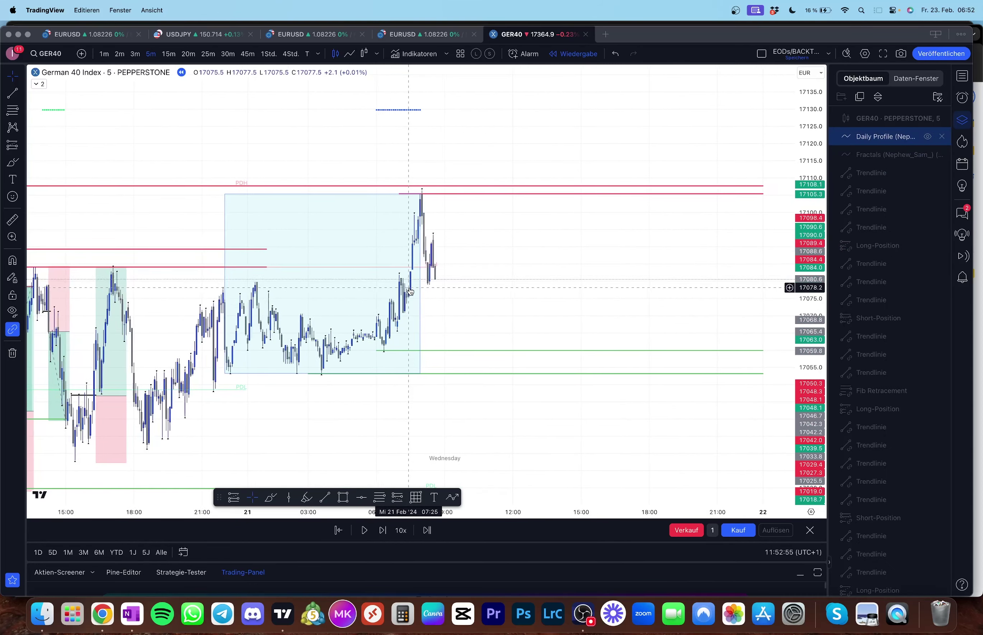
pyautogui.hotkey('shift', 'Right')
pyautogui.hotkey('shift', 'Right')
pyautogui.hotkey('shift', 'Right')
pyautogui.hotkey('shift', 'Right')
pyautogui.hotkey('shift', 'Right')
pyautogui.hotkey('shift', 'Right')
pyautogui.hotkey('shift', 'Right')
pyautogui.hotkey('shift', 'Right')
pyautogui.hotkey('shift', 'Right')
pyautogui.hotkey('shift', 'Right')
pyautogui.hotkey('shift', 'Right')
pyautogui.hotkey('shift', 'Right')
pyautogui.hotkey('shift', 'Right')
pyautogui.hotkey('shift', 'Right')
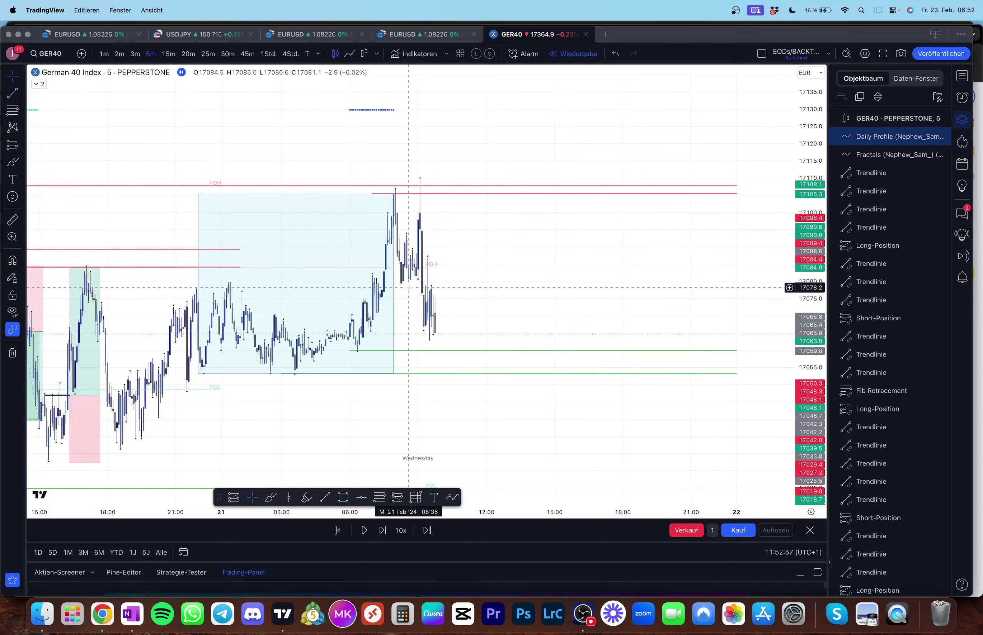
pyautogui.hotkey('shift', 'Right')
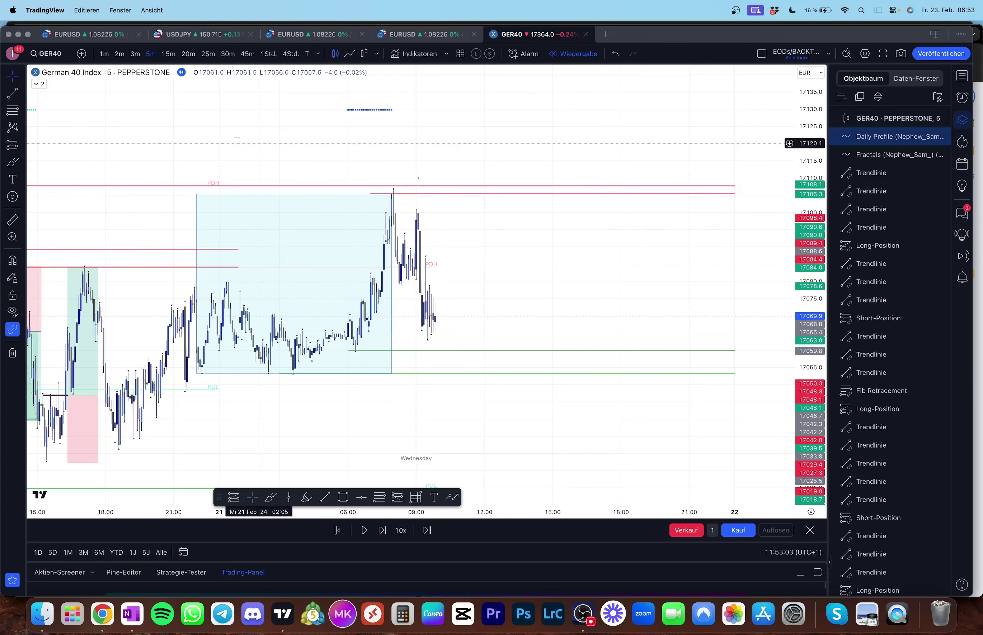
# Step: Draw a short black horizontal line marking about 17081
pyautogui.click(13, 90)
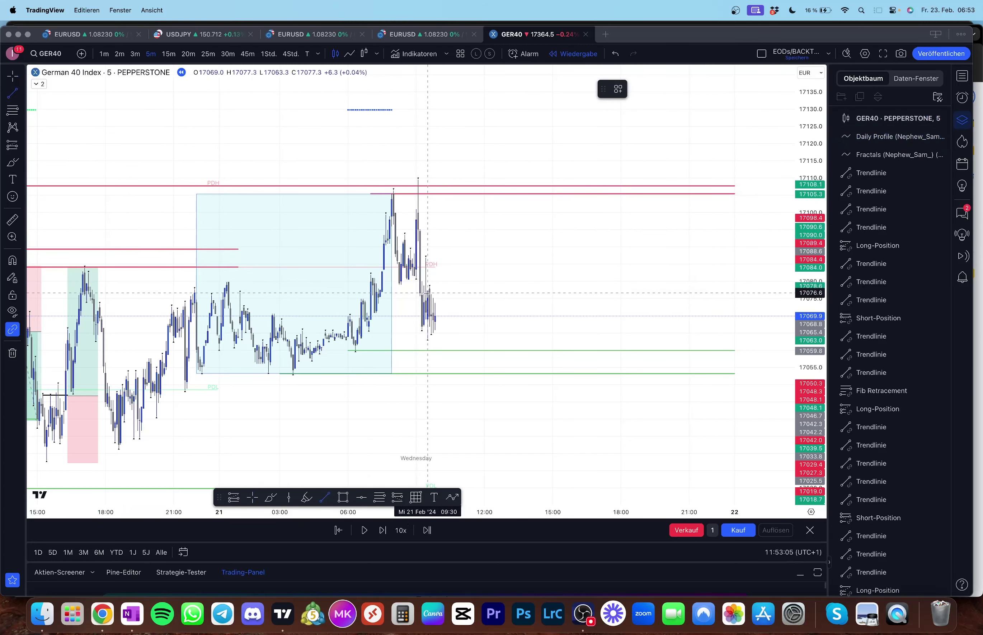
pyautogui.moveTo(416, 294); pyautogui.dragTo(427, 291)
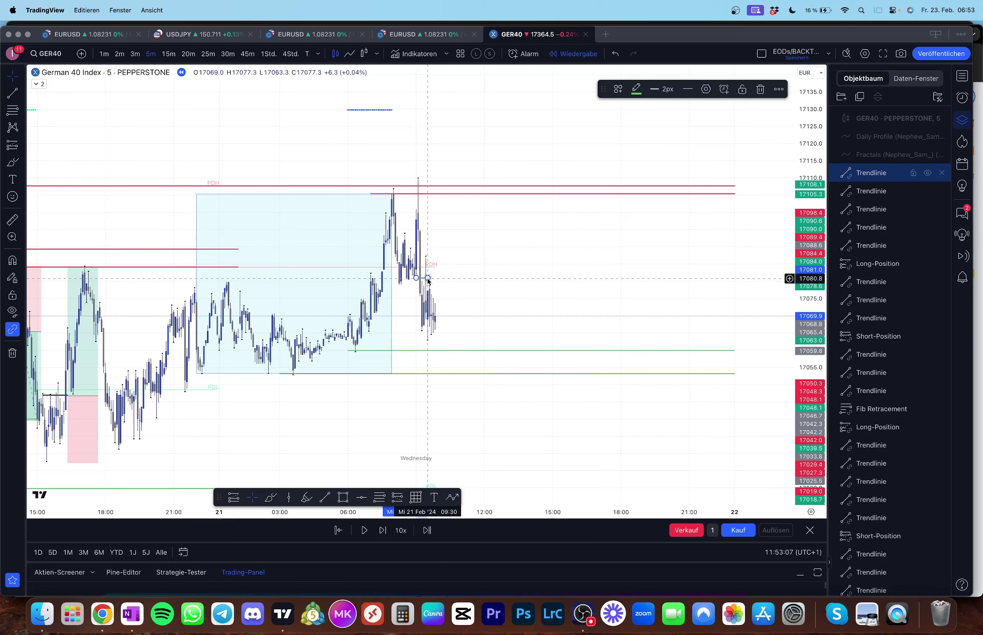
pyautogui.click(760, 89)
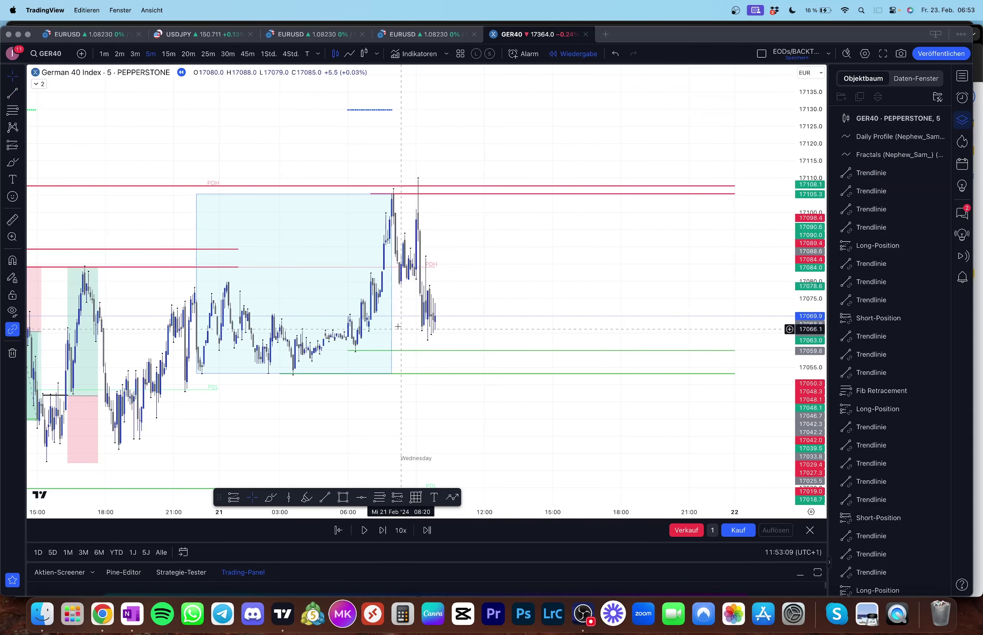
pyautogui.click(13, 93)
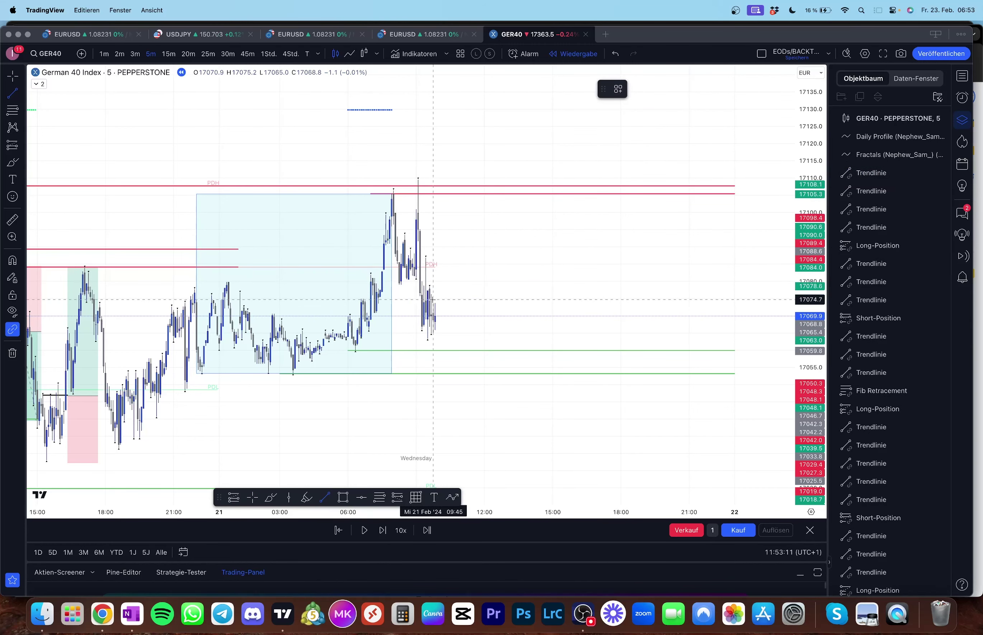
pyautogui.moveTo(415, 300); pyautogui.dragTo(427, 296)
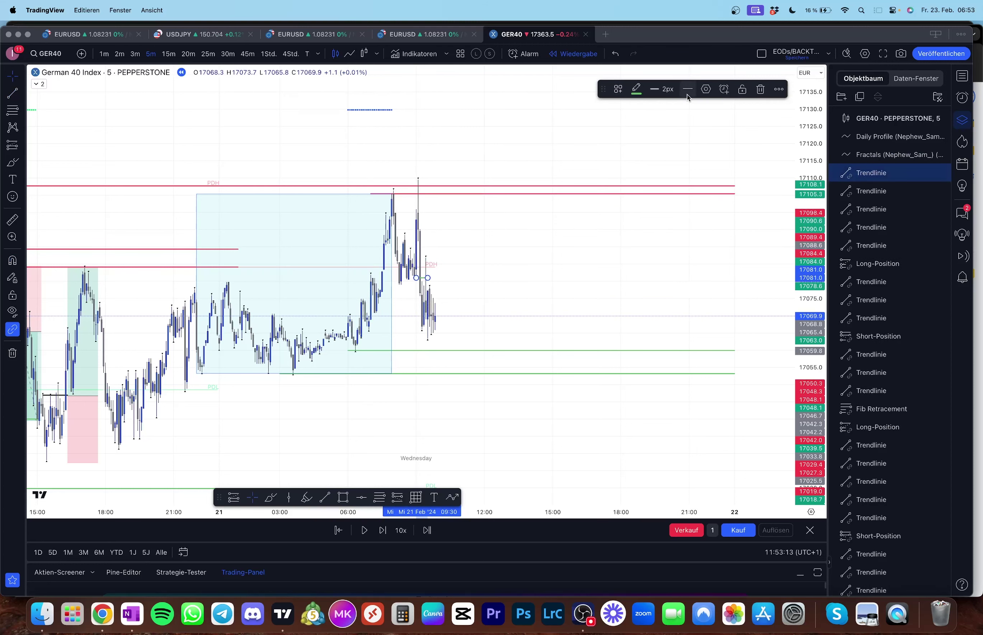
pyautogui.click(636, 89)
pyautogui.click(736, 110)
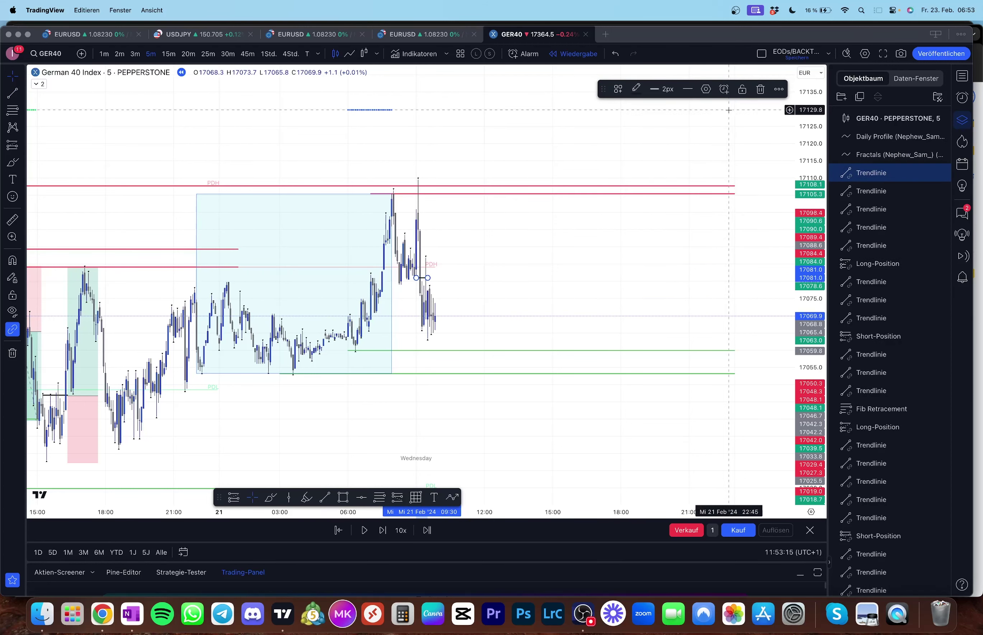
pyautogui.click(545, 261)
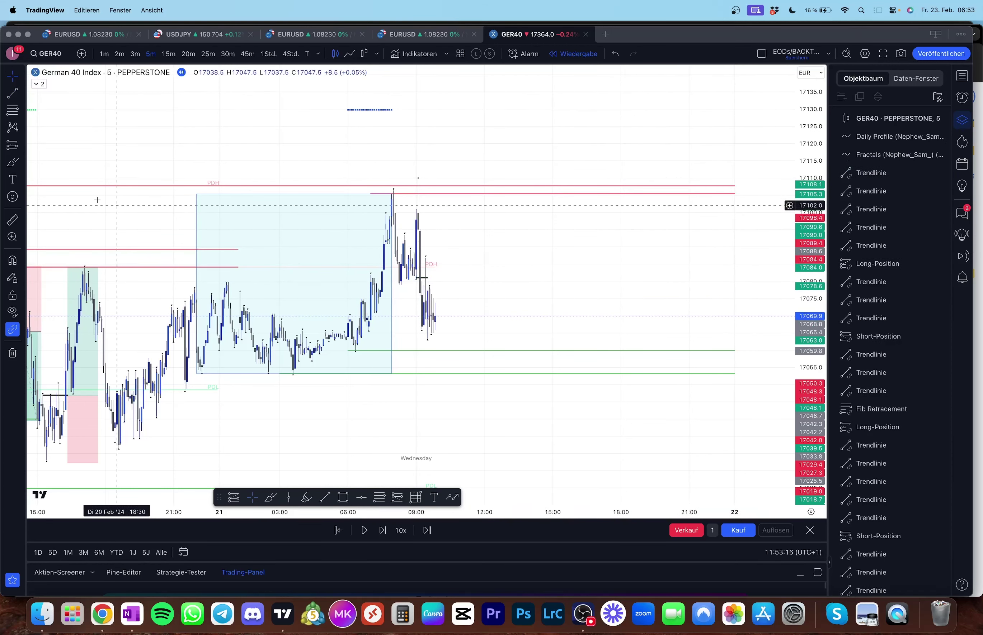
pyautogui.click(23, 150)
# Step: Place a short position at the spike with its stop raised above the spike high
pyautogui.click(62, 173)
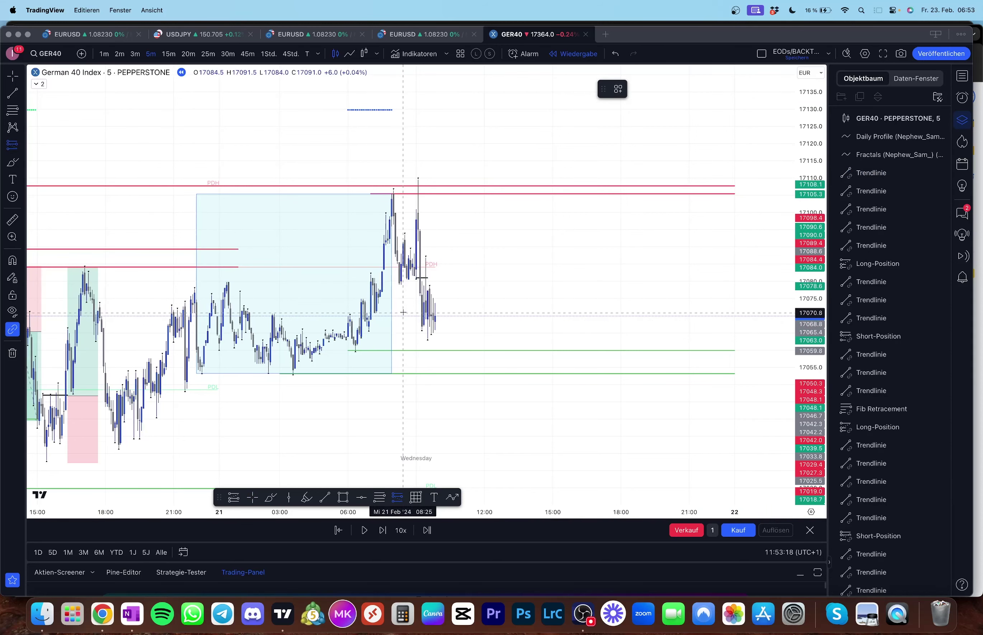
pyautogui.click(419, 293)
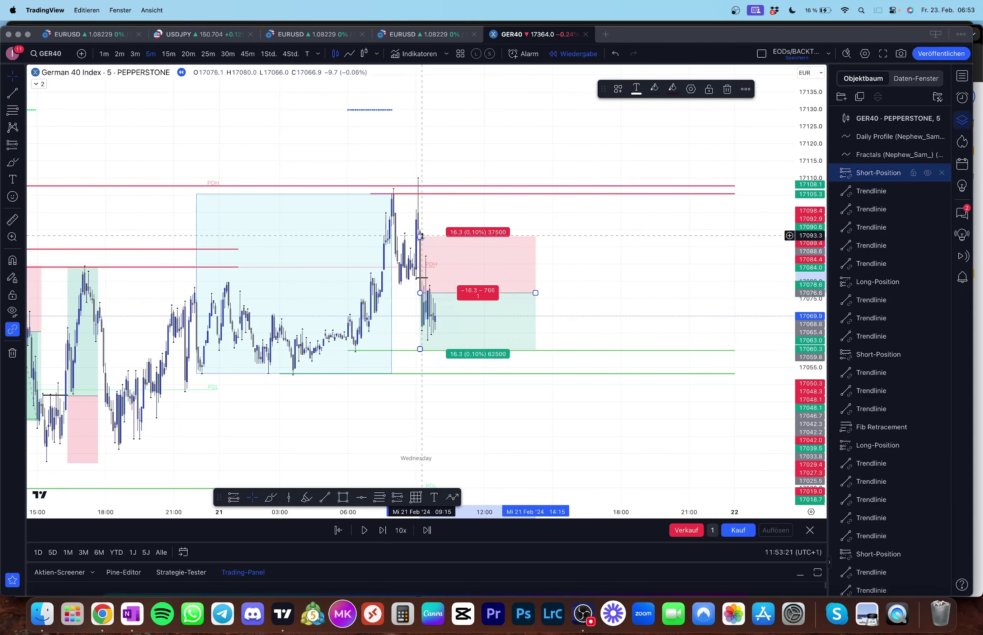
pyautogui.moveTo(421, 236); pyautogui.dragTo(430, 179)
pyautogui.moveTo(420, 342)
pyautogui.mouseDown()
pyautogui.moveTo(411, 329)
pyautogui.moveTo(417, 361)
pyautogui.mouseUp()
# Step: Use a temporary Fib retracement to set entry near 17086 and target near 17053, then remove it
pyautogui.click(19, 124)
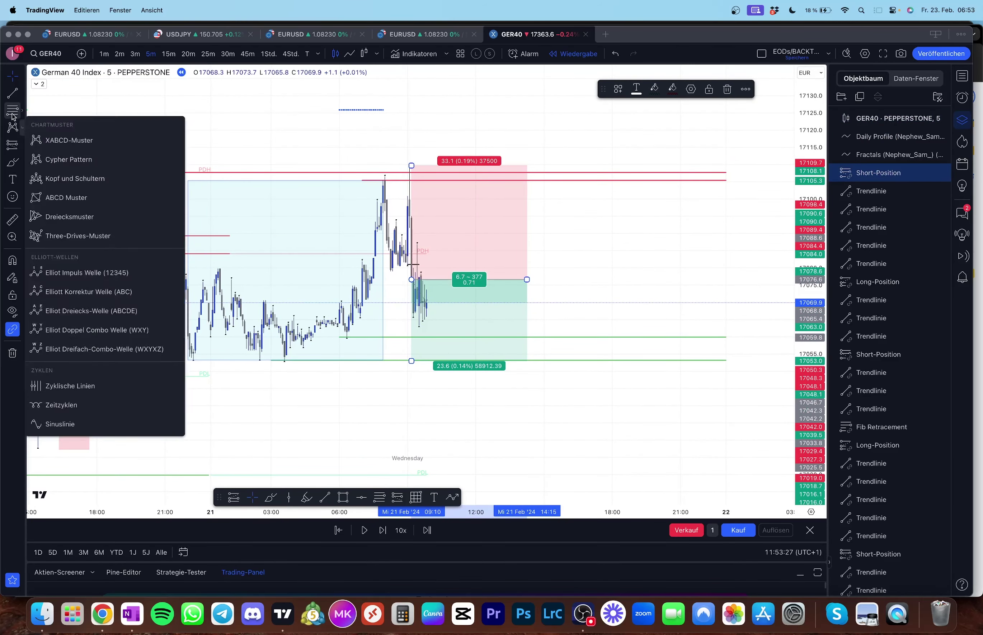
pyautogui.click(13, 112)
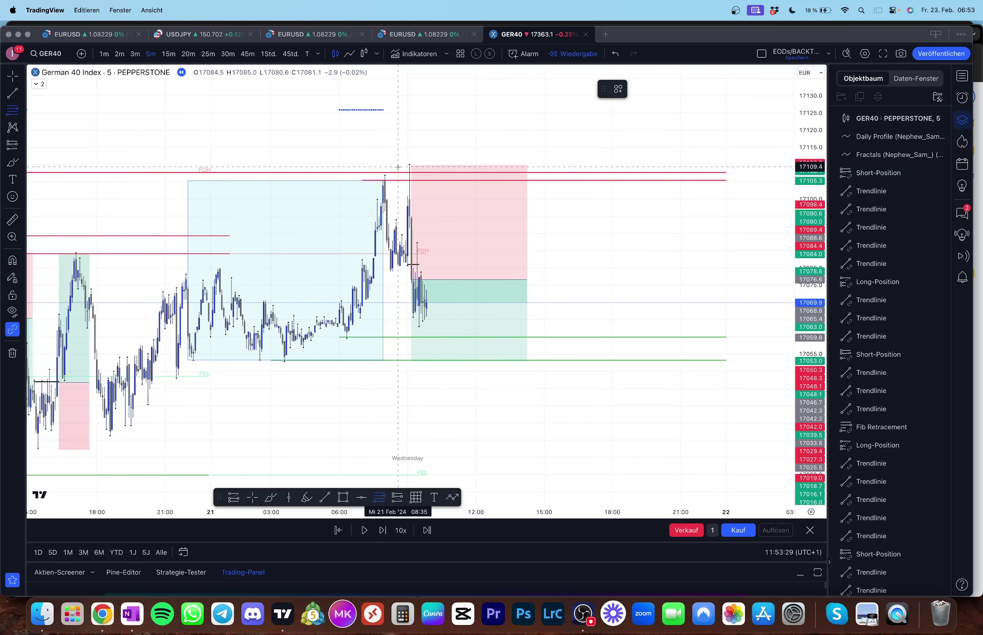
pyautogui.moveTo(398, 167); pyautogui.dragTo(447, 324)
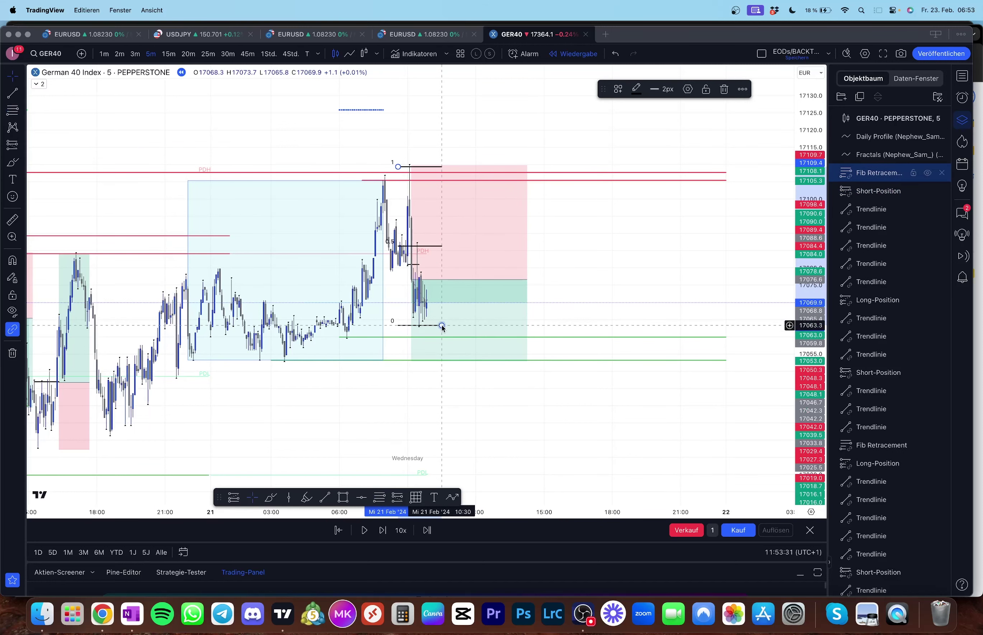
pyautogui.moveTo(412, 281); pyautogui.dragTo(418, 249)
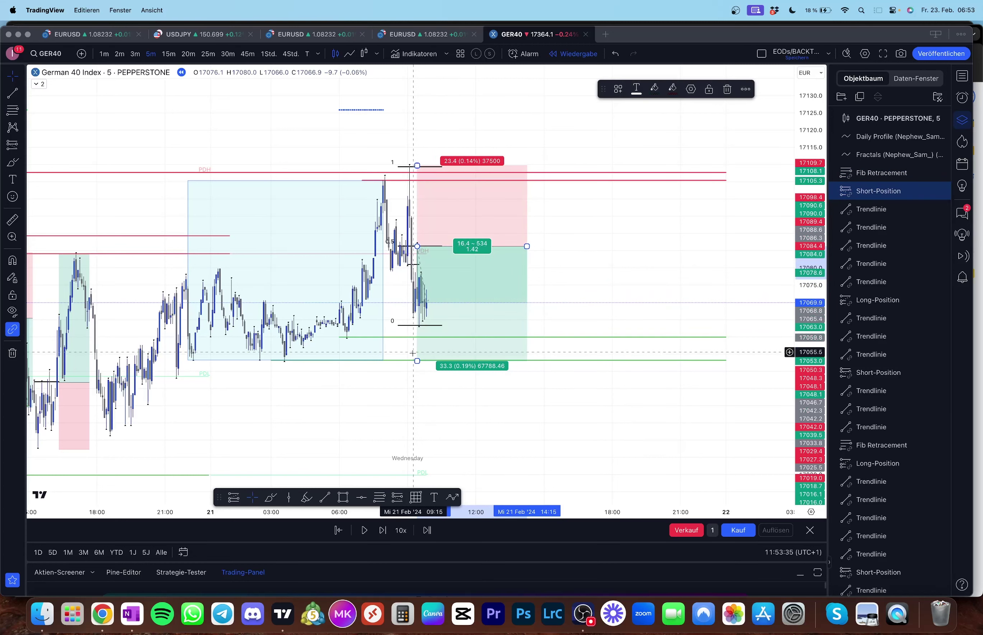
pyautogui.moveTo(417, 360)
pyautogui.mouseDown()
pyautogui.moveTo(415, 338)
pyautogui.moveTo(417, 361)
pyautogui.mouseUp()
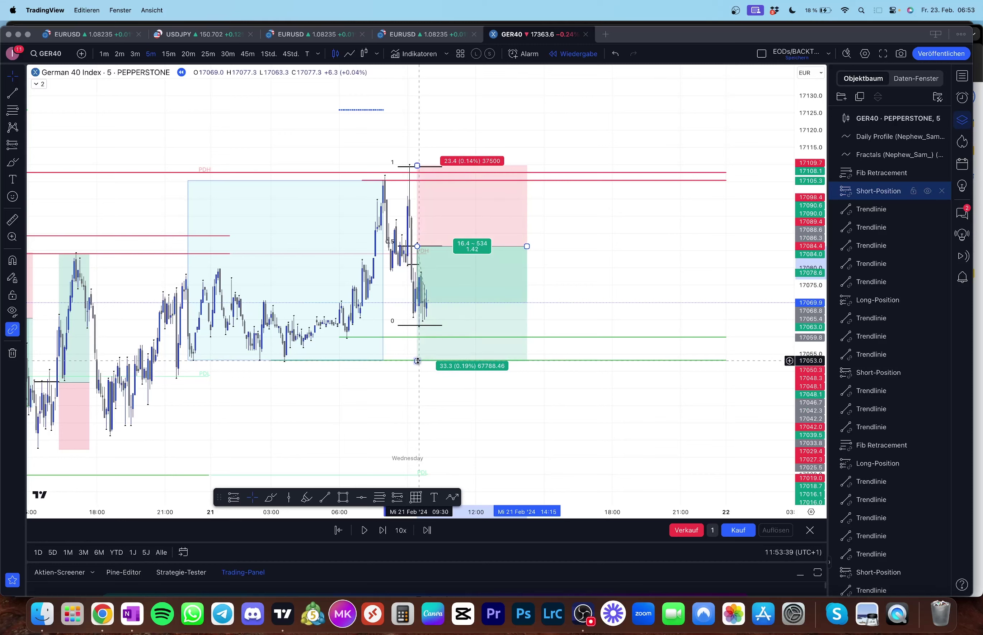
pyautogui.click(408, 326)
pyautogui.press('Delete')
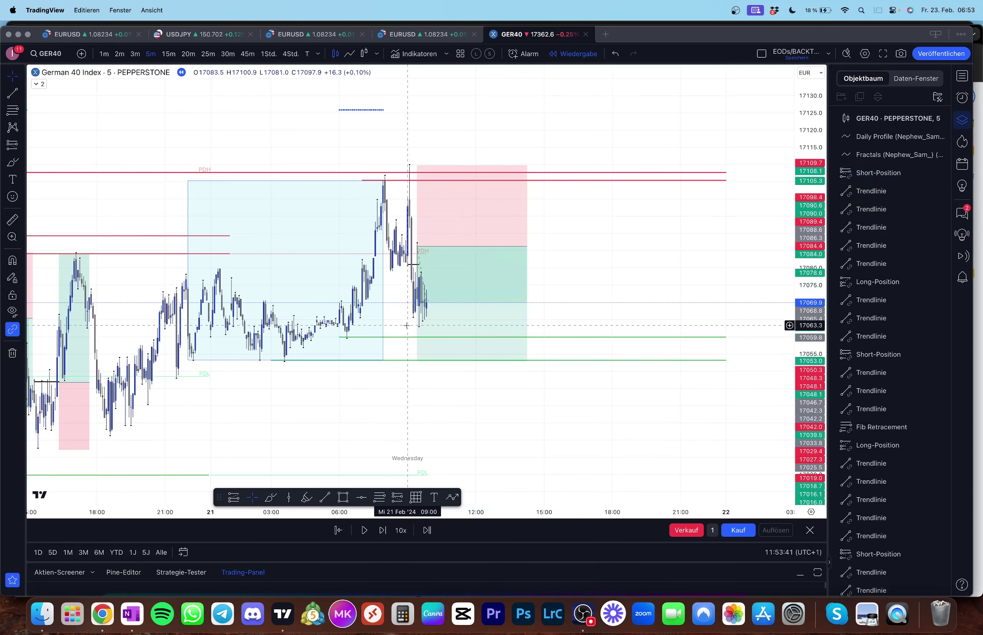
# Step: Step the replay until price rallies through the short's stop to about 17145, narrowing the position box
pyautogui.click(407, 327)
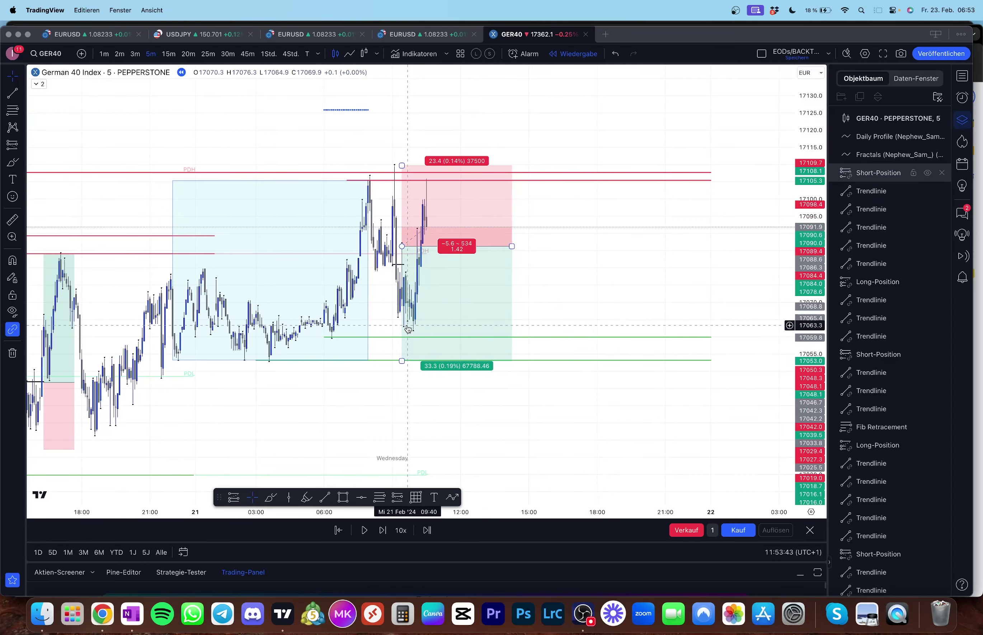
pyautogui.hotkey('shift', 'Right')
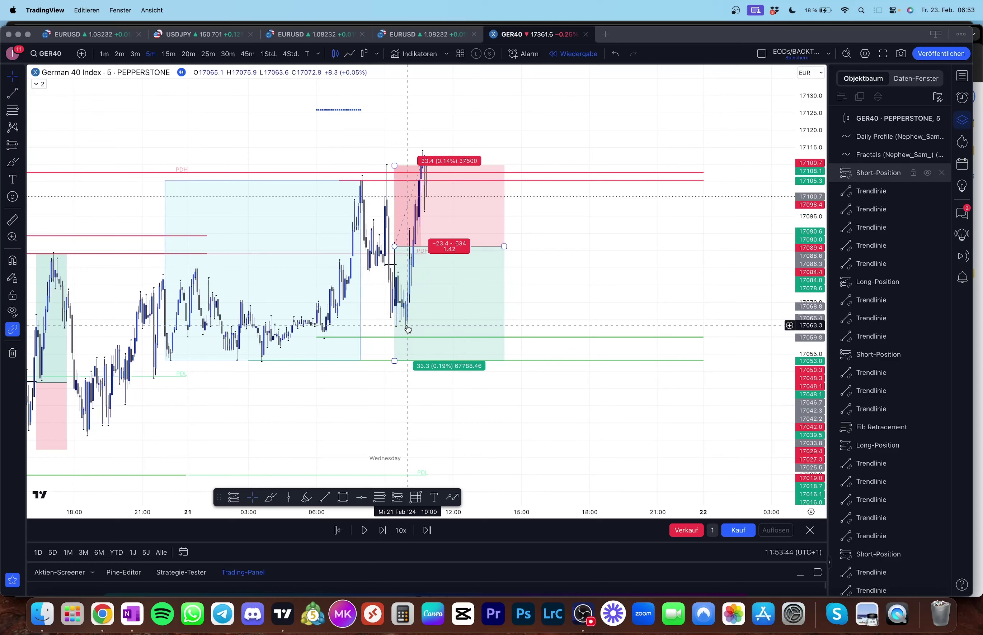
pyautogui.hotkey('shift', 'Right')
pyautogui.click(506, 249)
pyautogui.moveTo(505, 247); pyautogui.dragTo(424, 246)
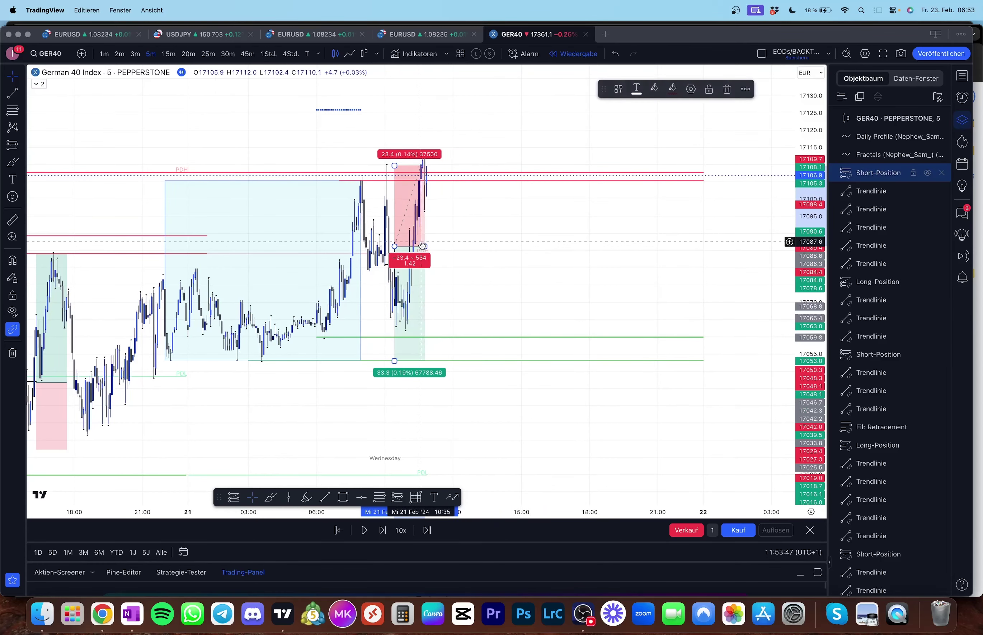
pyautogui.moveTo(390, 295); pyautogui.dragTo(379, 308)
pyautogui.moveTo(489, 299); pyautogui.dragTo(467, 316)
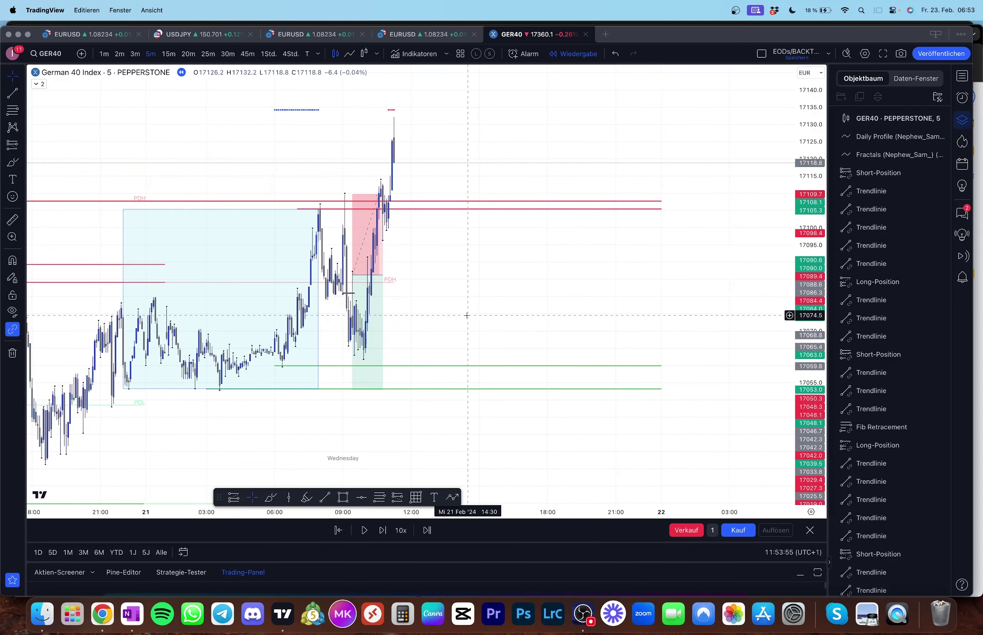
pyautogui.hotkey('shift', 'Right')
pyautogui.hotkey('shift', 'Right')
pyautogui.hotkey('shift', 'Right')
pyautogui.hotkey('shift', 'Right')
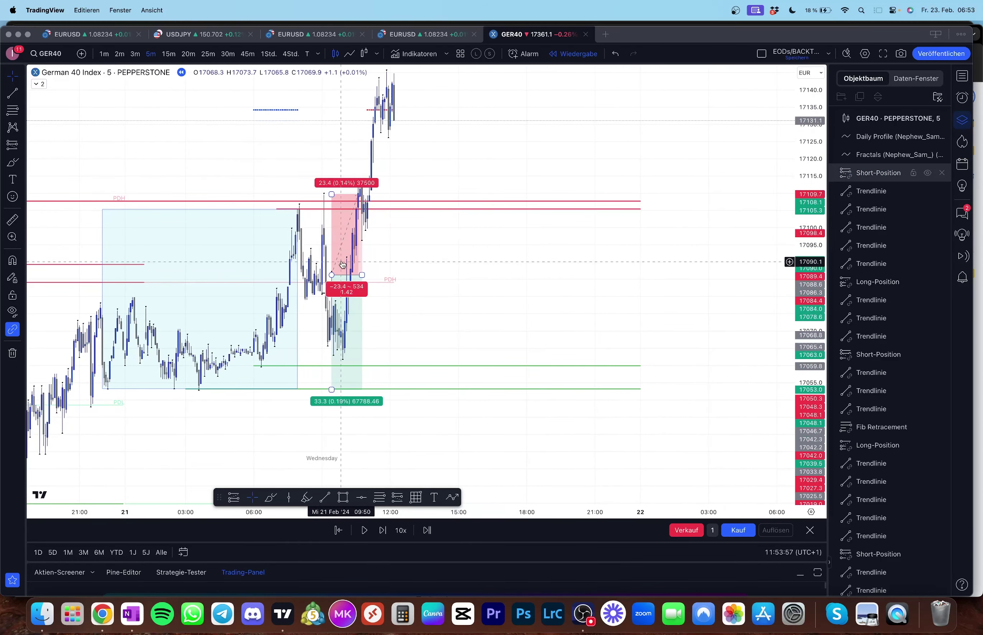
pyautogui.moveTo(437, 286); pyautogui.dragTo(484, 415)
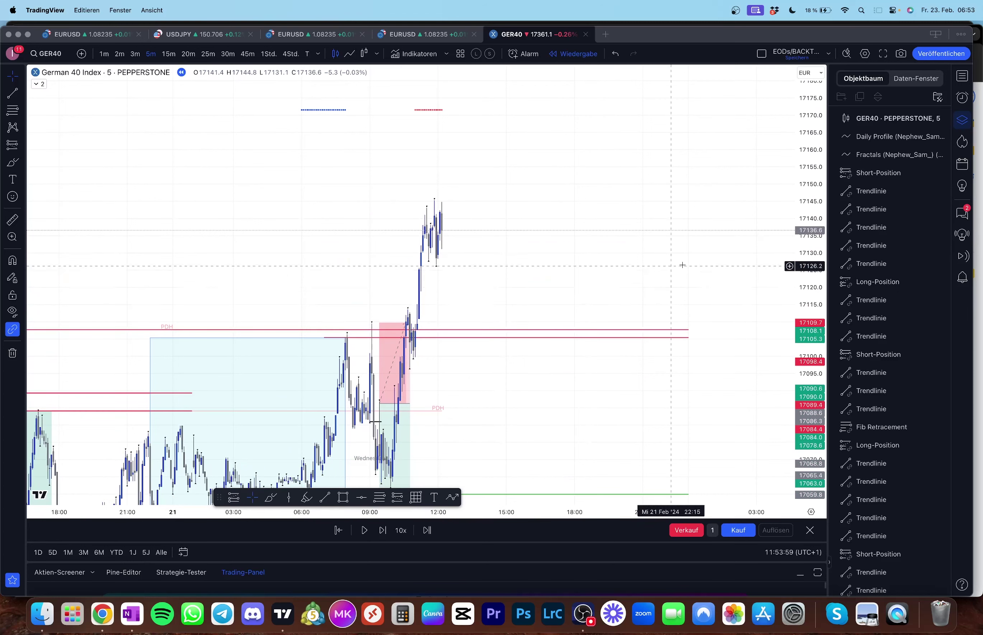
# Step: Shorten both red level lines so they end at the spike
pyautogui.moveTo(688, 330); pyautogui.dragTo(402, 340)
pyautogui.moveTo(689, 338); pyautogui.dragTo(402, 343)
pyautogui.moveTo(523, 319); pyautogui.dragTo(556, 372)
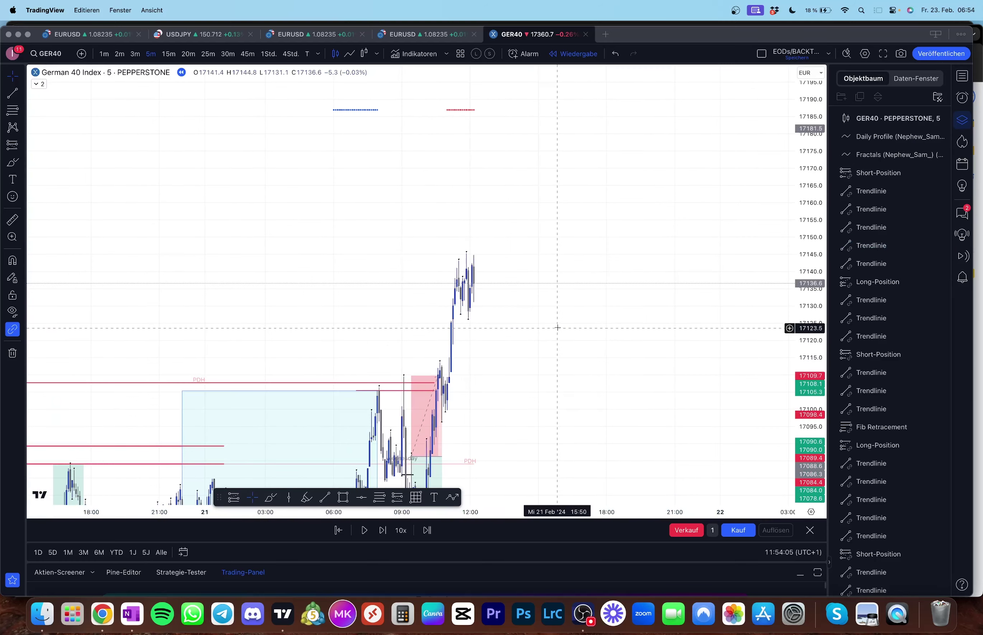
# Step: Draw a short trend line marking the new spike
pyautogui.moveTo(557, 329); pyautogui.dragTo(557, 323)
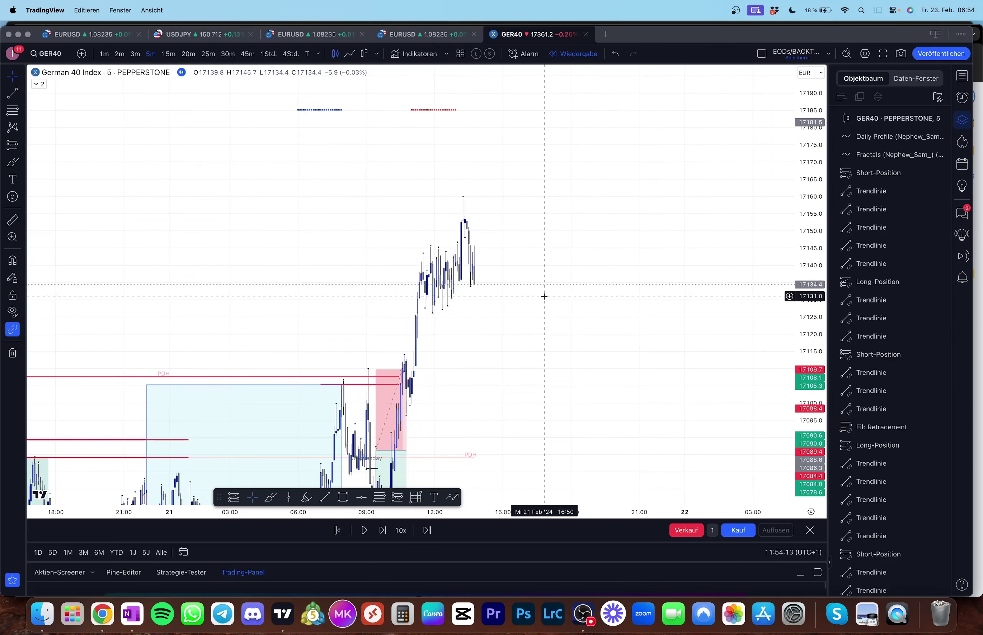
pyautogui.click(13, 93)
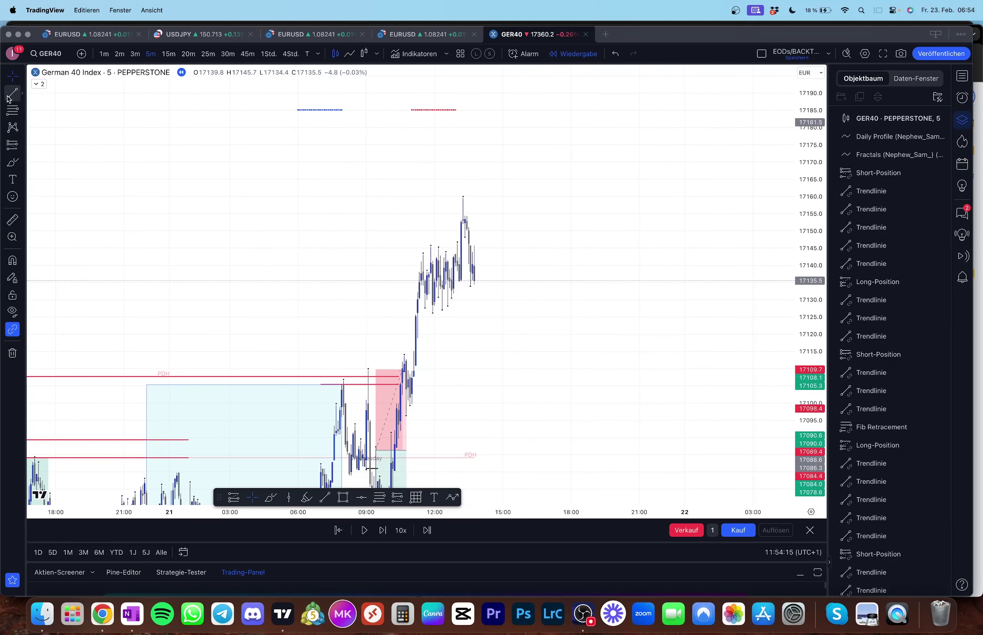
pyautogui.keyDown('super'); pyautogui.click(463, 251); pyautogui.keyUp('super')
pyautogui.click(471, 252)
pyautogui.moveTo(470, 253)
pyautogui.mouseDown()
pyautogui.moveTo(509, 224)
pyautogui.moveTo(463, 228)
pyautogui.moveTo(506, 236)
pyautogui.moveTo(475, 236)
pyautogui.mouseUp()
pyautogui.click(512, 239)
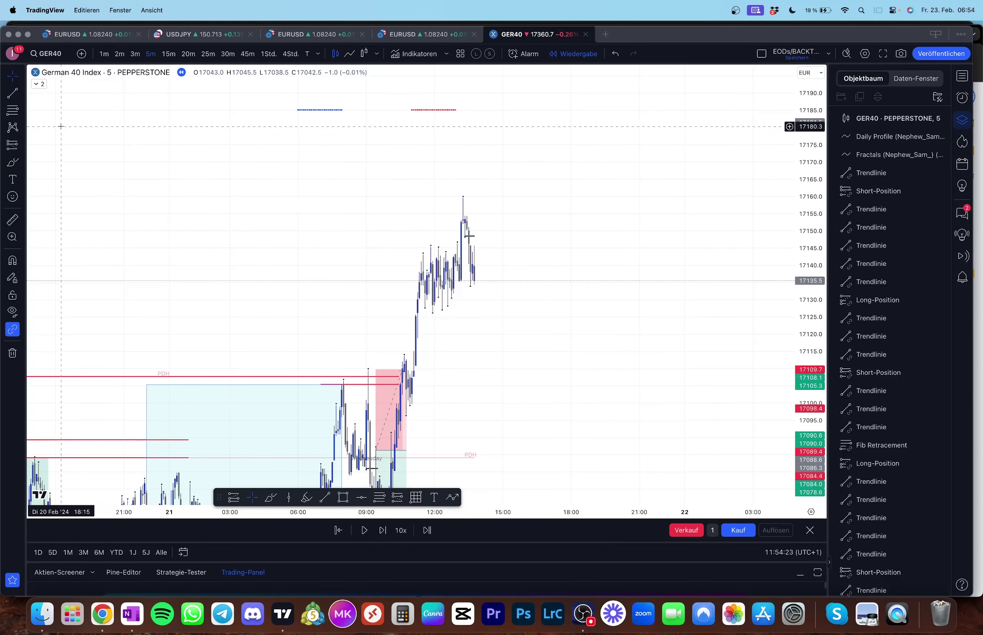
# Step: Place a second short entering at 17146.6 with its stop at 17159.3
pyautogui.click(16, 145)
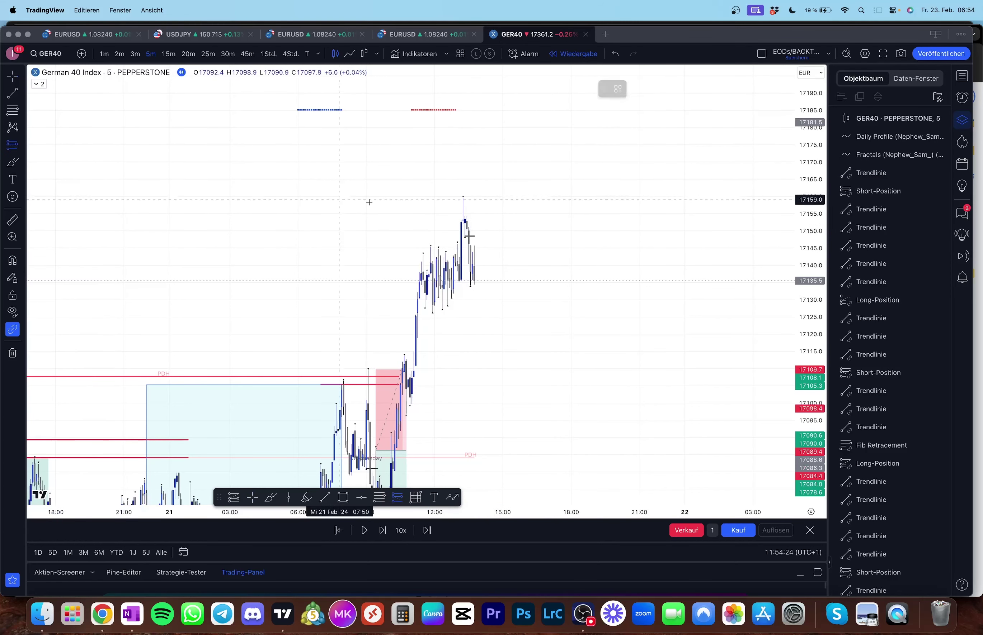
pyautogui.click(468, 243)
pyautogui.moveTo(468, 154); pyautogui.dragTo(468, 199)
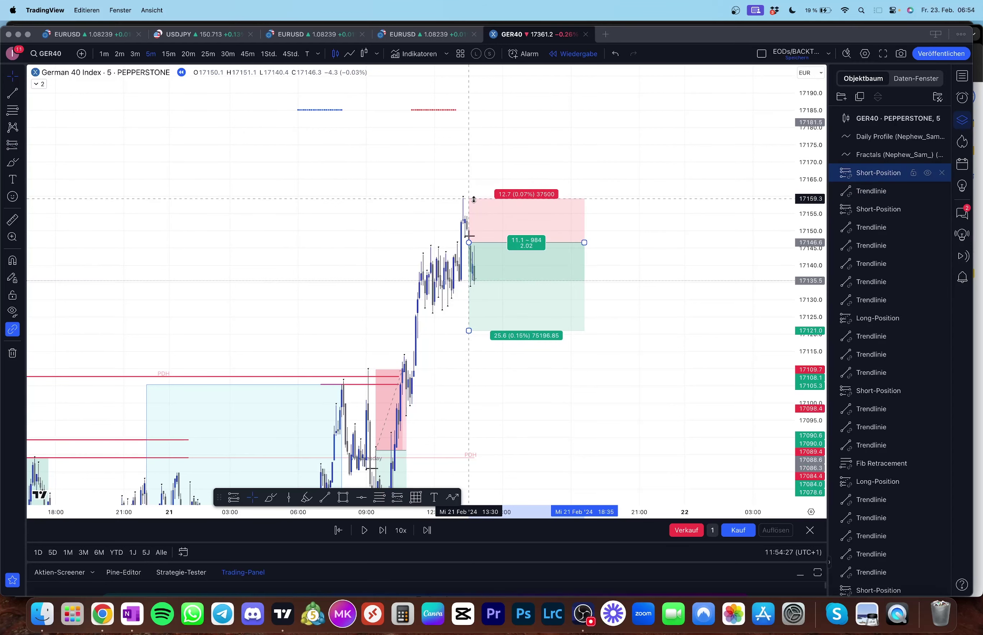
# Step: Switch GER40 to hourly candles and frame the recent days
pyautogui.click(265, 56)
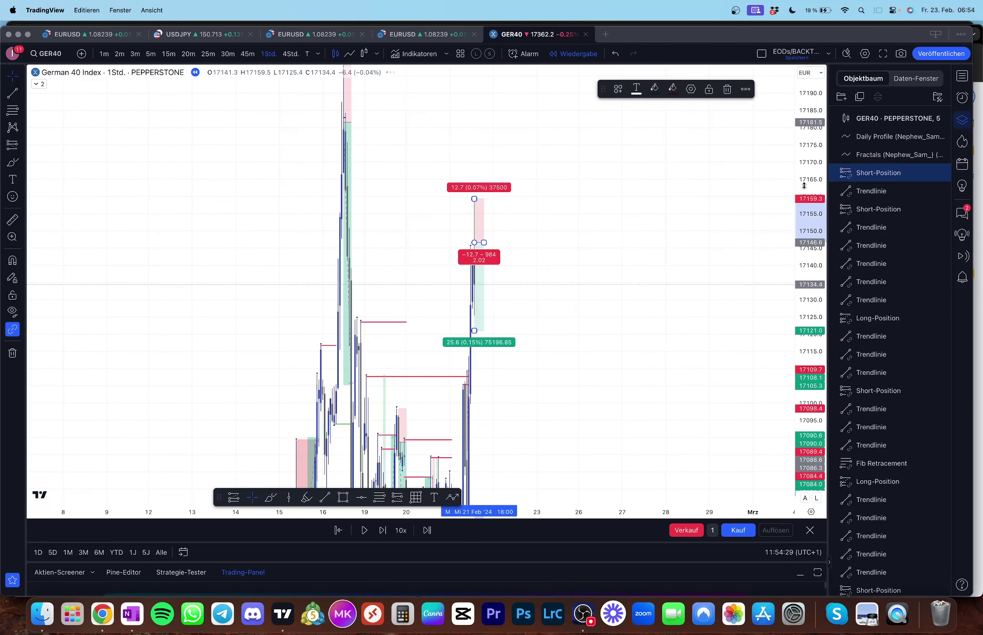
pyautogui.scroll(-10, 641, 342)
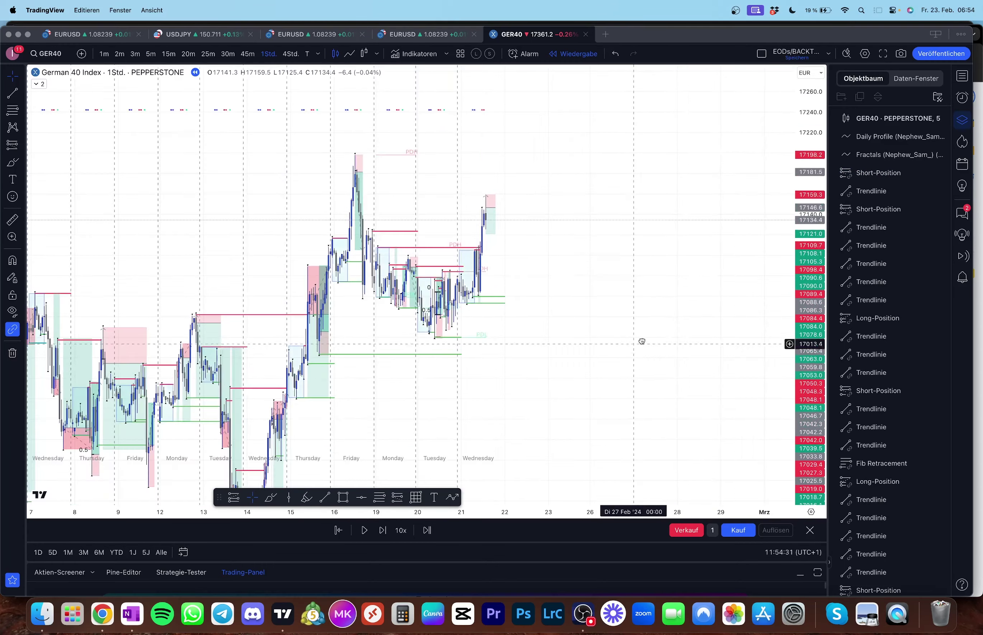
pyautogui.moveTo(684, 161); pyautogui.dragTo(685, 155)
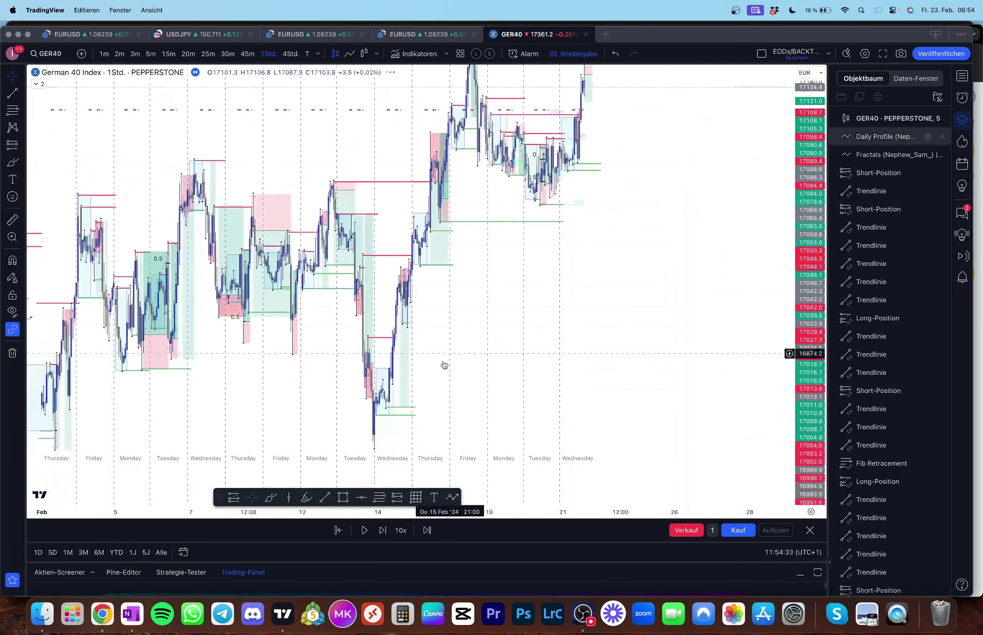
pyautogui.moveTo(617, 224); pyautogui.dragTo(621, 350)
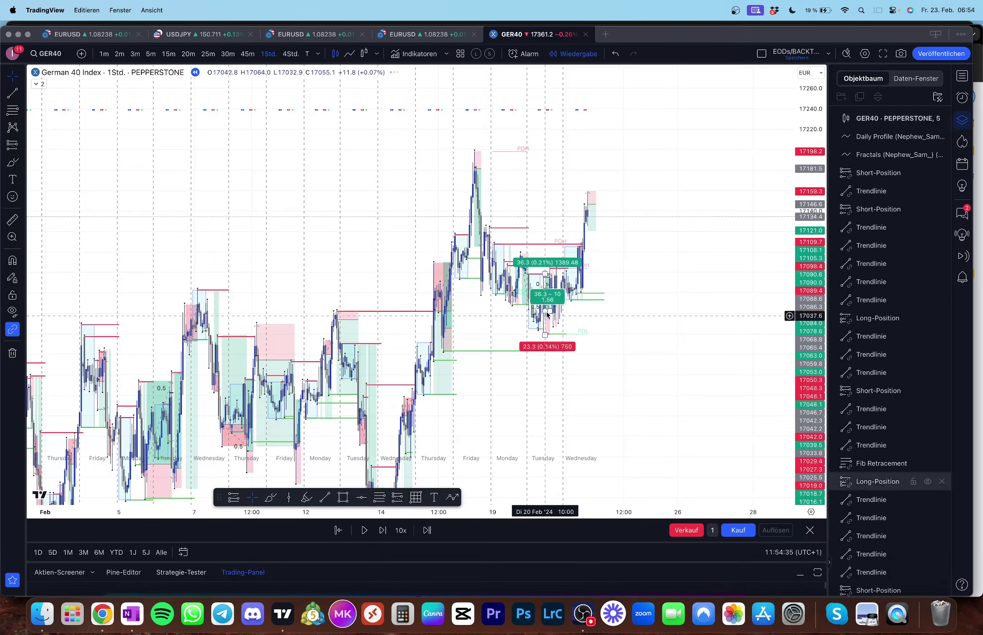
pyautogui.scroll(5, 579, 243)
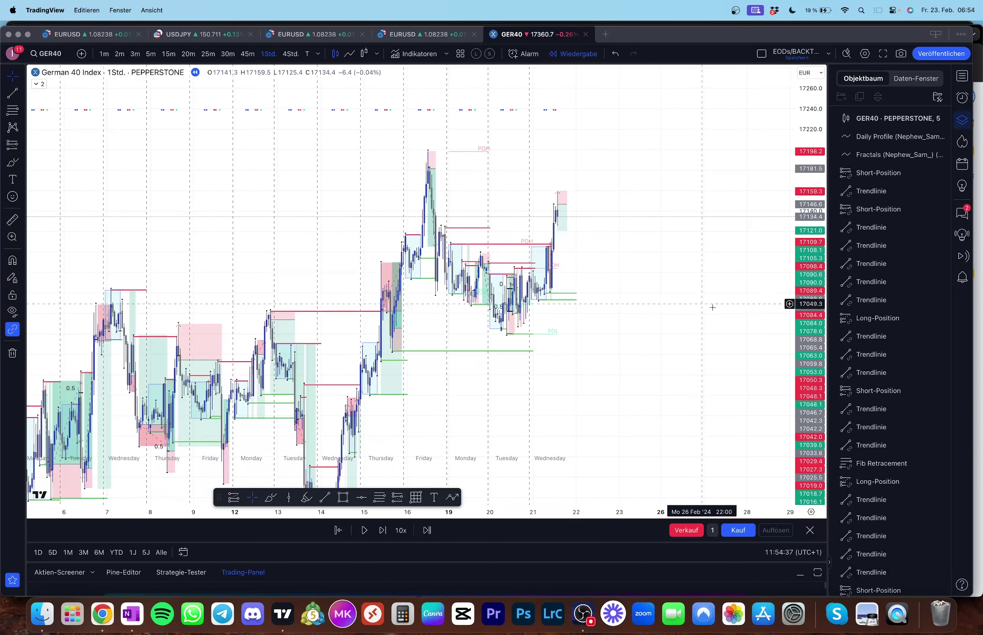
# Step: Lower the second short's target to about 17113.4, giving a 2.61 ratio
pyautogui.moveTo(595, 236); pyautogui.dragTo(605, 272)
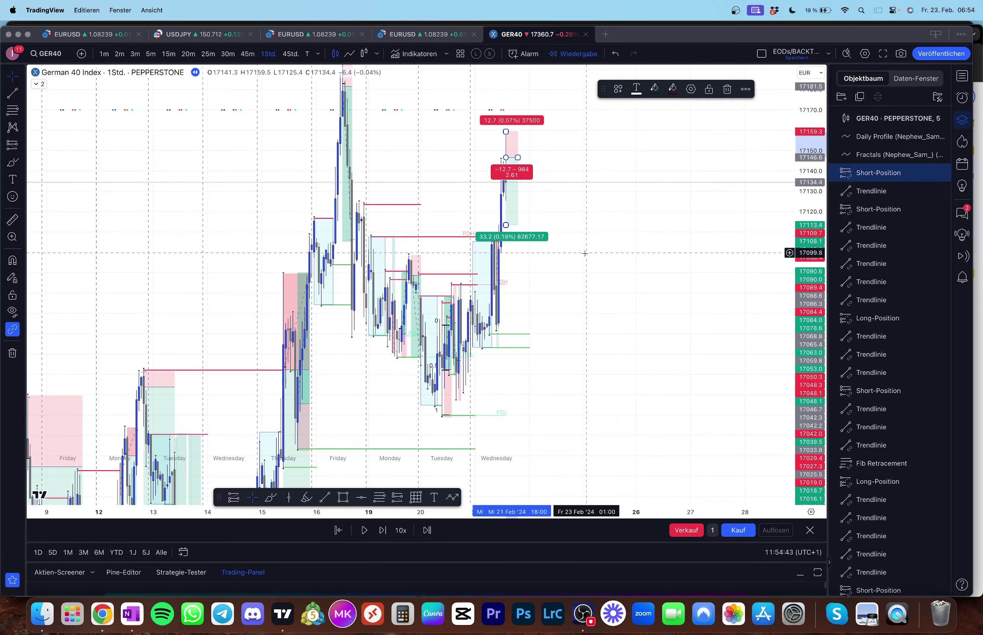
pyautogui.click(511, 209)
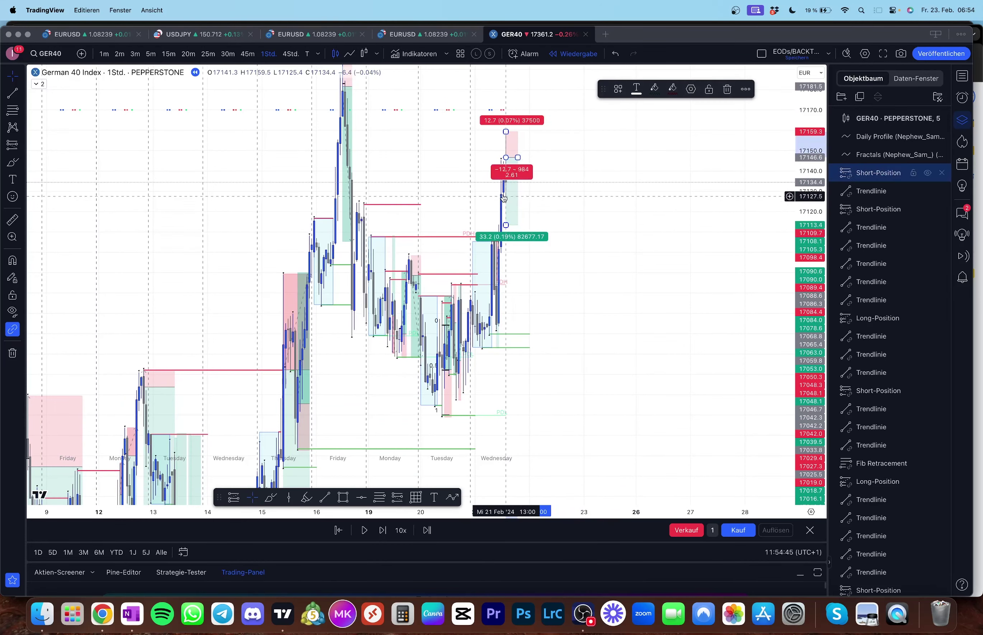
pyautogui.click(474, 180)
pyautogui.moveTo(467, 181); pyautogui.dragTo(462, 207)
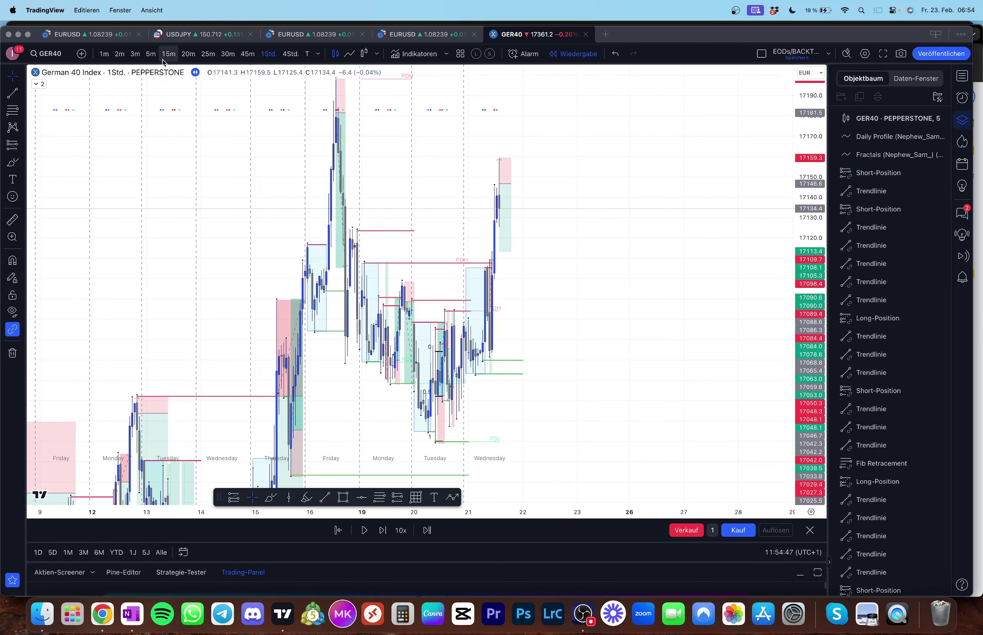
pyautogui.scroll(10, 479, 233)
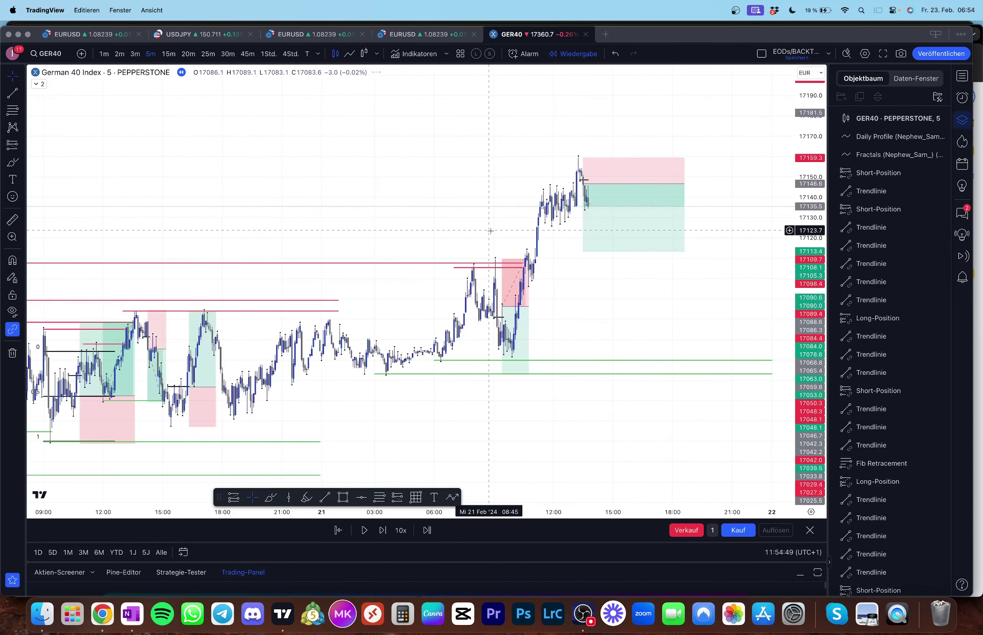
# Step: Select the short position and switch the chart to hourly candles
pyautogui.click(547, 234)
pyautogui.click(487, 227)
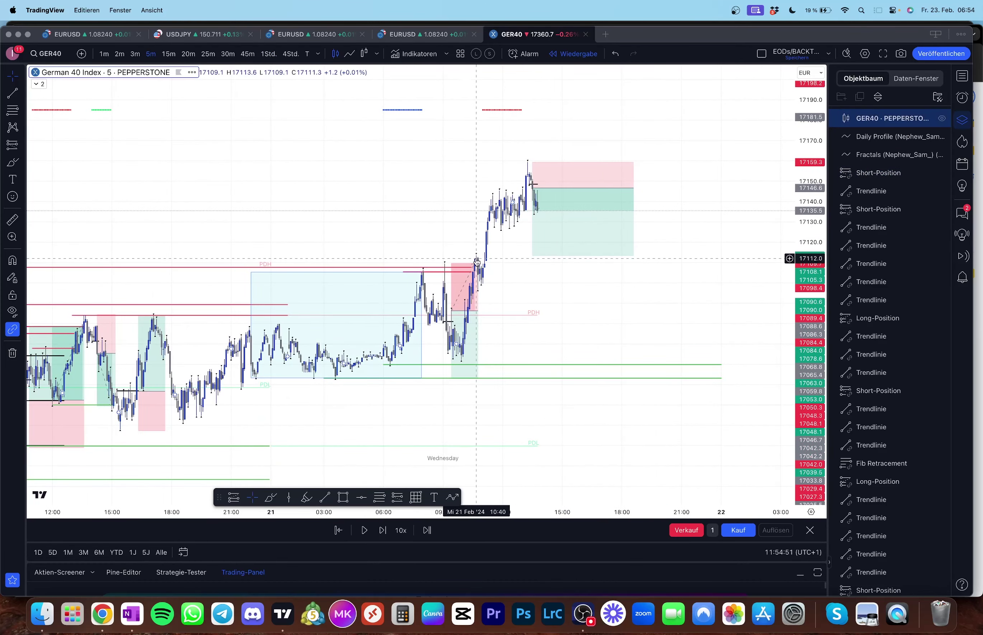
pyautogui.click(269, 52)
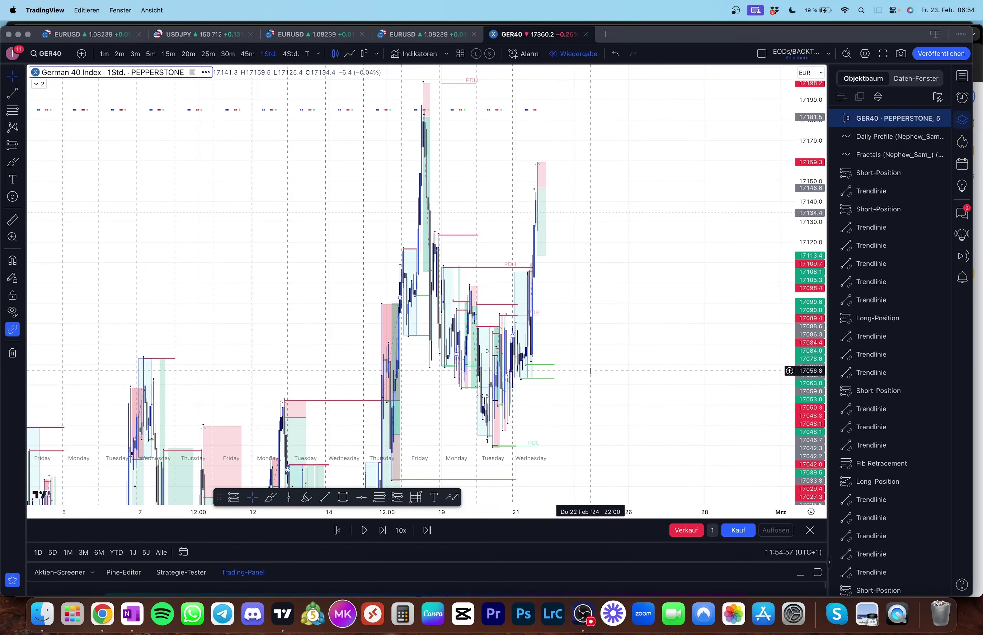
# Step: Undo stretching the short's profit zone, keeping its target at about 17113.4
pyautogui.moveTo(543, 256); pyautogui.dragTo(562, 364)
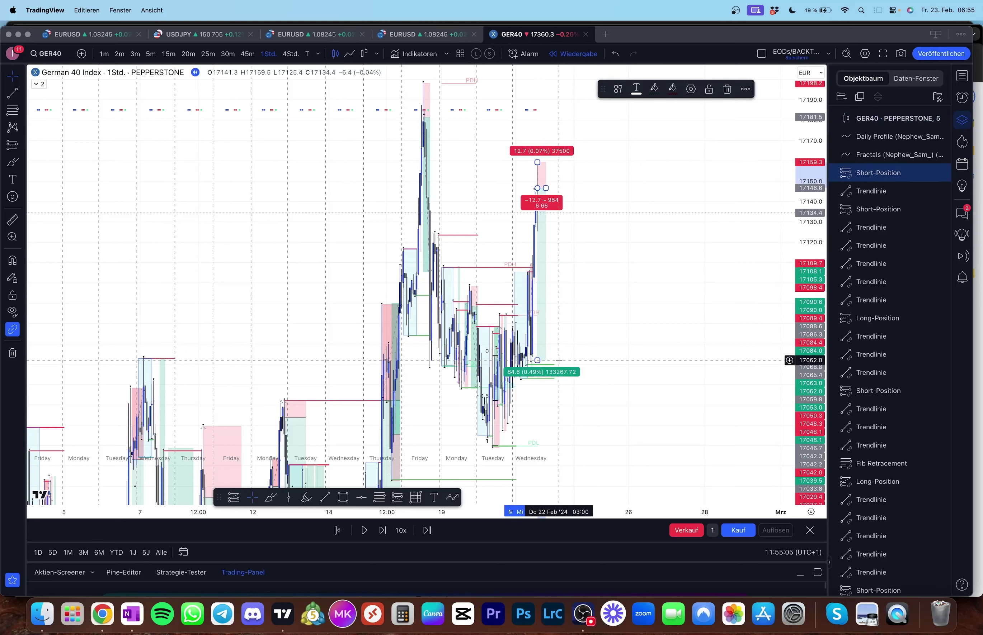
pyautogui.press('super+z')
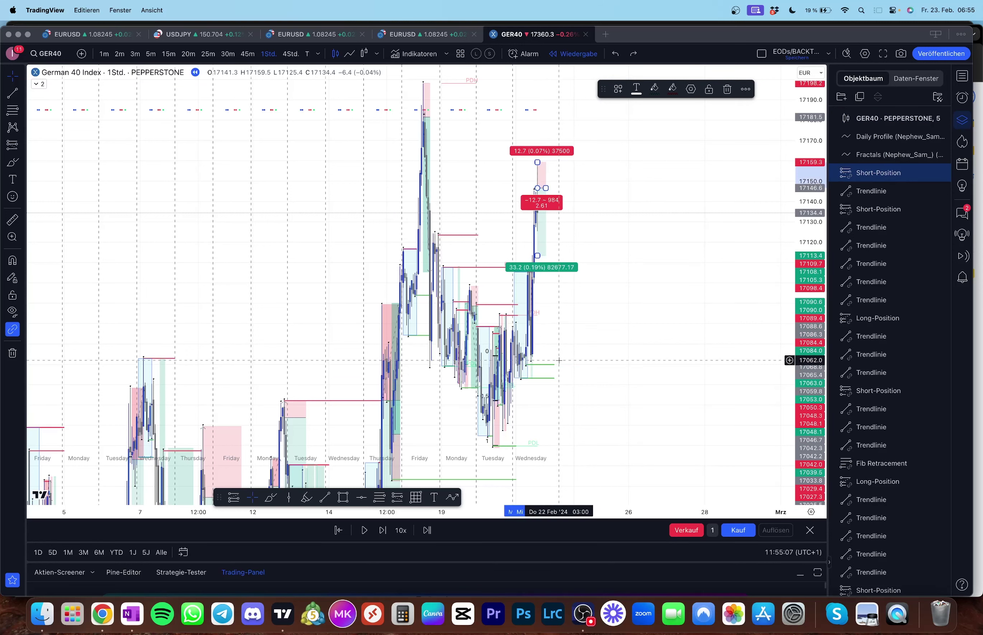
pyautogui.click(574, 310)
pyautogui.click(543, 237)
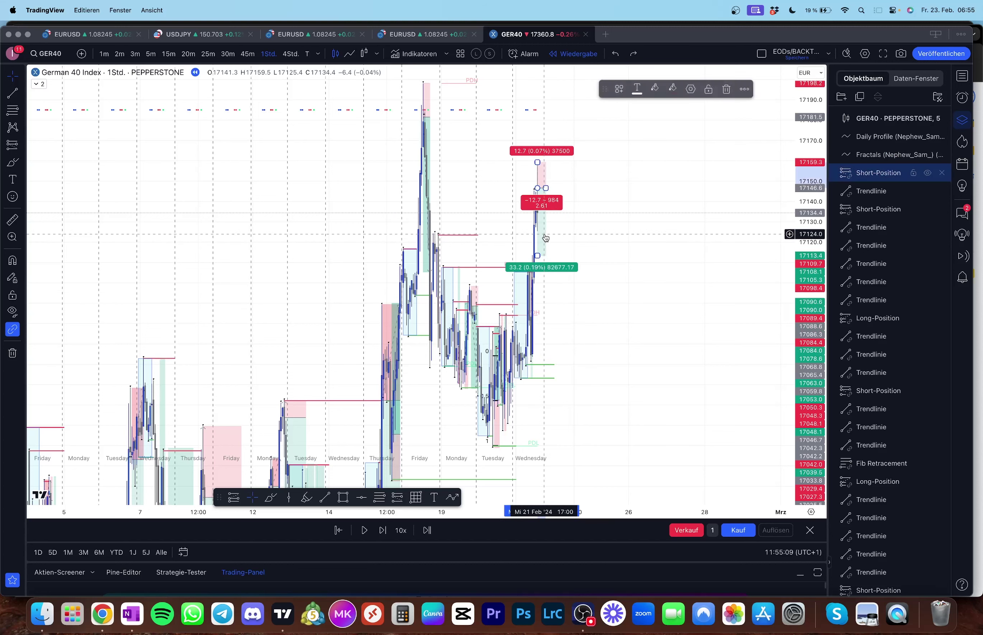
pyautogui.click(346, 172)
pyautogui.scroll(1, 376, 266)
pyautogui.scroll(2, 376, 265)
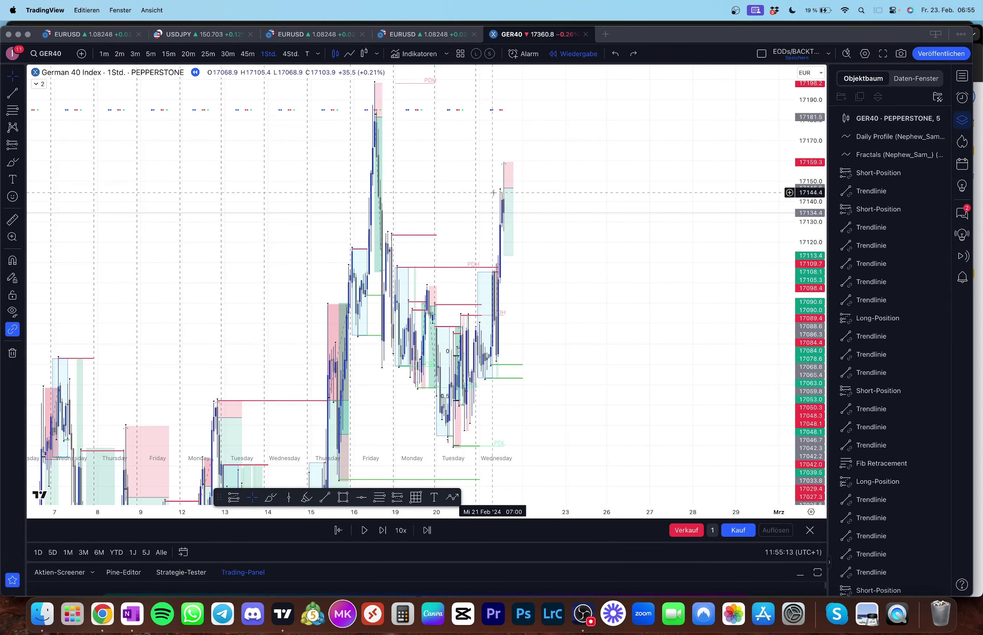
# Step: Draw a short trend line at the last candle, then delete it
pyautogui.click(10, 97)
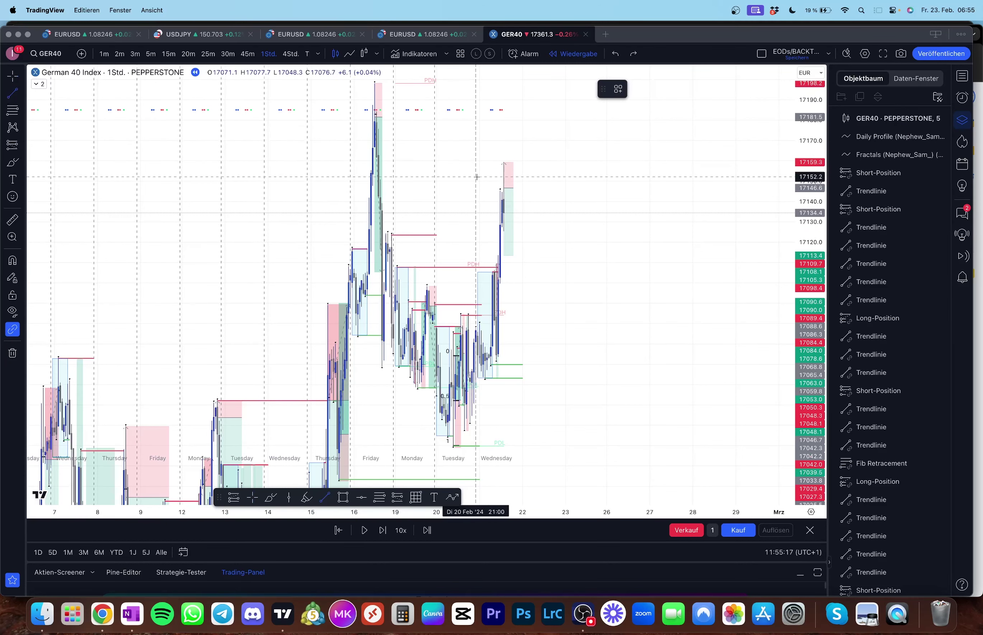
pyautogui.click(501, 175)
pyautogui.click(509, 184)
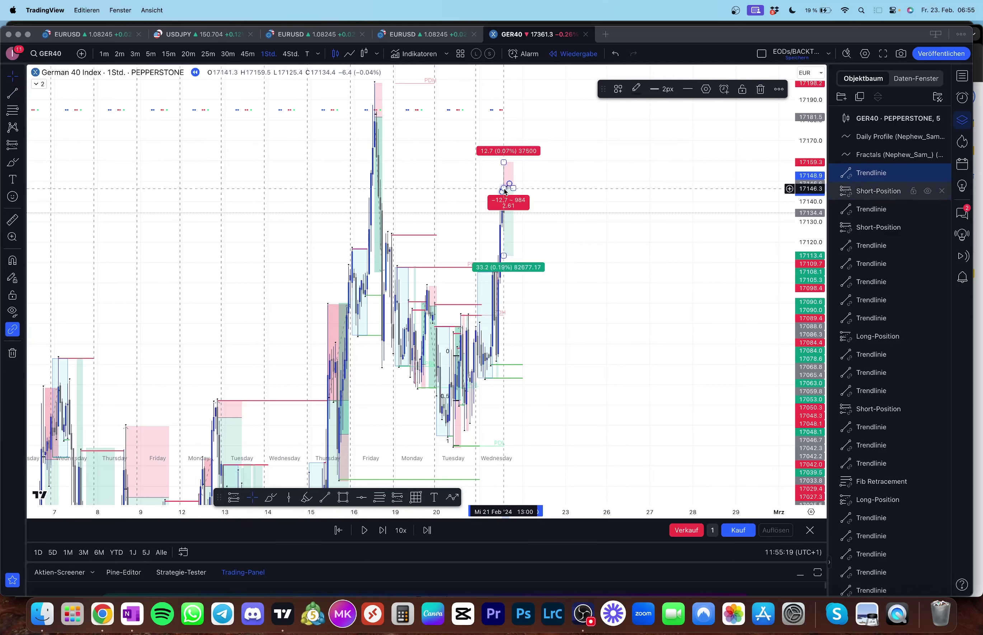
pyautogui.moveTo(502, 192); pyautogui.dragTo(505, 191)
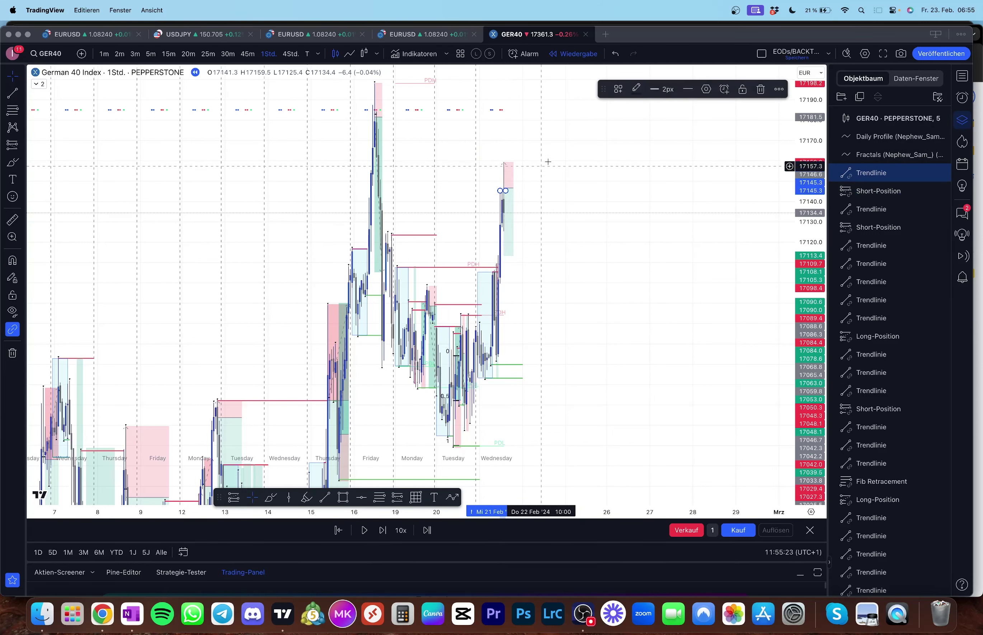
pyautogui.press('Delete')
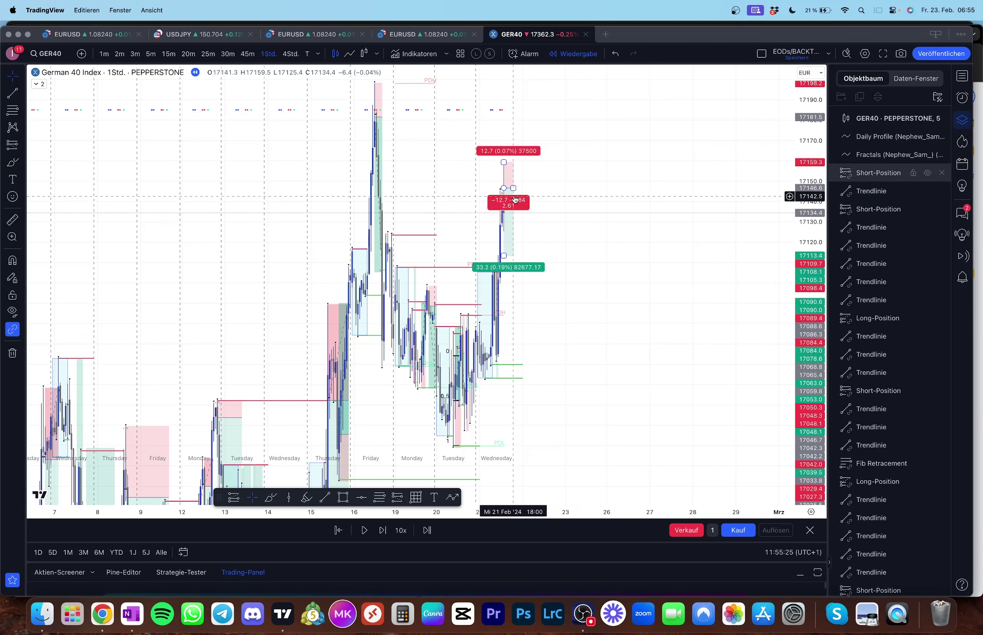
# Step: Return to 5-minute candles and advance the replay as price slips to about 17125.6
pyautogui.click(151, 52)
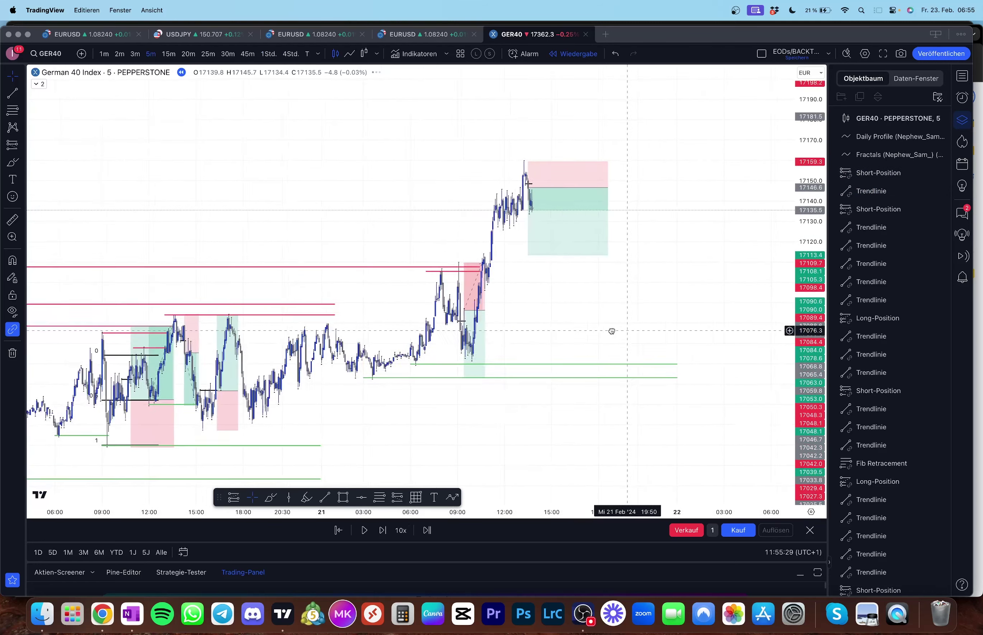
pyautogui.moveTo(630, 331); pyautogui.dragTo(612, 332)
pyautogui.hotkey('shift', 'Right')
pyautogui.hotkey('shift', 'Right')
pyautogui.hotkey('shift', 'Right')
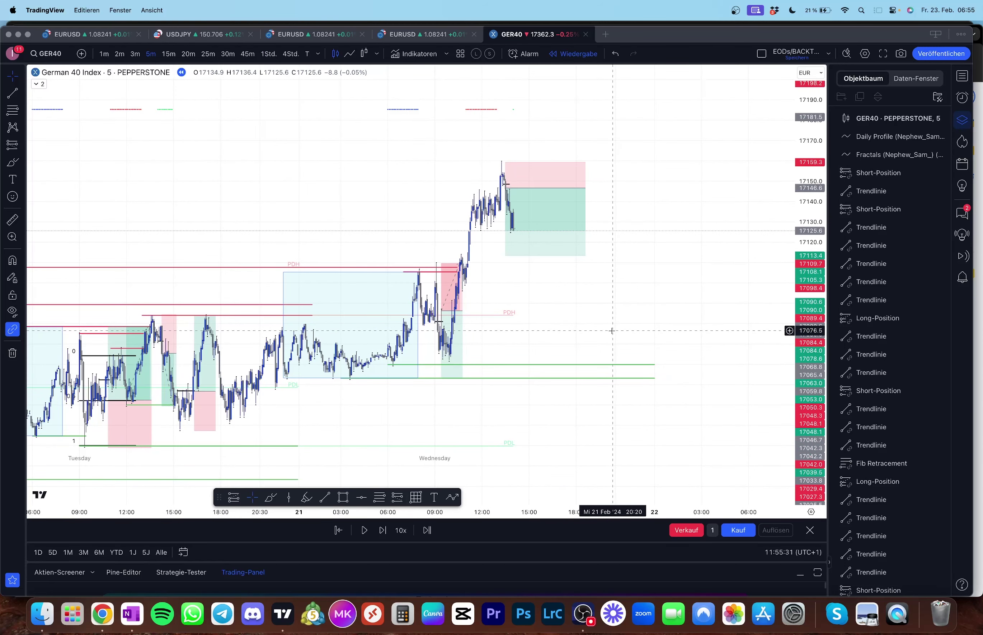
pyautogui.hotkey('shift', 'Right')
pyautogui.hotkey('shift', 'Right')
pyautogui.hotkey('shift', 'Right')
pyautogui.hotkey('shift', 'Right')
pyautogui.hotkey('shift', 'Right')
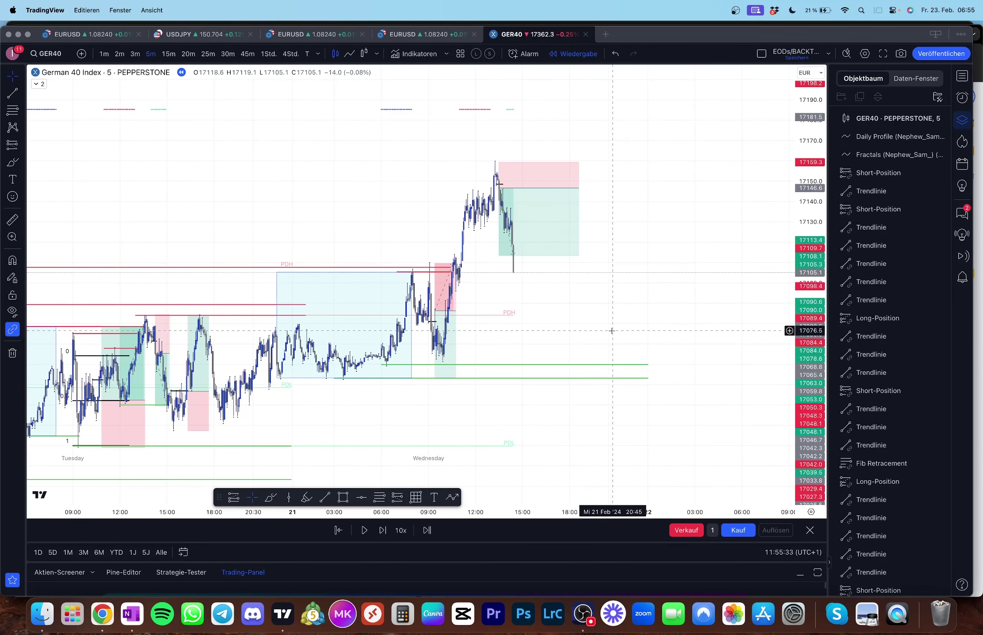
# Step: Pull the upper short position's right edge to an earlier time
pyautogui.click(578, 189)
pyautogui.moveTo(578, 188); pyautogui.dragTo(515, 190)
pyautogui.click(568, 215)
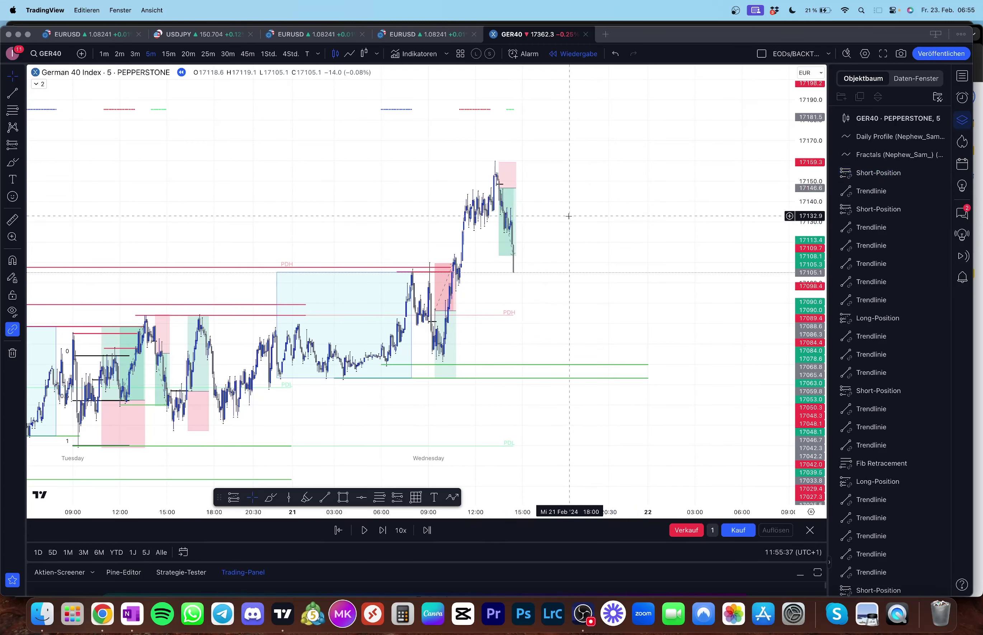
# Step: Run the replay past the 17113.4 target hit and rebound to about 17121, ending on hourly candles
pyautogui.hotkey('shift', 'Right')
pyautogui.click(448, 360)
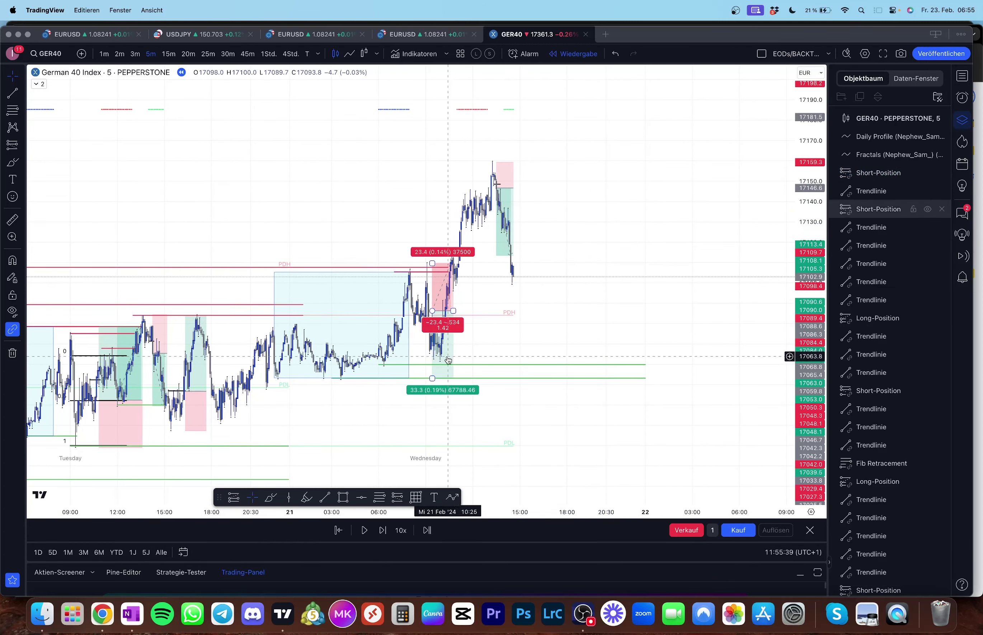
pyautogui.click(590, 164)
pyautogui.hotkey('shift', 'Right')
pyautogui.hotkey('shift', 'Right')
pyautogui.hotkey('shift', 'Right')
pyautogui.hotkey('shift', 'Right')
pyautogui.hotkey('shift', 'Right')
pyautogui.hotkey('shift', 'Right')
pyautogui.hotkey('shift', 'Right')
pyautogui.hotkey('shift', 'Right')
pyautogui.hotkey('shift', 'Right')
pyautogui.hotkey('shift', 'Right')
pyautogui.hotkey('shift', 'Right')
pyautogui.hotkey('shift', 'Right')
pyautogui.hotkey('shift', 'Right')
pyautogui.hotkey('shift', 'Right')
pyautogui.hotkey('shift', 'Right')
pyautogui.hotkey('shift', 'Right')
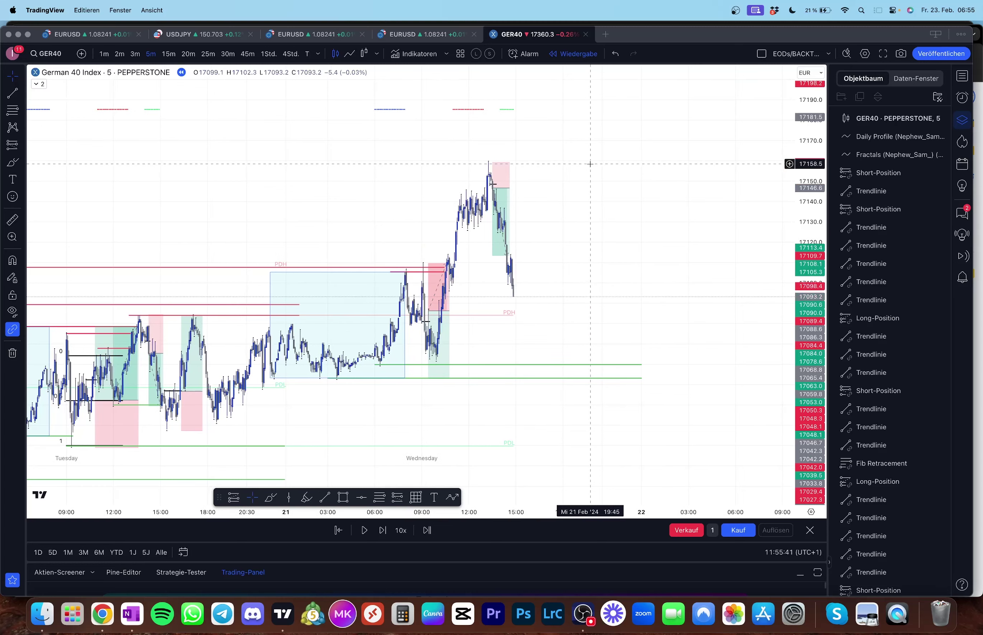
pyautogui.hotkey('shift', 'Right')
pyautogui.hotkey('shift', 'Right')
pyautogui.hotkey('shift', 'Right')
pyautogui.hotkey('shift', 'Right')
pyautogui.hotkey('shift', 'Right')
pyautogui.hotkey('shift', 'Right')
pyautogui.hotkey('shift', 'Right')
pyautogui.hotkey('shift', 'Right')
pyautogui.hotkey('shift', 'Right')
pyautogui.hotkey('shift', 'Right')
pyautogui.hotkey('shift', 'Right')
pyautogui.hotkey('shift', 'Right')
pyautogui.hotkey('shift', 'Right')
pyautogui.hotkey('shift', 'Right')
pyautogui.hotkey('shift', 'Right')
pyautogui.hotkey('shift', 'Right')
pyautogui.hotkey('shift', 'Right')
pyautogui.hotkey('shift', 'Right')
pyautogui.hotkey('shift', 'Right')
pyautogui.hotkey('shift', 'Right')
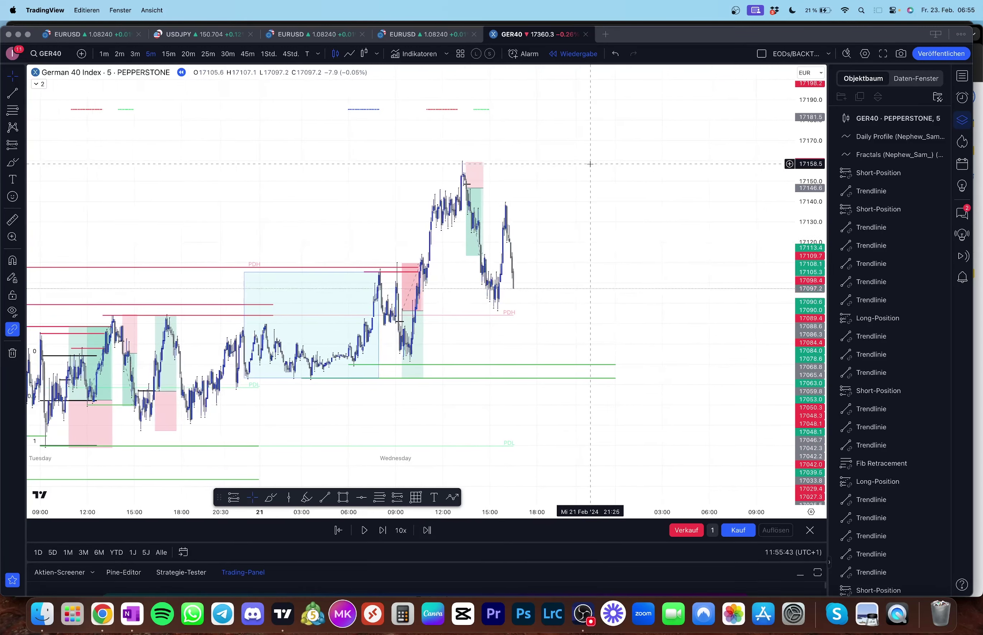
pyautogui.hotkey('shift', 'Right')
pyautogui.hotkey('shift', 'Right')
pyautogui.hotkey('shift', 'Right')
pyautogui.hotkey('shift', 'Right')
pyautogui.hotkey('shift', 'Right')
pyautogui.hotkey('shift', 'Right')
pyautogui.hotkey('shift', 'Right')
pyautogui.hotkey('shift', 'Right')
pyautogui.hotkey('shift', 'Right')
pyautogui.hotkey('shift', 'Right')
pyautogui.hotkey('shift', 'Right')
pyautogui.hotkey('shift', 'Right')
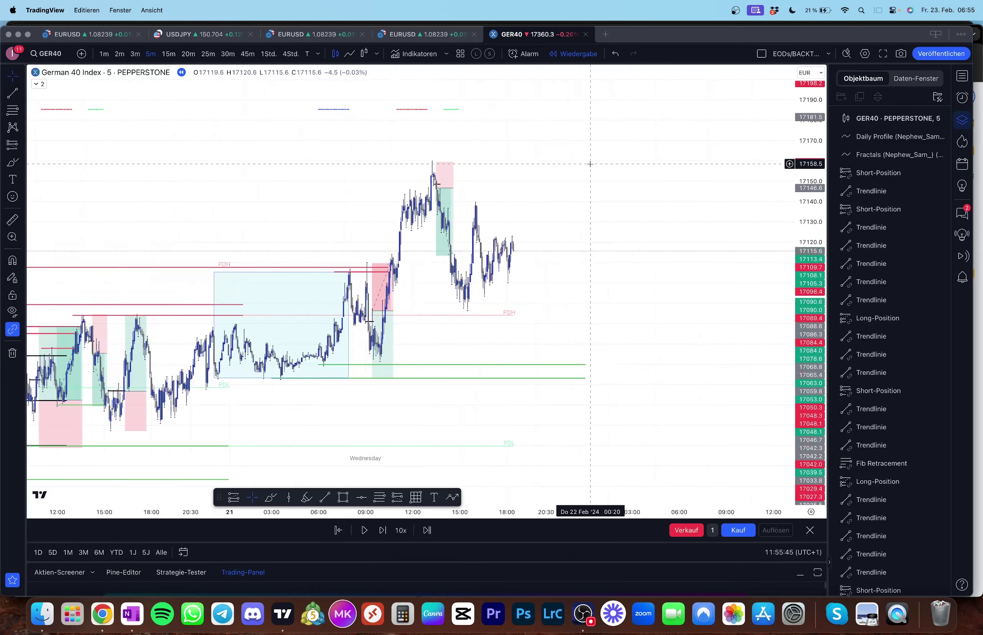
pyautogui.hotkey('shift', 'Right')
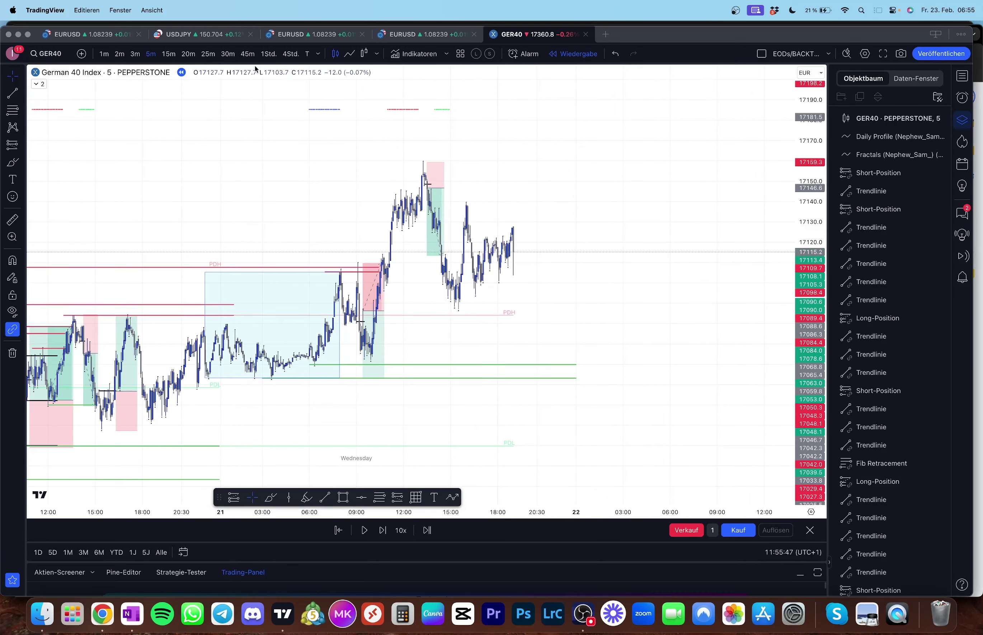
pyautogui.click(269, 61)
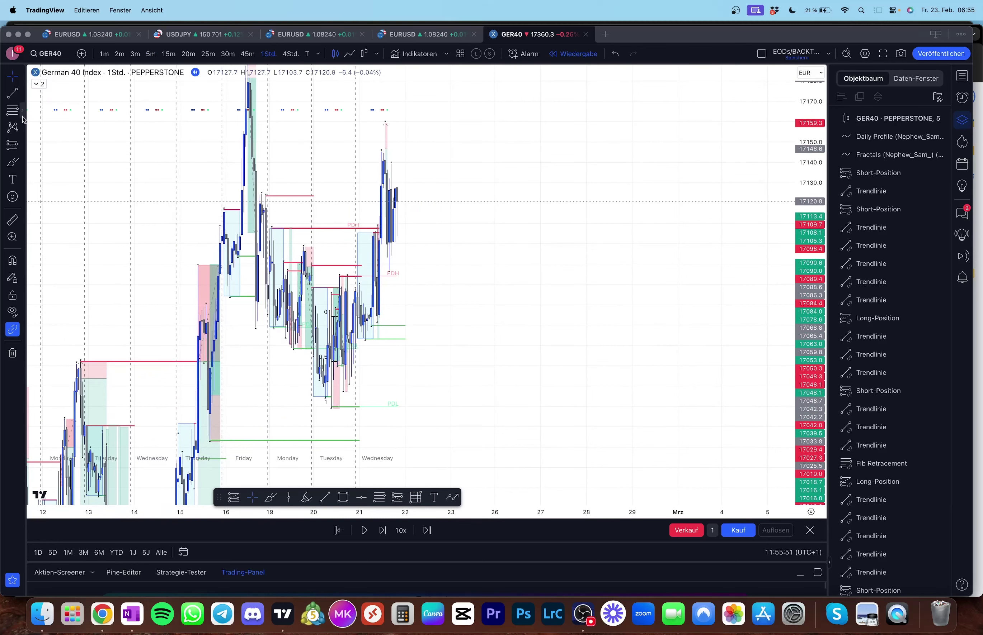
# Step: Draw a short yellow level line at 17087
pyautogui.click(11, 94)
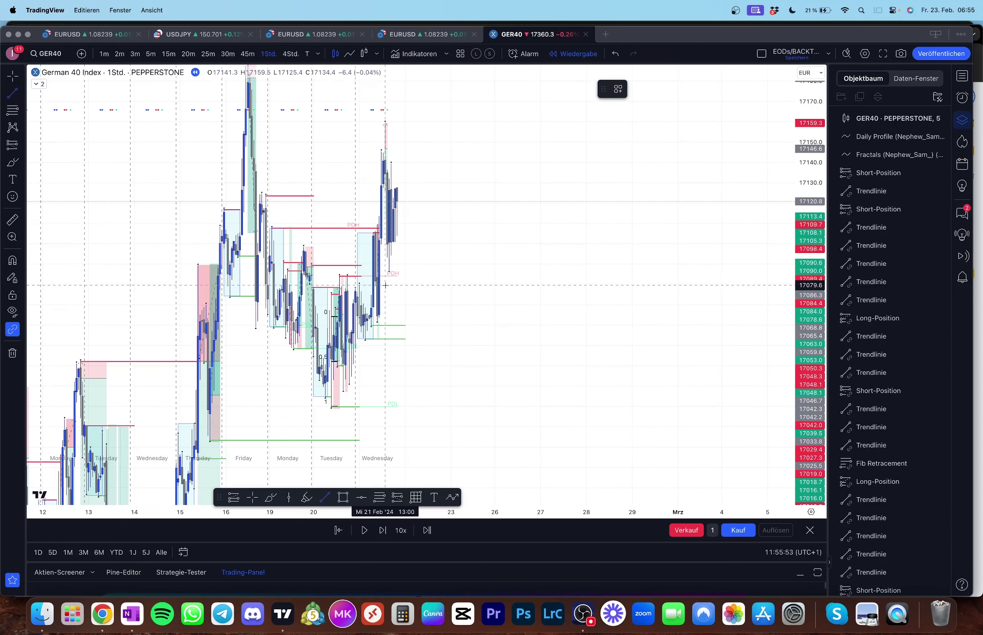
pyautogui.moveTo(389, 284); pyautogui.dragTo(405, 284)
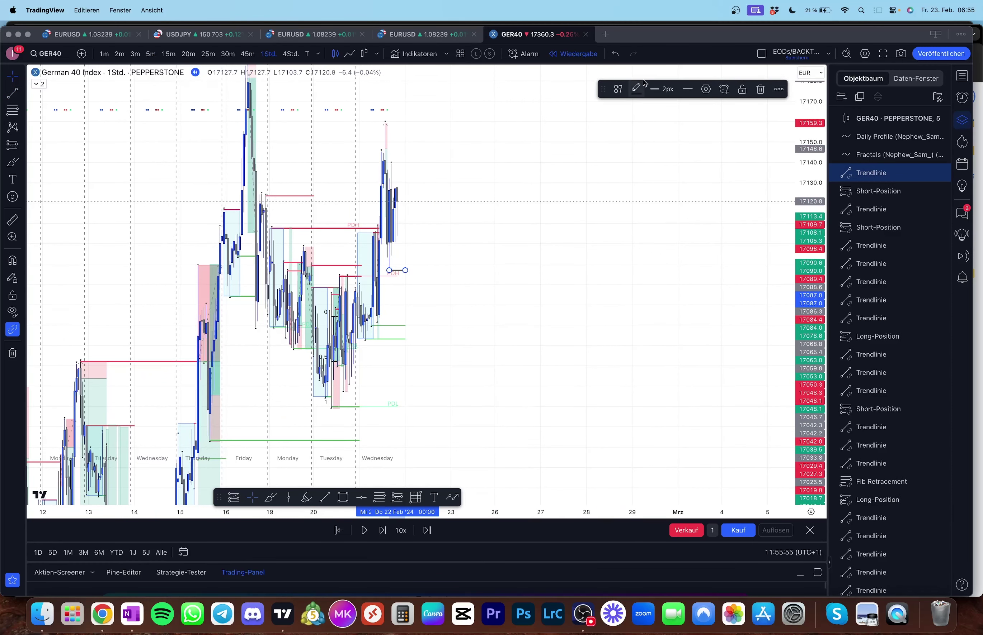
pyautogui.click(636, 90)
pyautogui.click(659, 168)
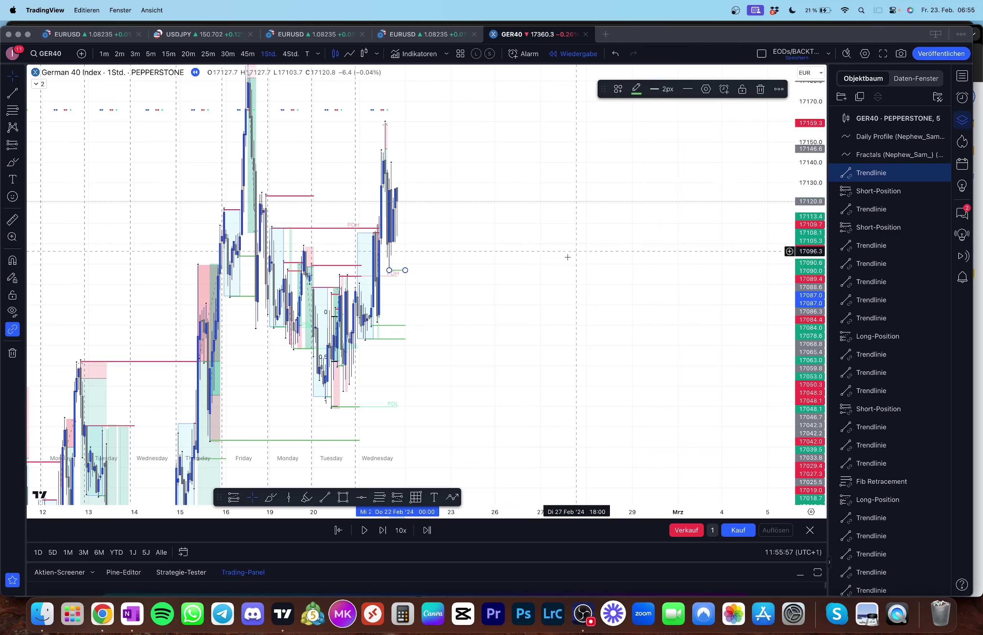
pyautogui.click(38, 96)
# Step: Draw a short red level line at 17139 near the spike
pyautogui.click(12, 92)
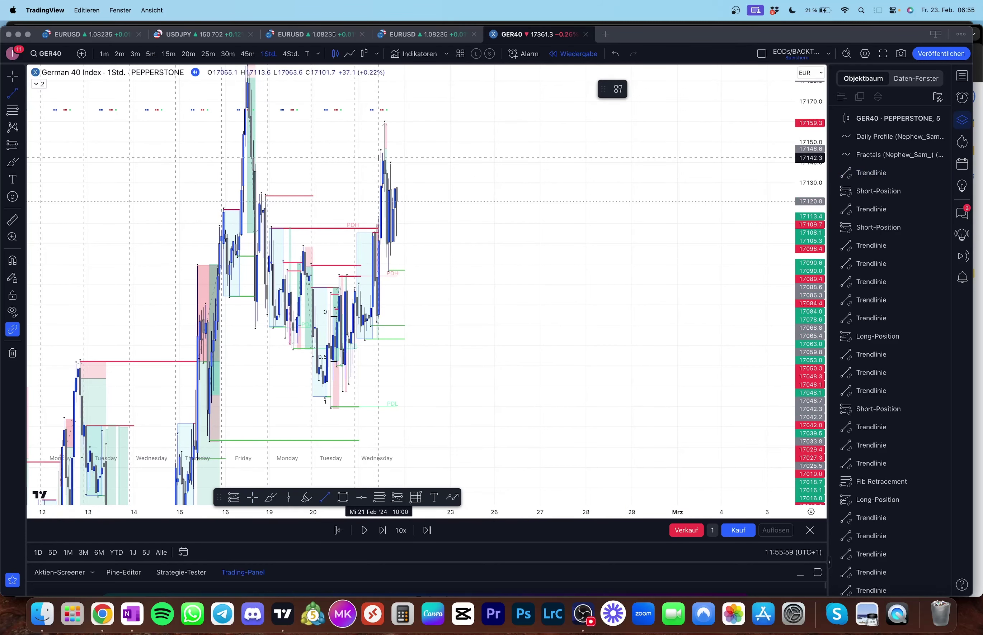
pyautogui.click(390, 163)
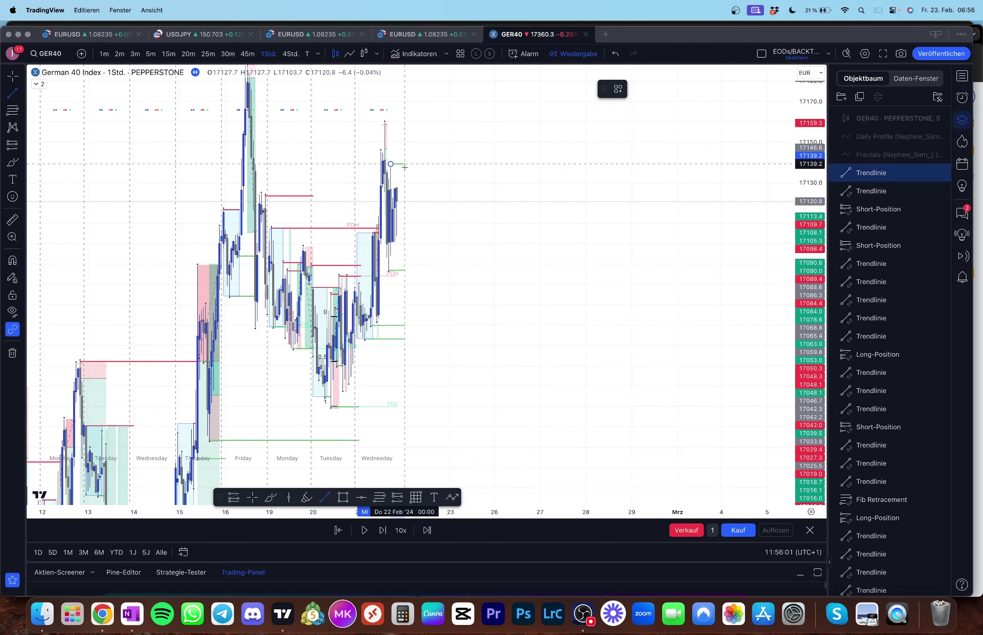
pyautogui.click(404, 164)
pyautogui.click(639, 92)
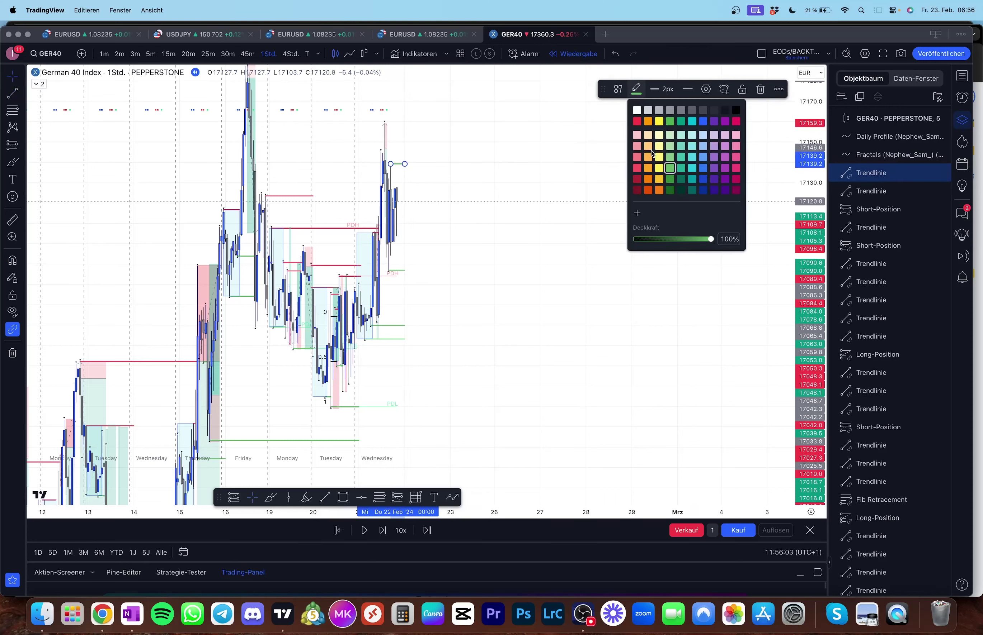
pyautogui.click(638, 169)
pyautogui.click(612, 189)
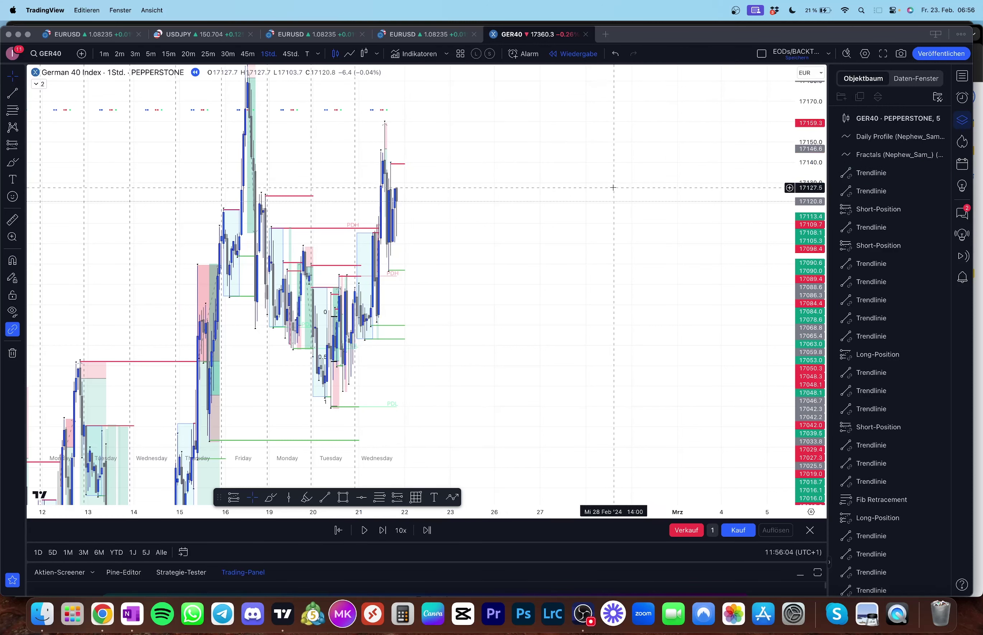
# Step: Add a red line at the 17159 spike high and return to framed 5-minute candles
pyautogui.click(12, 95)
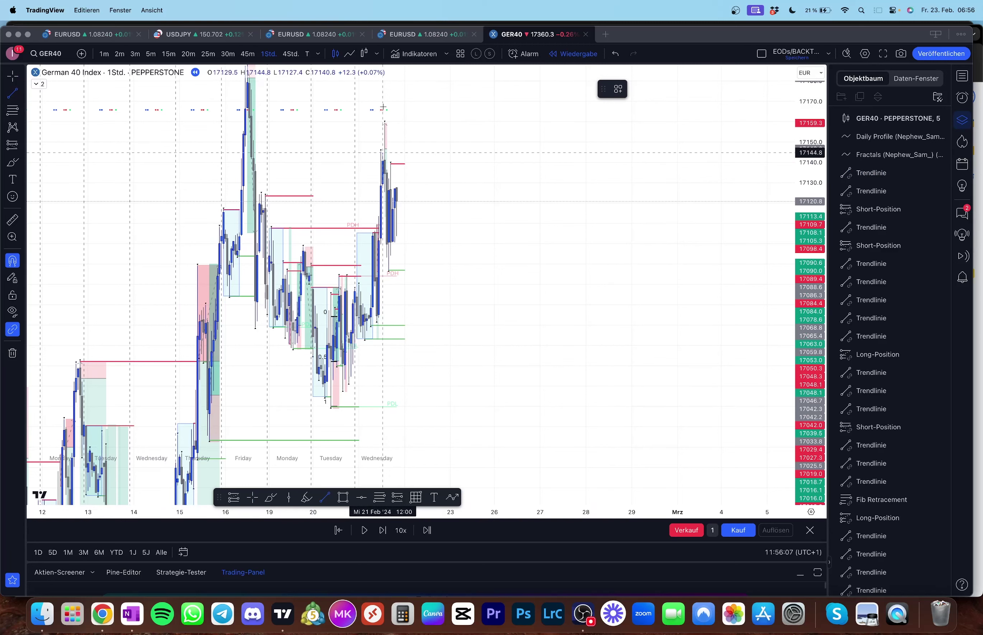
pyautogui.click(404, 123)
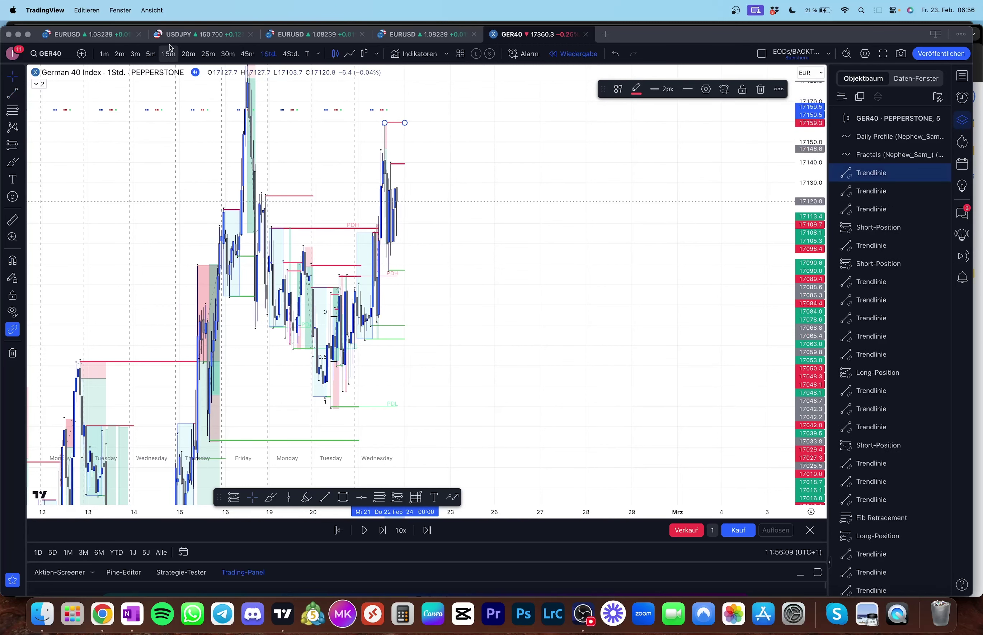
pyautogui.click(151, 54)
pyautogui.moveTo(423, 212); pyautogui.dragTo(470, 231)
pyautogui.scroll(-3, 474, 233)
pyautogui.moveTo(624, 233); pyautogui.dragTo(584, 241)
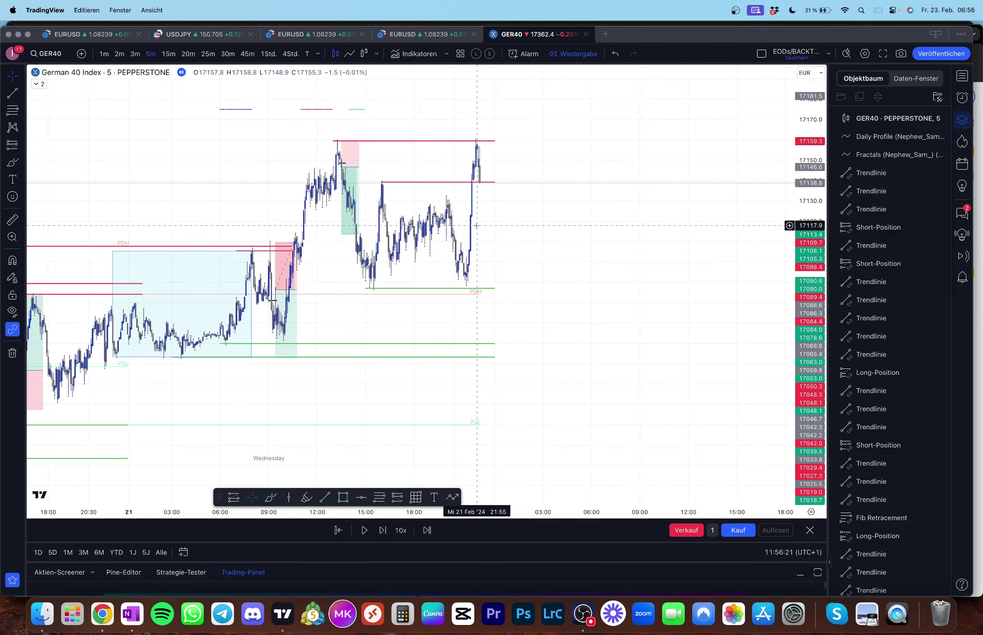
# Step: On hourly candles, advance the replay to Thursday 22 Feb with price near 17228
pyautogui.click(267, 59)
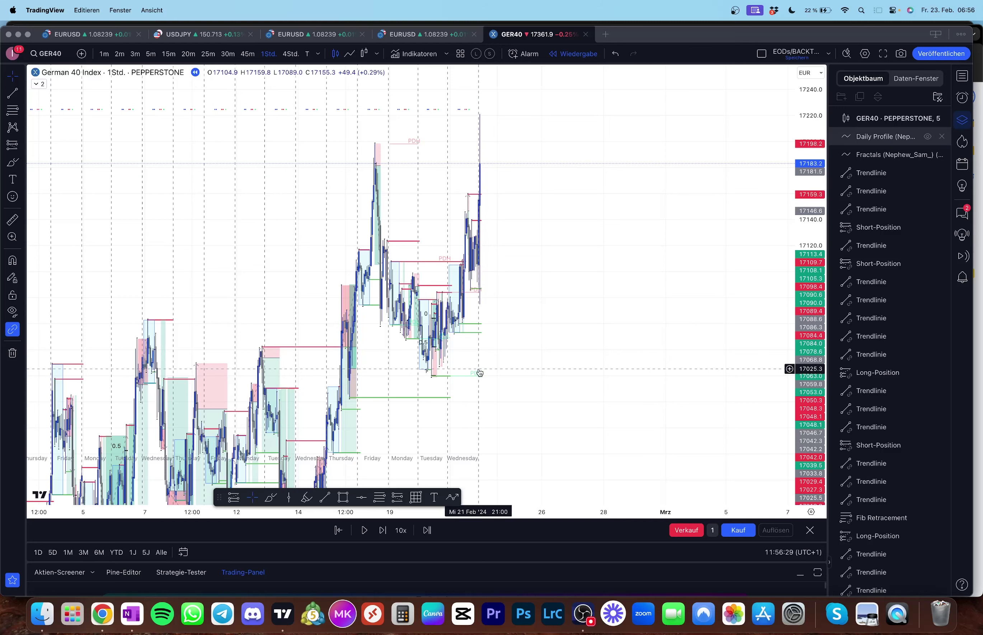
pyautogui.hotkey('shift', 'Right')
pyautogui.hotkey('shift', 'Right')
pyautogui.hotkey('shift', 'Right')
pyautogui.hotkey('shift', 'Right')
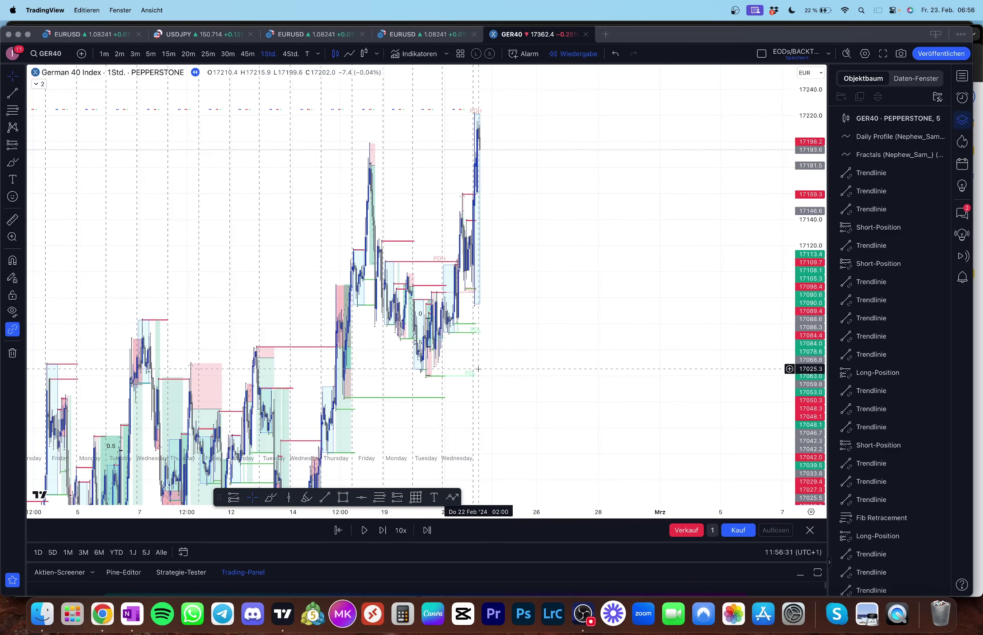
pyautogui.hotkey('shift', 'Right')
pyautogui.hotkey('shift', 'Right')
pyautogui.hotkey('shift', 'Right')
pyautogui.hotkey('shift', 'Right')
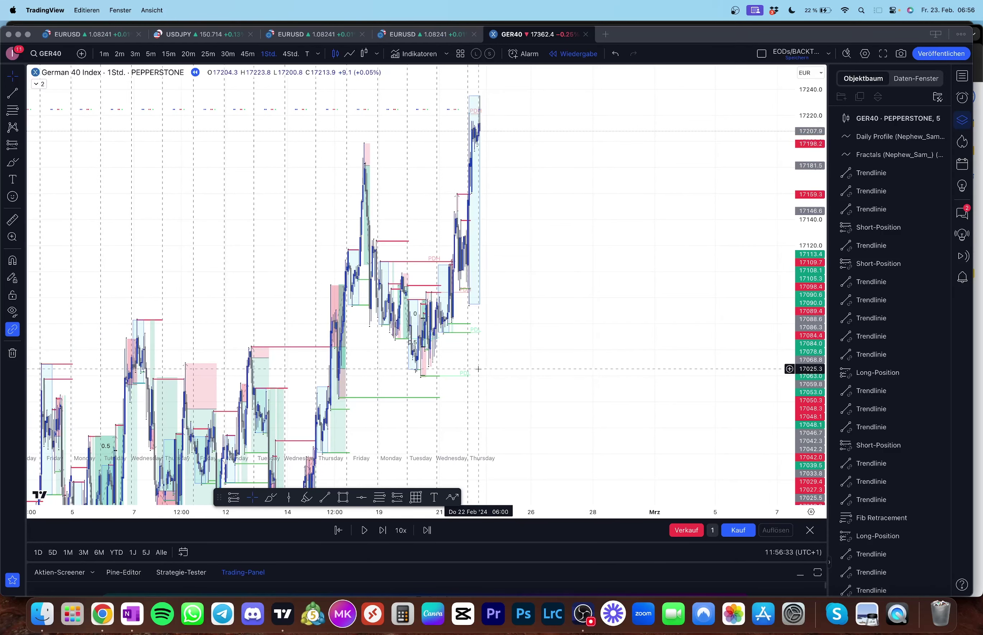
pyautogui.hotkey('shift', 'Right')
pyautogui.hotkey('shift', 'Right')
pyautogui.hotkey('shift', 'Right')
pyautogui.hotkey('shift', 'Right')
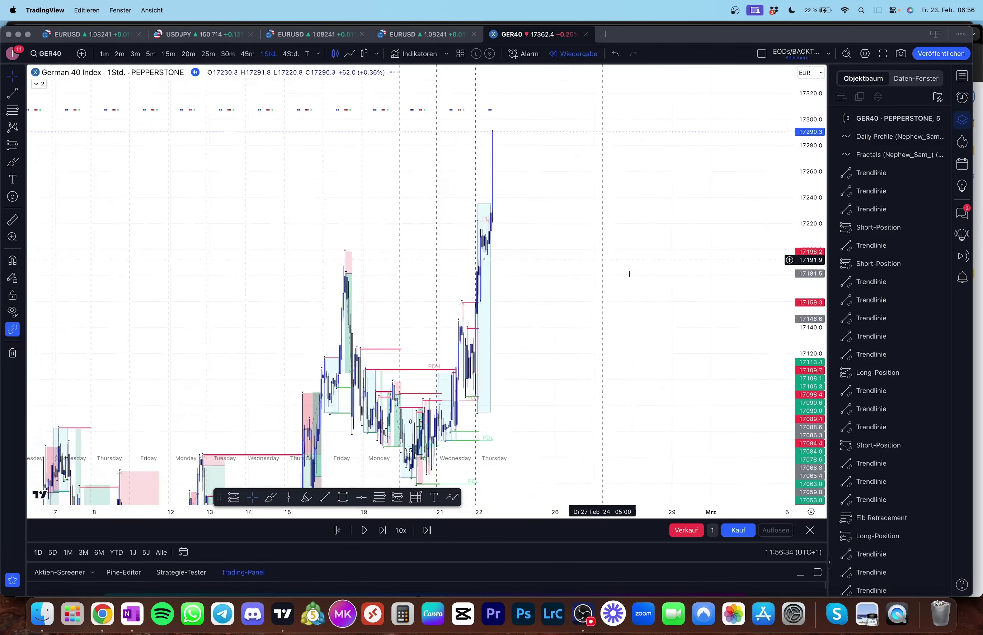
pyautogui.click(337, 531)
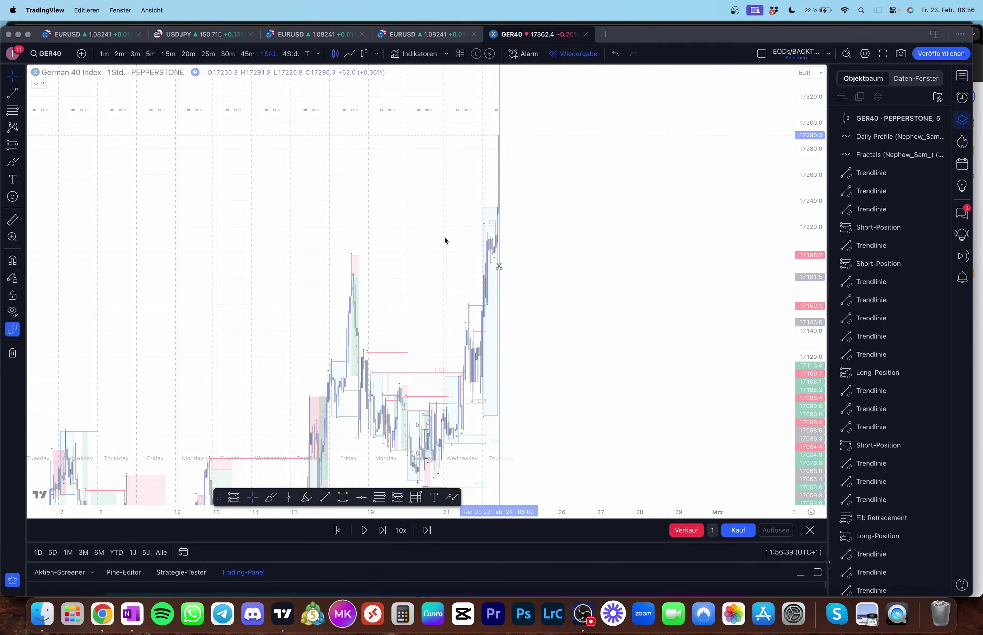
pyautogui.moveTo(520, 207); pyautogui.dragTo(180, 191)
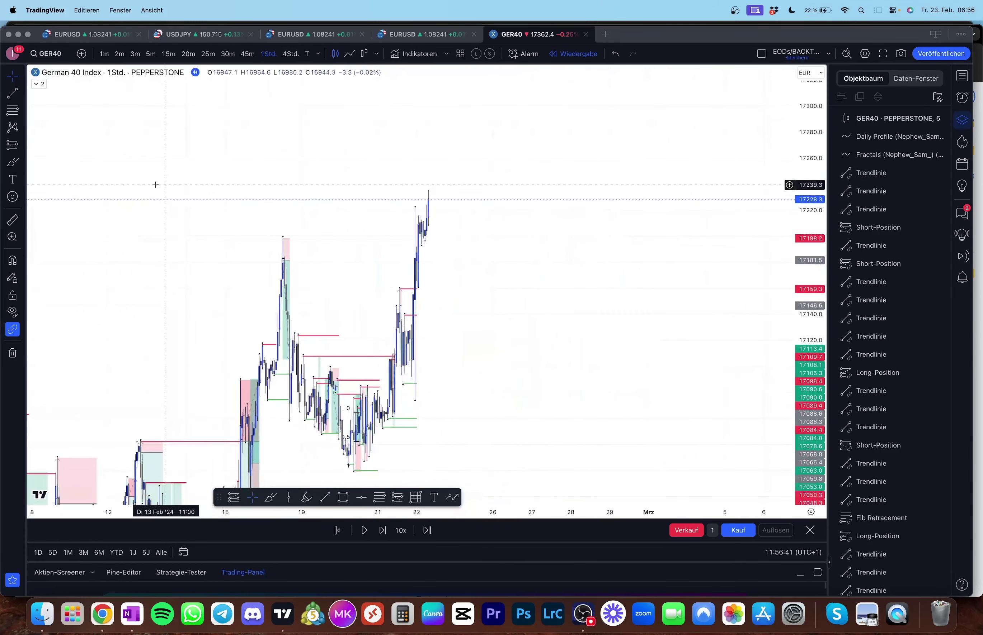
# Step: Draw a horizontal line at the 22 Feb spike high and a green line at the range low
pyautogui.click(9, 96)
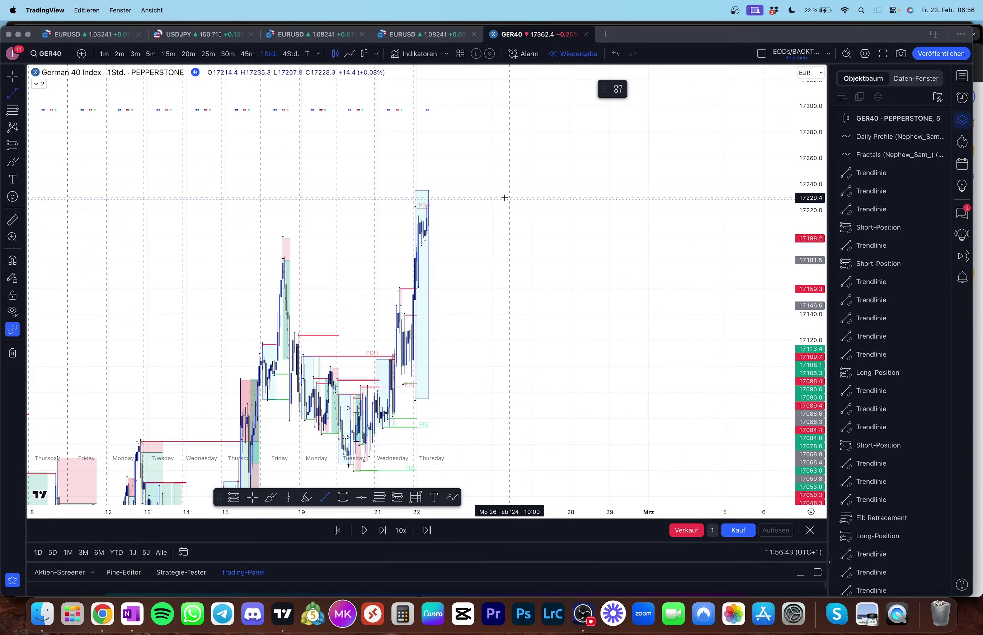
pyautogui.click(428, 190)
pyautogui.click(492, 190)
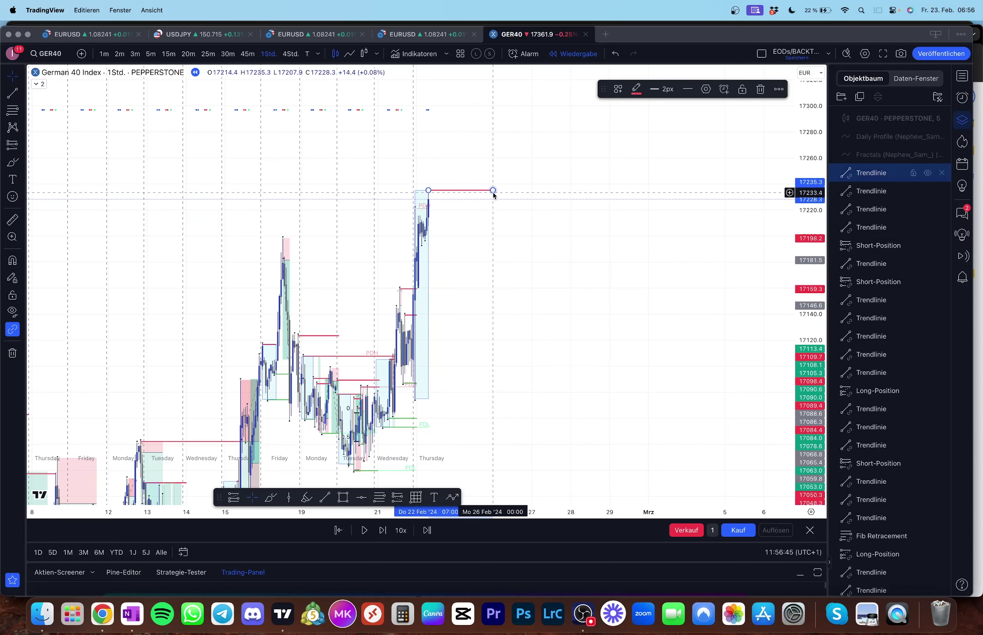
pyautogui.click(15, 96)
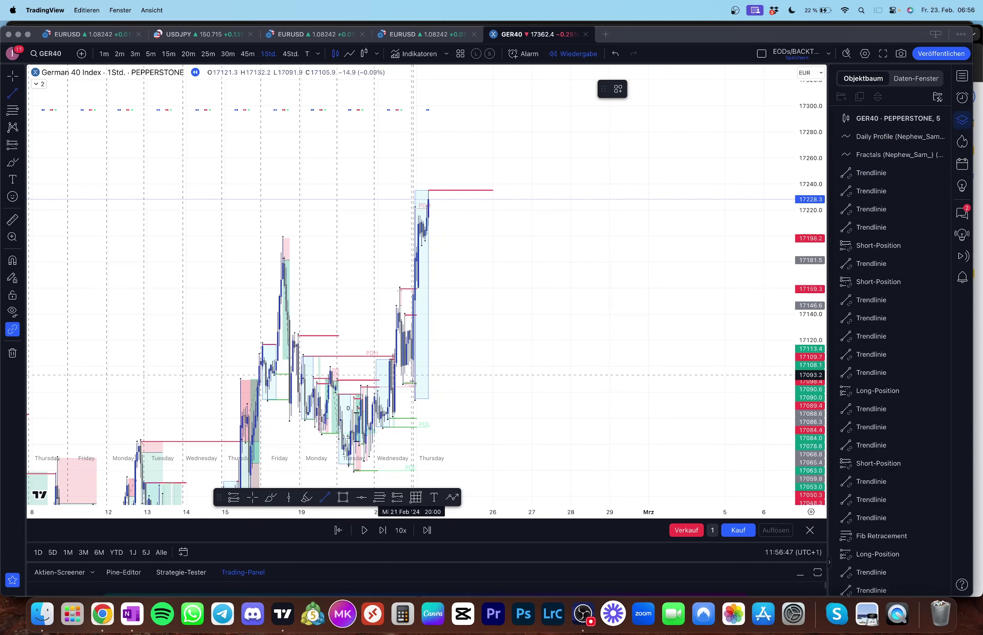
pyautogui.click(414, 413)
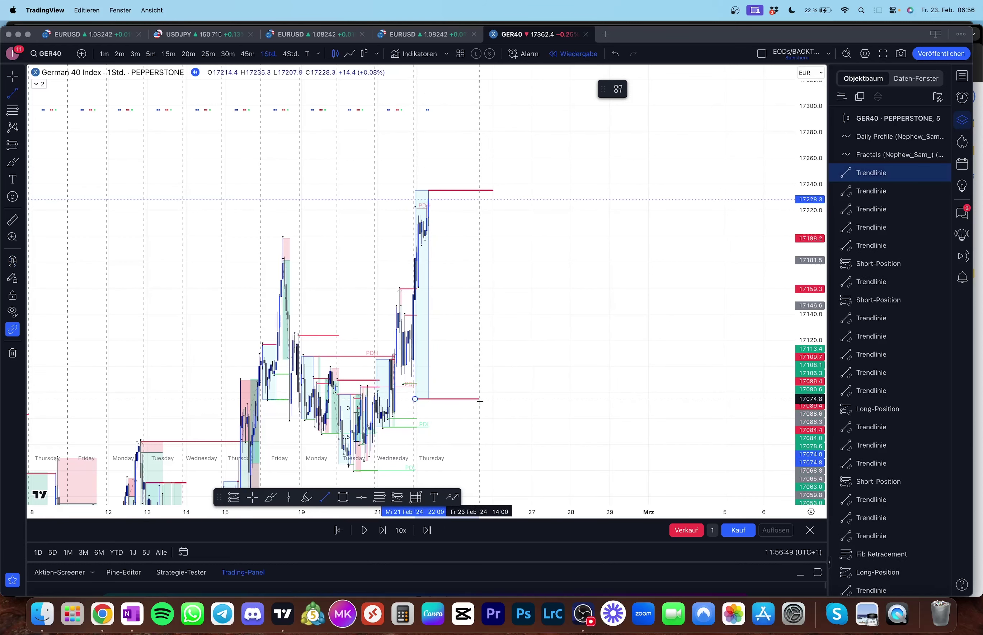
pyautogui.click(492, 399)
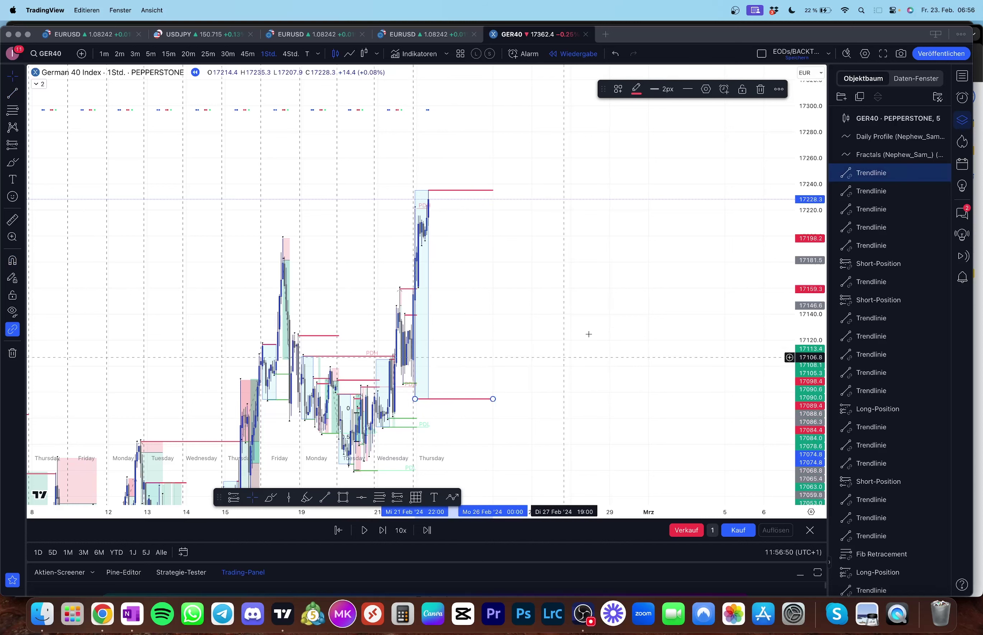
pyautogui.click(638, 90)
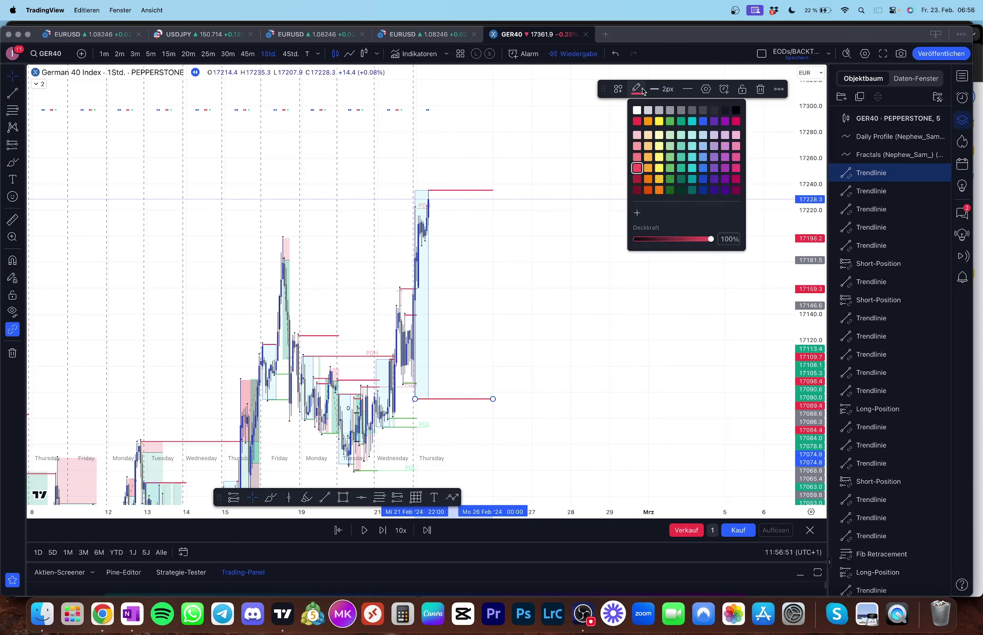
pyautogui.click(671, 168)
# Step: Draw two green level lines near 17198 and 17193
pyautogui.click(14, 95)
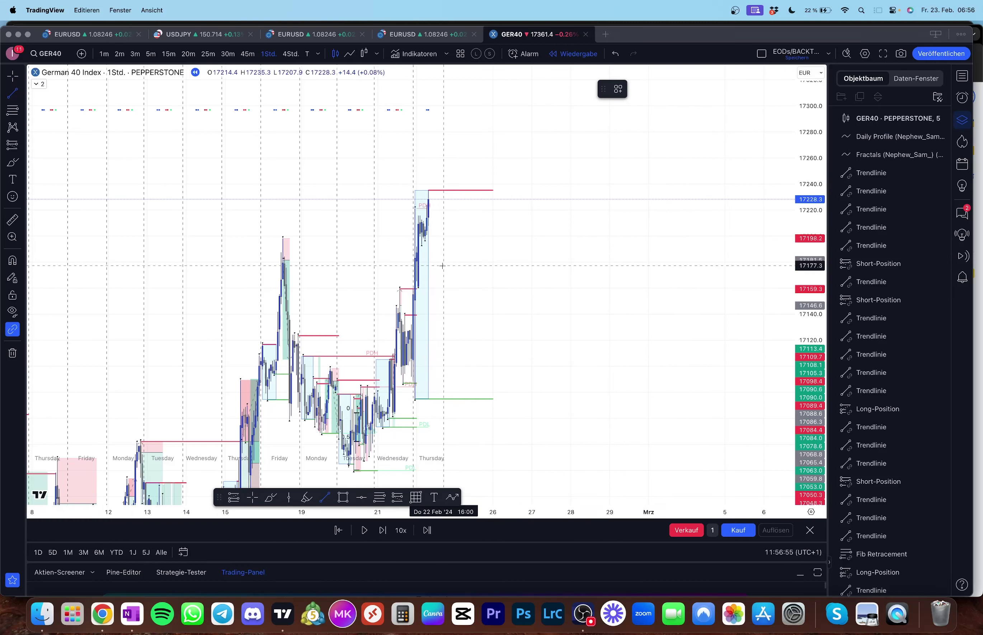
pyautogui.click(424, 241)
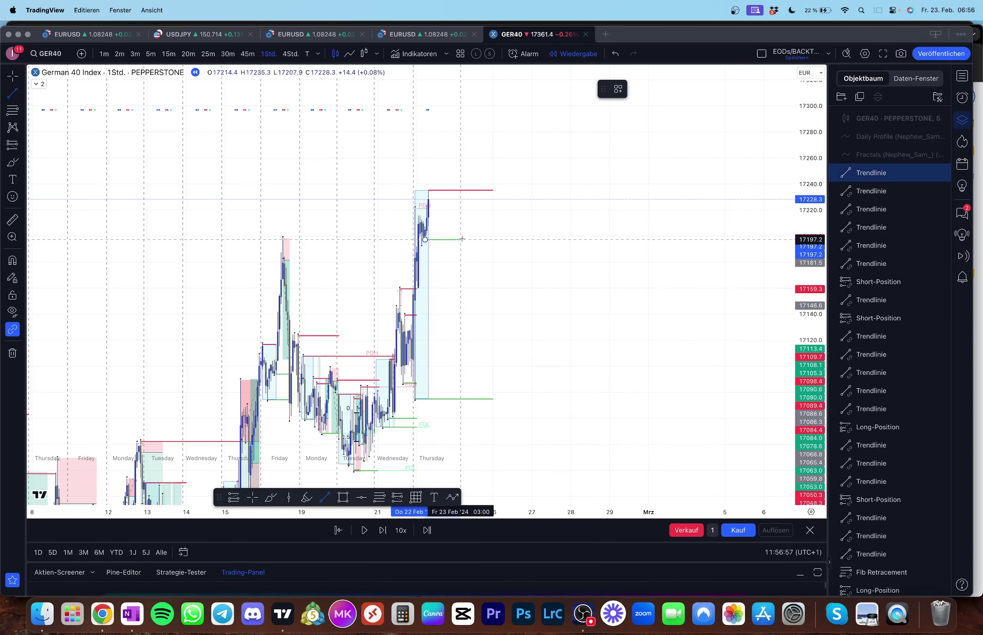
pyautogui.click(492, 239)
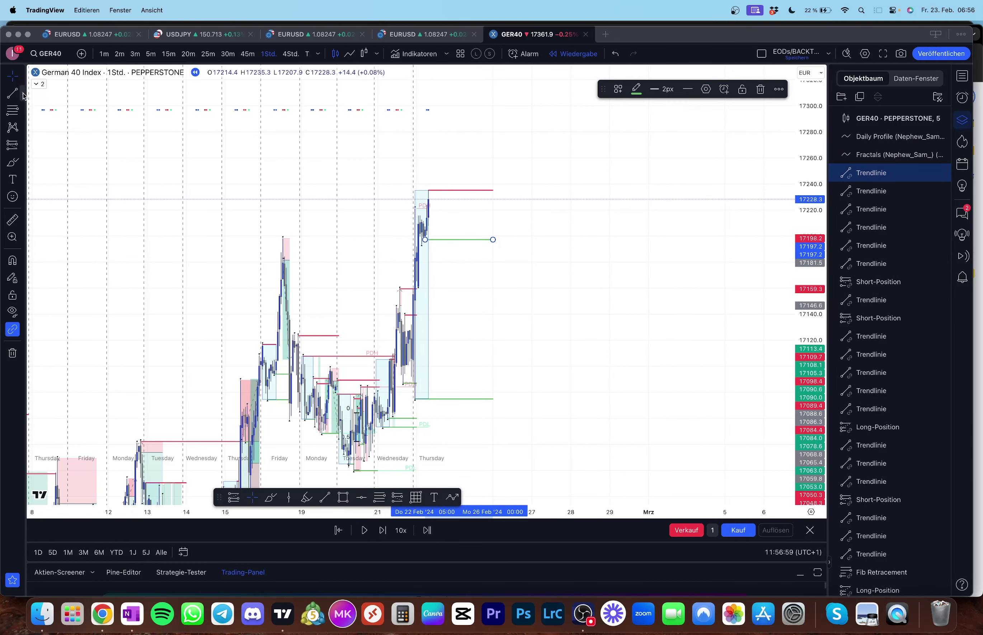
pyautogui.click(45, 100)
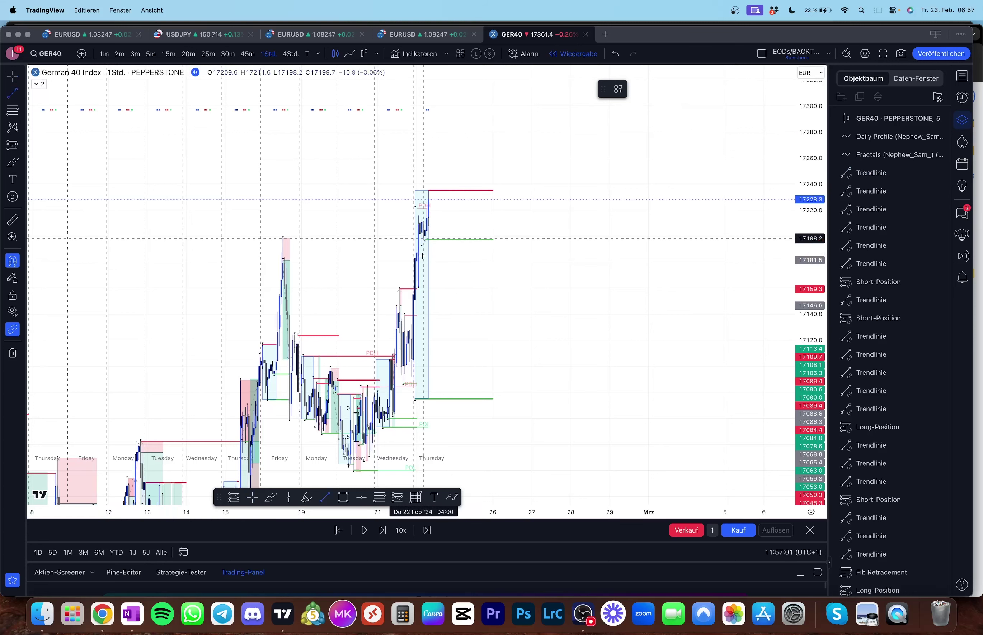
pyautogui.click(421, 244)
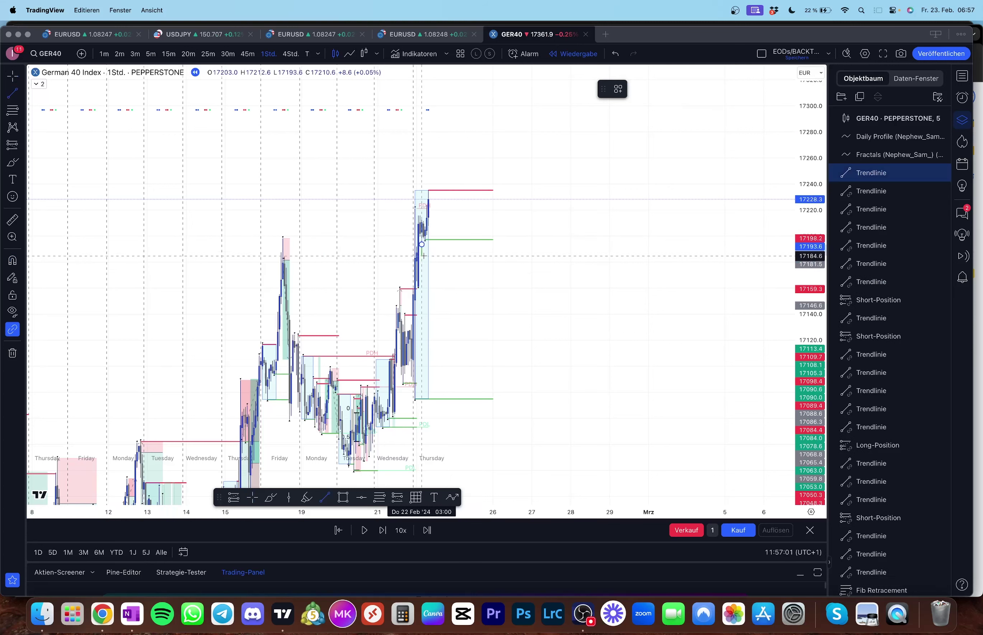
pyautogui.click(492, 249)
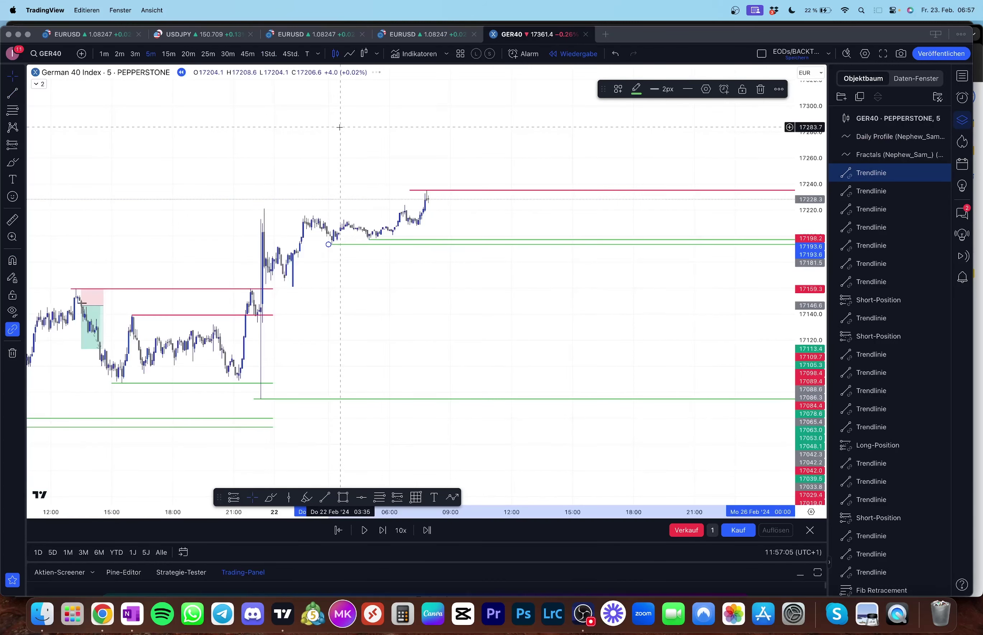
# Step: Stretch the price scale to spread the candles and step the replay forward two candles
pyautogui.moveTo(797, 318); pyautogui.dragTo(647, 69)
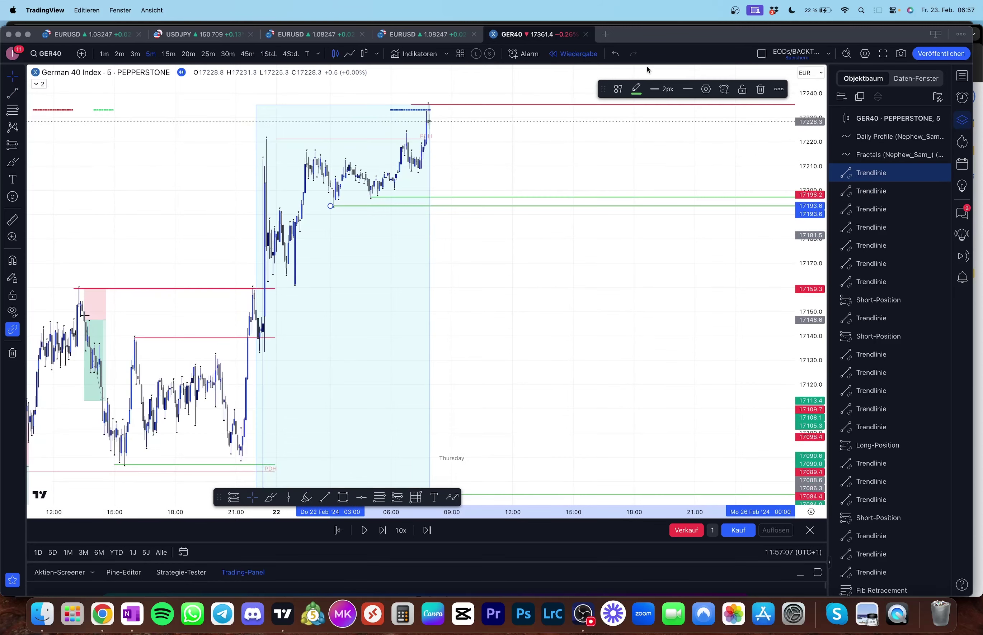
pyautogui.moveTo(519, 146); pyautogui.dragTo(463, 212)
pyautogui.hotkey('shift', 'Right')
pyautogui.hotkey('shift', 'Right')
pyautogui.hotkey('shift', 'Right')
pyautogui.hotkey('shift', 'Right')
pyautogui.hotkey('shift', 'Right')
pyautogui.hotkey('shift', 'Right')
pyautogui.hotkey('shift', 'Right')
pyautogui.hotkey('shift', 'Right')
pyautogui.hotkey('shift', 'Right')
pyautogui.hotkey('shift', 'Right')
pyautogui.hotkey('shift', 'Right')
pyautogui.hotkey('shift', 'Right')
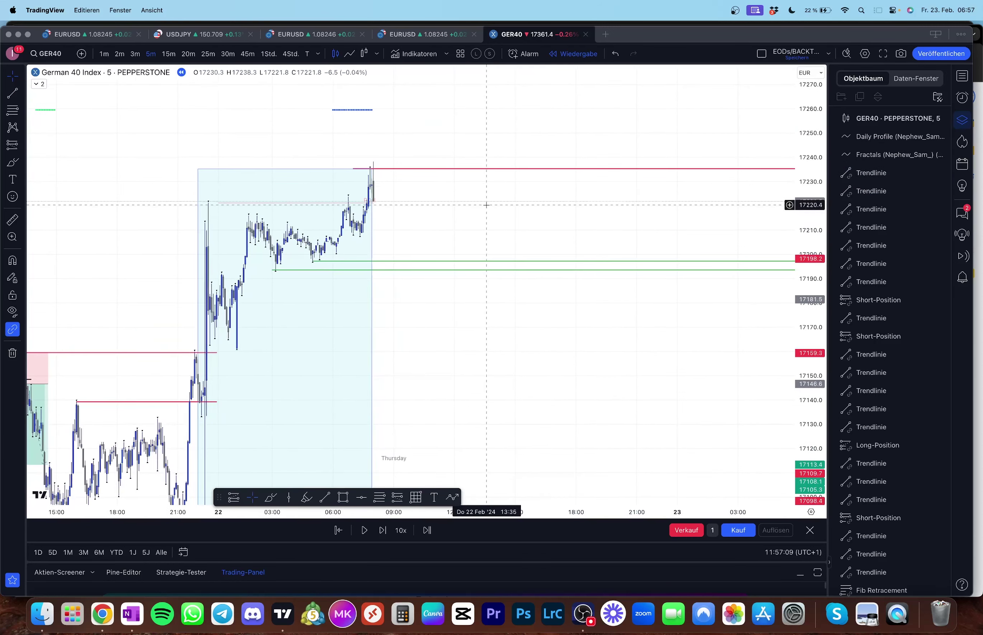
pyautogui.hotkey('shift', 'Right')
pyautogui.hotkey('shift', 'Right')
pyautogui.hotkey('shift', 'Right')
pyautogui.hotkey('shift', 'Right')
pyautogui.hotkey('shift', 'Right')
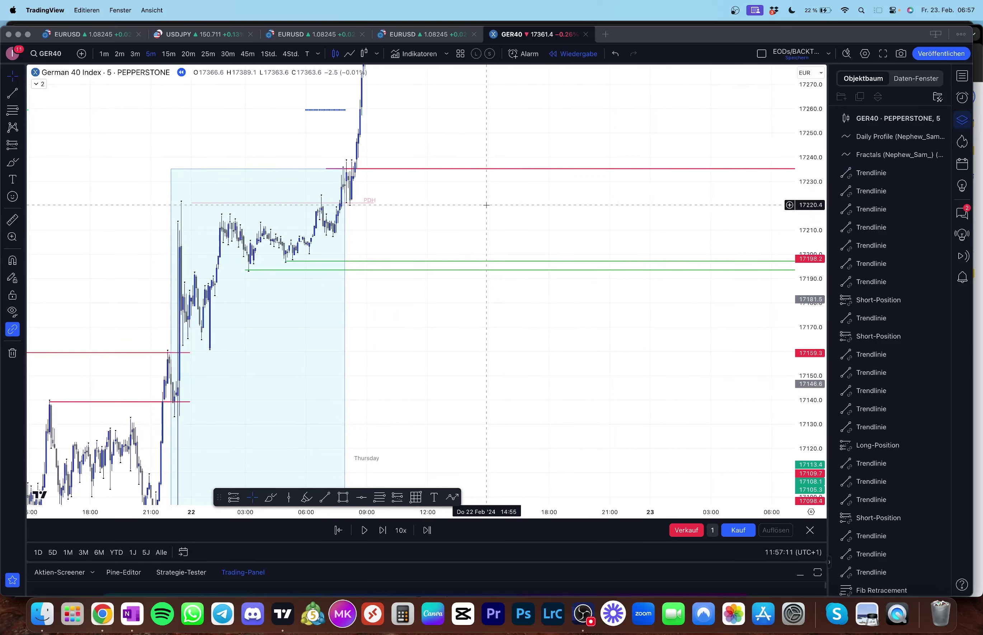
# Step: Keep the spike top near 17389 in view and step the replay on to the pullback near 17335
pyautogui.moveTo(417, 82); pyautogui.dragTo(499, 242)
pyautogui.moveTo(513, 106); pyautogui.dragTo(473, 238)
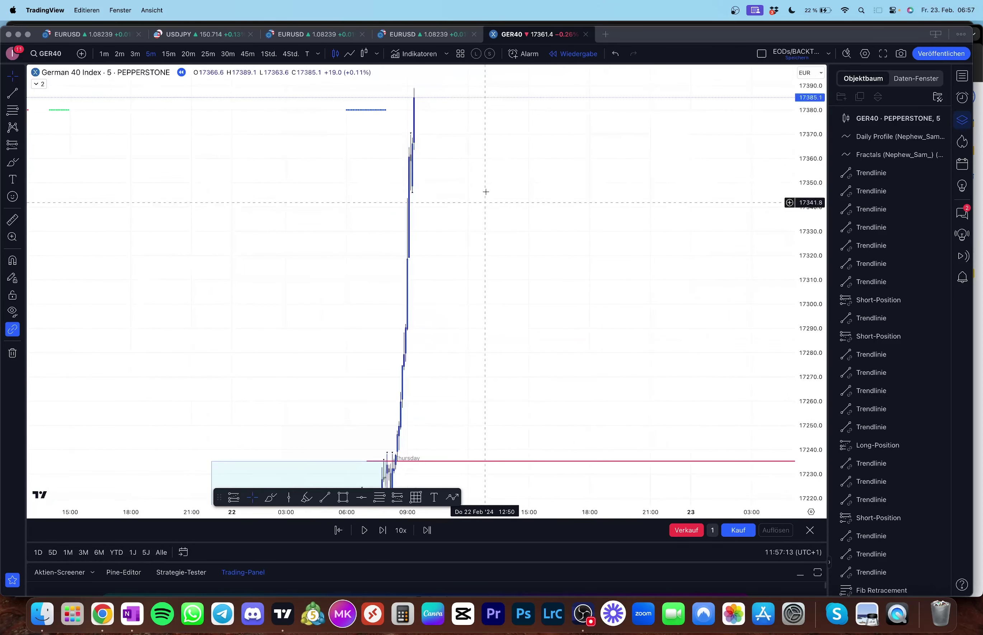
pyautogui.moveTo(491, 186); pyautogui.dragTo(529, 301)
pyautogui.moveTo(506, 244); pyautogui.dragTo(547, 194)
pyautogui.hotkey('shift', 'Right')
pyautogui.hotkey('shift', 'Right')
pyautogui.hotkey('shift', 'Right')
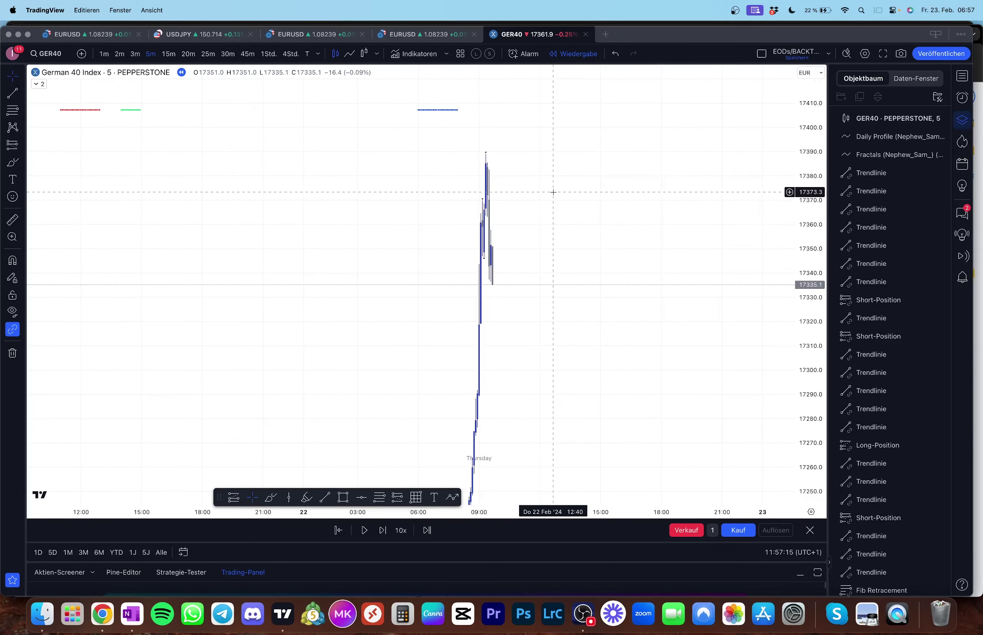
pyautogui.hotkey('alt', 't')
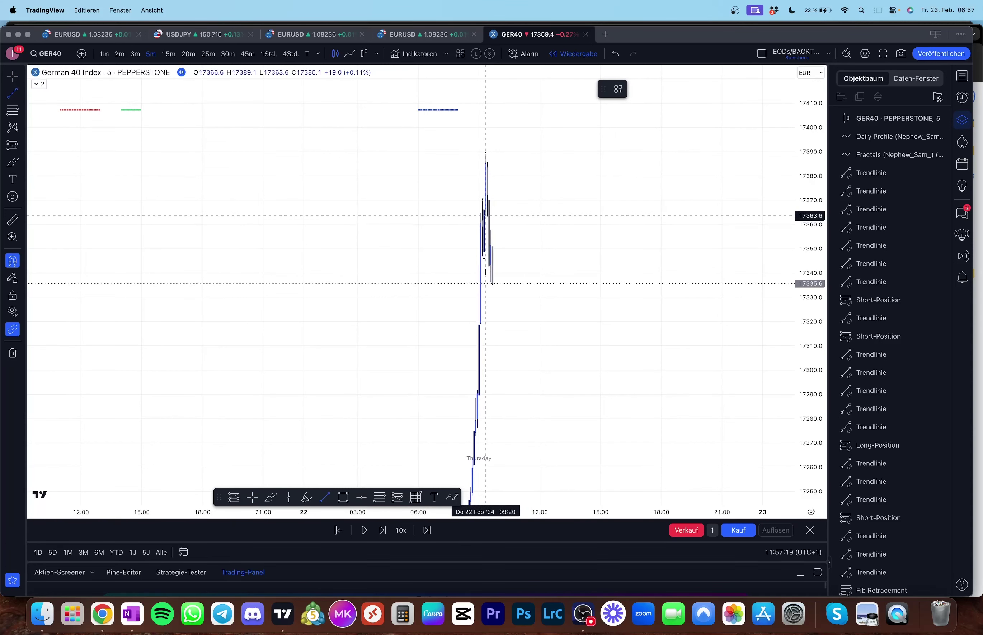
# Step: Mark the spike's pullback level with a short dark horizontal line
pyautogui.click(484, 271)
pyautogui.click(496, 257)
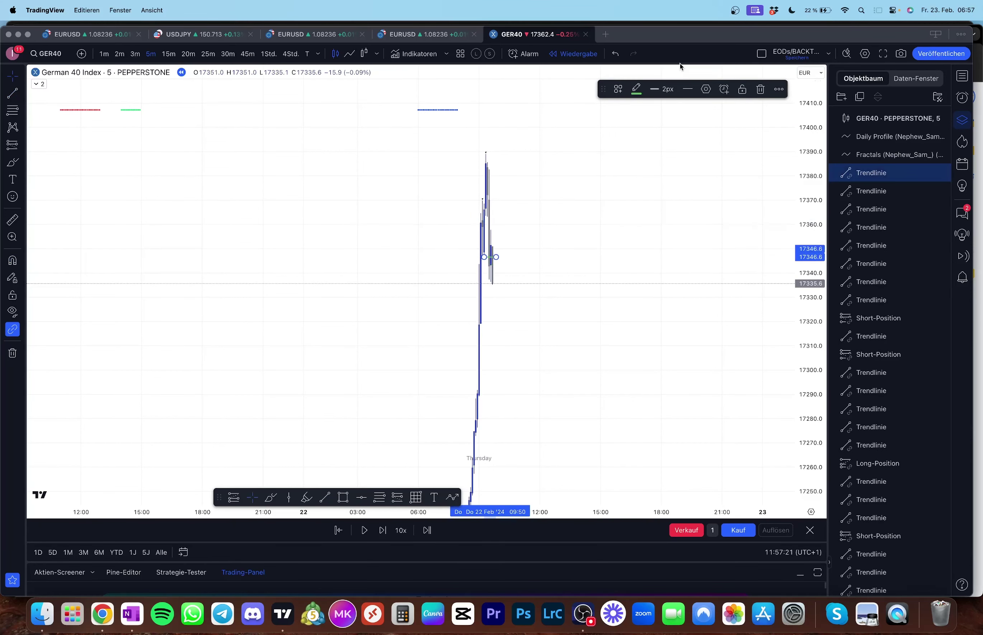
pyautogui.click(636, 90)
pyautogui.click(734, 108)
pyautogui.moveTo(513, 230)
pyautogui.mouseDown()
pyautogui.moveTo(502, 214)
pyautogui.moveTo(496, 73)
pyautogui.mouseUp()
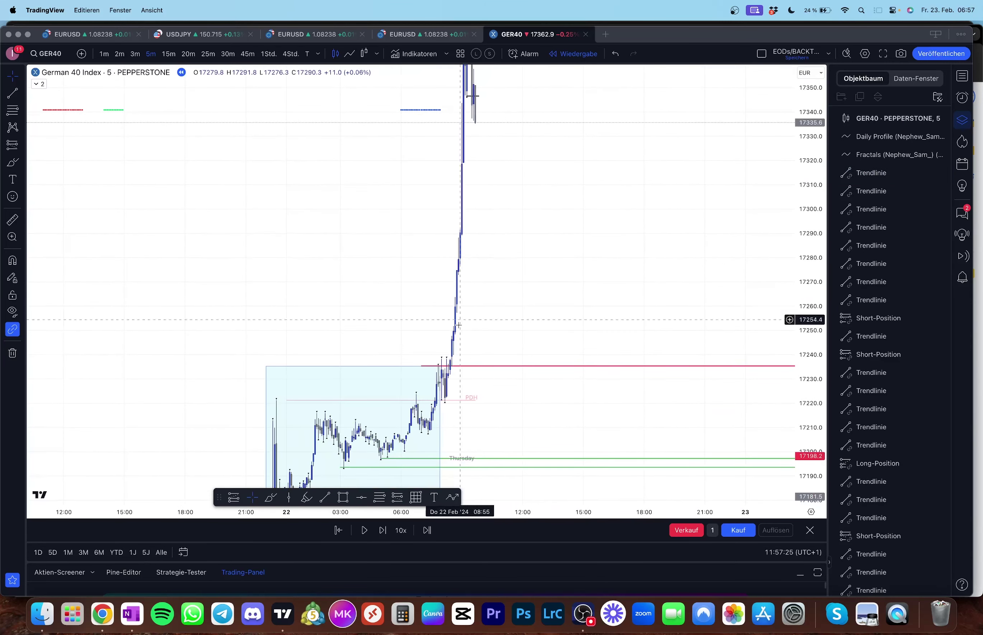
pyautogui.scroll(5, 495, 318)
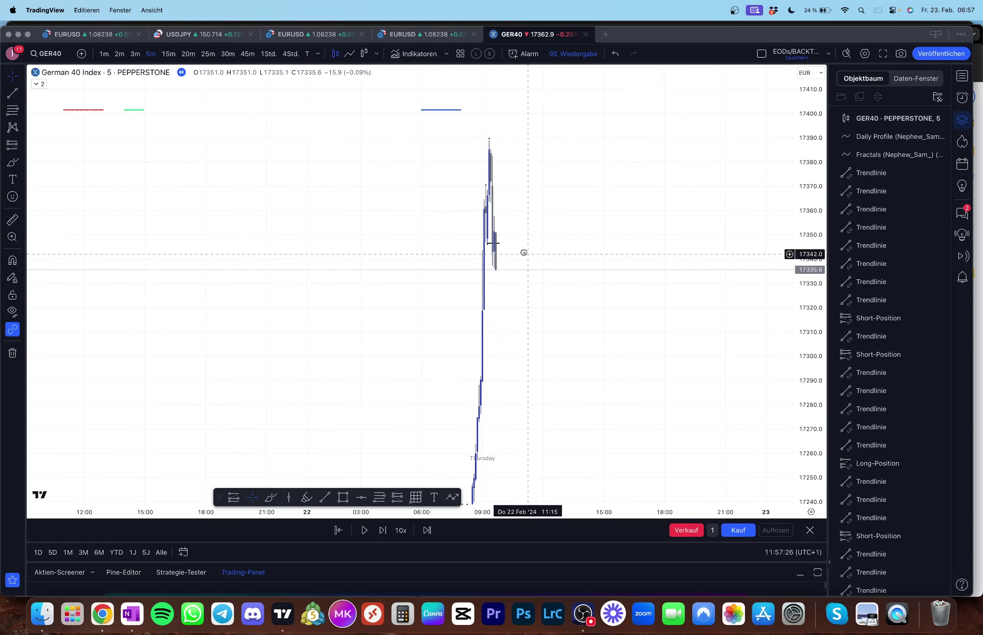
# Step: Place a short position at about 17342.8 with its stop at the spike high near 17389
pyautogui.click(13, 144)
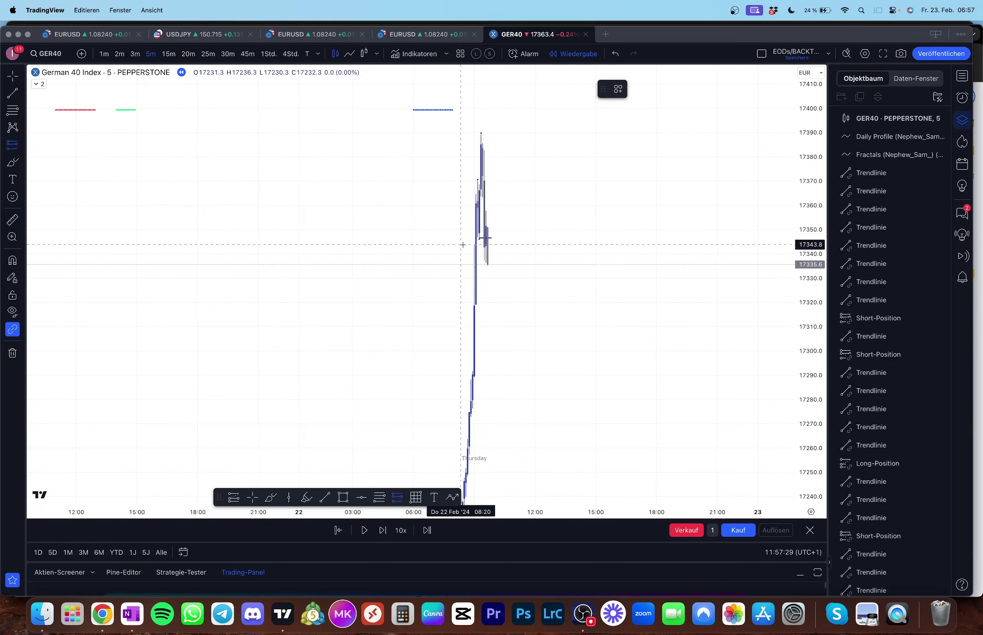
pyautogui.click(483, 247)
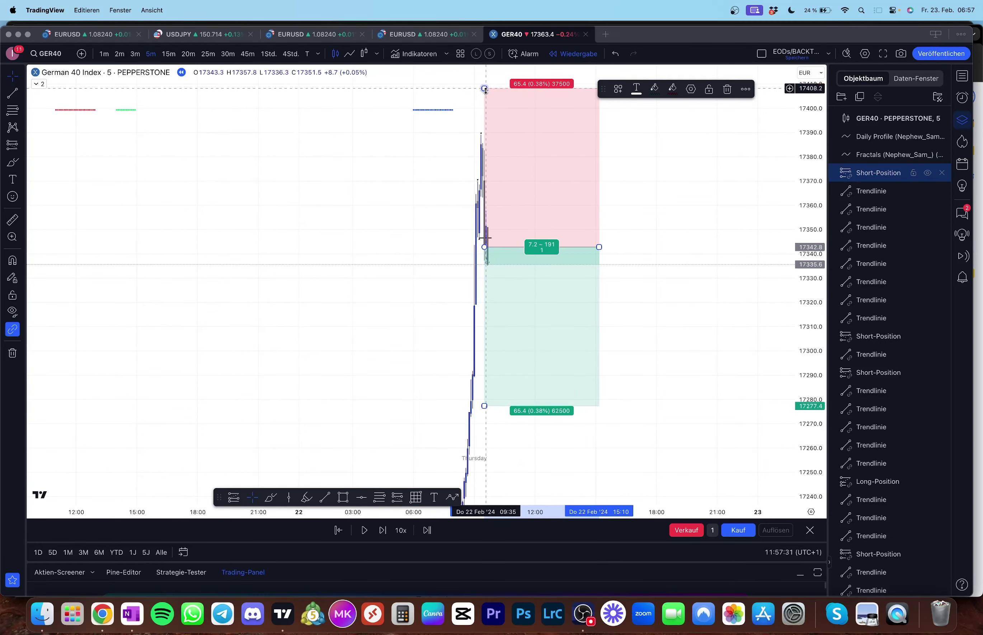
pyautogui.moveTo(485, 89); pyautogui.dragTo(498, 135)
pyautogui.moveTo(371, 180); pyautogui.dragTo(346, 120)
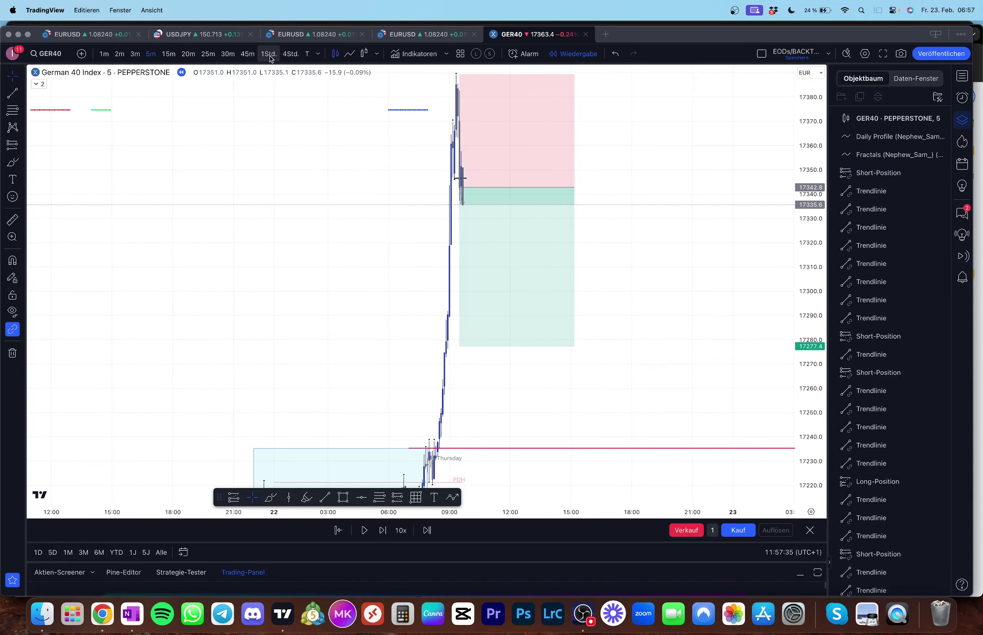
# Step: On hourly candles, extend the short's target down to about 17236, then return to 5-minute candles
pyautogui.click(268, 54)
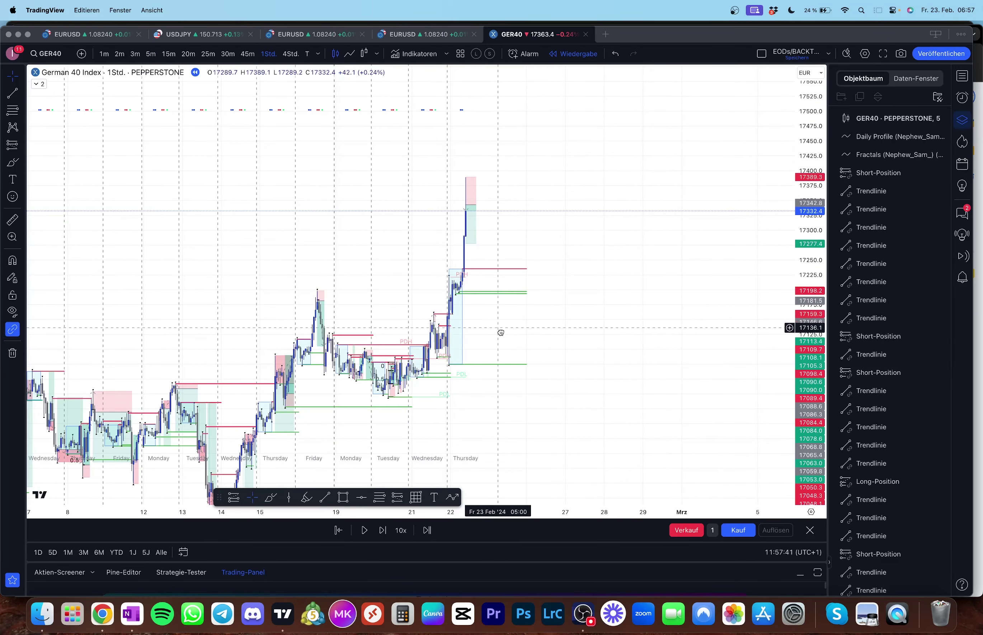
pyautogui.moveTo(499, 328); pyautogui.dragTo(502, 334)
pyautogui.moveTo(469, 249); pyautogui.dragTo(474, 268)
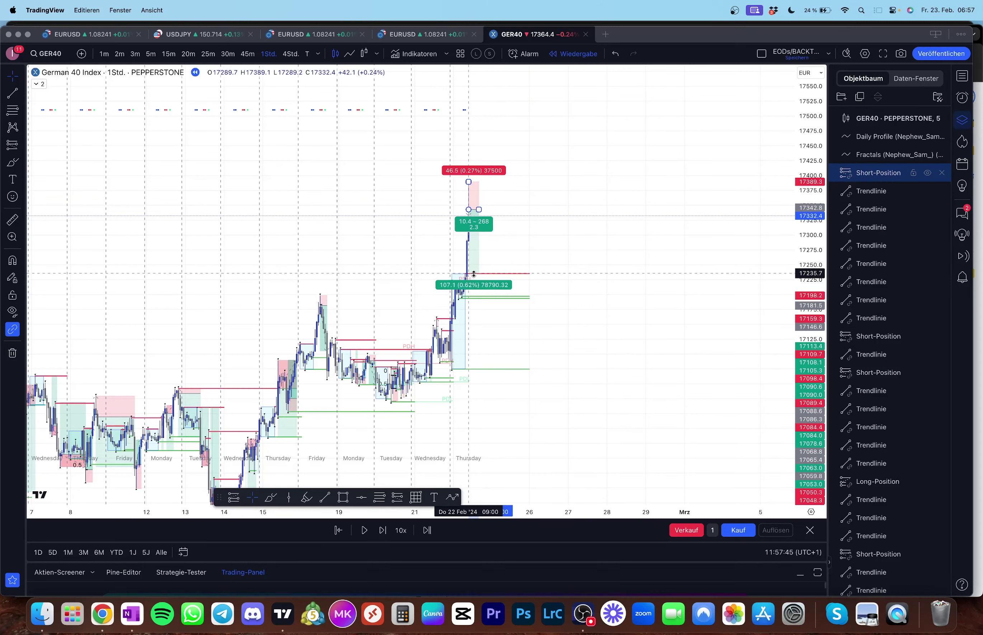
pyautogui.click(487, 344)
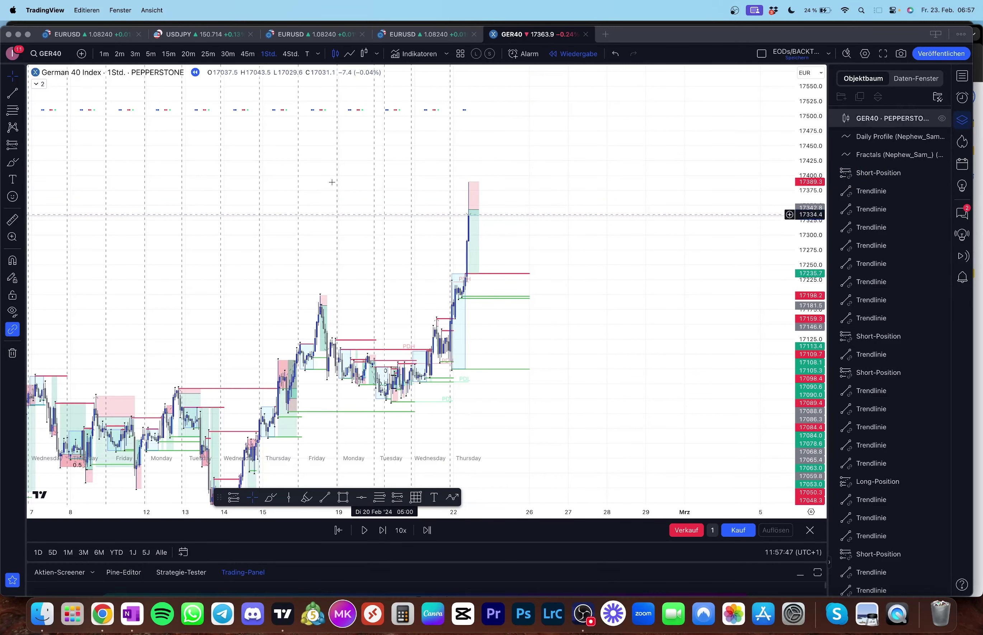
pyautogui.click(152, 54)
pyautogui.click(467, 208)
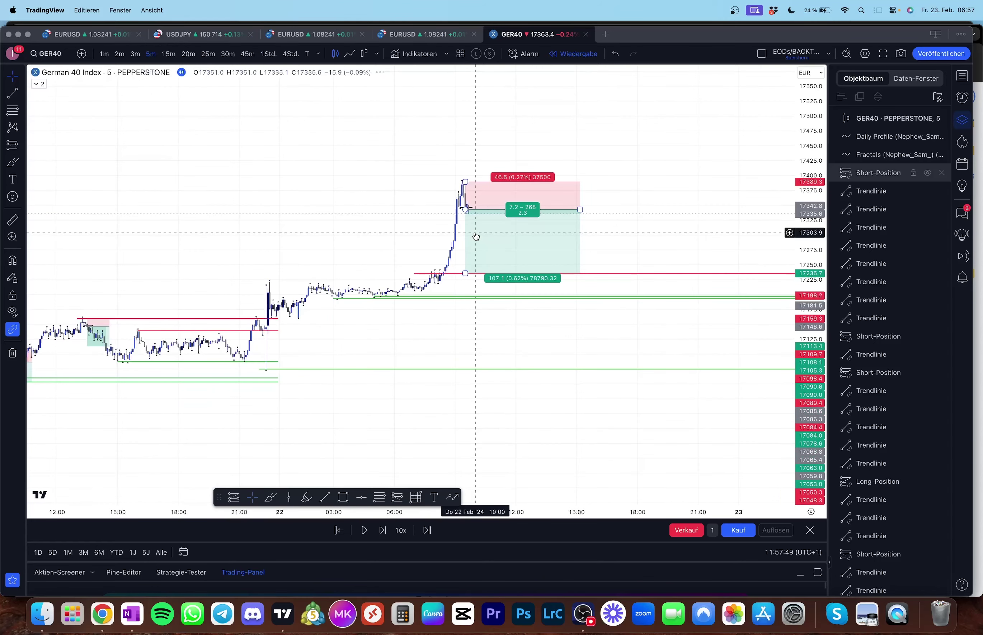
pyautogui.moveTo(327, 240); pyautogui.dragTo(325, 240)
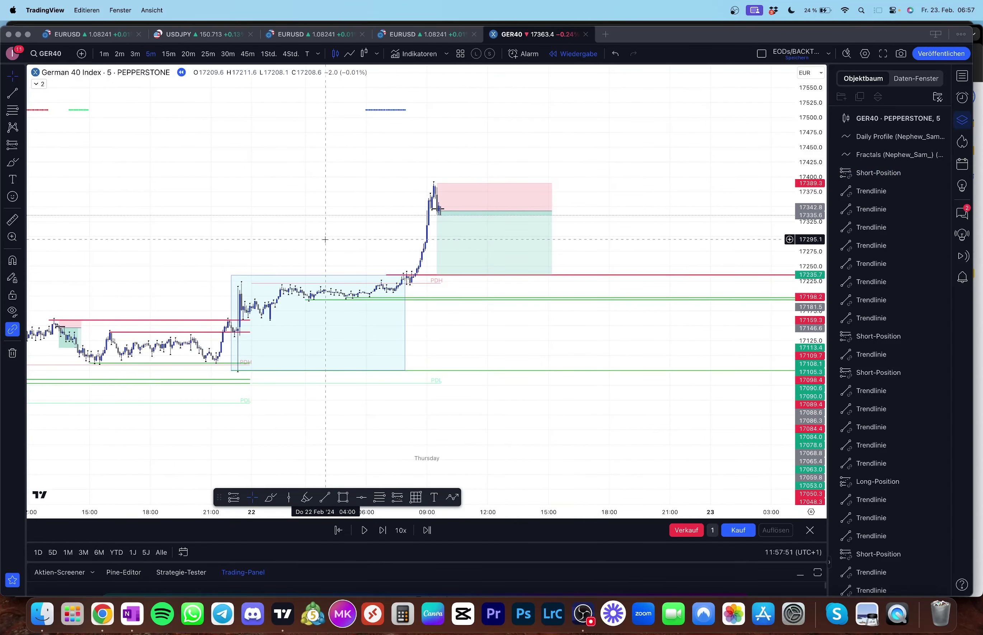
# Step: Step the replay forward several bars into the afternoon of 22 Feb
pyautogui.hotkey('shift', 'Right')
pyautogui.hotkey('shift', 'Right')
pyautogui.hotkey('shift', 'Right')
pyautogui.hotkey('shift', 'Right')
pyautogui.hotkey('shift', 'Right')
pyautogui.hotkey('shift', 'Right')
pyautogui.hotkey('shift', 'Right')
pyautogui.hotkey('shift', 'Right')
pyautogui.hotkey('shift', 'Right')
pyautogui.hotkey('shift', 'Right')
pyautogui.hotkey('shift', 'Right')
pyautogui.hotkey('shift', 'Right')
pyautogui.hotkey('shift', 'Right')
pyautogui.hotkey('shift', 'Right')
pyautogui.hotkey('shift', 'Right')
pyautogui.hotkey('shift', 'Right')
pyautogui.hotkey('shift', 'Right')
pyautogui.hotkey('shift', 'Right')
pyautogui.hotkey('shift', 'Right')
pyautogui.hotkey('shift', 'Right')
pyautogui.hotkey('shift', 'Right')
pyautogui.hotkey('shift', 'Right')
pyautogui.hotkey('shift', 'Right')
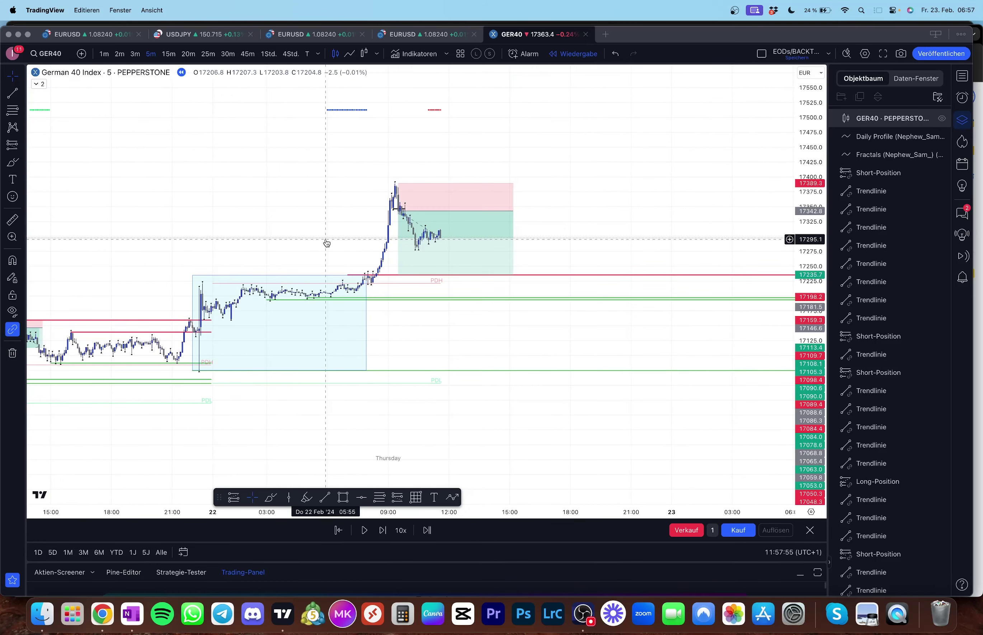
pyautogui.hotkey('shift', 'Right')
pyautogui.hotkey('shift', 'Right')
pyautogui.hotkey('shift', 'Right')
pyautogui.hotkey('shift', 'Right')
pyautogui.hotkey('shift', 'Right')
pyautogui.hotkey('shift', 'Right')
pyautogui.hotkey('shift', 'Right')
pyautogui.hotkey('shift', 'Right')
pyautogui.hotkey('shift', 'Right')
pyautogui.hotkey('shift', 'Right')
pyautogui.hotkey('shift', 'Right')
pyautogui.hotkey('shift', 'Right')
pyautogui.hotkey('shift', 'Right')
pyautogui.hotkey('shift', 'Right')
pyautogui.hotkey('shift', 'Right')
pyautogui.hotkey('shift', 'Right')
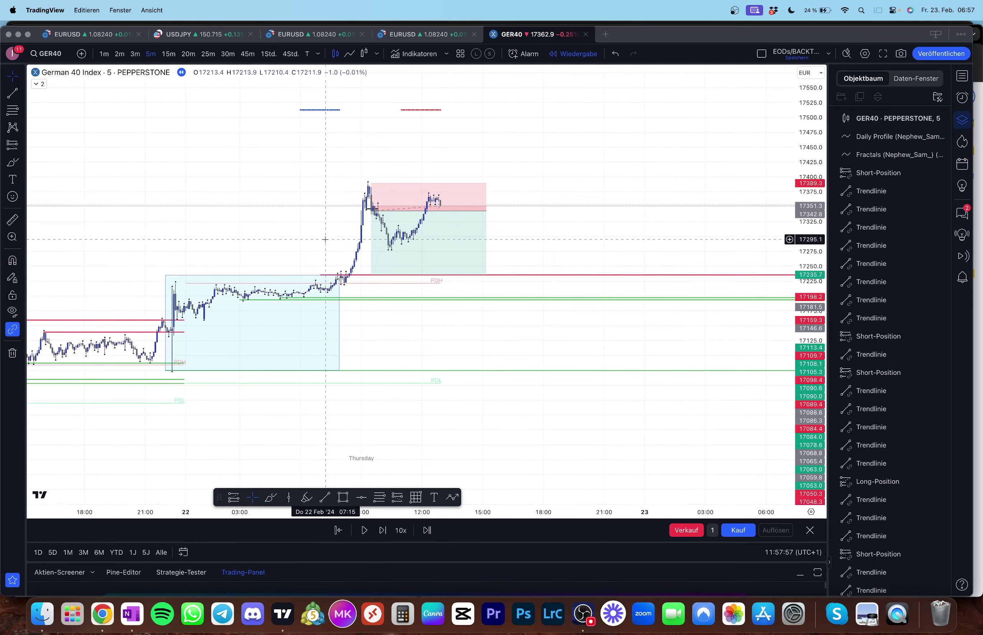
pyautogui.hotkey('shift', 'Right')
pyautogui.hotkey('shift', 'Right')
pyautogui.hotkey('shift', 'Right')
pyautogui.hotkey('shift', 'Right')
pyautogui.hotkey('shift', 'Right')
pyautogui.hotkey('shift', 'Right')
pyautogui.hotkey('shift', 'Right')
pyautogui.hotkey('shift', 'Right')
pyautogui.hotkey('shift', 'Right')
pyautogui.hotkey('shift', 'Right')
pyautogui.hotkey('shift', 'Right')
pyautogui.hotkey('shift', 'Right')
pyautogui.hotkey('shift', 'Right')
pyautogui.hotkey('shift', 'Right')
pyautogui.hotkey('shift', 'Right')
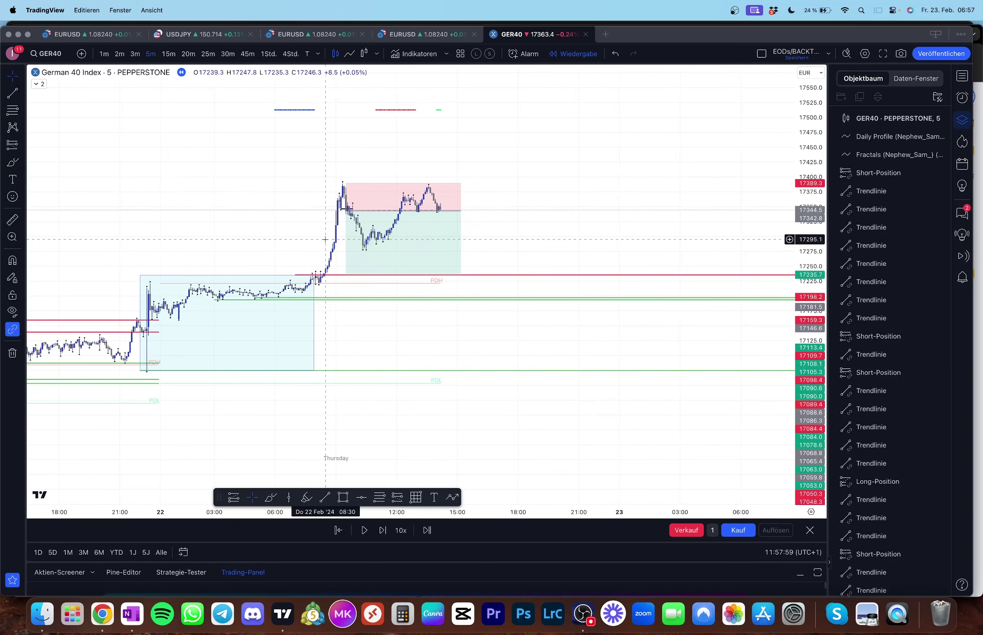
pyautogui.hotkey('shift', 'Right')
pyautogui.hotkey('shift', 'Right')
pyautogui.hotkey('shift', 'Right')
pyautogui.hotkey('shift', 'Right')
pyautogui.hotkey('shift', 'Right')
pyautogui.hotkey('shift', 'Right')
pyautogui.hotkey('shift', 'Right')
pyautogui.hotkey('shift', 'Right')
pyautogui.hotkey('shift', 'Right')
pyautogui.hotkey('shift', 'Right')
pyautogui.hotkey('shift', 'Right')
pyautogui.hotkey('shift', 'Right')
pyautogui.hotkey('shift', 'Right')
pyautogui.hotkey('shift', 'Right')
pyautogui.hotkey('shift', 'Right')
pyautogui.hotkey('shift', 'Right')
pyautogui.hotkey('shift', 'Right')
pyautogui.hotkey('shift', 'Right')
pyautogui.hotkey('shift', 'Right')
pyautogui.hotkey('shift', 'Right')
# Step: Widen the first short's box to the right, recentre the chart, and step three more bars
pyautogui.click(326, 243)
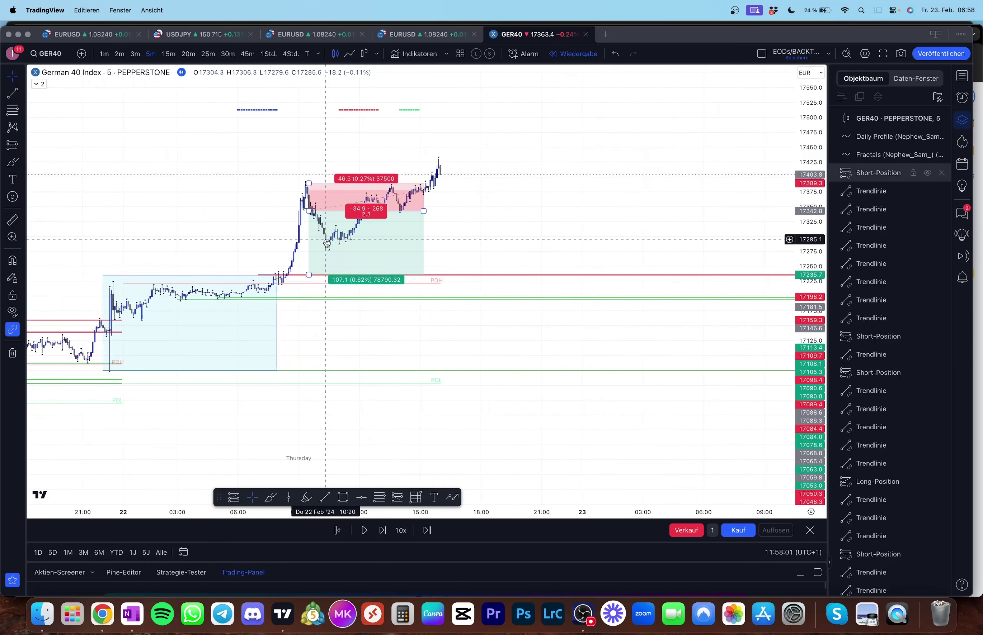
pyautogui.moveTo(423, 211); pyautogui.dragTo(508, 259)
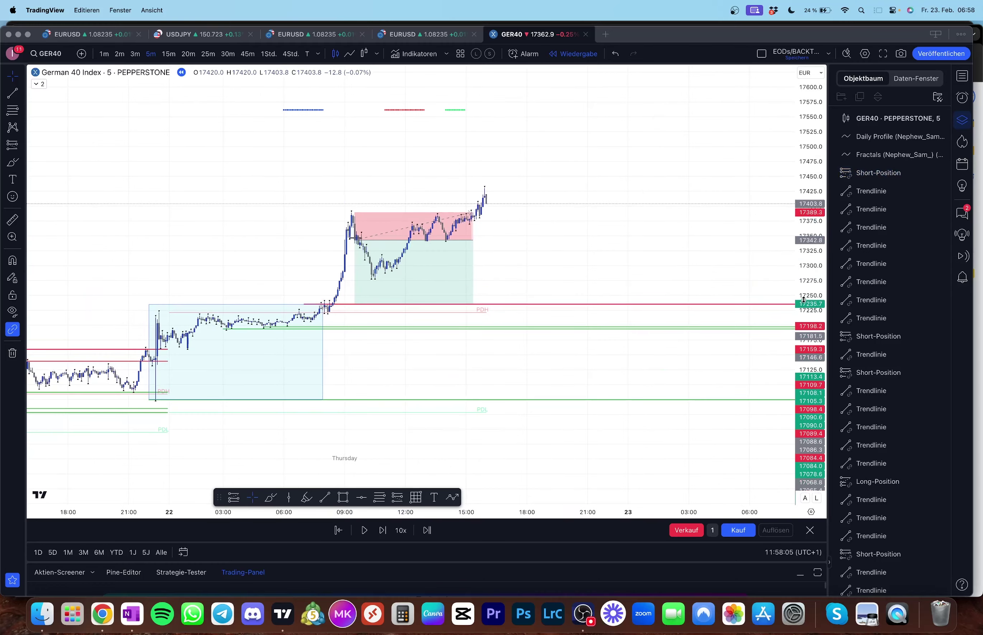
pyautogui.moveTo(809, 300); pyautogui.dragTo(809, 99)
pyautogui.moveTo(599, 197); pyautogui.dragTo(593, 245)
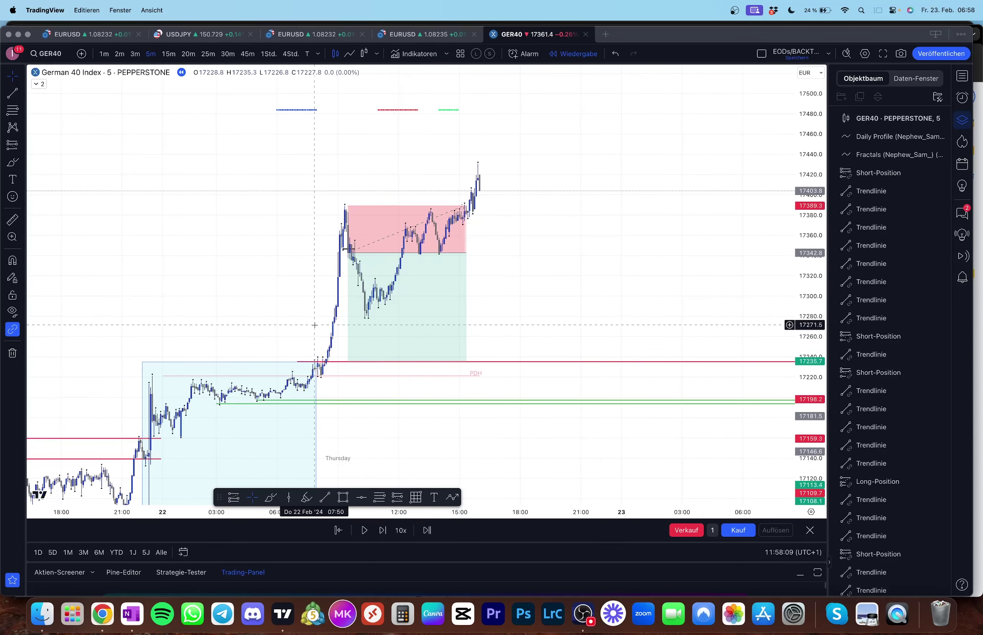
pyautogui.moveTo(528, 208); pyautogui.dragTo(551, 223)
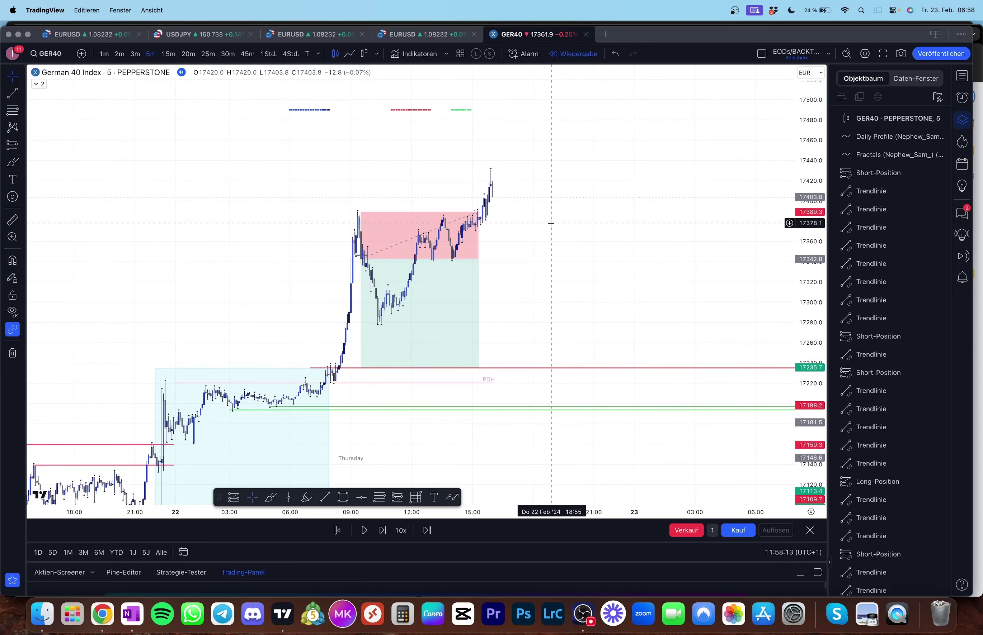
pyautogui.hotkey('shift', 'Right')
pyautogui.hotkey('shift', 'Right')
pyautogui.hotkey('shift', 'Right')
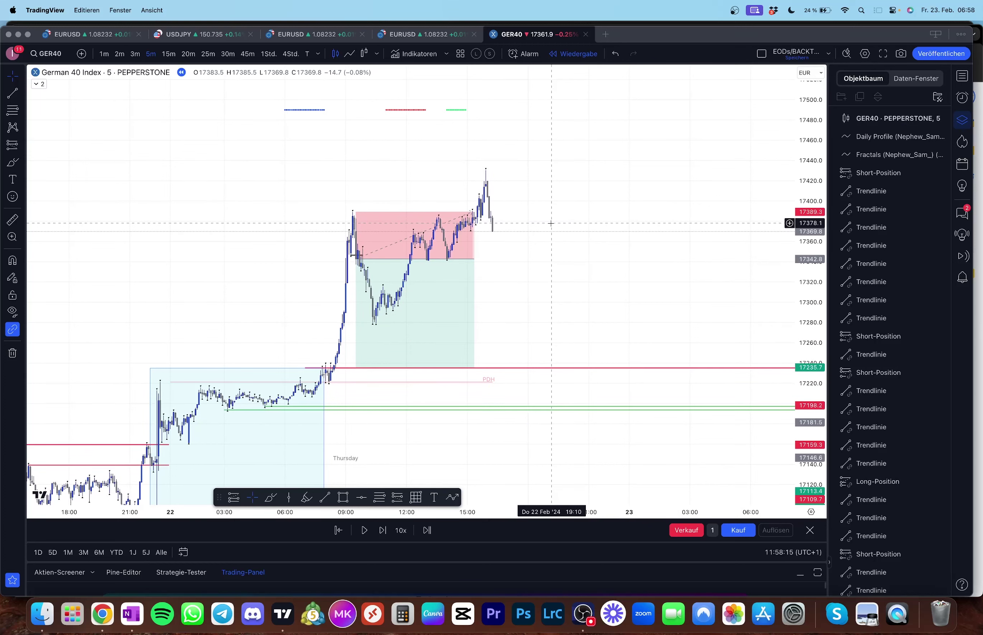
pyautogui.hotkey('alt', 't')
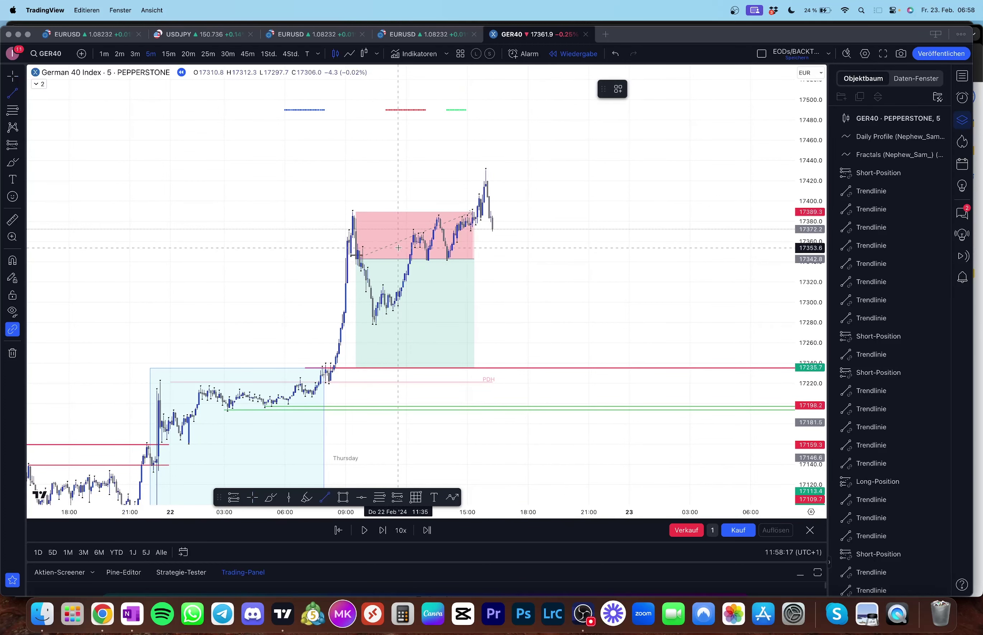
# Step: Place a second short at 17372.2 with its stop near 17430
pyautogui.click(480, 237)
pyautogui.click(495, 223)
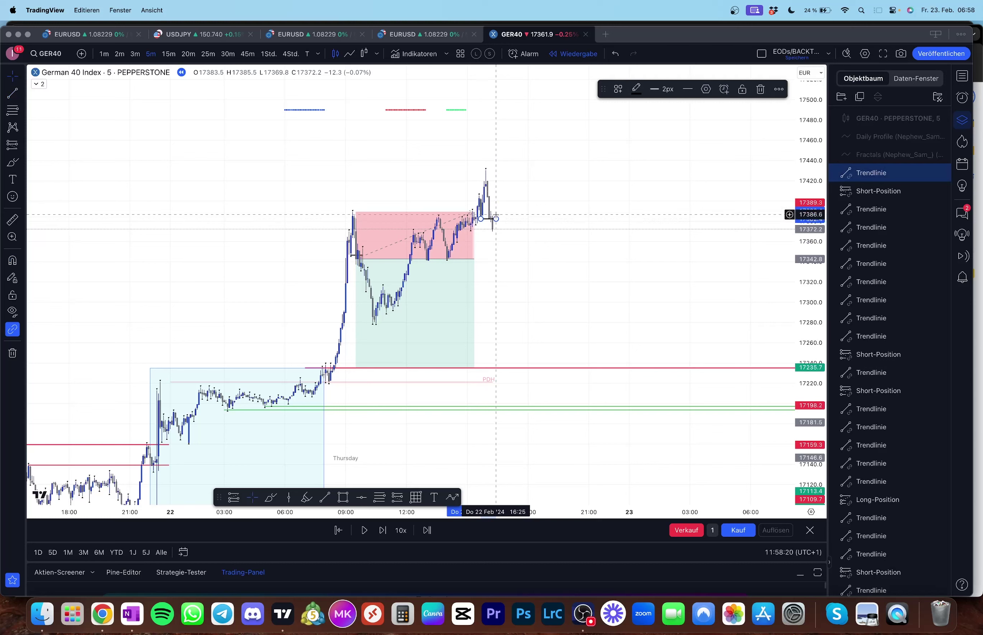
pyautogui.click(13, 143)
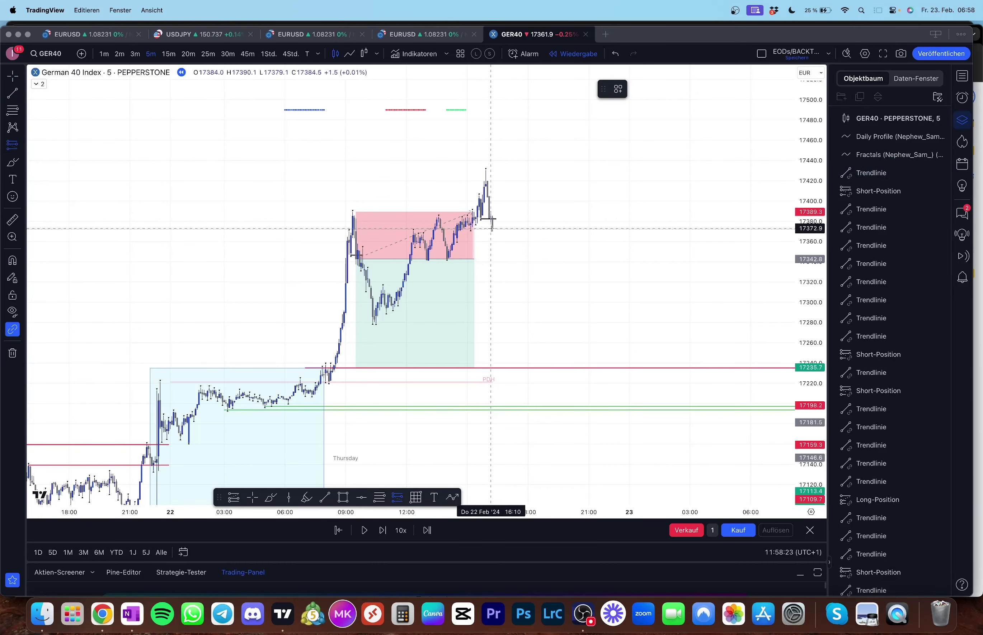
pyautogui.click(491, 228)
pyautogui.moveTo(492, 147); pyautogui.dragTo(492, 171)
# Step: On hourly candles, draw a green level line at 17279.1 and shorten the red PDH line
pyautogui.click(266, 54)
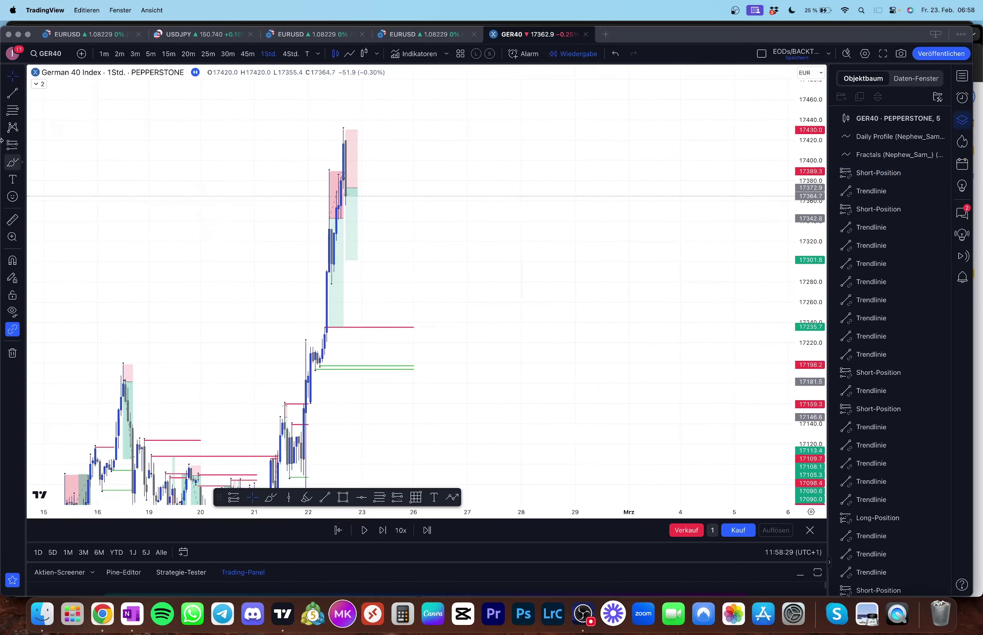
pyautogui.click(13, 93)
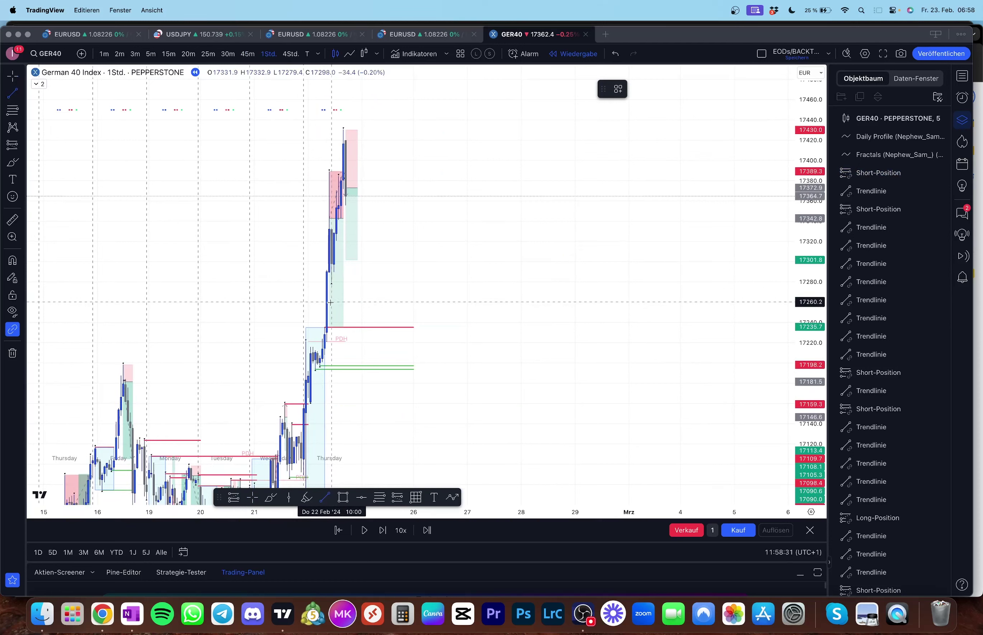
pyautogui.click(331, 283)
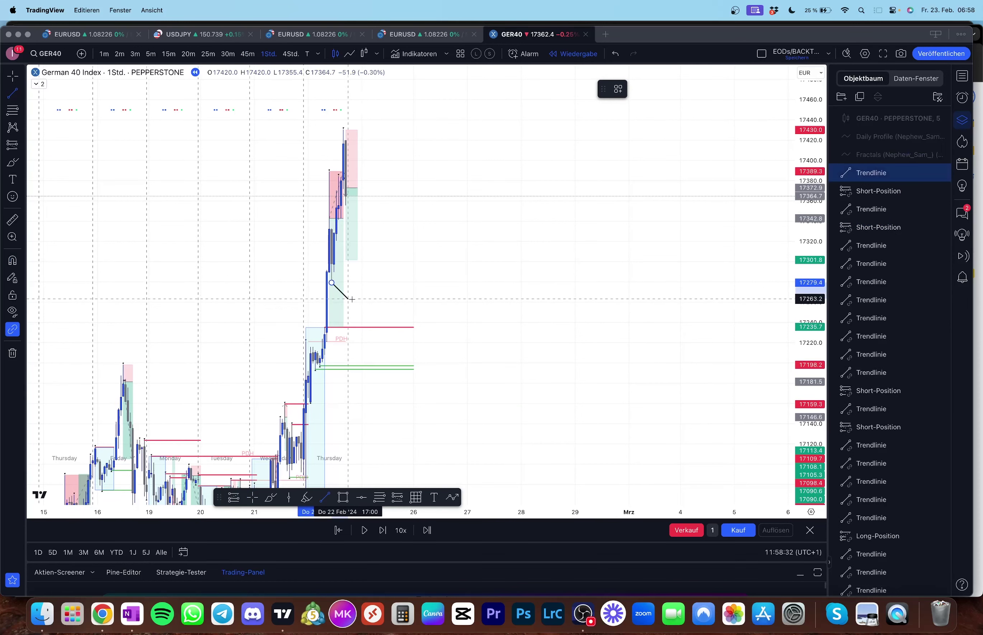
pyautogui.click(414, 292)
pyautogui.moveTo(415, 283); pyautogui.dragTo(413, 284)
pyautogui.moveTo(413, 327); pyautogui.dragTo(331, 328)
pyautogui.click(408, 283)
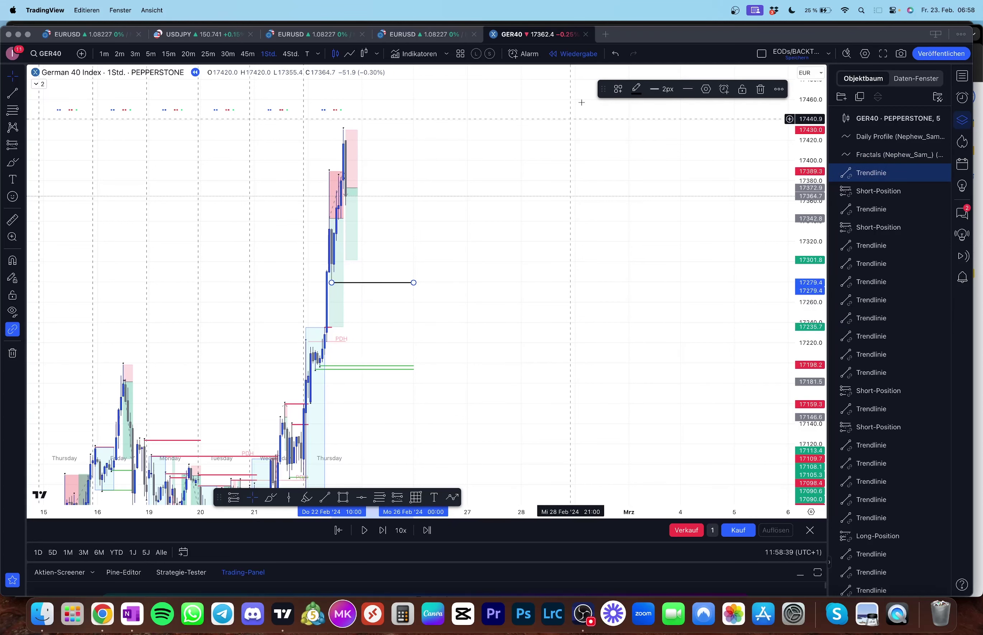
pyautogui.click(637, 88)
pyautogui.click(670, 169)
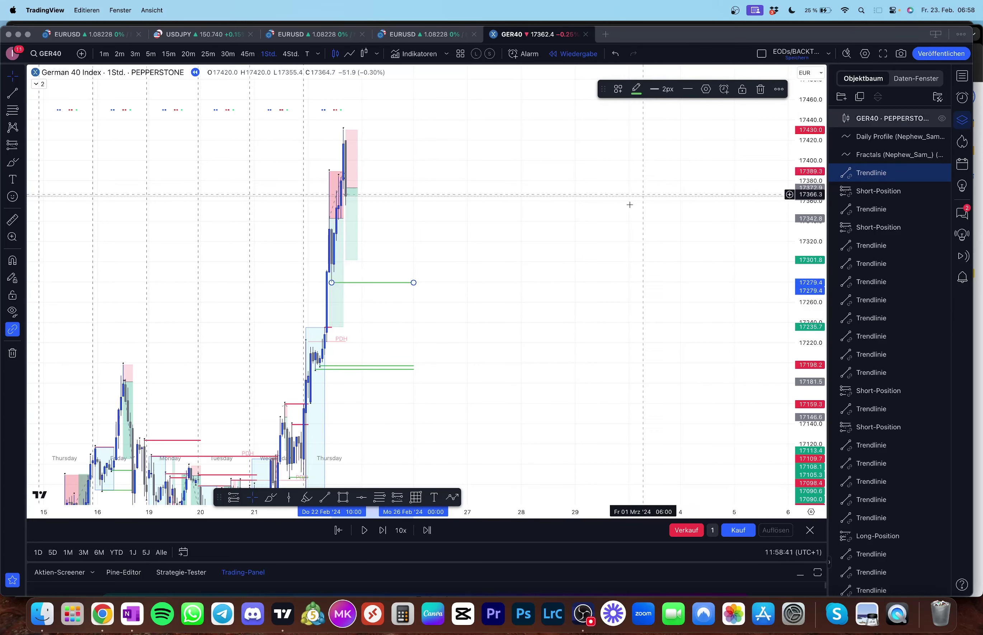
pyautogui.click(378, 223)
# Step: Drag the second short's target onto the green 17279.1 line and return to 5-minute candles
pyautogui.moveTo(377, 224); pyautogui.dragTo(437, 223)
pyautogui.click(406, 259)
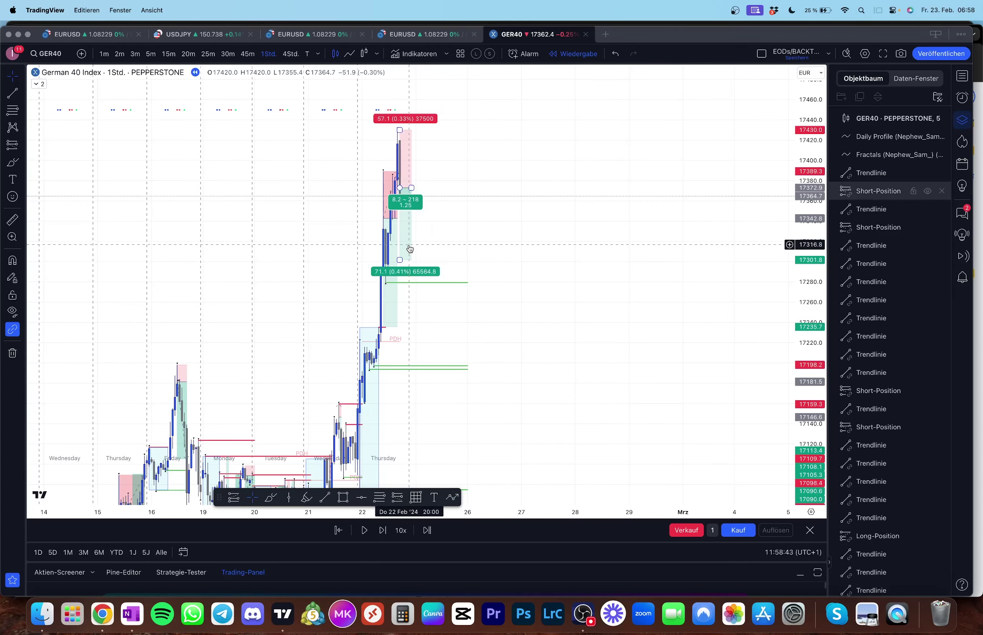
pyautogui.moveTo(406, 259); pyautogui.dragTo(412, 284)
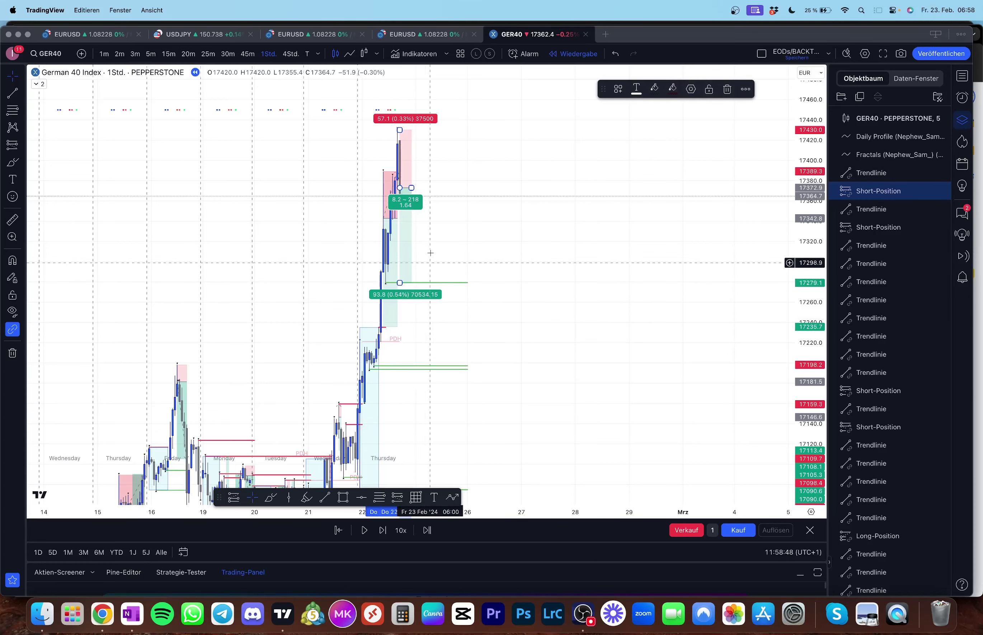
pyautogui.click(151, 54)
pyautogui.click(655, 213)
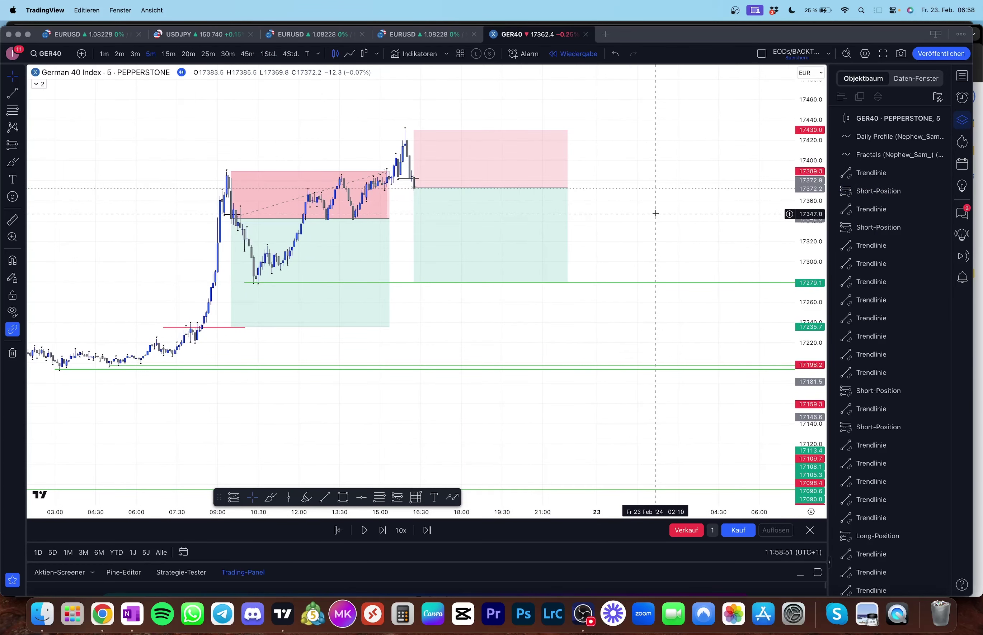
# Step: Extend the second short position's box further to the right
pyautogui.scroll(-3, 655, 214)
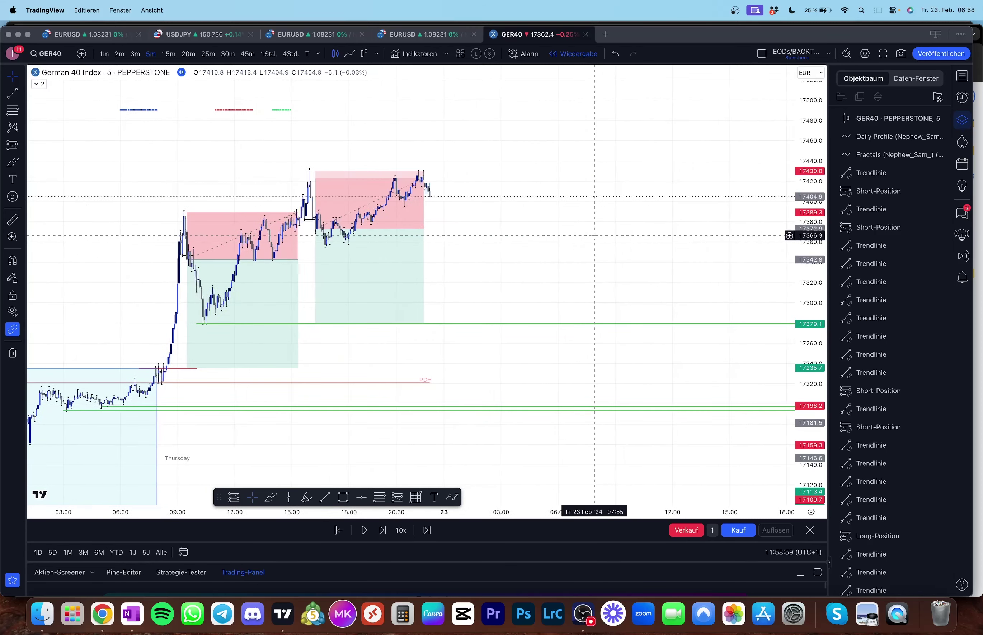
pyautogui.moveTo(409, 229); pyautogui.dragTo(429, 229)
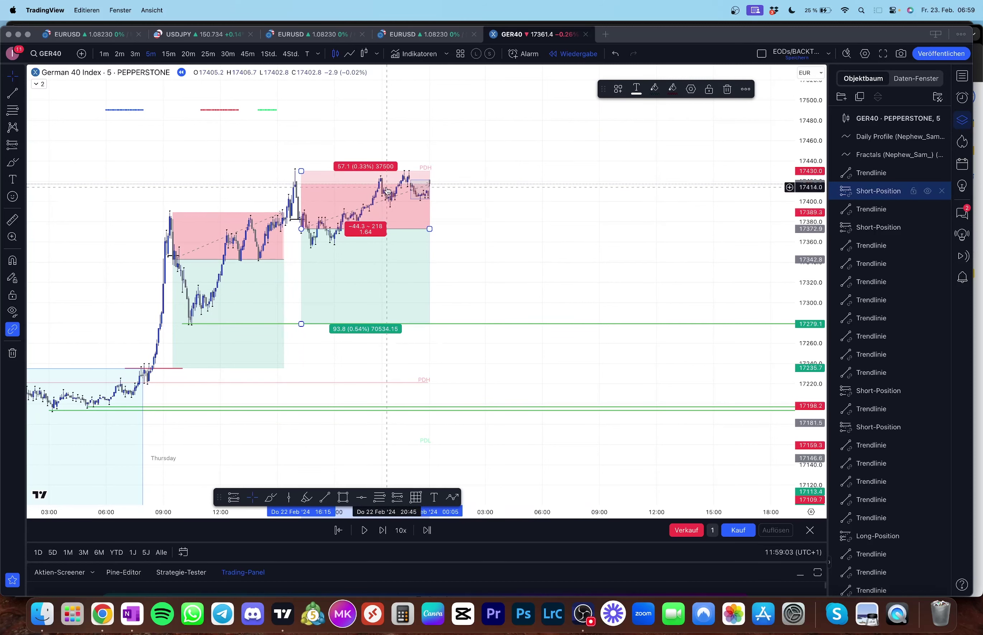
pyautogui.click(481, 202)
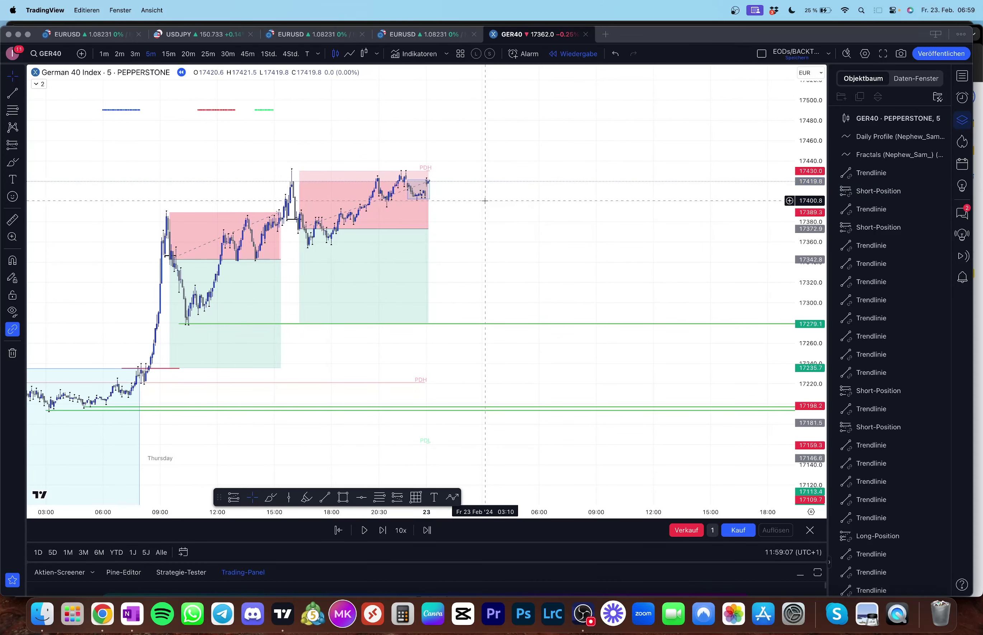
pyautogui.click(398, 206)
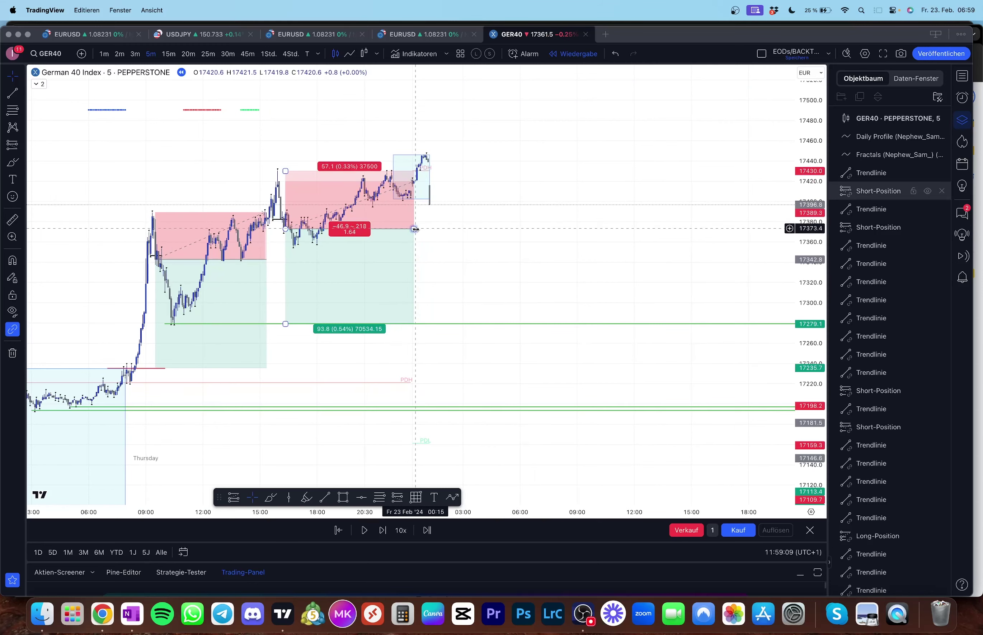
pyautogui.moveTo(415, 230); pyautogui.dragTo(418, 230)
pyautogui.click(481, 237)
# Step: Recentre the chart and switch to the 1-hour timeframe
pyautogui.moveTo(433, 281); pyautogui.dragTo(504, 193)
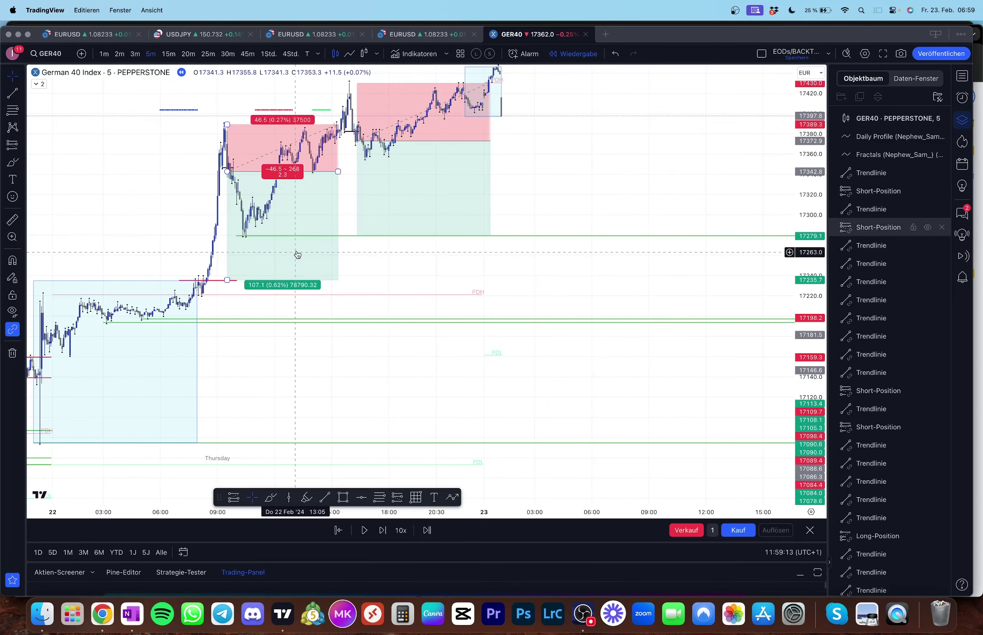
pyautogui.moveTo(161, 215); pyautogui.dragTo(173, 258)
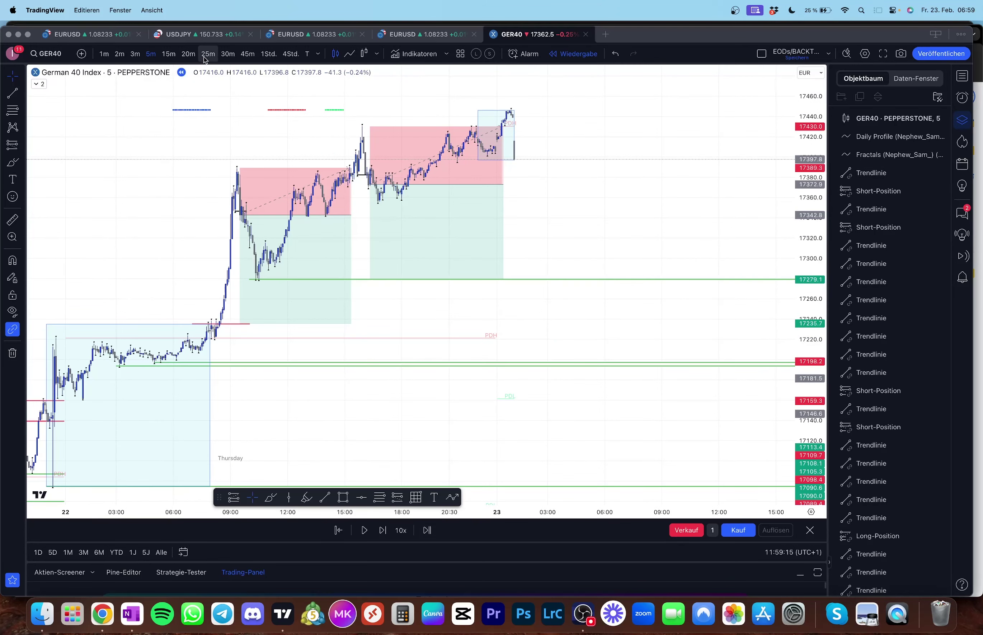
pyautogui.click(267, 54)
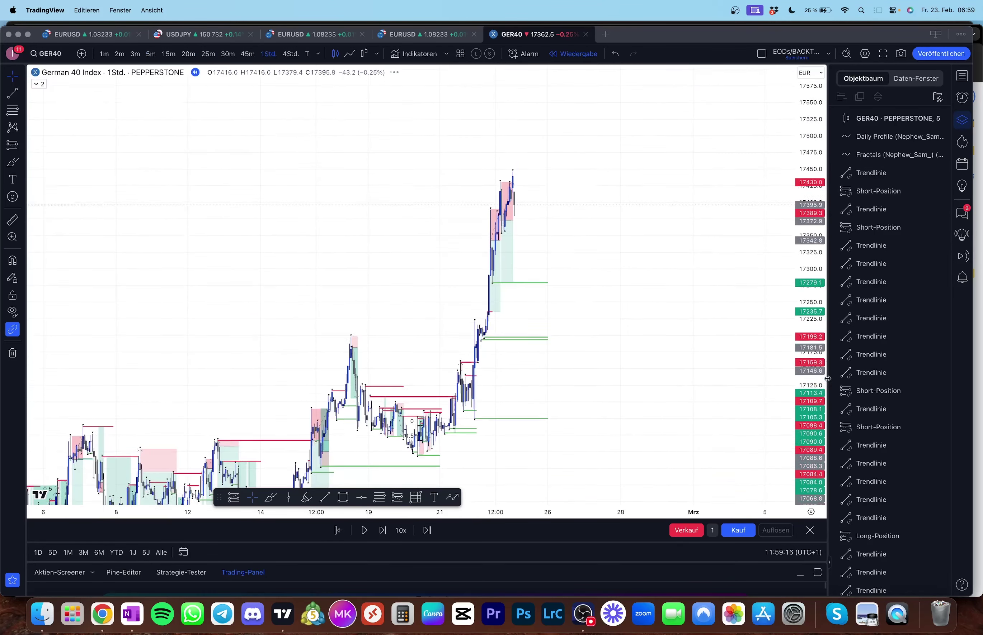
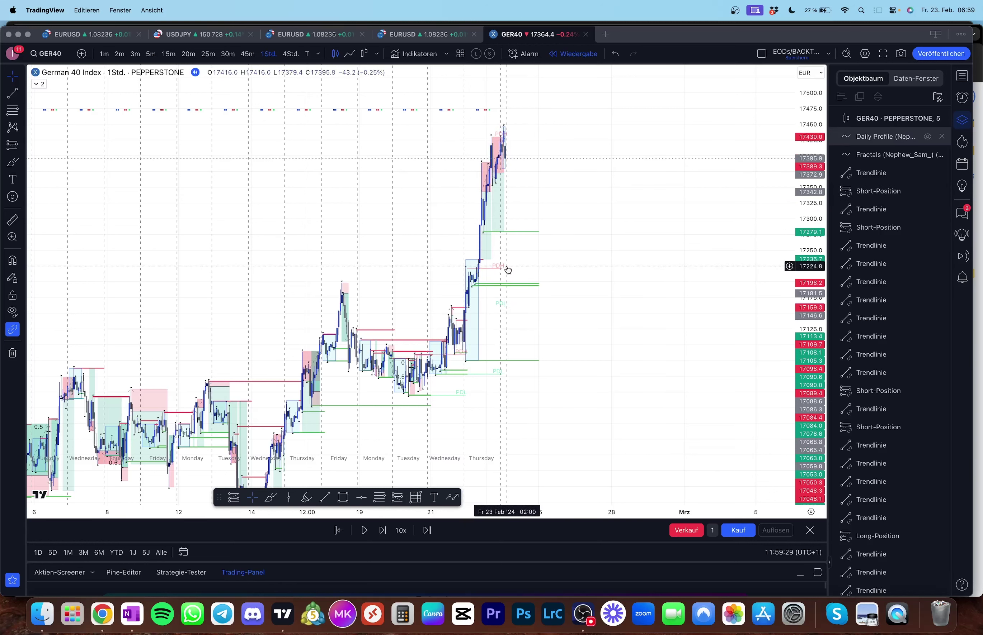
# Step: Step the GER40 hourly replay forward several bars into Friday 23 Feb
pyautogui.scroll(5, 505, 271)
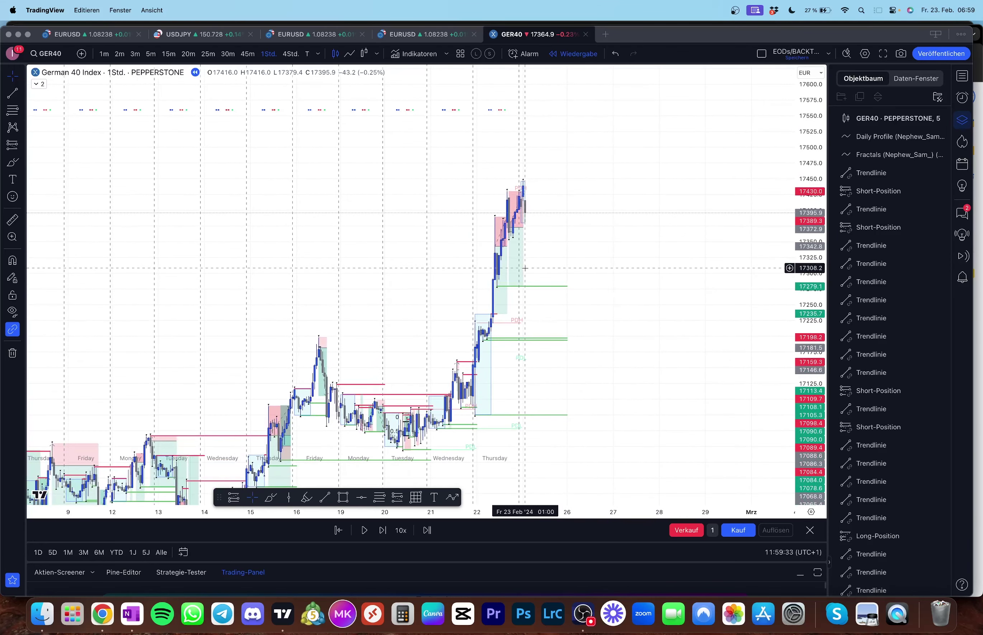
pyautogui.hotkey('shift', 'Right')
pyautogui.hotkey('shift', 'Right')
pyautogui.hotkey('shift', 'Right')
pyautogui.hotkey('shift', 'Right')
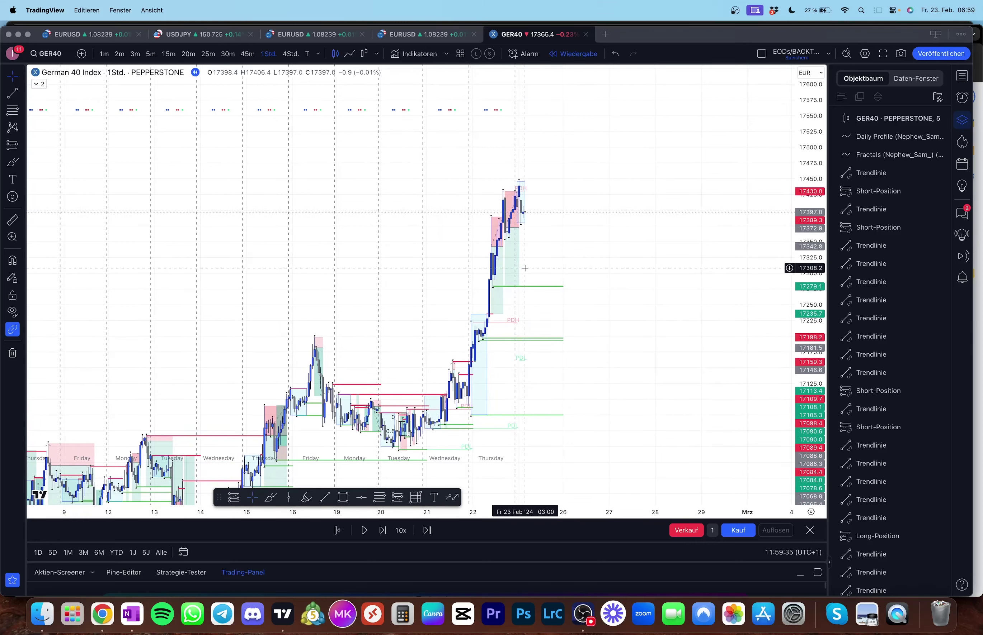
pyautogui.hotkey('shift', 'Right')
pyautogui.hotkey('shift', 'Right')
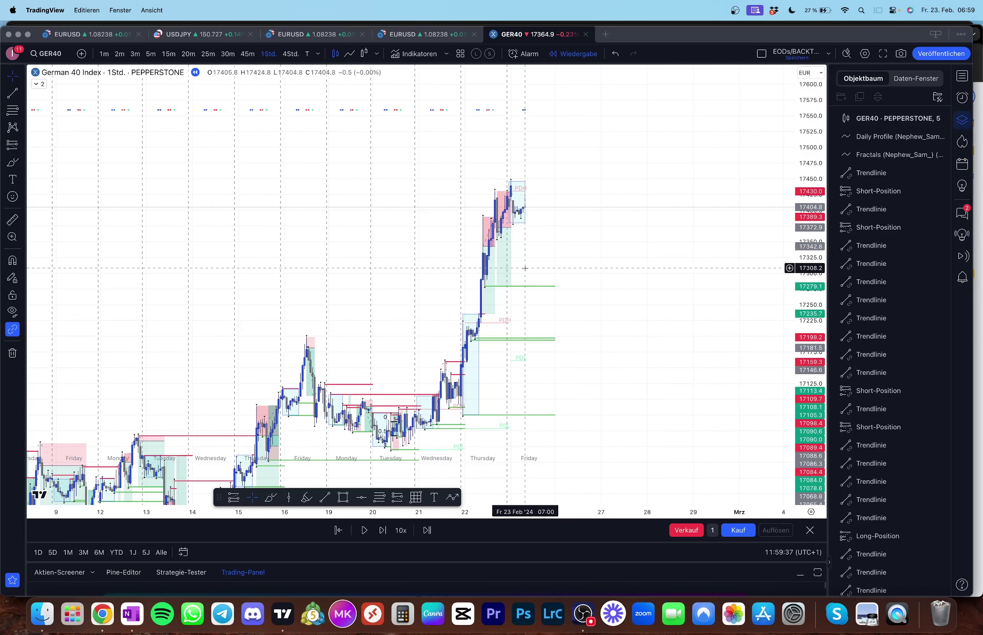
# Step: Zoom and centre the chart on the newest candles near 17415, then pick the Trend Line tool
pyautogui.scroll(2, 524, 268)
pyautogui.moveTo(551, 251); pyautogui.dragTo(630, 267)
pyautogui.moveTo(802, 284); pyautogui.dragTo(801, 143)
pyautogui.moveTo(605, 208); pyautogui.dragTo(521, 240)
pyautogui.scroll(2, 572, 237)
pyautogui.click(13, 94)
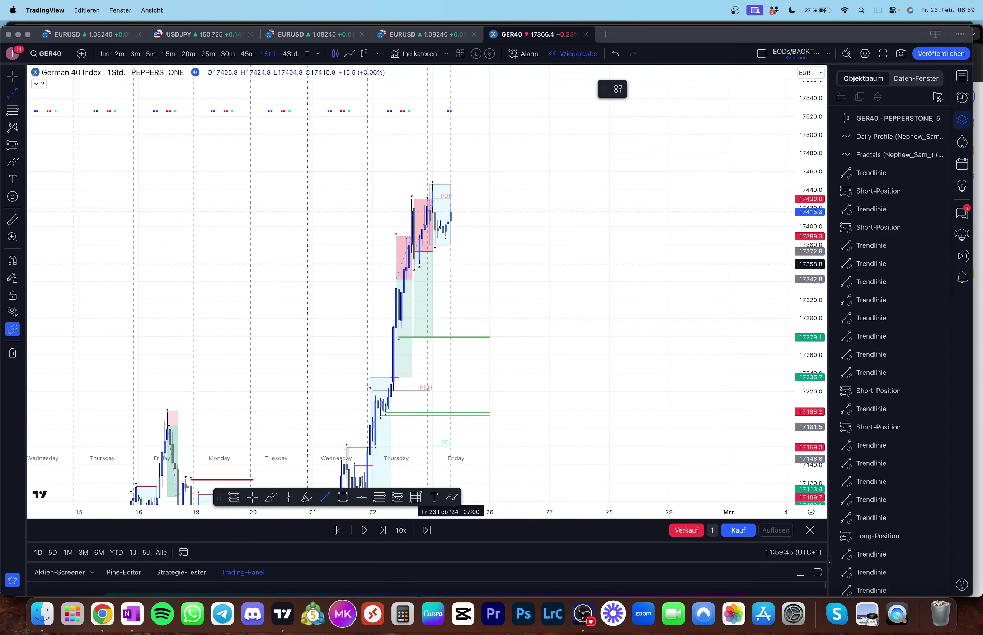
# Step: Draw two green horizontal lines at the recent lows near 17389 and 17379
pyautogui.click(447, 230)
pyautogui.click(473, 246)
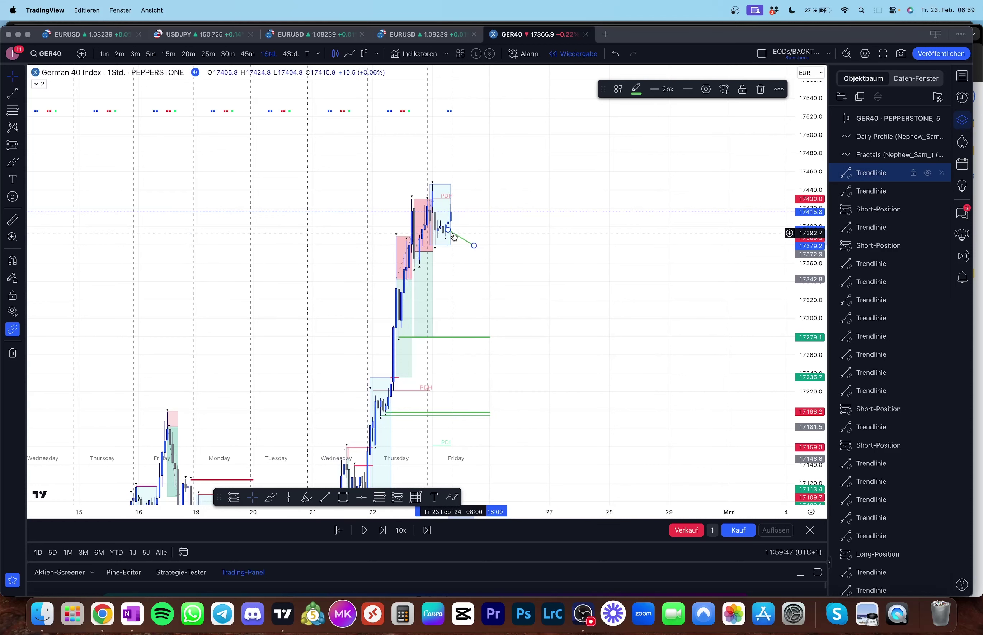
pyautogui.moveTo(447, 232); pyautogui.dragTo(490, 237)
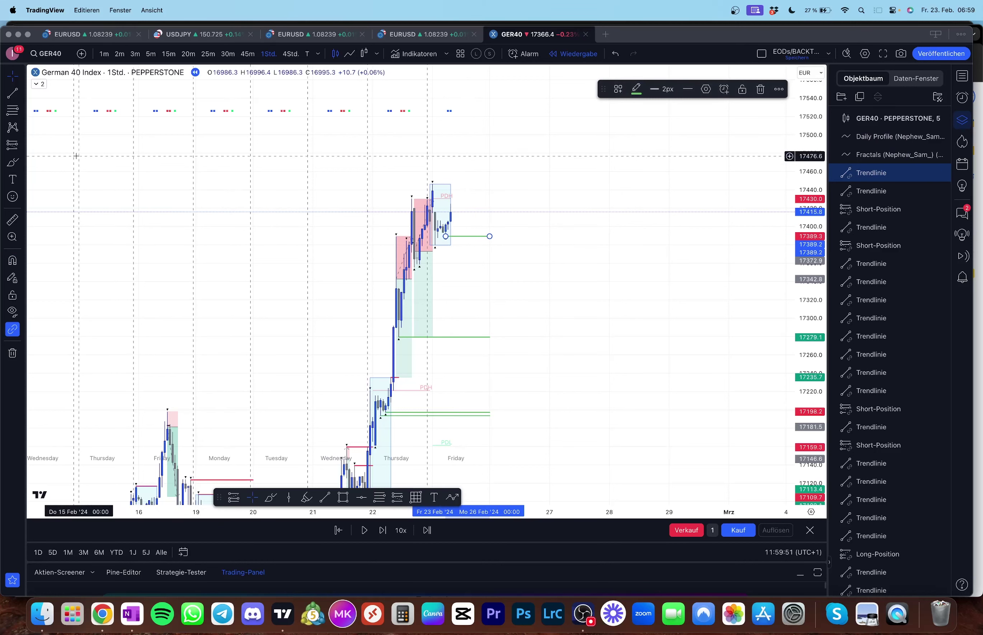
pyautogui.click(13, 97)
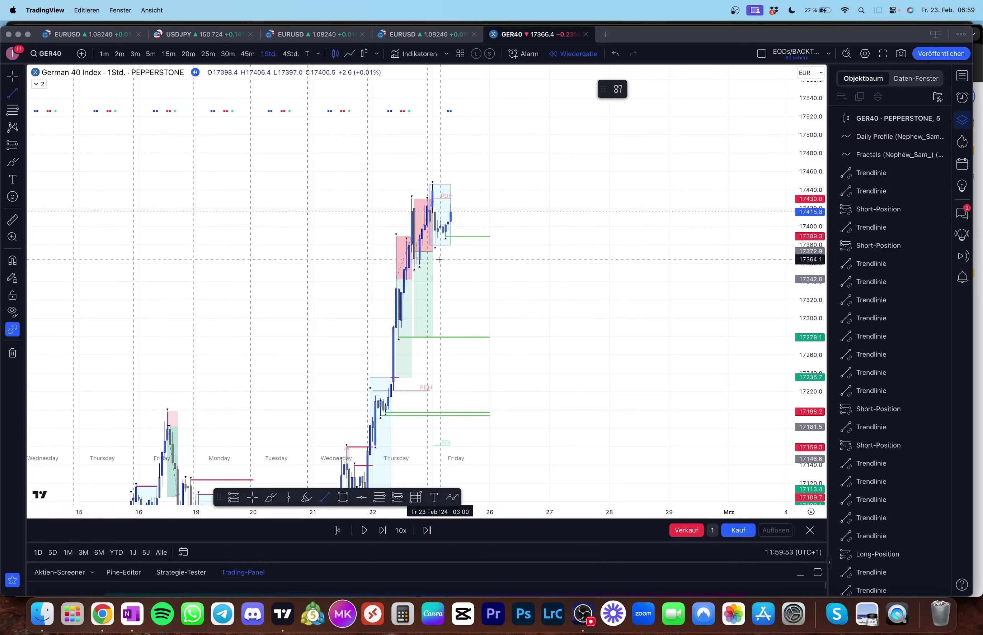
pyautogui.click(500, 240)
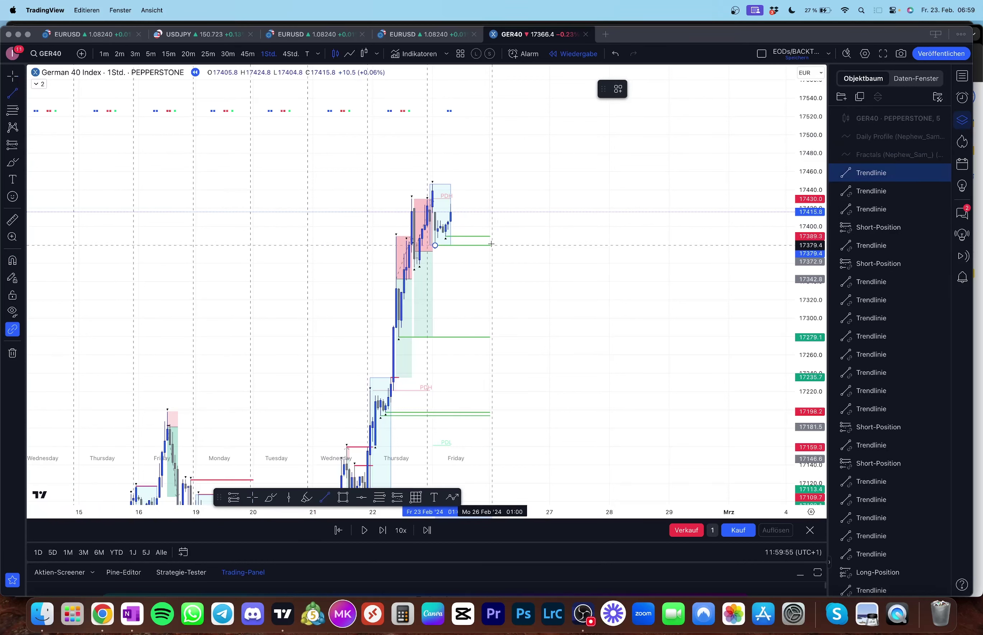
pyautogui.click(490, 245)
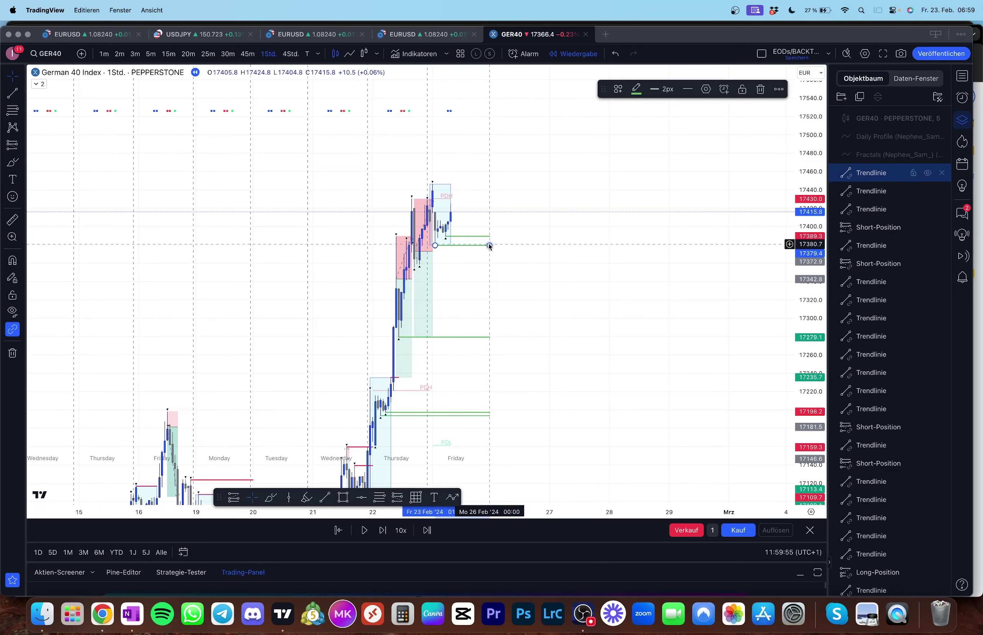
# Step: Draw a red horizontal line at the 17446 high and switch to 5-minute candles
pyautogui.click(9, 99)
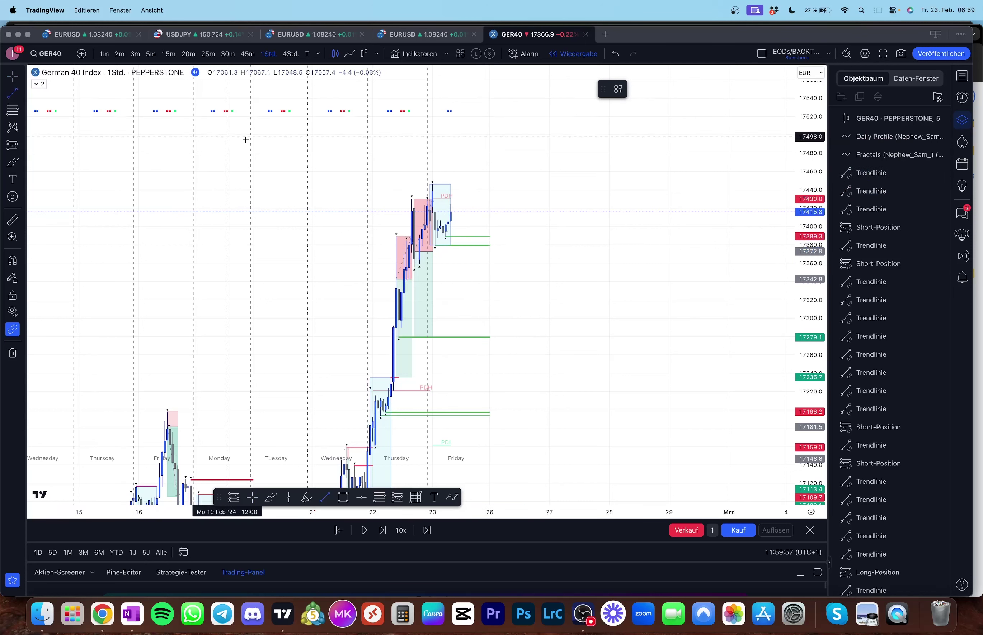
pyautogui.click(431, 160)
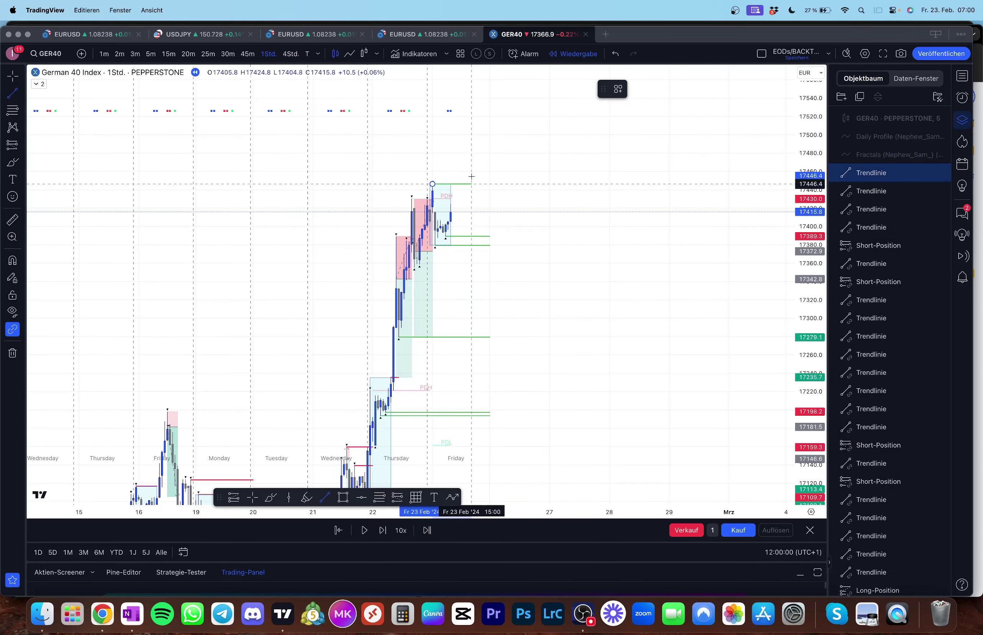
pyautogui.click(489, 179)
pyautogui.click(636, 91)
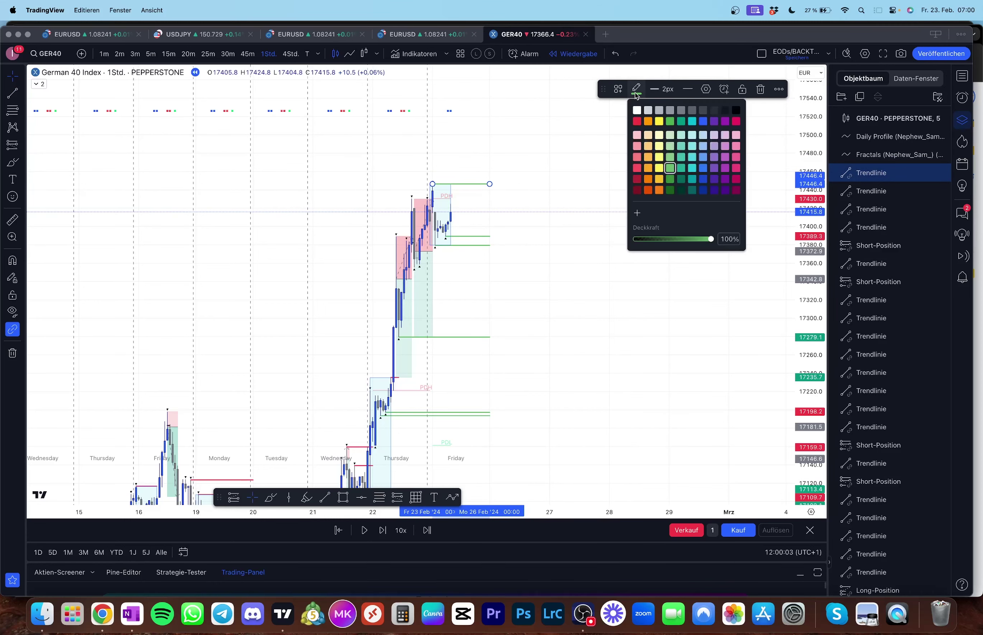
pyautogui.click(637, 168)
pyautogui.click(593, 200)
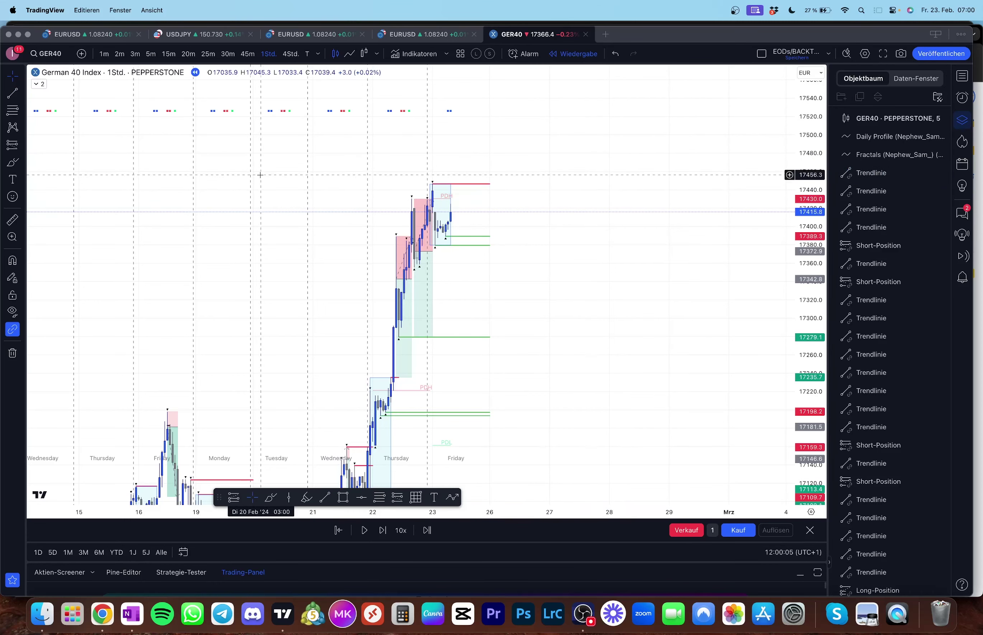
pyautogui.click(156, 59)
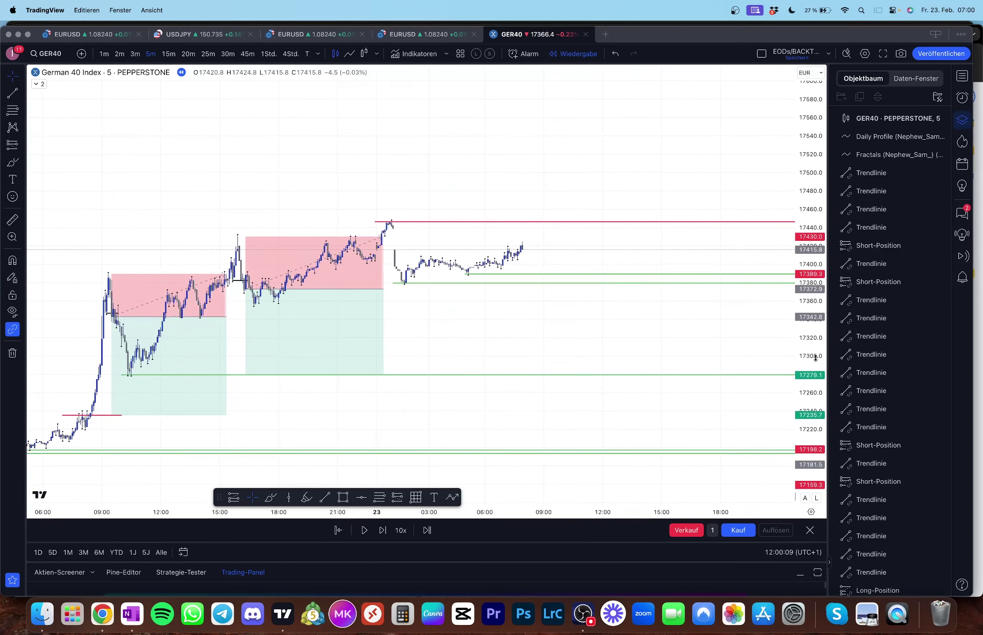
# Step: Shorten both green level lines near 17380–17390 to end at the latest candles
pyautogui.moveTo(592, 204); pyautogui.dragTo(483, 237)
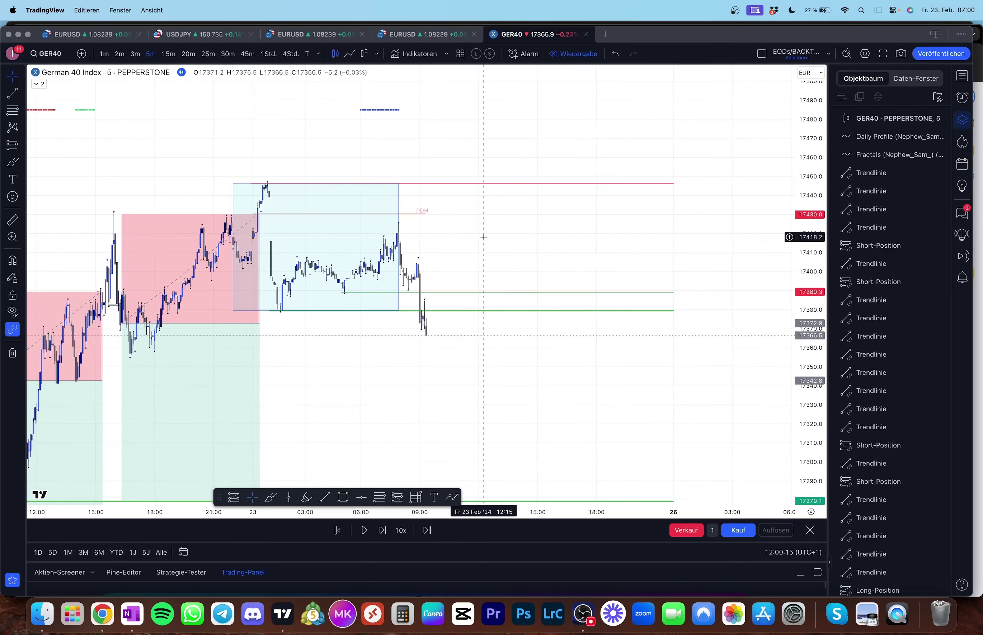
pyautogui.moveTo(673, 292); pyautogui.dragTo(416, 292)
pyautogui.moveTo(672, 312); pyautogui.dragTo(638, 258)
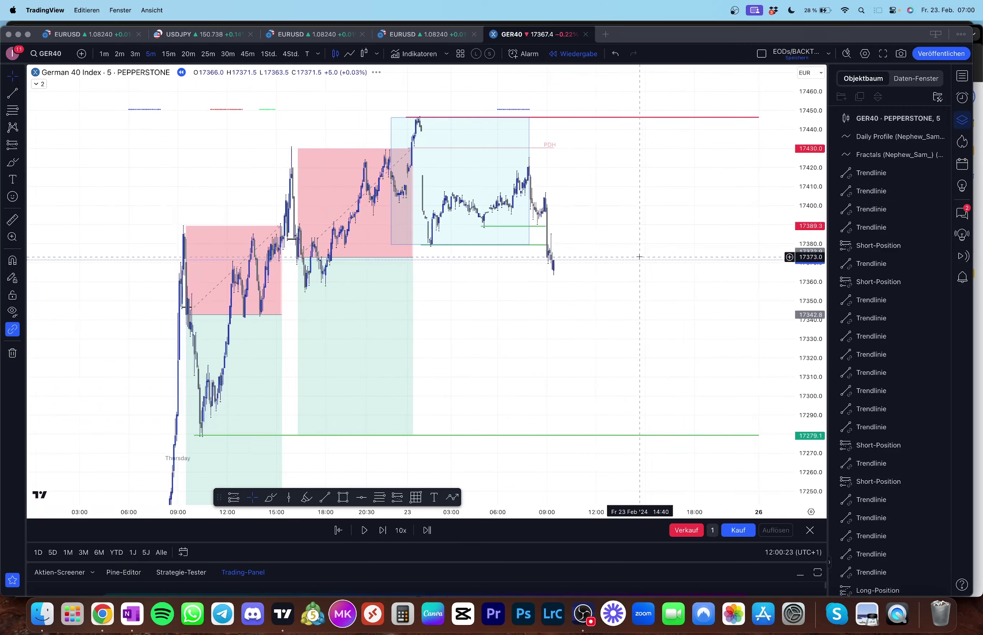
pyautogui.moveTo(822, 277); pyautogui.dragTo(821, 382)
pyautogui.moveTo(604, 303); pyautogui.dragTo(575, 198)
pyautogui.scroll(-3, 575, 199)
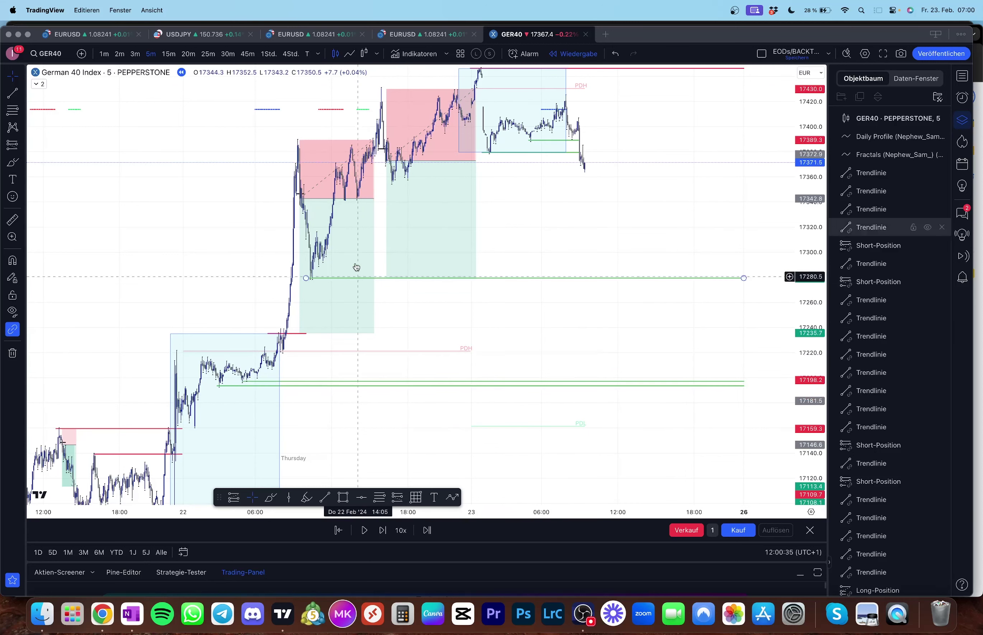
# Step: Review the right short position's result, then zoom back onto the latest candles near 17367
pyautogui.click(390, 214)
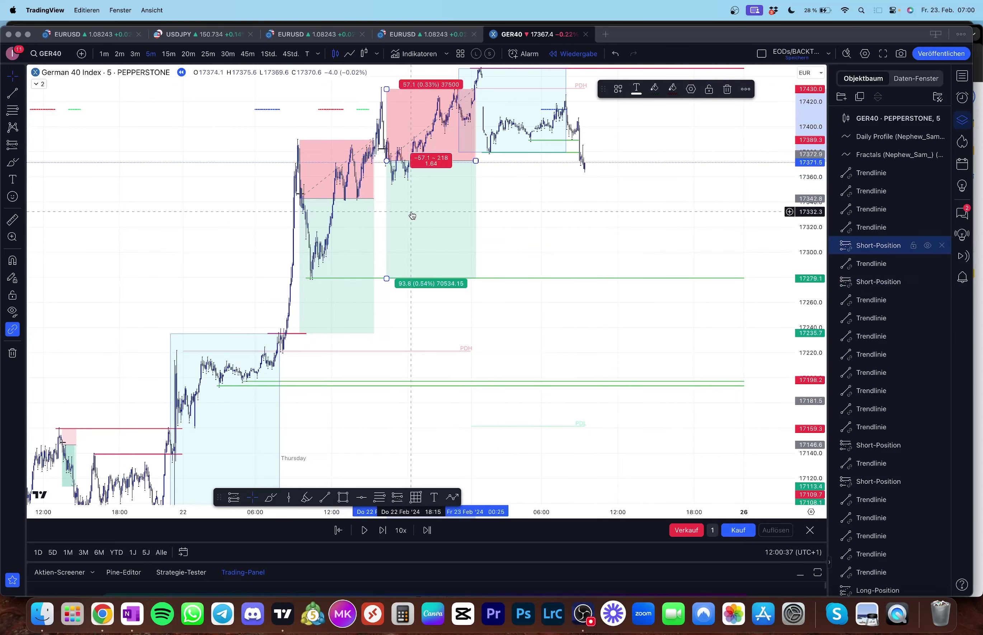
pyautogui.moveTo(570, 190); pyautogui.dragTo(467, 223)
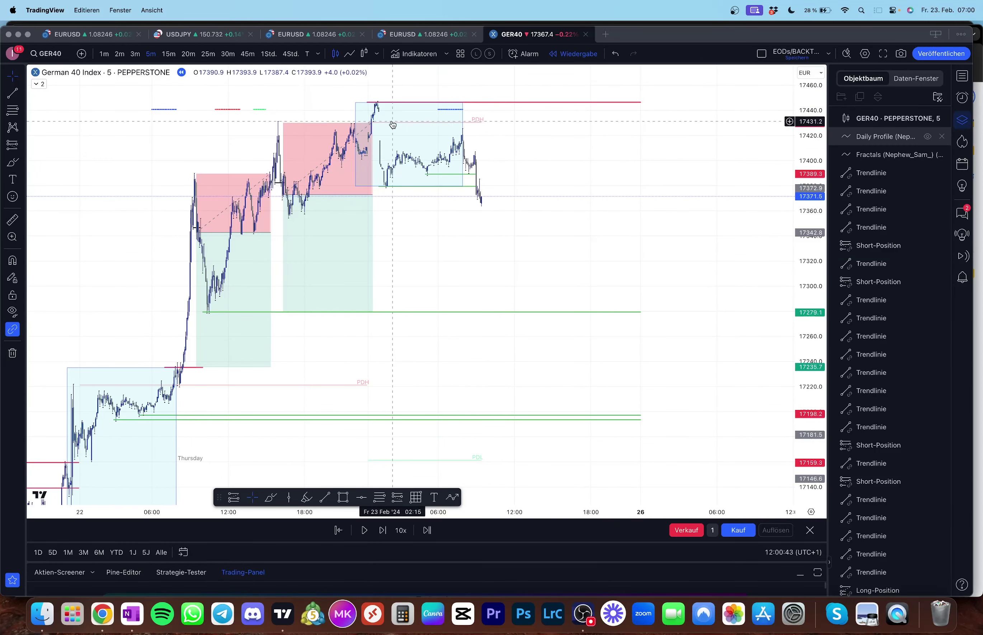
pyautogui.scroll(3, 509, 175)
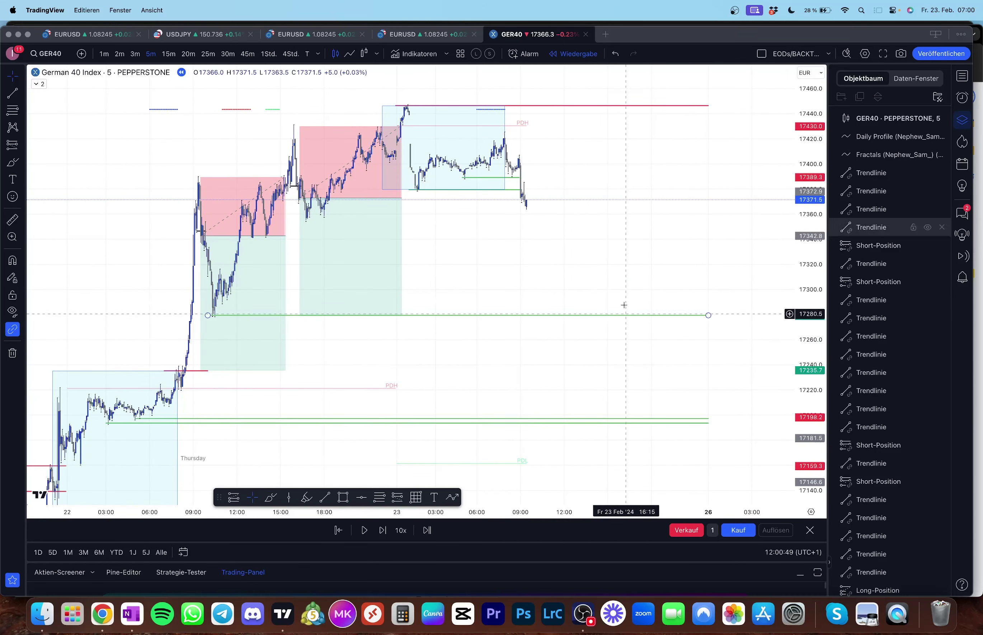
pyautogui.moveTo(811, 314); pyautogui.dragTo(809, 241)
pyautogui.moveTo(629, 208); pyautogui.dragTo(601, 261)
pyautogui.scroll(5, 564, 292)
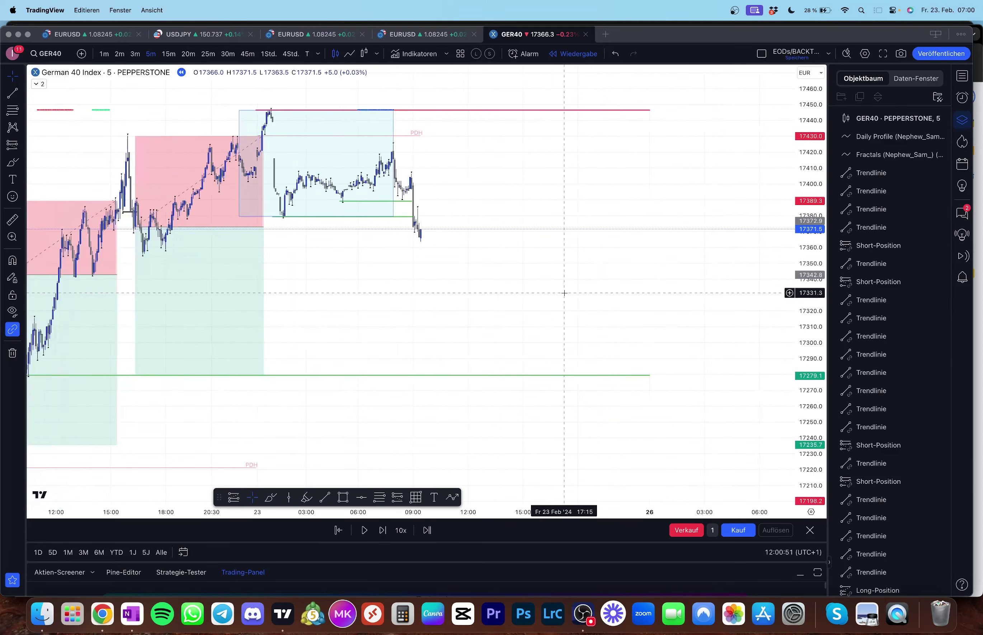
pyautogui.moveTo(533, 285); pyautogui.dragTo(702, 295)
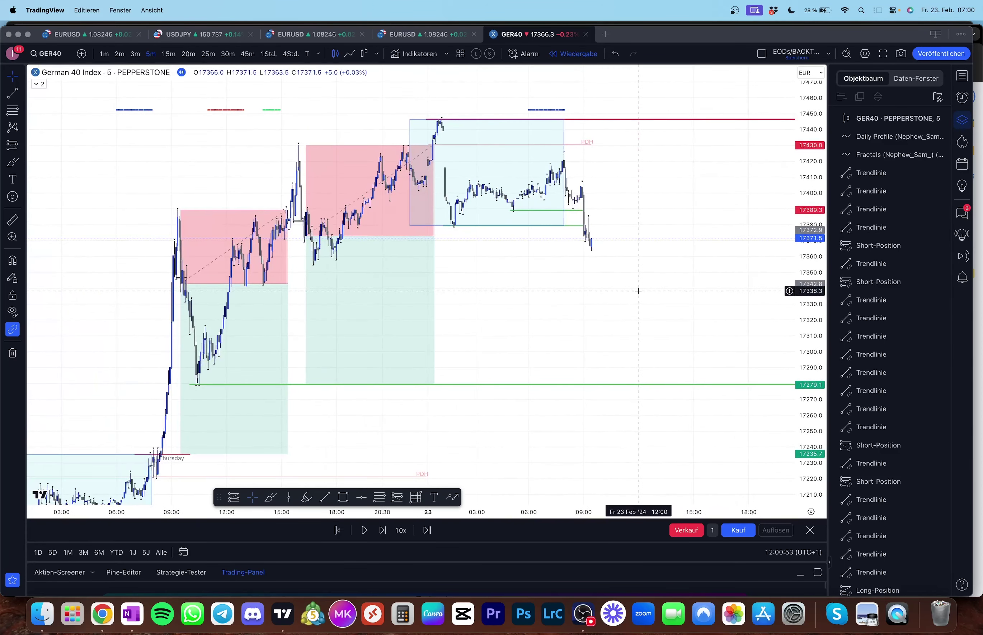
pyautogui.moveTo(628, 290); pyautogui.dragTo(622, 291)
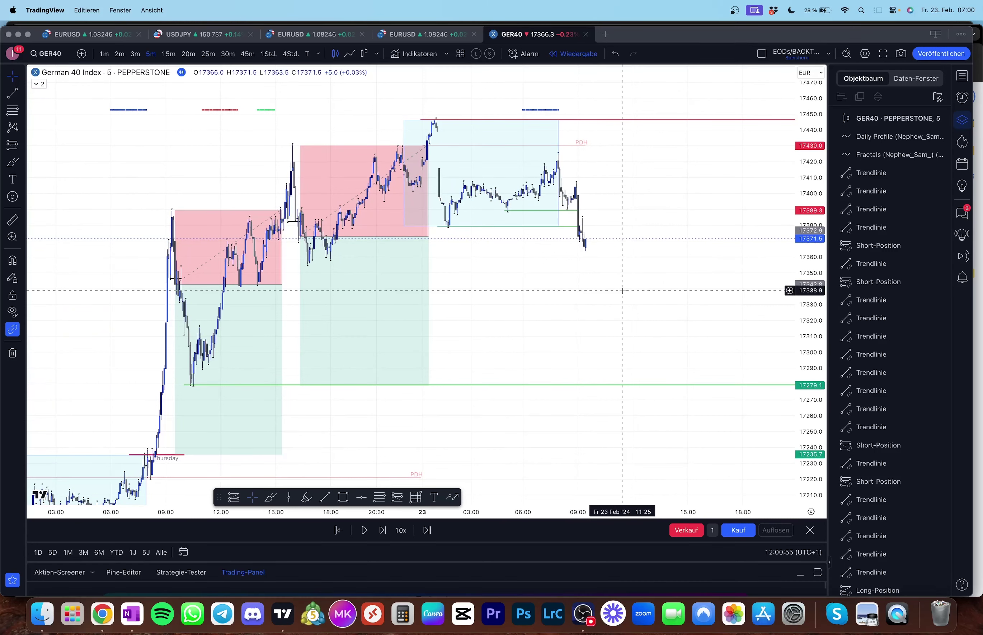
# Step: Advance the 5-minute replay several more bars, keeping the newest candles in view
pyautogui.hotkey('shift', 'Right')
pyautogui.hotkey('shift', 'Right')
pyautogui.hotkey('shift', 'Right')
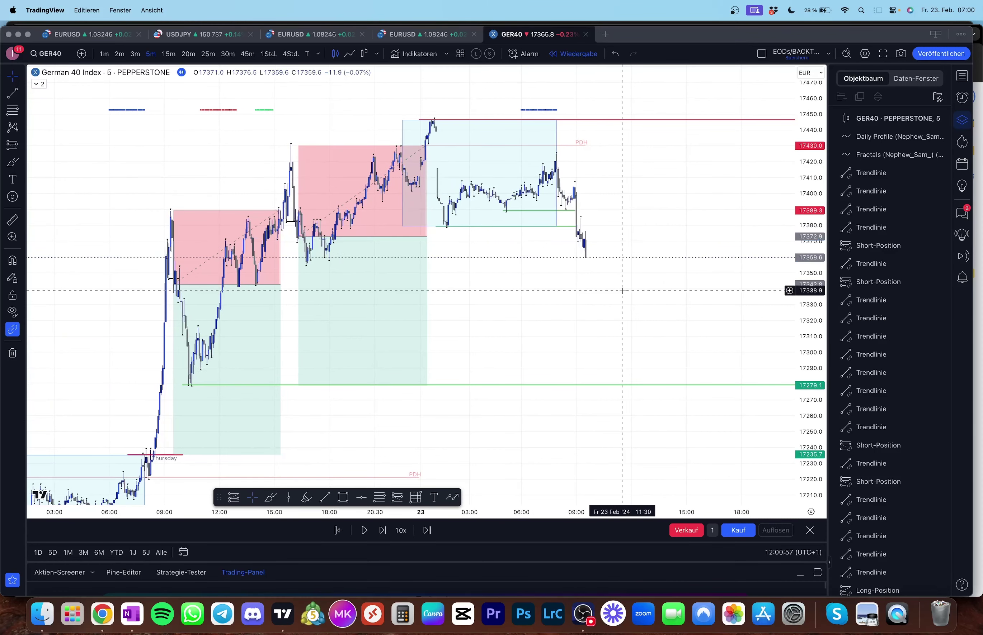
pyautogui.hotkey('shift', 'Right')
pyautogui.hotkey('shift', 'Right')
pyautogui.hotkey('shift', 'Right')
pyautogui.hotkey('shift', 'Right')
pyautogui.hotkey('shift', 'Right')
pyautogui.hotkey('shift', 'Right')
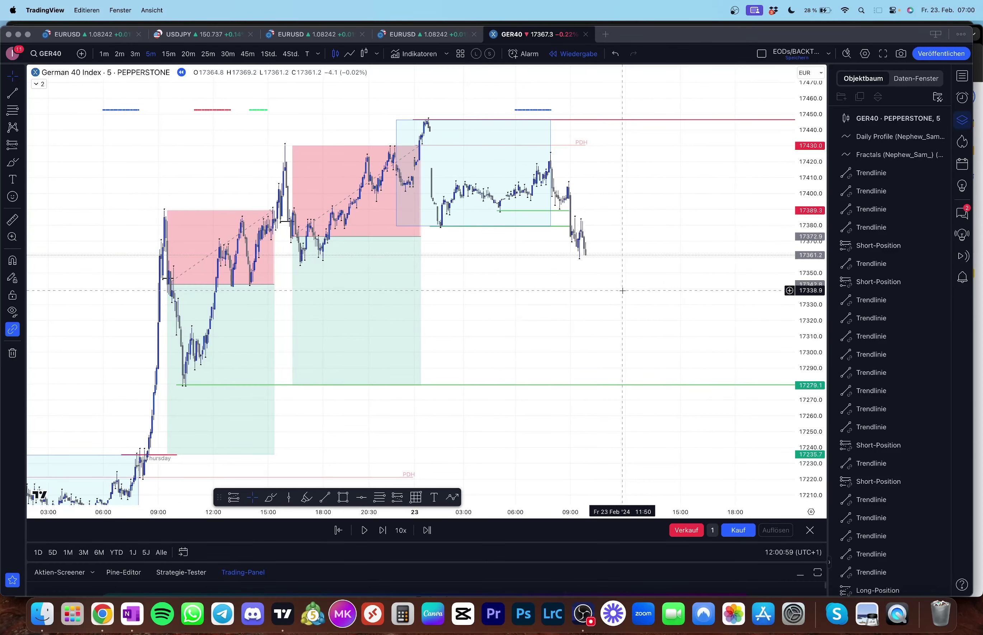
pyautogui.hotkey('shift', 'Right')
pyautogui.hotkey('shift', 'Right')
pyautogui.hotkey('shift', 'Right')
pyautogui.hotkey('shift', 'Right')
pyautogui.hotkey('shift', 'Right')
pyautogui.hotkey('shift', 'Right')
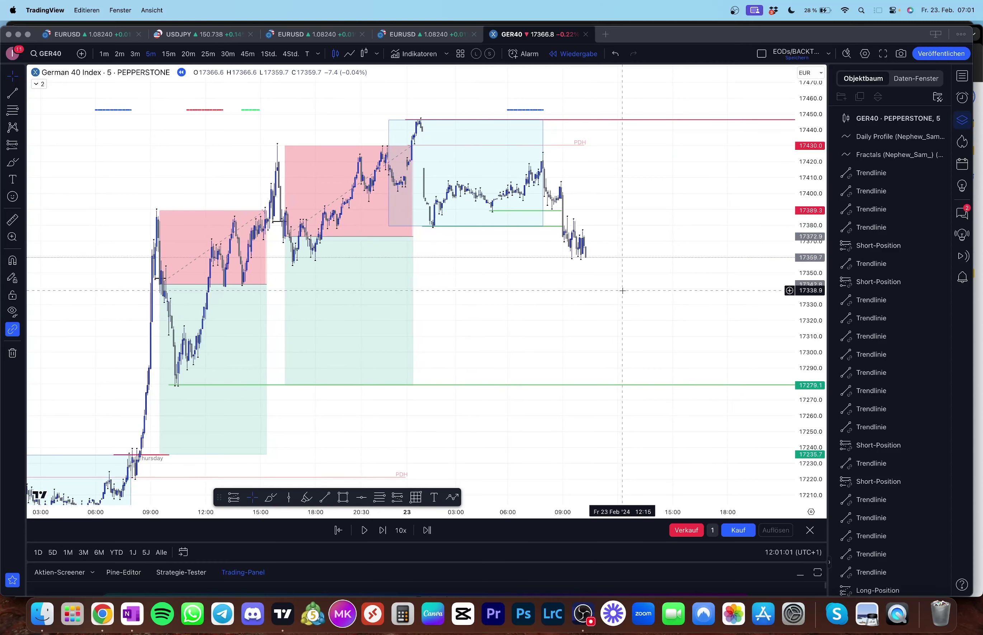
pyautogui.moveTo(622, 291); pyautogui.dragTo(568, 238)
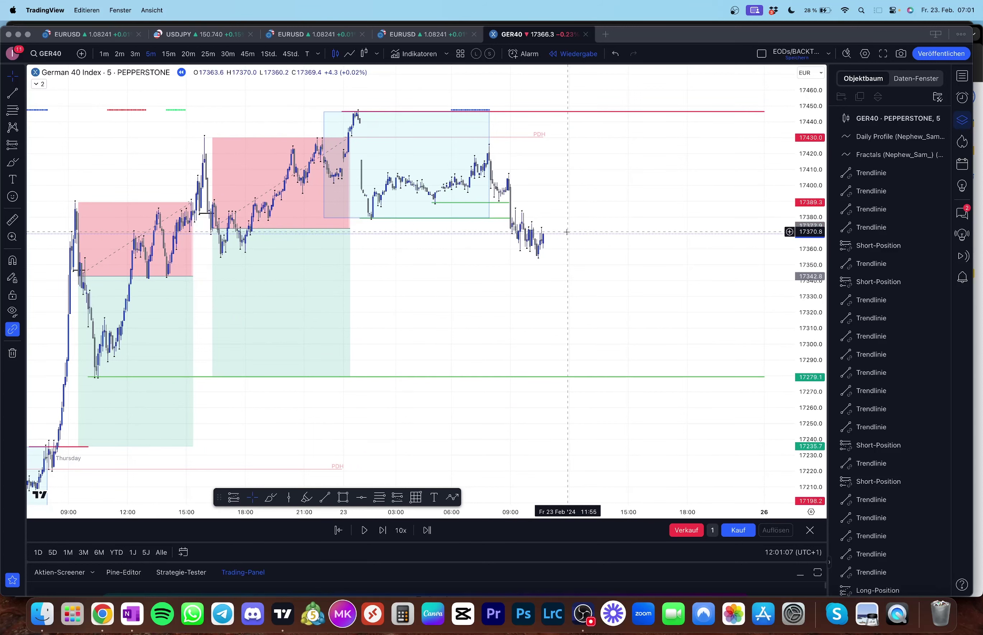
pyautogui.hotkey('shift', 'Right')
pyautogui.hotkey('shift', 'Right')
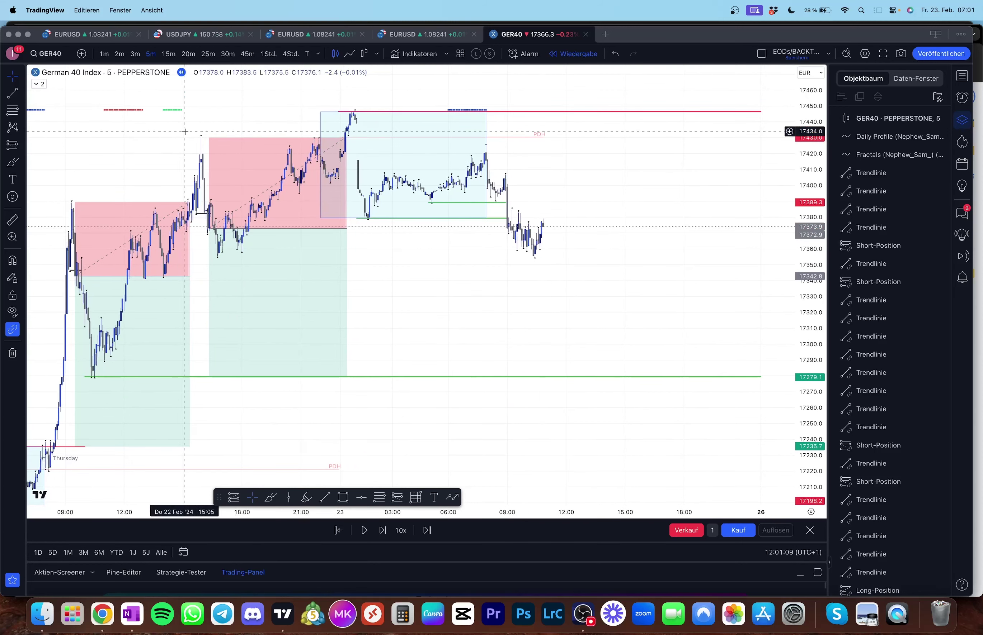
# Step: With magnet snapping on, anchor a new trend line on the latest candle near 17372
pyautogui.click(13, 93)
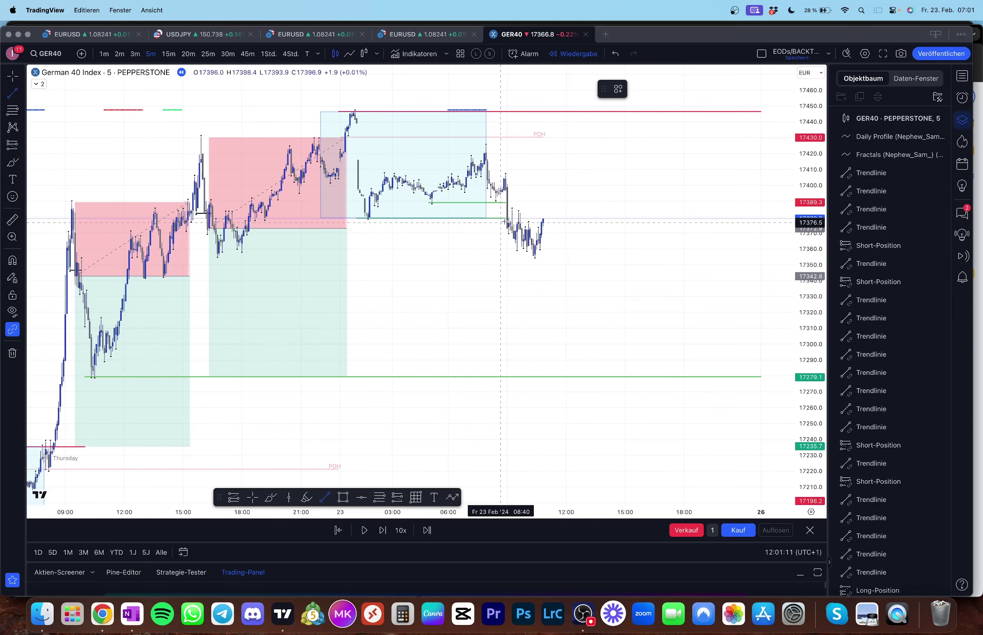
pyautogui.press('super')
pyautogui.doubleClick(538, 215)
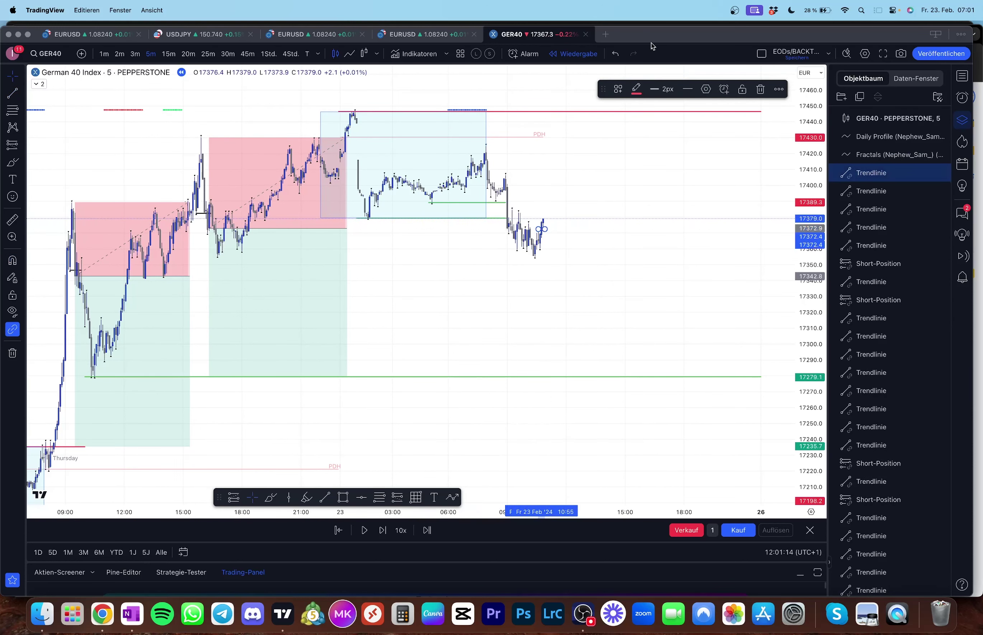
# Step: Make the new trend line black
pyautogui.click(635, 89)
pyautogui.click(737, 111)
pyautogui.click(701, 188)
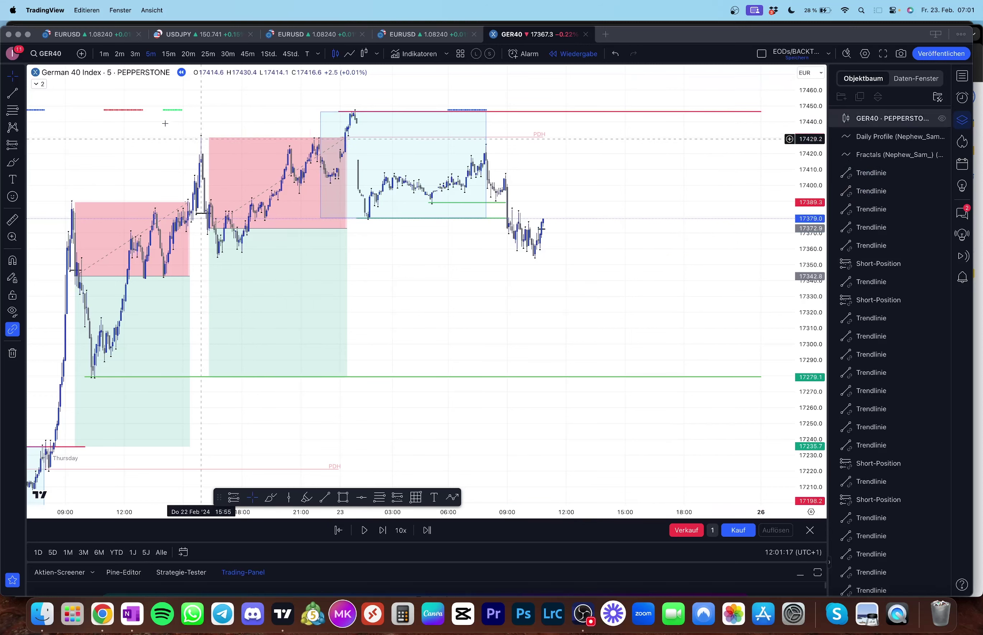
# Step: Place a long position near 17379 with stop 17354.5 and target 17446.3
pyautogui.click(21, 145)
pyautogui.click(54, 158)
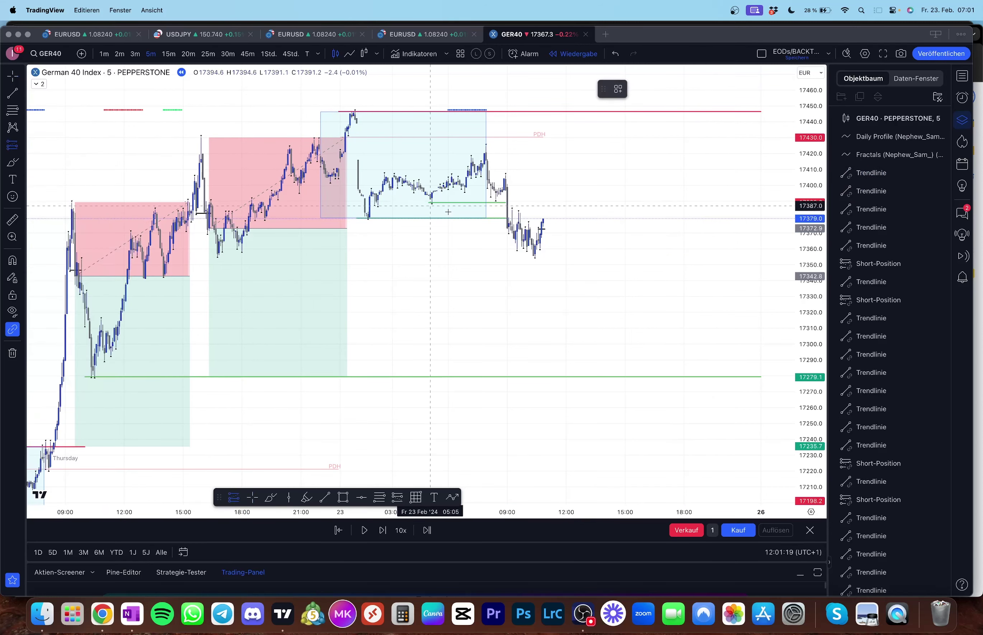
pyautogui.click(541, 230)
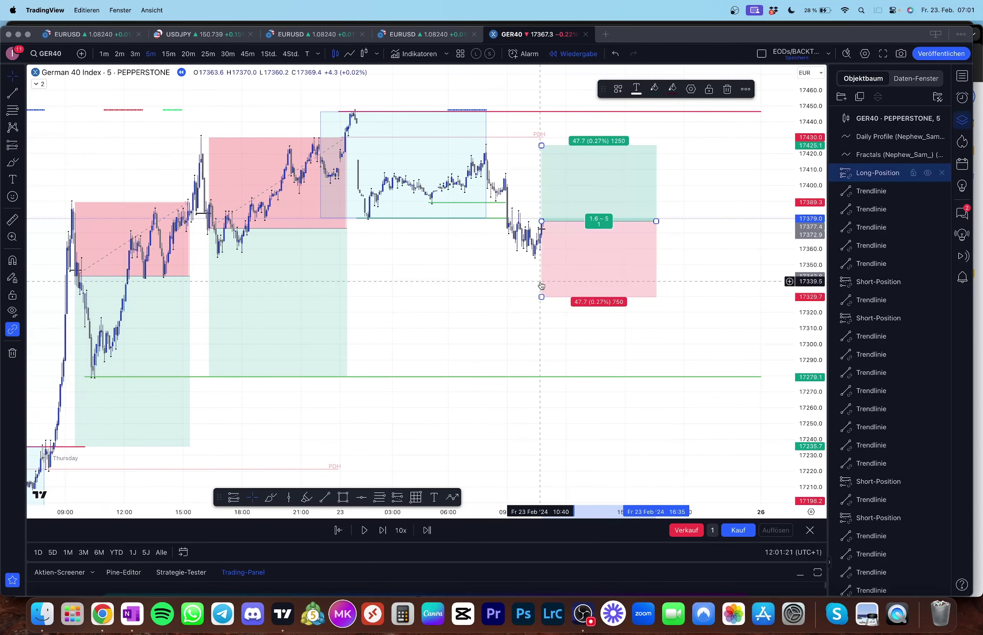
pyautogui.moveTo(541, 307); pyautogui.dragTo(545, 258)
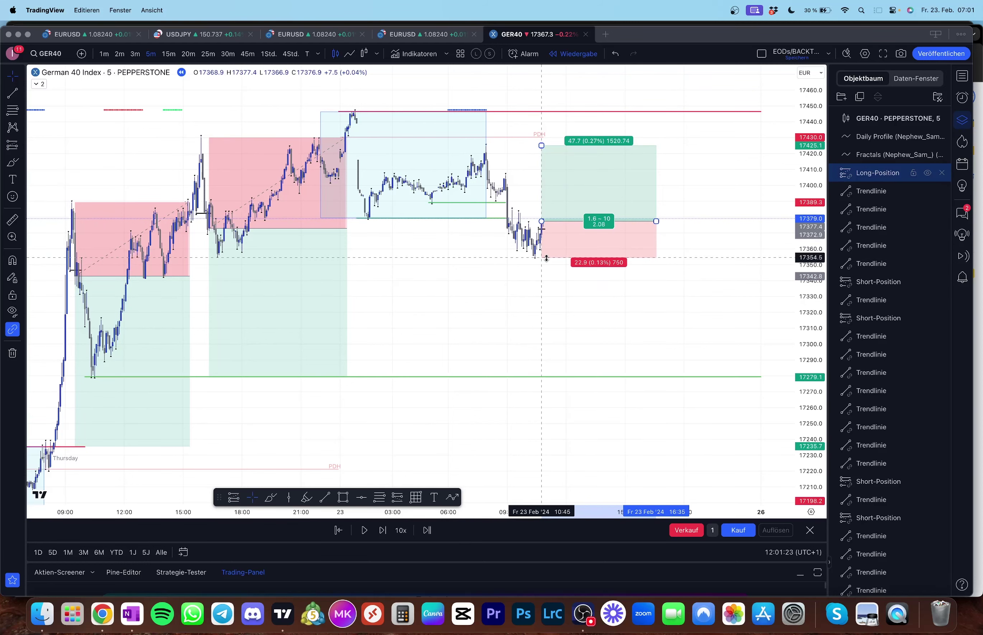
pyautogui.moveTo(487, 276); pyautogui.dragTo(495, 320)
pyautogui.moveTo(549, 189); pyautogui.dragTo(549, 156)
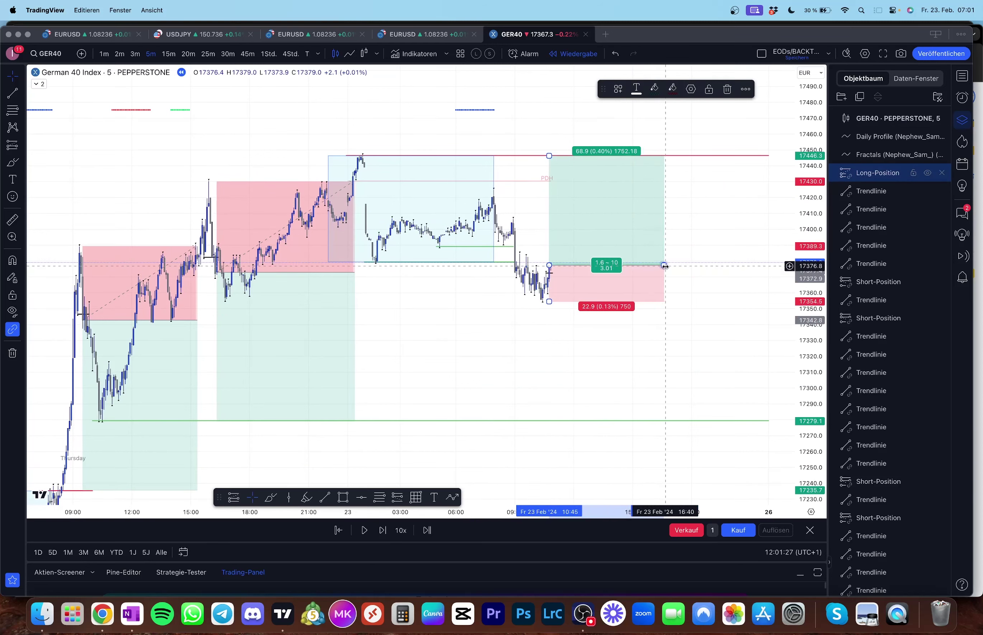
pyautogui.moveTo(664, 265); pyautogui.dragTo(604, 257)
pyautogui.click(636, 265)
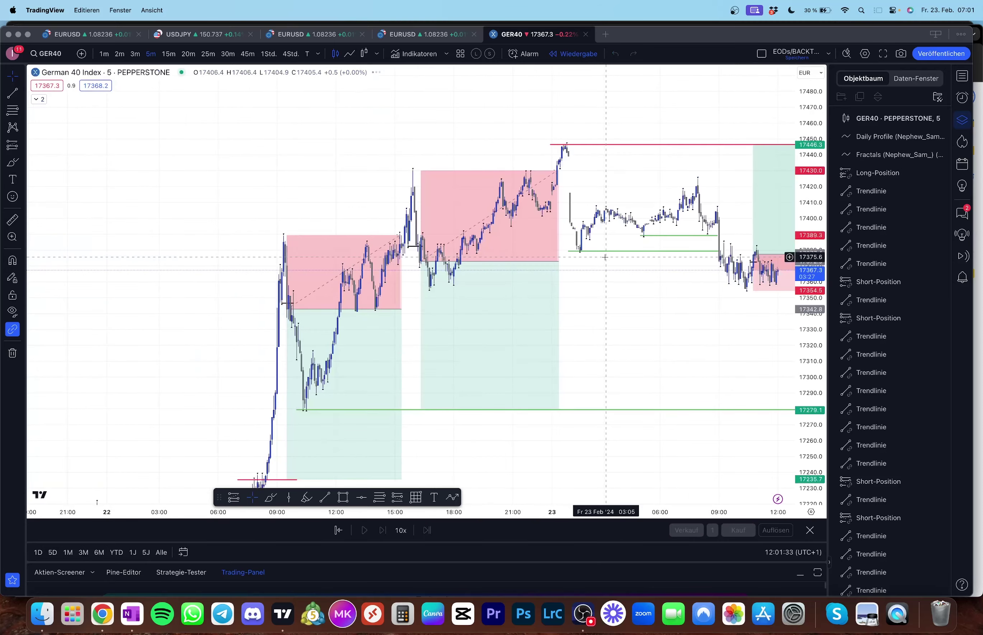
# Step: Pan back to review the earlier short position's stats
pyautogui.moveTo(650, 318); pyautogui.dragTo(506, 312)
pyautogui.moveTo(571, 331); pyautogui.dragTo(531, 331)
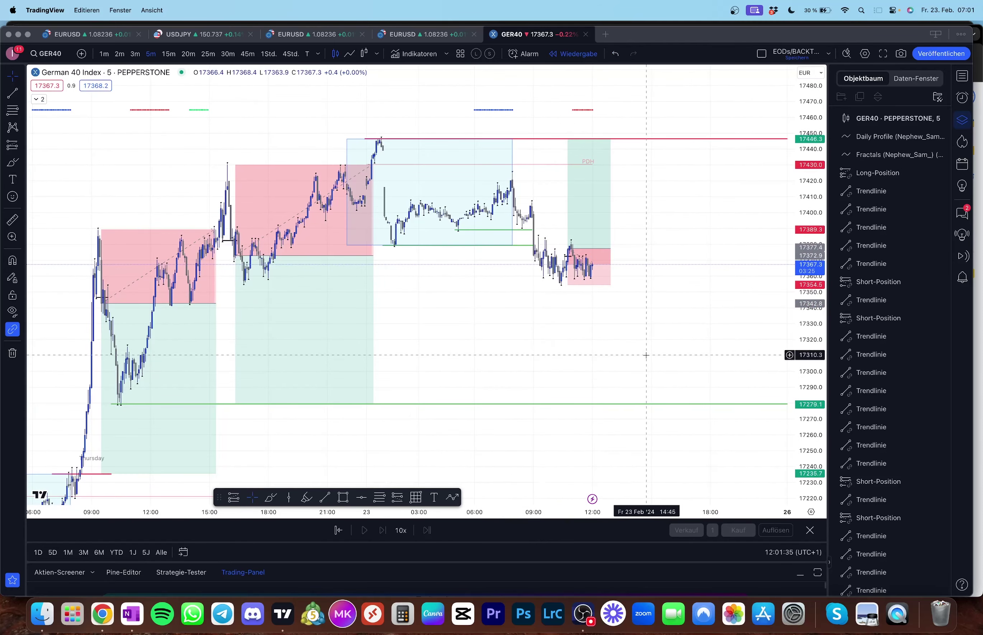
pyautogui.moveTo(698, 353); pyautogui.dragTo(572, 340)
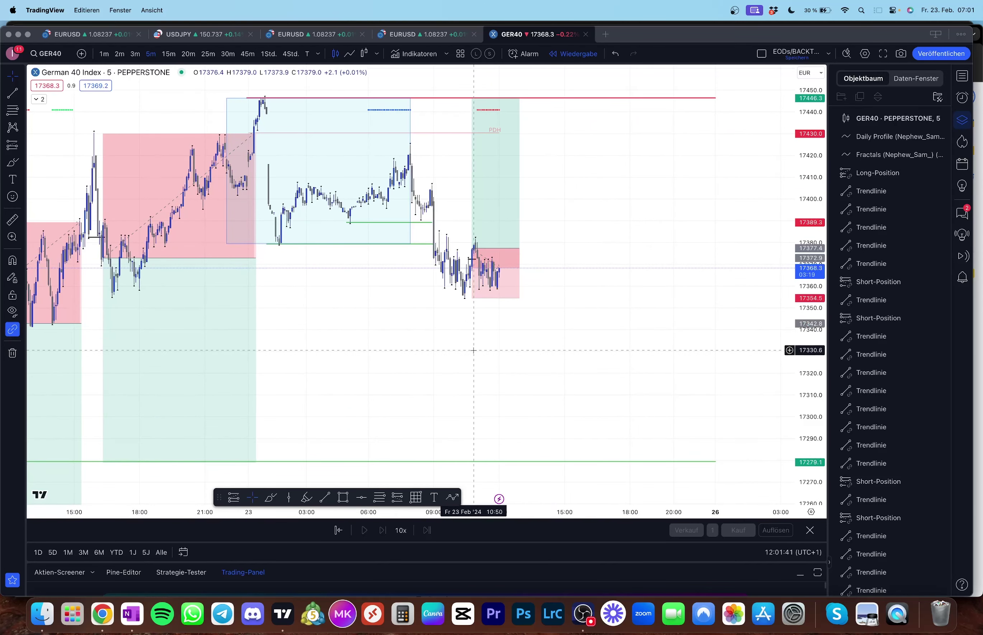
pyautogui.click(120, 363)
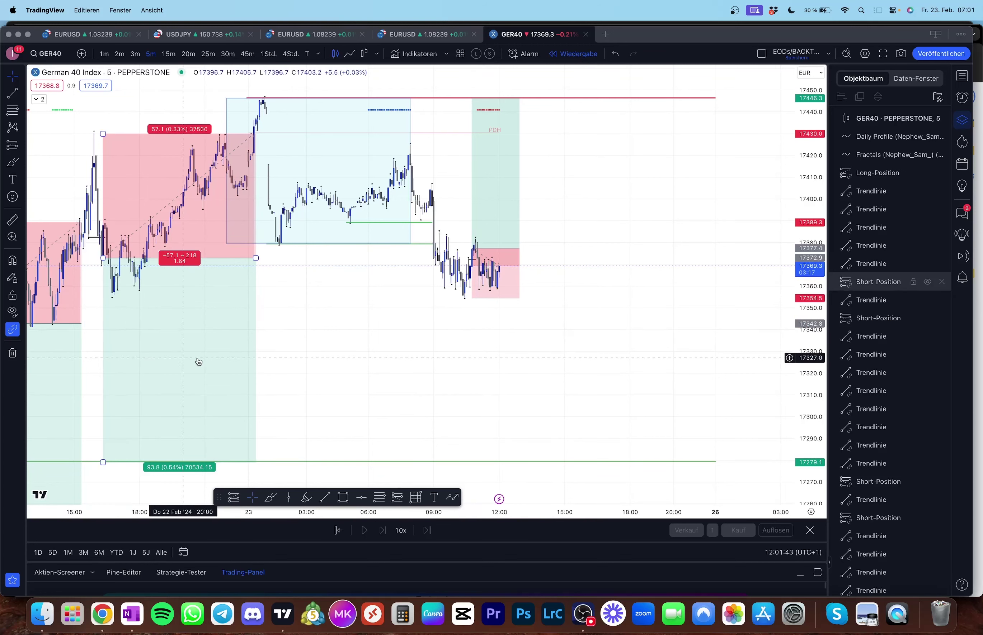
pyautogui.press('Escape')
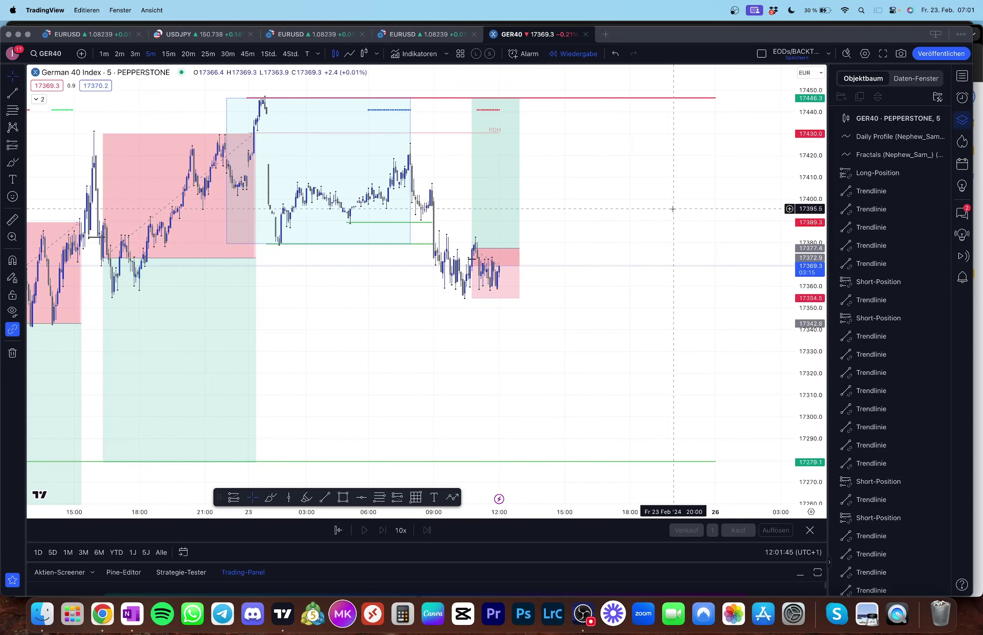
pyautogui.click(168, 305)
pyautogui.press('Escape')
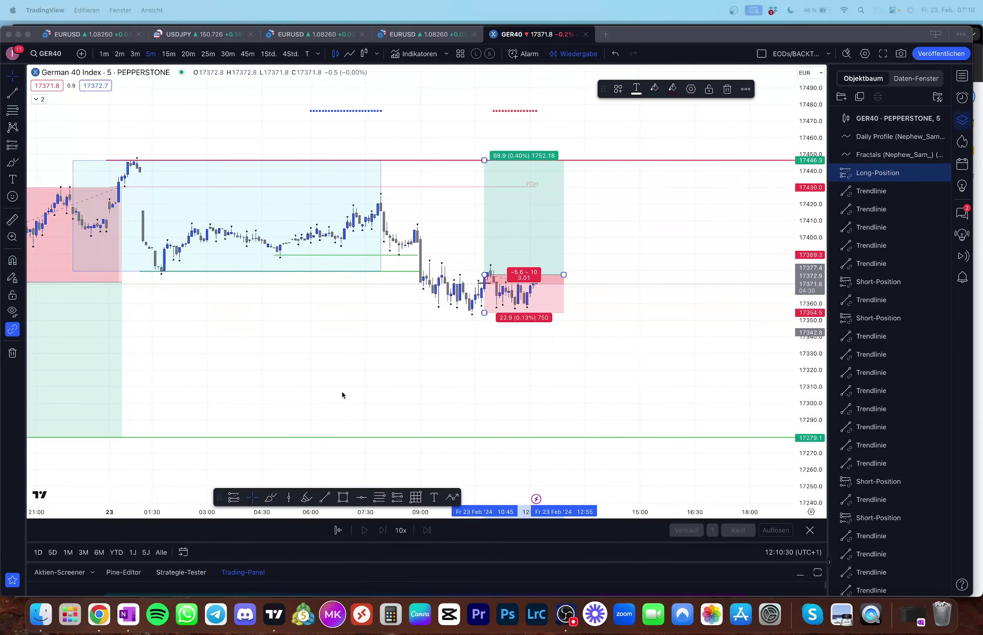
# Step: Return the chart view to the latest candles and switch to the Google Sheets journal
pyautogui.scroll(-5, 336, 384)
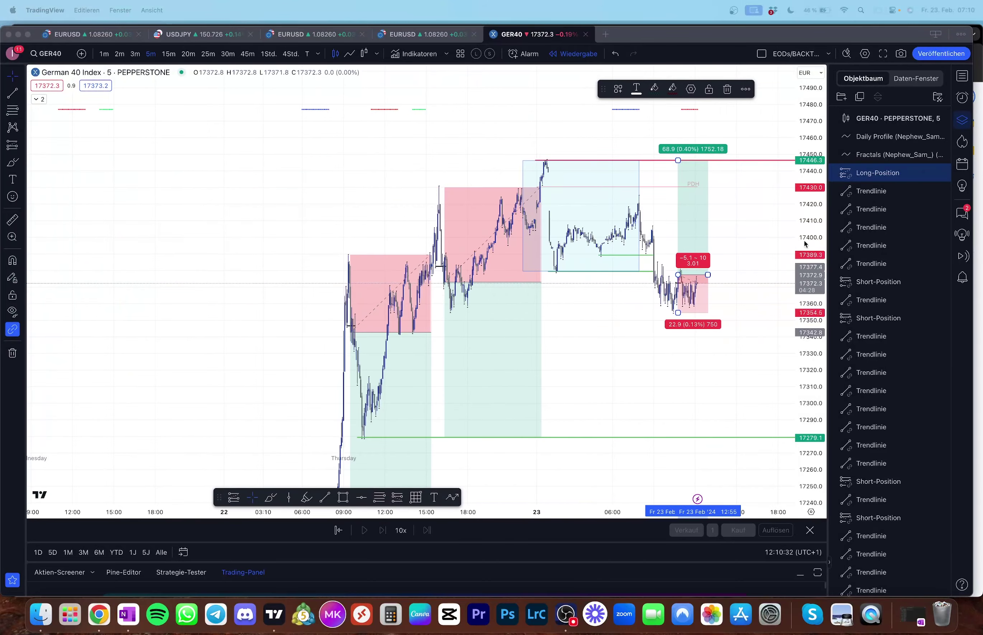
pyautogui.hscroll(-10, 502, 346)
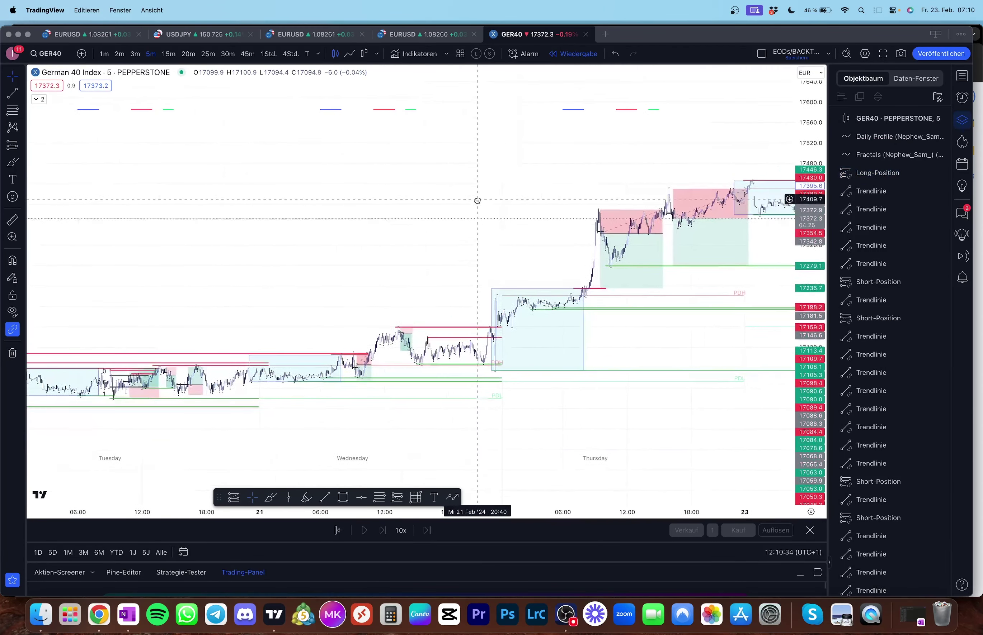
pyautogui.moveTo(477, 201); pyautogui.dragTo(632, 165)
pyautogui.hscroll(10, 632, 165)
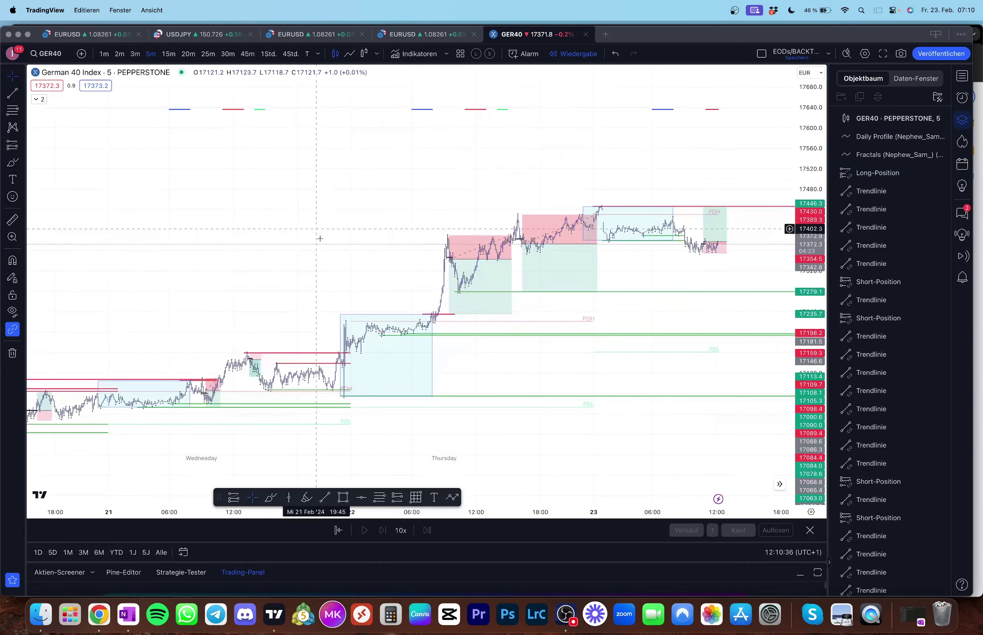
pyautogui.moveTo(809, 350); pyautogui.dragTo(808, 86)
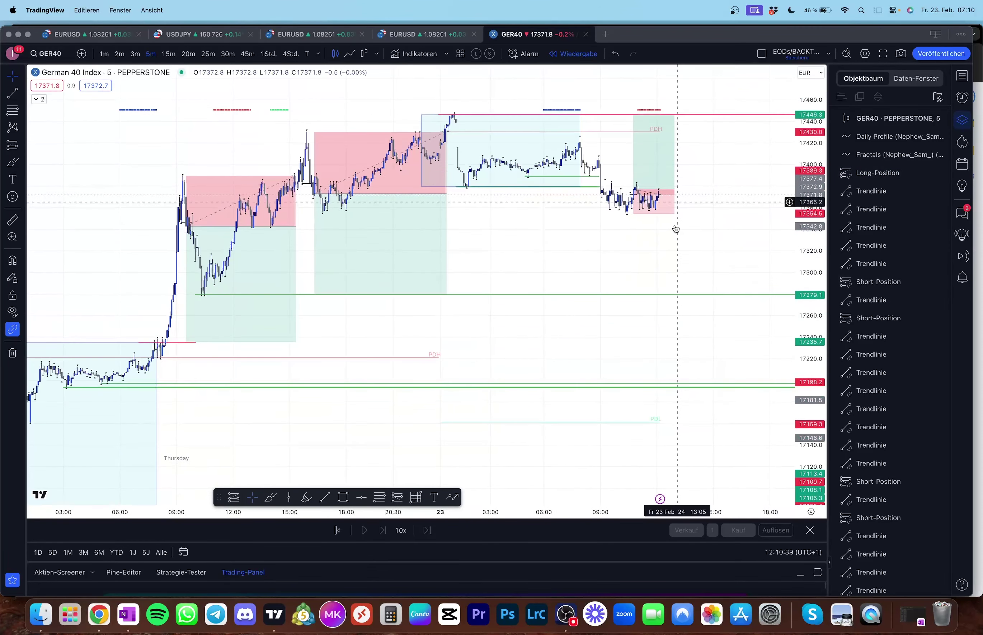
pyautogui.moveTo(674, 246); pyautogui.dragTo(631, 285)
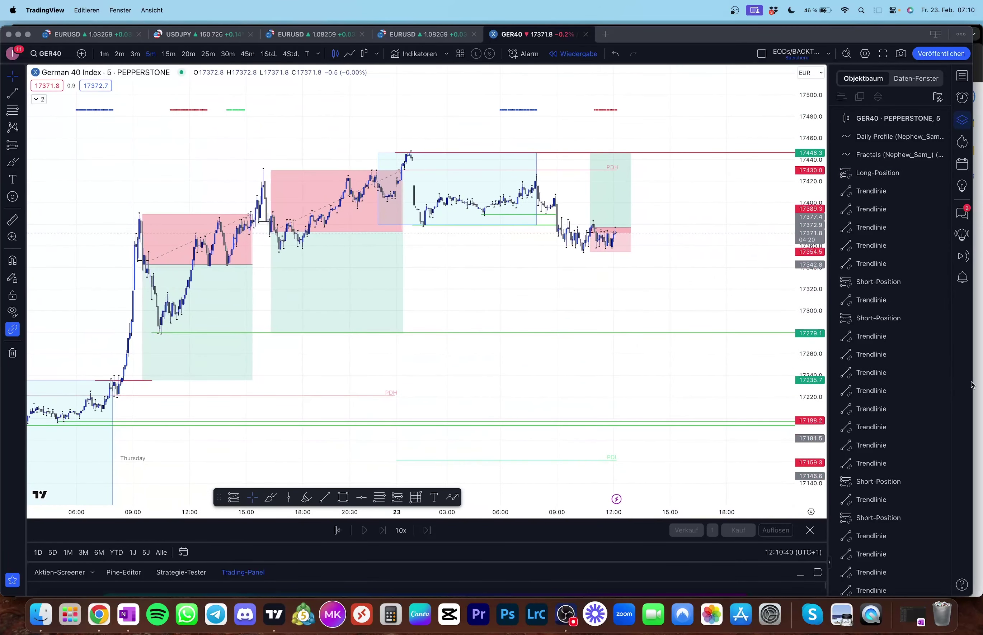
pyautogui.press('super+Tab')
pyautogui.click(211, 335)
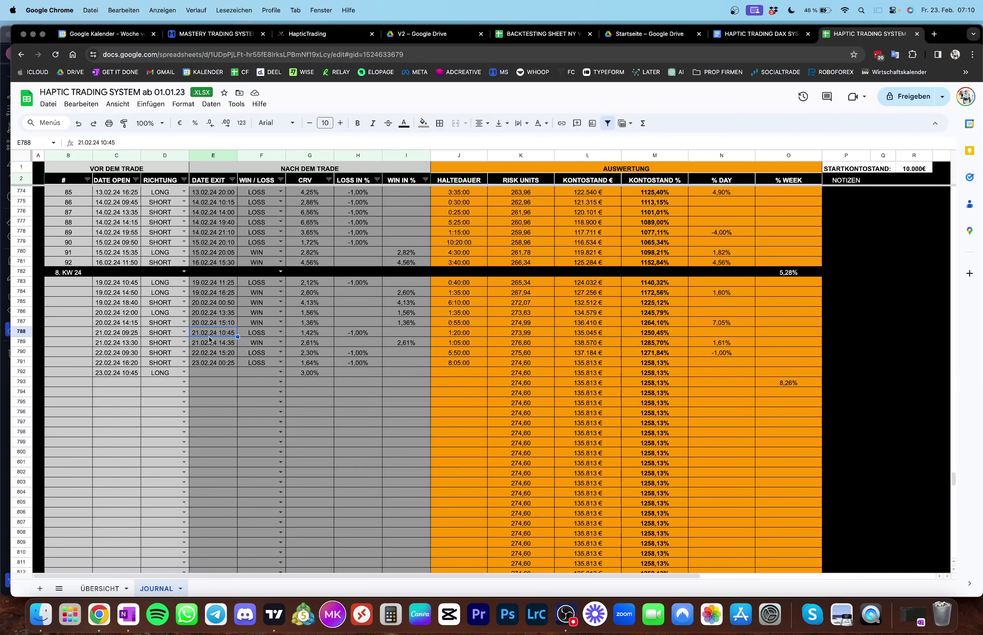
pyautogui.scroll(1, 211, 342)
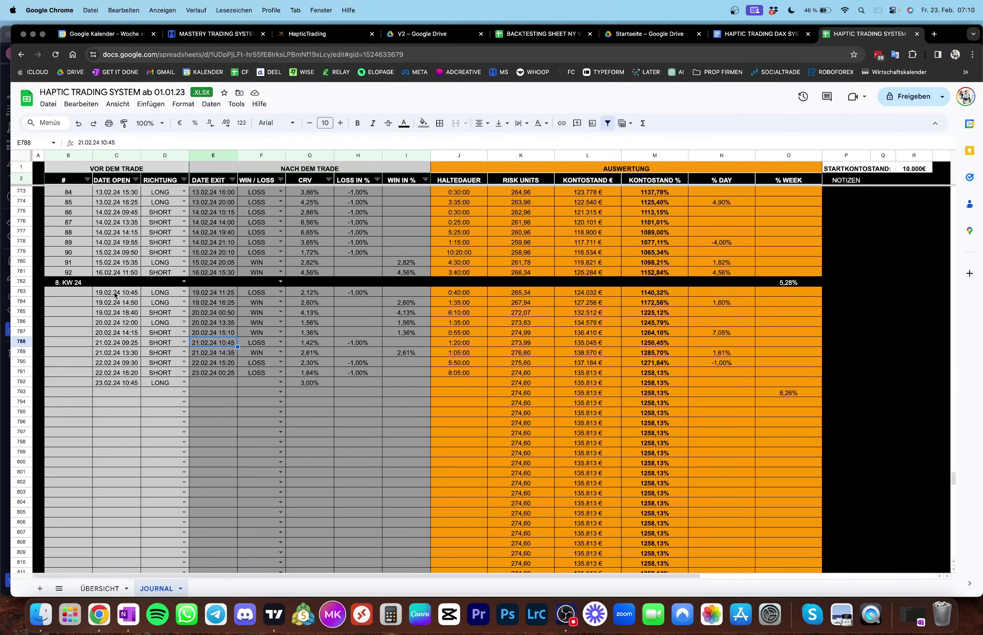
pyautogui.moveTo(117, 294); pyautogui.dragTo(390, 375)
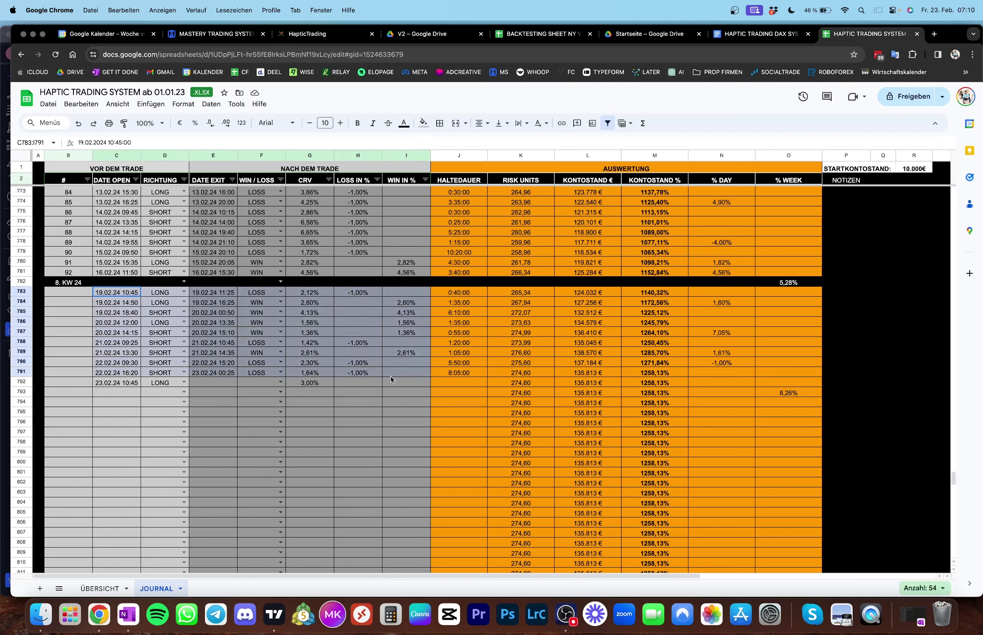
pyautogui.click(789, 394)
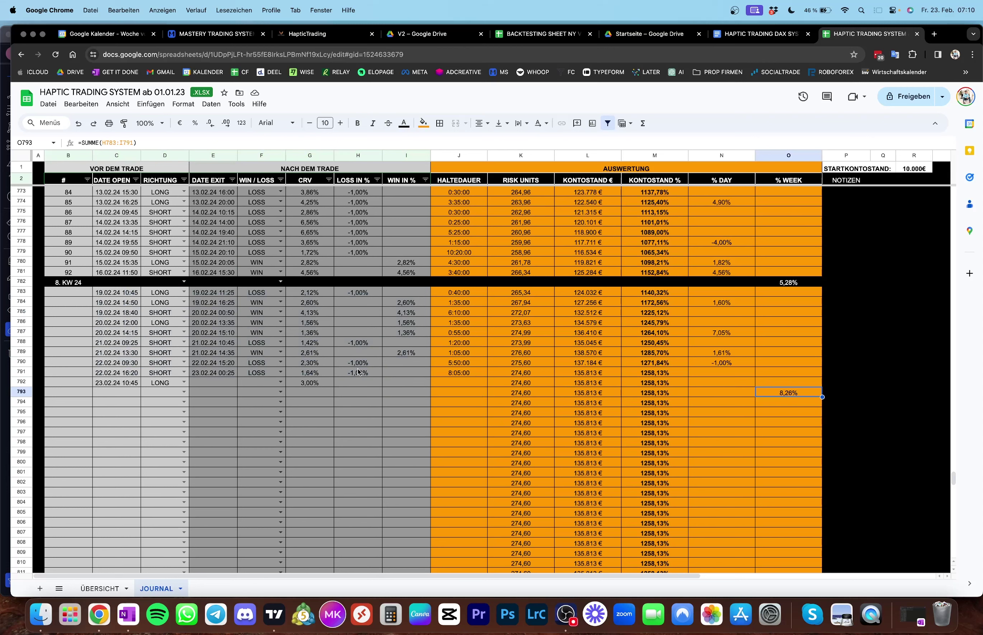
pyautogui.click(718, 366)
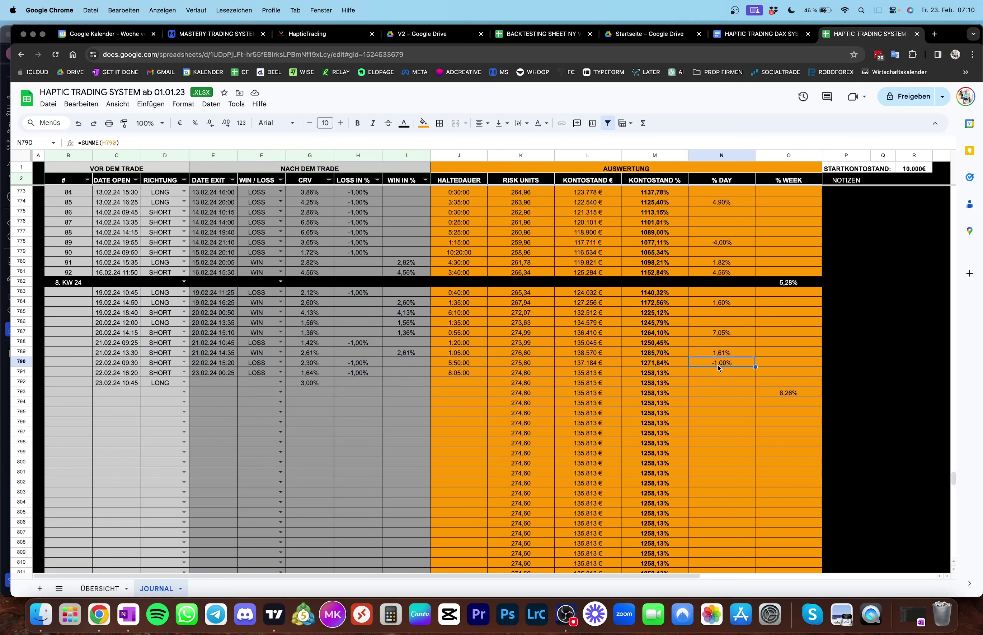
pyautogui.click(735, 305)
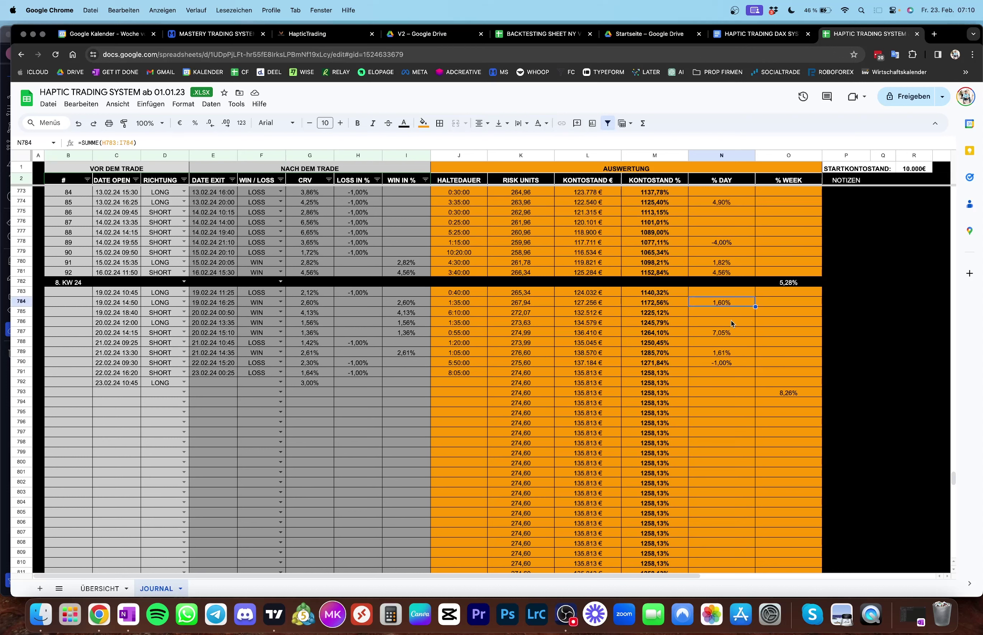
pyautogui.click(730, 334)
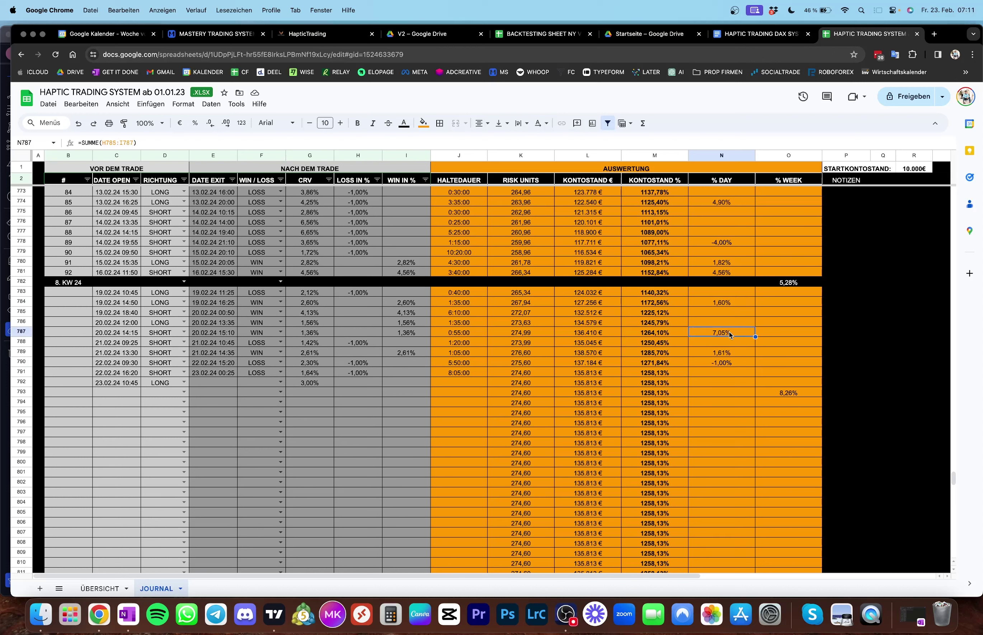
pyautogui.click(730, 354)
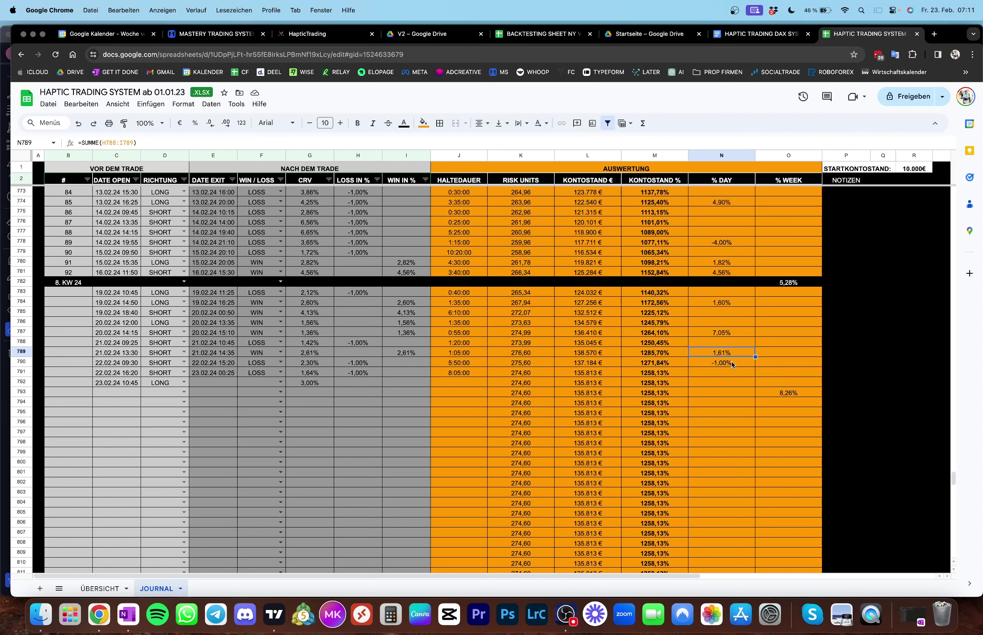
pyautogui.click(732, 365)
pyautogui.click(774, 394)
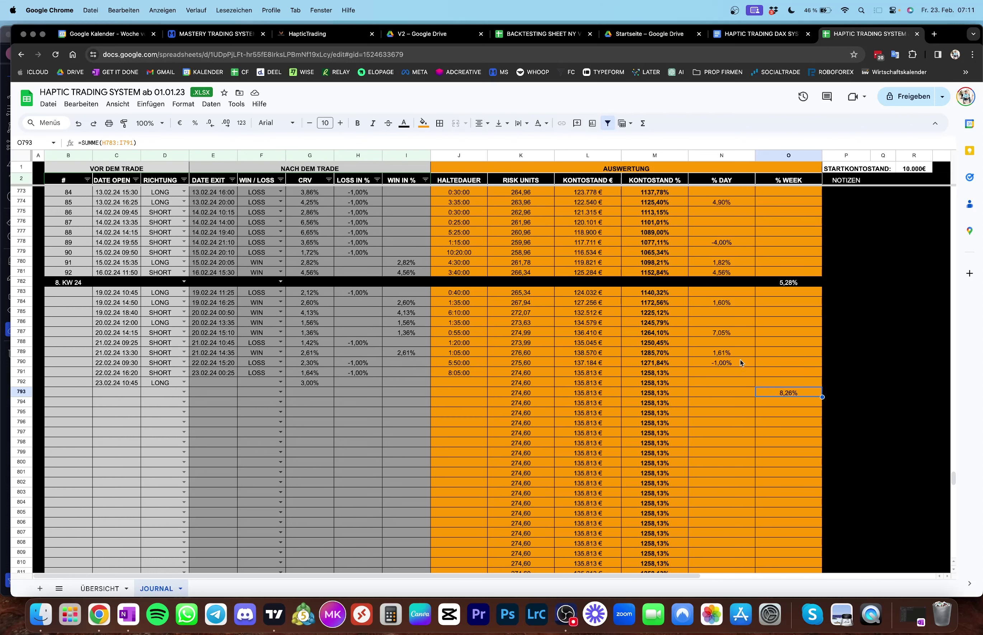
# Step: Select daily results N784–N789 to view their sum
pyautogui.moveTo(737, 355); pyautogui.dragTo(729, 306)
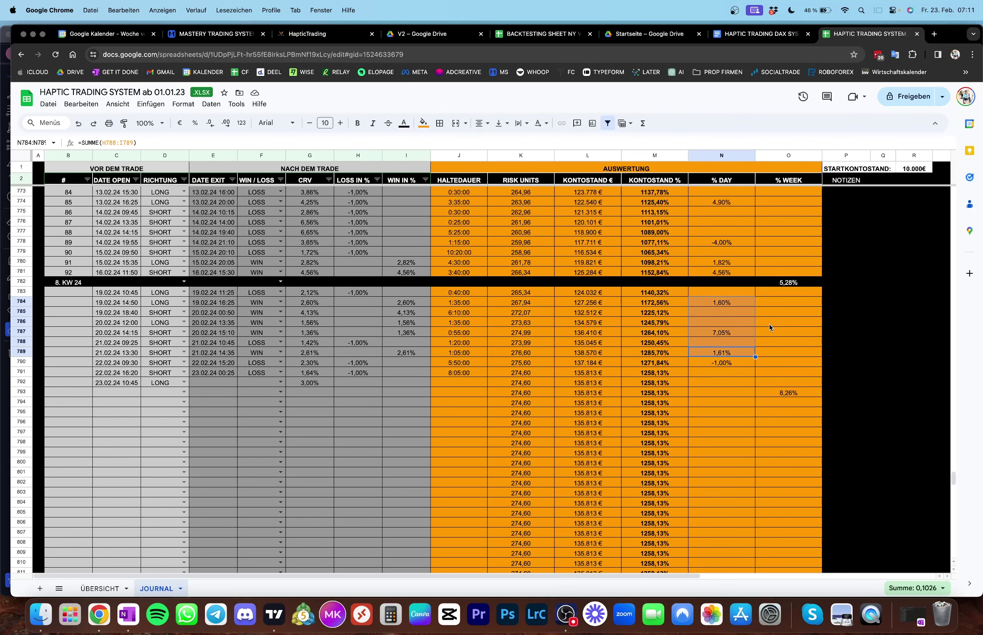
pyautogui.scroll(2, 784, 336)
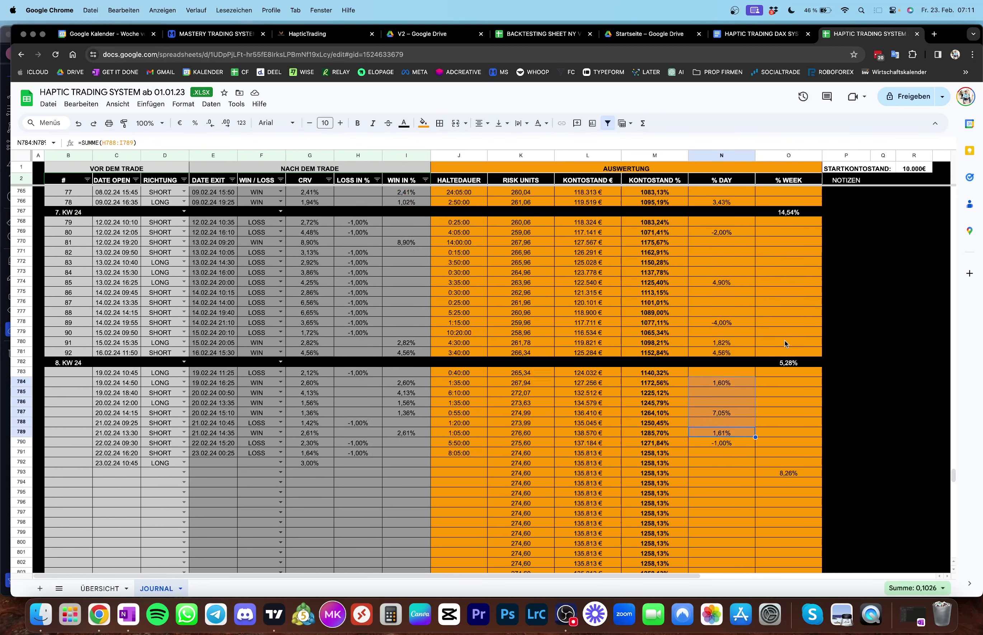
pyautogui.scroll(-3, 785, 344)
pyautogui.scroll(2, 772, 344)
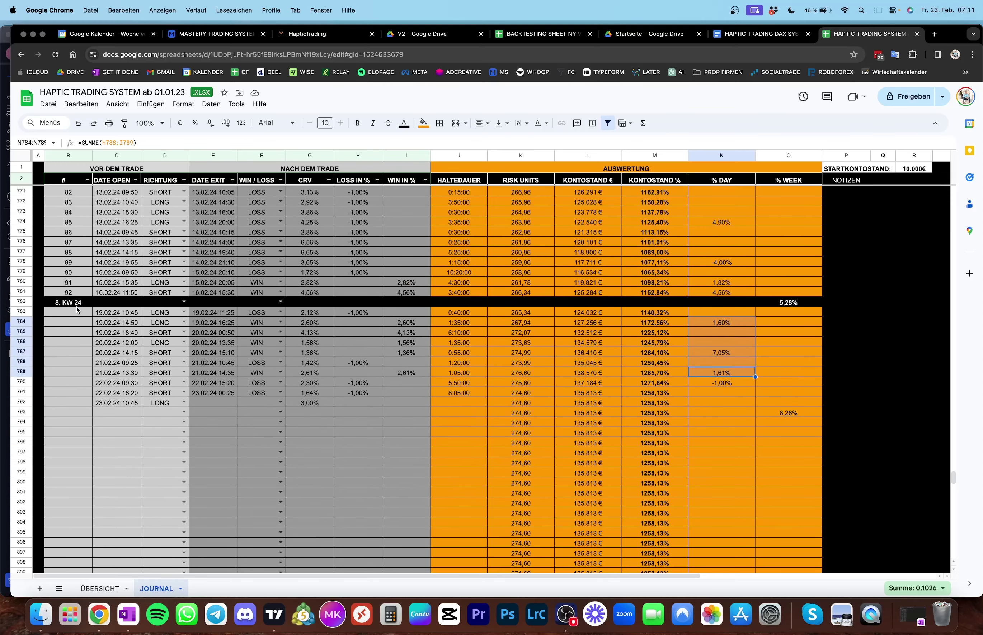
# Step: Enter 93 and 94 in B783:B784 and fill the trade numbering down to row 793
pyautogui.click(89, 316)
pyautogui.write('93')
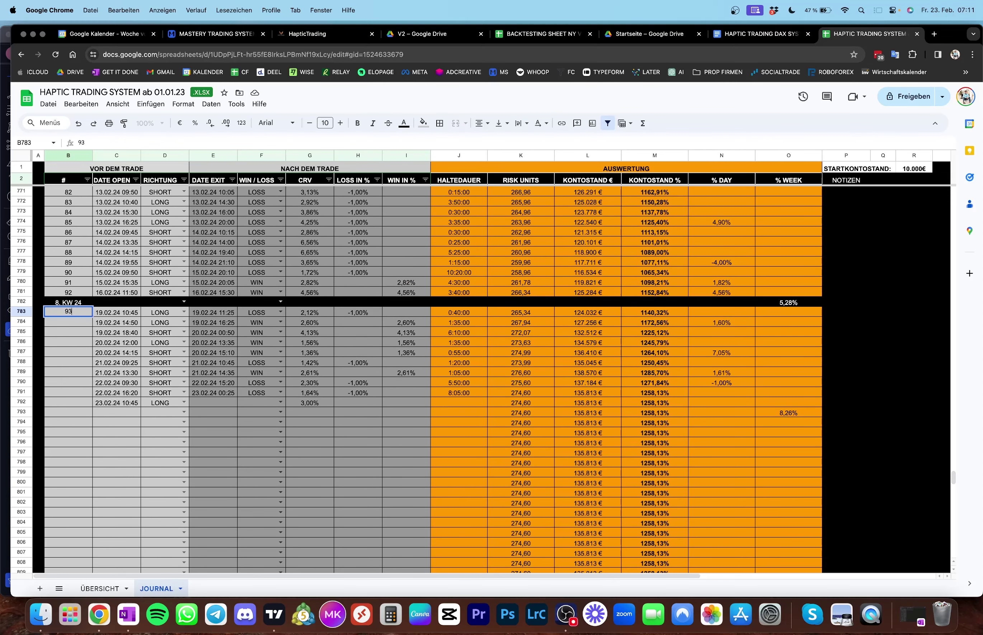
pyautogui.press('Return')
pyautogui.write('9')
pyautogui.press('Return')
pyautogui.press('Up')
pyautogui.press('Up')
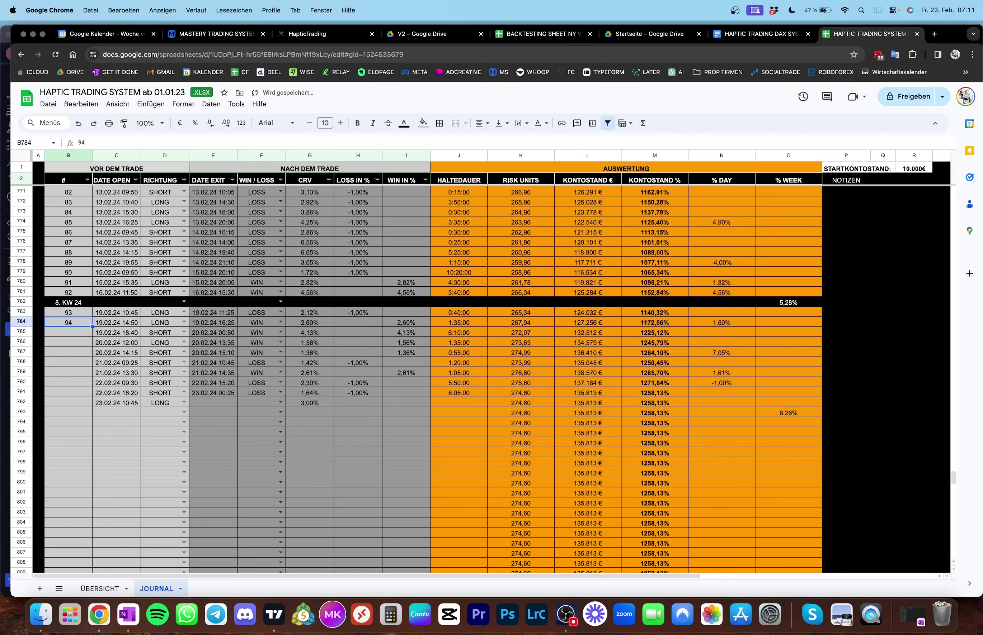
pyautogui.hotkey('shift', 'Down')
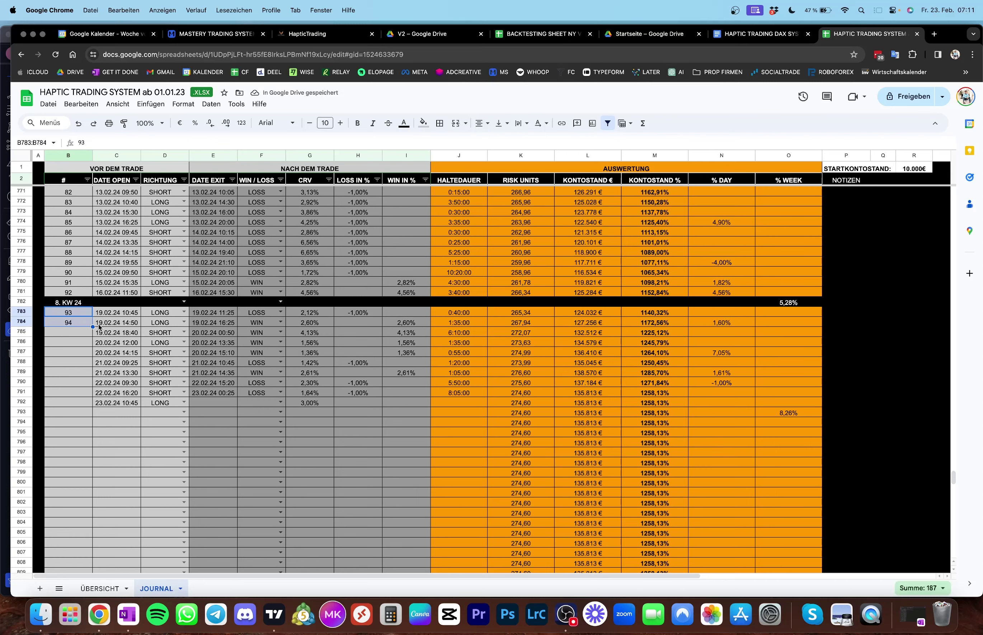
pyautogui.moveTo(95, 348); pyautogui.dragTo(95, 414)
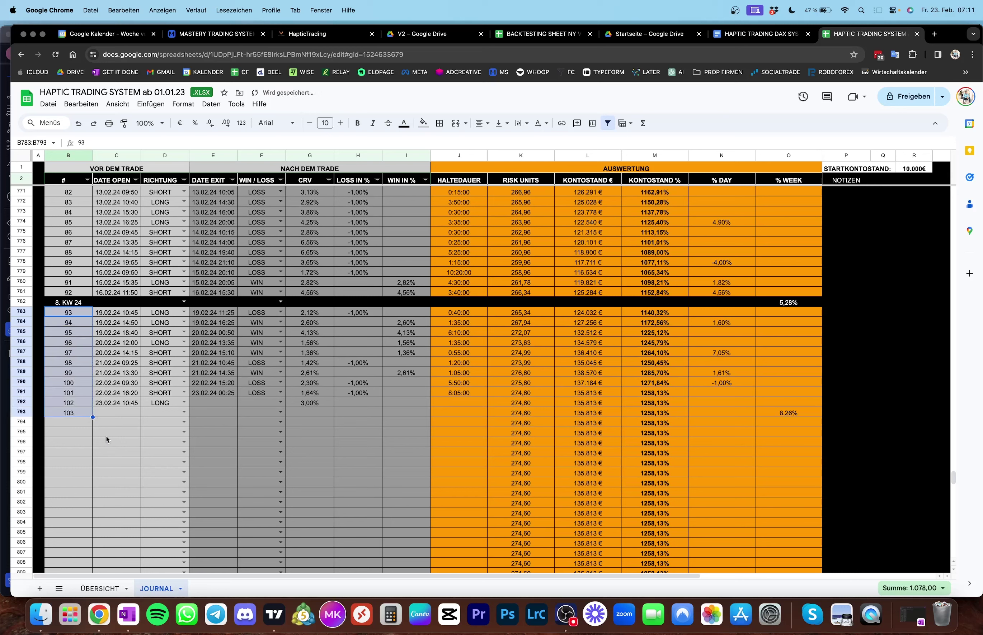
pyautogui.click(106, 434)
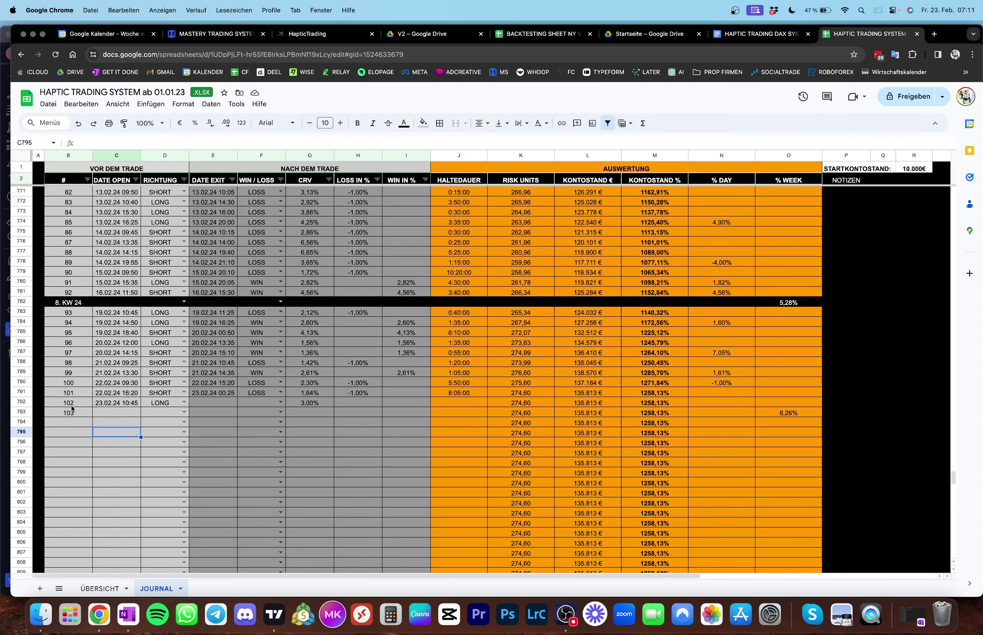
# Step: Review trade 102's row, including its exit date and 3,00% CRV cells
pyautogui.moveTo(117, 403); pyautogui.dragTo(406, 402)
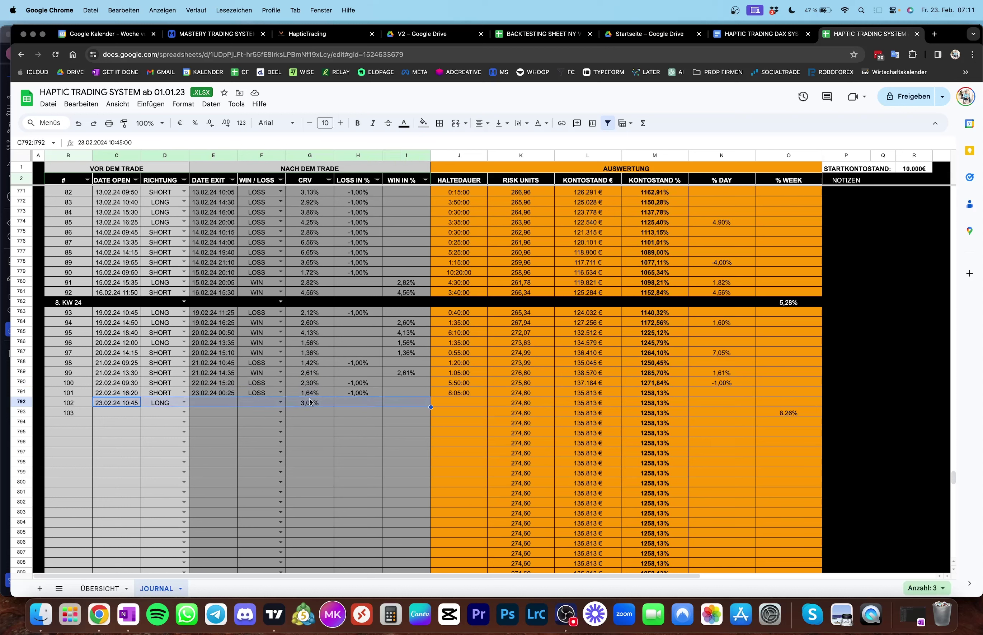
pyautogui.click(197, 406)
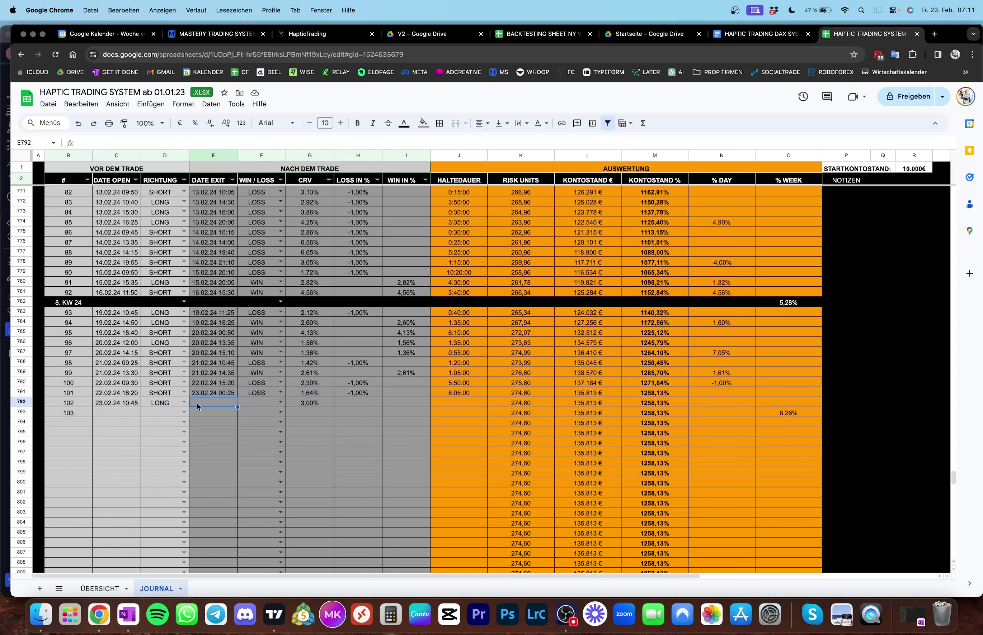
pyautogui.click(311, 405)
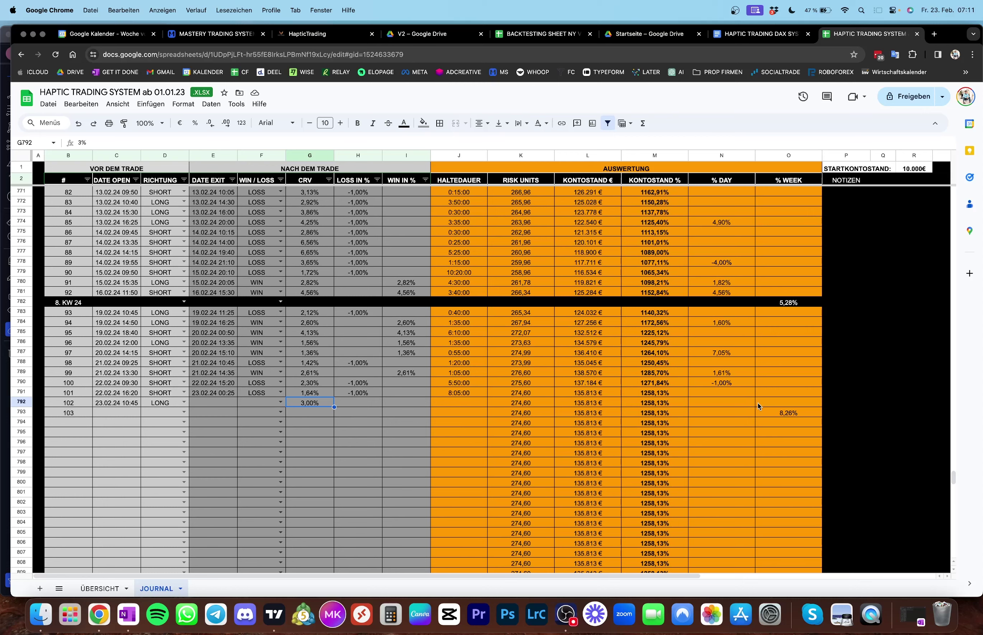
# Step: Check the % WEEK totals of 14,54% for week 7 and 8,26%
pyautogui.scroll(3, 762, 406)
pyautogui.click(803, 244)
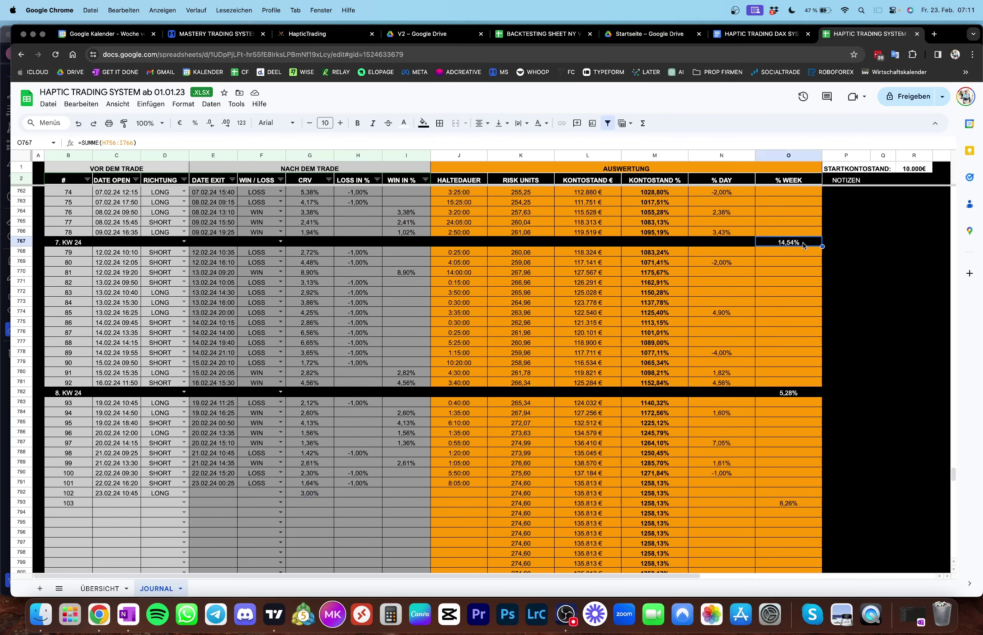
pyautogui.scroll(-1, 766, 302)
pyautogui.scroll(7, 762, 299)
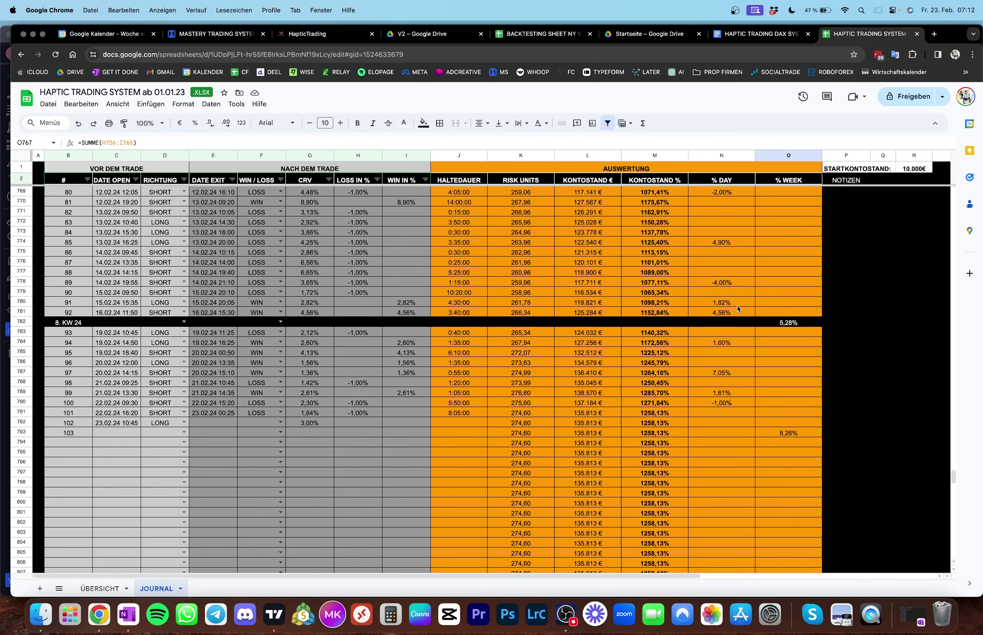
pyautogui.scroll(-4, 760, 345)
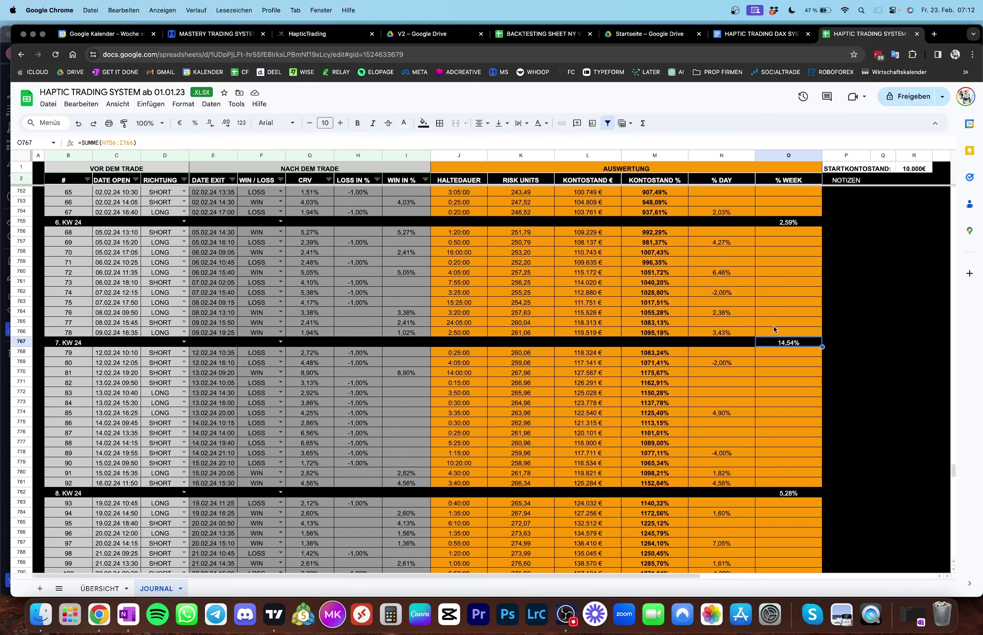
pyautogui.scroll(-4, 764, 338)
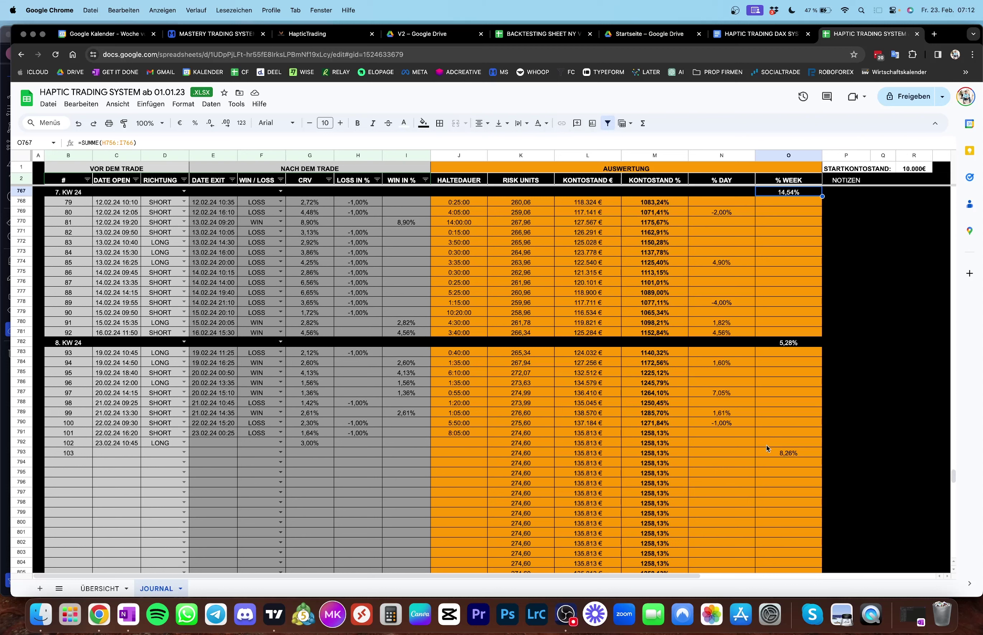
pyautogui.click(780, 455)
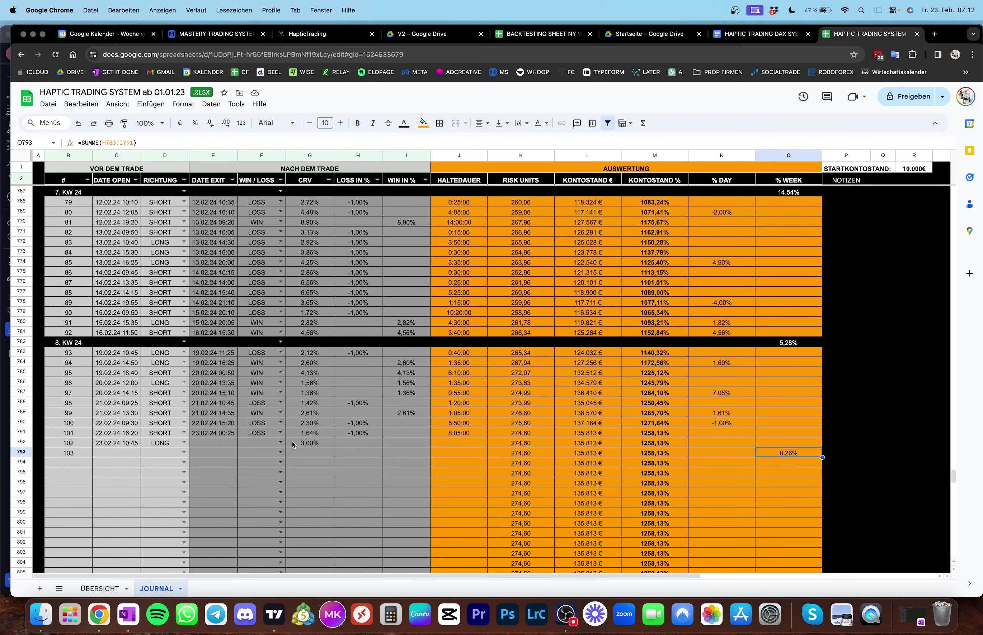
# Step: Glance at ÜBERSICHT, recheck weekly totals 5,28%, 14,54% and 8,26%, then return to TradingView
pyautogui.click(99, 589)
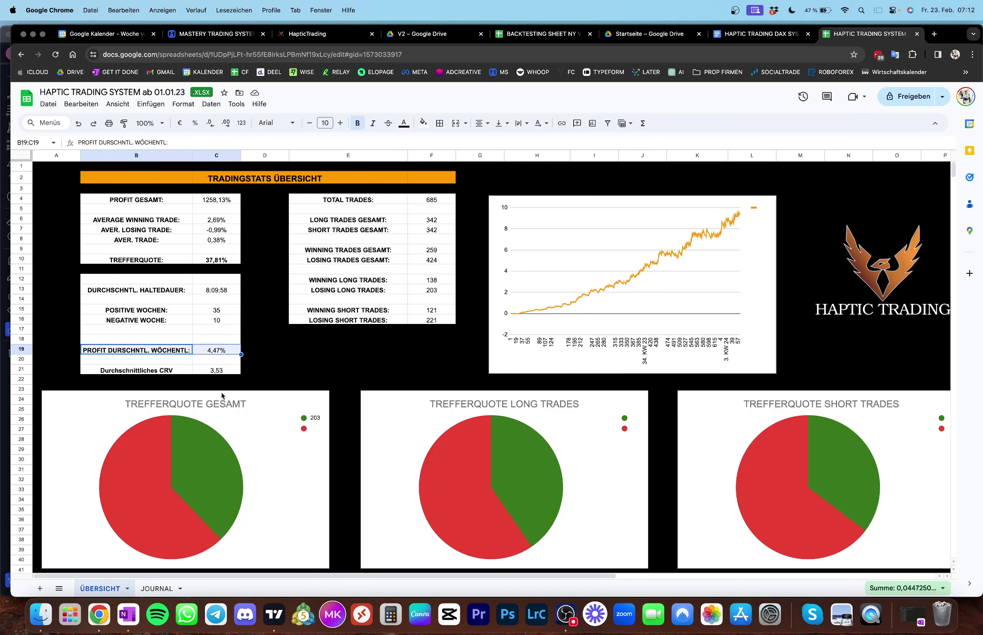
pyautogui.click(144, 589)
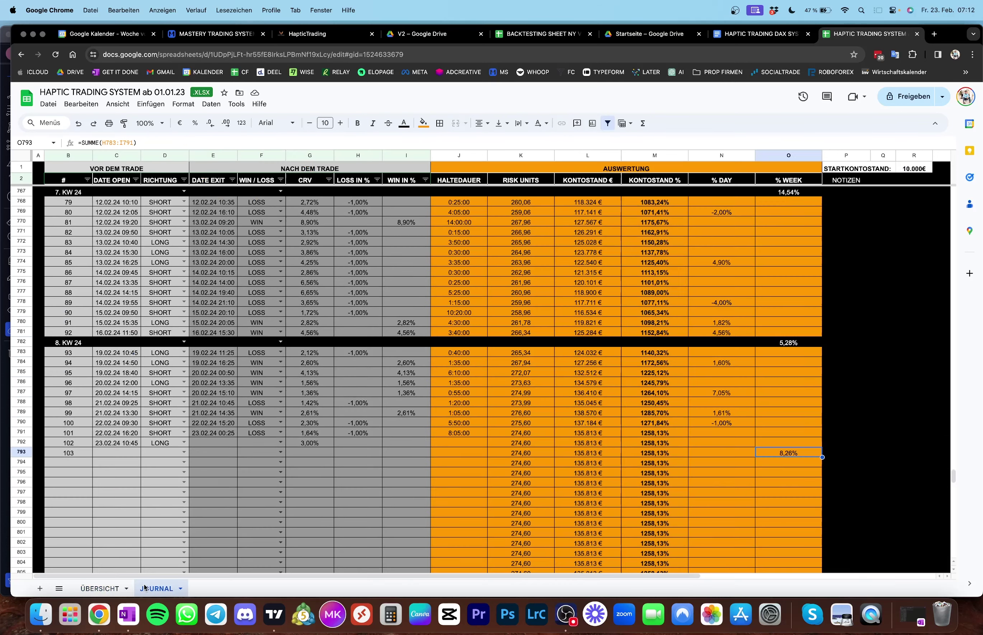
pyautogui.click(800, 339)
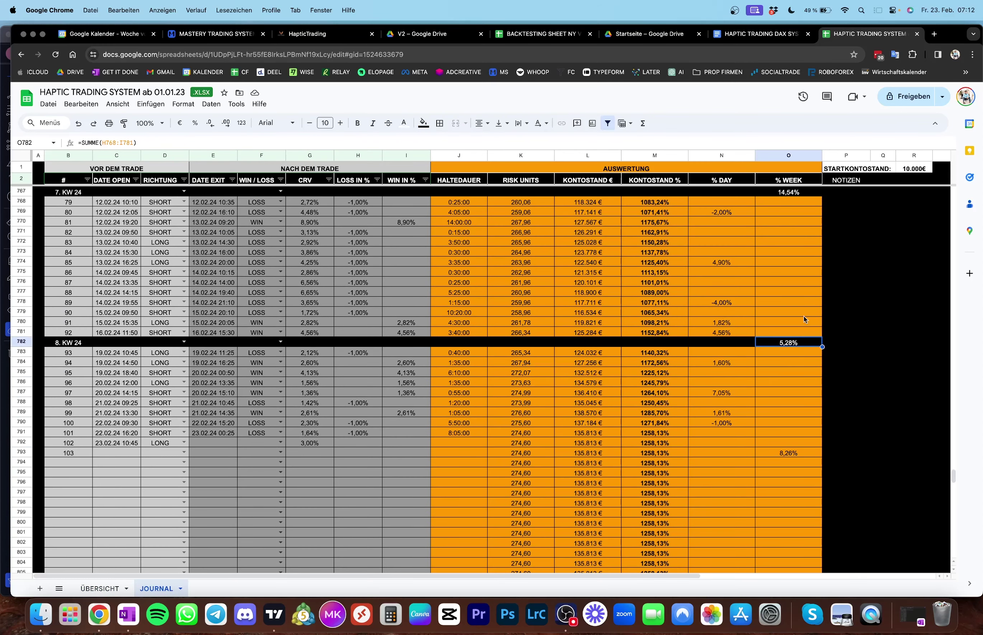
pyautogui.click(805, 192)
pyautogui.scroll(5, 796, 239)
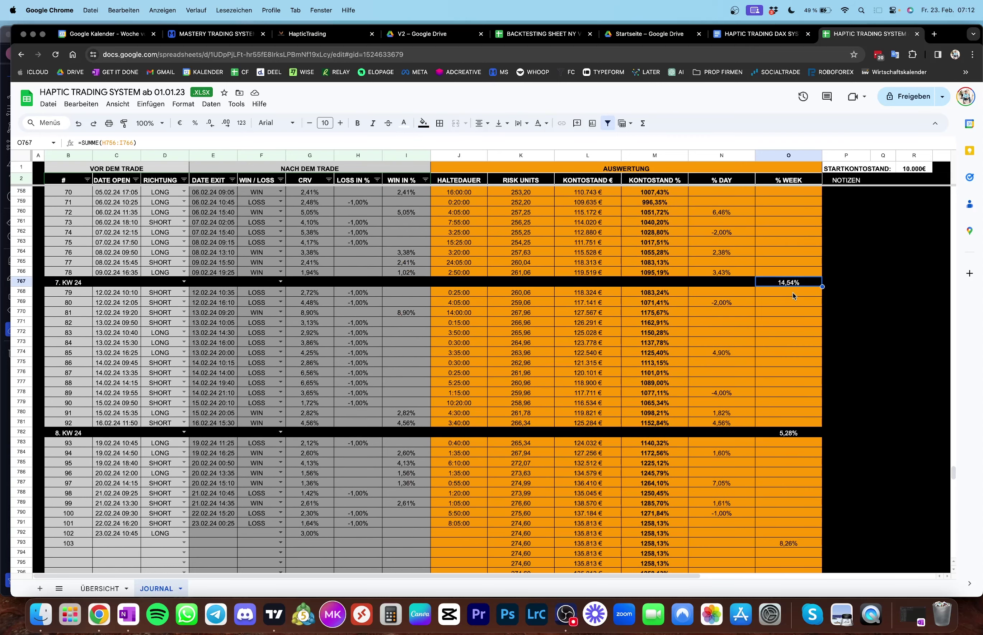
pyautogui.scroll(-3, 792, 292)
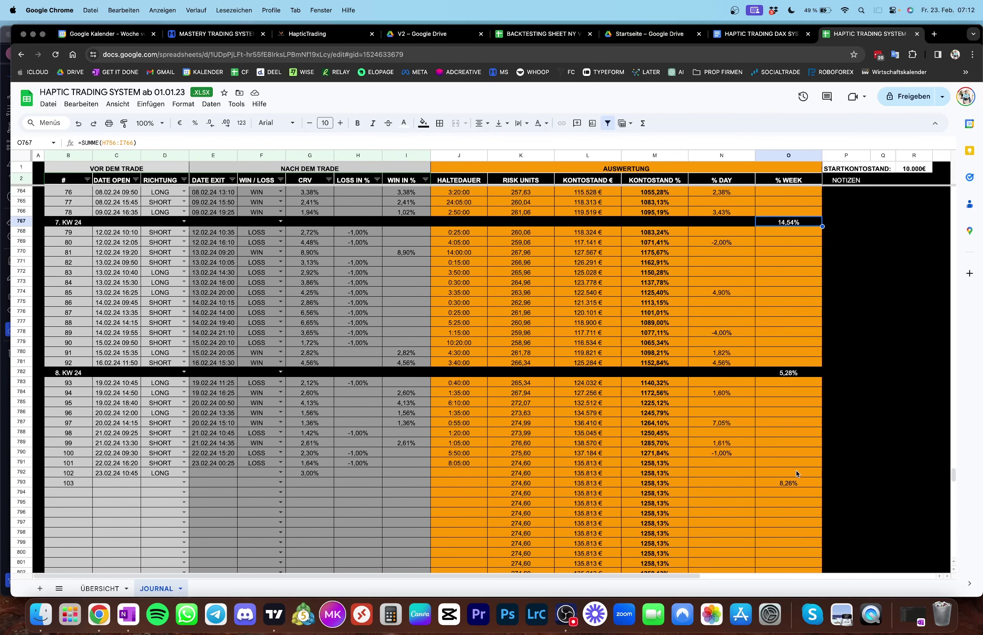
pyautogui.click(794, 484)
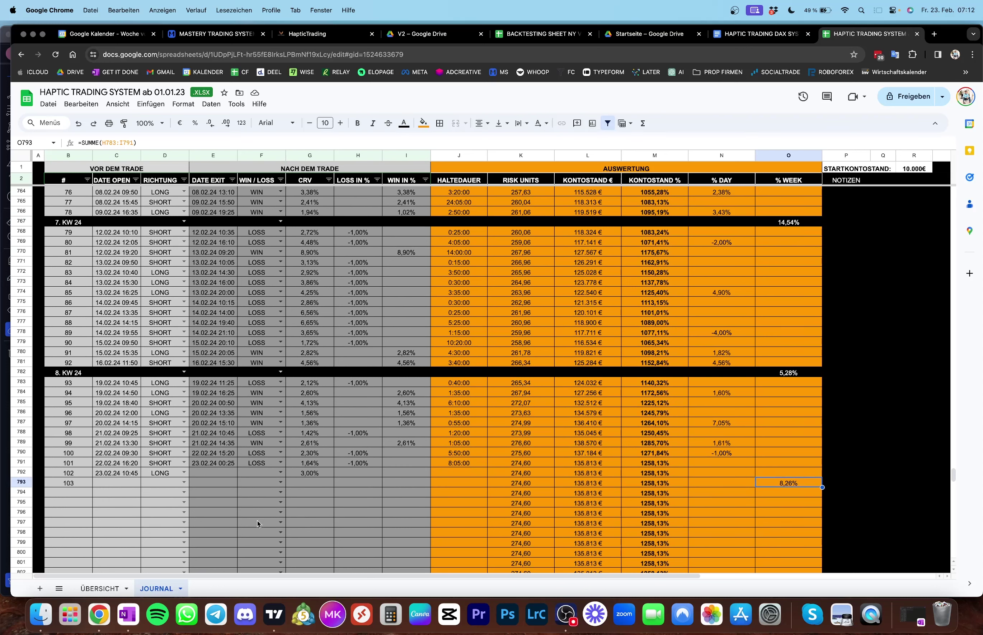
pyautogui.click(273, 614)
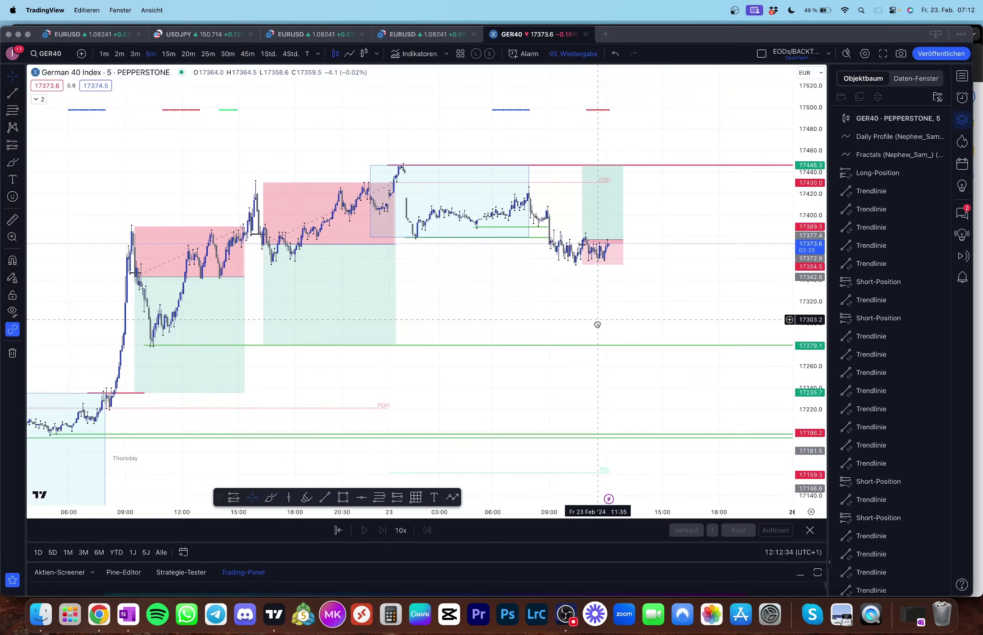
pyautogui.moveTo(597, 325); pyautogui.dragTo(589, 338)
pyautogui.moveTo(806, 364); pyautogui.dragTo(829, 131)
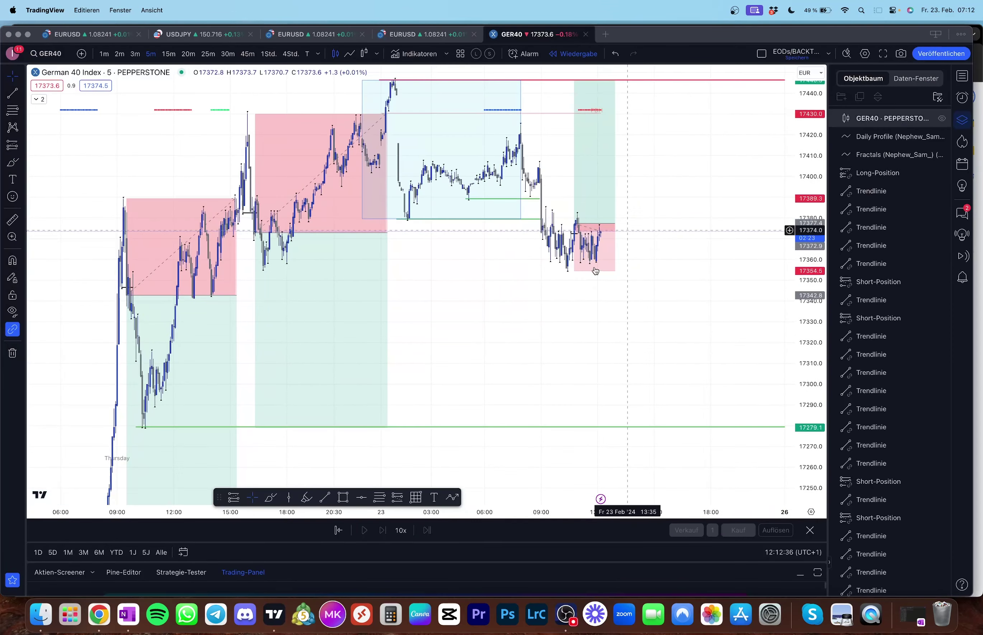
pyautogui.scroll(2, 595, 271)
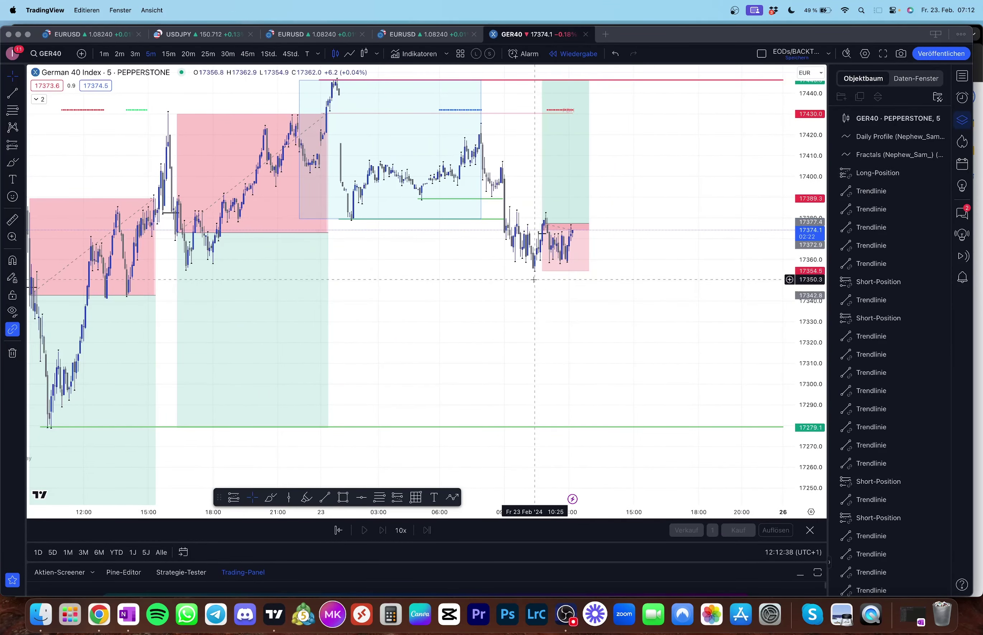
pyautogui.click(549, 231)
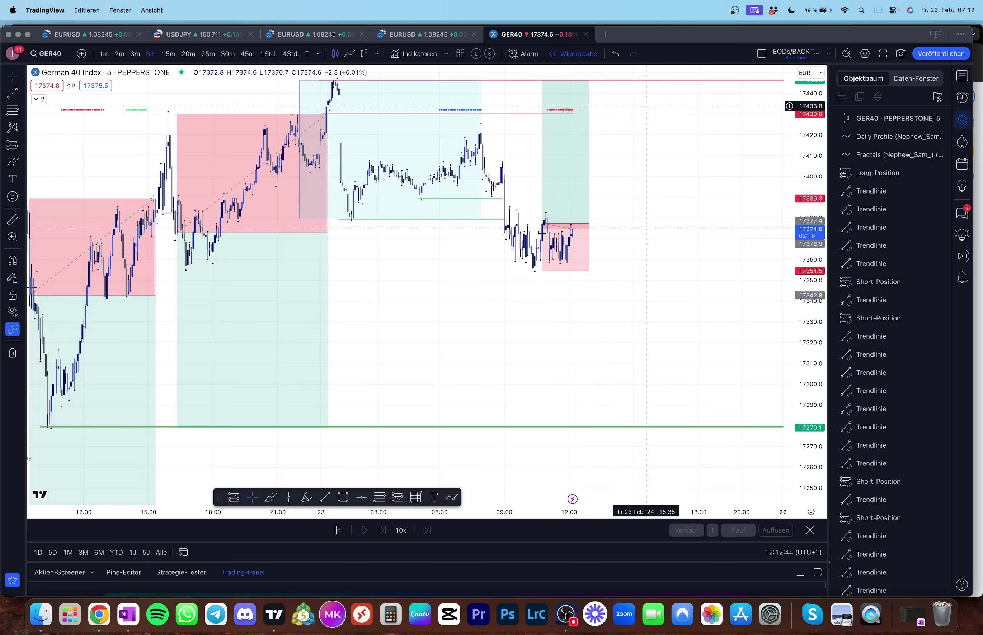
pyautogui.moveTo(646, 107); pyautogui.dragTo(588, 169)
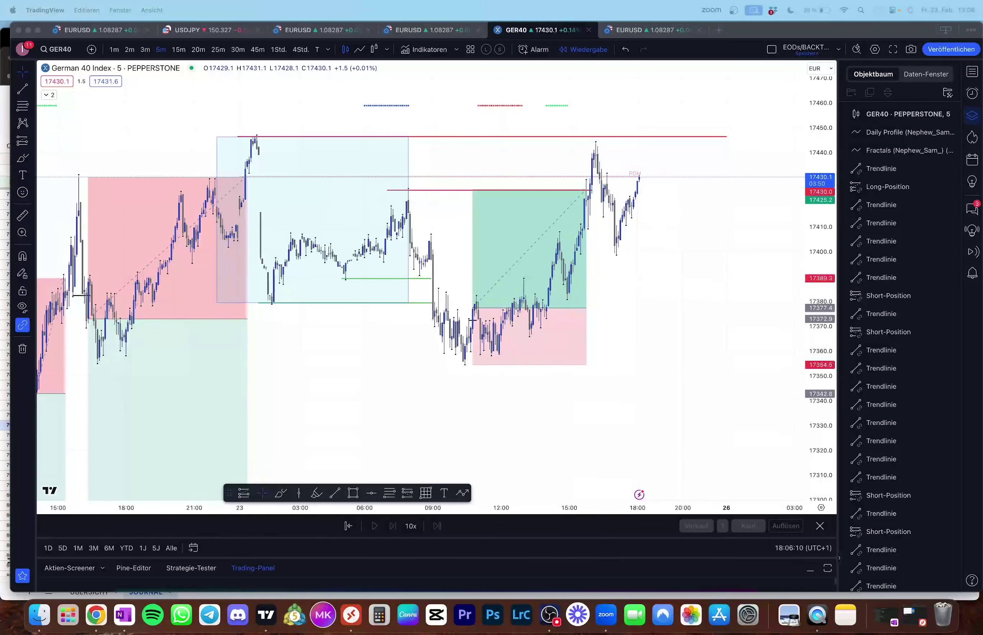
pyautogui.moveTo(462, 424); pyautogui.dragTo(410, 423)
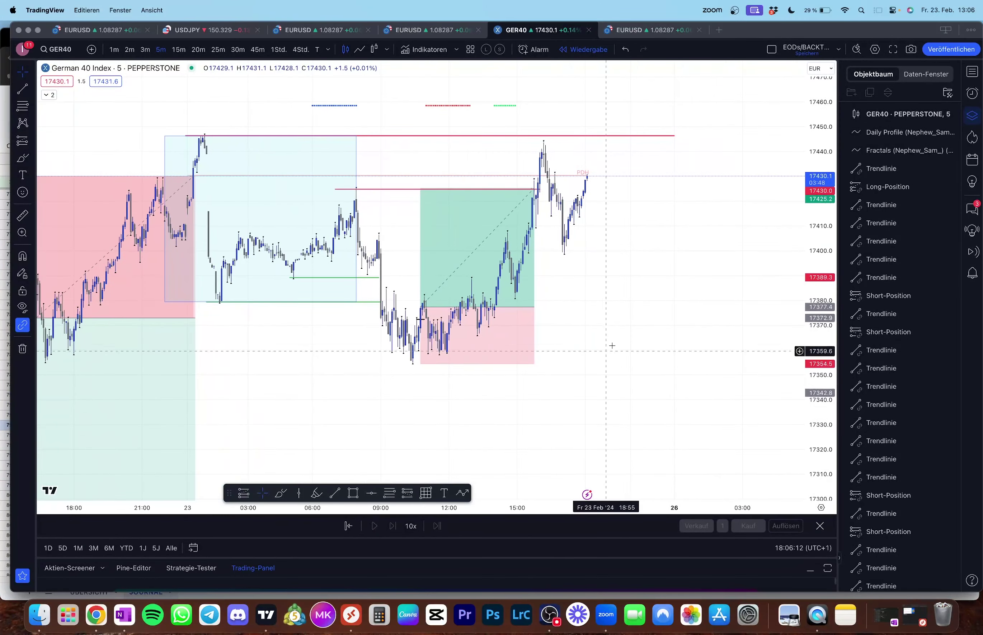
pyautogui.scroll(3, 557, 309)
pyautogui.moveTo(549, 305); pyautogui.dragTo(606, 325)
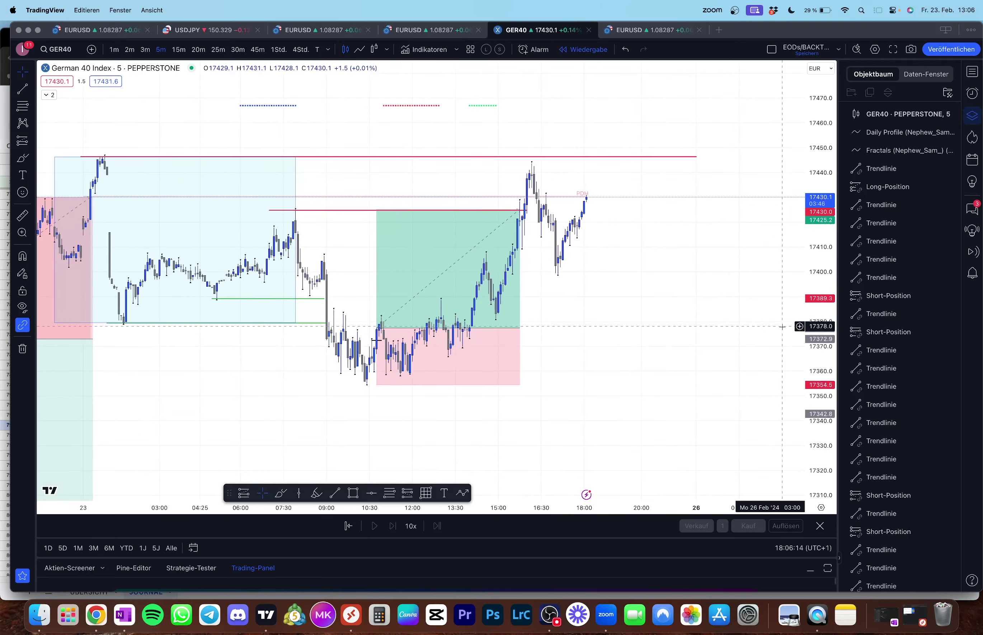
pyautogui.moveTo(811, 305); pyautogui.dragTo(811, 304)
pyautogui.hscroll(-3, 660, 258)
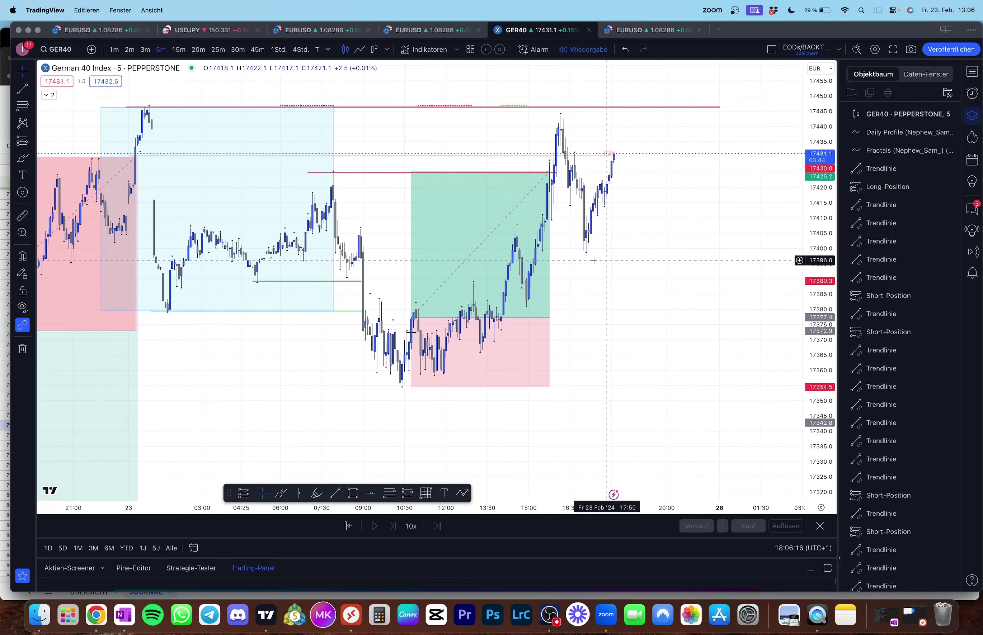
pyautogui.click(519, 248)
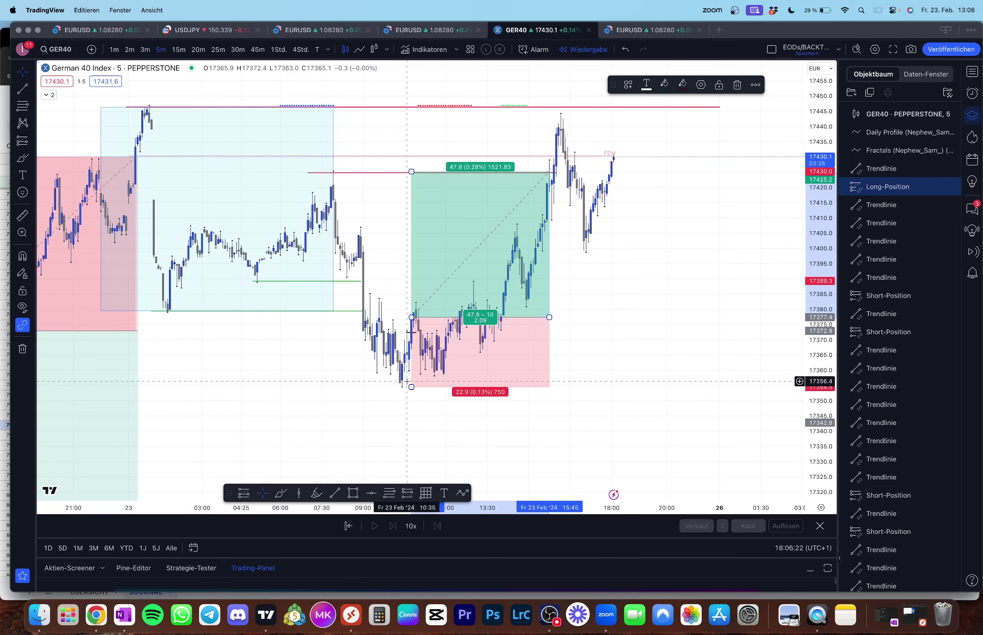
pyautogui.moveTo(382, 382); pyautogui.dragTo(362, 368)
pyautogui.moveTo(820, 310); pyautogui.dragTo(821, 345)
pyautogui.moveTo(607, 316); pyautogui.dragTo(614, 321)
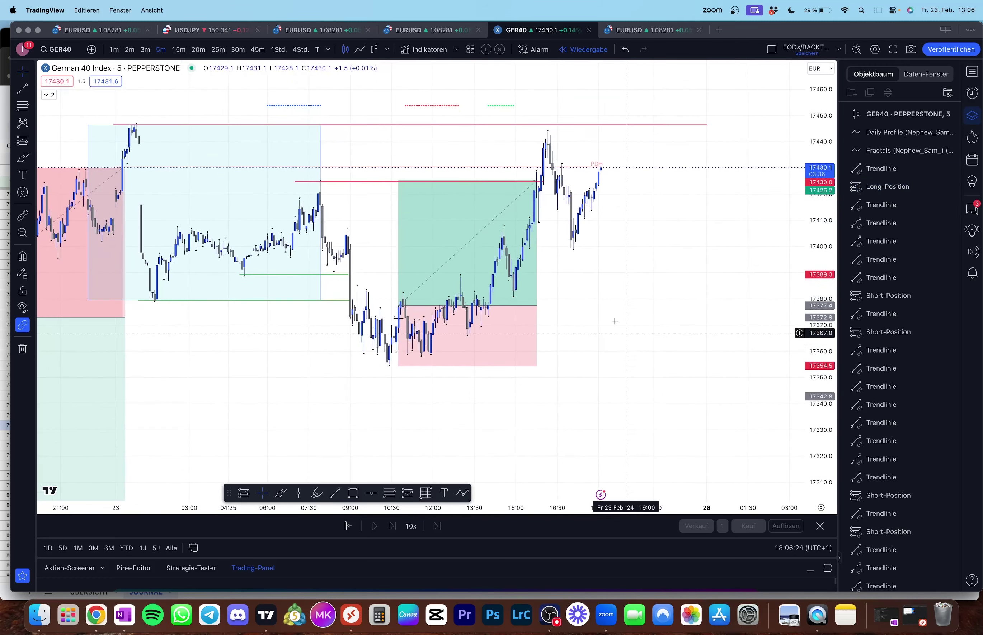
pyautogui.moveTo(398, 182); pyautogui.dragTo(411, 125)
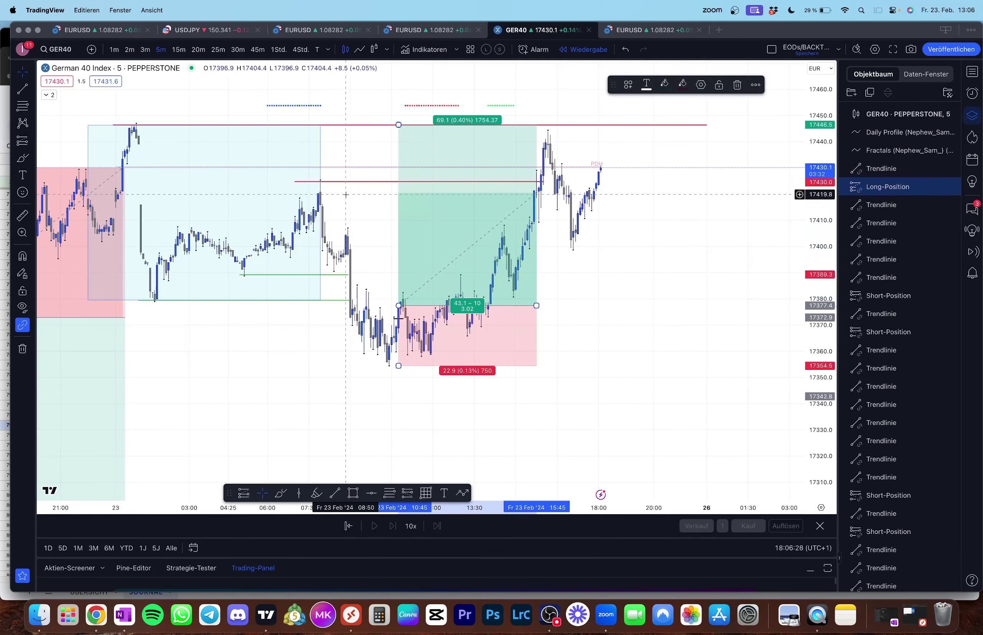
pyautogui.click(323, 182)
pyautogui.click(395, 139)
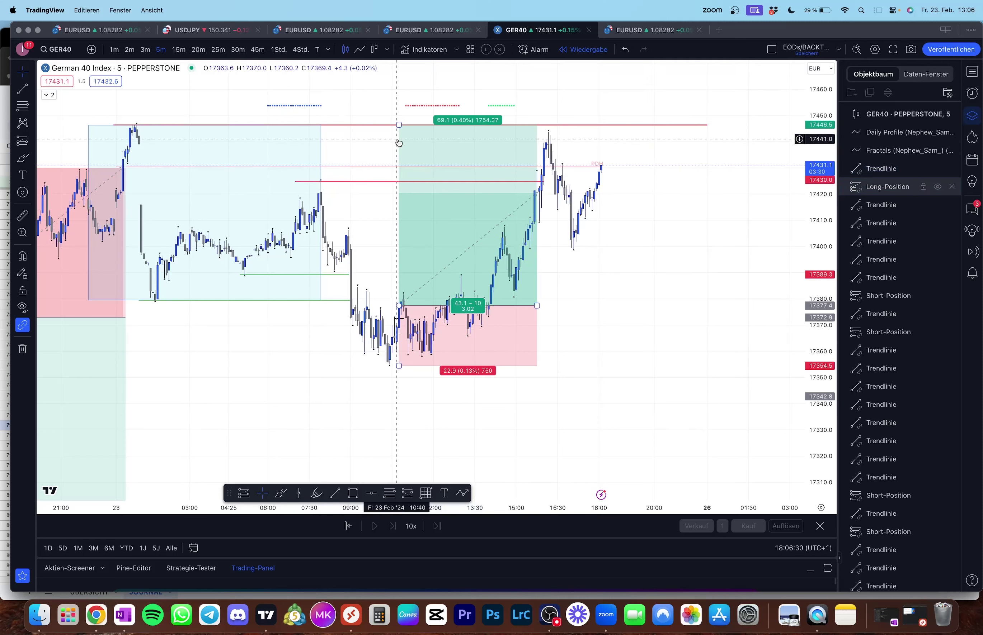
pyautogui.click(399, 143)
pyautogui.moveTo(398, 123); pyautogui.dragTo(403, 181)
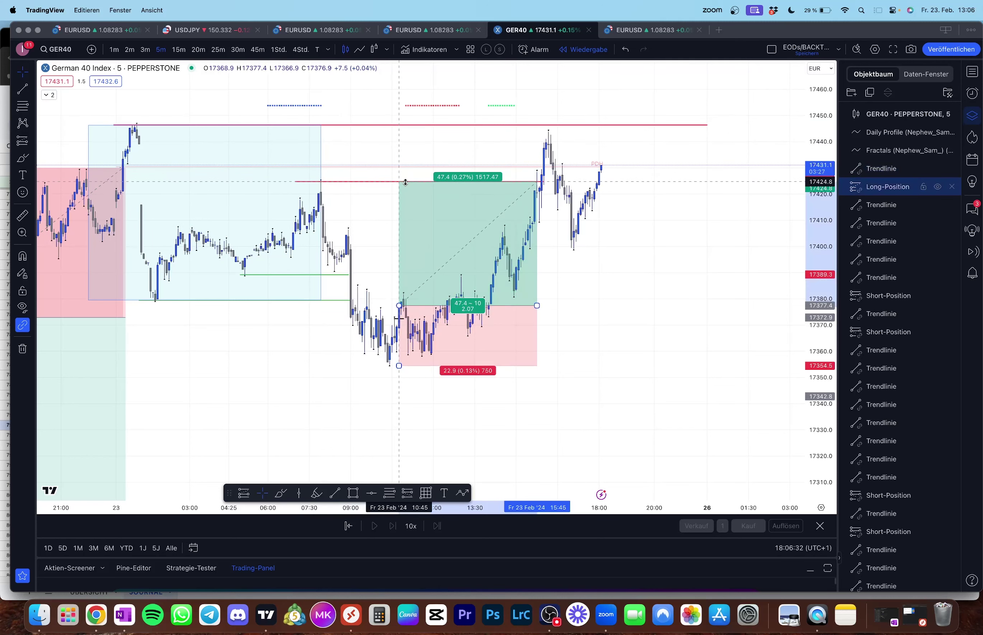
pyautogui.click(286, 50)
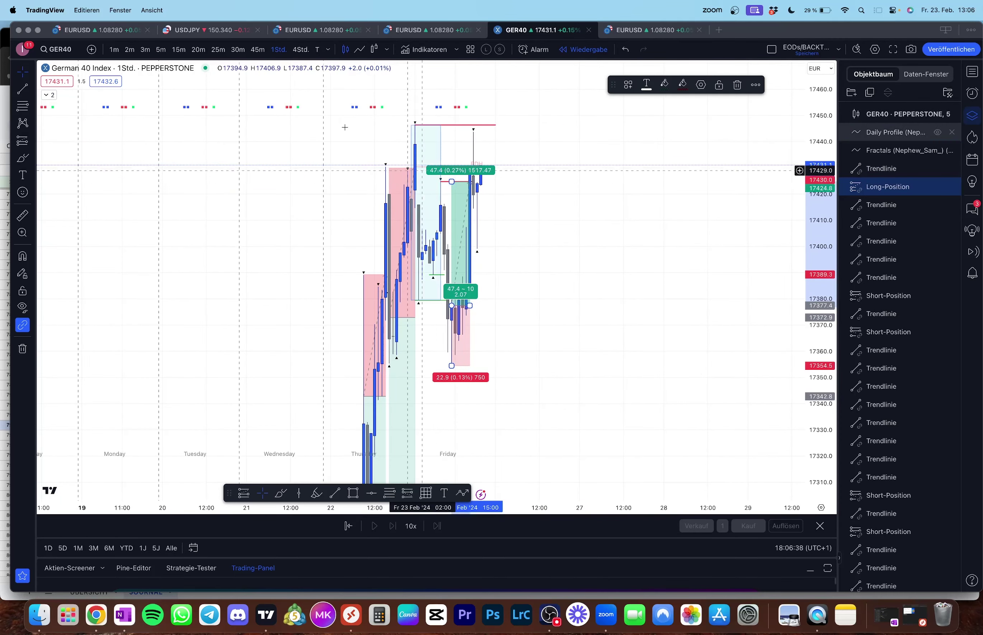
pyautogui.click(161, 50)
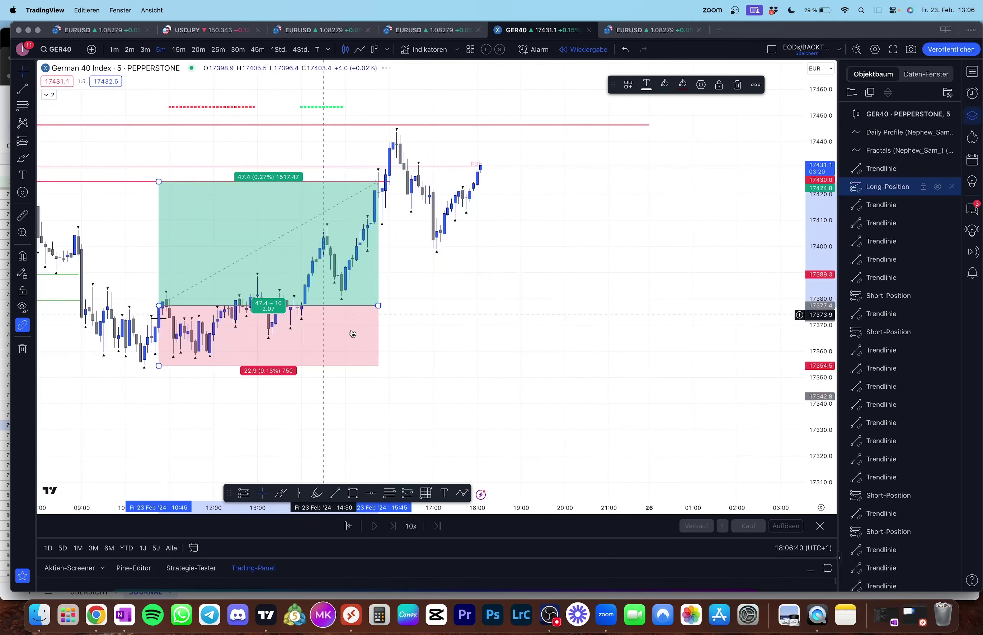
# Step: Trial-stretch the long position's target to the high, then undo to keep the 47.4 target
pyautogui.hscroll(-5, 496, 276)
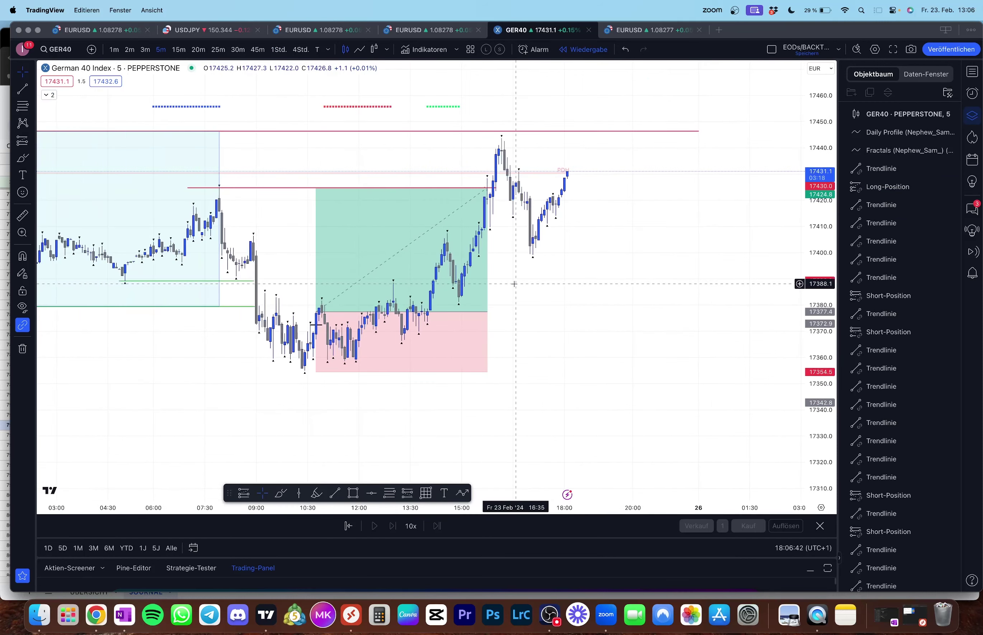
pyautogui.click(389, 264)
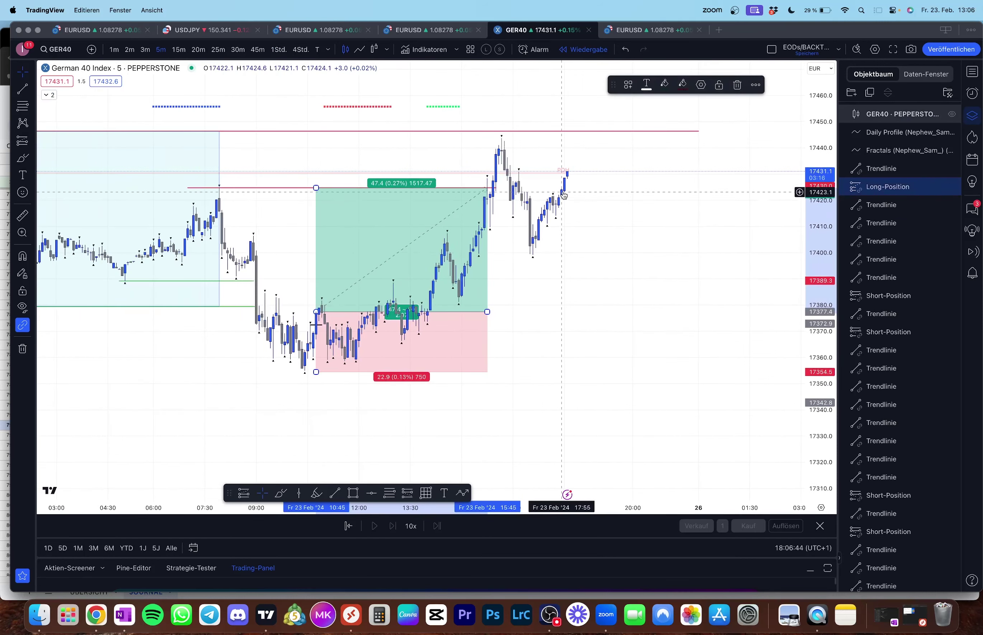
pyautogui.moveTo(336, 188); pyautogui.dragTo(336, 132)
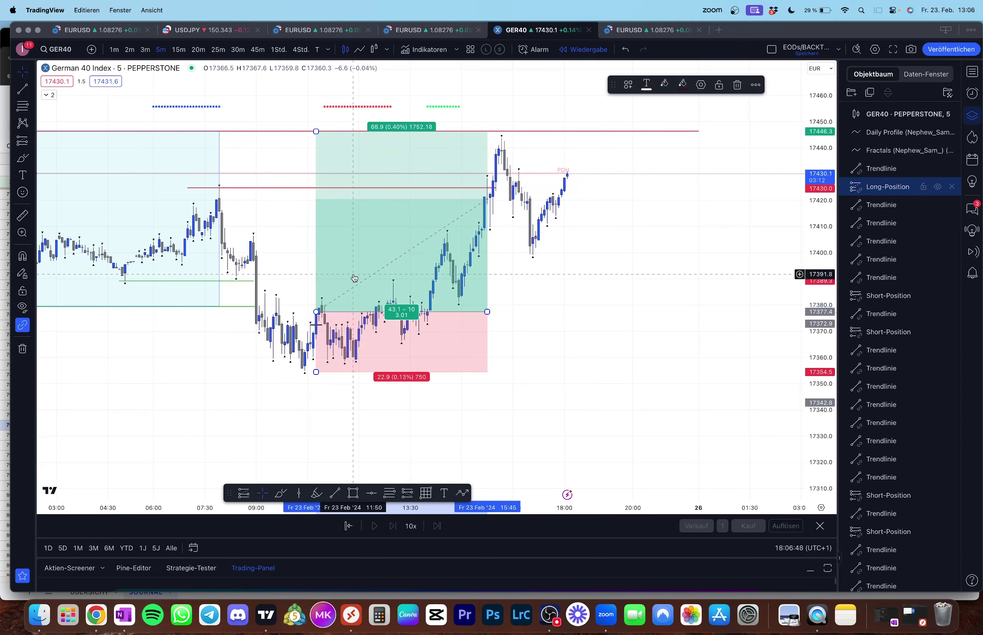
pyautogui.press('super+z')
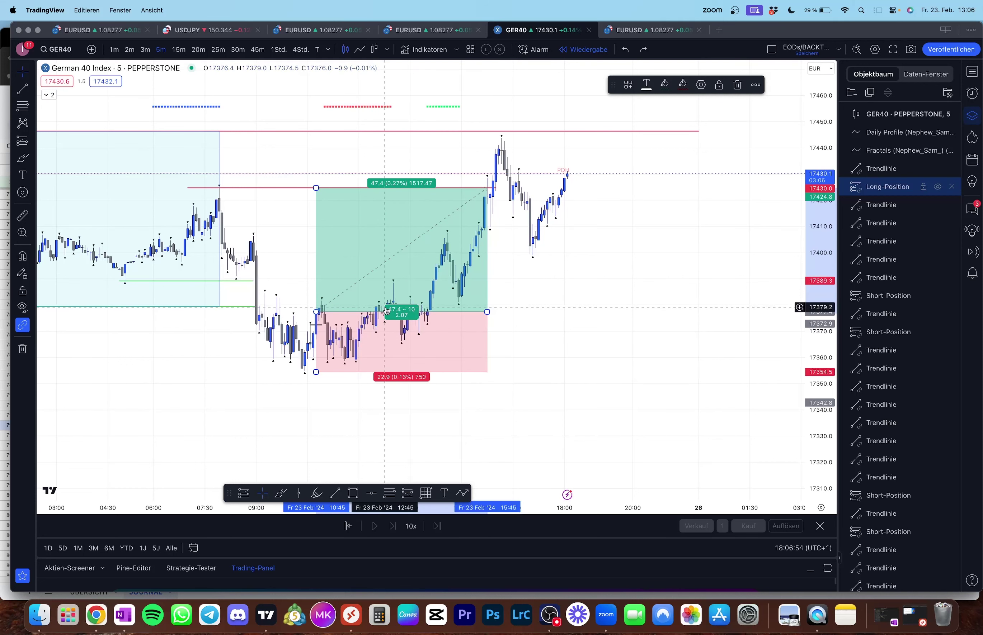
pyautogui.click(538, 227)
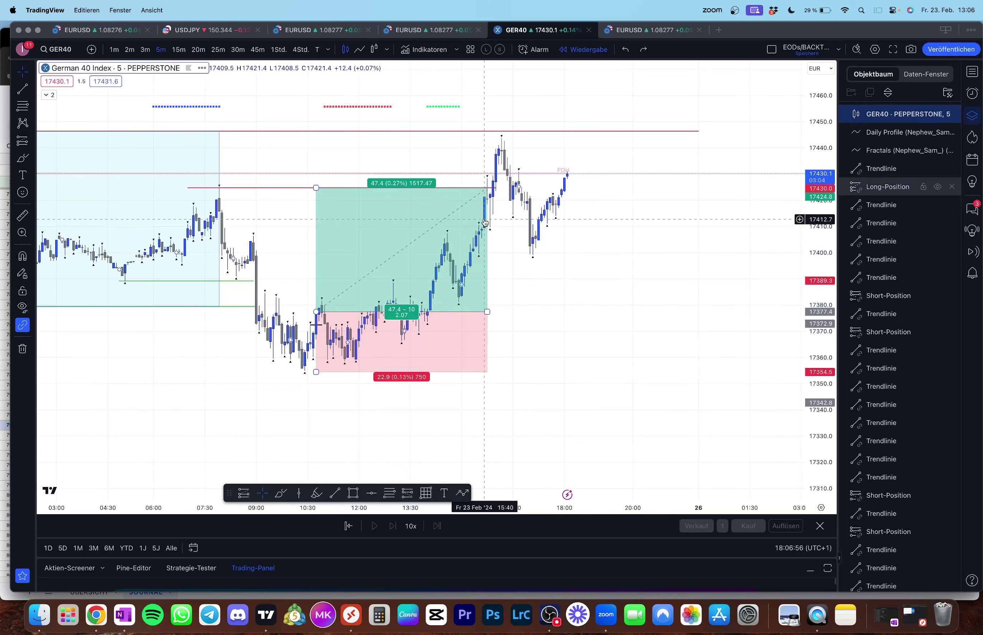
pyautogui.click(495, 181)
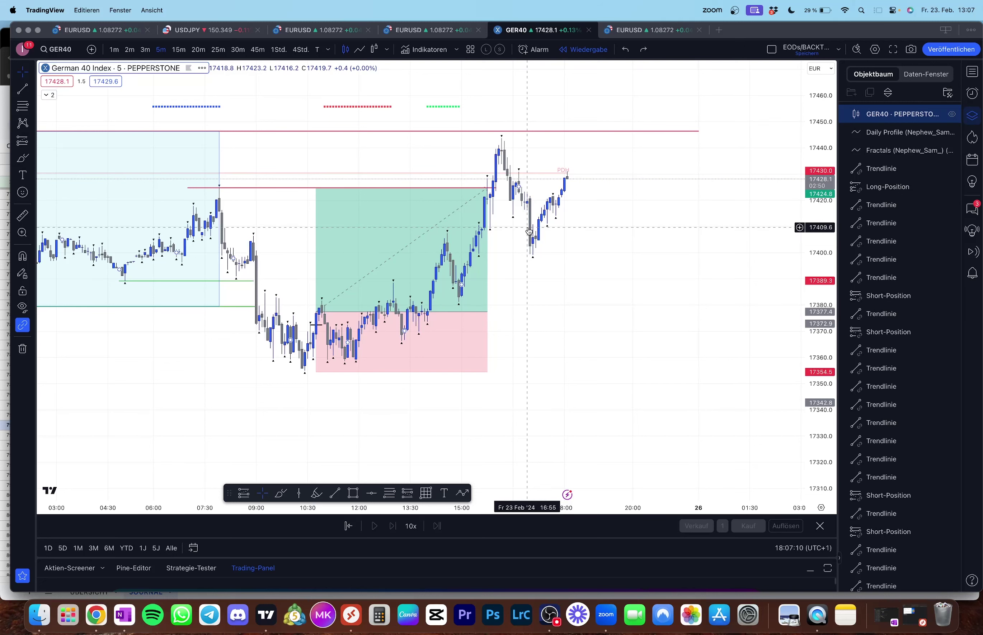
# Step: Pan the chart, reselect the long position, and switch to the trading journal
pyautogui.moveTo(552, 235); pyautogui.dragTo(545, 251)
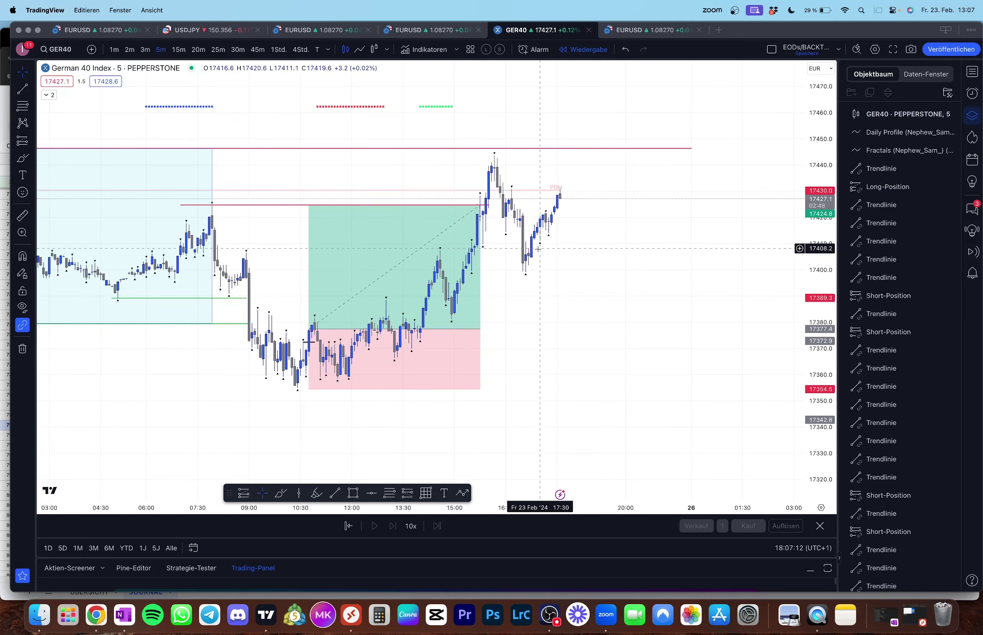
pyautogui.moveTo(538, 299); pyautogui.dragTo(554, 283)
pyautogui.hscroll(-3, 564, 274)
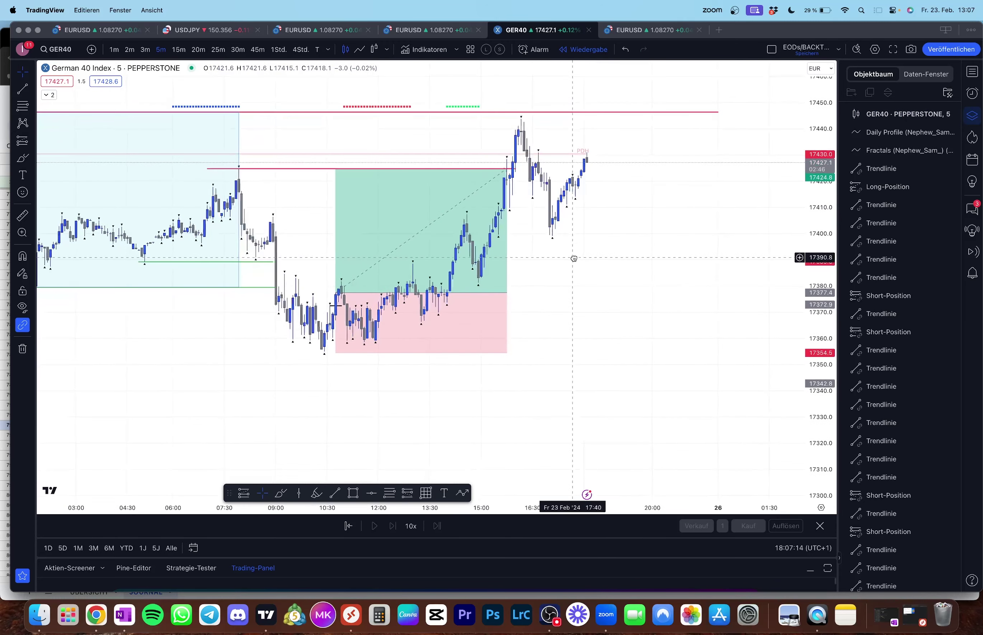
pyautogui.click(432, 261)
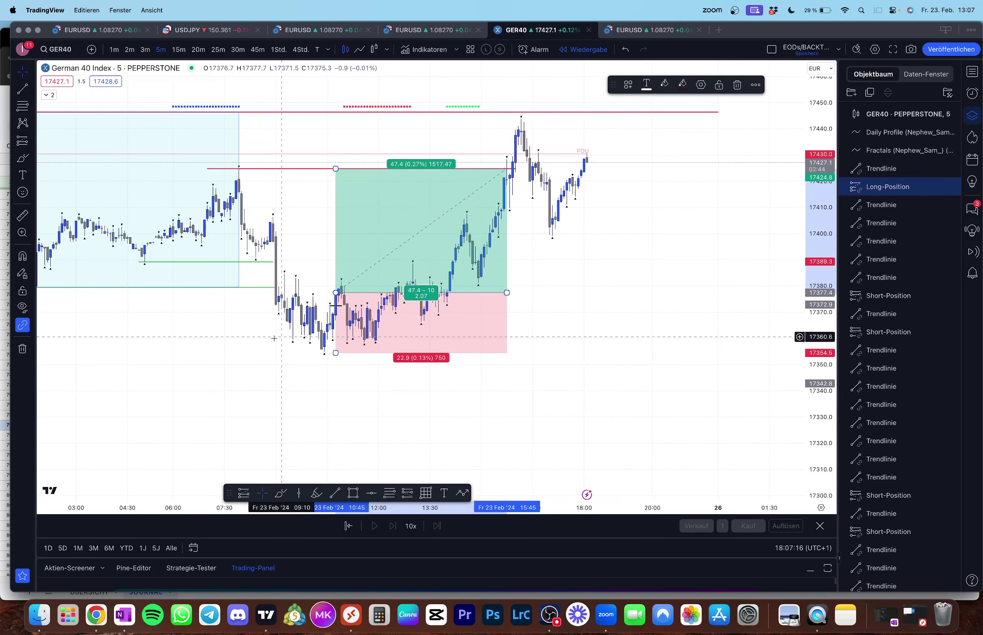
pyautogui.click(6, 427)
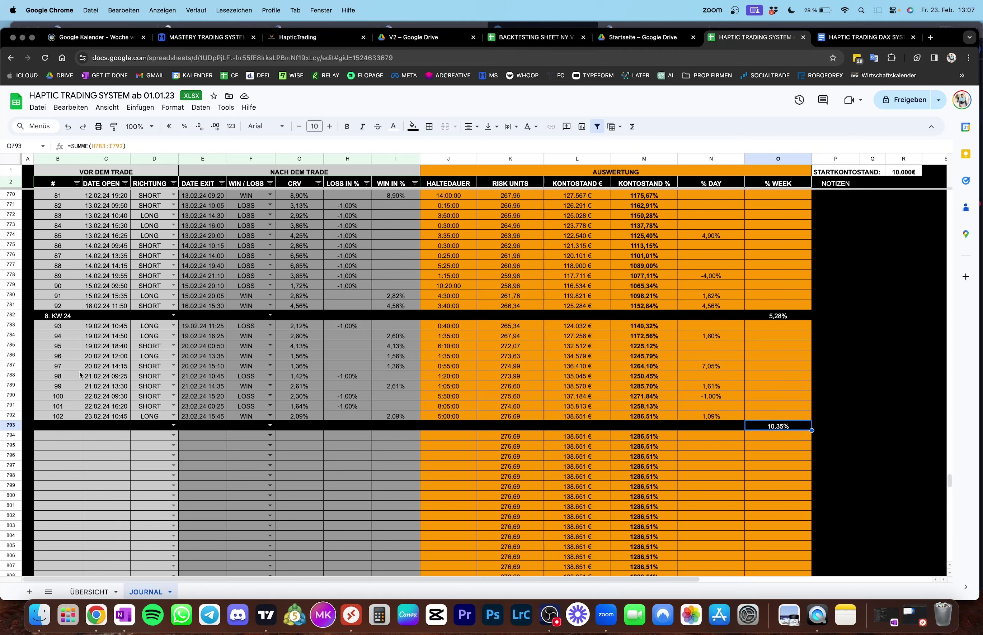
# Step: Select trades B783:J792 and inspect the O793 weekly-total and L792 balance formulas
pyautogui.moveTo(67, 328); pyautogui.dragTo(422, 414)
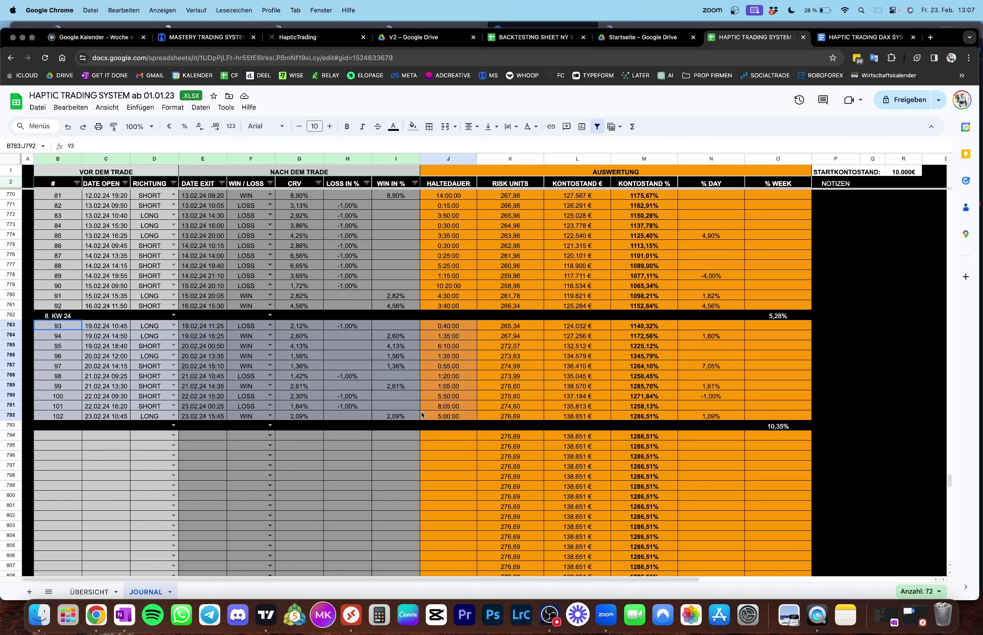
pyautogui.click(780, 427)
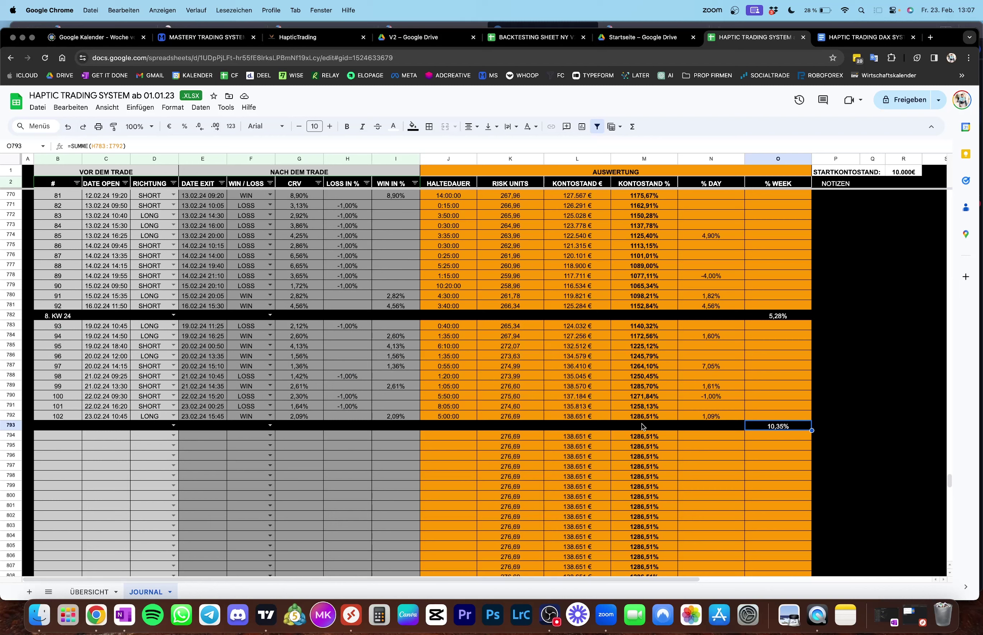
pyautogui.click(595, 417)
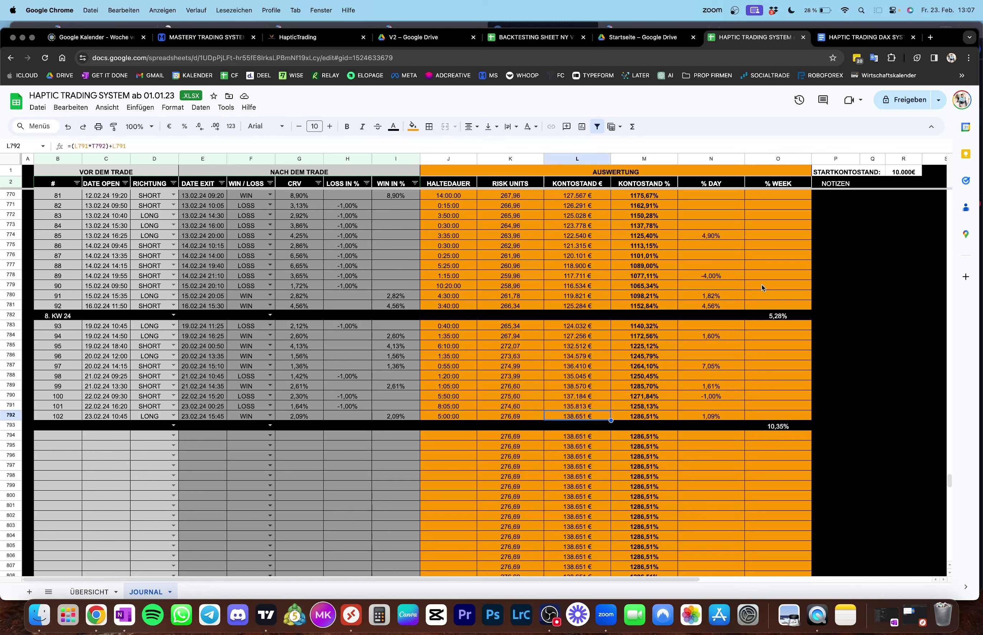
# Step: Check the starting balance in P1:R1, recheck L792, then open the ÜBERSICHT sheet
pyautogui.click(901, 177)
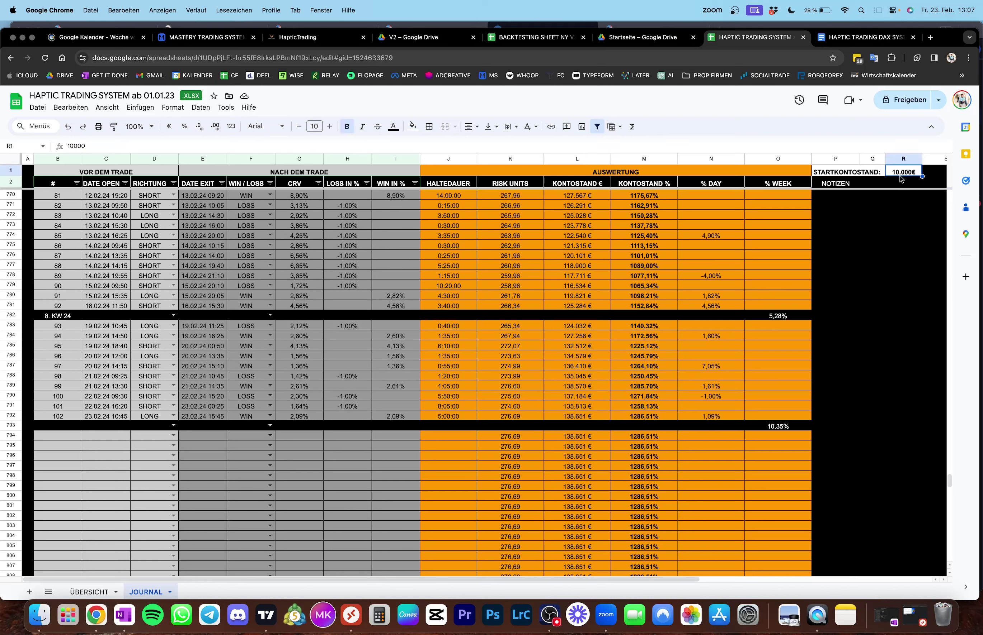
pyautogui.click(841, 177)
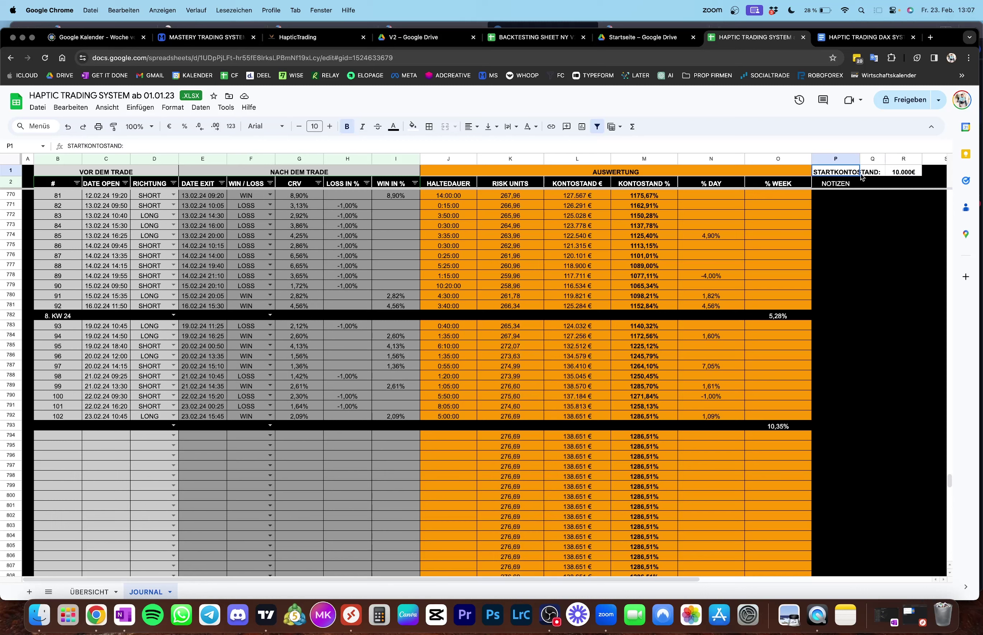
pyautogui.moveTo(862, 176); pyautogui.dragTo(900, 176)
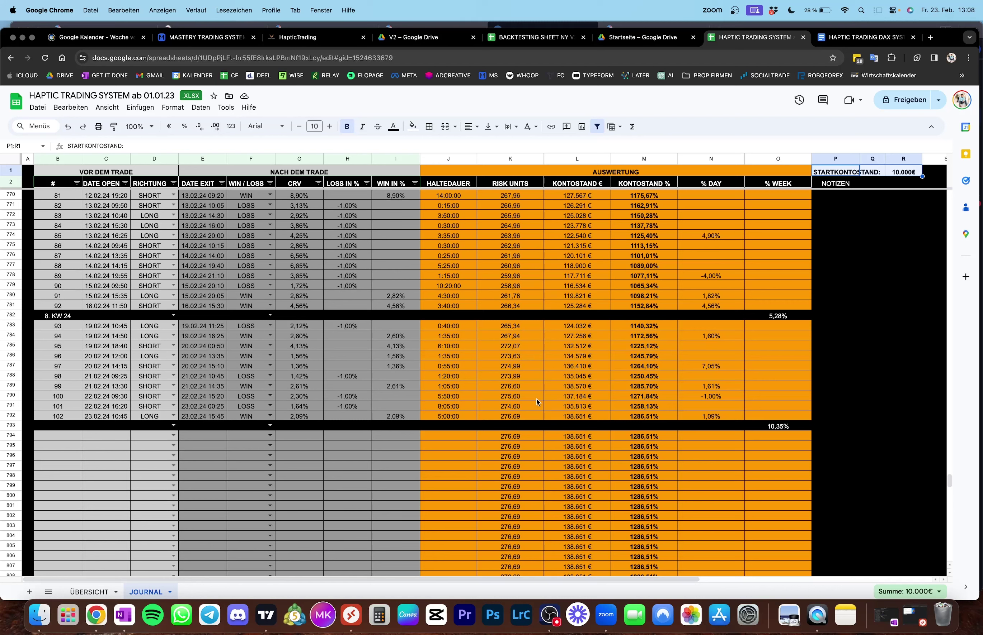
pyautogui.click(553, 416)
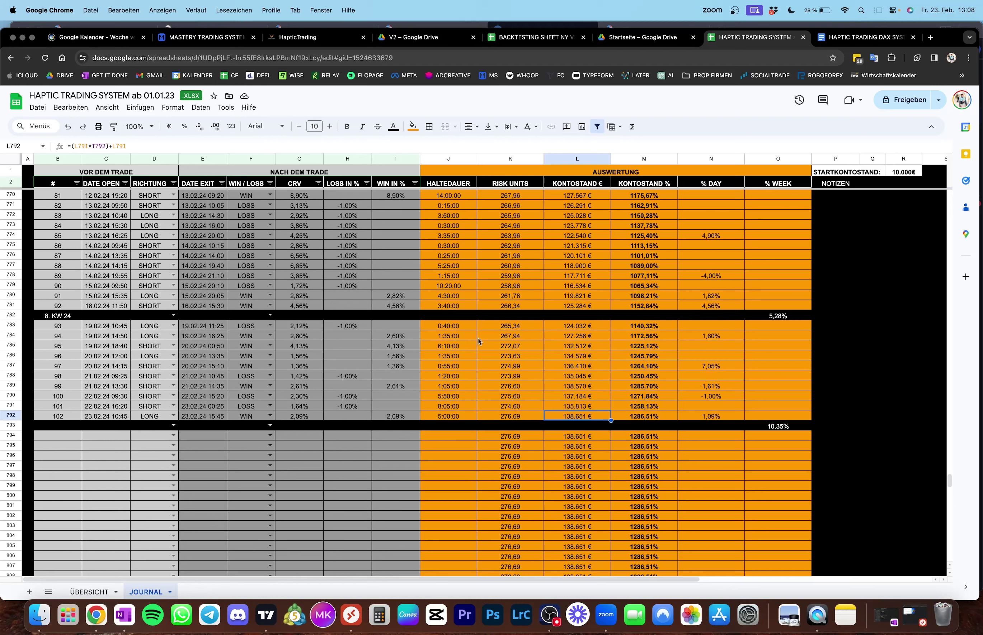
pyautogui.click(94, 592)
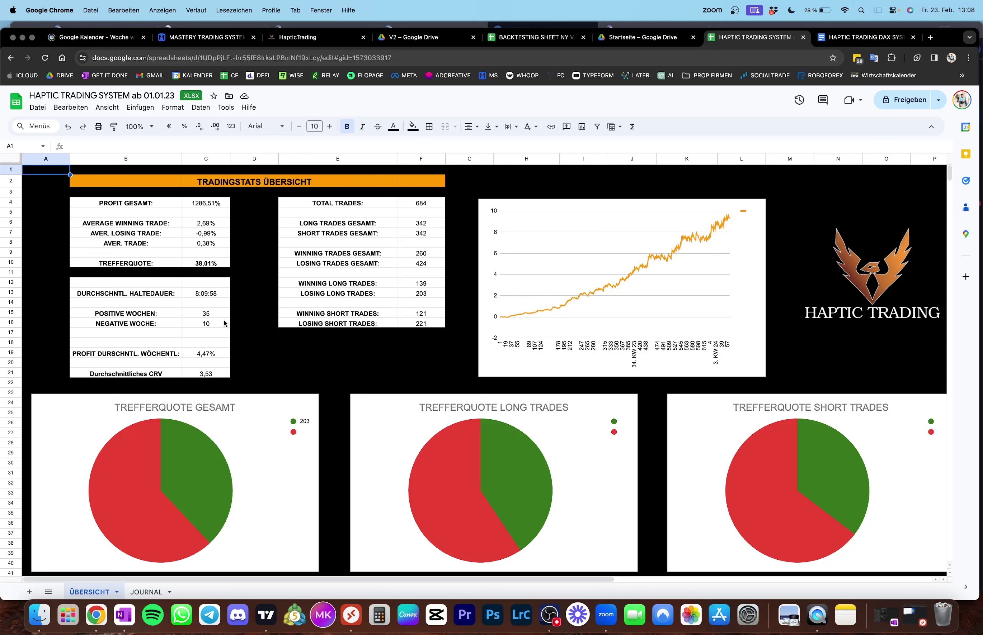
pyautogui.click(211, 350)
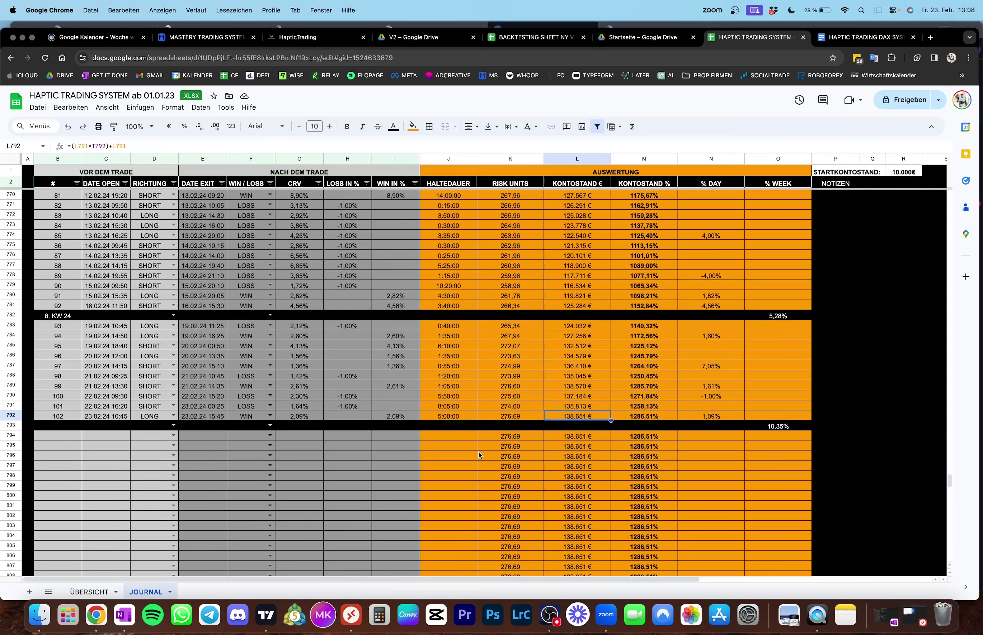
# Step: Return to the JOURNAL sheet and check the daily result N793 and weekly total O793
pyautogui.click(136, 591)
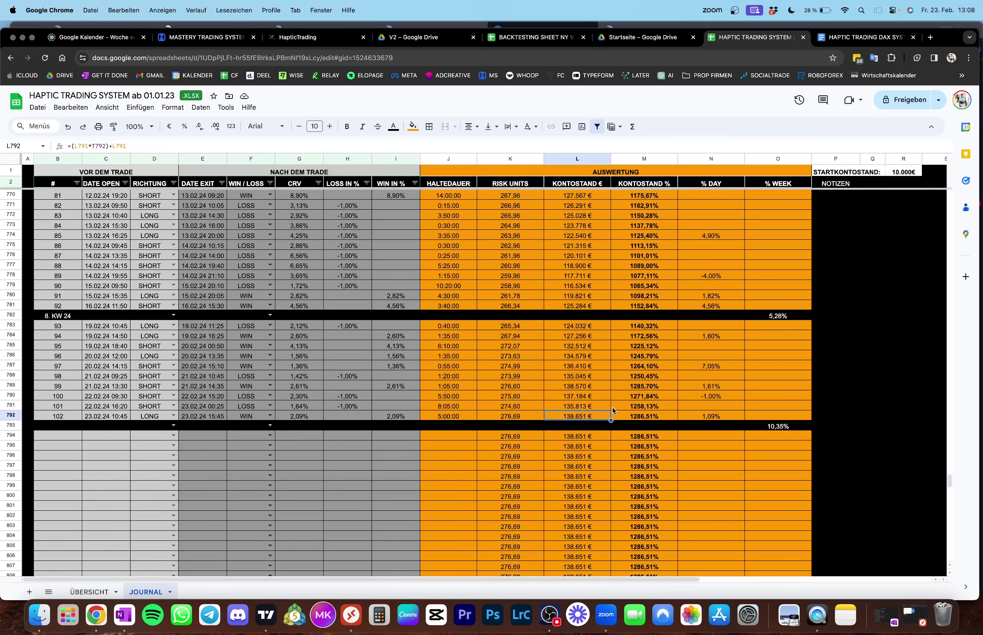
pyautogui.click(722, 428)
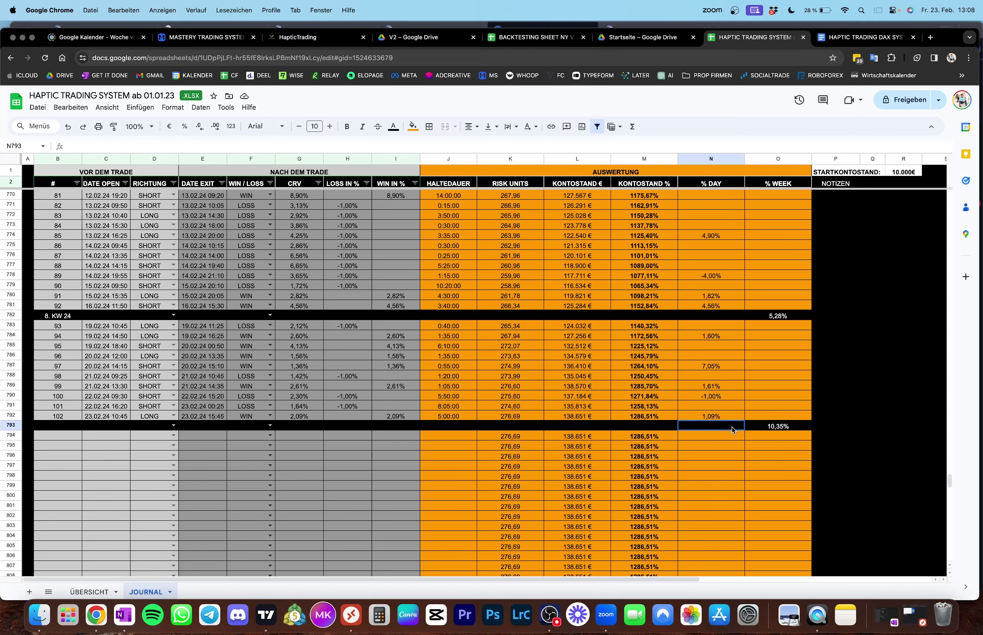
pyautogui.click(775, 429)
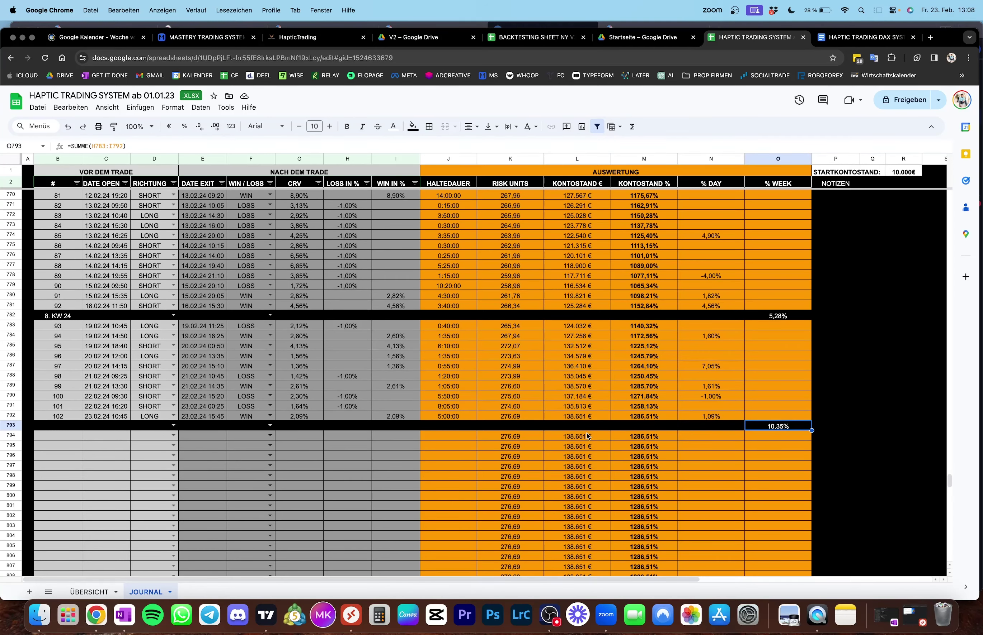
pyautogui.scroll(1, 574, 434)
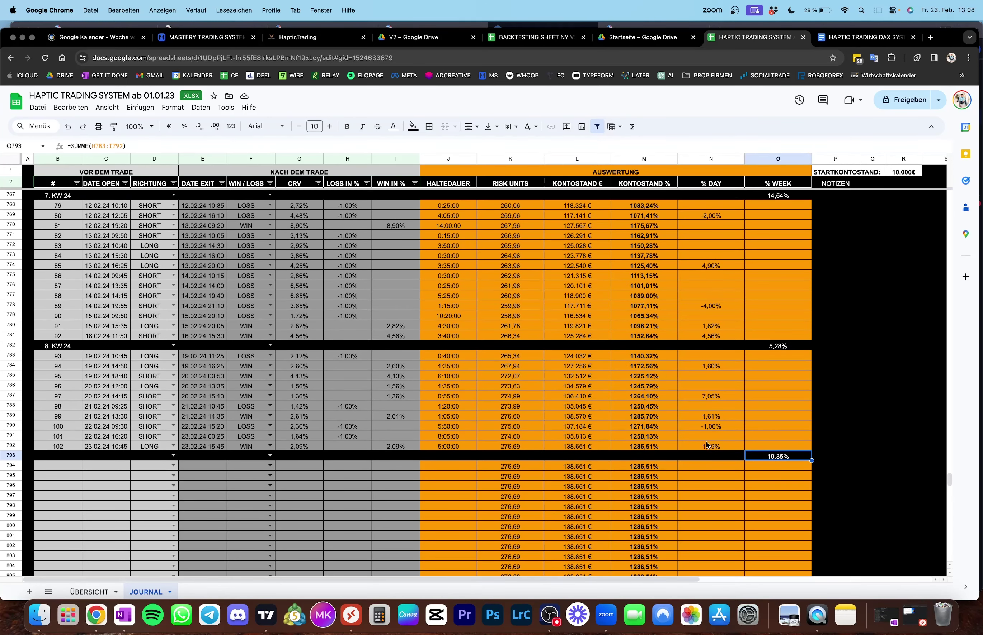
pyautogui.moveTo(757, 457); pyautogui.dragTo(561, 354)
pyautogui.scroll(3, 606, 357)
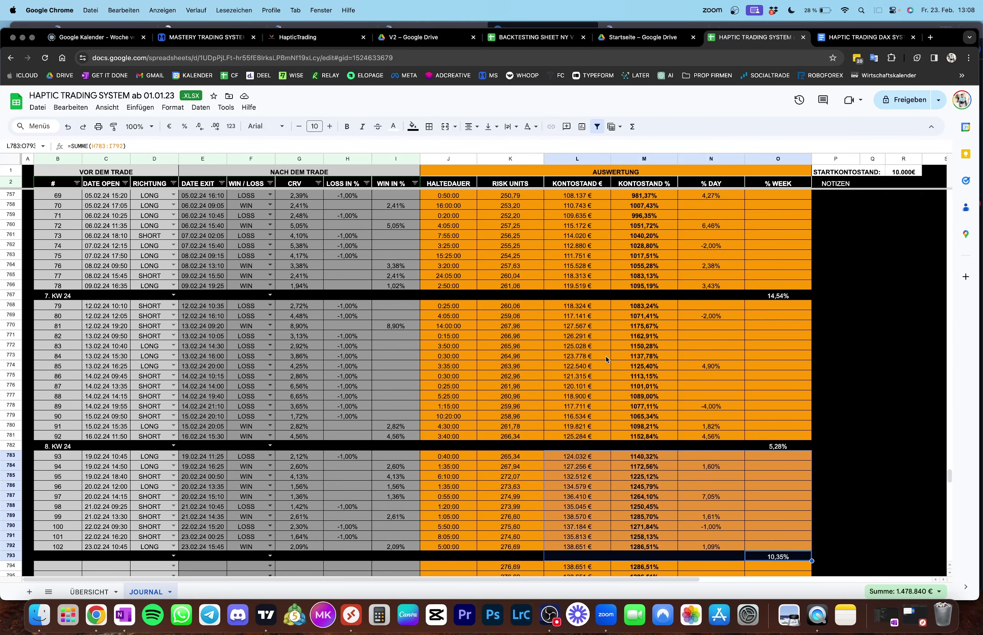
# Step: Compare weekly totals O767 and O782, then review trades B783:O792 and O793's 10,35% total
pyautogui.click(771, 295)
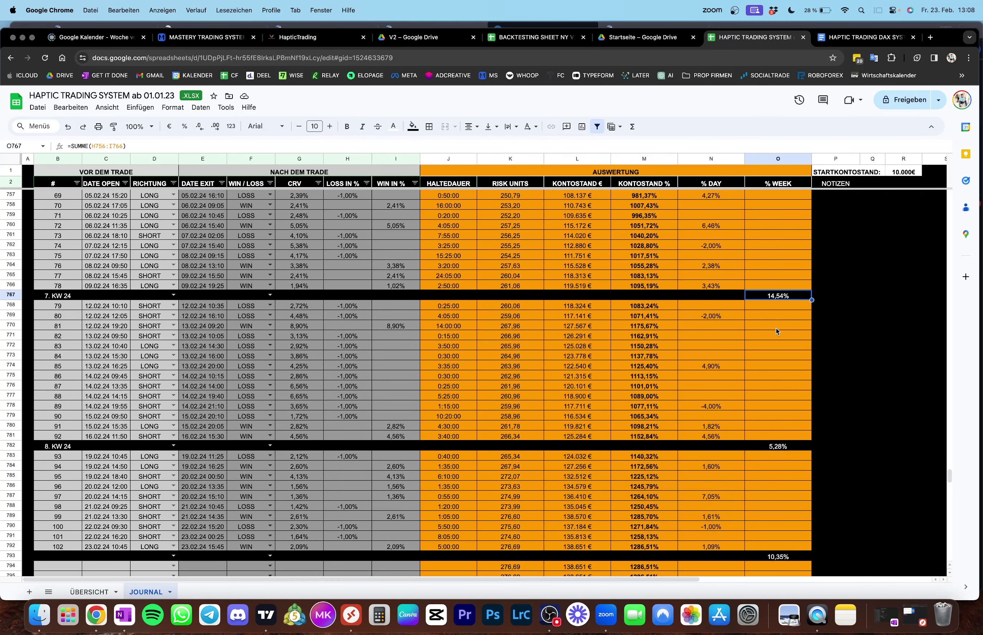
pyautogui.click(771, 446)
pyautogui.scroll(-1, 742, 421)
pyautogui.scroll(-1, 742, 421)
pyautogui.click(777, 487)
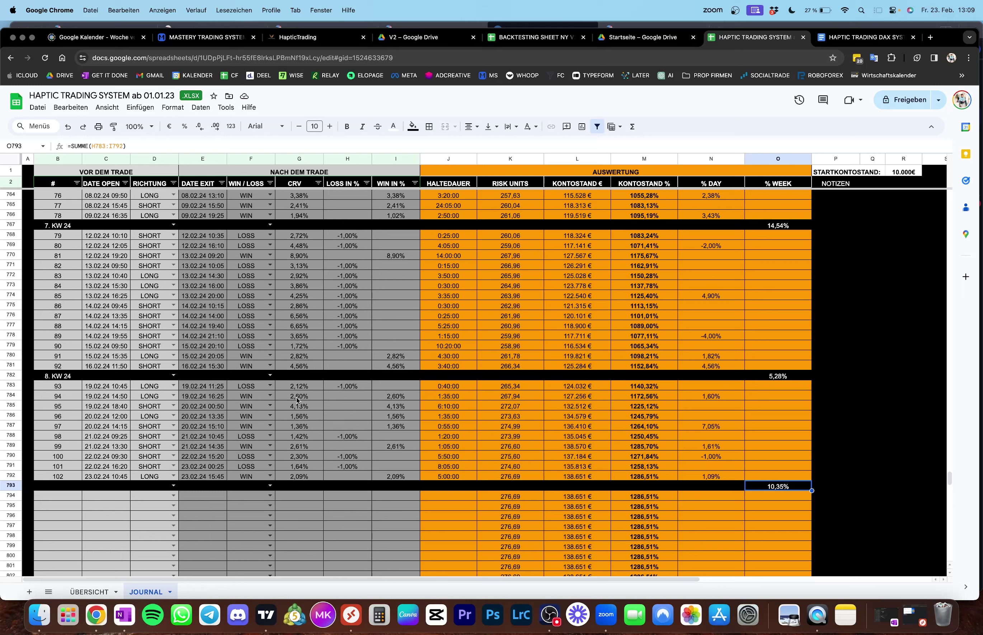
pyautogui.moveTo(68, 387); pyautogui.dragTo(805, 482)
pyautogui.click(771, 487)
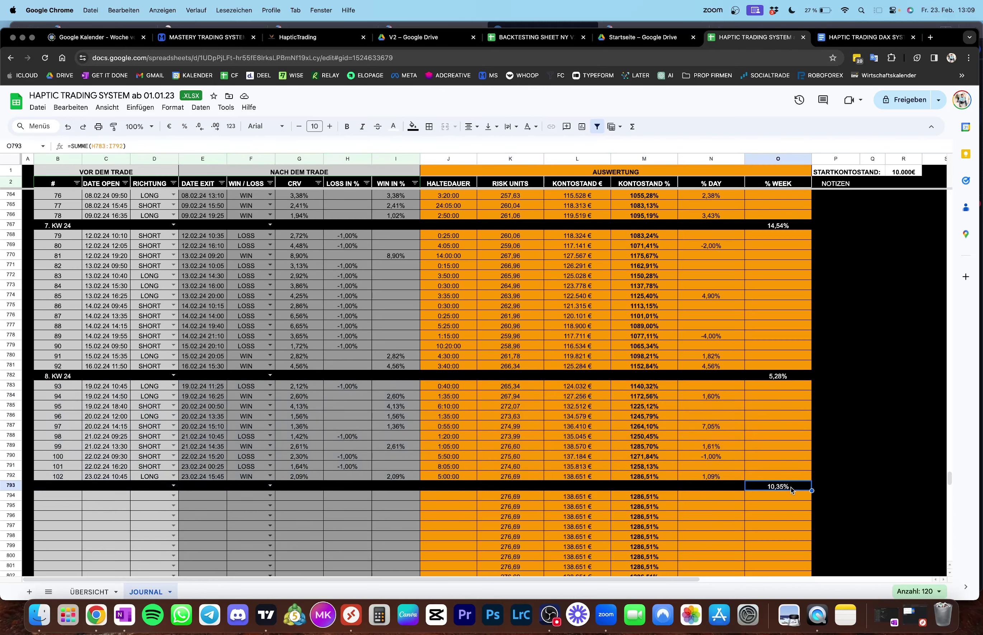